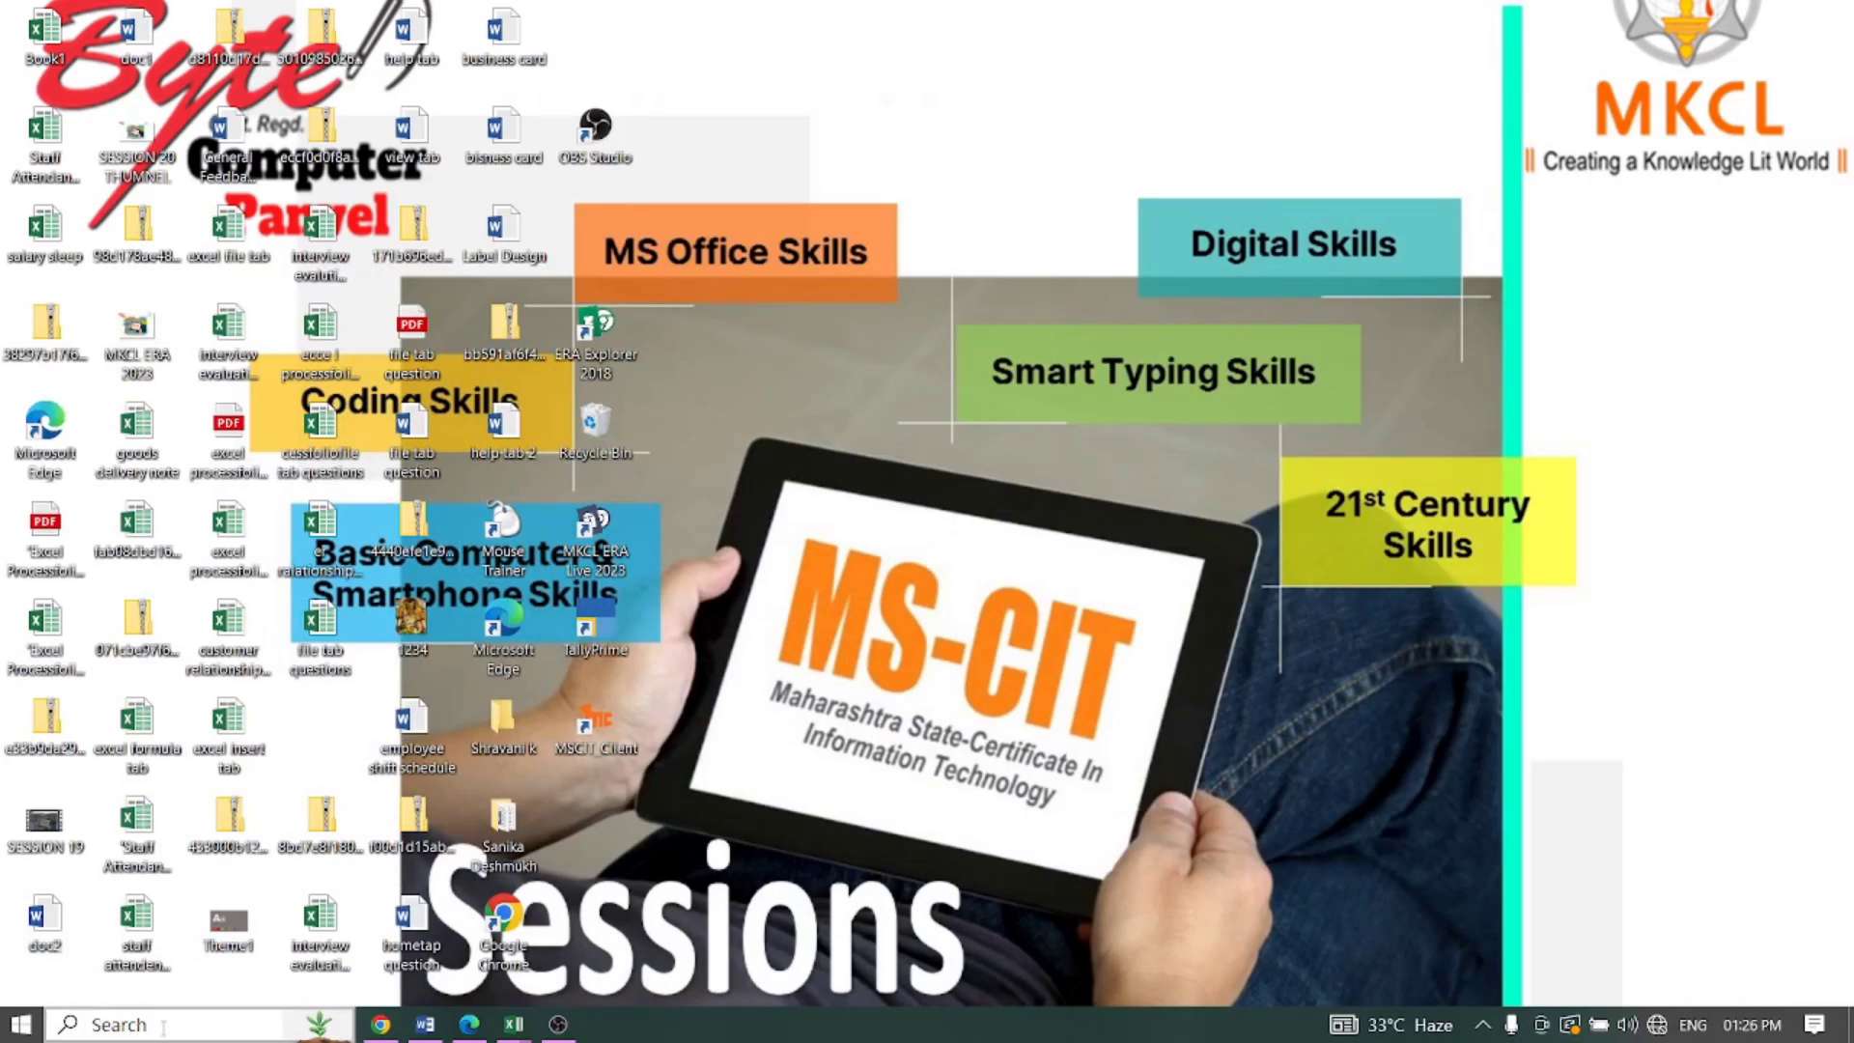
# Step: Review the Session Topic document in Word, then minimize Word to reveal the desktop
pyautogui.click(429, 1028)
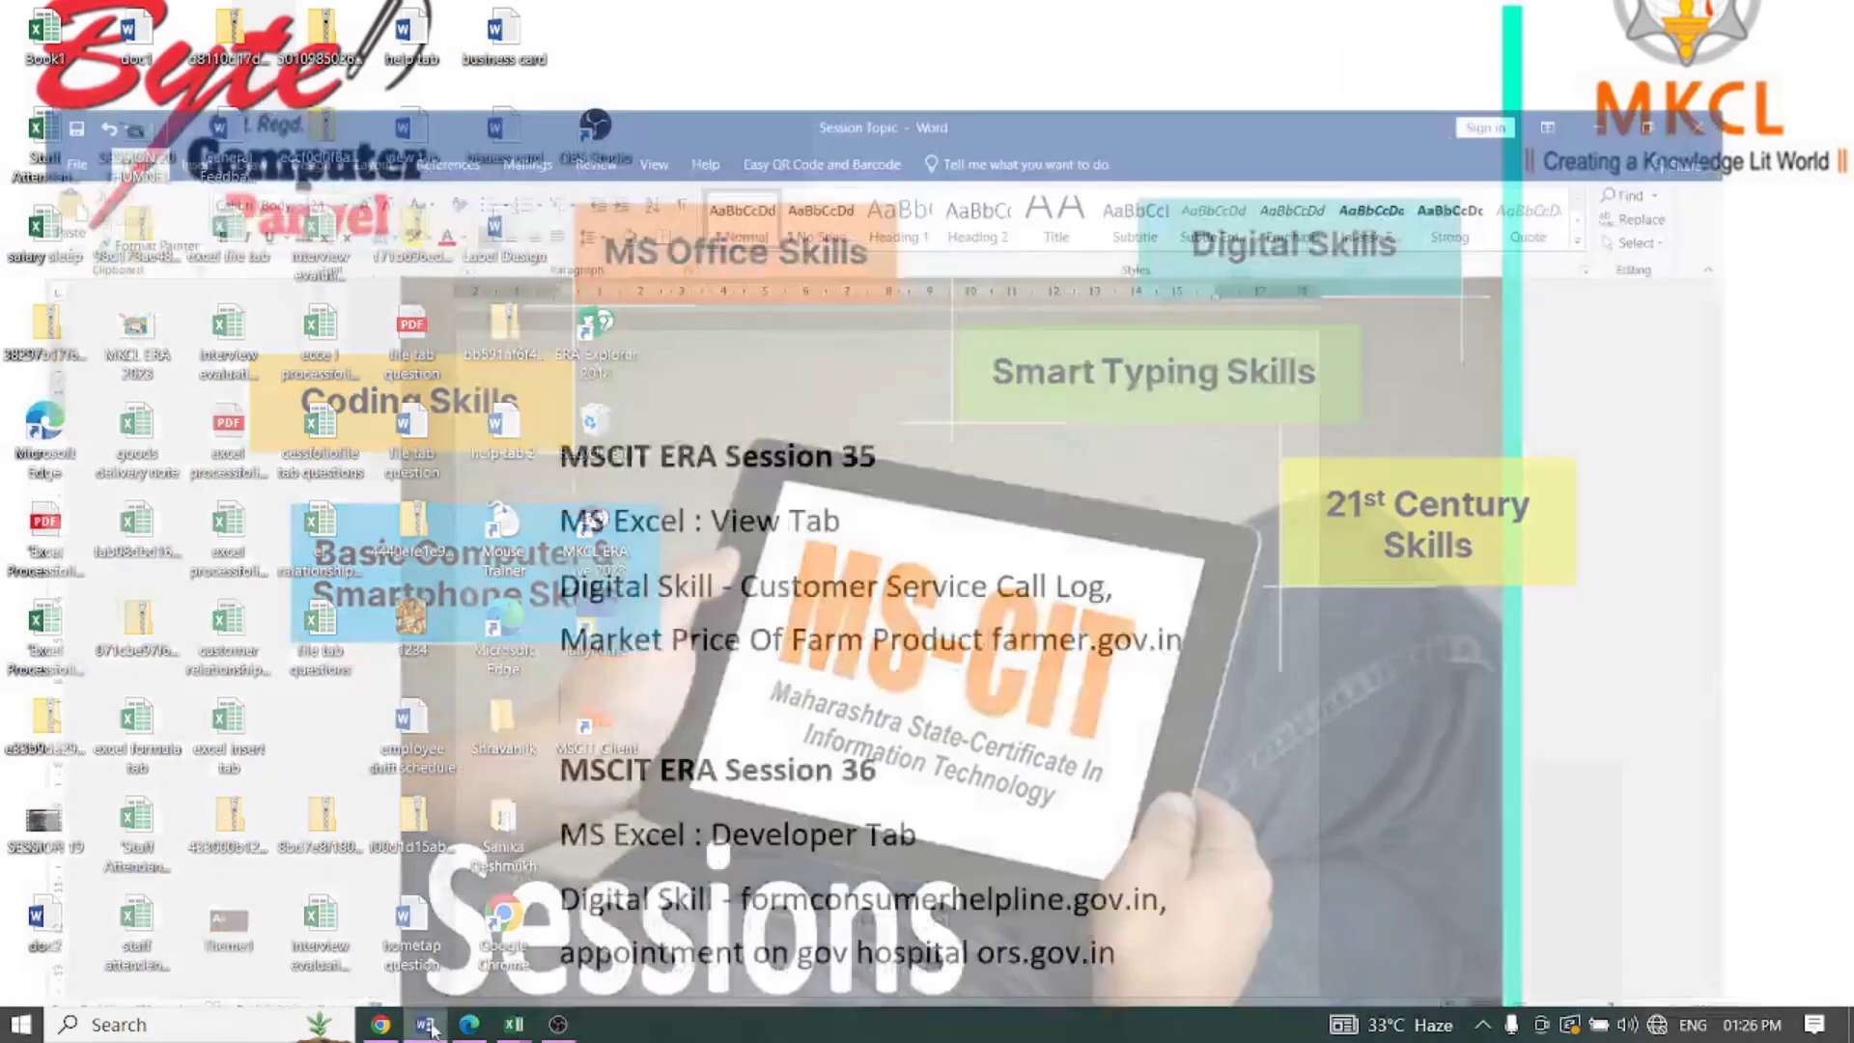
pyautogui.scroll(-2, 594, 348)
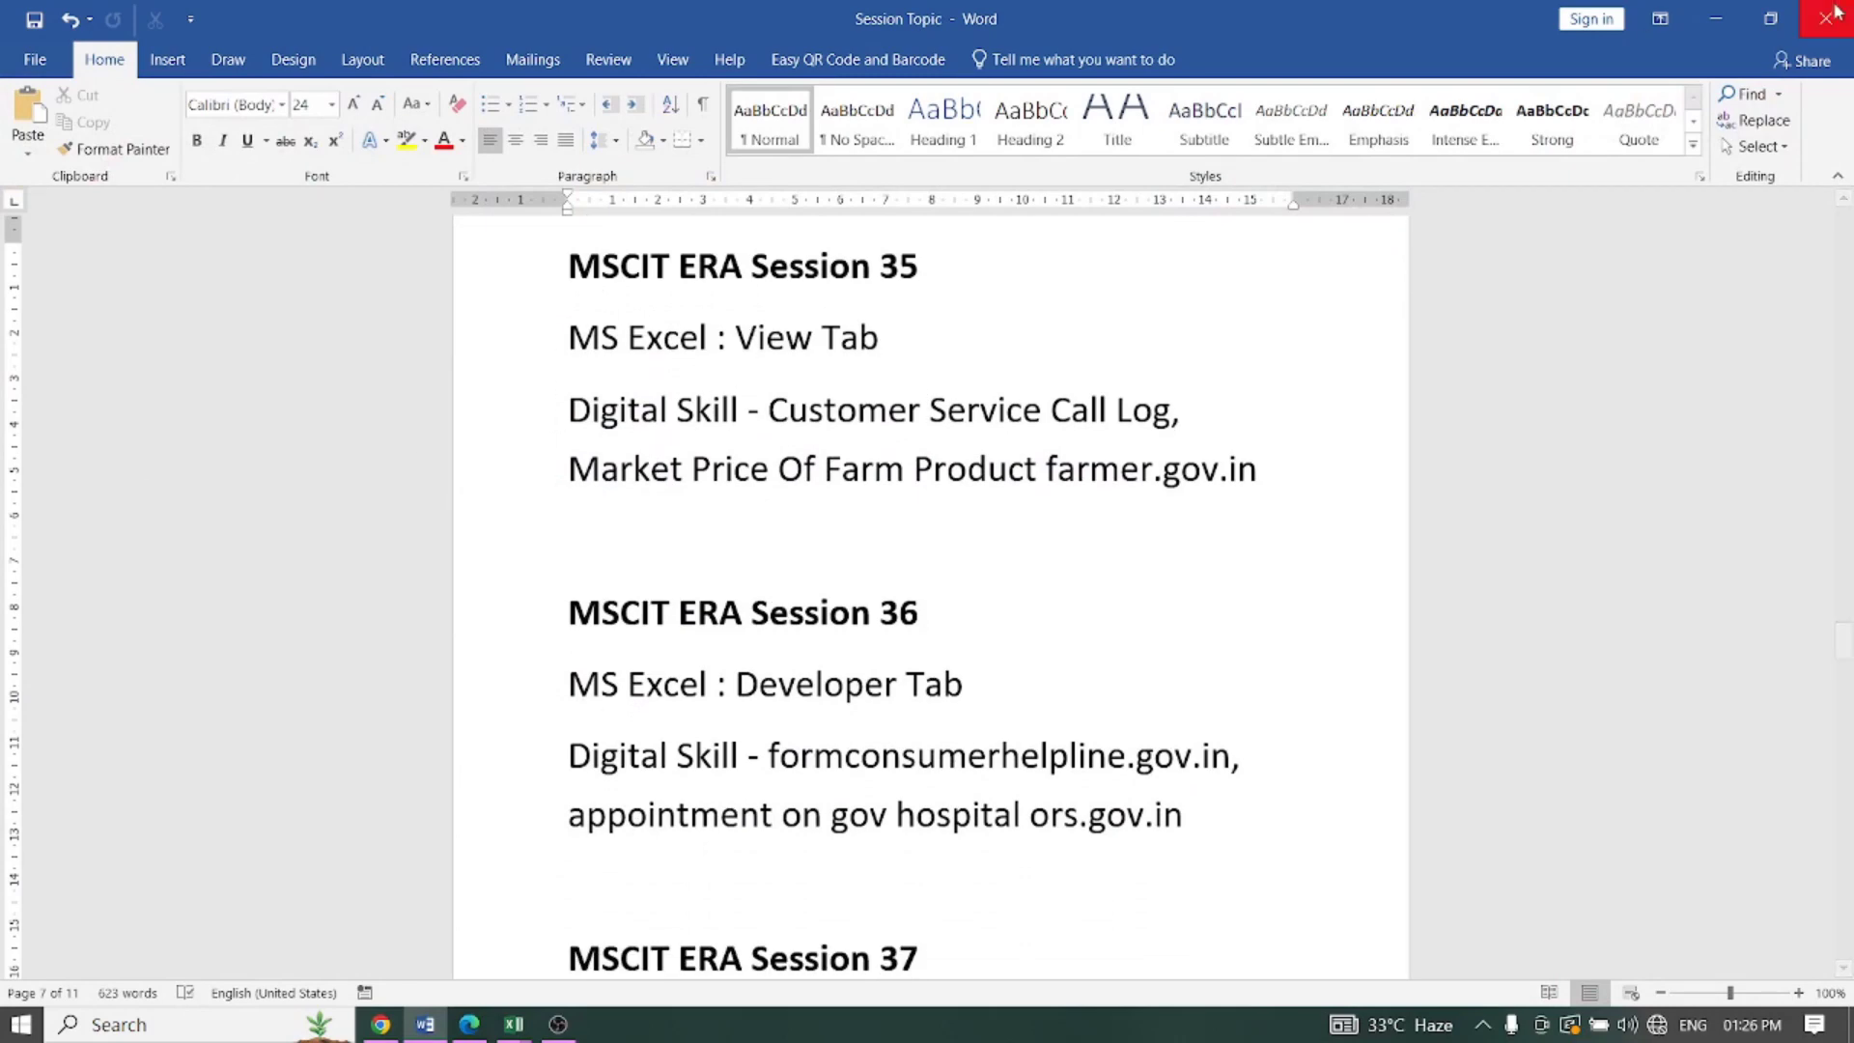
pyautogui.click(1717, 19)
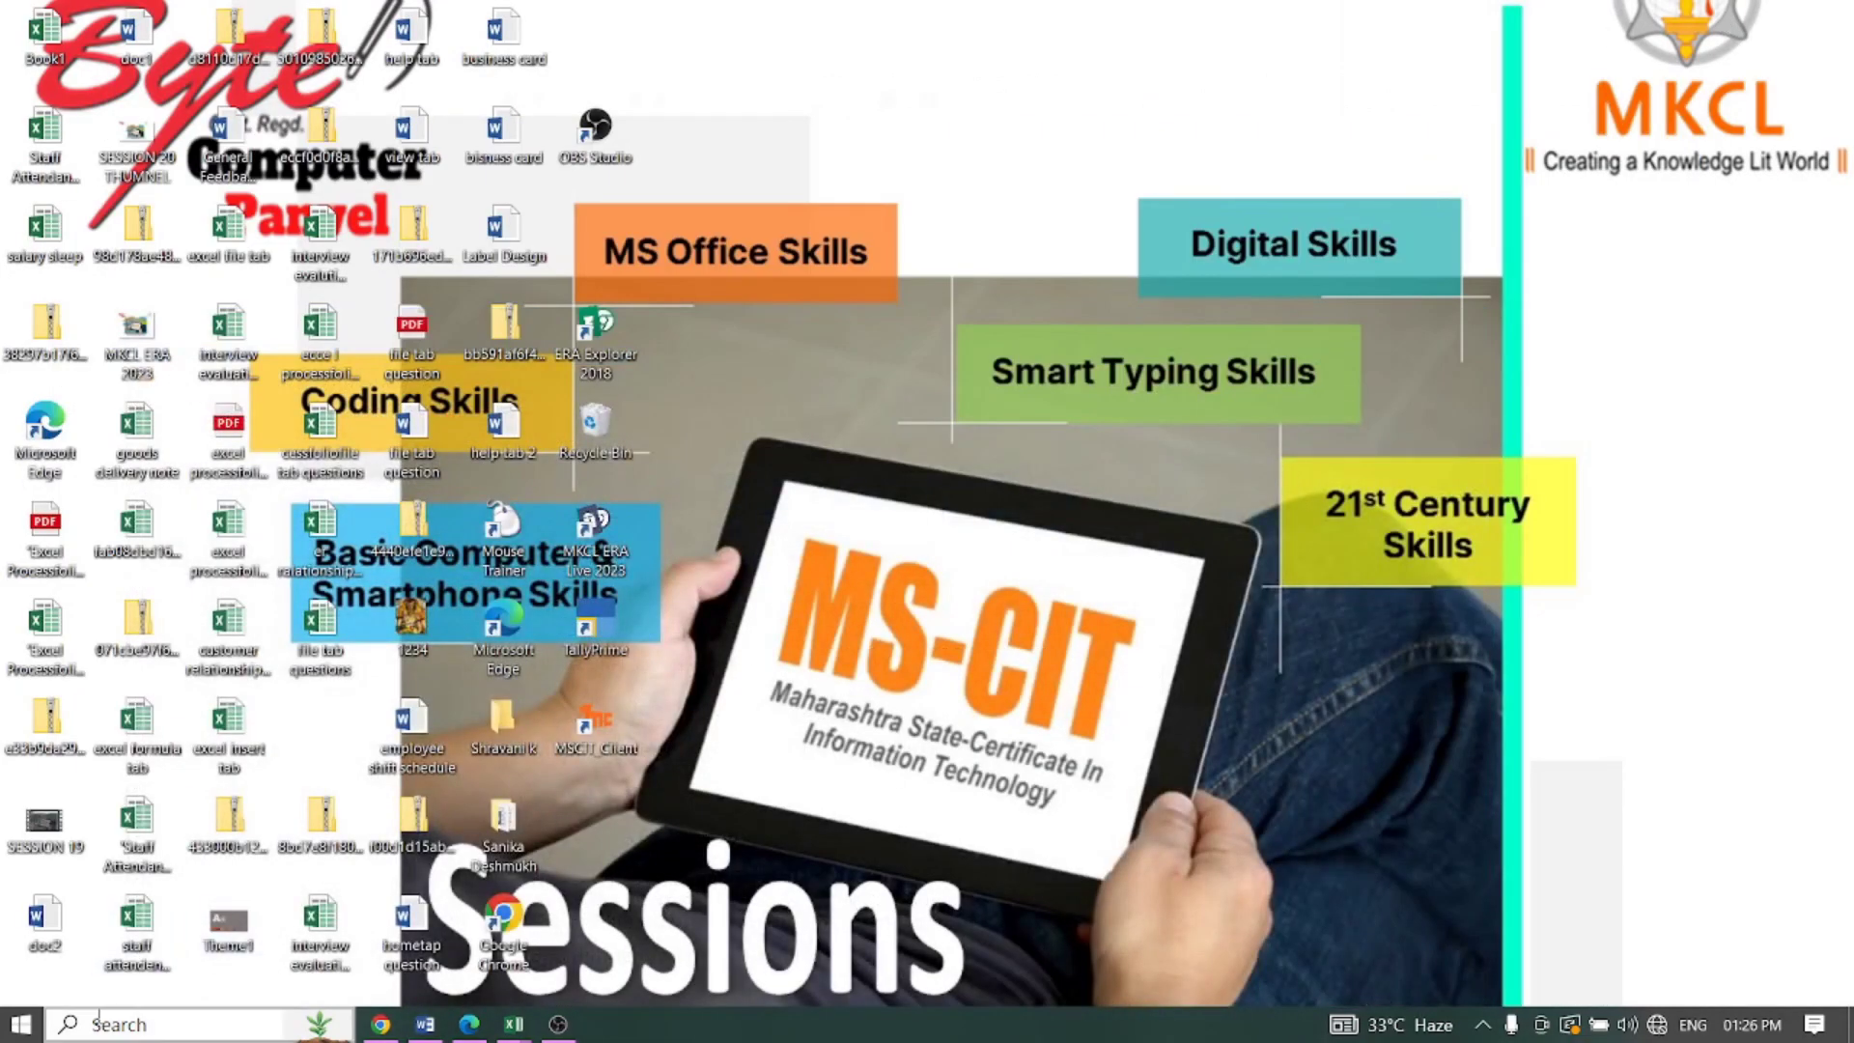
pyautogui.click(21, 1029)
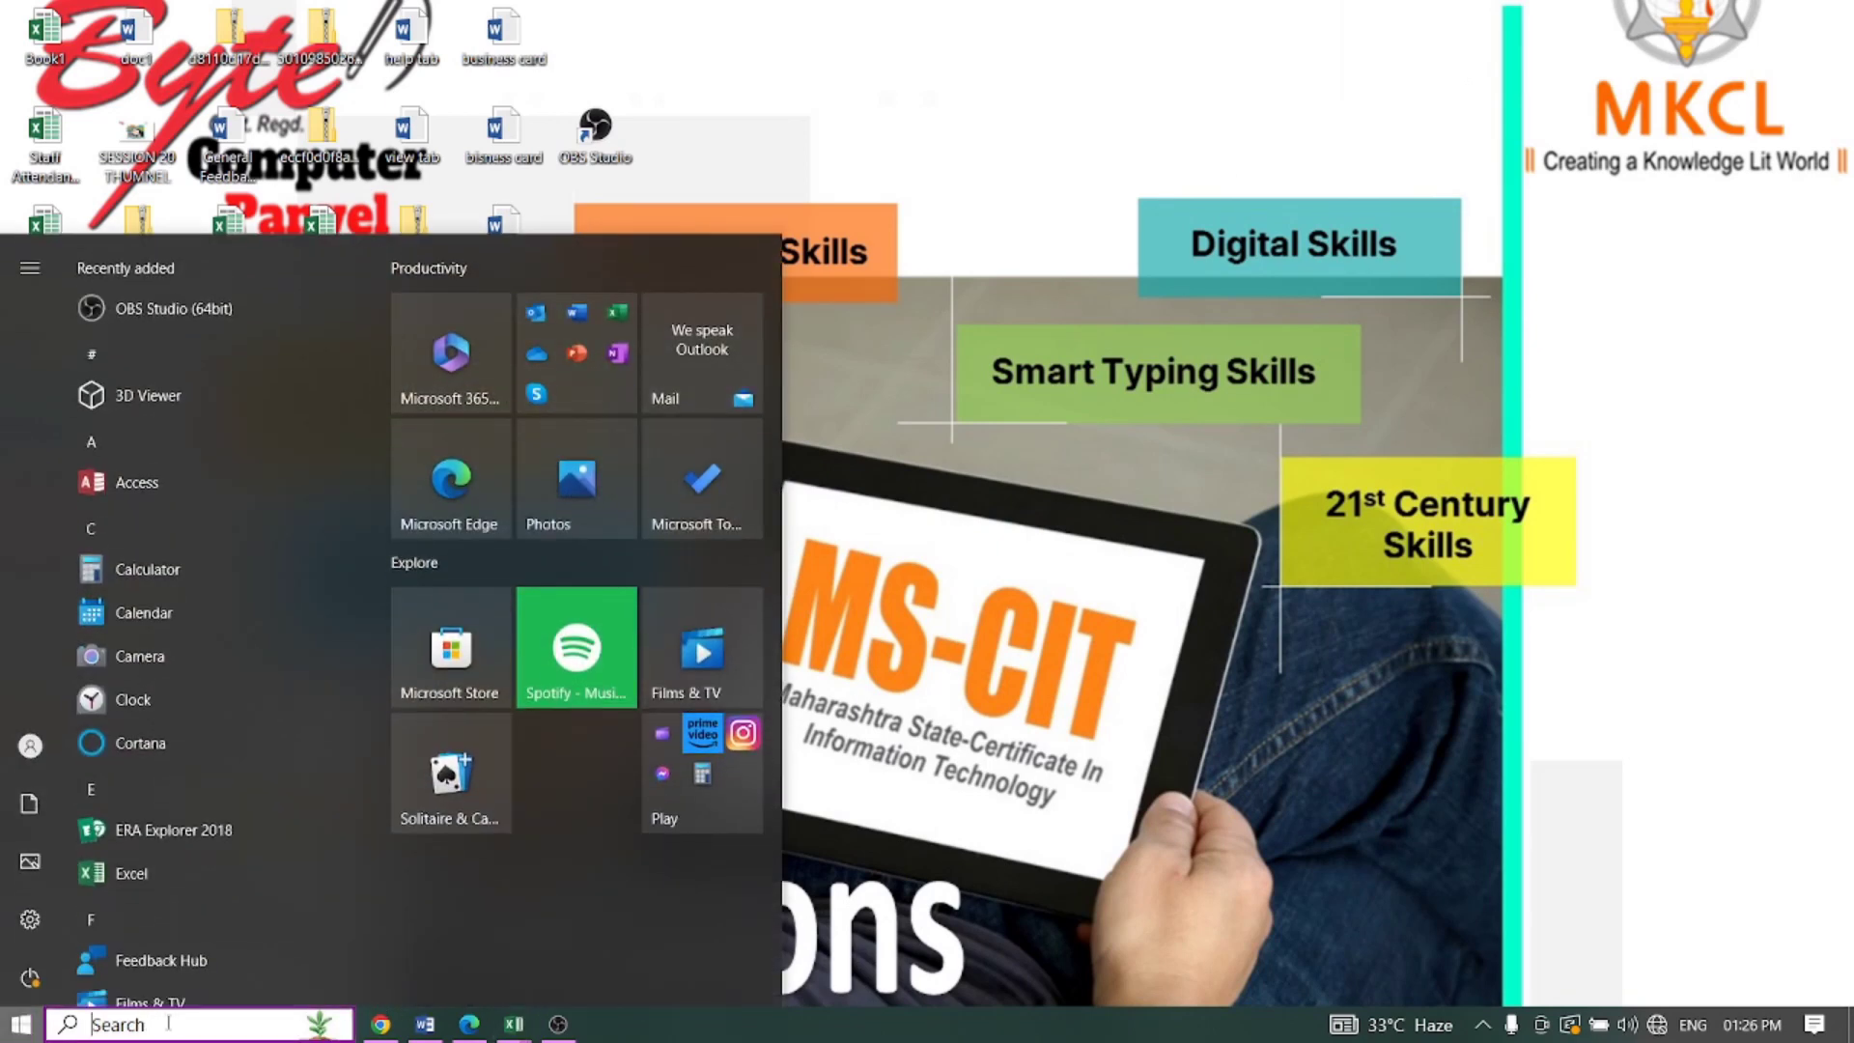
pyautogui.moveTo(513, 1023)
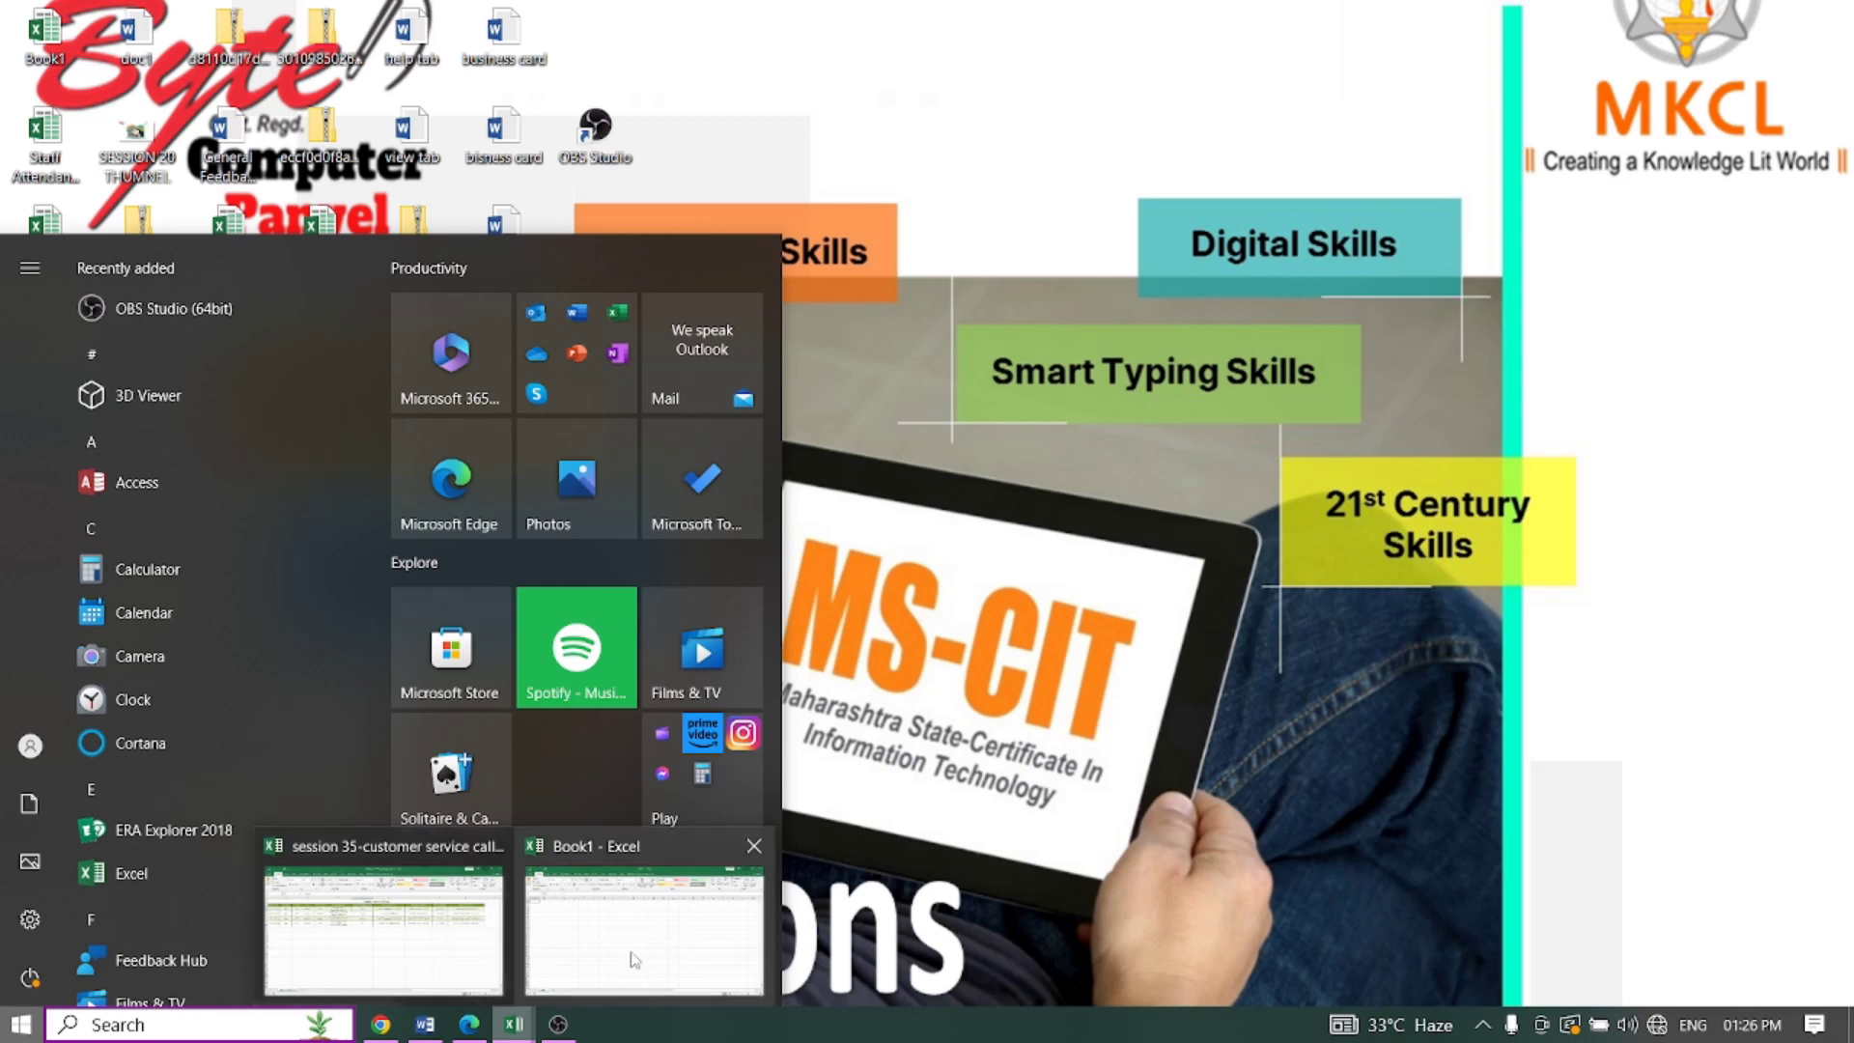
# Step: Bring the blank Book1 workbook forward on the View tab with cell A1 selected
pyautogui.click(634, 958)
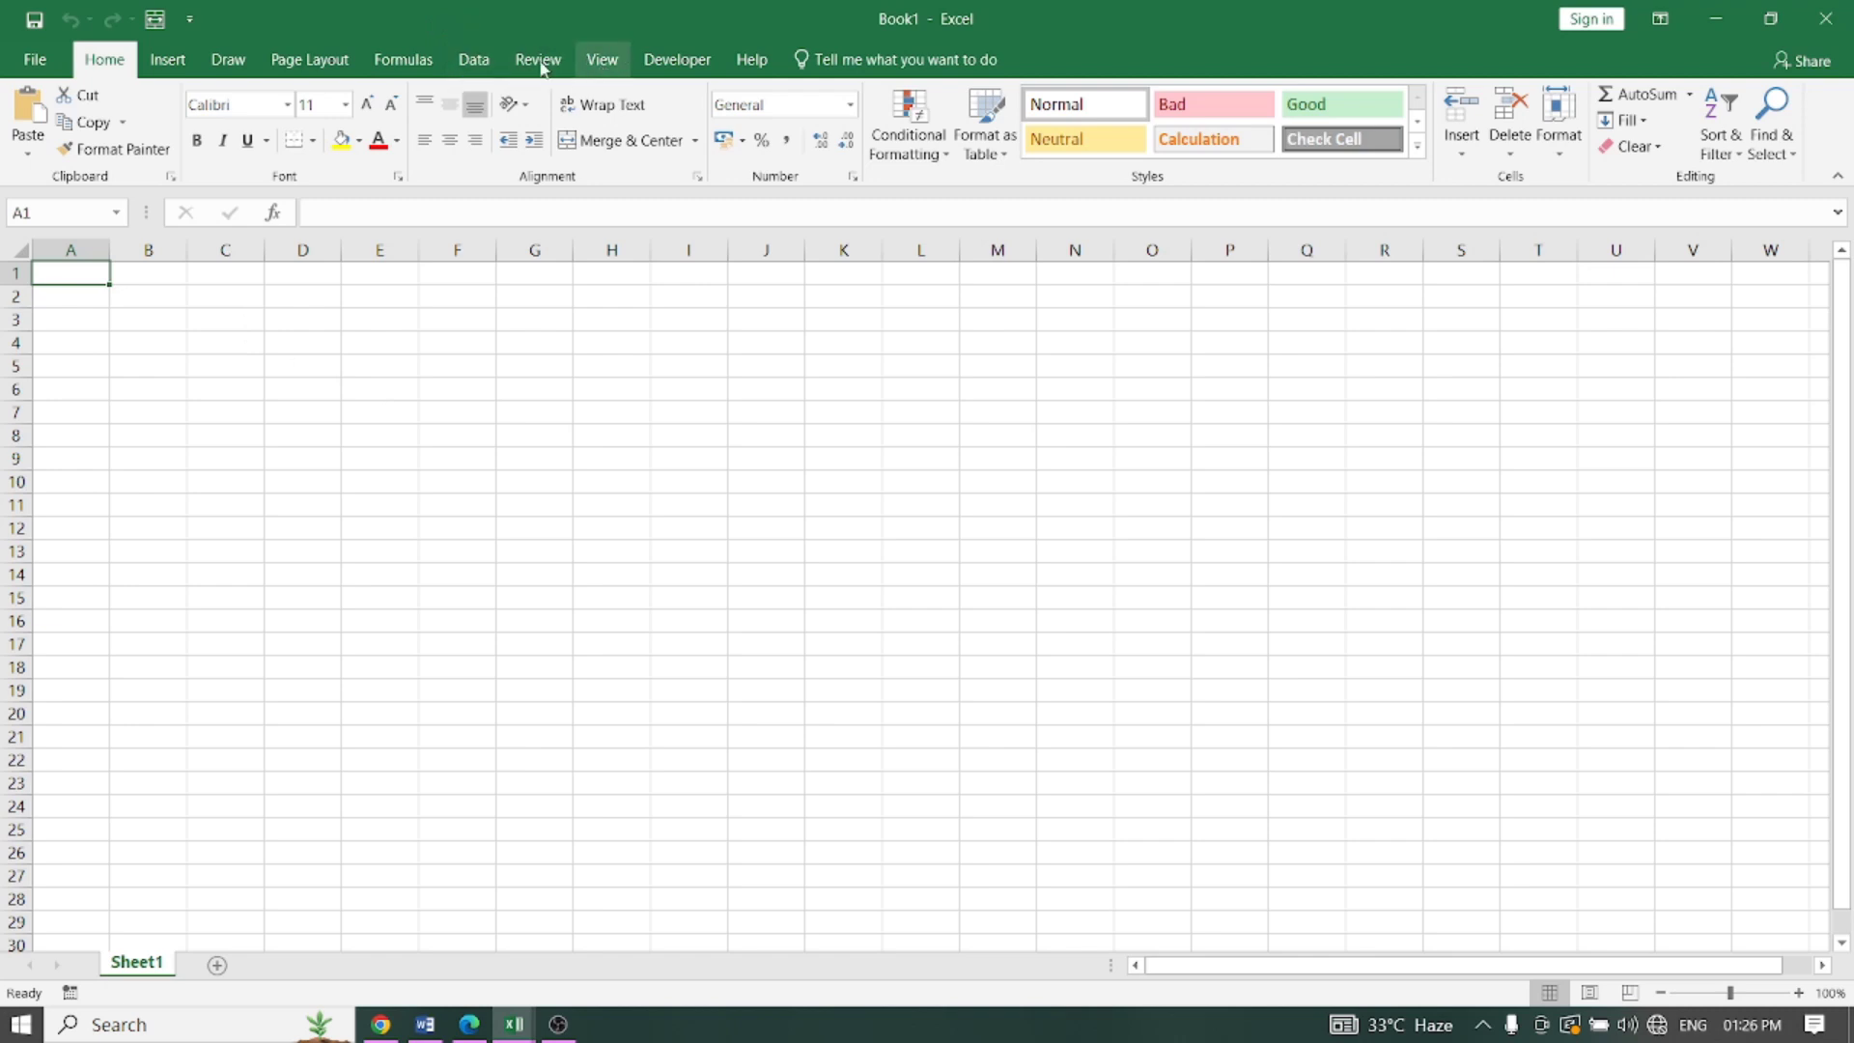
pyautogui.click(601, 60)
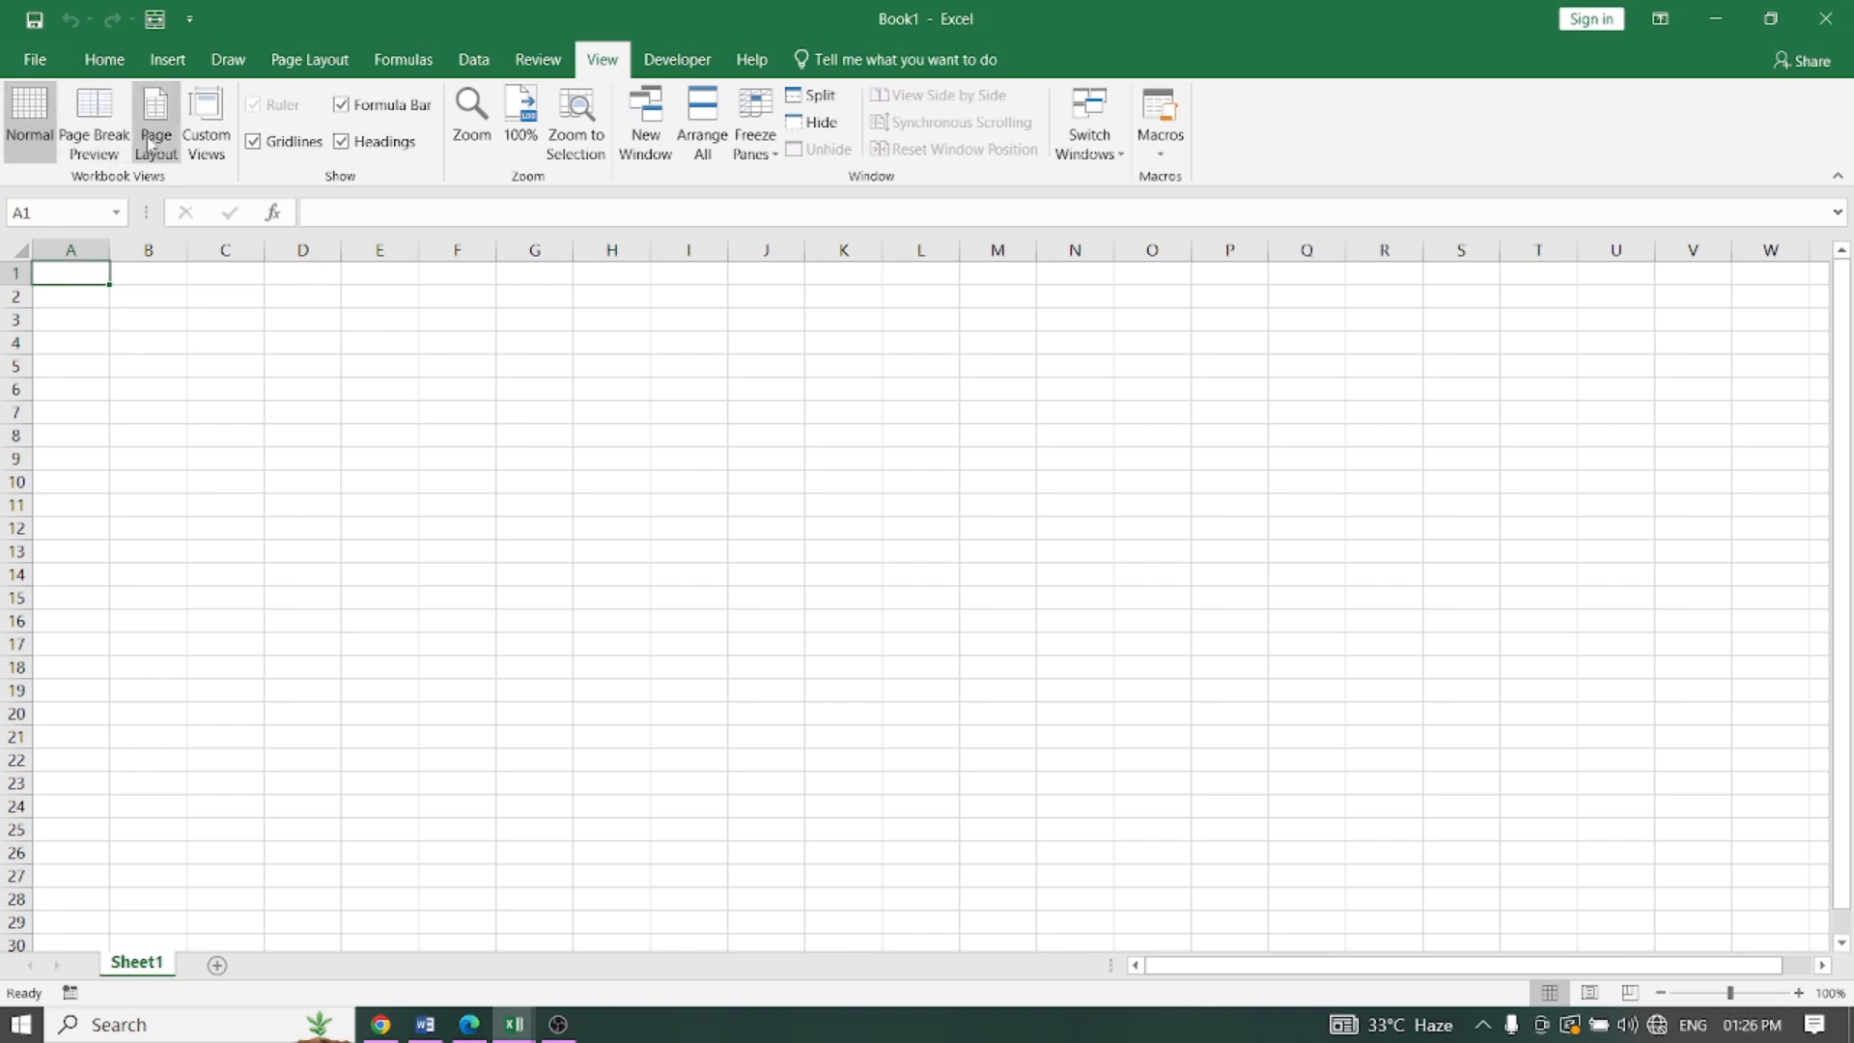
pyautogui.click(97, 340)
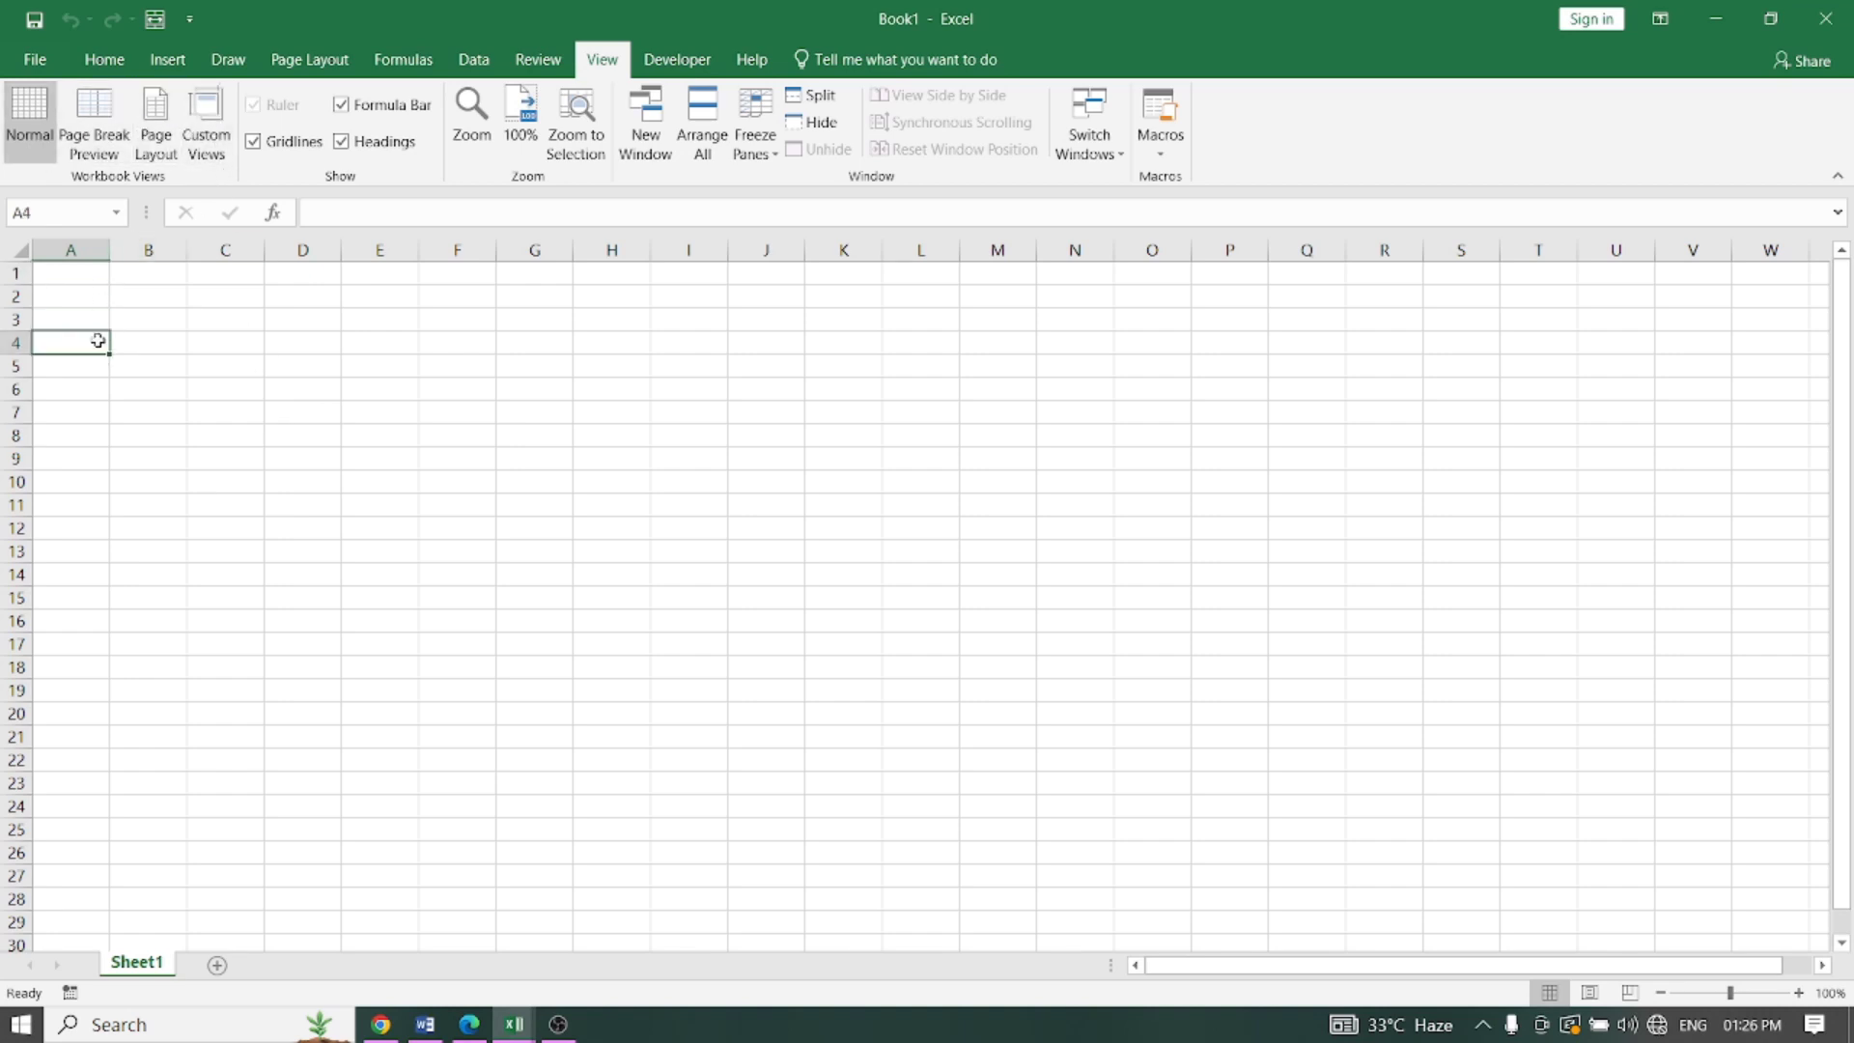
pyautogui.click(74, 277)
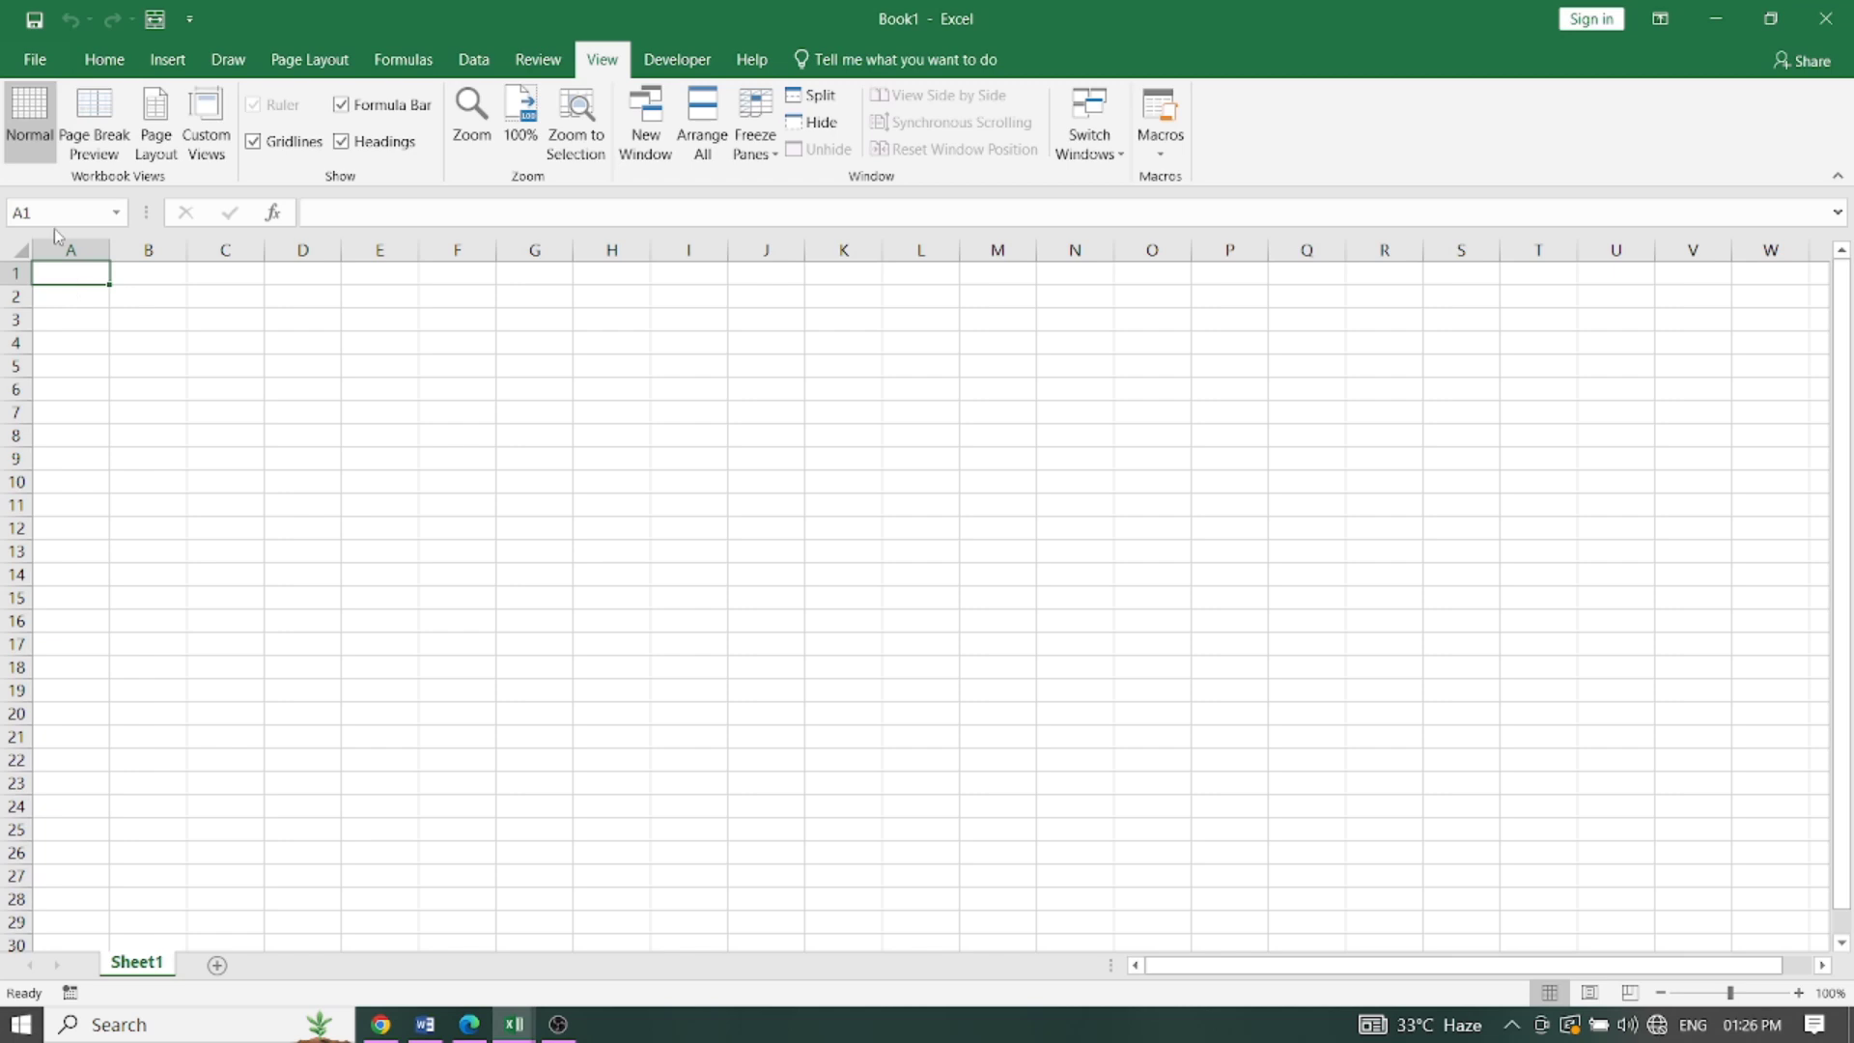
# Step: Enter the headers SR NO, NAME and DEP across A1:C1
pyautogui.write('SR NO')
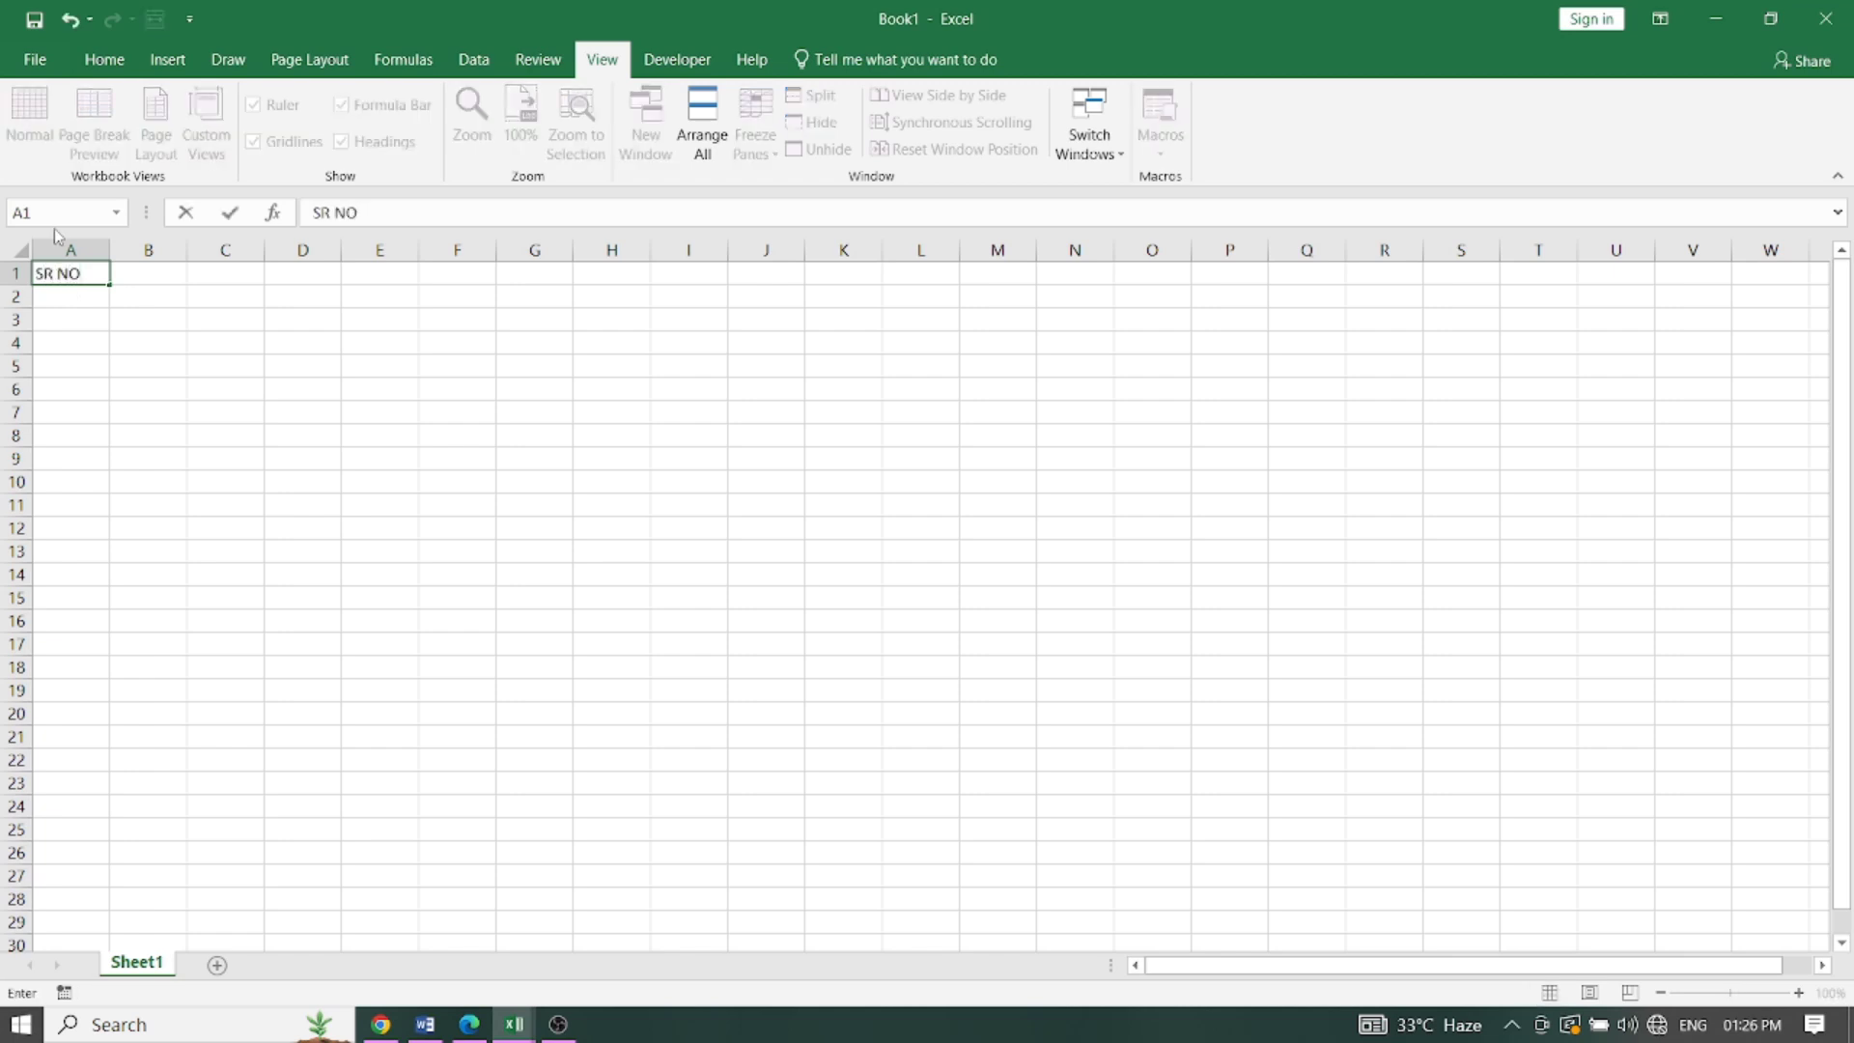
pyautogui.press('Tab')
pyautogui.write('N')
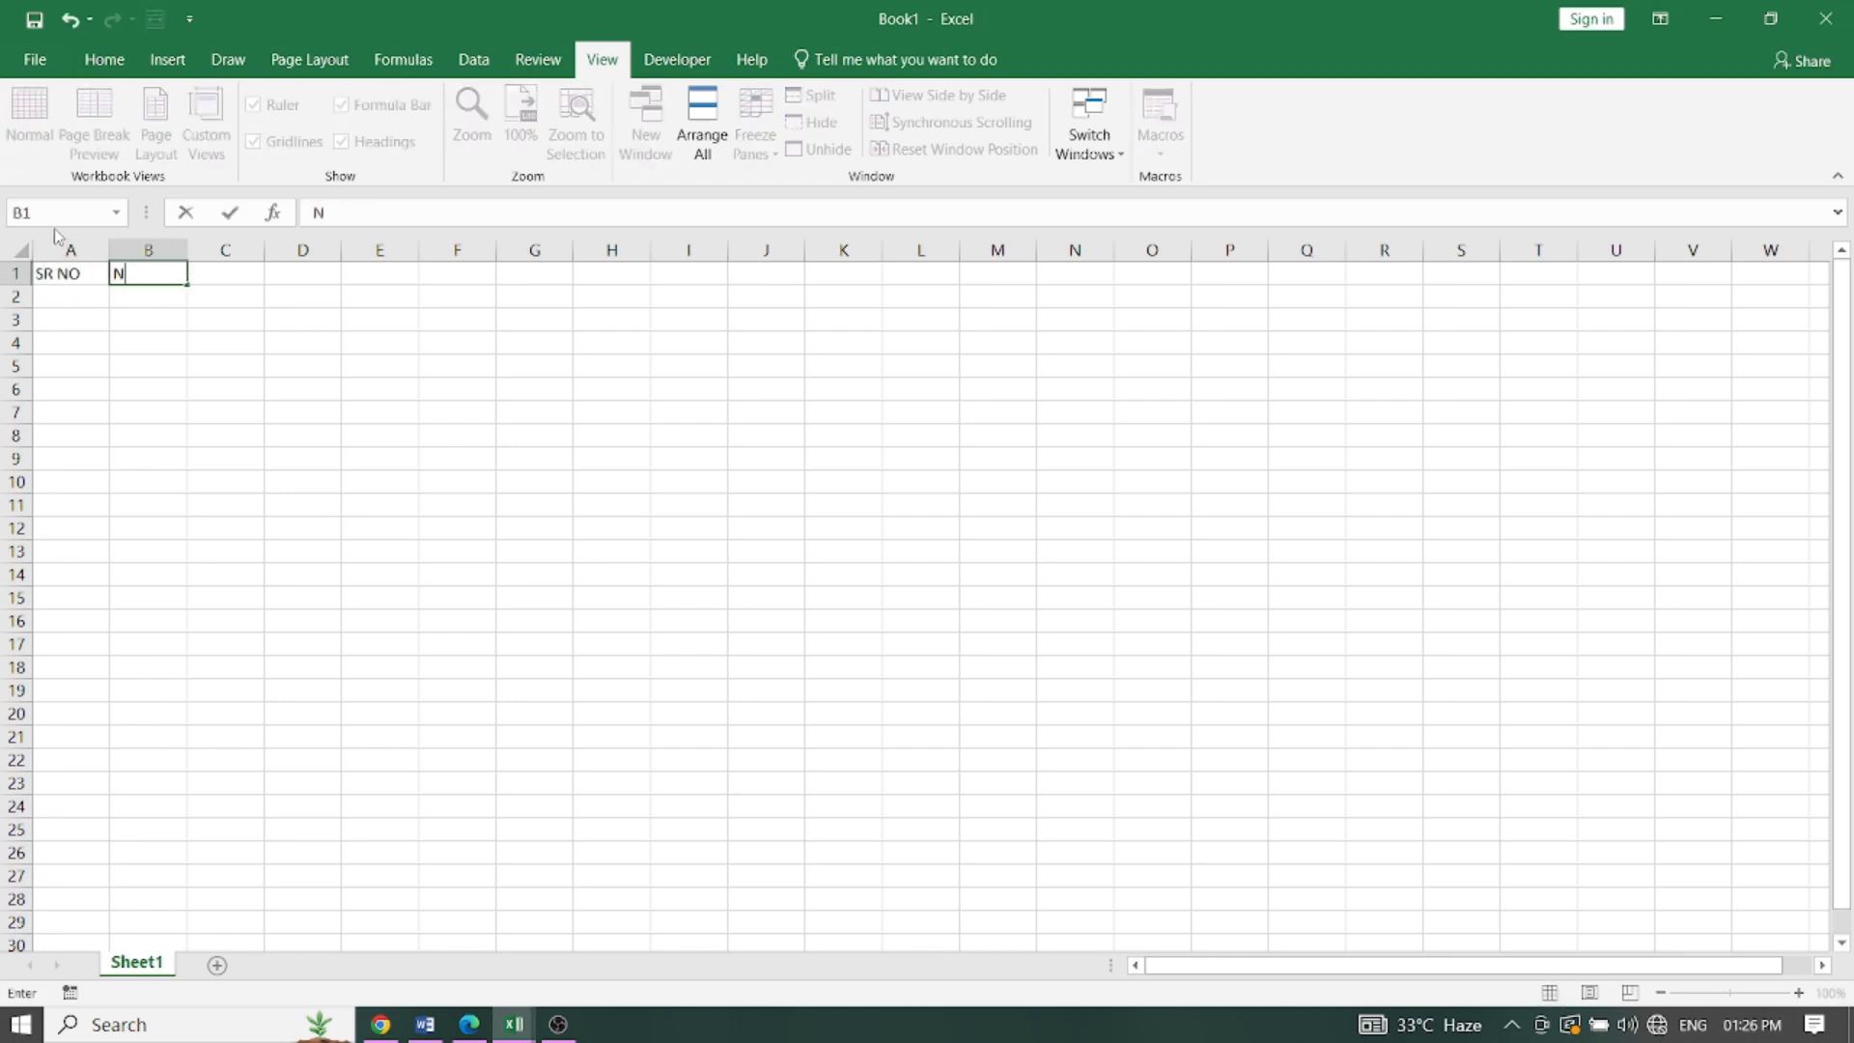
pyautogui.write('AME')
pyautogui.press('Tab')
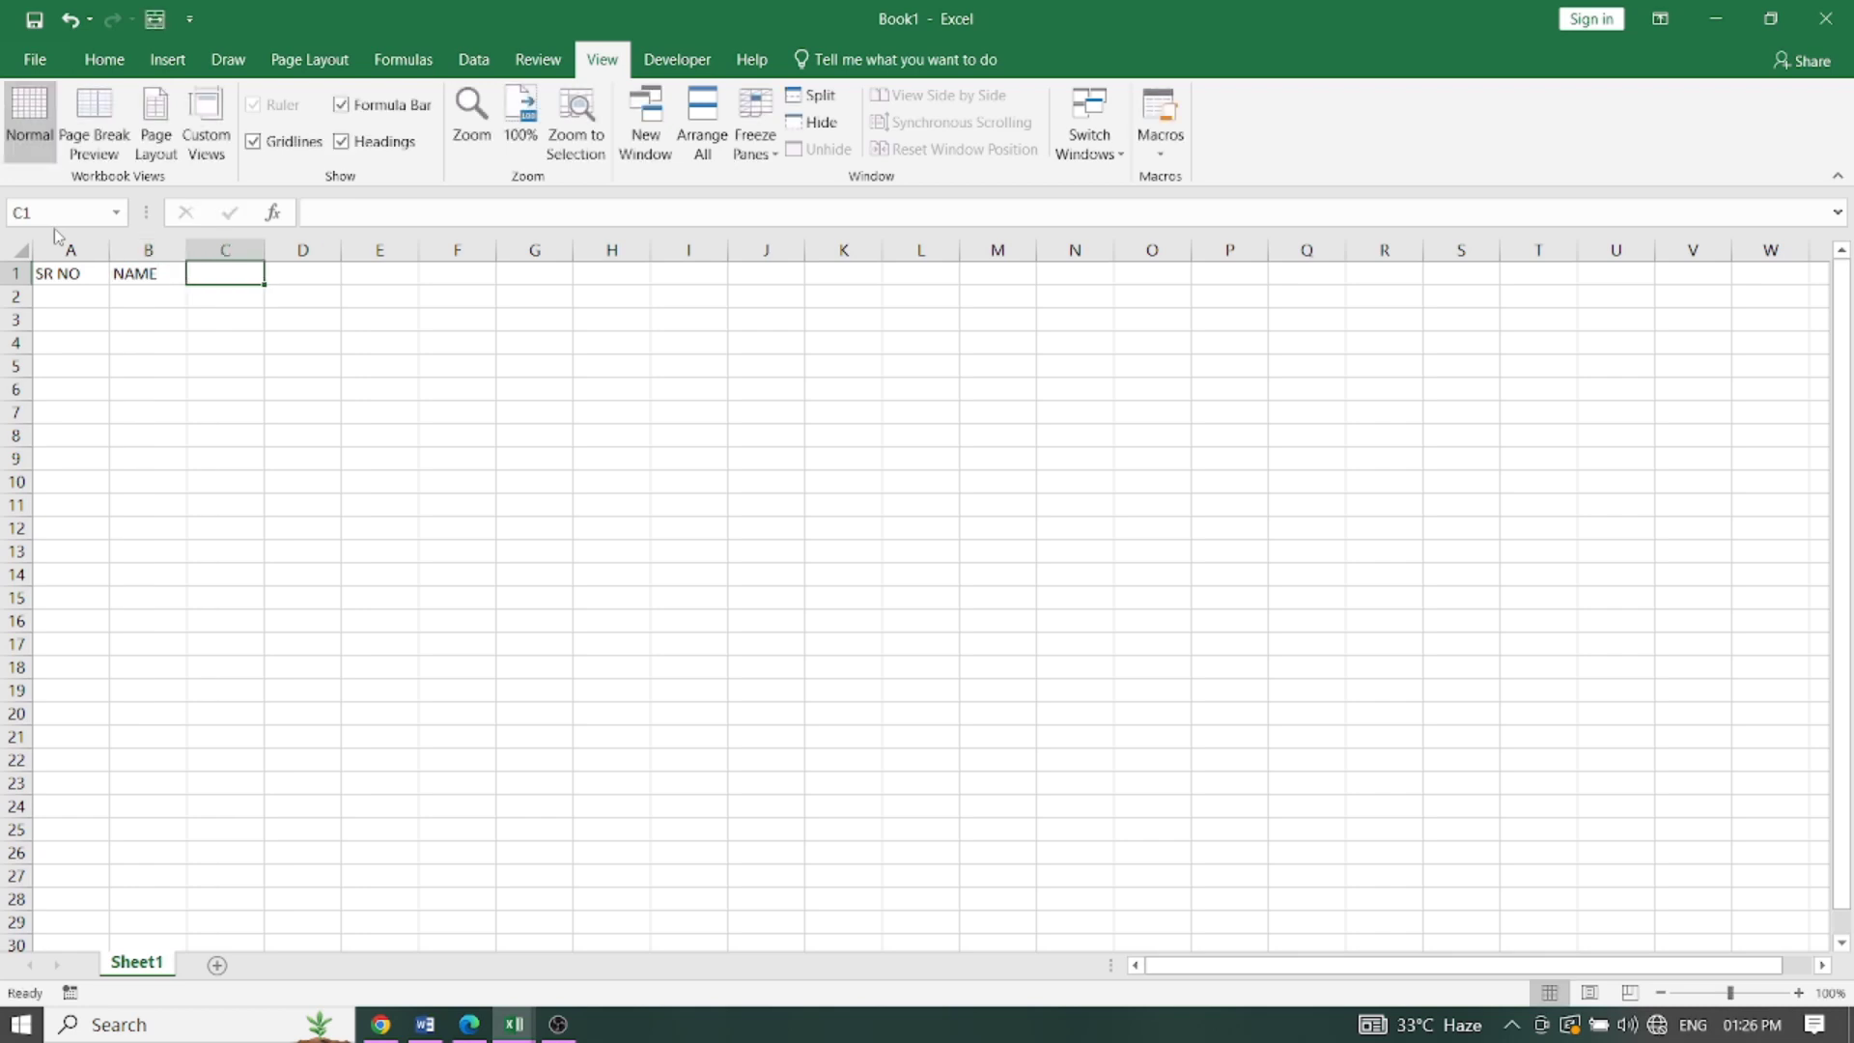
pyautogui.write('DEP')
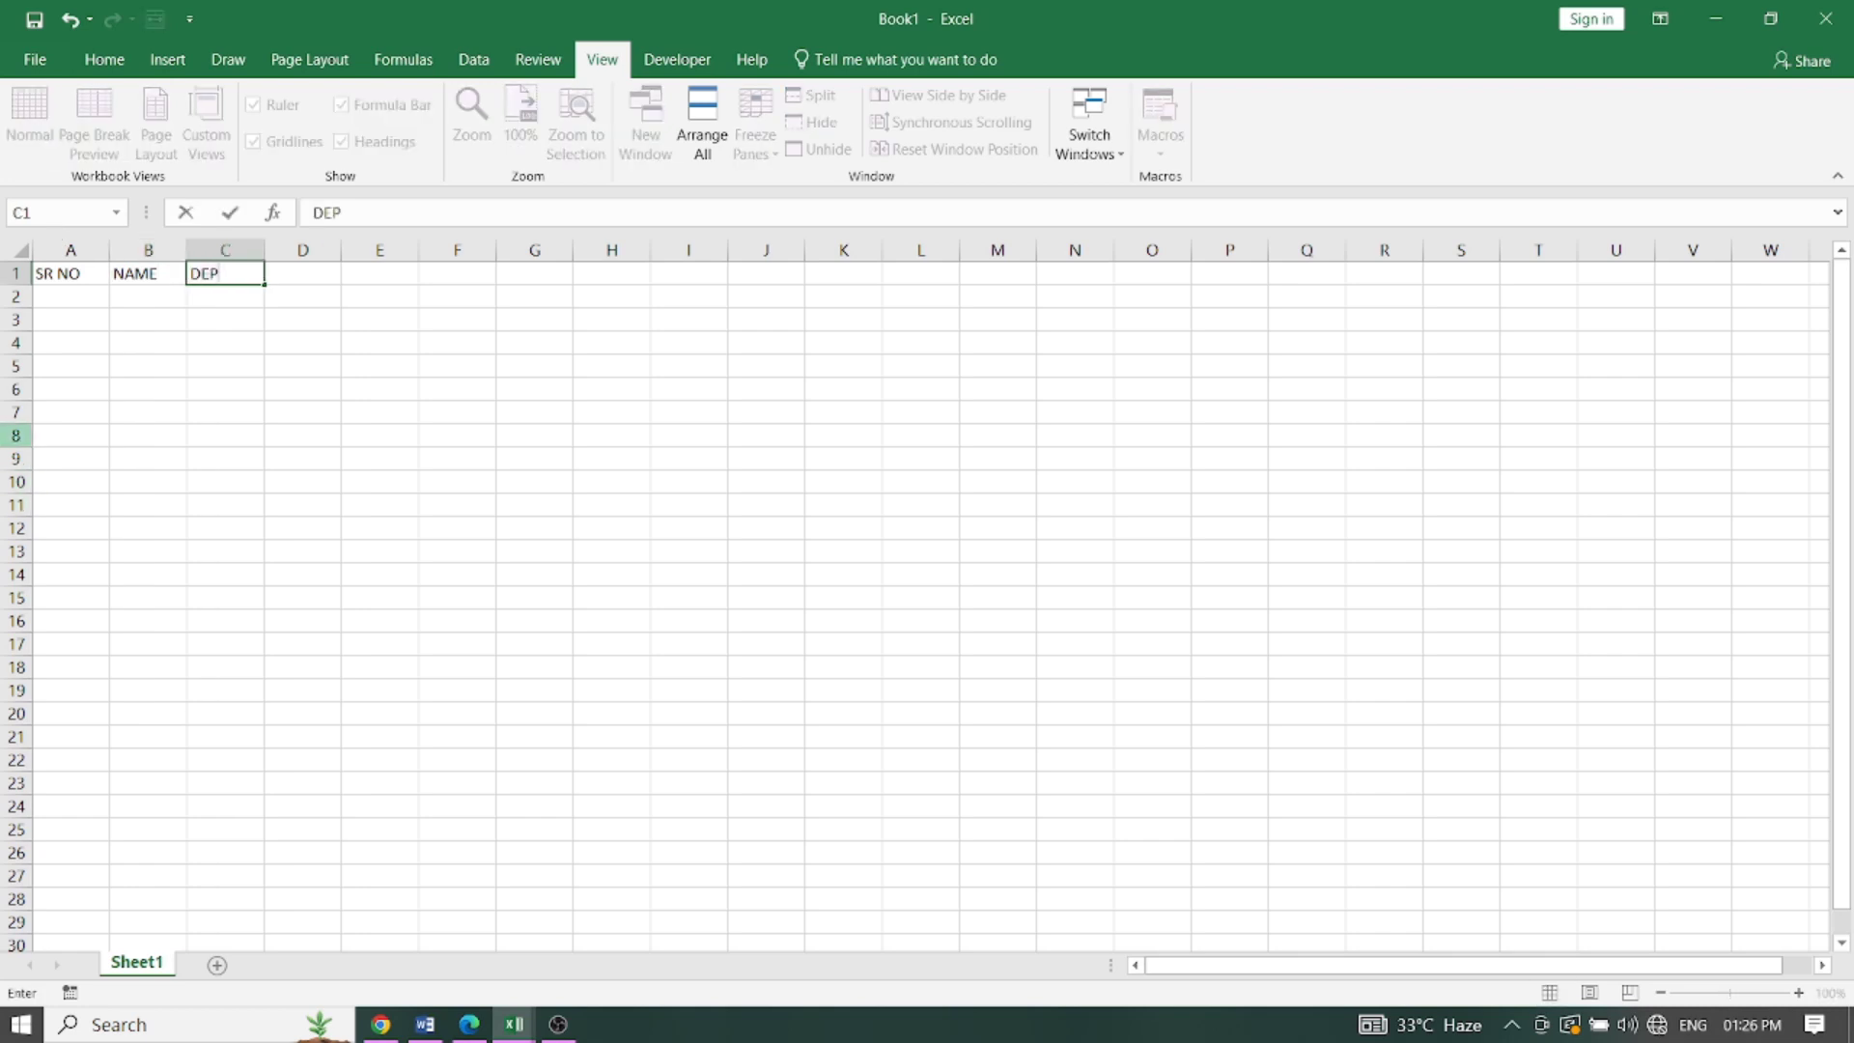
# Step: Number A2:A9 from 1 to 8 by entering 1 and 2 and filling down
pyautogui.click(79, 305)
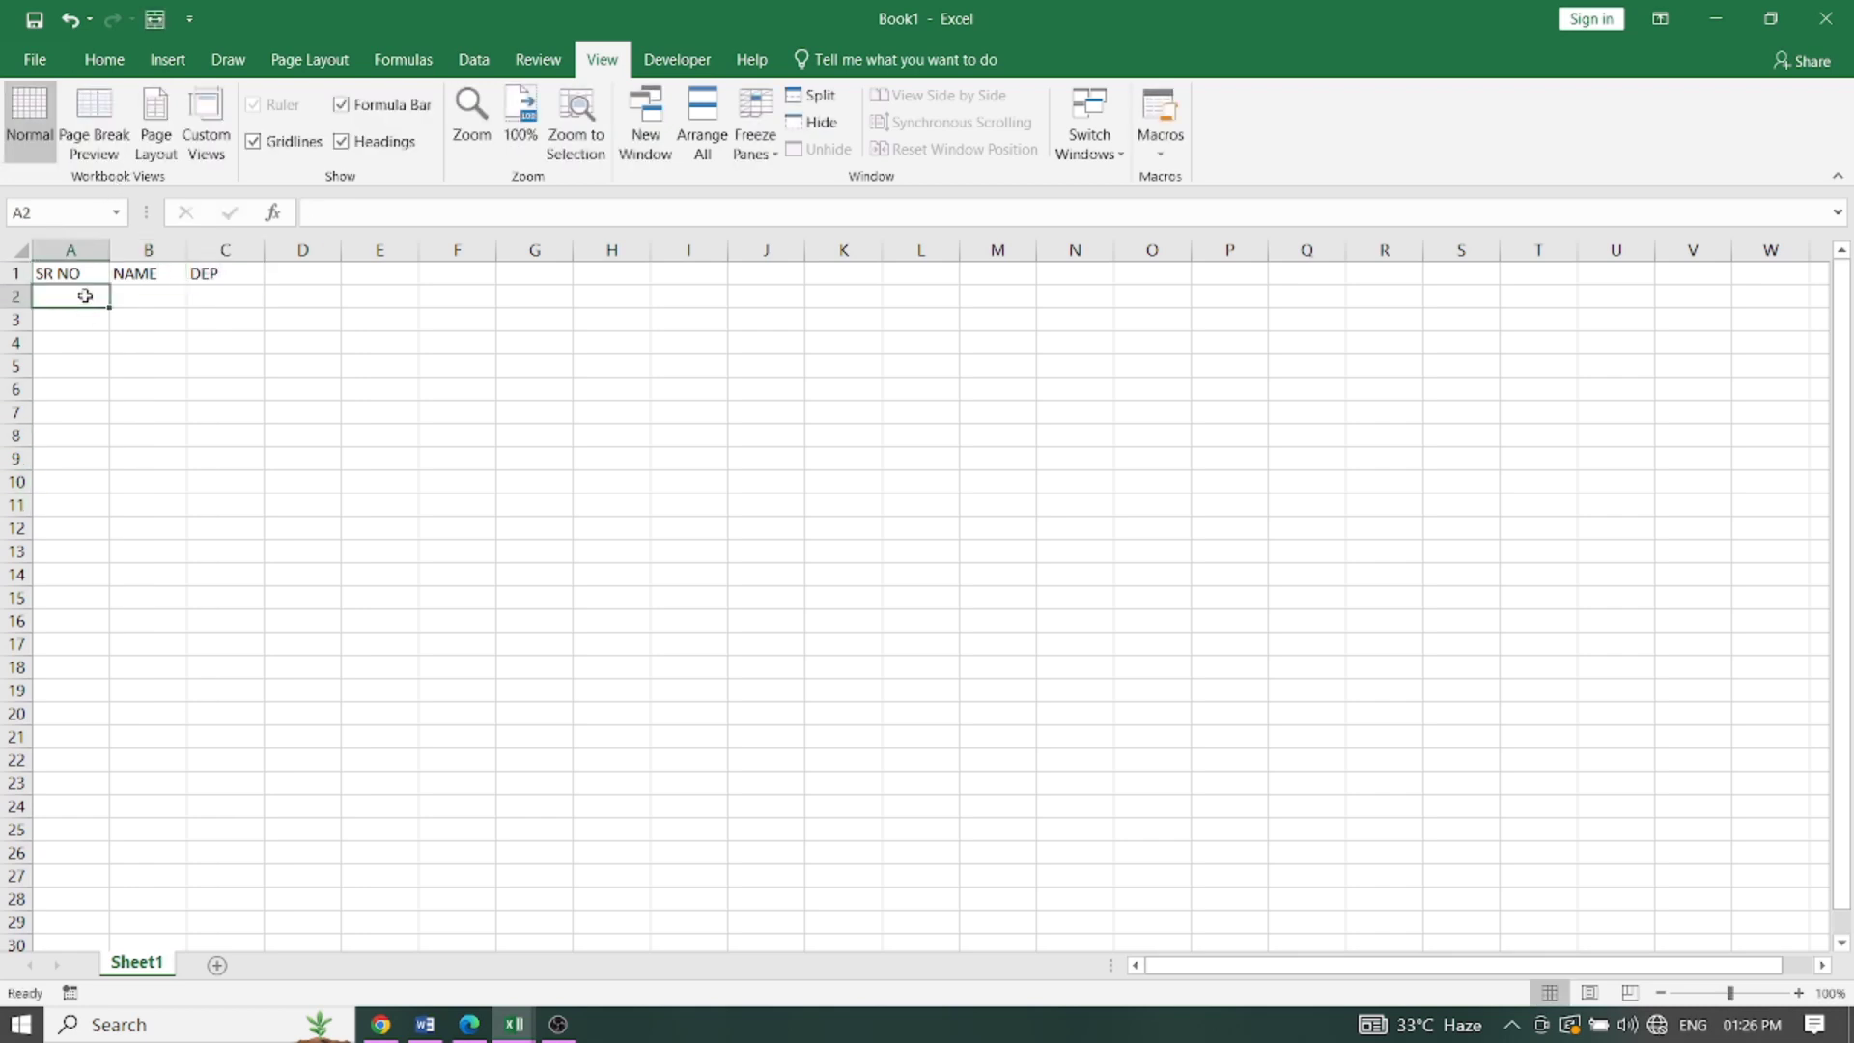
pyautogui.write('1')
pyautogui.press('Return')
pyautogui.write('2')
pyautogui.press('Return')
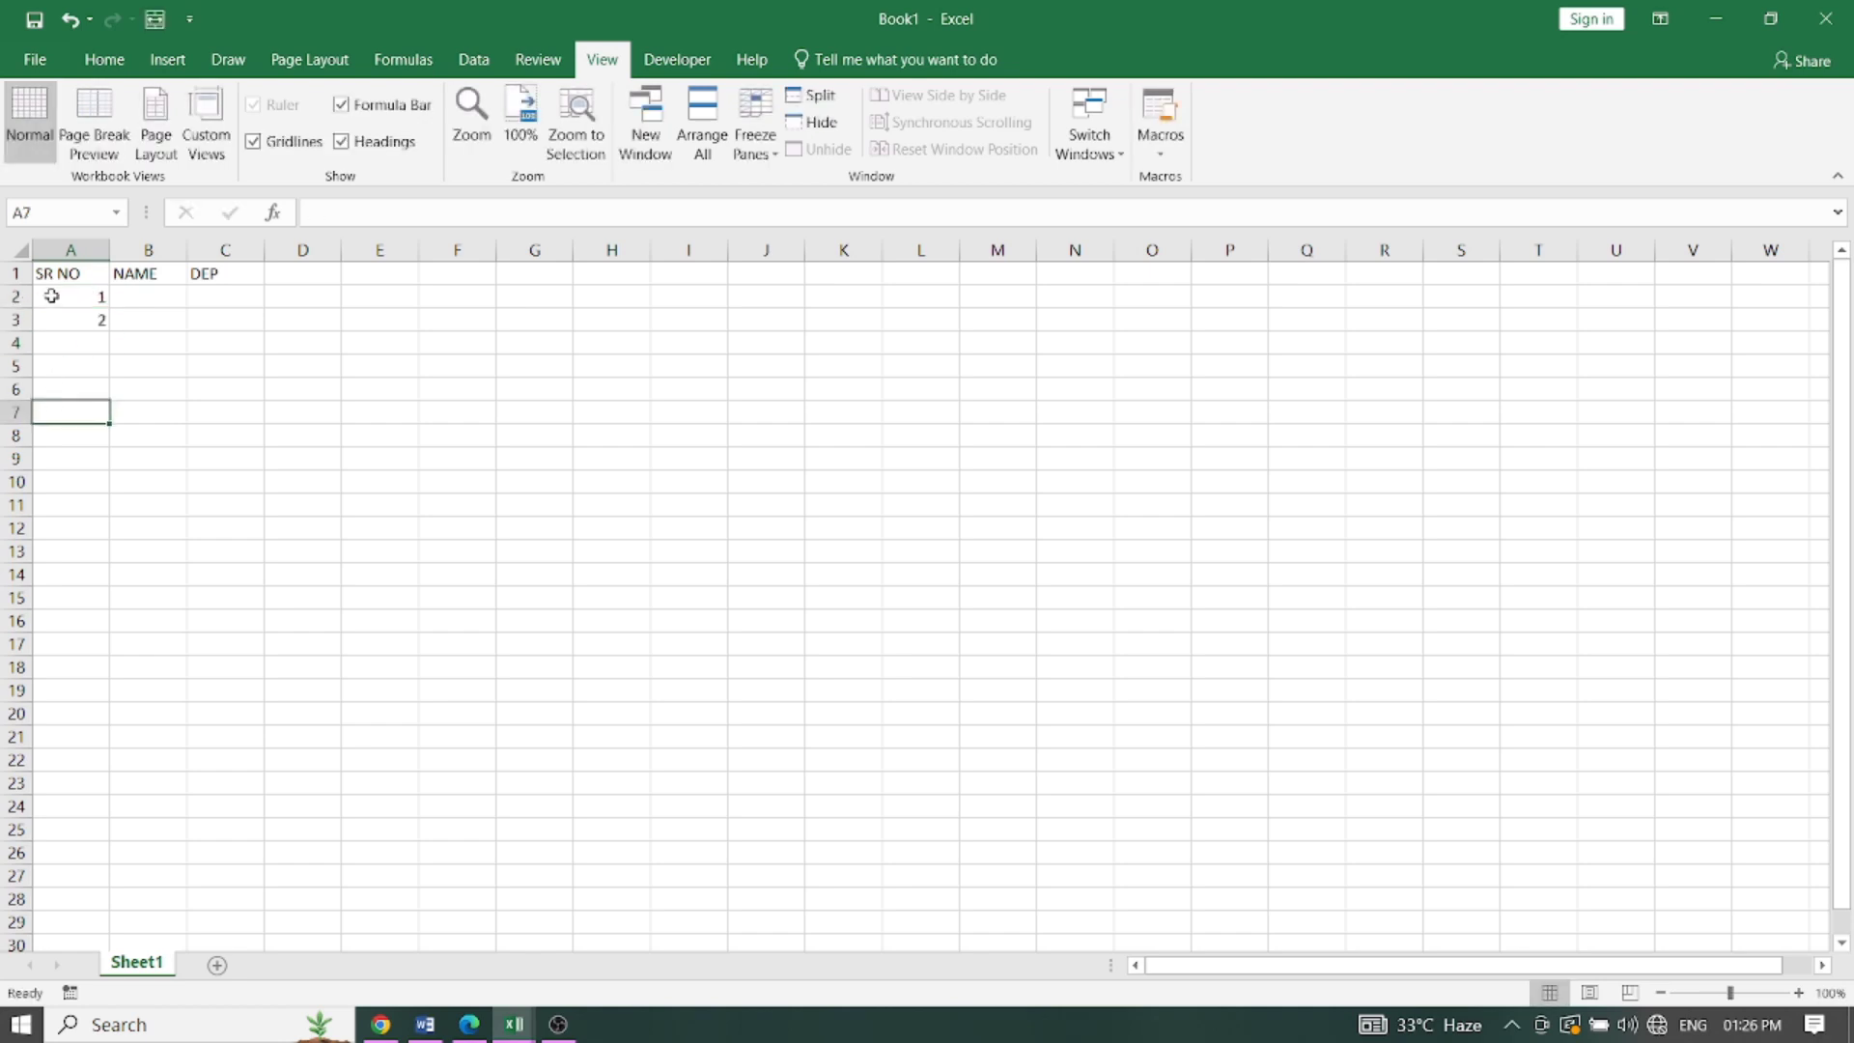
pyautogui.moveTo(53, 296)
pyautogui.mouseDown()
pyautogui.moveTo(66, 339)
pyautogui.moveTo(77, 321)
pyautogui.moveTo(105, 460)
pyautogui.mouseUp()
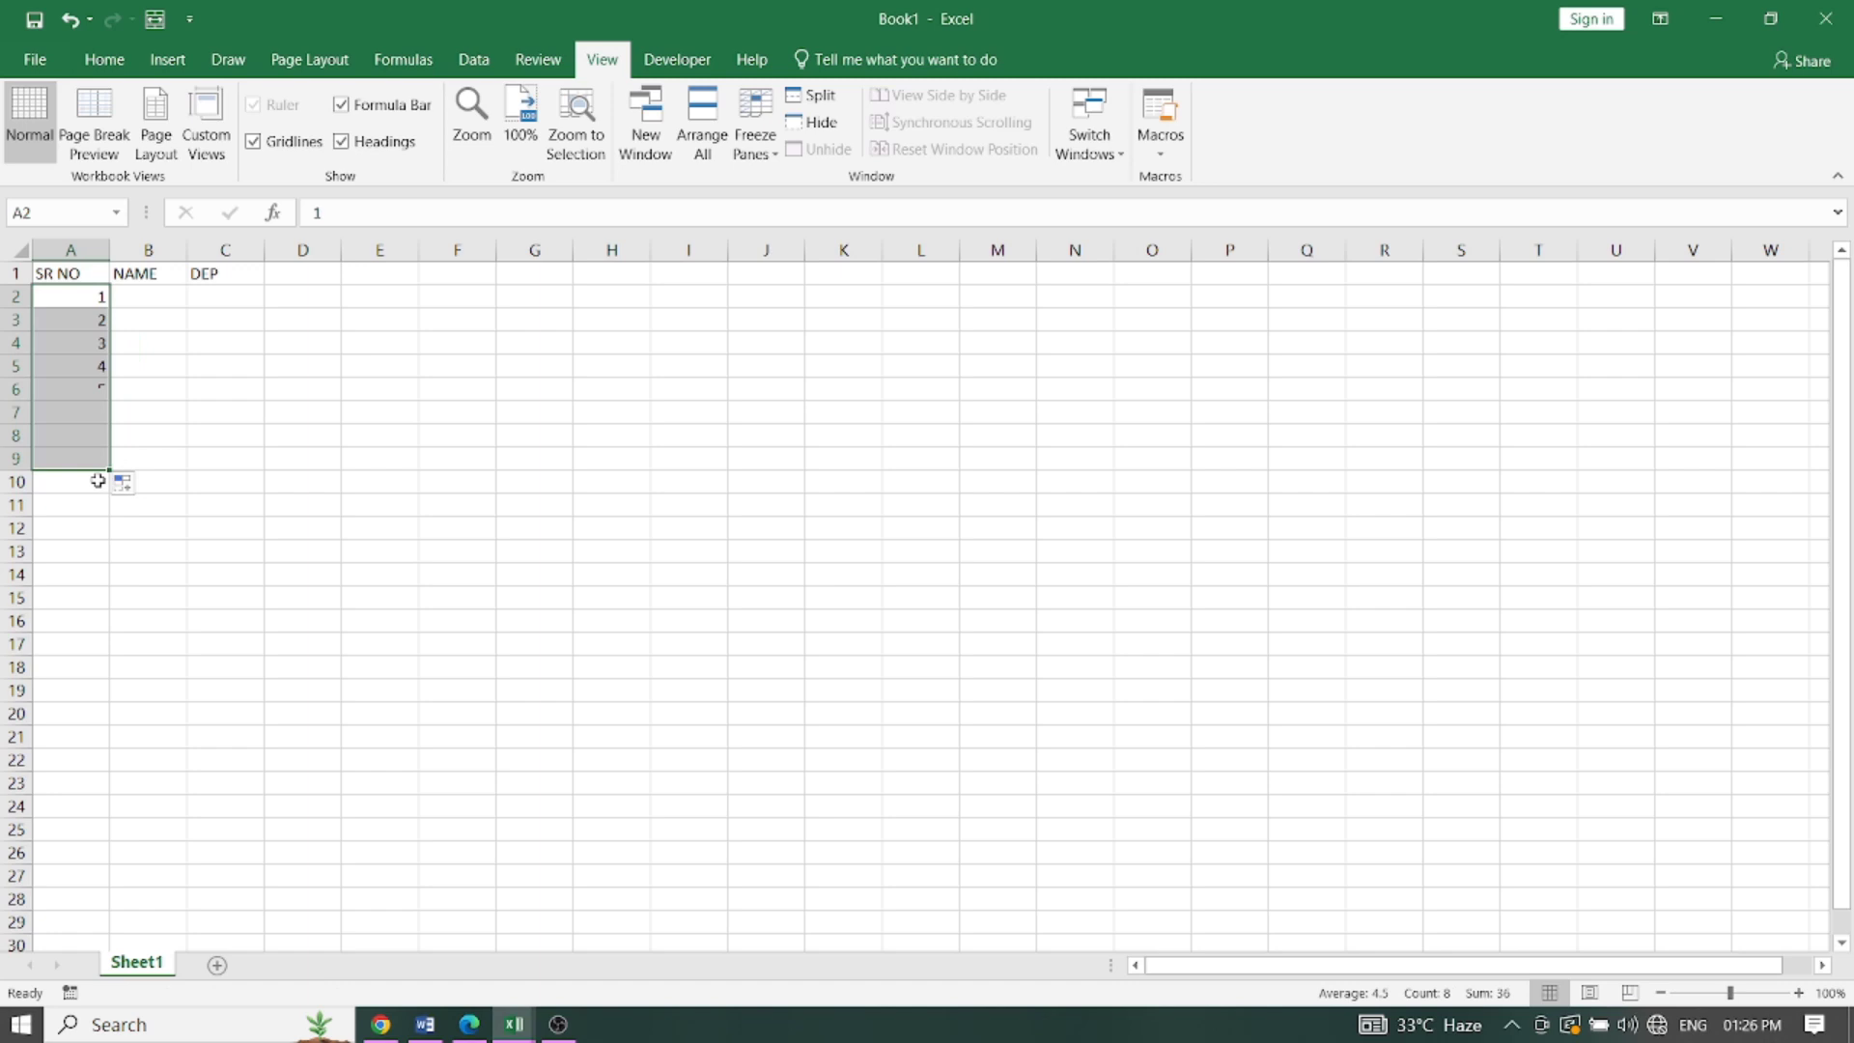
pyautogui.click(163, 300)
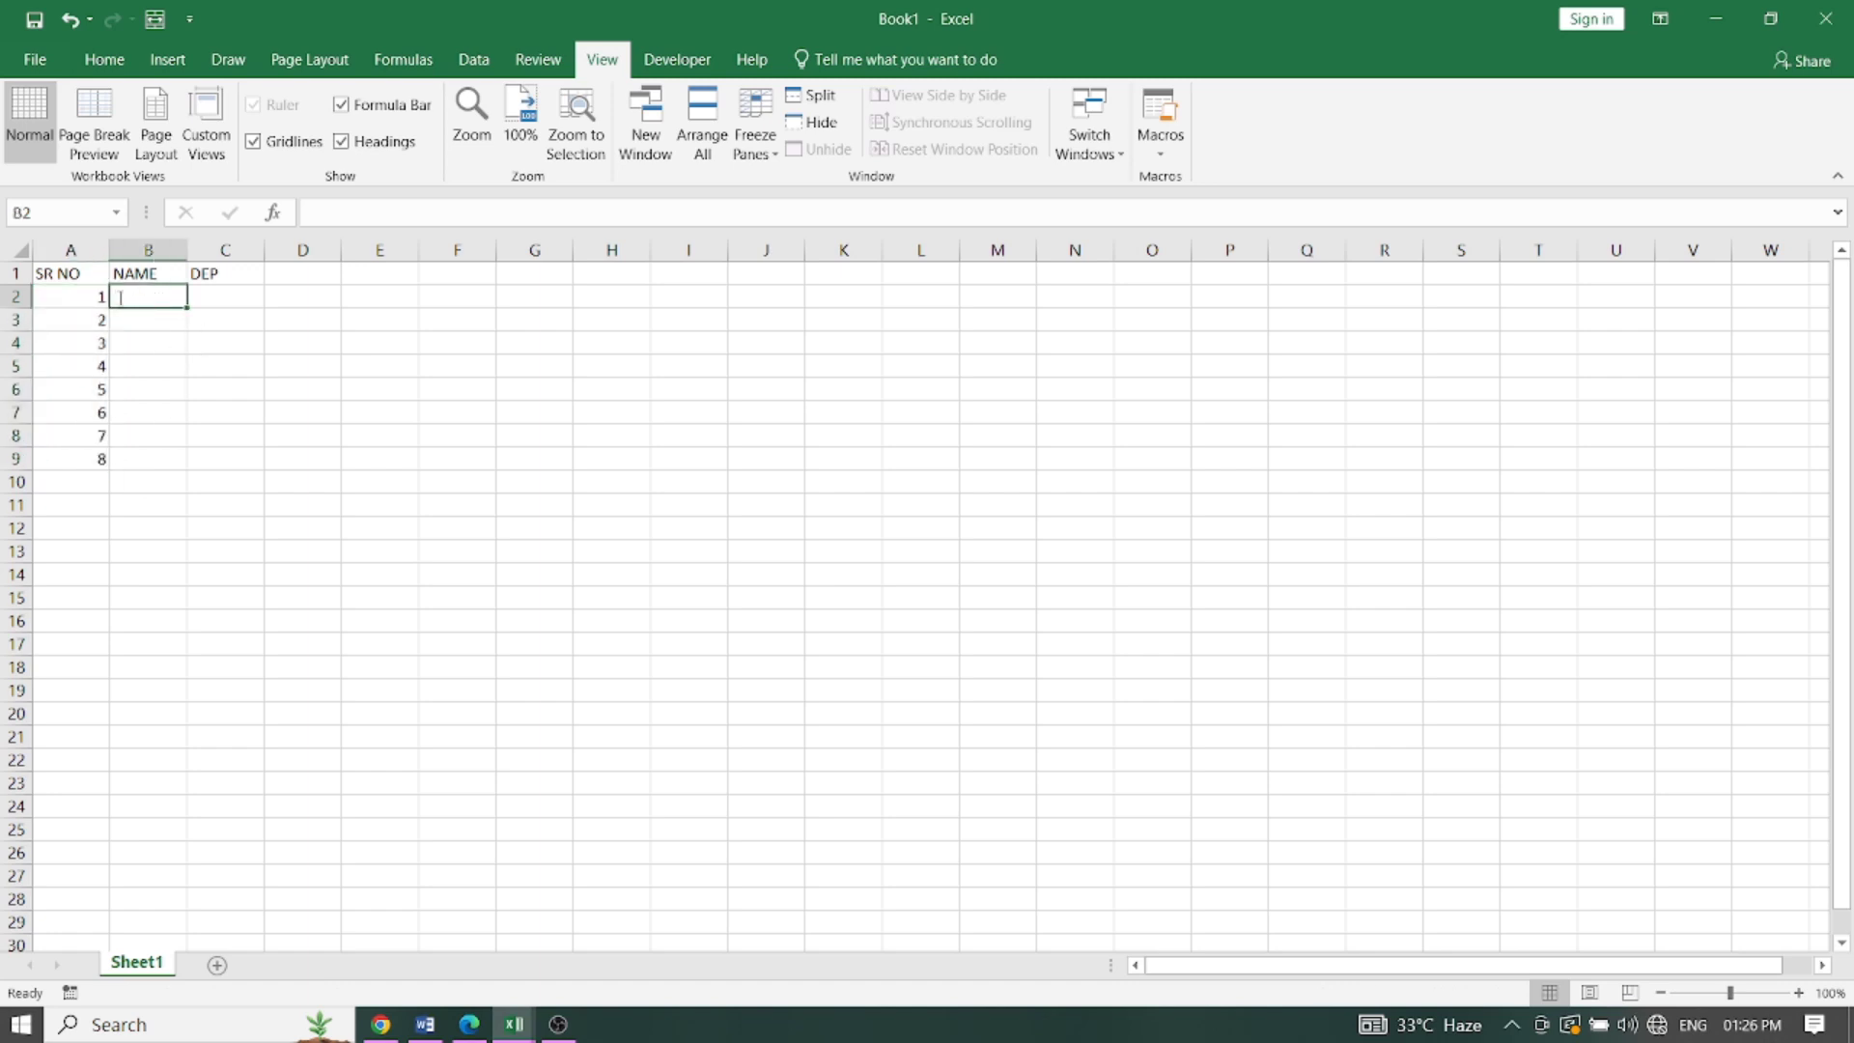
# Step: Enter a first name in each NAME cell from B2 to B5
pyautogui.write('AJAY')
pyautogui.press('Return')
pyautogui.write('RAJ')
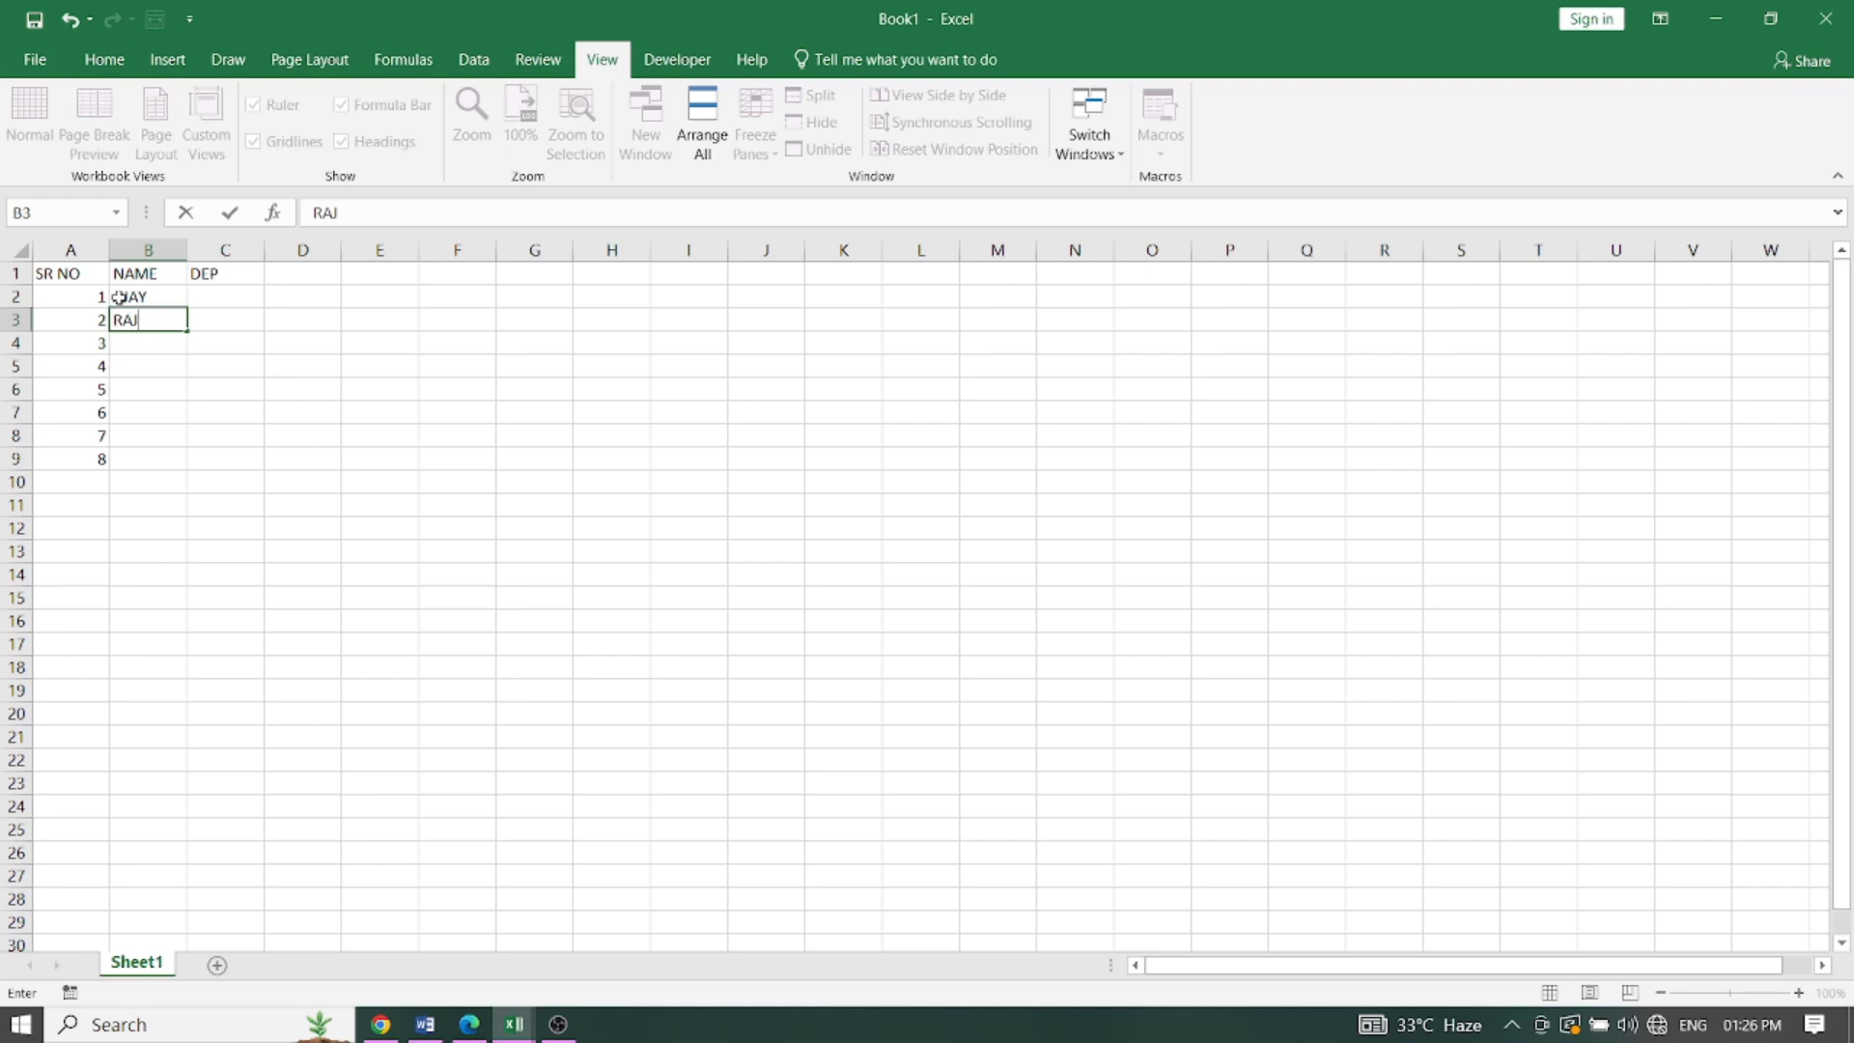
pyautogui.press('Left')
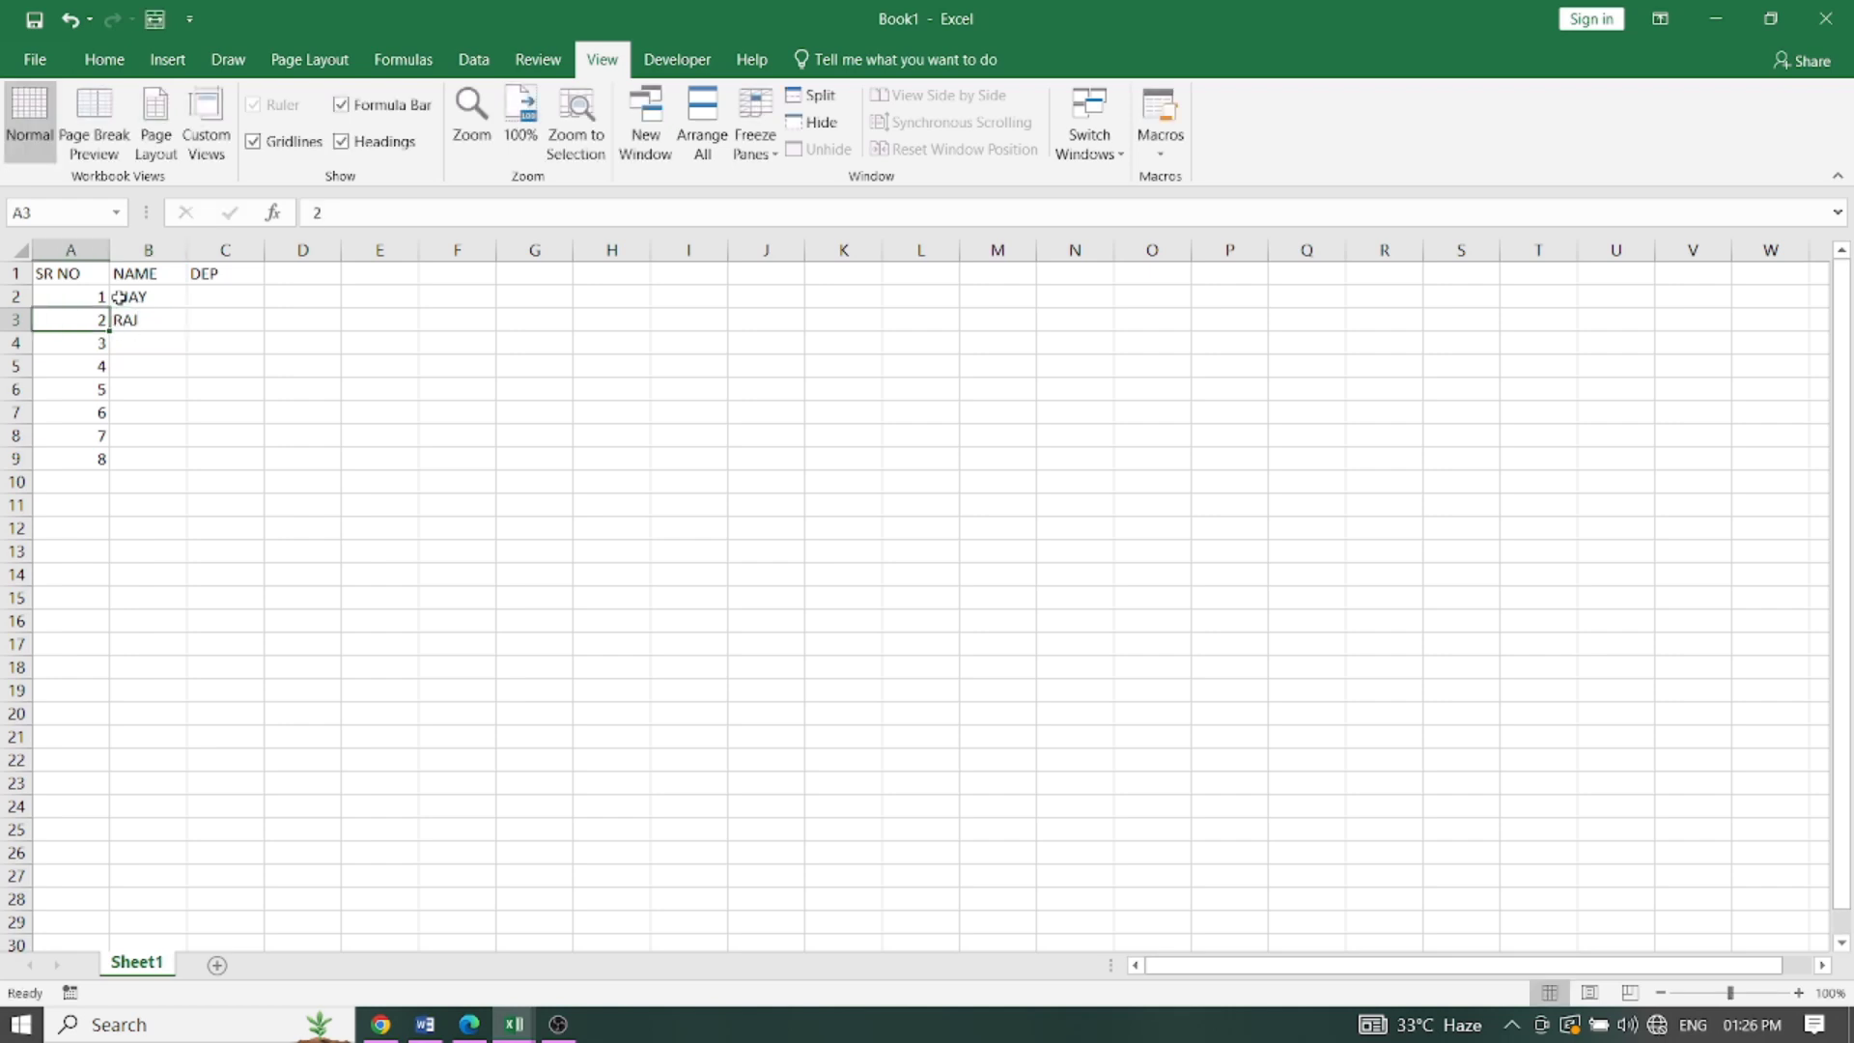
pyautogui.press('Down')
pyautogui.press('Right')
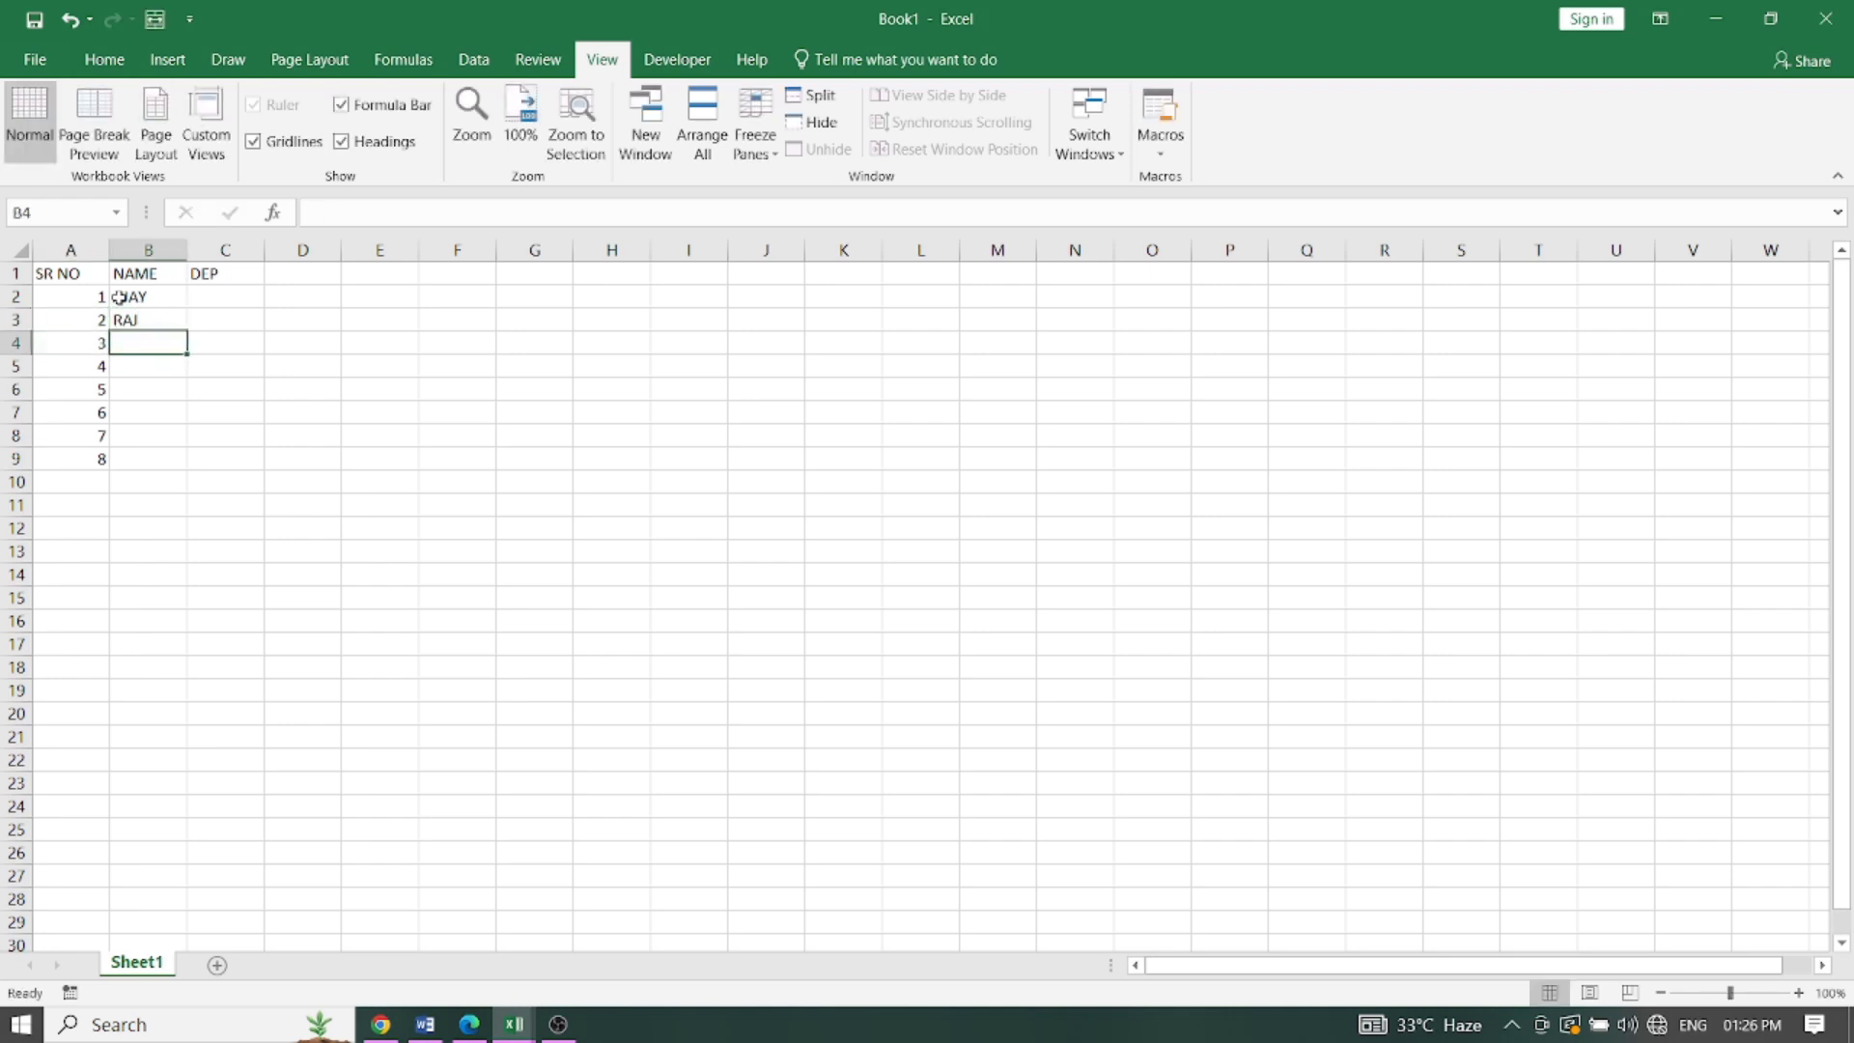
pyautogui.write('NEHA')
pyautogui.press('Return')
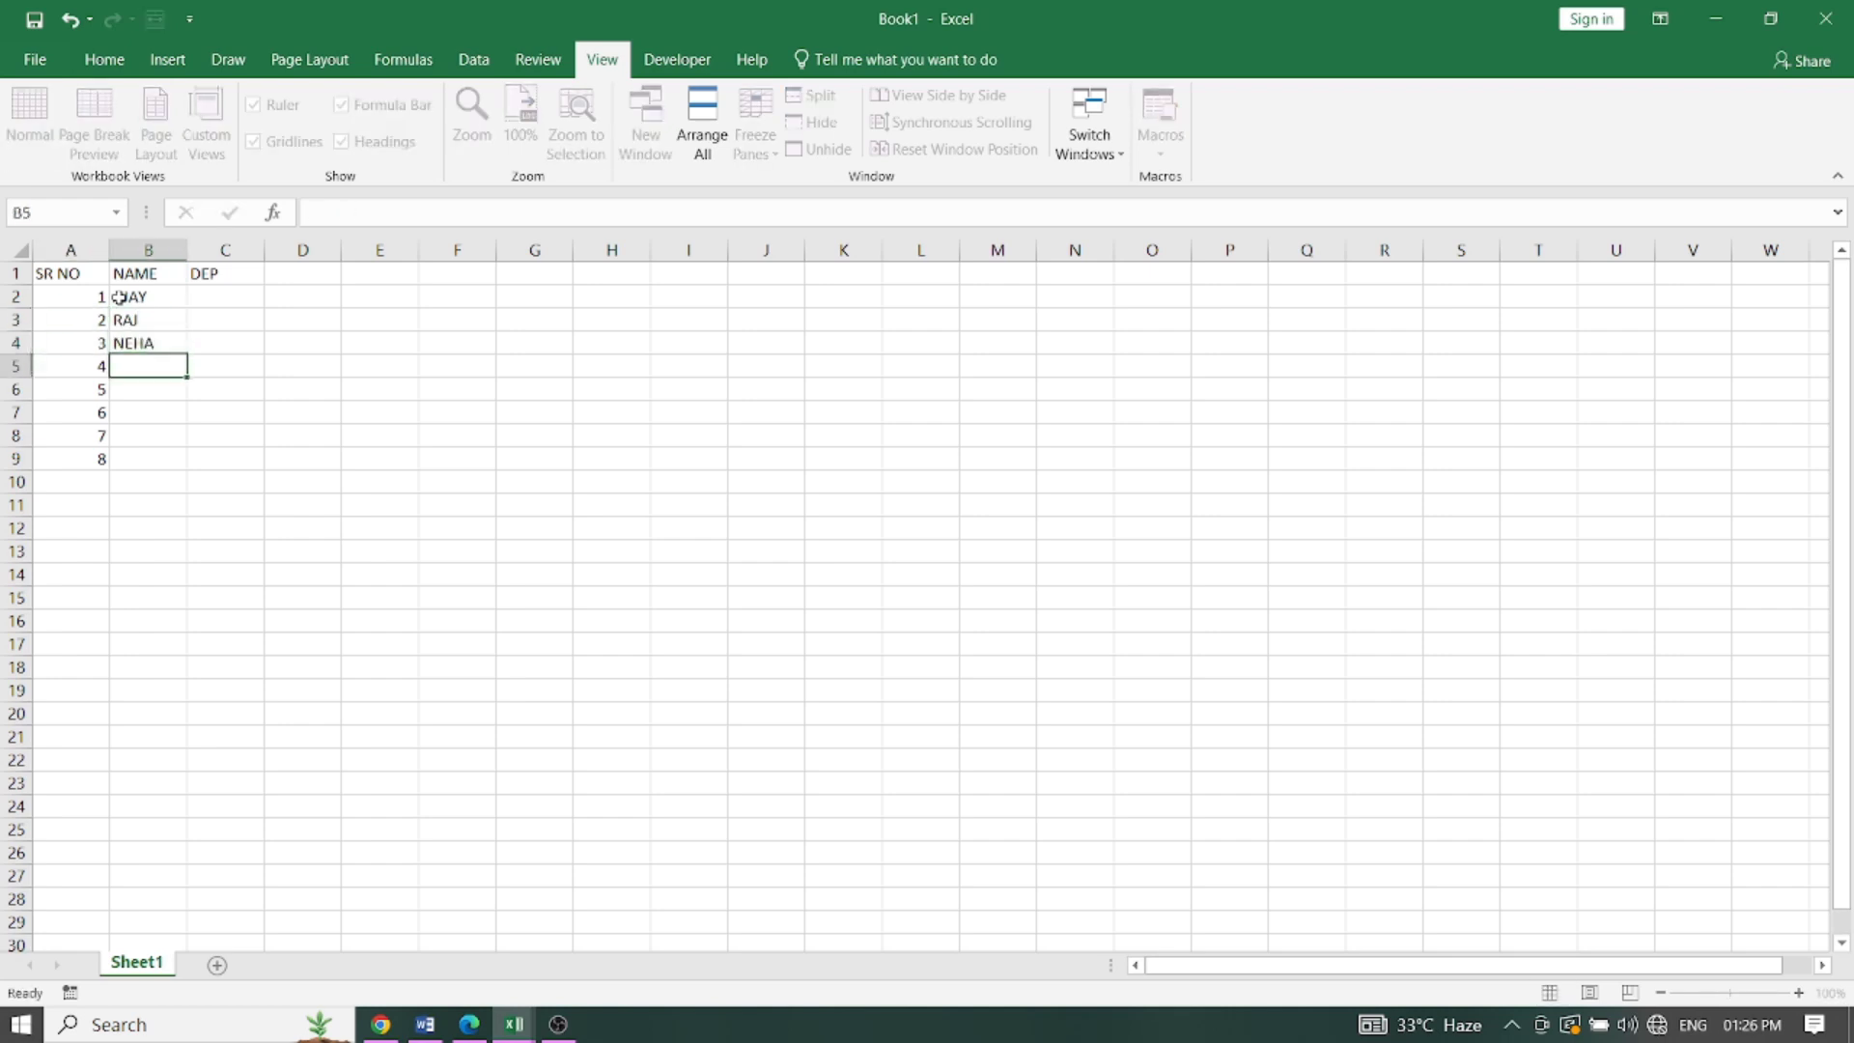
pyautogui.write('VIVEK')
pyautogui.press('Return')
# Step: Enter first names in B6 through B8 and begin the eighth name in B9
pyautogui.write('PO')
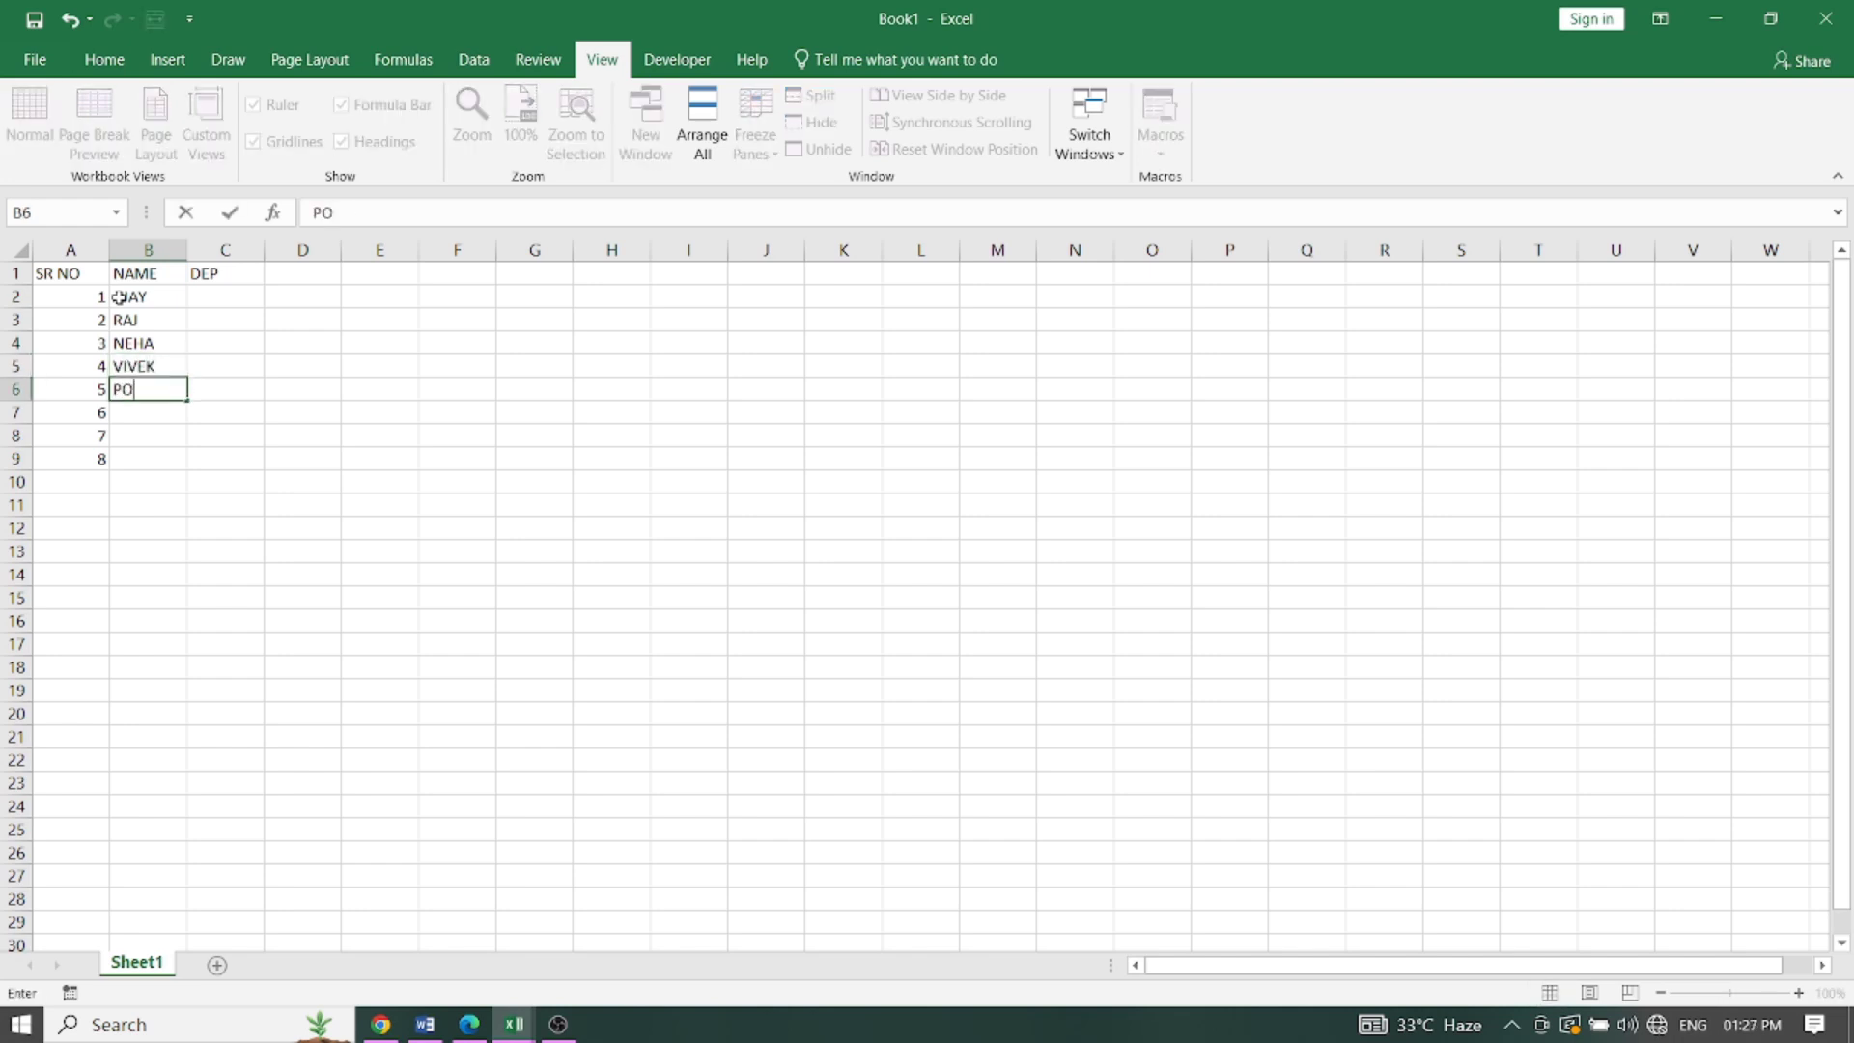
pyautogui.write('OJA')
pyautogui.press('Return')
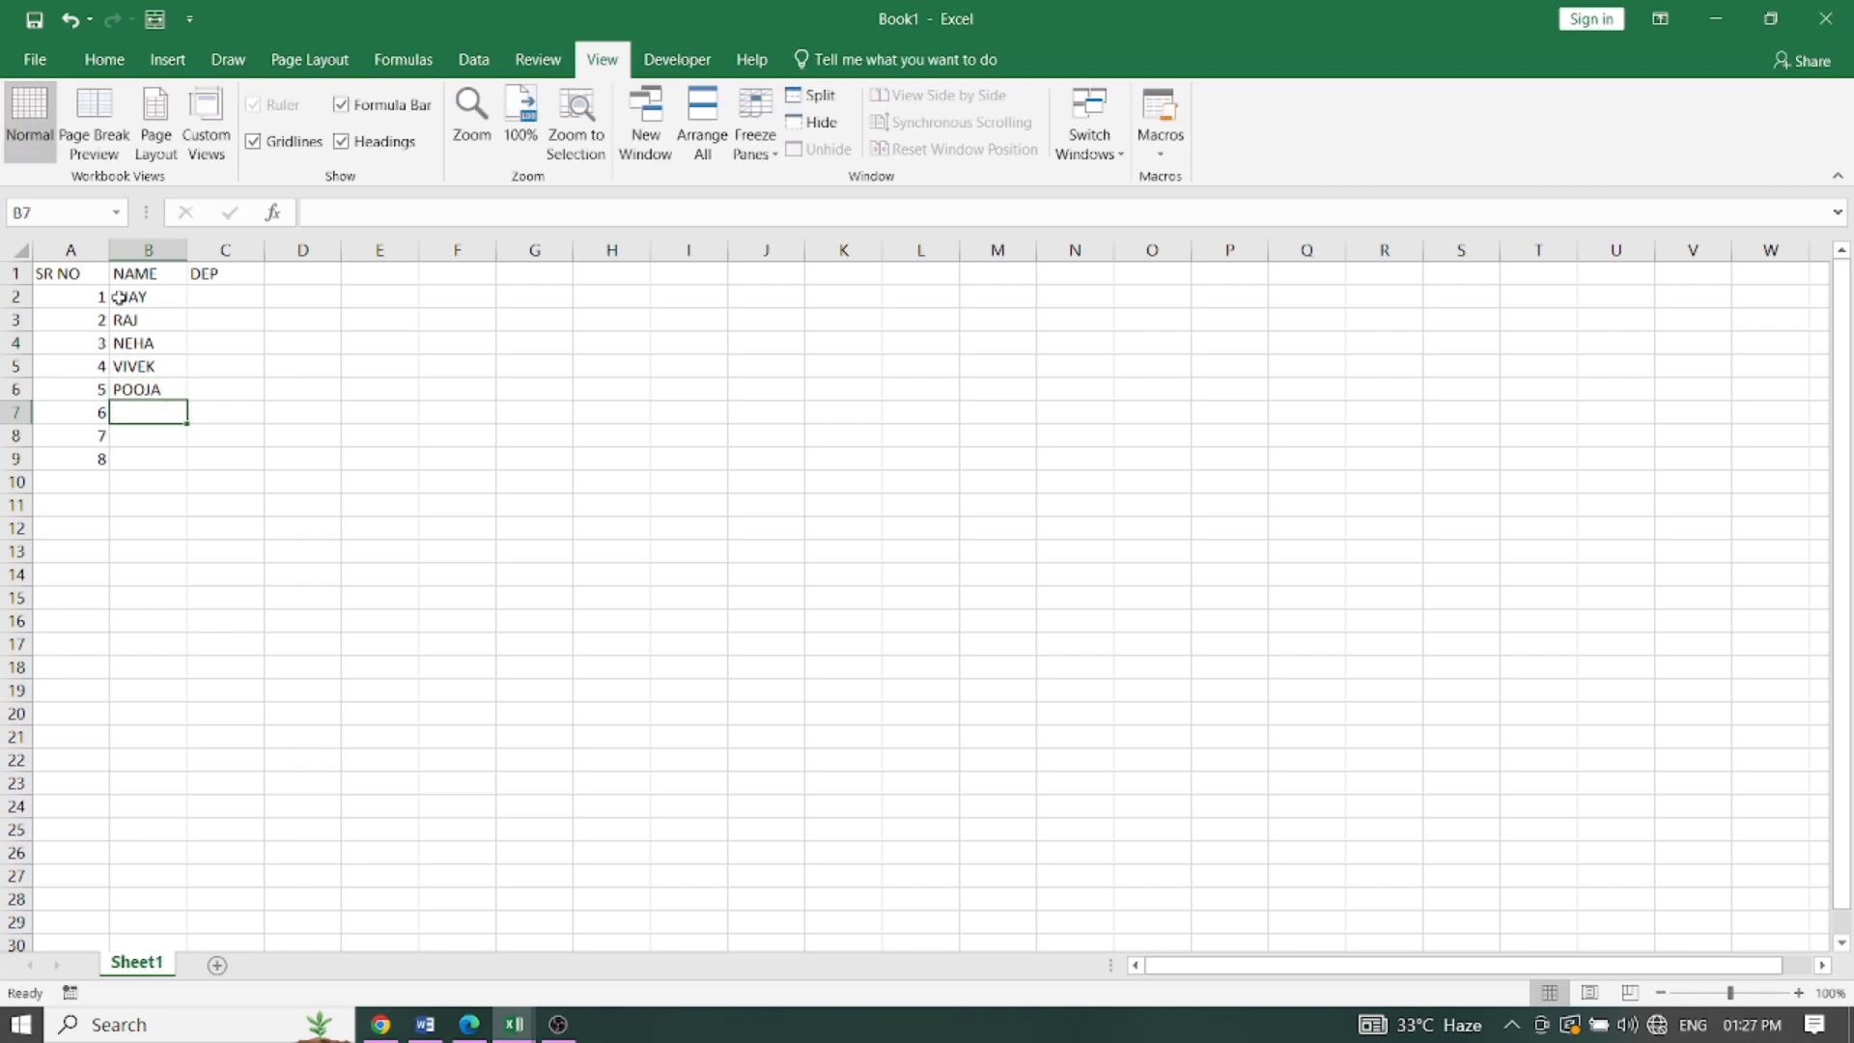
pyautogui.write('P')
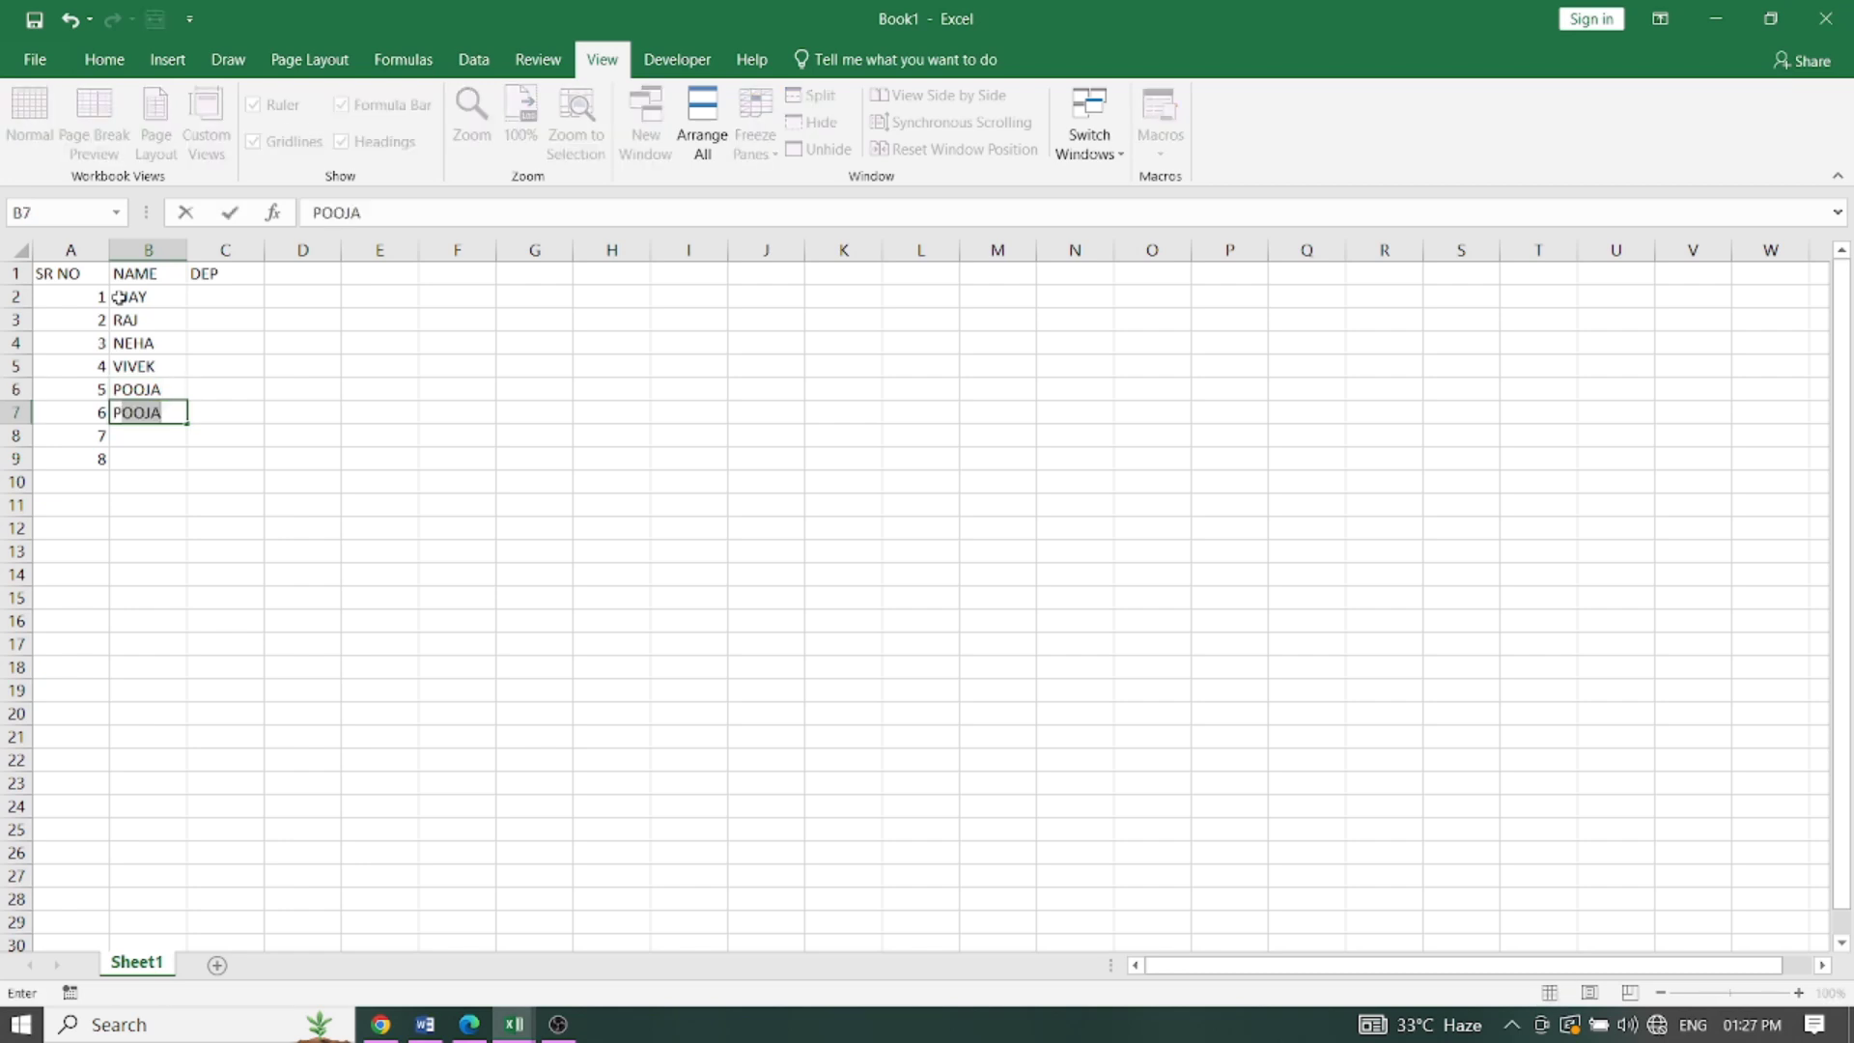
pyautogui.write('RIYA')
pyautogui.press('Return')
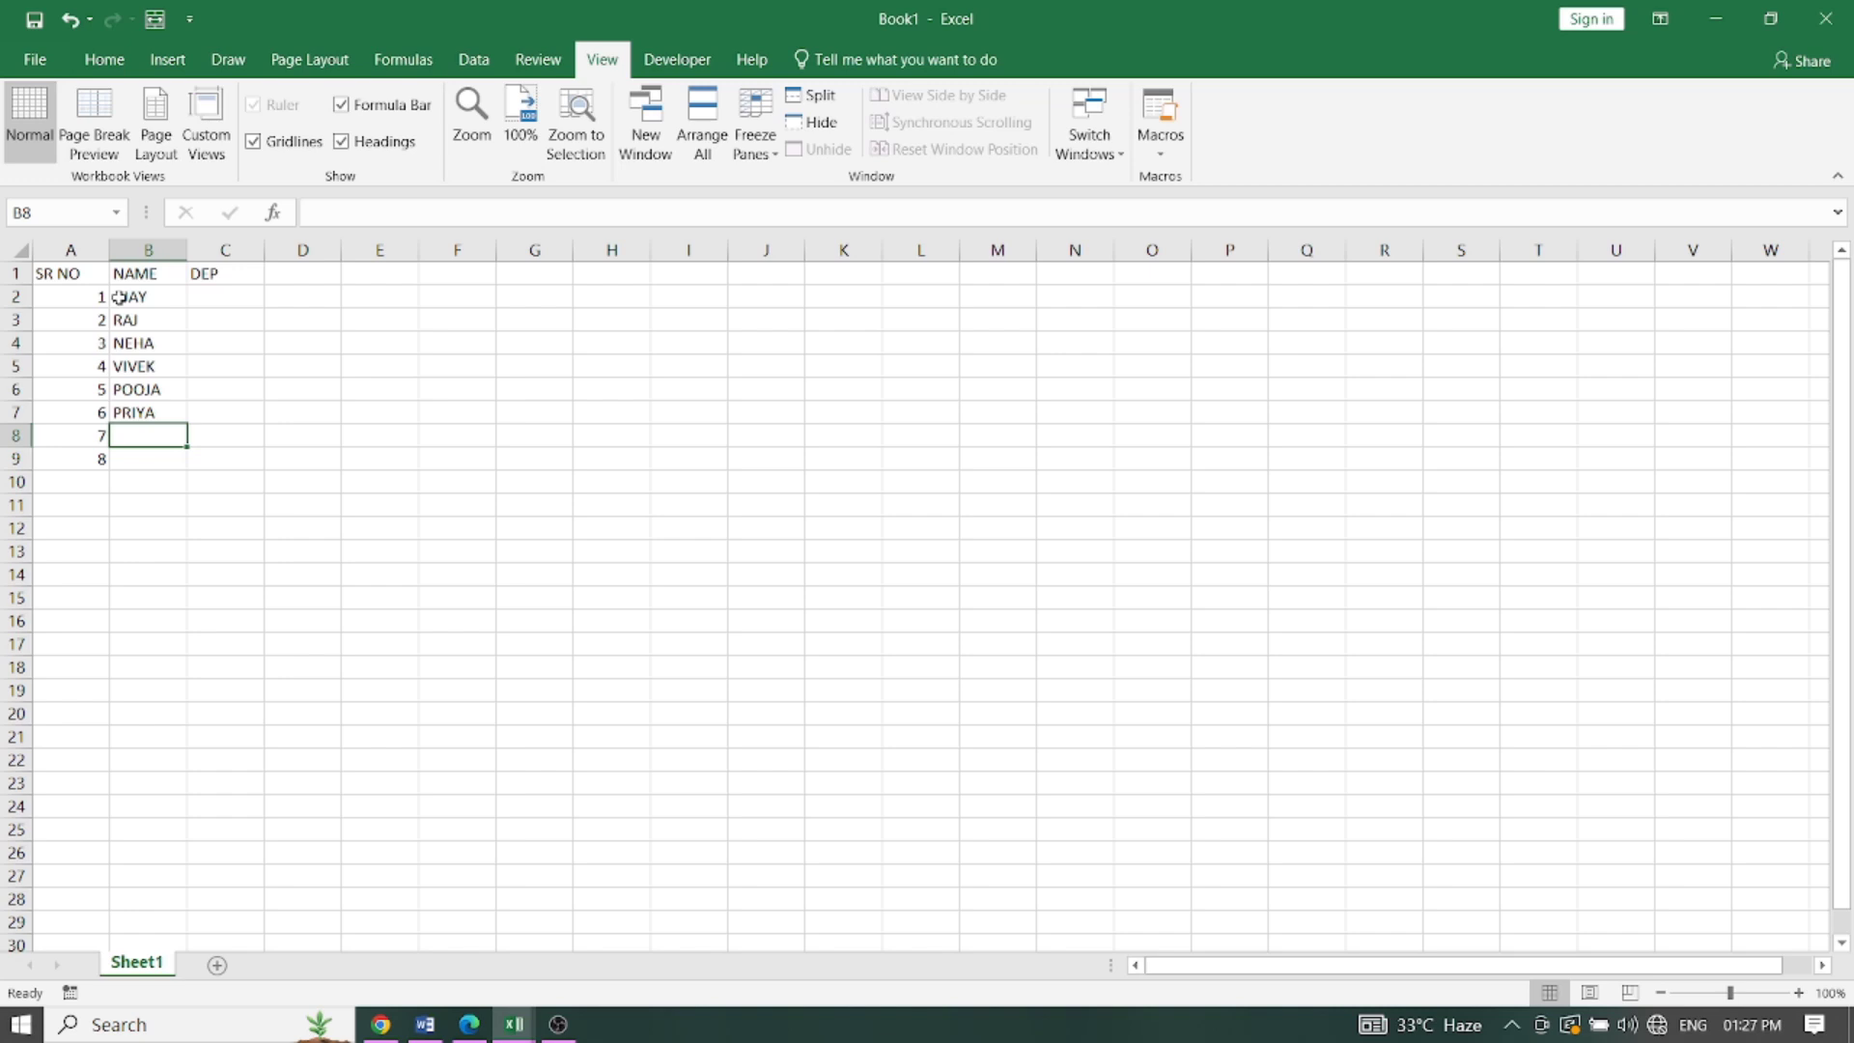
pyautogui.write('RINA')
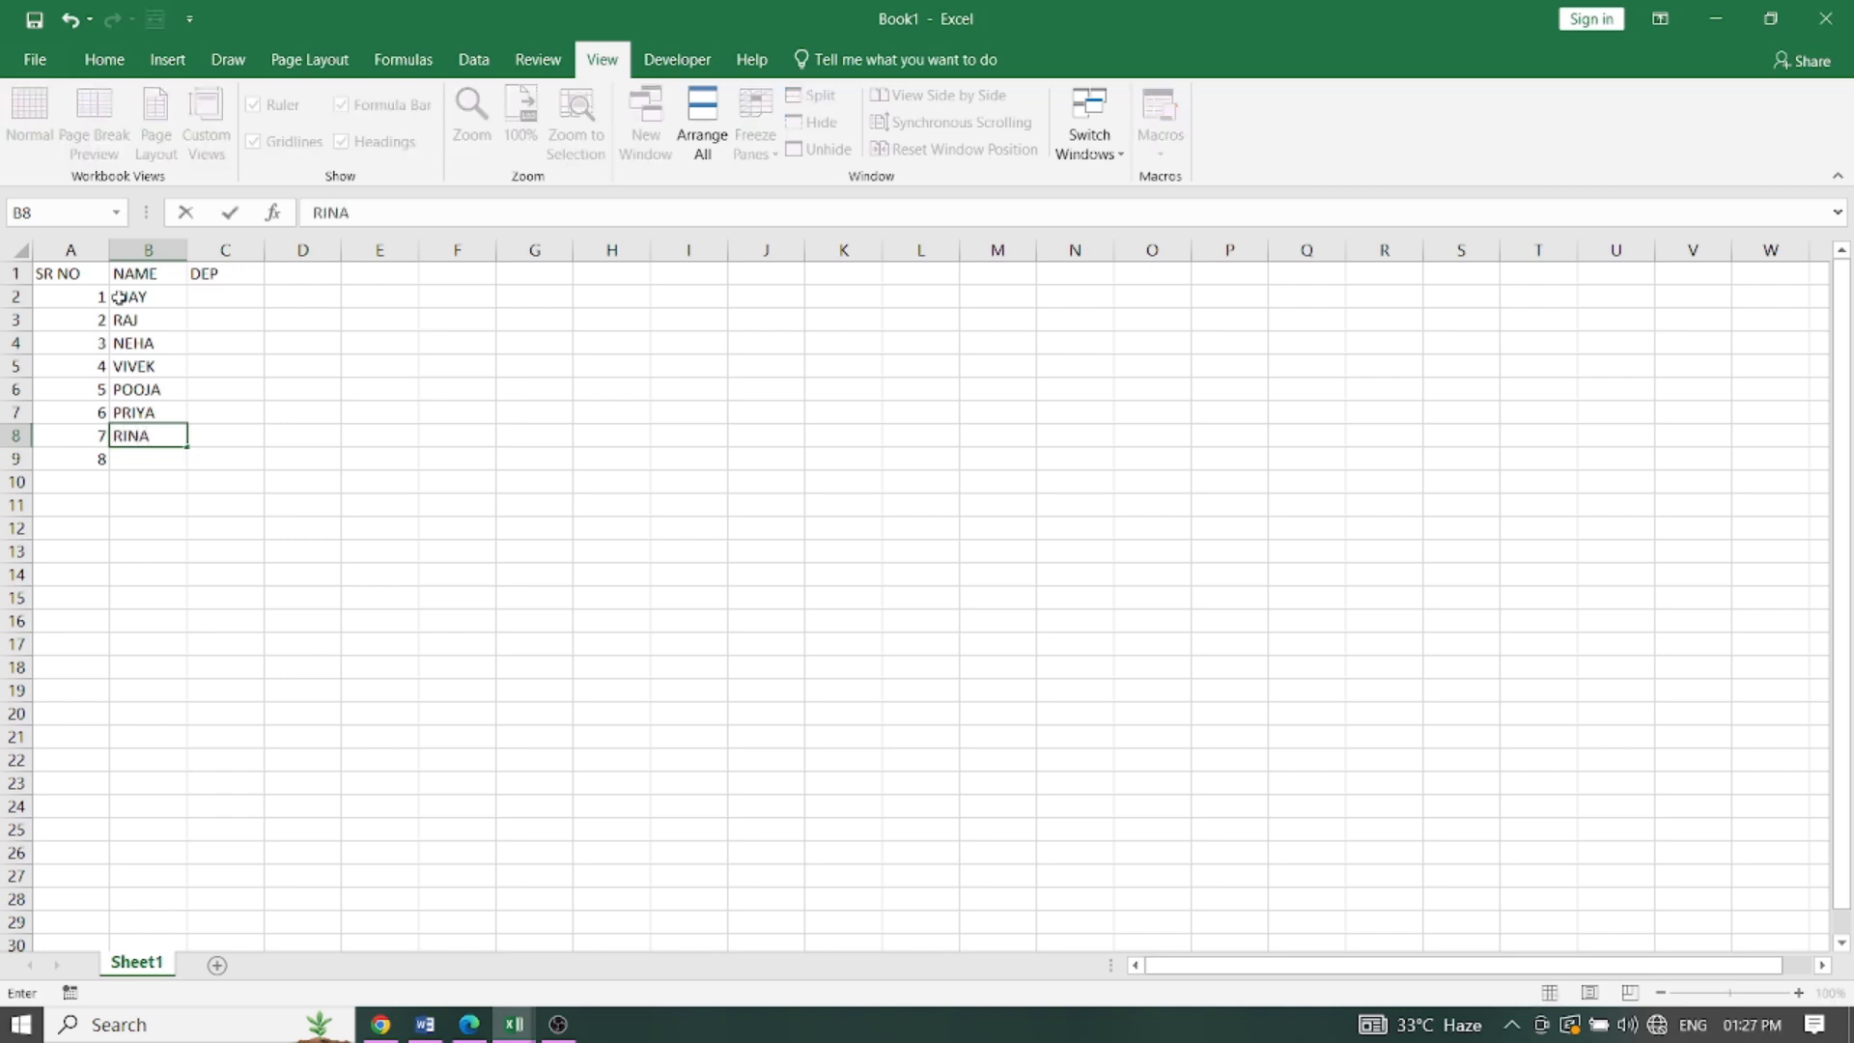
pyautogui.press('Return')
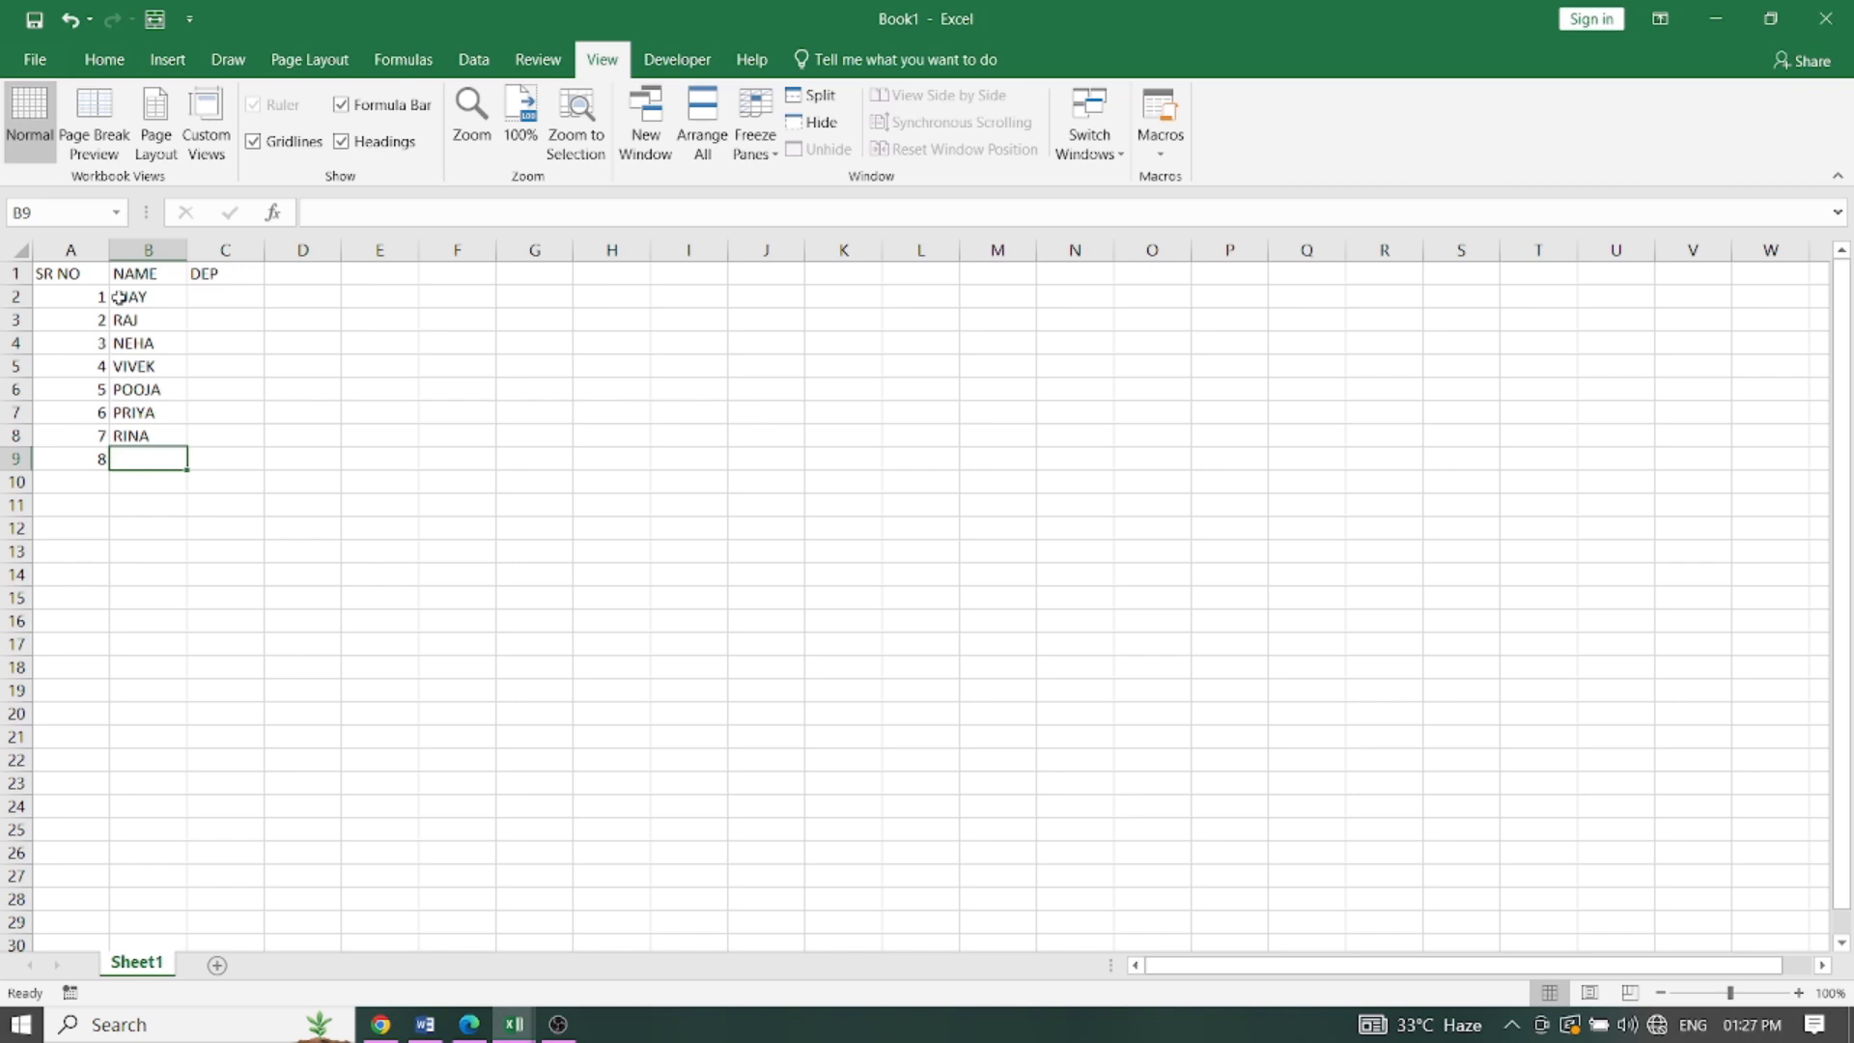
pyautogui.write('B')
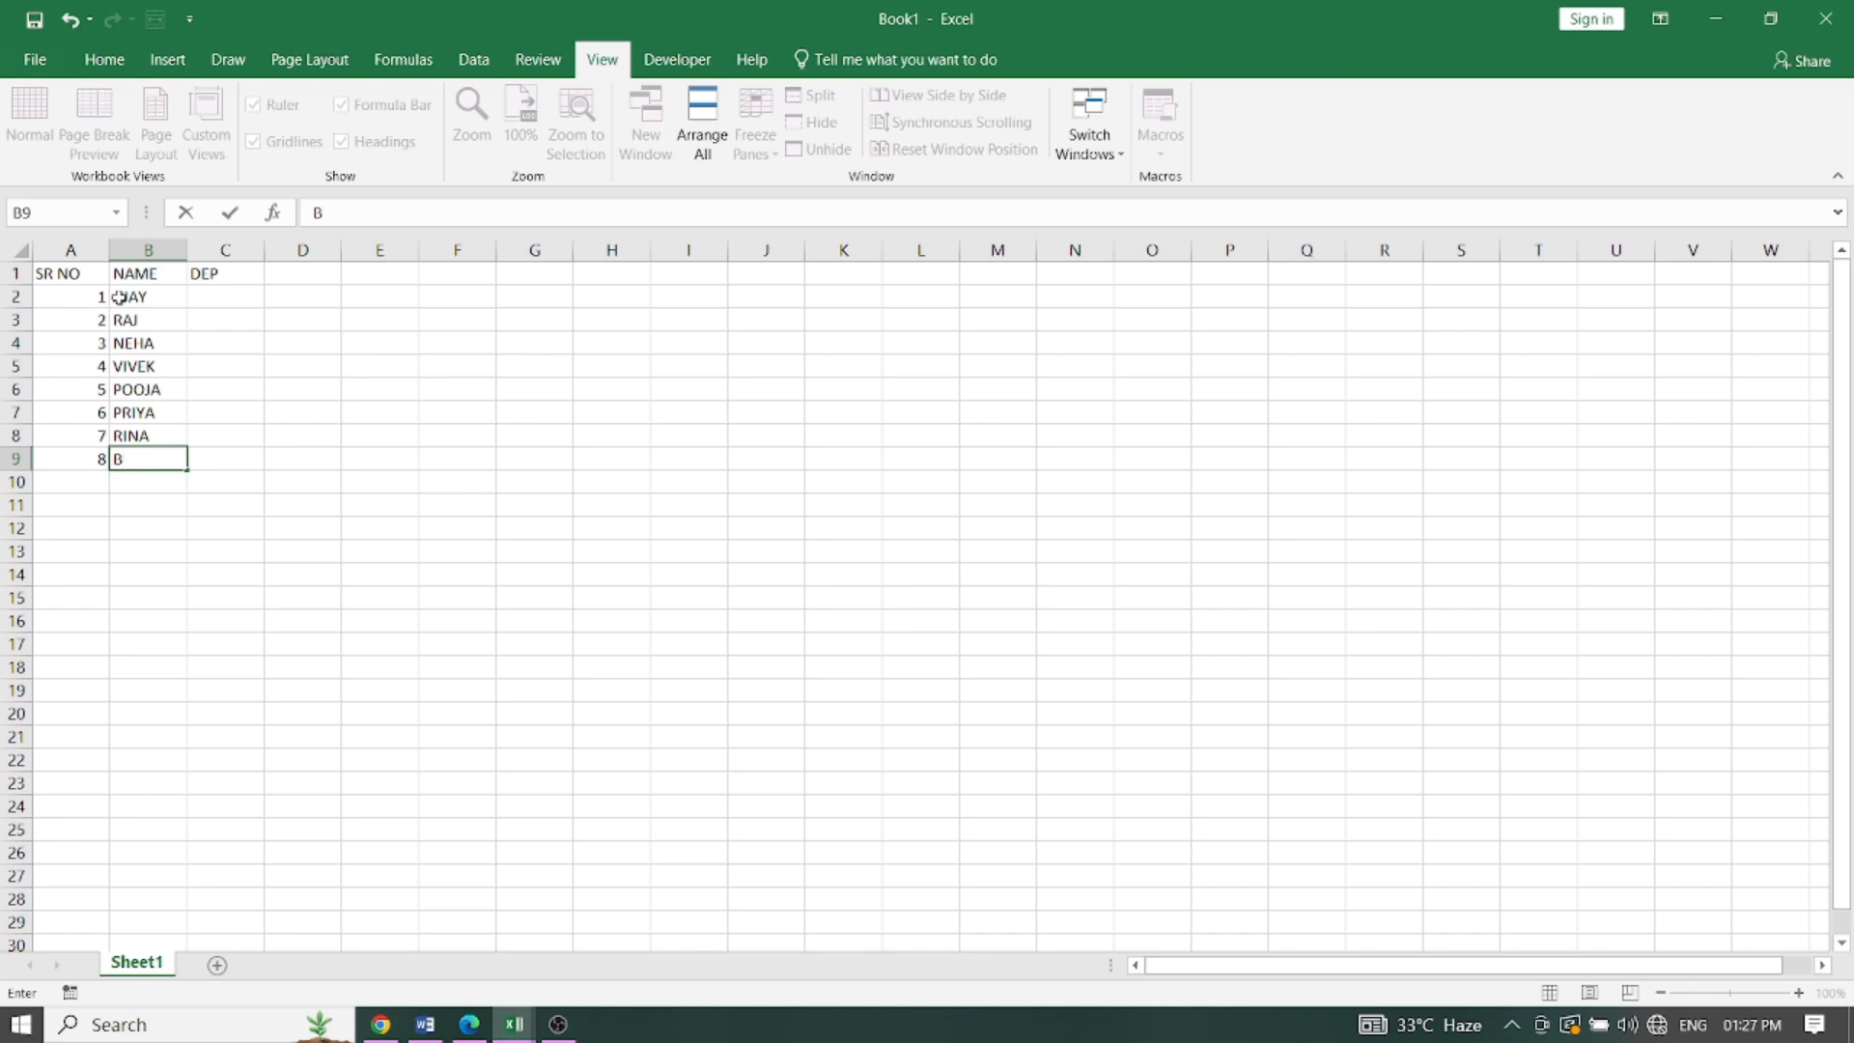
pyautogui.write('HOLA')
# Step: Fill the DEP column's C2:C4 with MARK, MARK and ADMIN
pyautogui.click(224, 292)
pyautogui.write('MA')
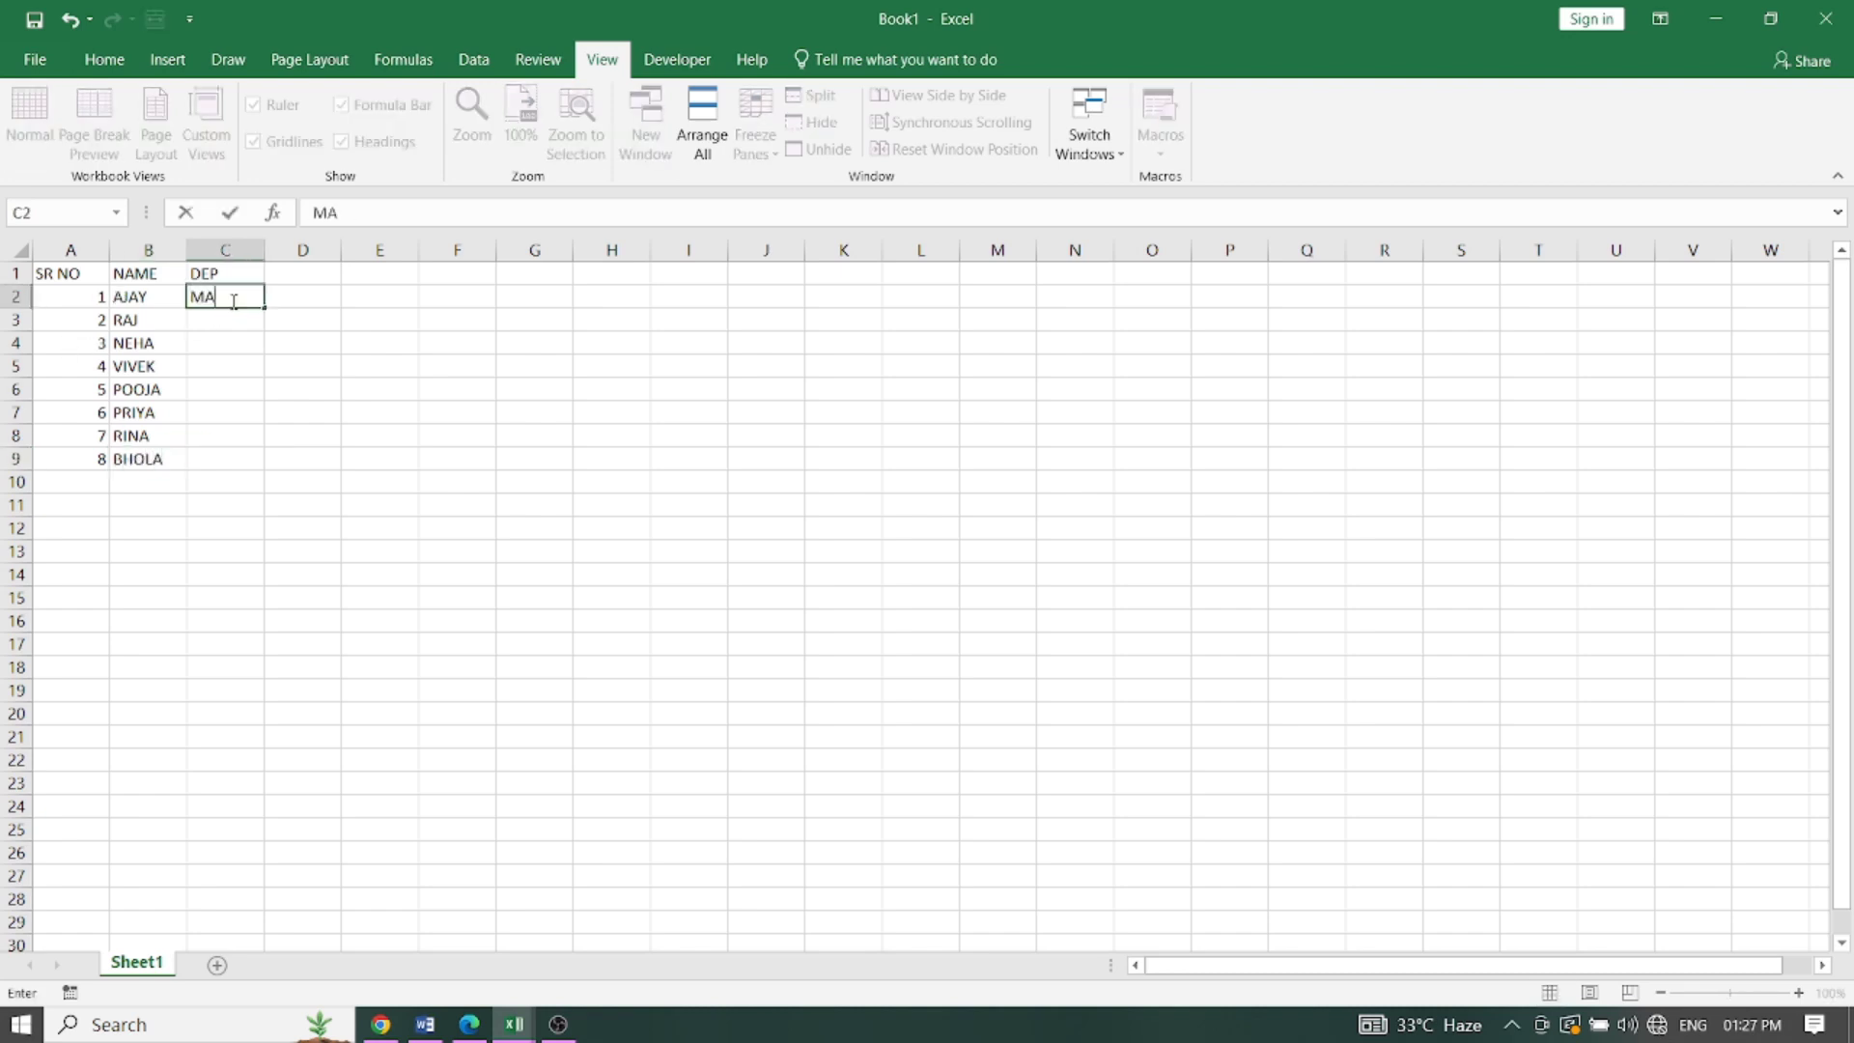
pyautogui.write('R')
pyautogui.write('K')
pyautogui.press('BackSpace')
pyautogui.press('BackSpace')
pyautogui.press('BackSpace')
pyautogui.press('Return')
pyautogui.write('MARK')
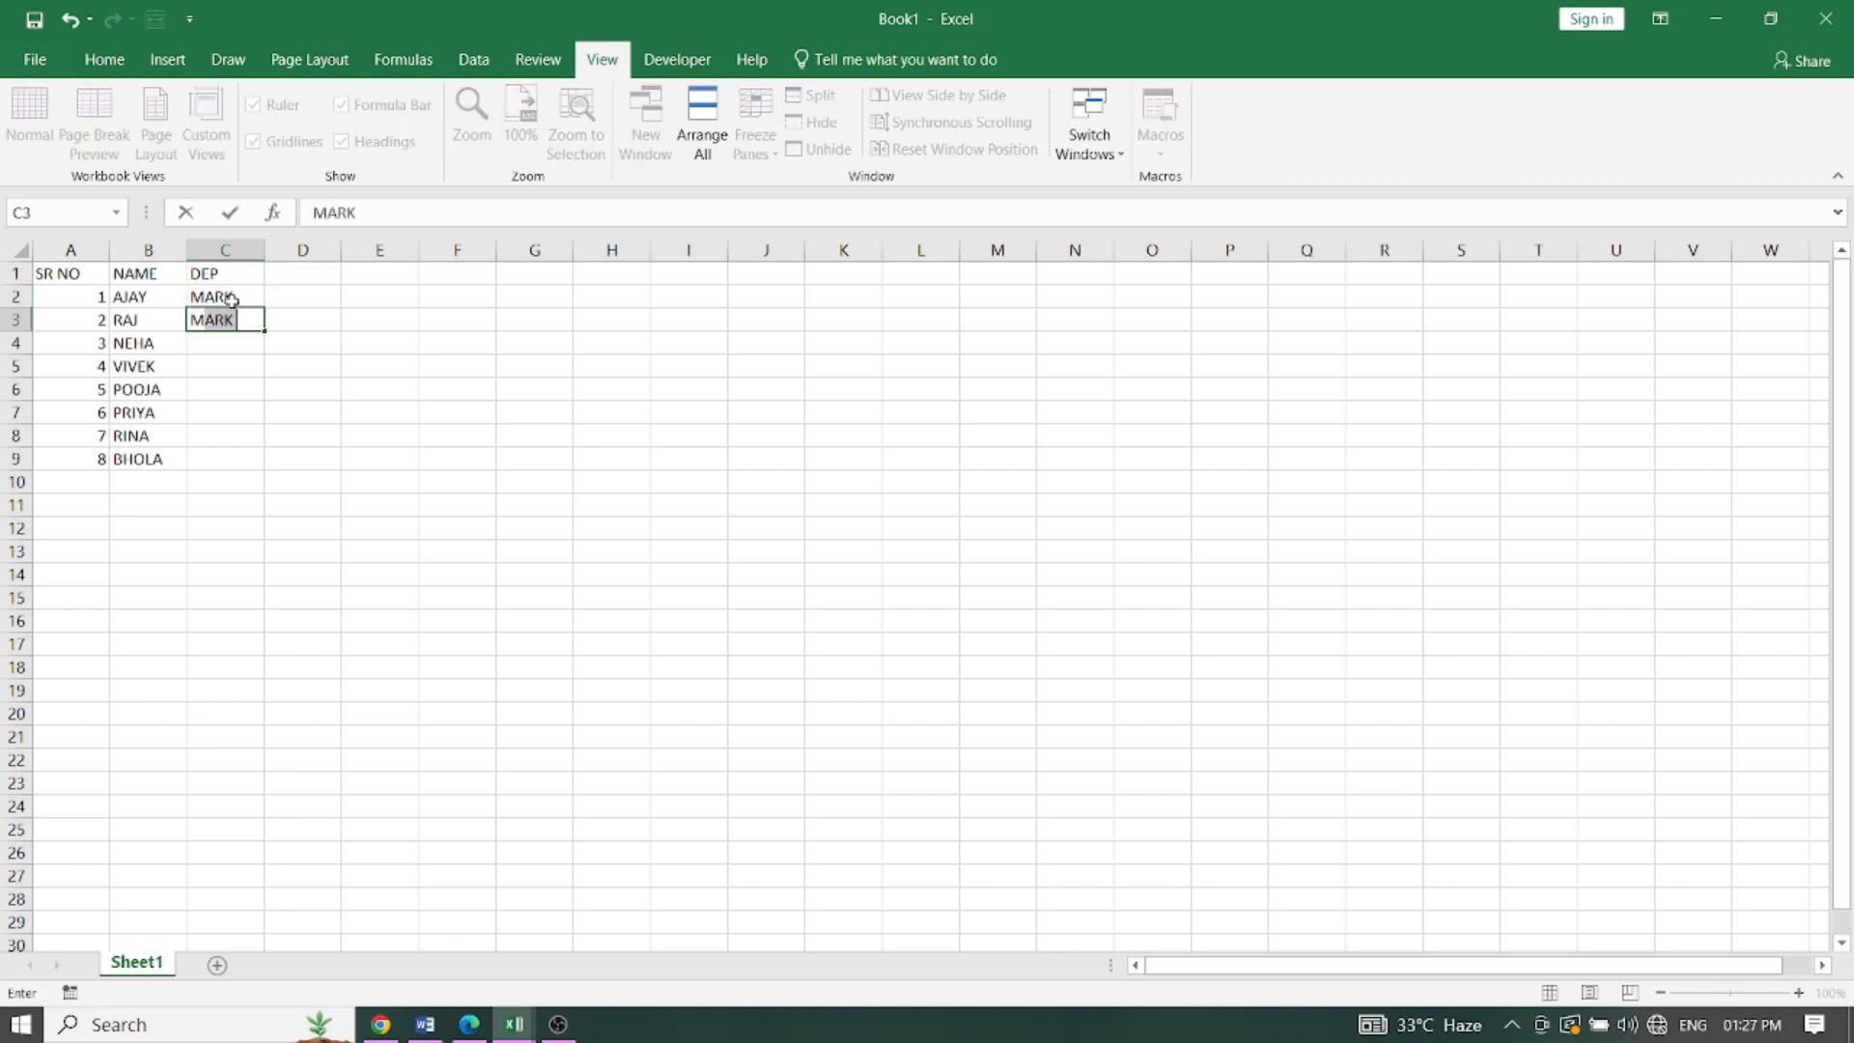
pyautogui.press('Return')
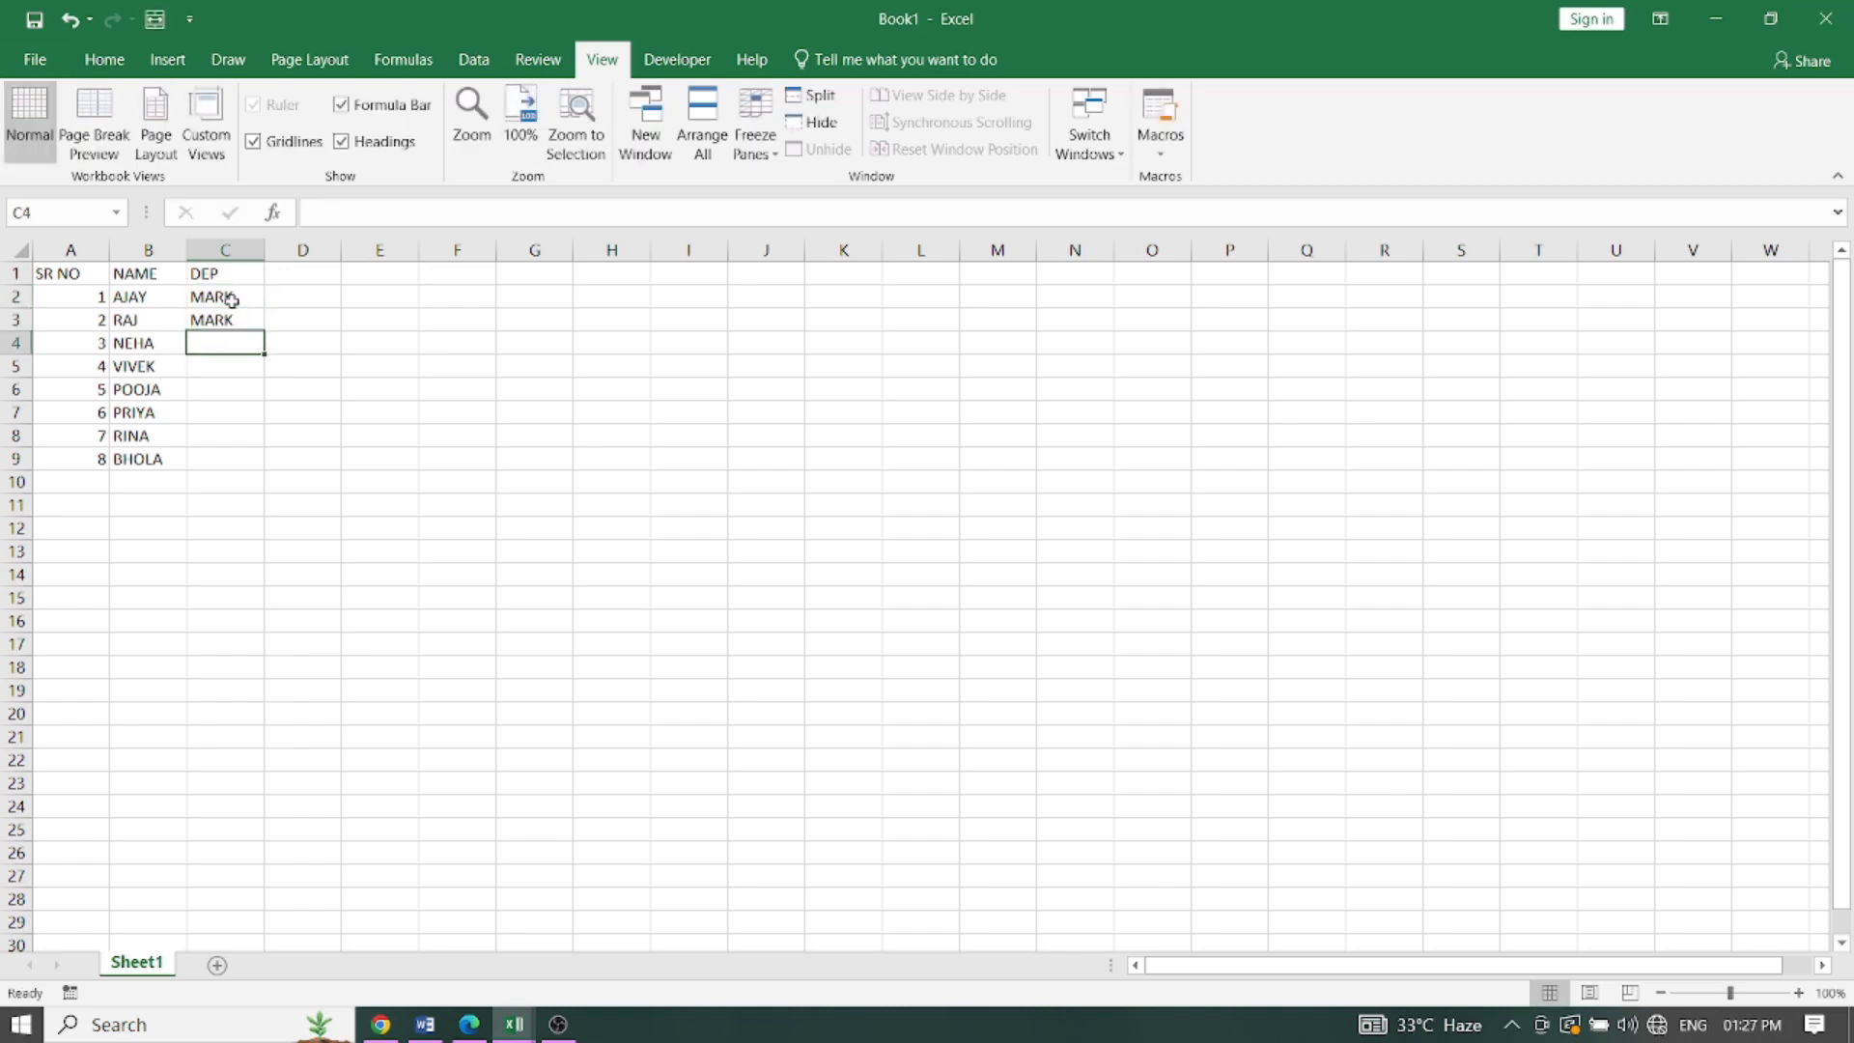
pyautogui.write('ADMI')
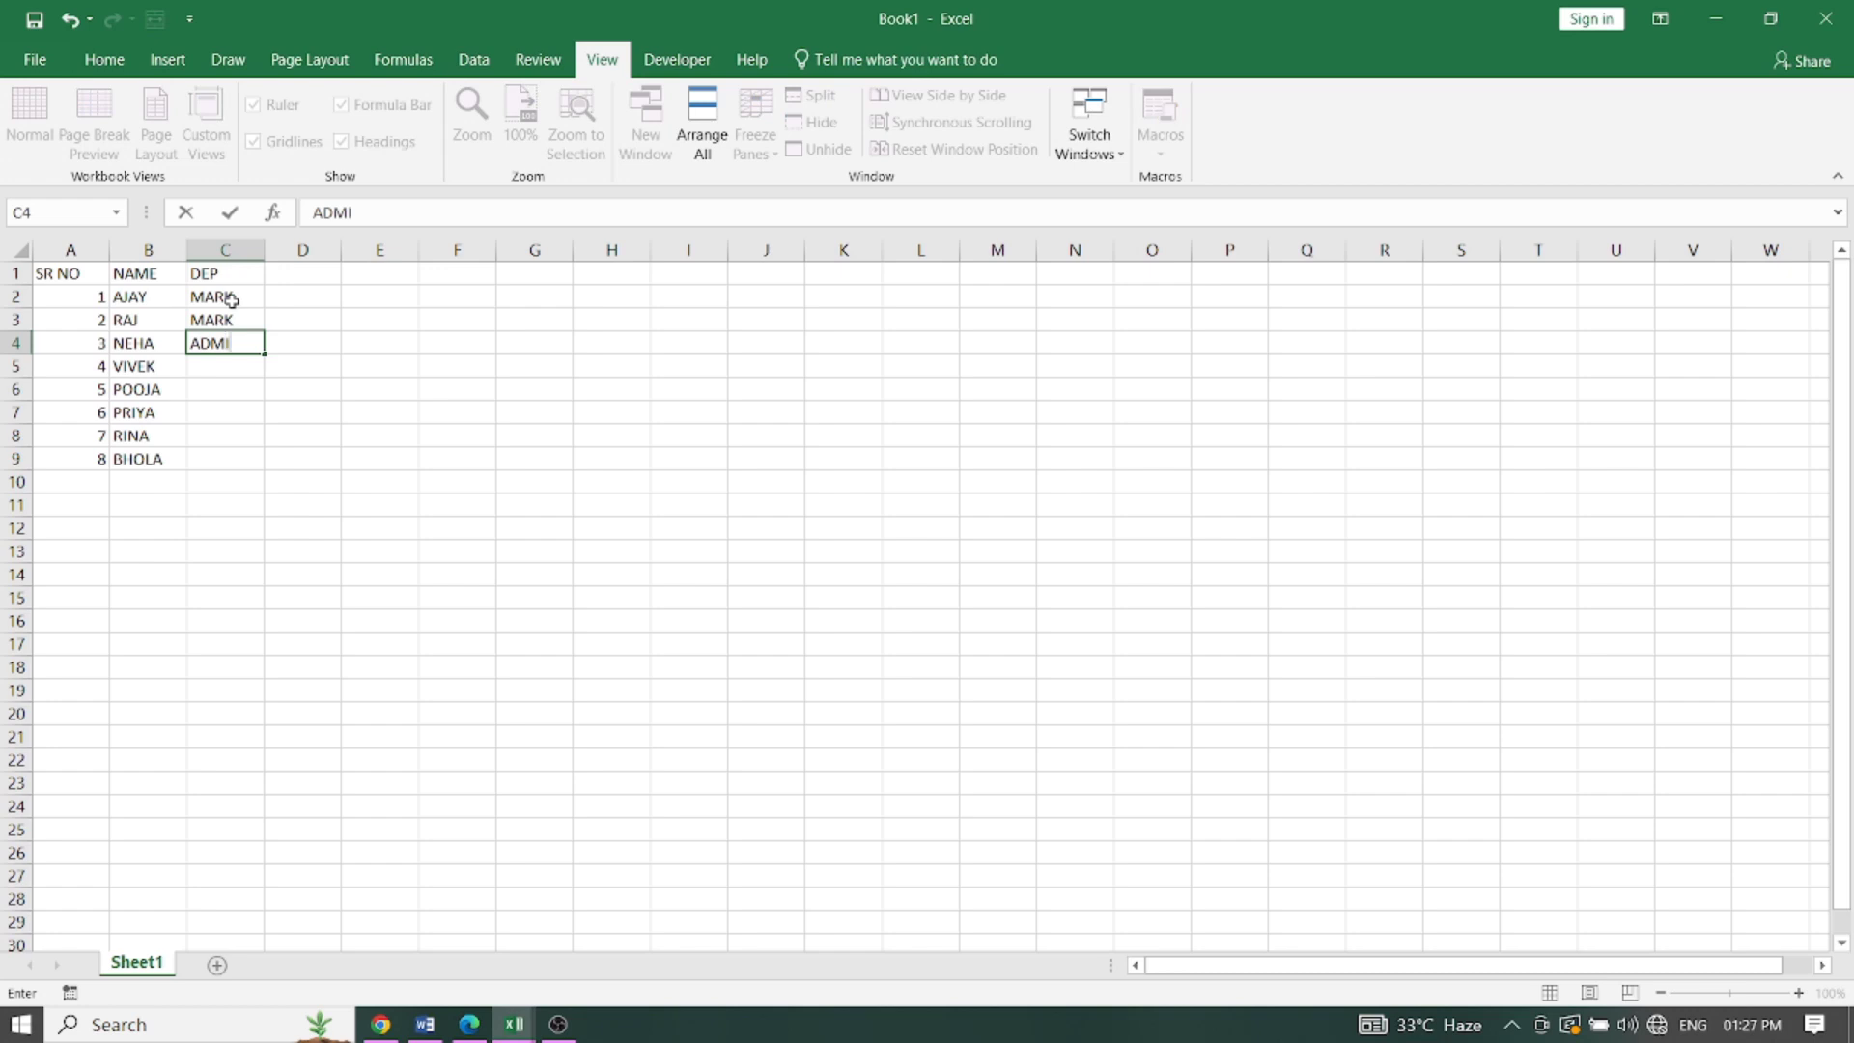
pyautogui.write('N')
pyautogui.press('Return')
# Step: Fill C5:C9 with ADMIN, SALES, SALES, MARK and ADMIN using AutoComplete
pyautogui.write('A')
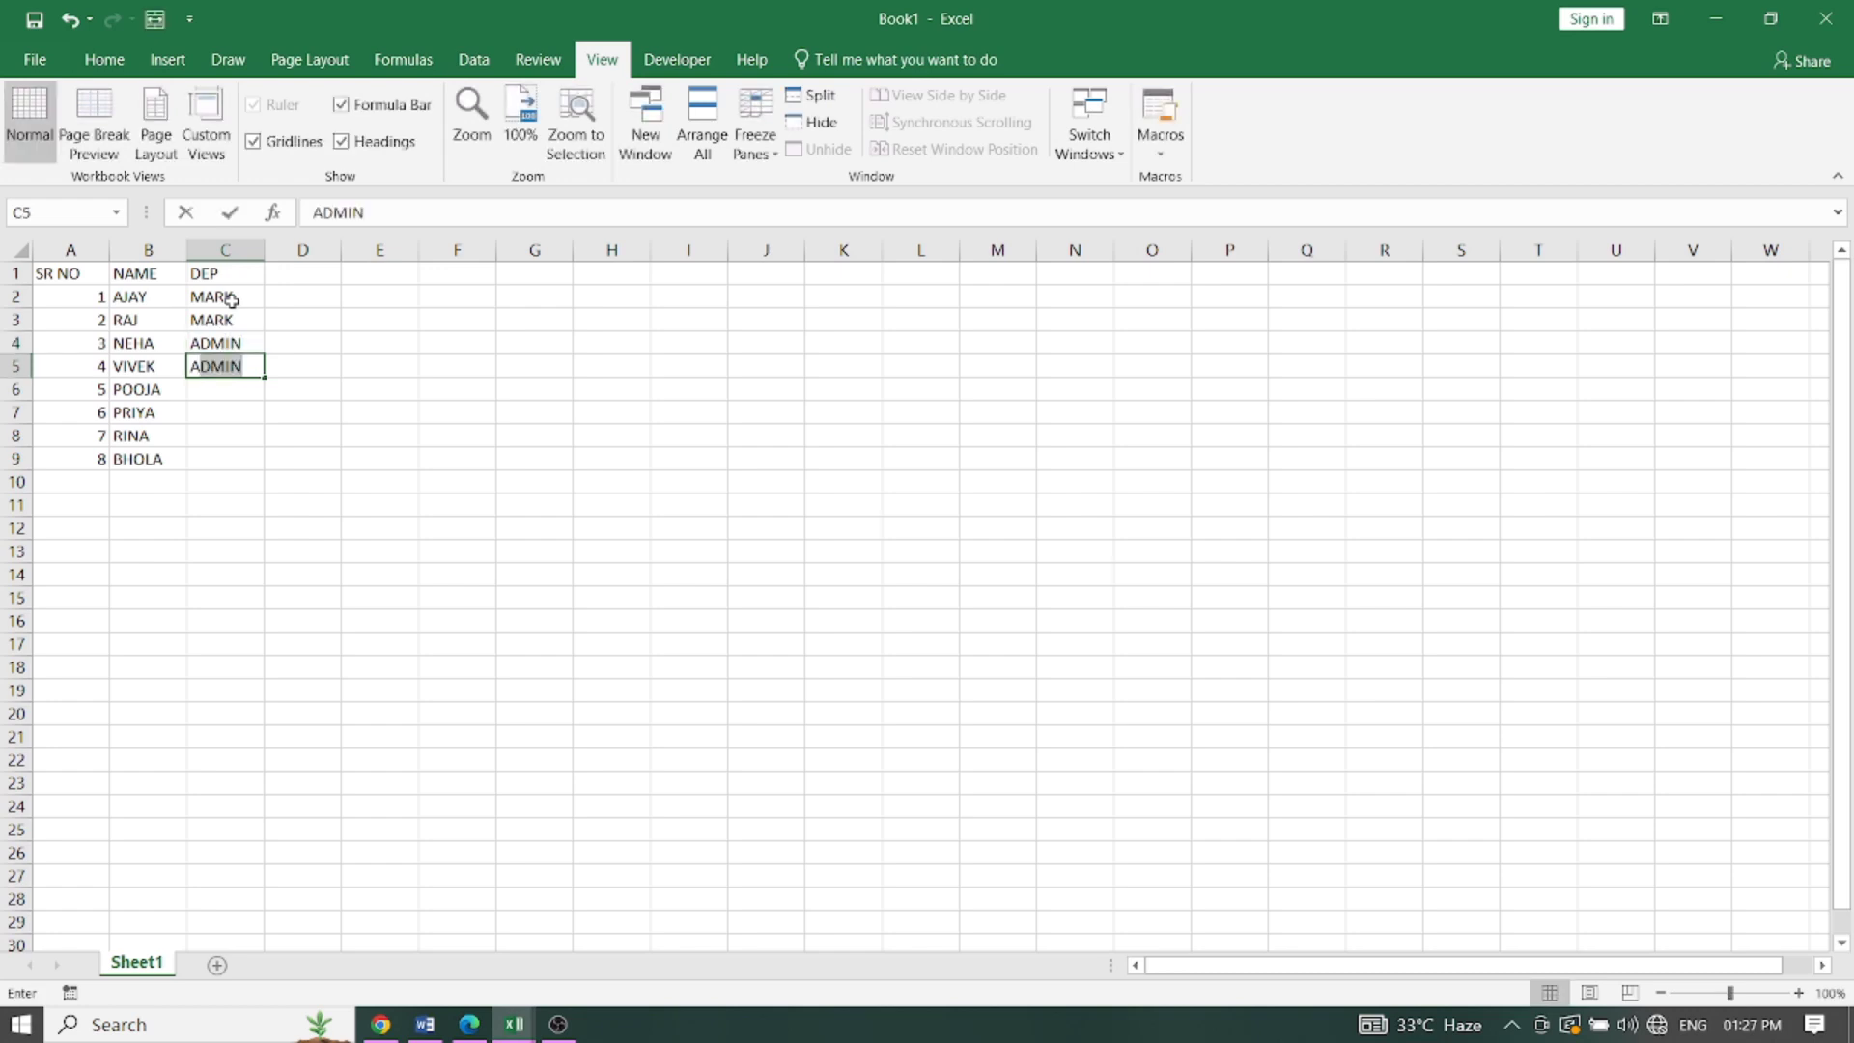
pyautogui.write('D')
pyautogui.press('Return')
pyautogui.write('S')
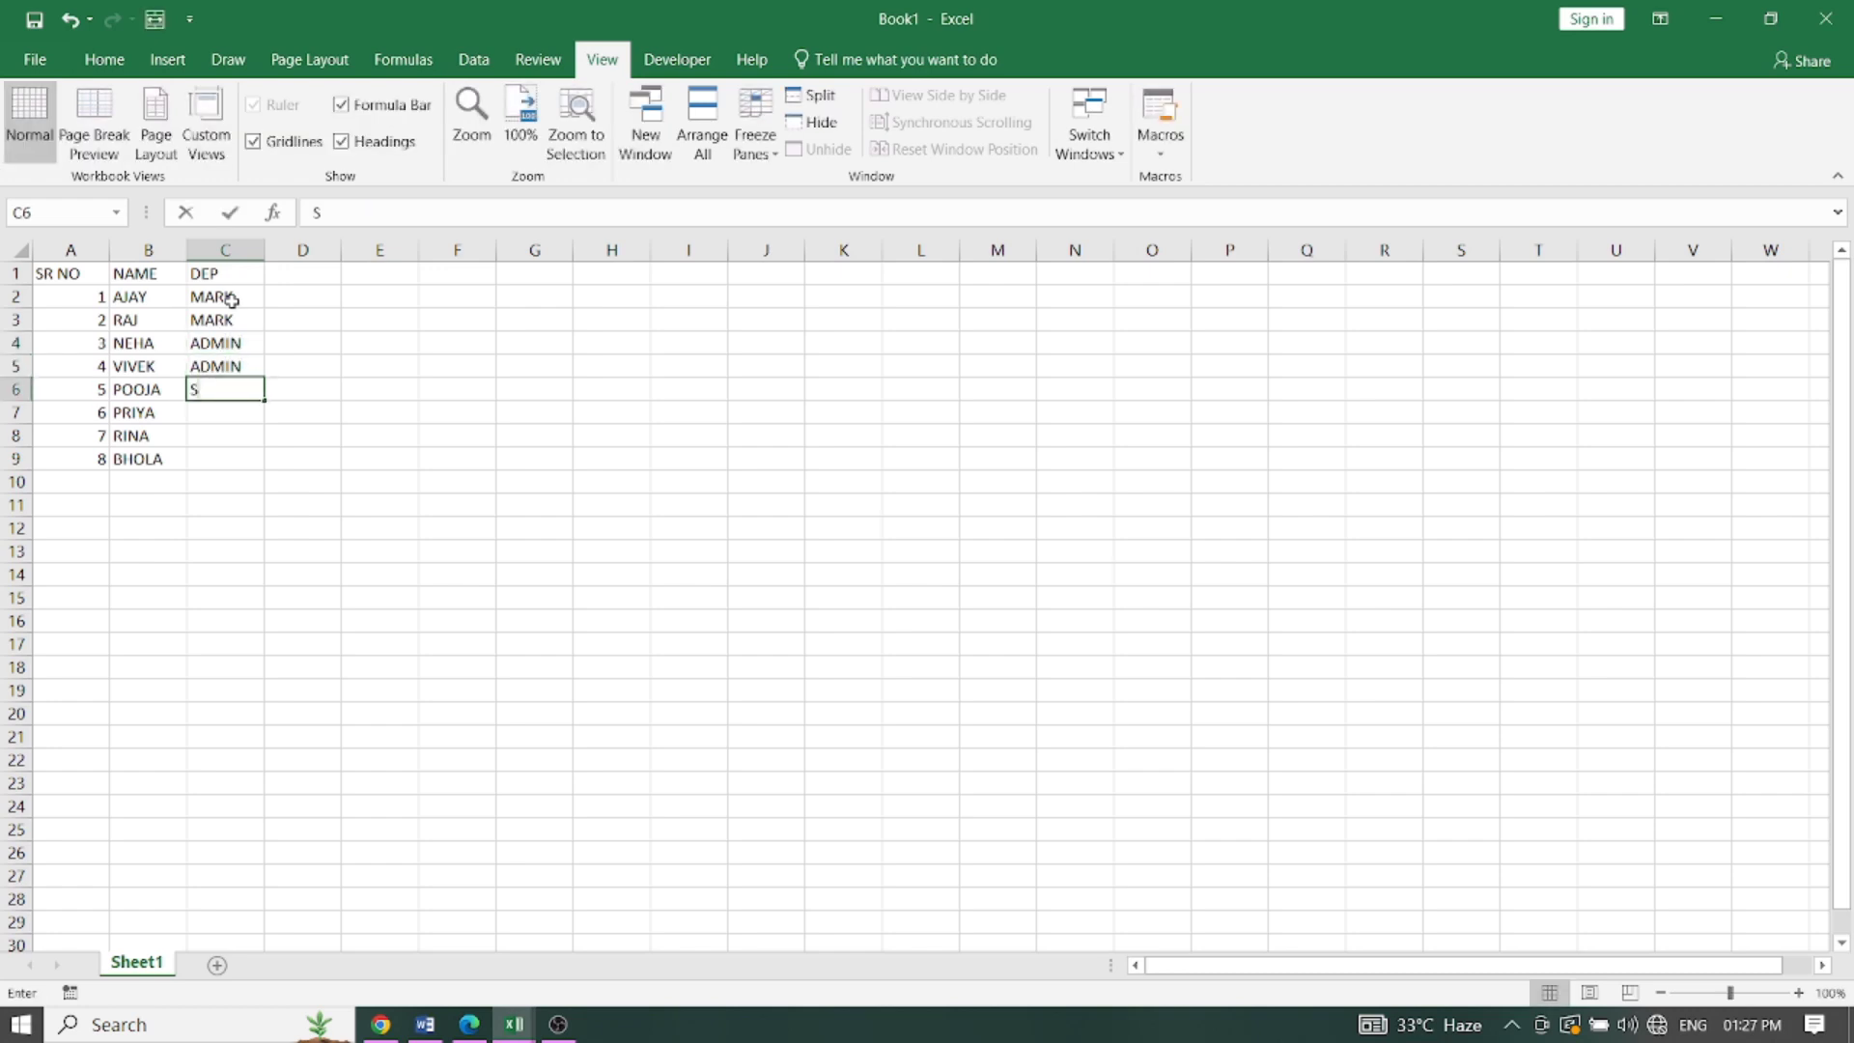
pyautogui.write('ALES')
pyautogui.press('Return')
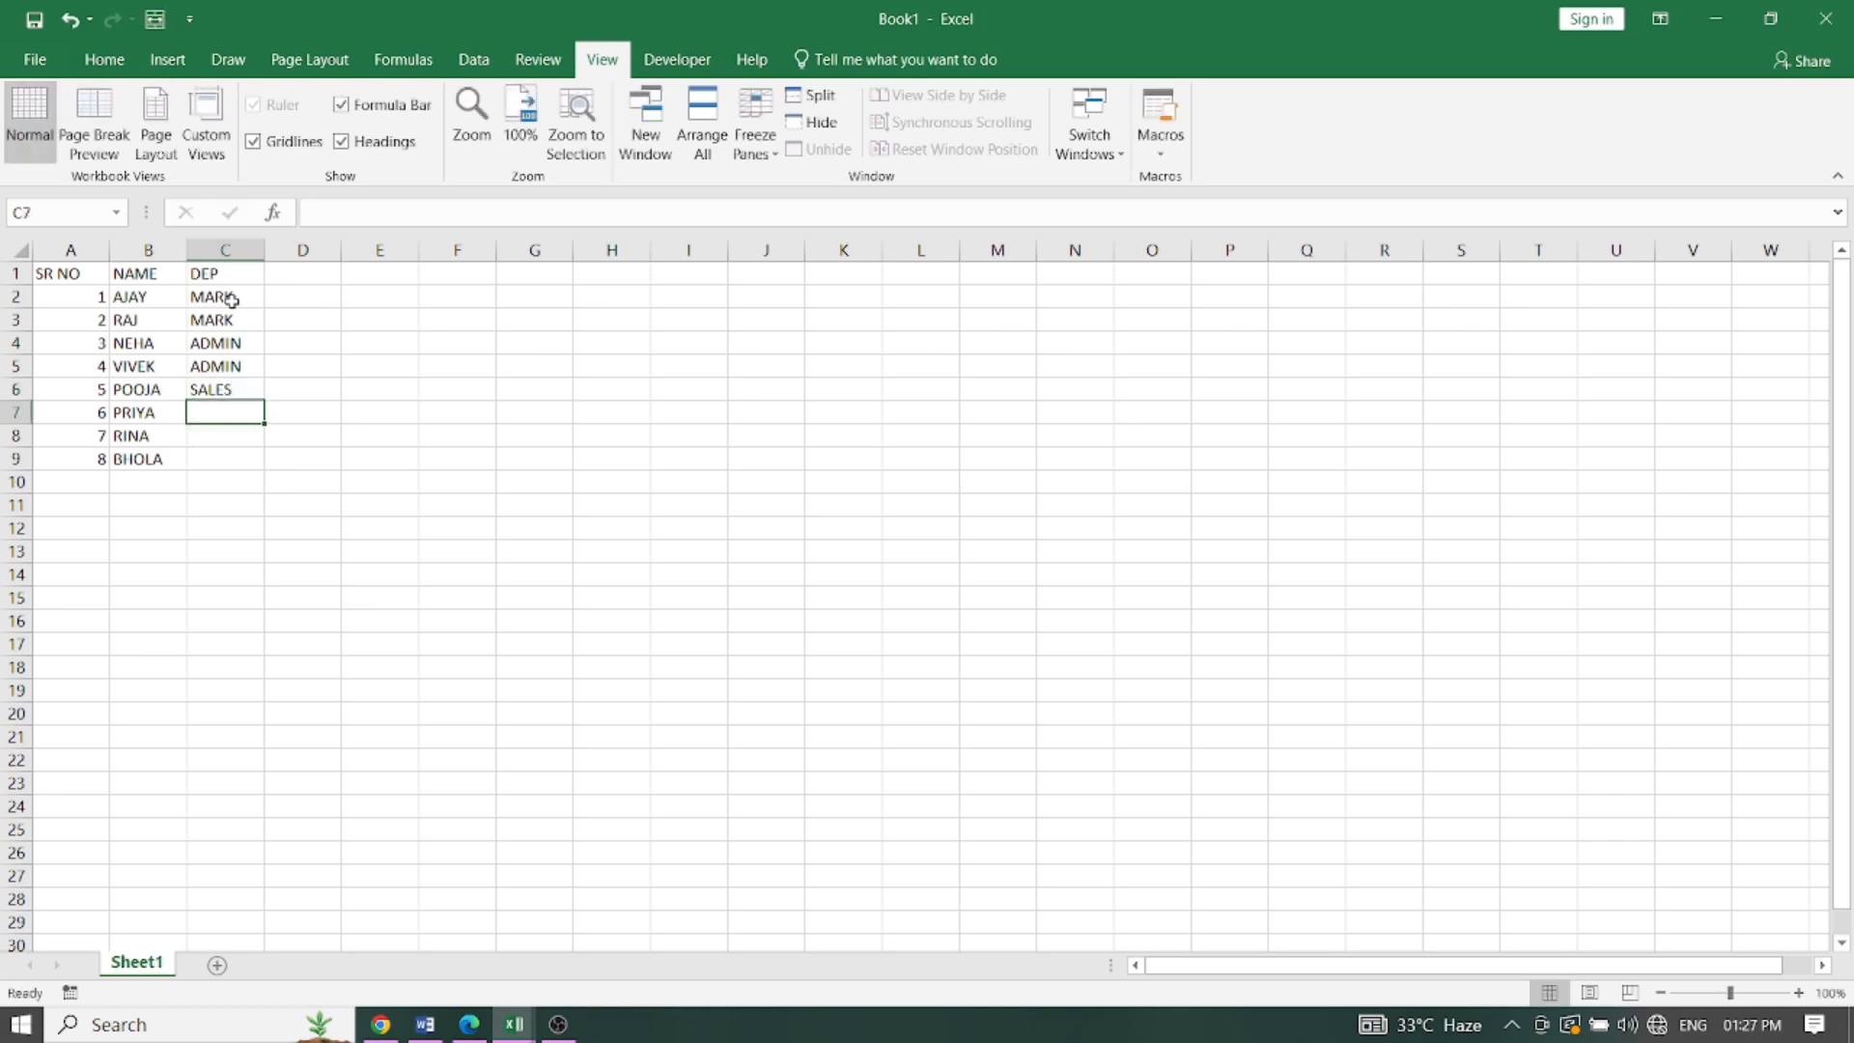
pyautogui.write('SALES')
pyautogui.press('Return')
pyautogui.write('M')
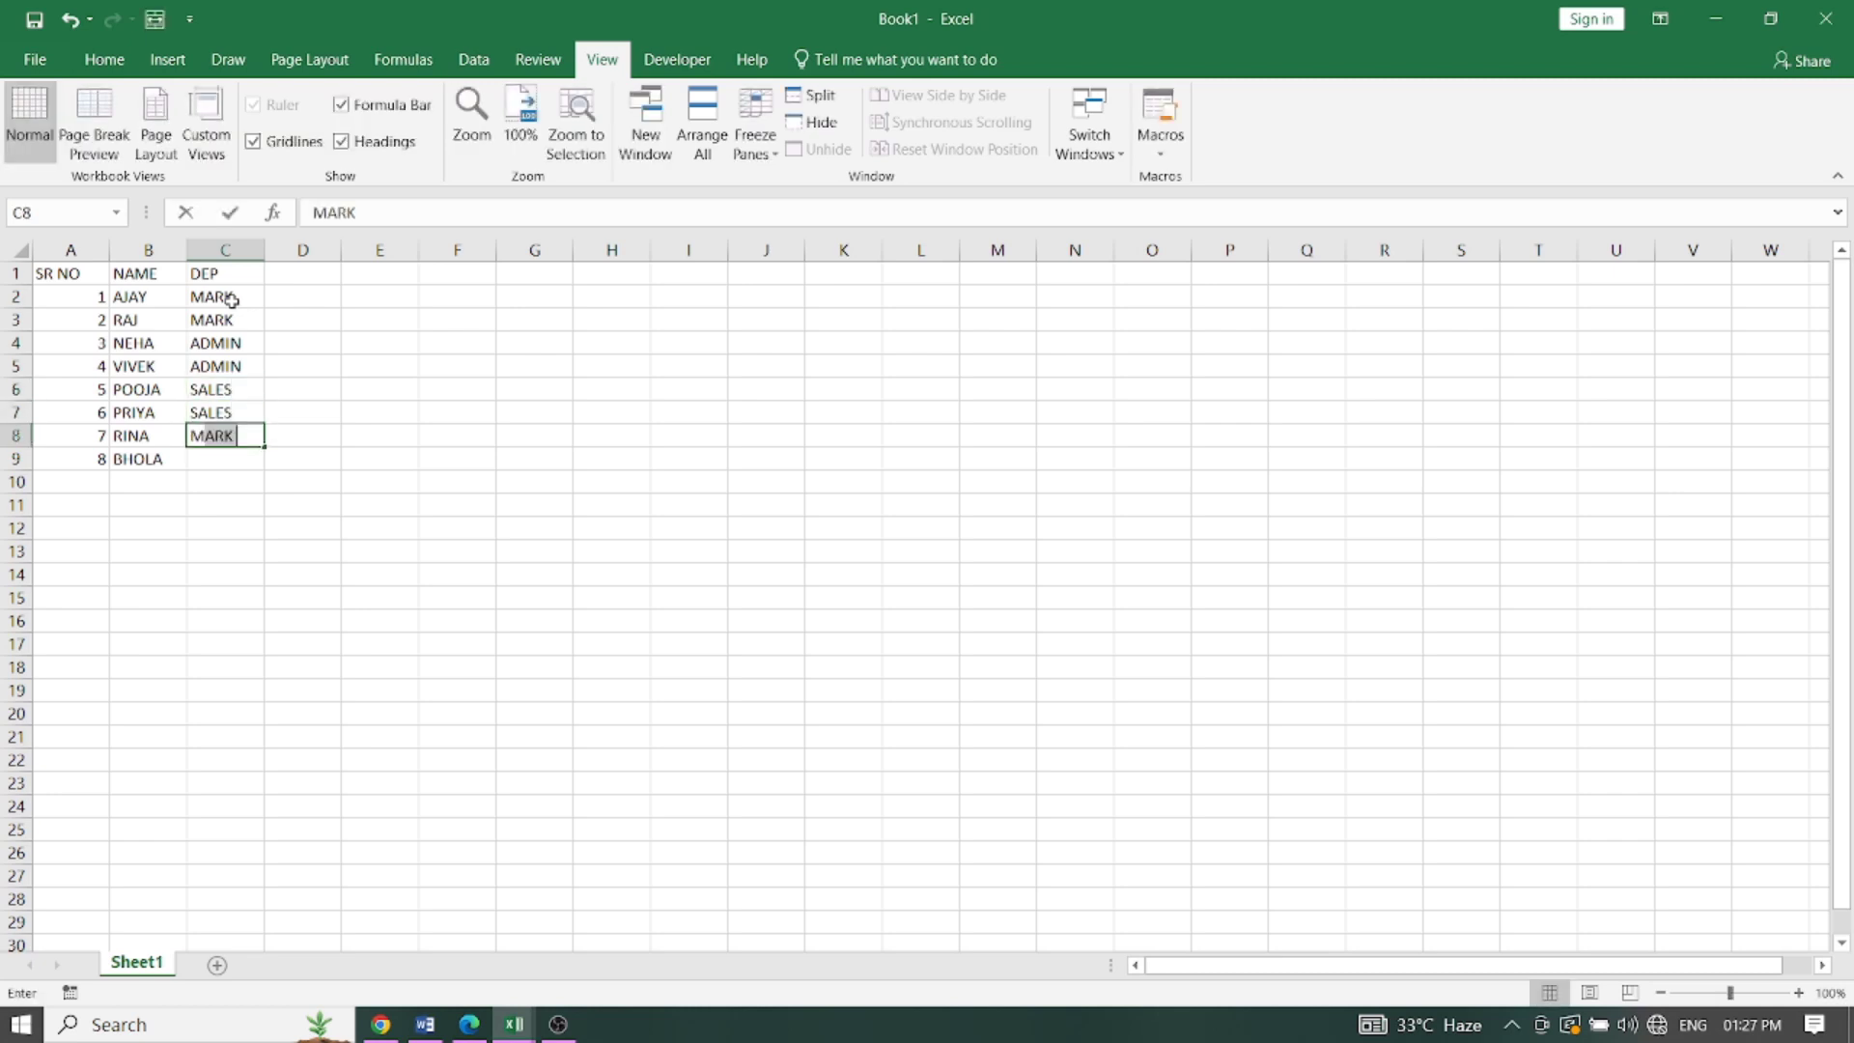
pyautogui.hotkey('ctrl', 'Return')
pyautogui.press('Return')
# Step: Apply All Borders to the SR NO, NAME, DEP table in A1:C9
pyautogui.write('ADMIN')
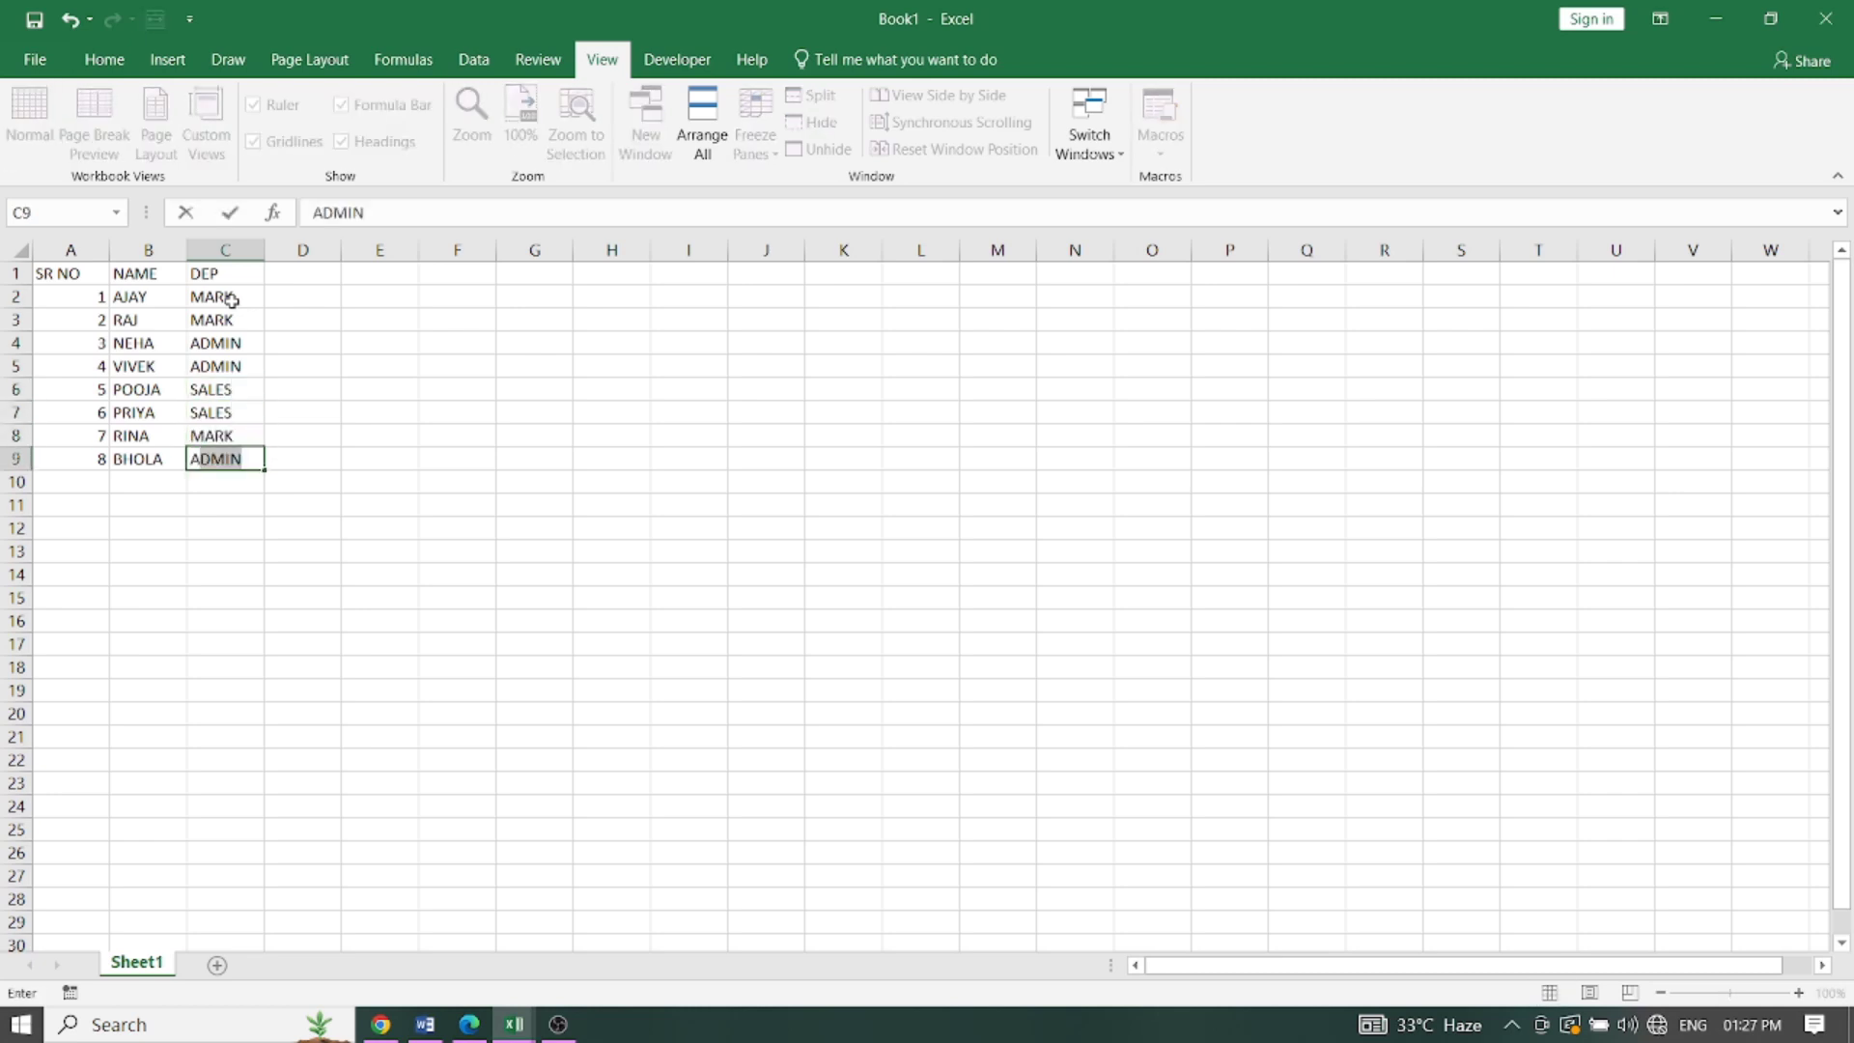
pyautogui.click(329, 410)
pyautogui.moveTo(56, 273); pyautogui.dragTo(222, 459)
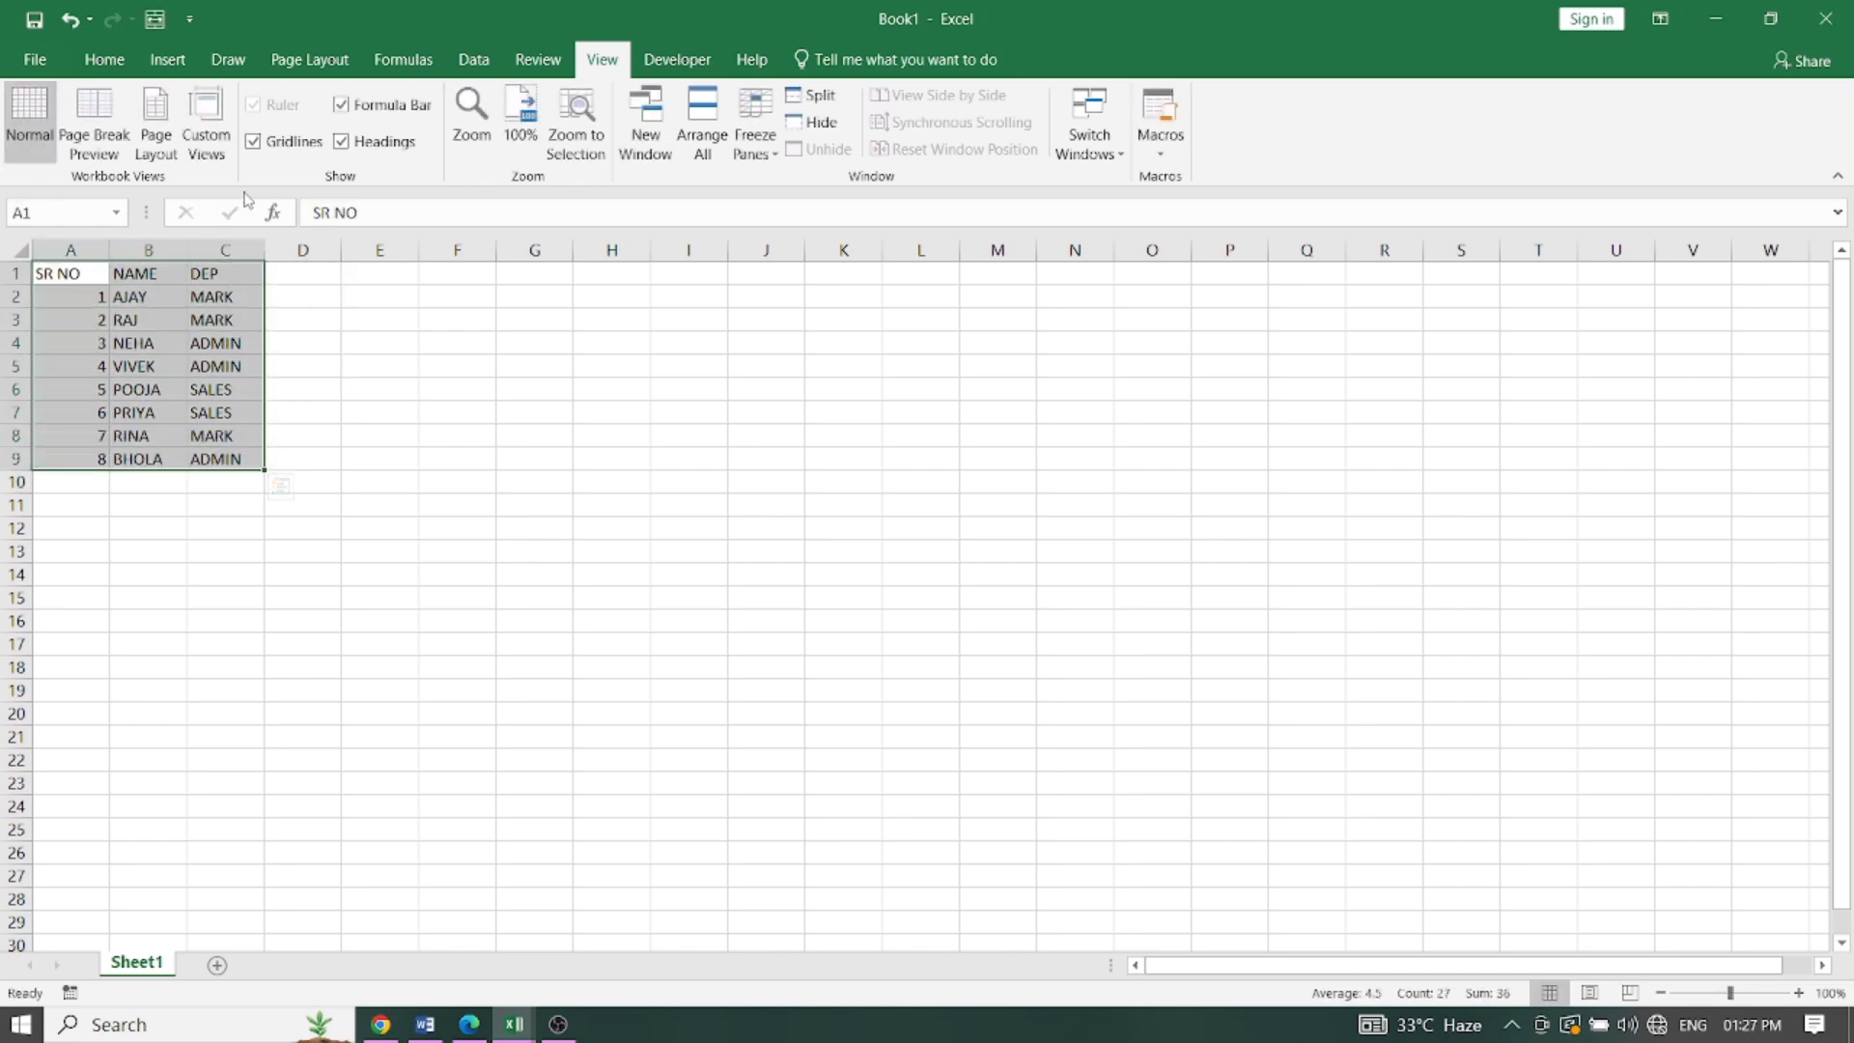
pyautogui.click(99, 59)
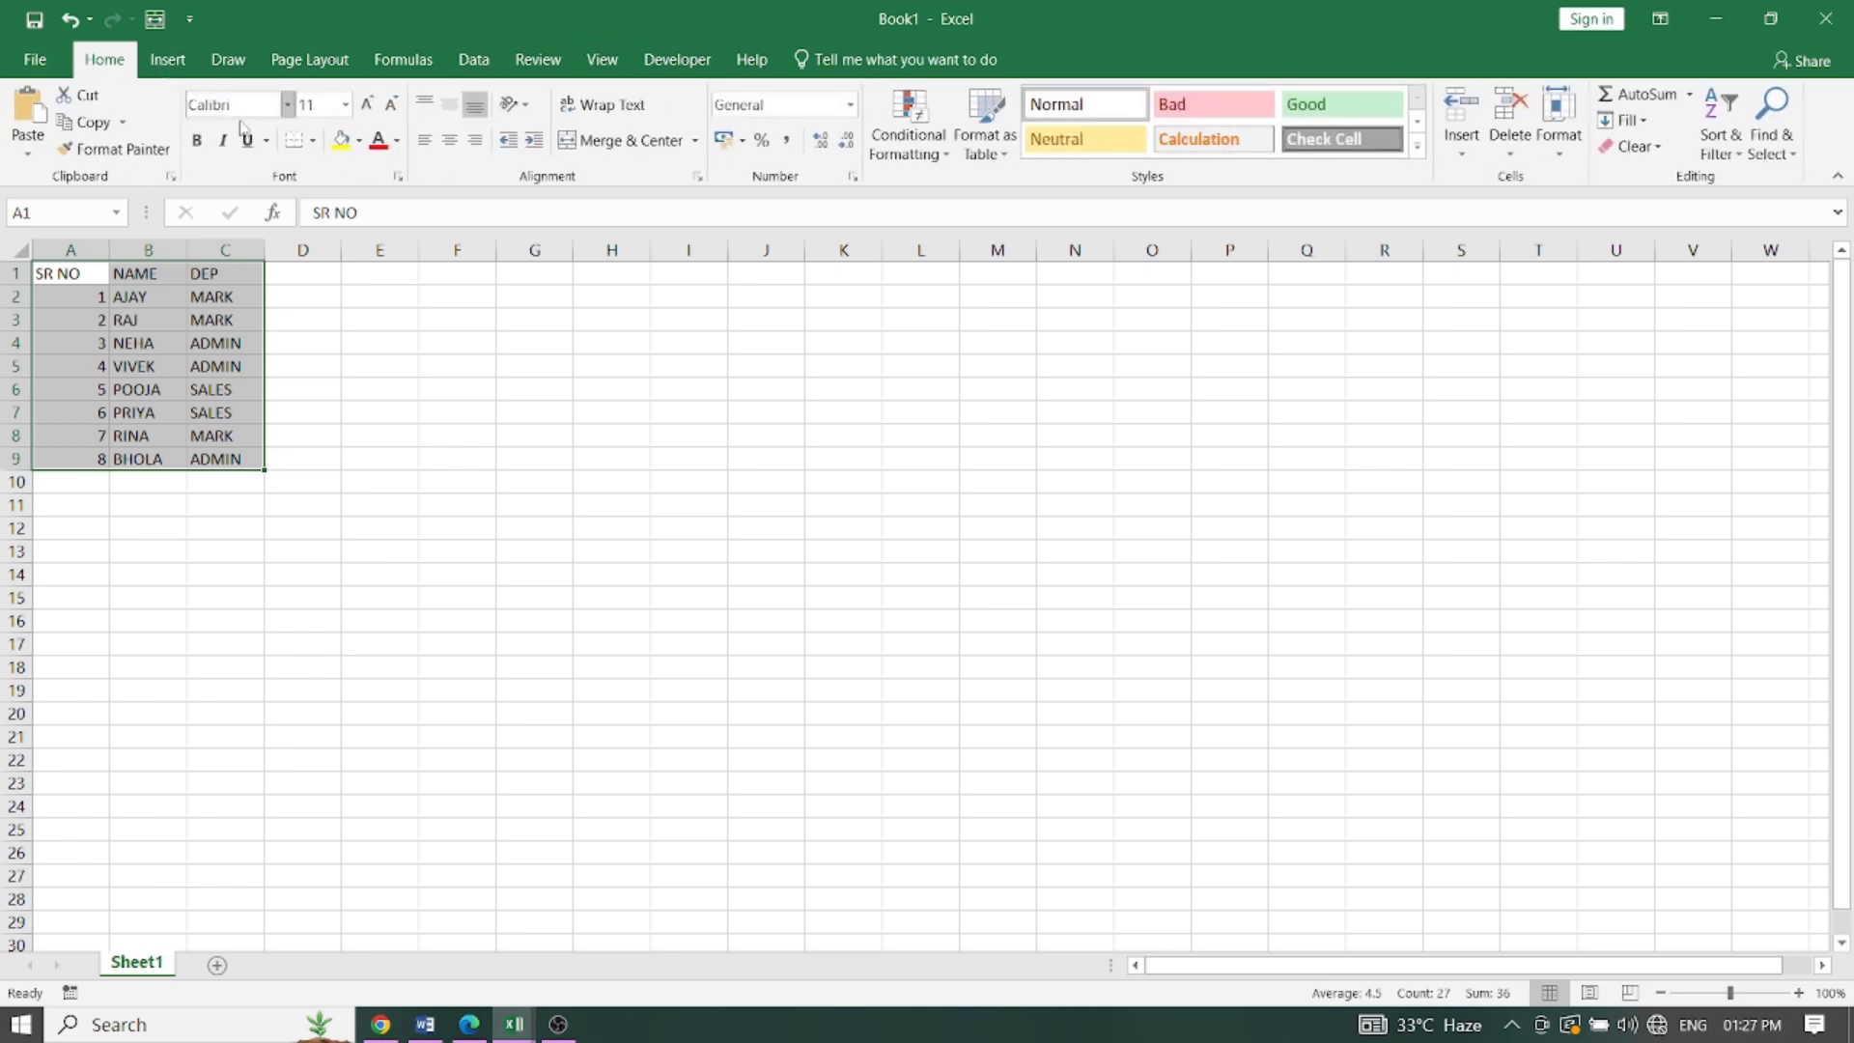
pyautogui.click(312, 140)
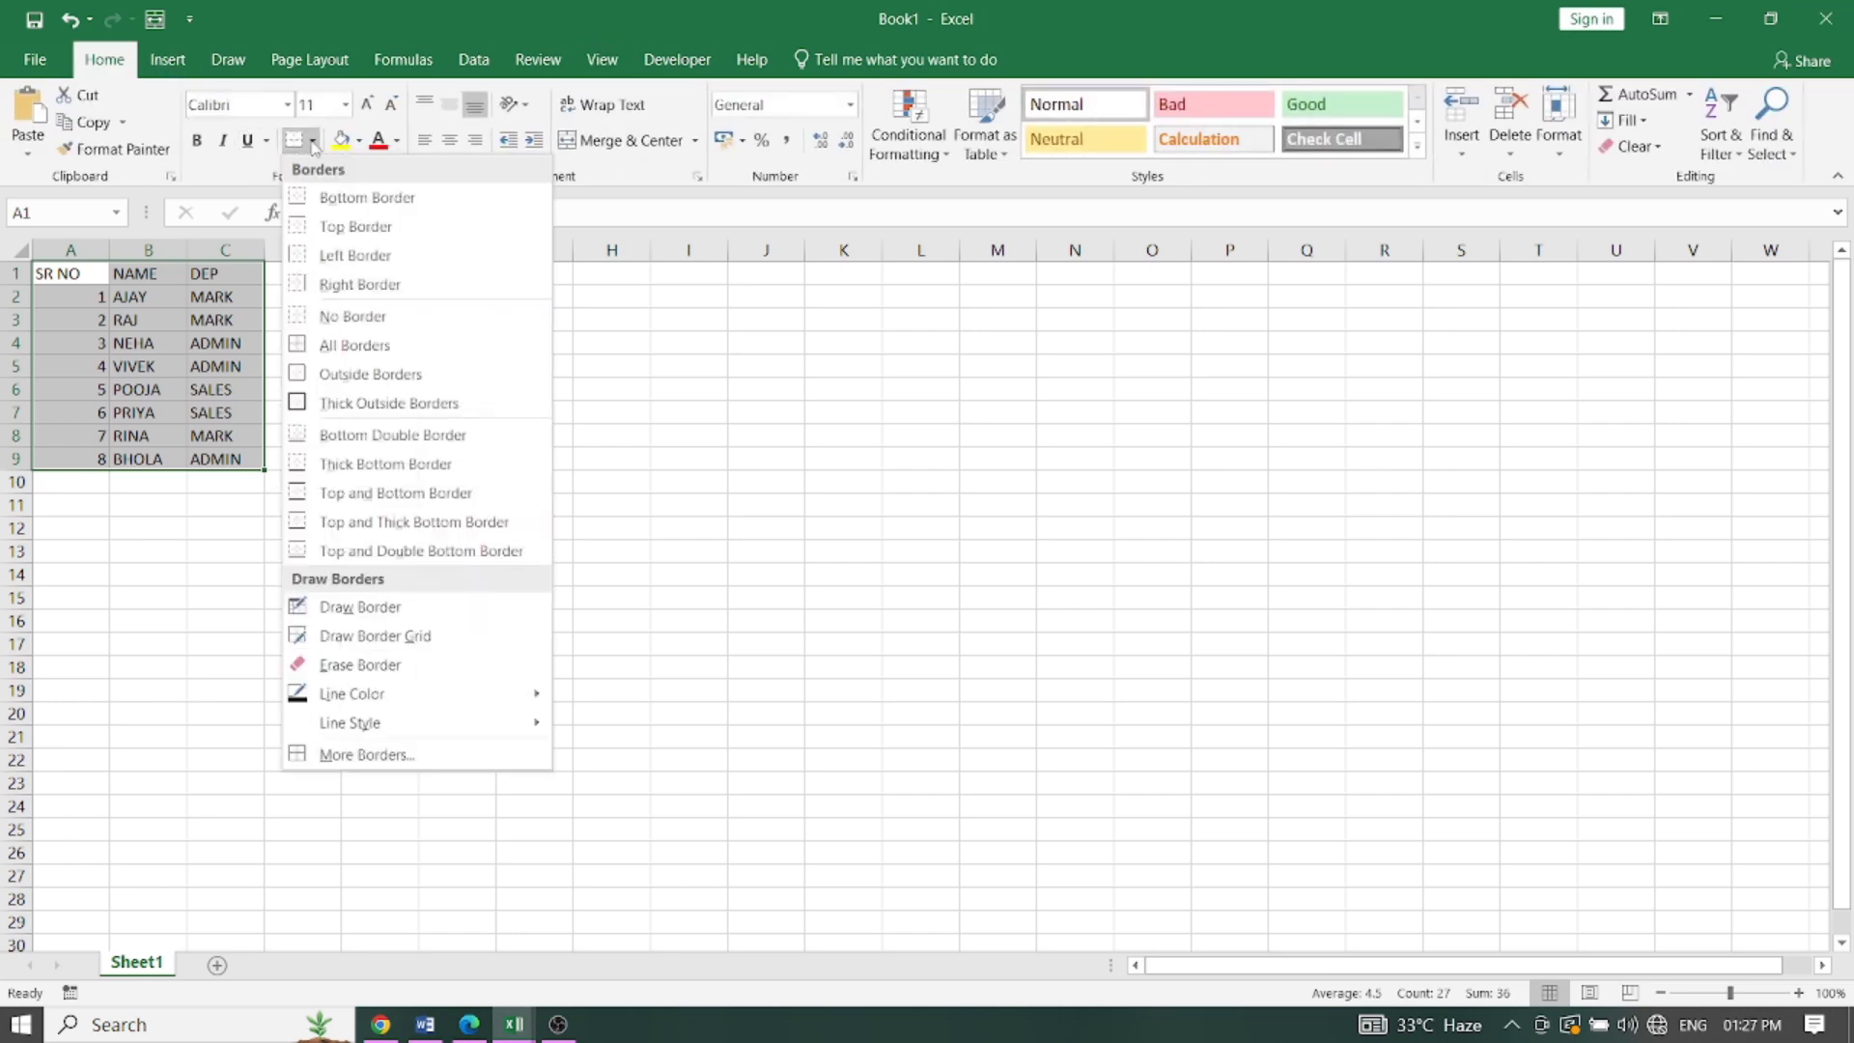
pyautogui.click(346, 353)
pyautogui.click(396, 480)
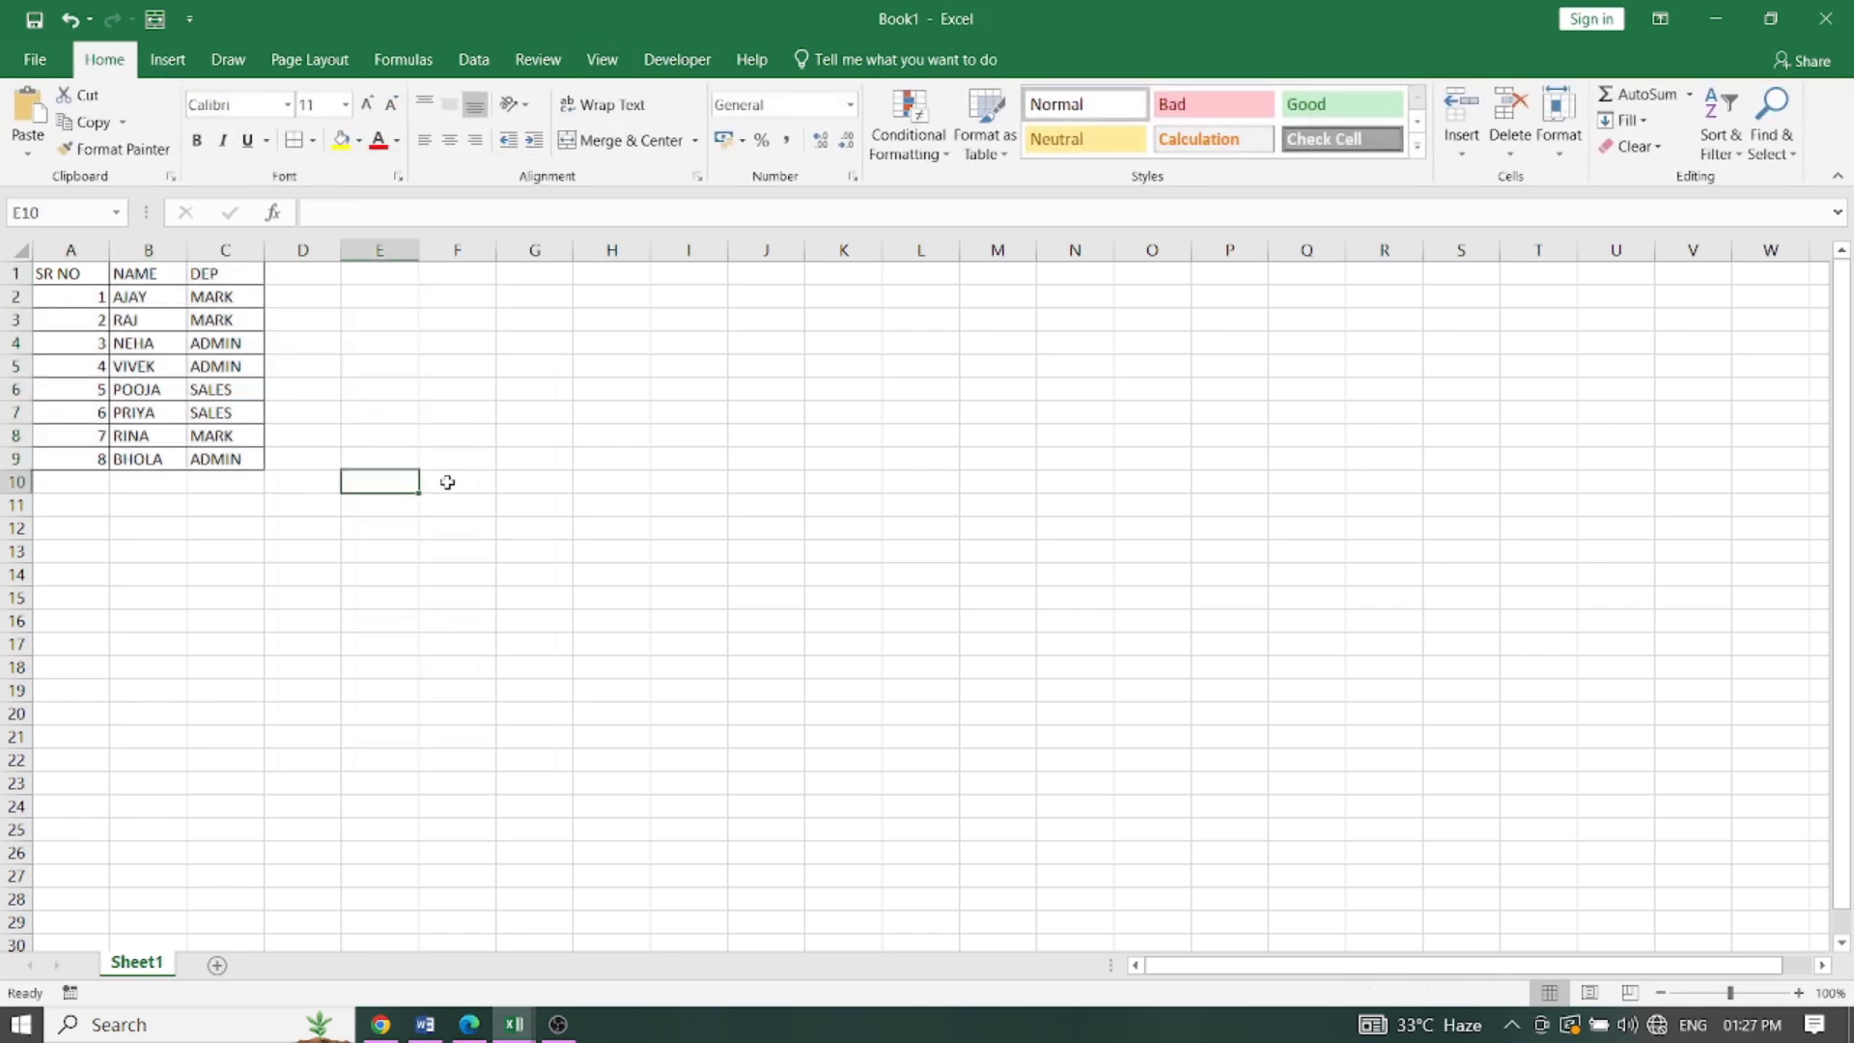
# Step: In Page Break Preview, stretch page 1 to cover A1:G21, then return to Normal view
pyautogui.click(600, 61)
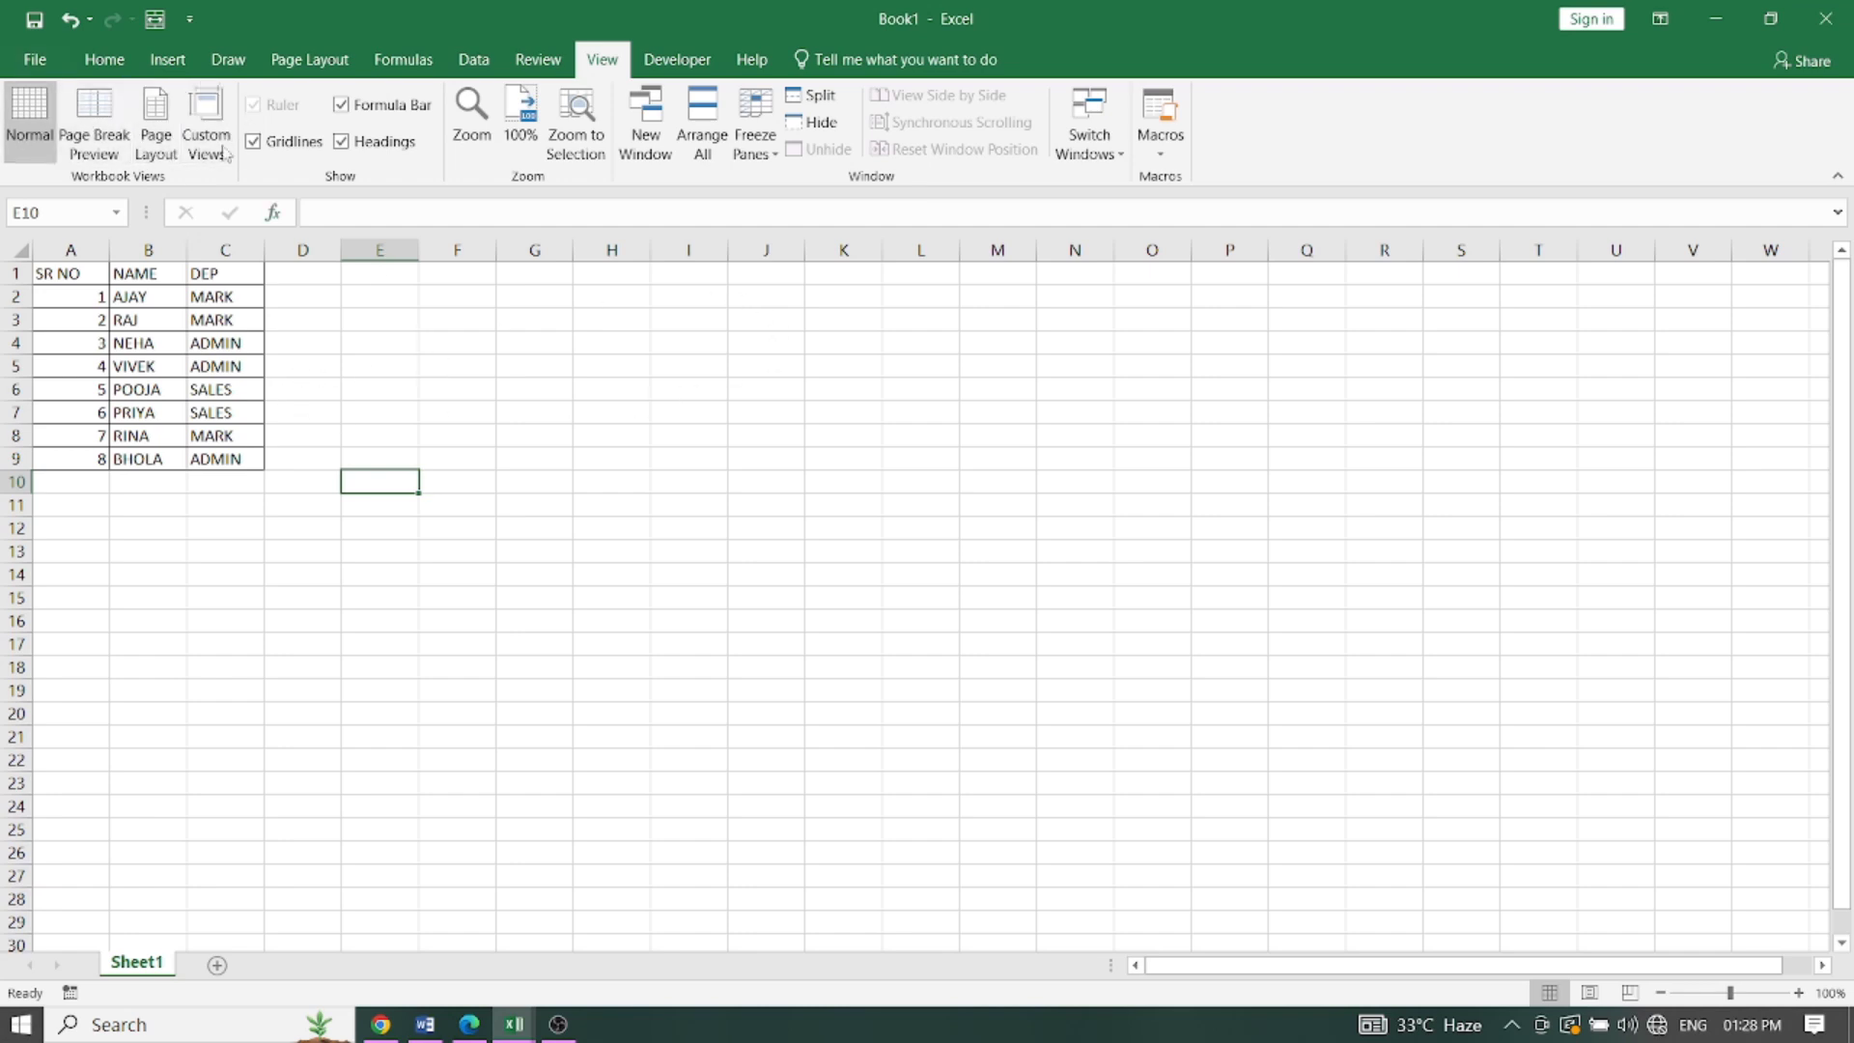
pyautogui.click(98, 142)
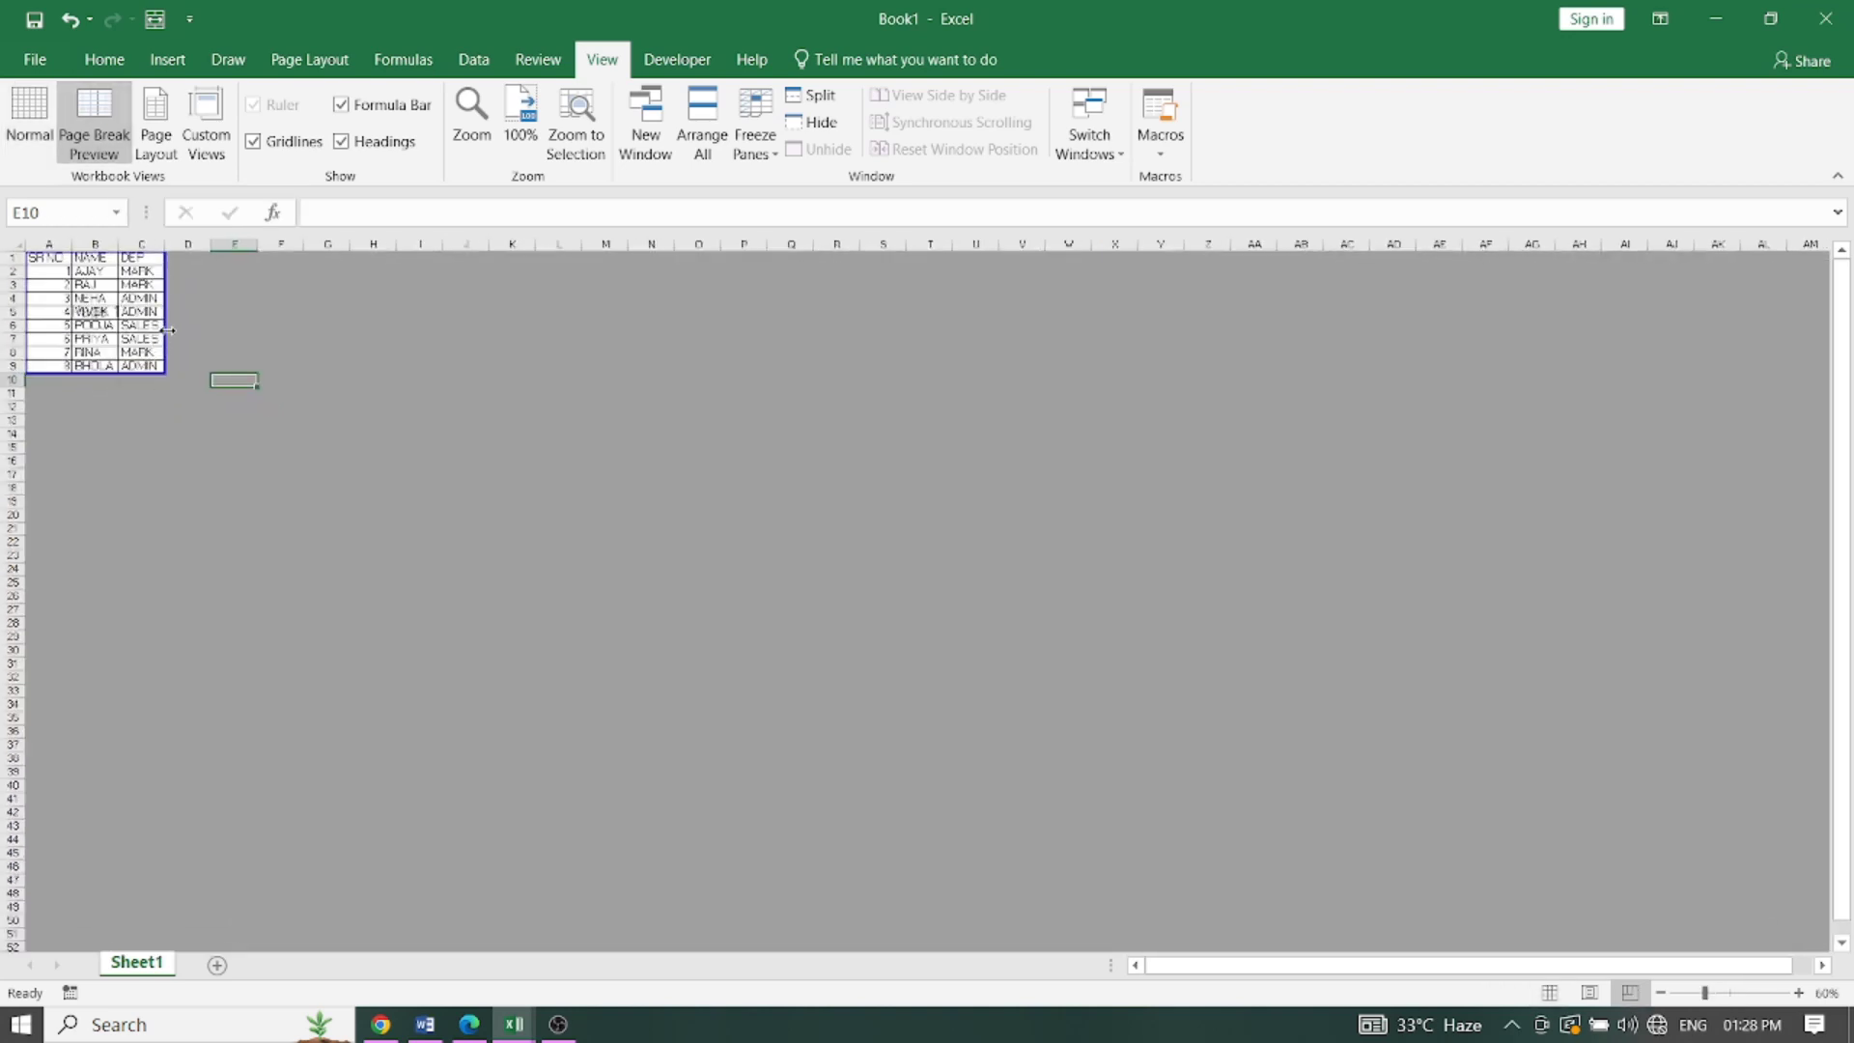
pyautogui.moveTo(168, 330); pyautogui.dragTo(350, 338)
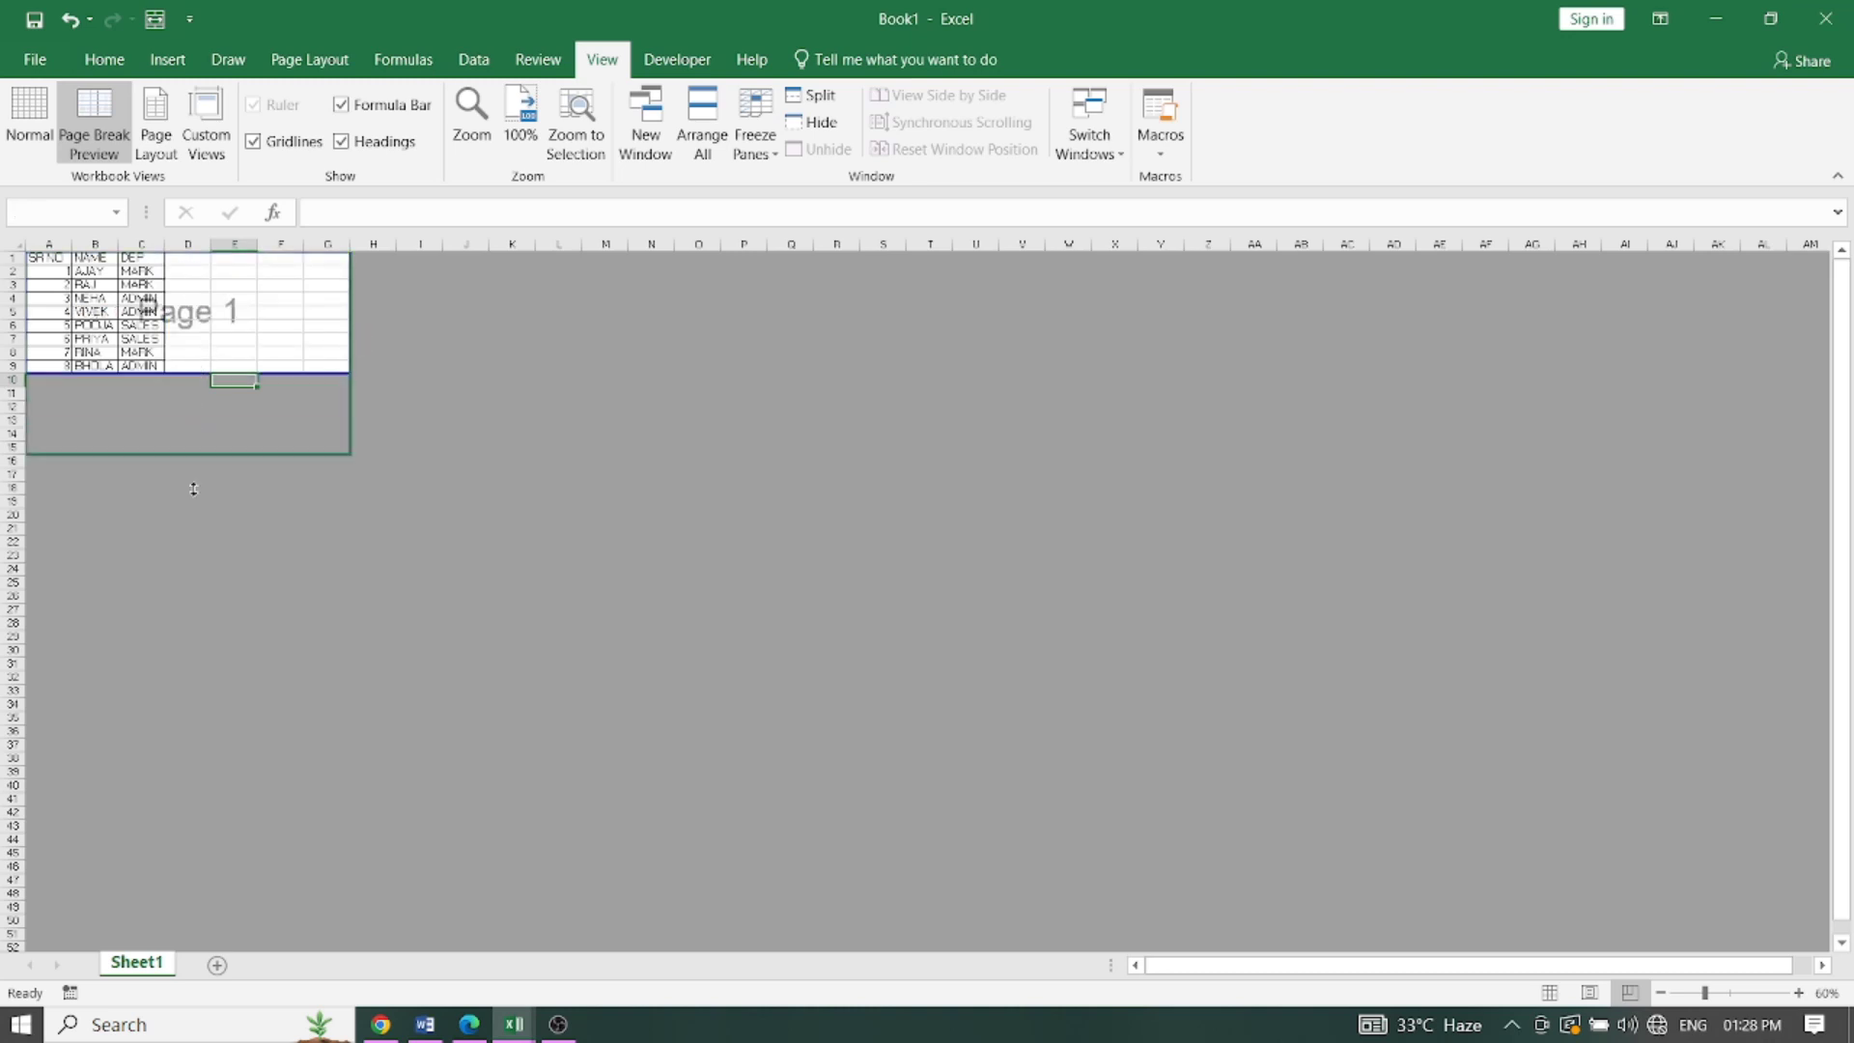
pyautogui.moveTo(196, 375); pyautogui.dragTo(193, 534)
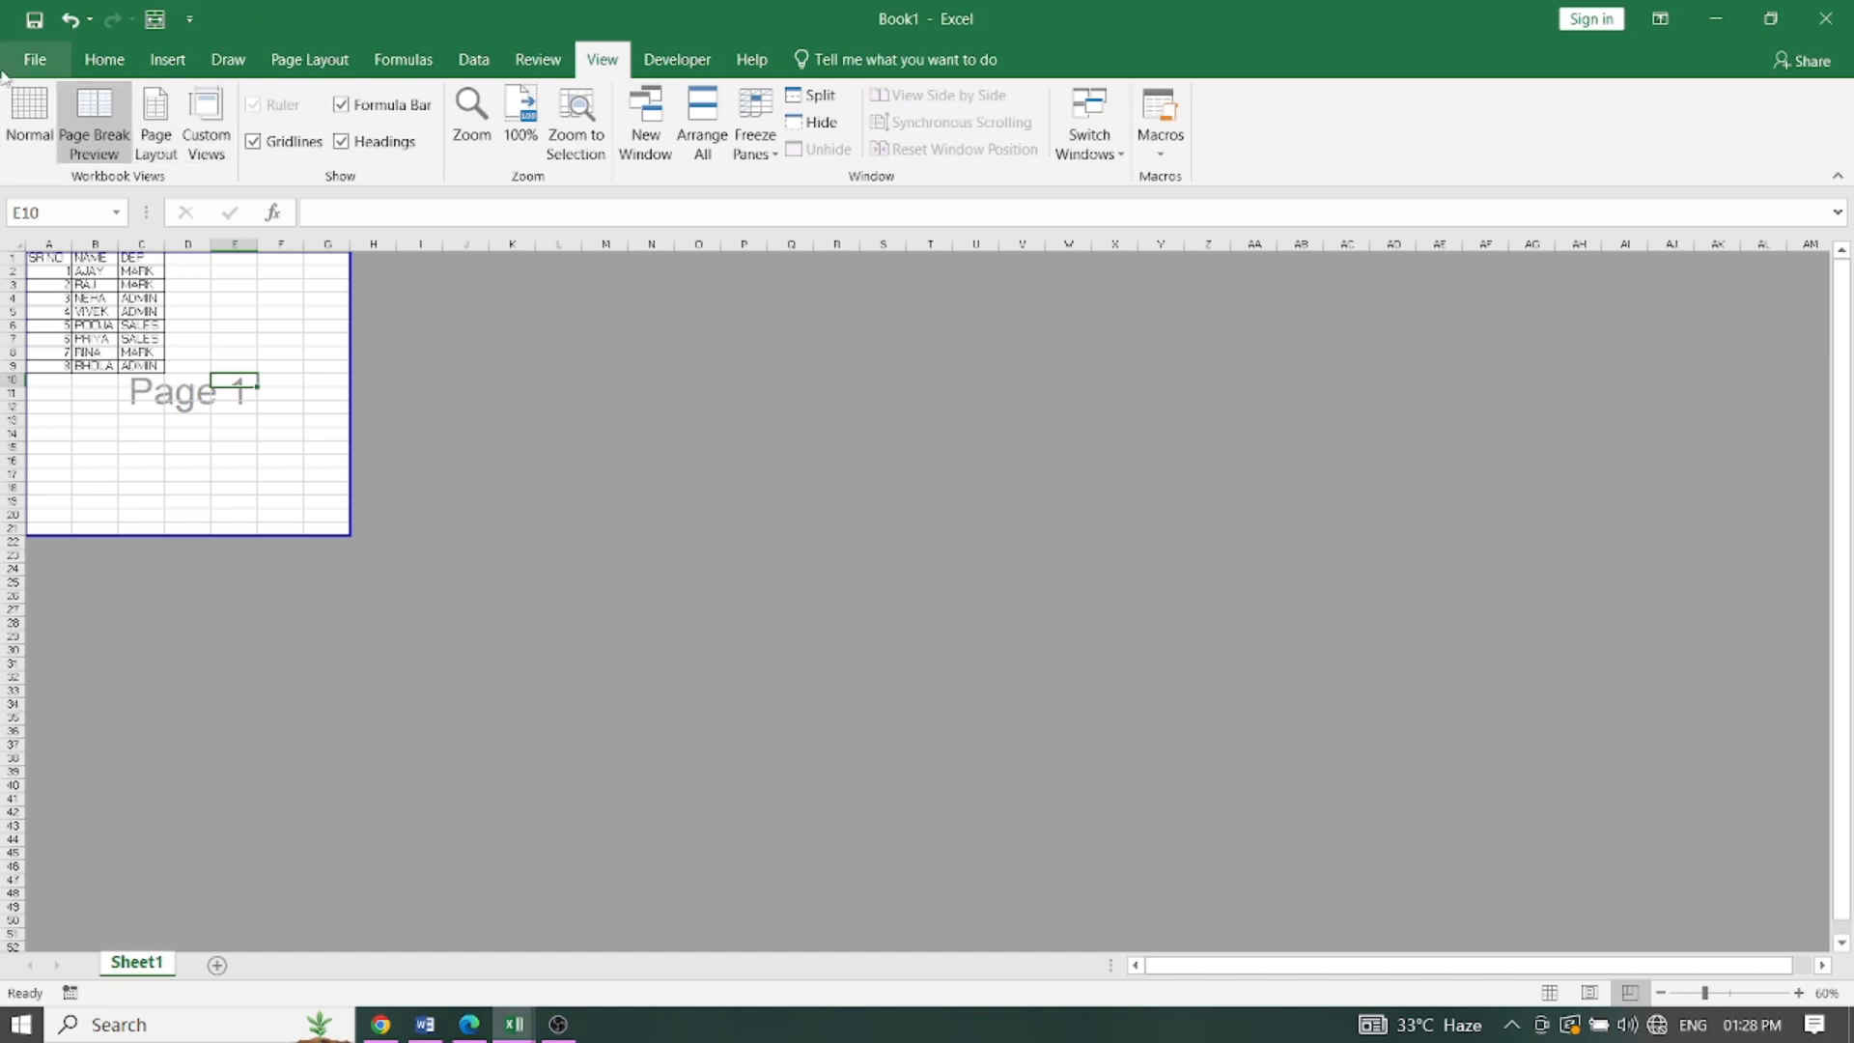
pyautogui.click(41, 107)
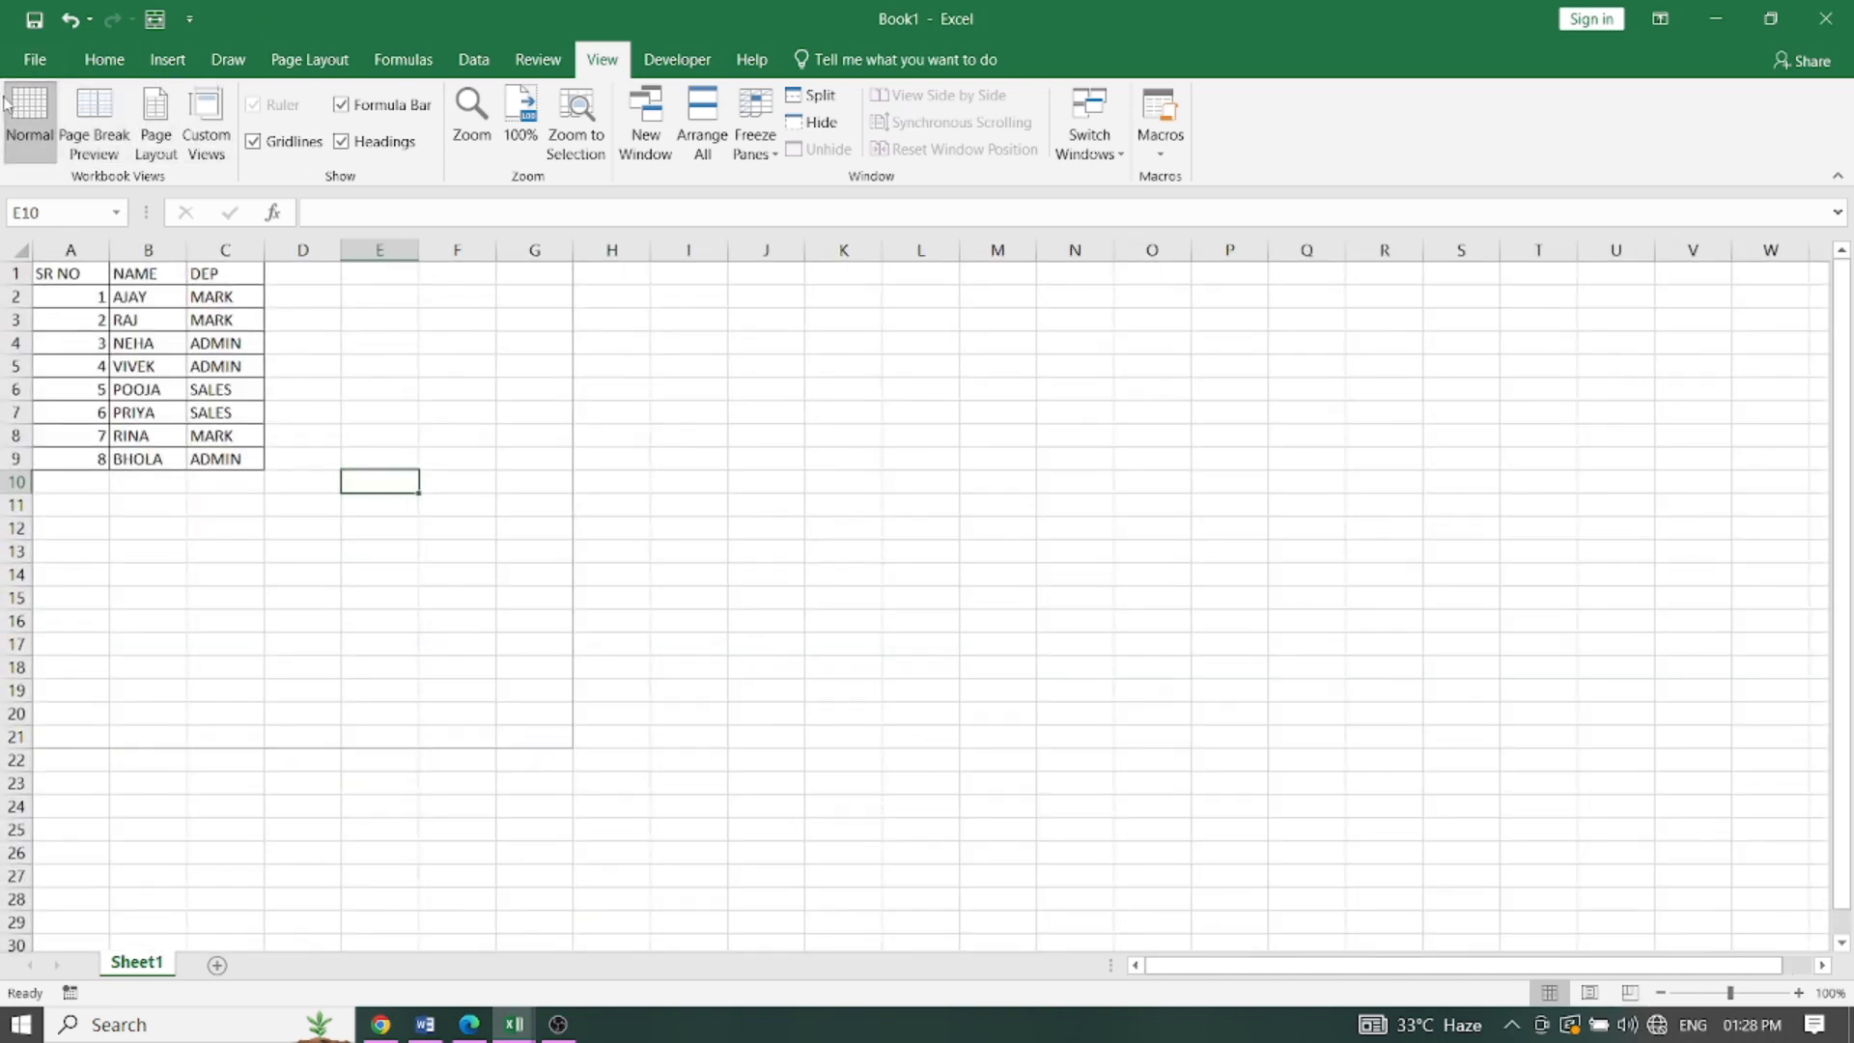
pyautogui.click(154, 124)
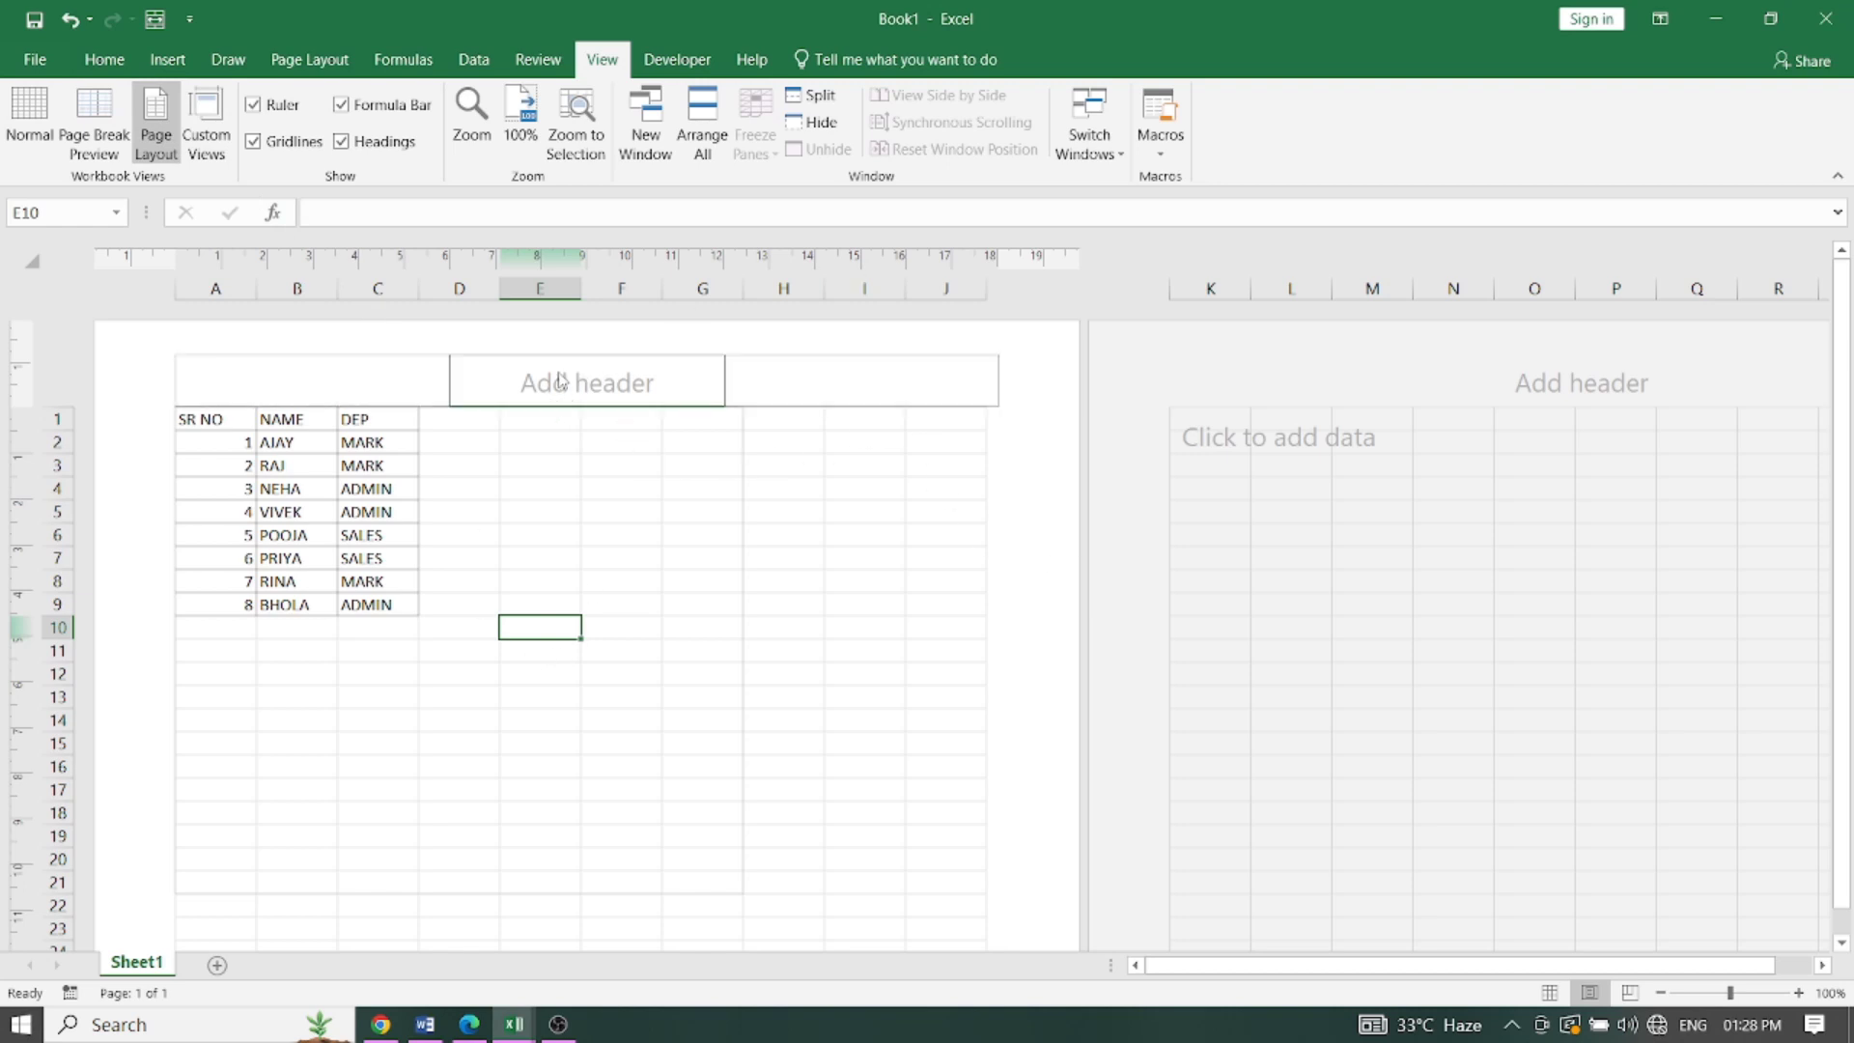
pyautogui.scroll(-3, 618, 463)
pyautogui.scroll(-5, 687, 546)
pyautogui.scroll(-4, 687, 778)
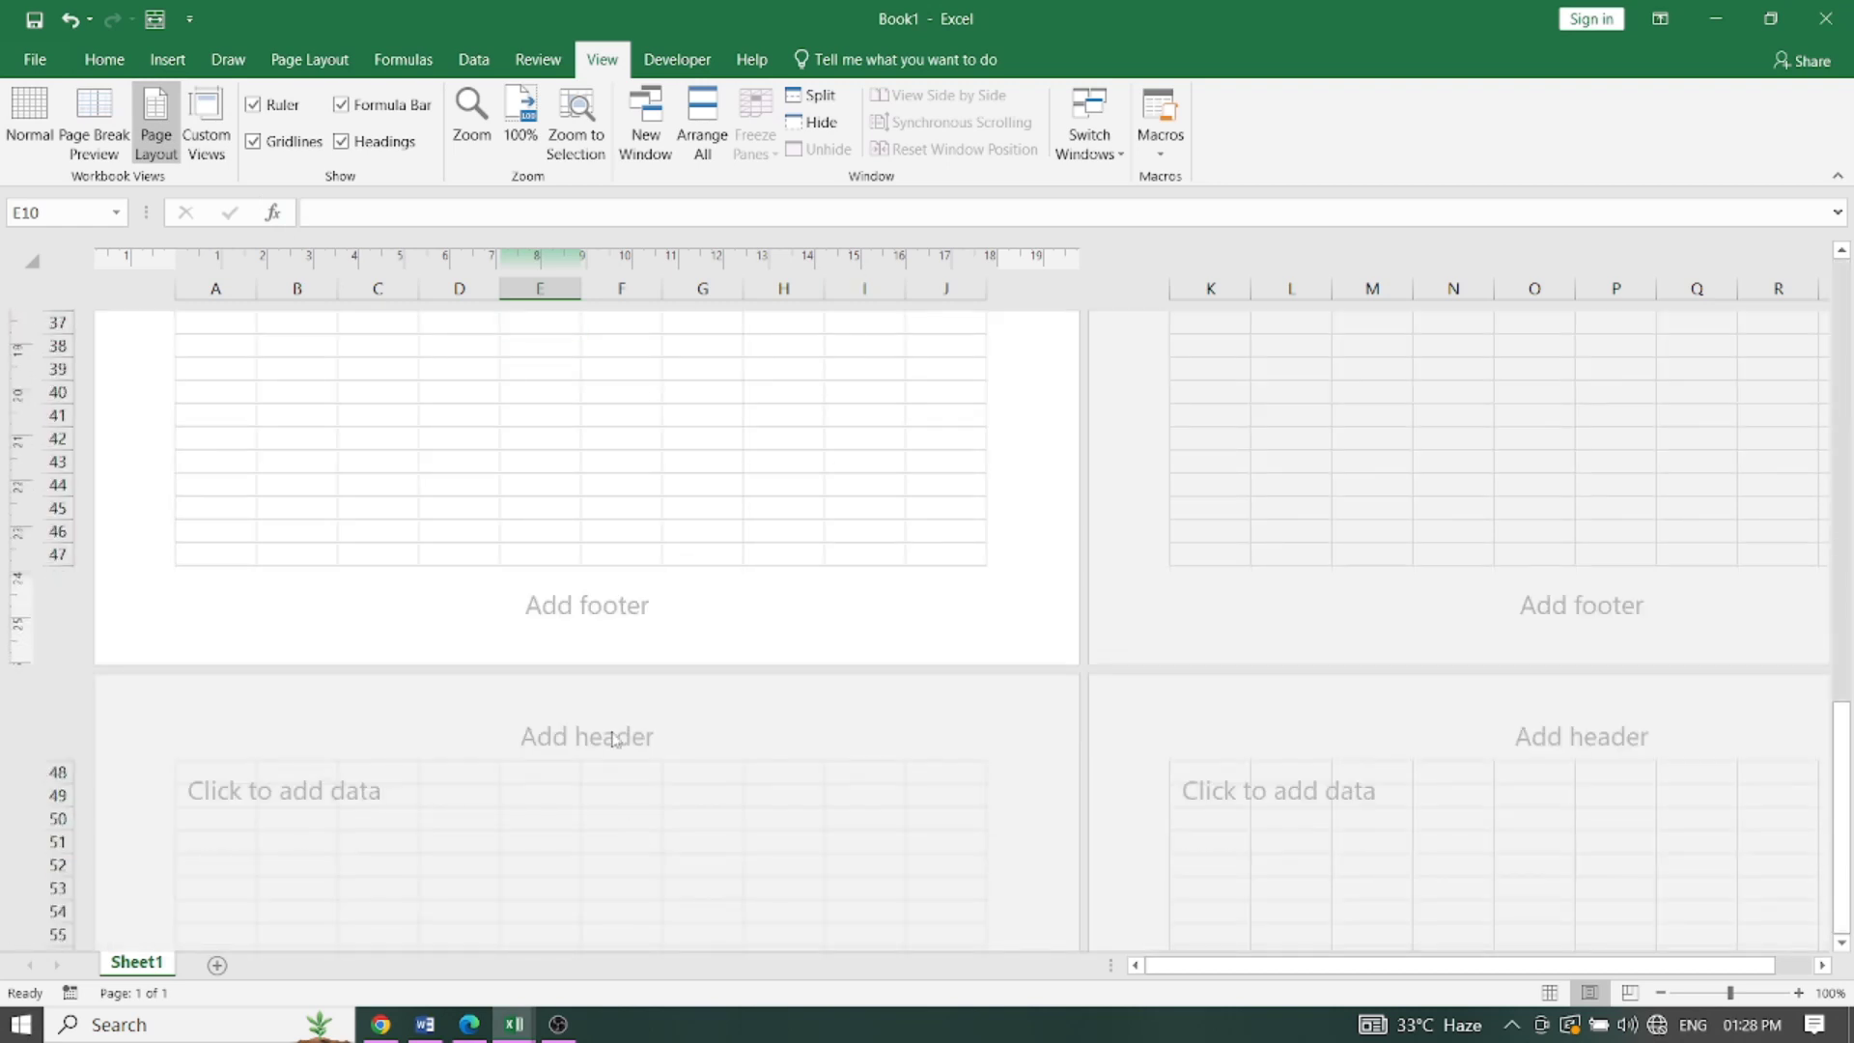
pyautogui.scroll(11, 599, 599)
pyautogui.scroll(2, 570, 483)
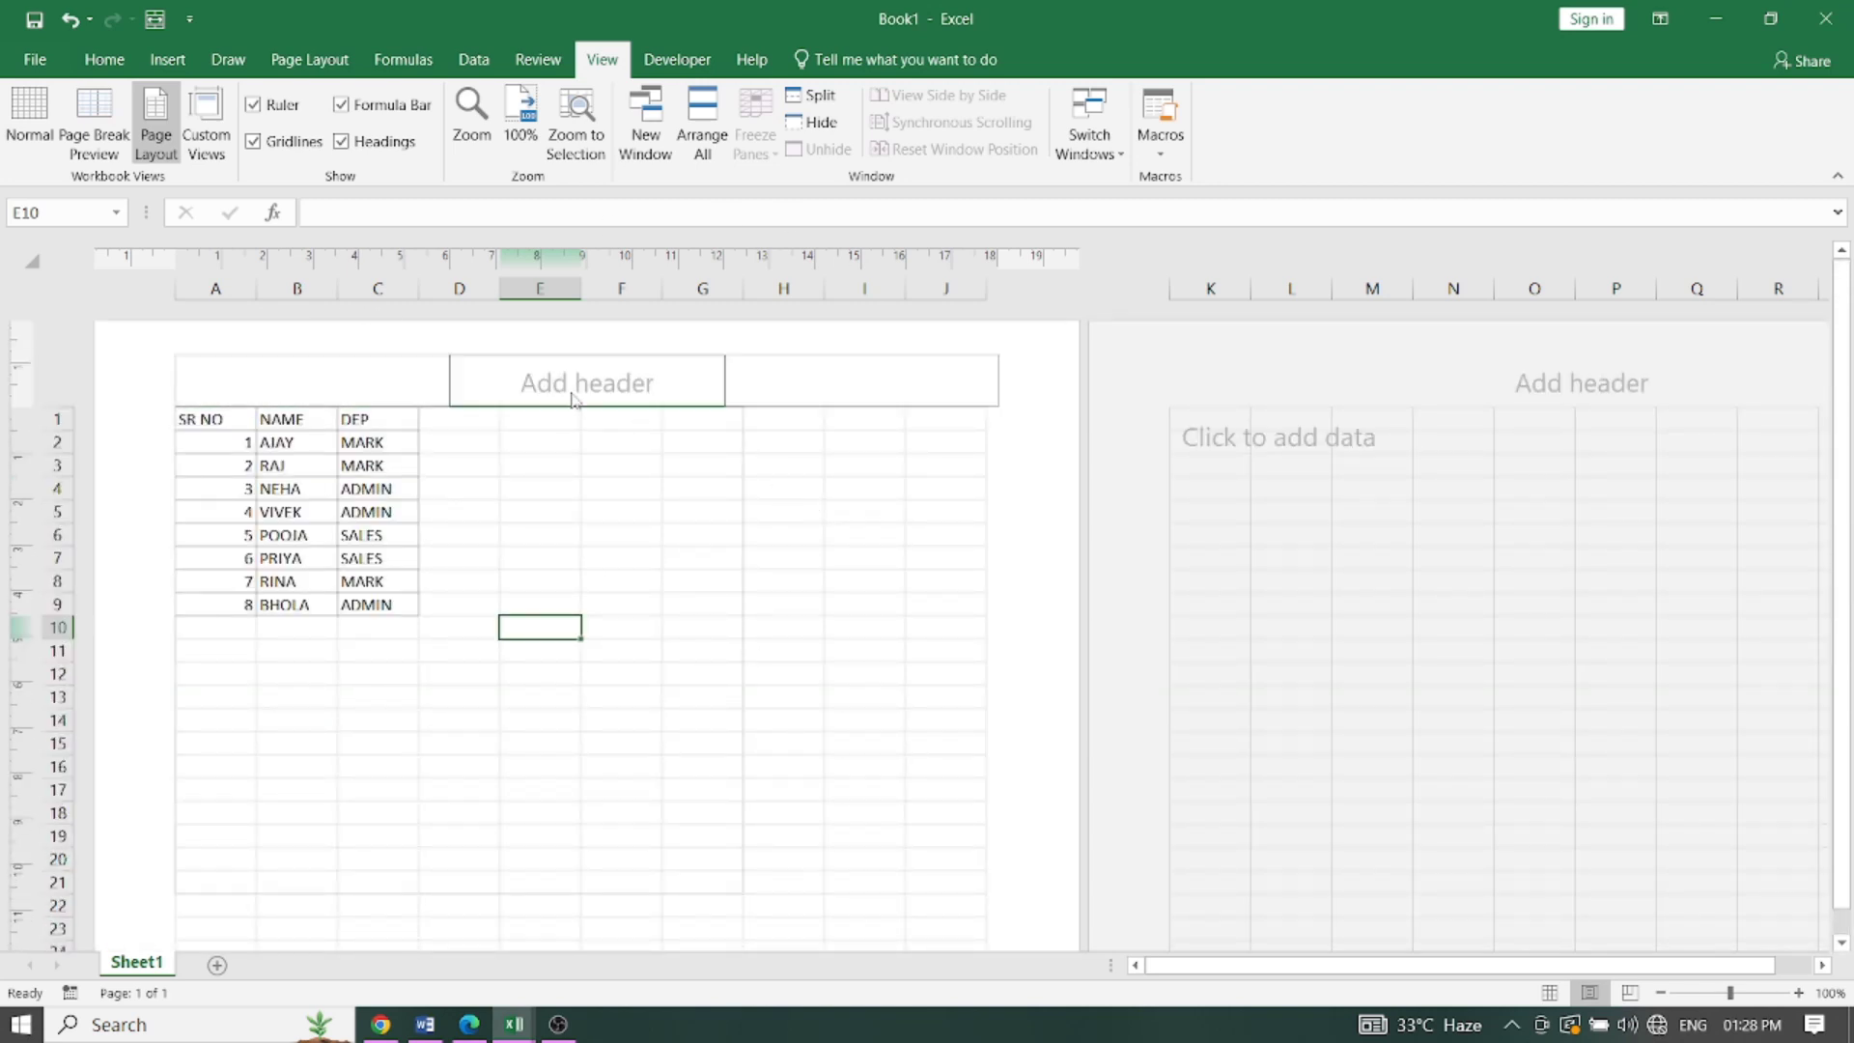
pyautogui.click(209, 140)
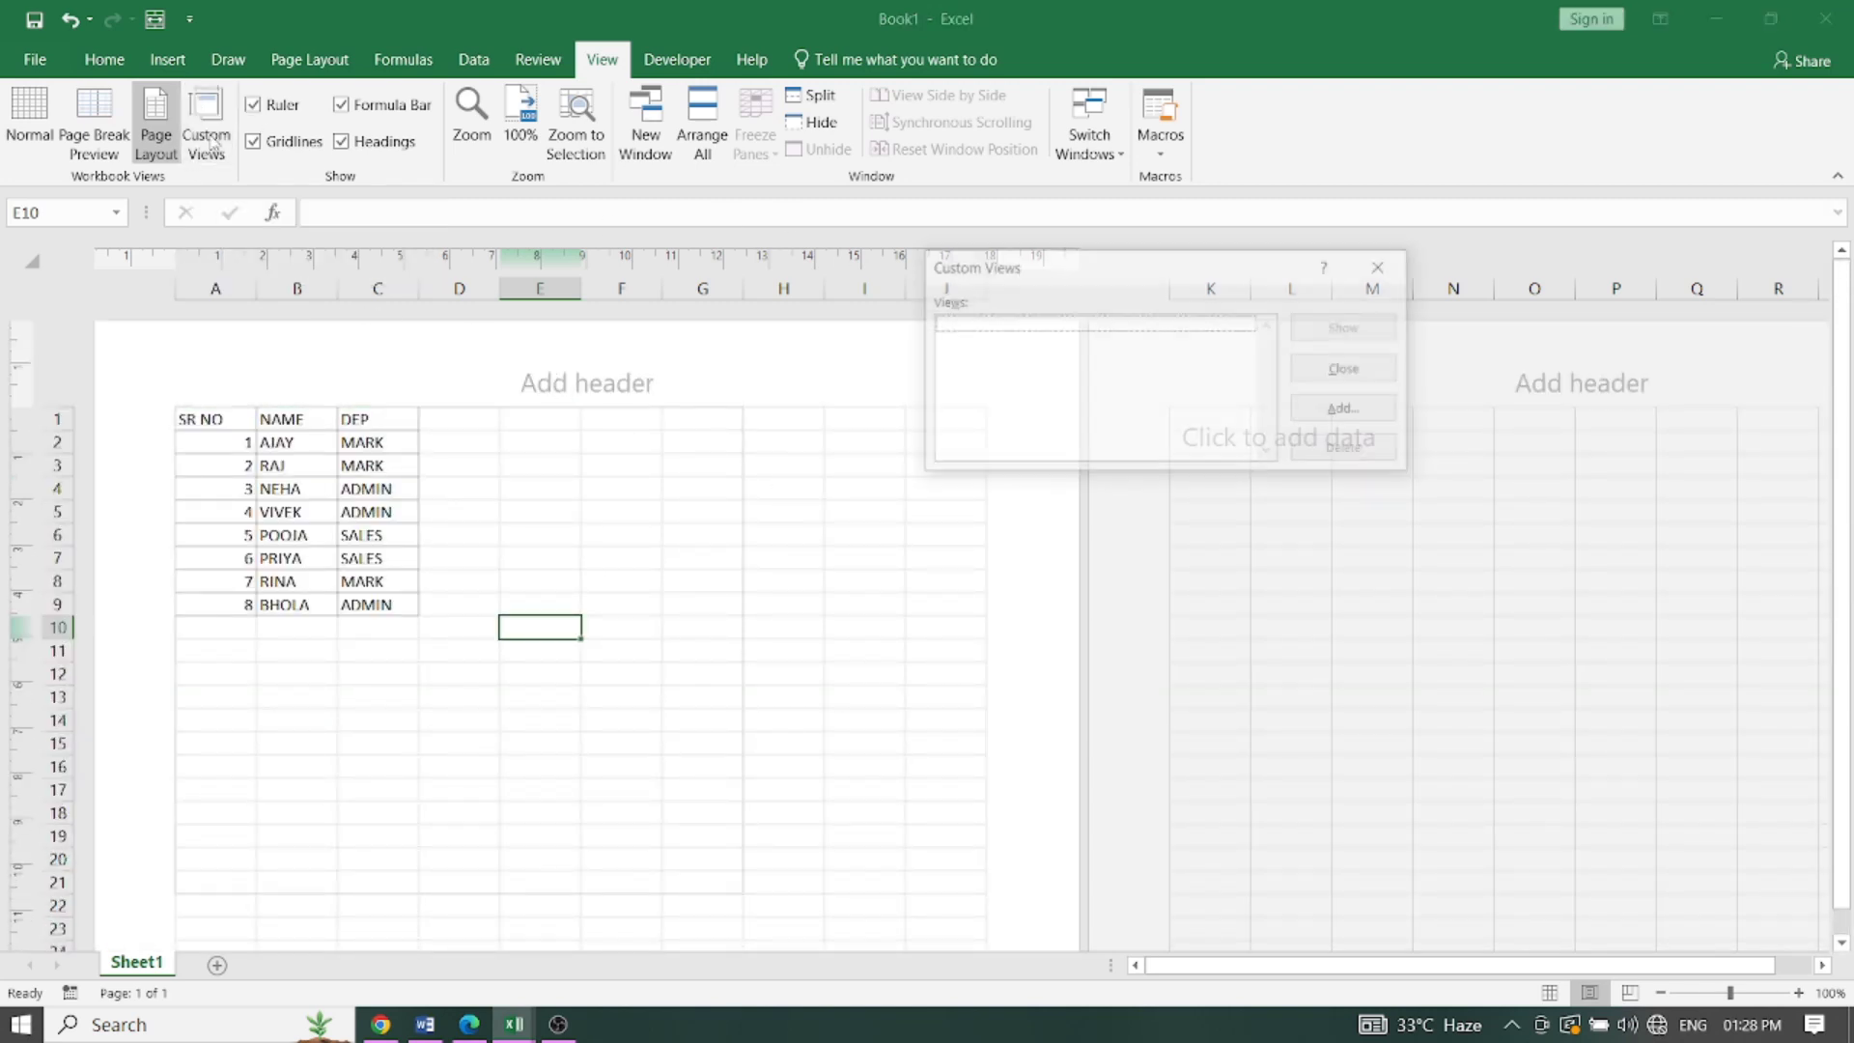
pyautogui.click(1379, 268)
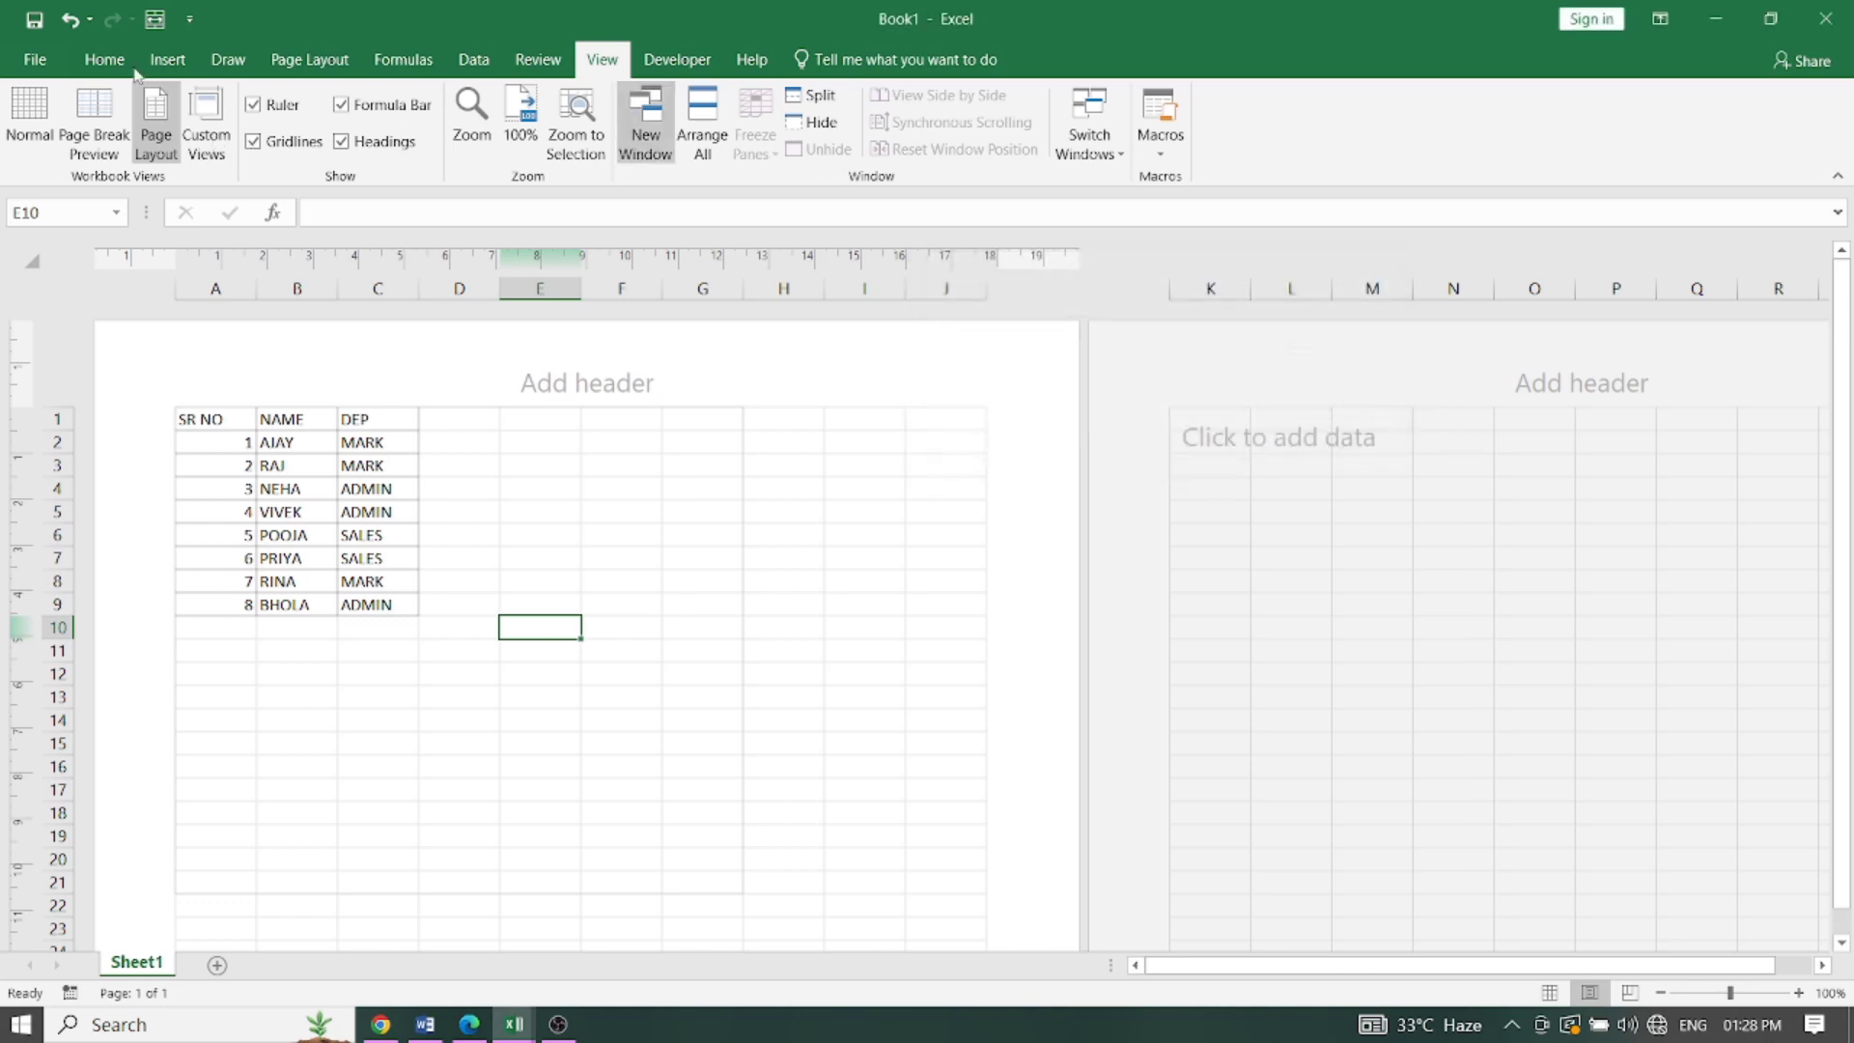
pyautogui.click(29, 121)
pyautogui.click(500, 482)
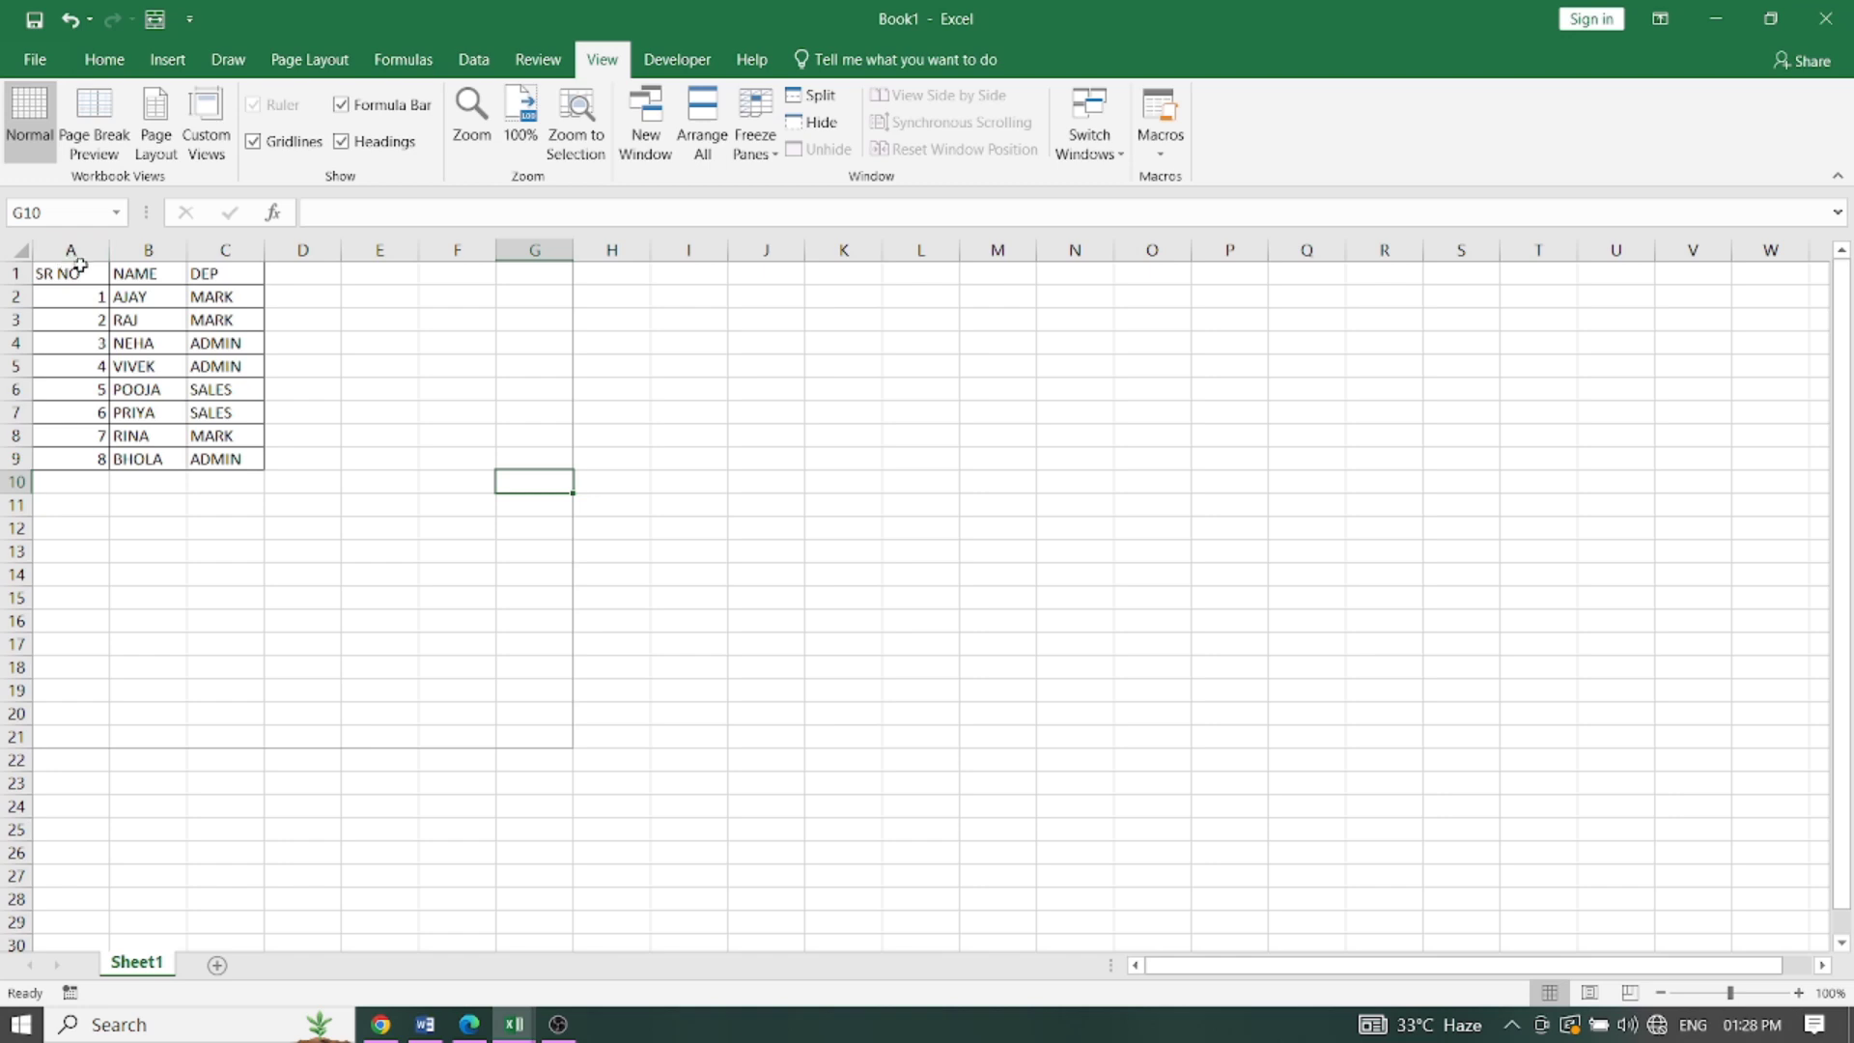
# Step: Save the A1:C9 table selection as a custom view named DEP TABLE
pyautogui.moveTo(60, 274)
pyautogui.mouseDown()
pyautogui.moveTo(248, 373)
pyautogui.moveTo(211, 460)
pyautogui.mouseUp()
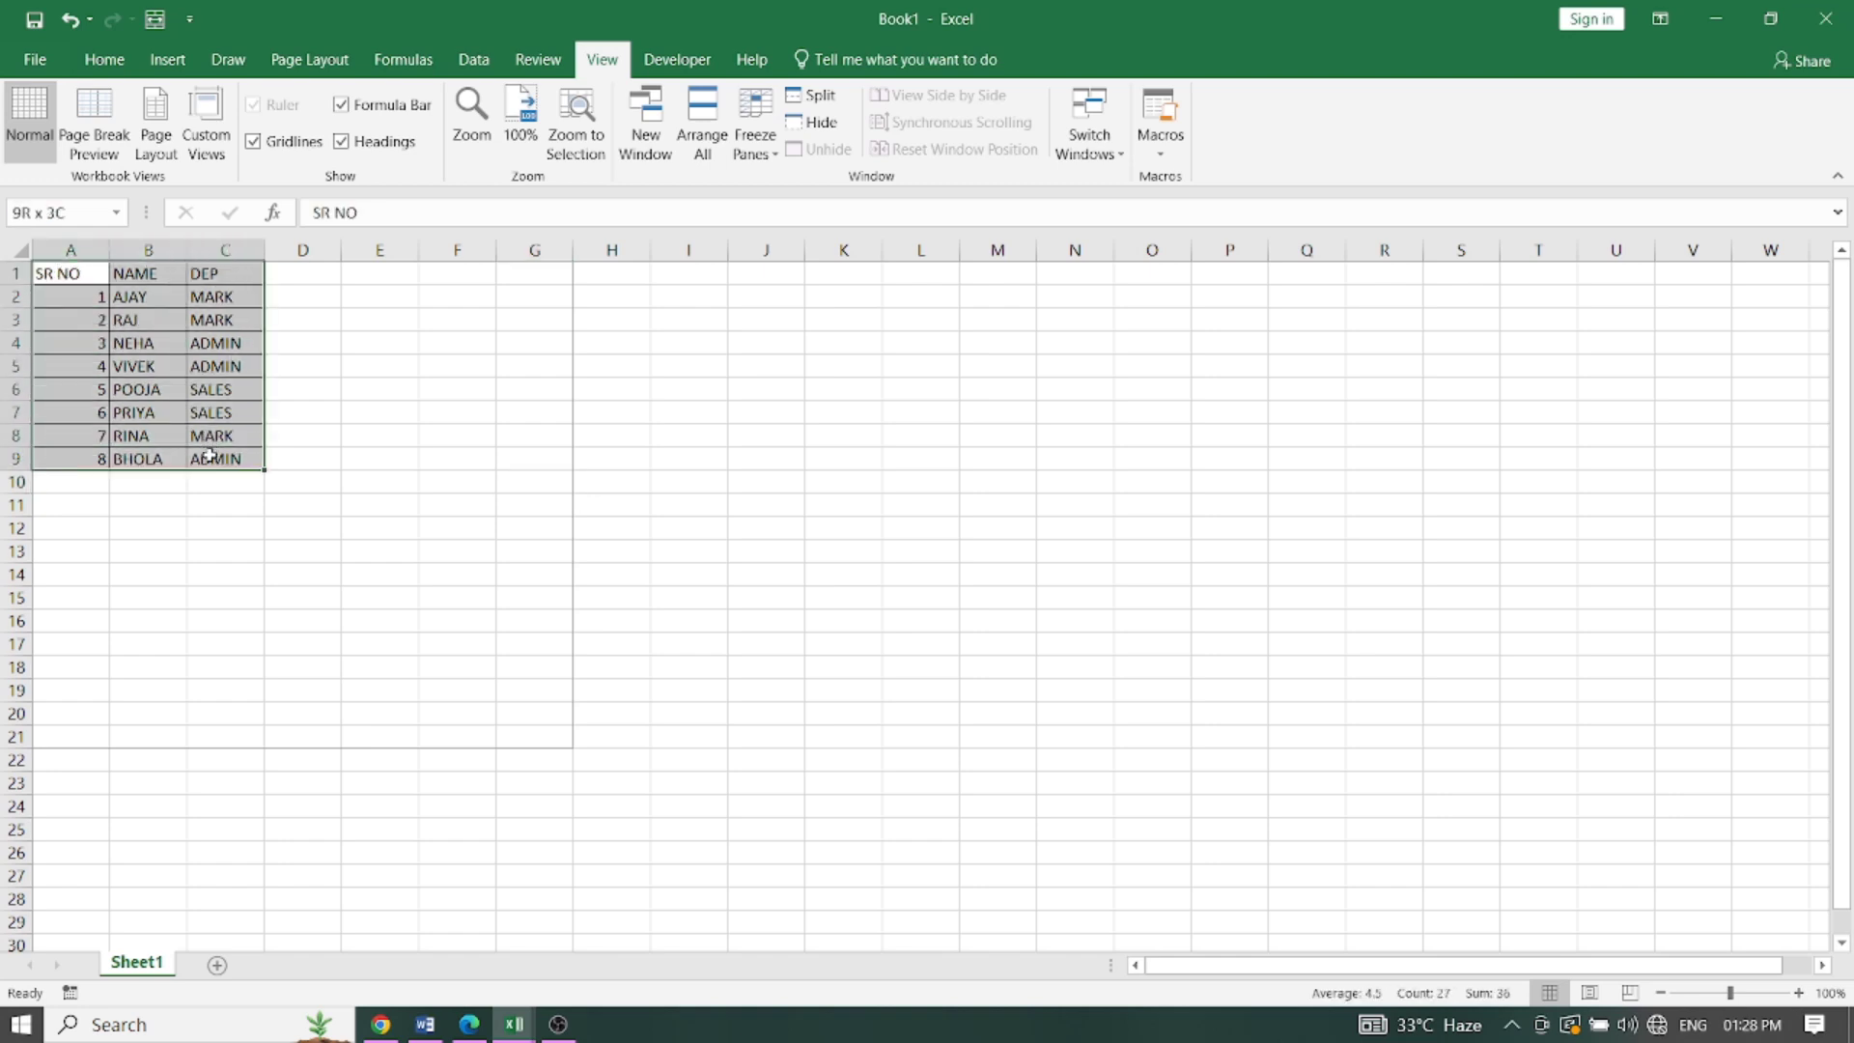
pyautogui.click(208, 126)
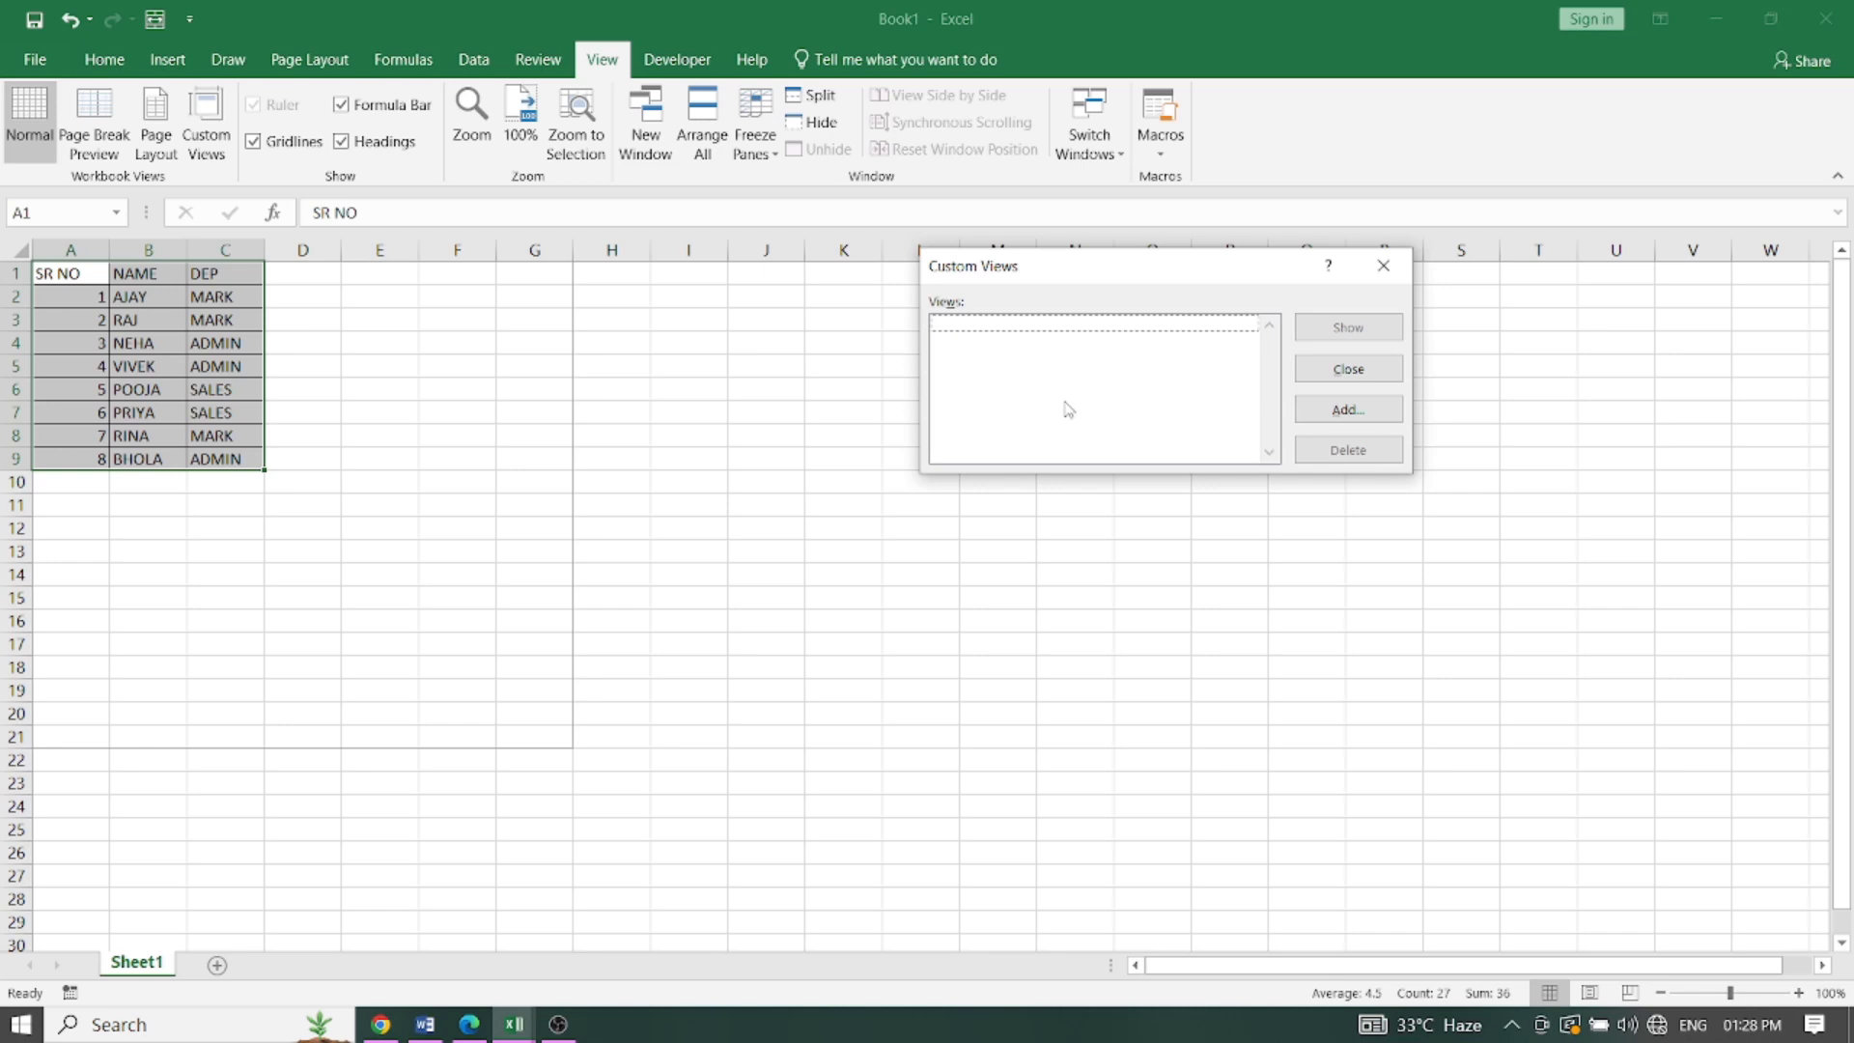
pyautogui.click(1348, 410)
pyautogui.write('DEP TABLE')
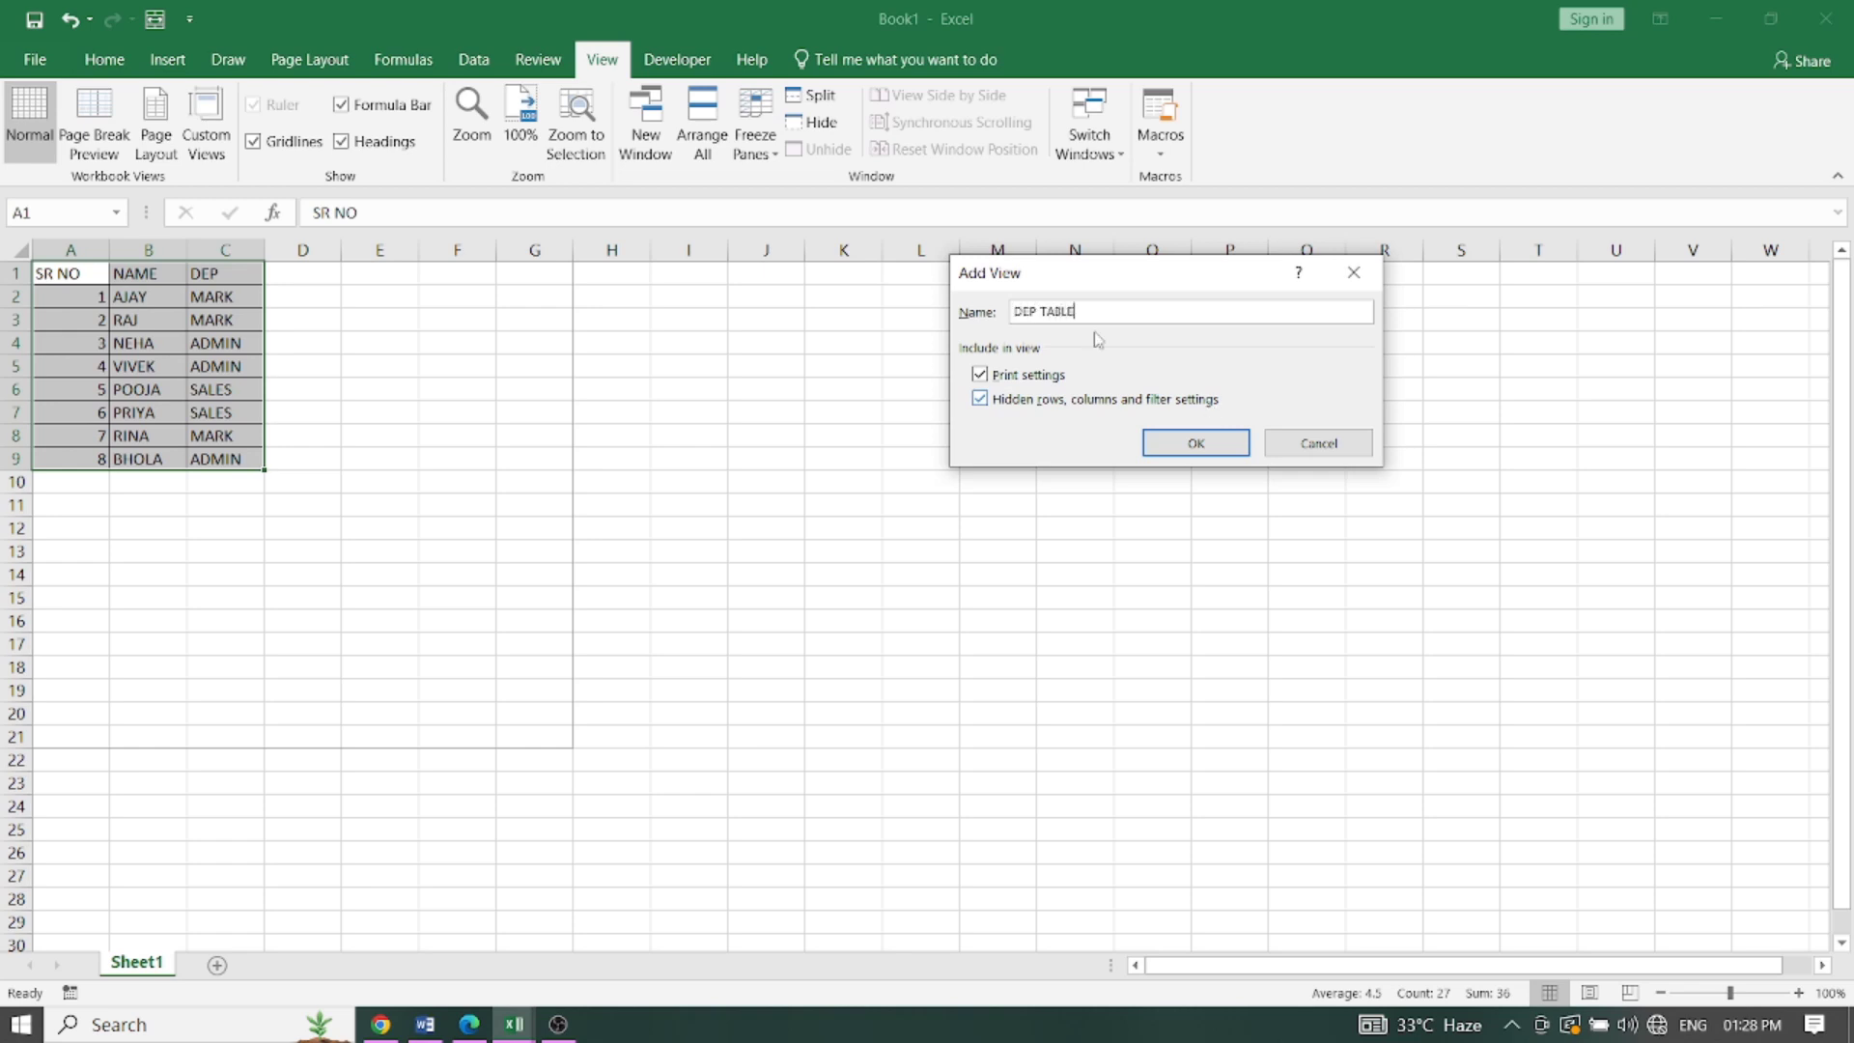
pyautogui.click(1183, 445)
pyautogui.click(673, 504)
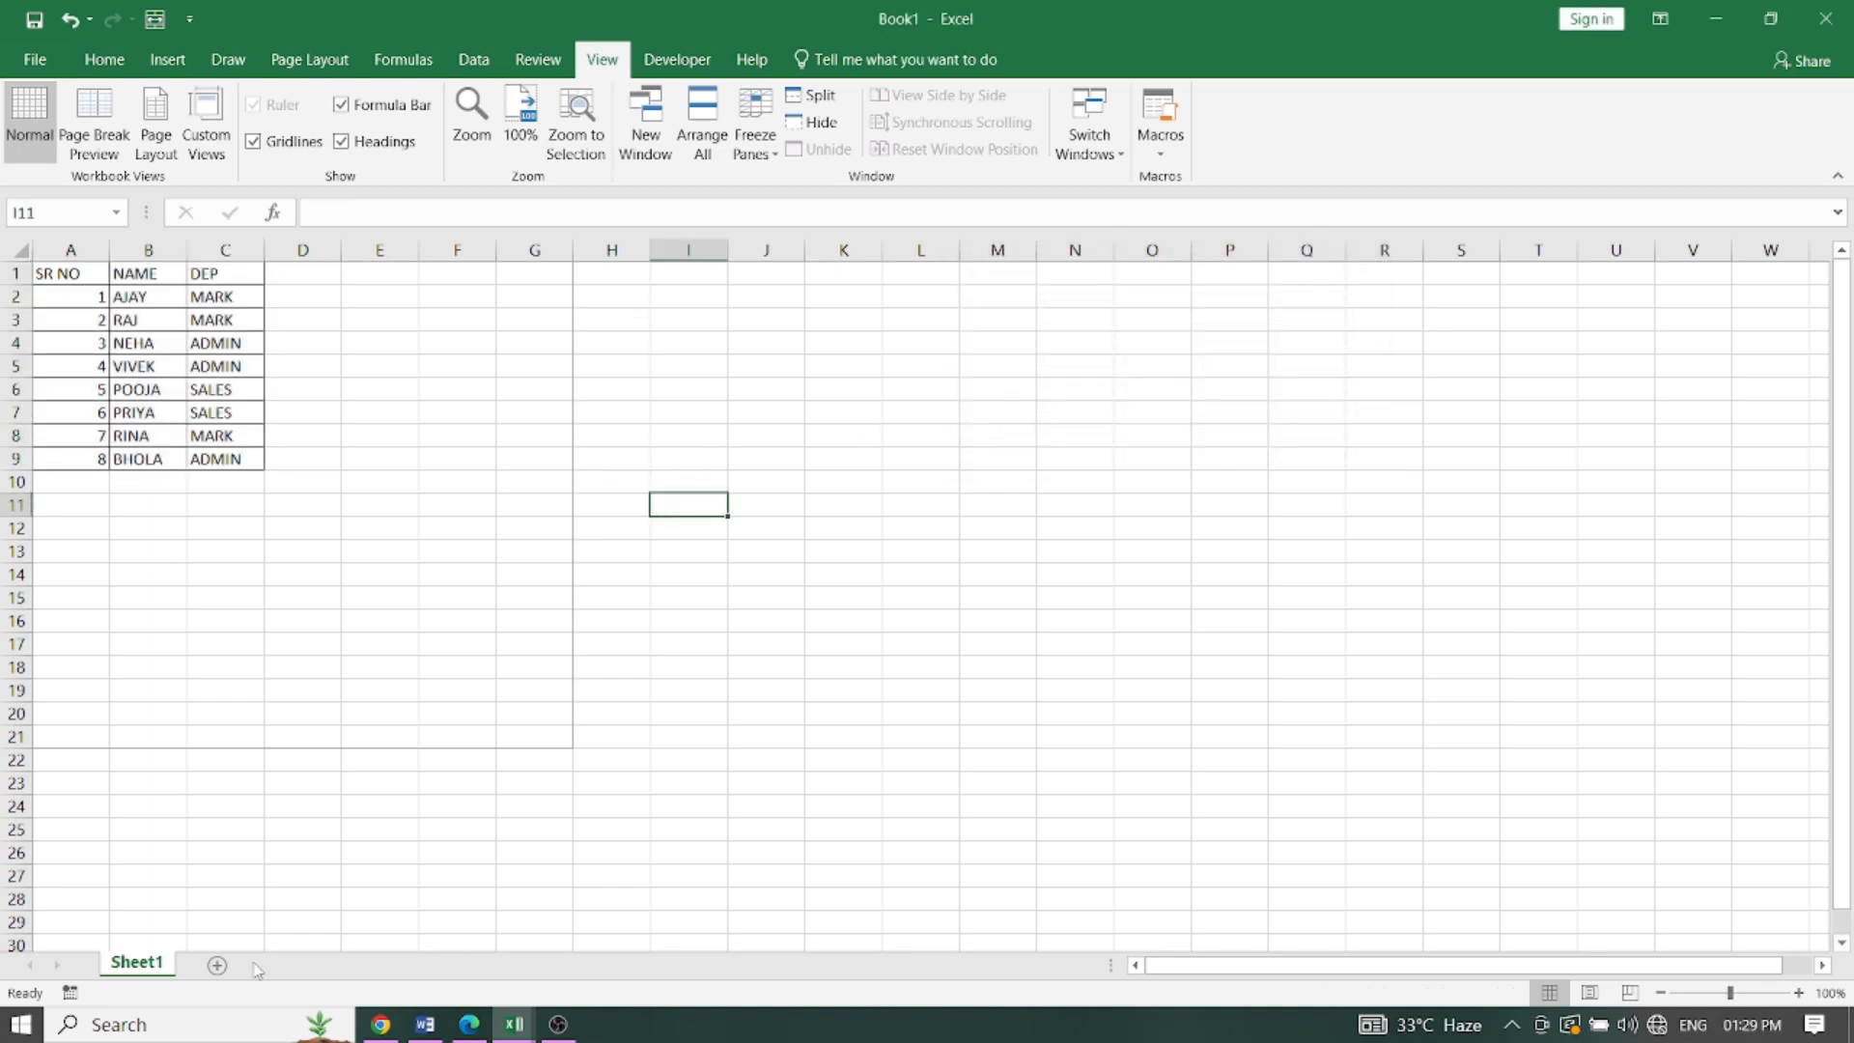
# Step: Add a new Sheet2, apply the DEP TABLE view, then return to Sheet2
pyautogui.click(216, 965)
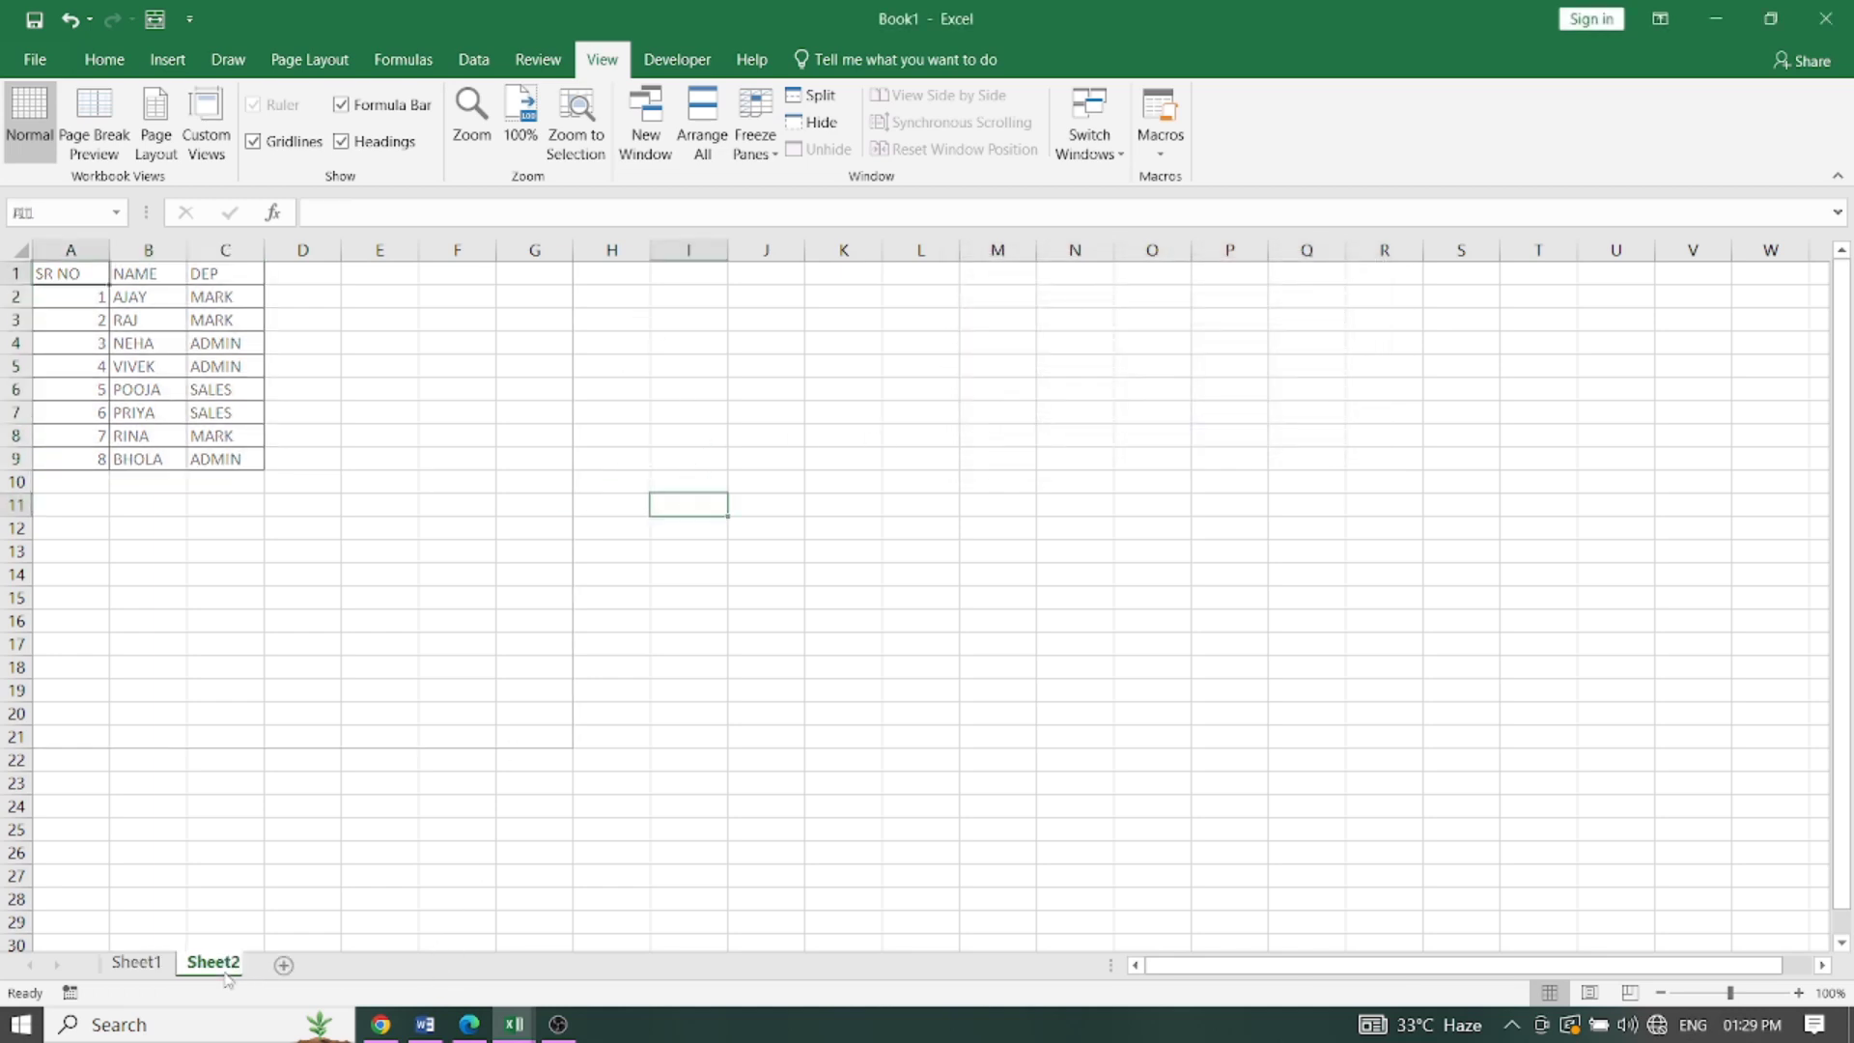
pyautogui.click(202, 159)
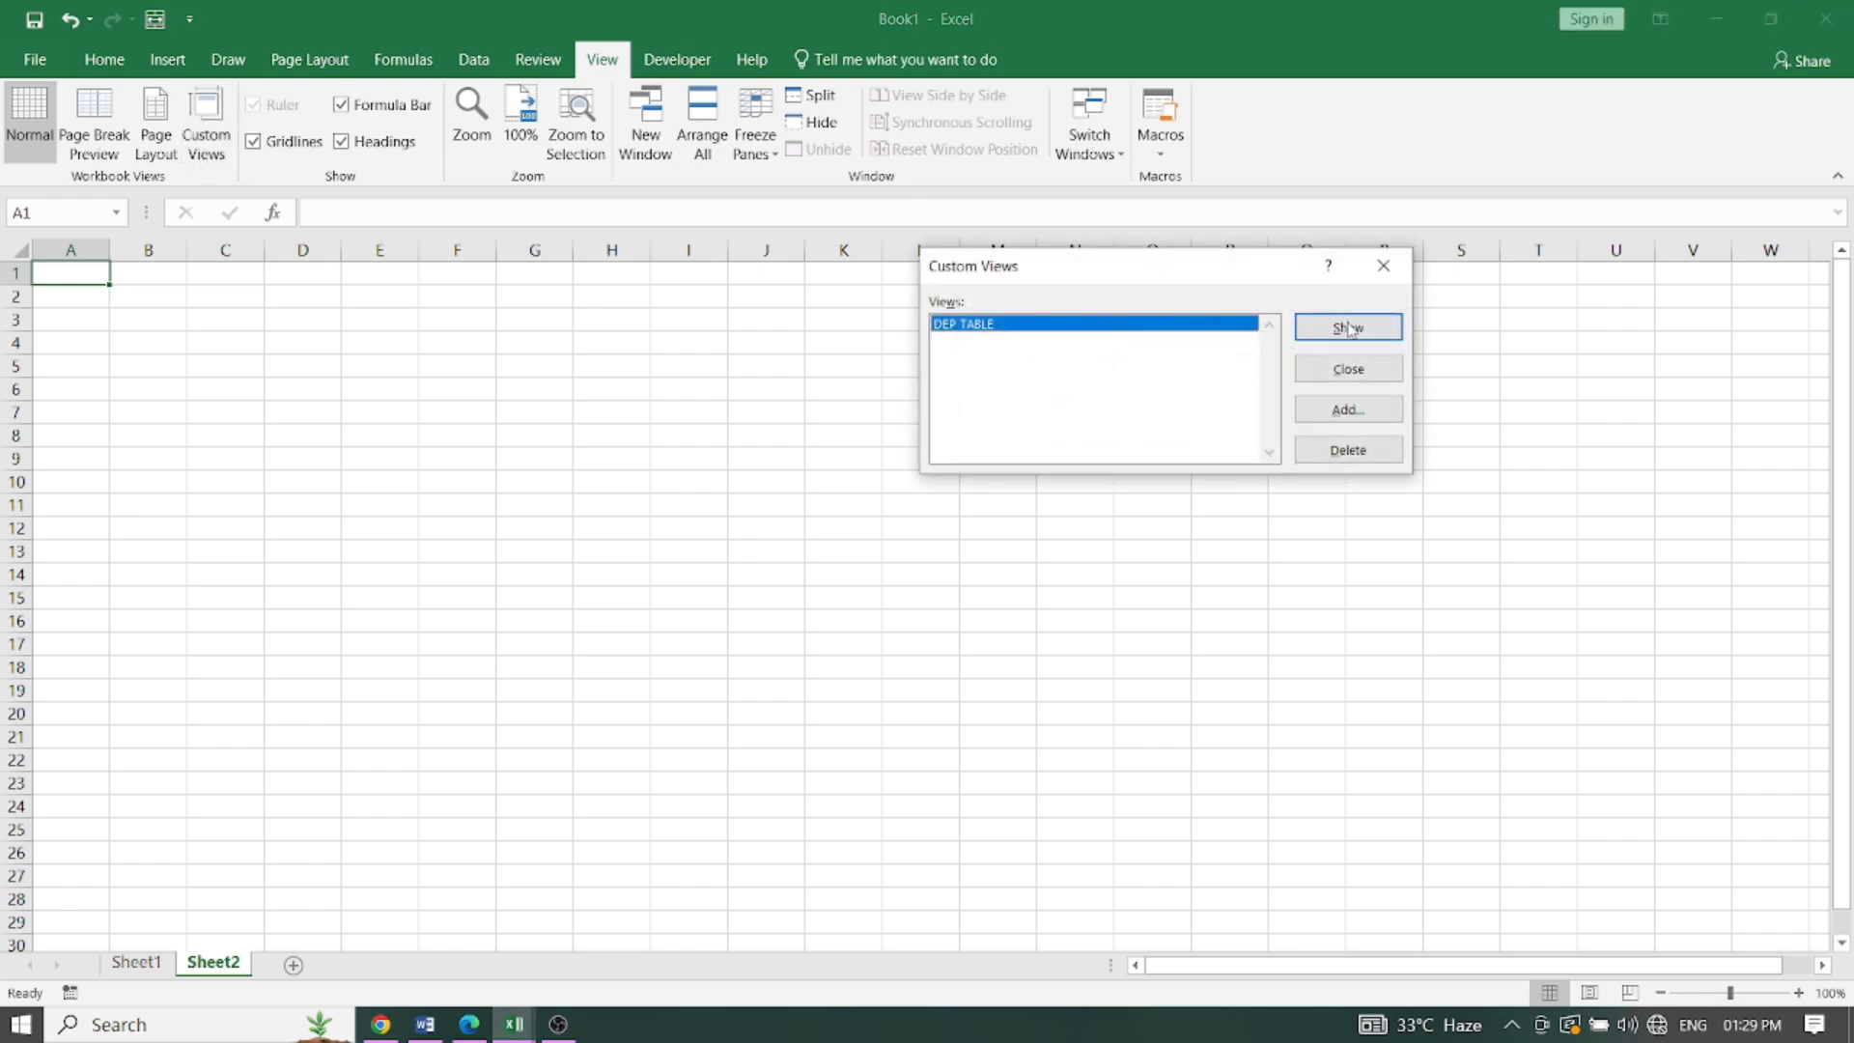
pyautogui.click(1349, 329)
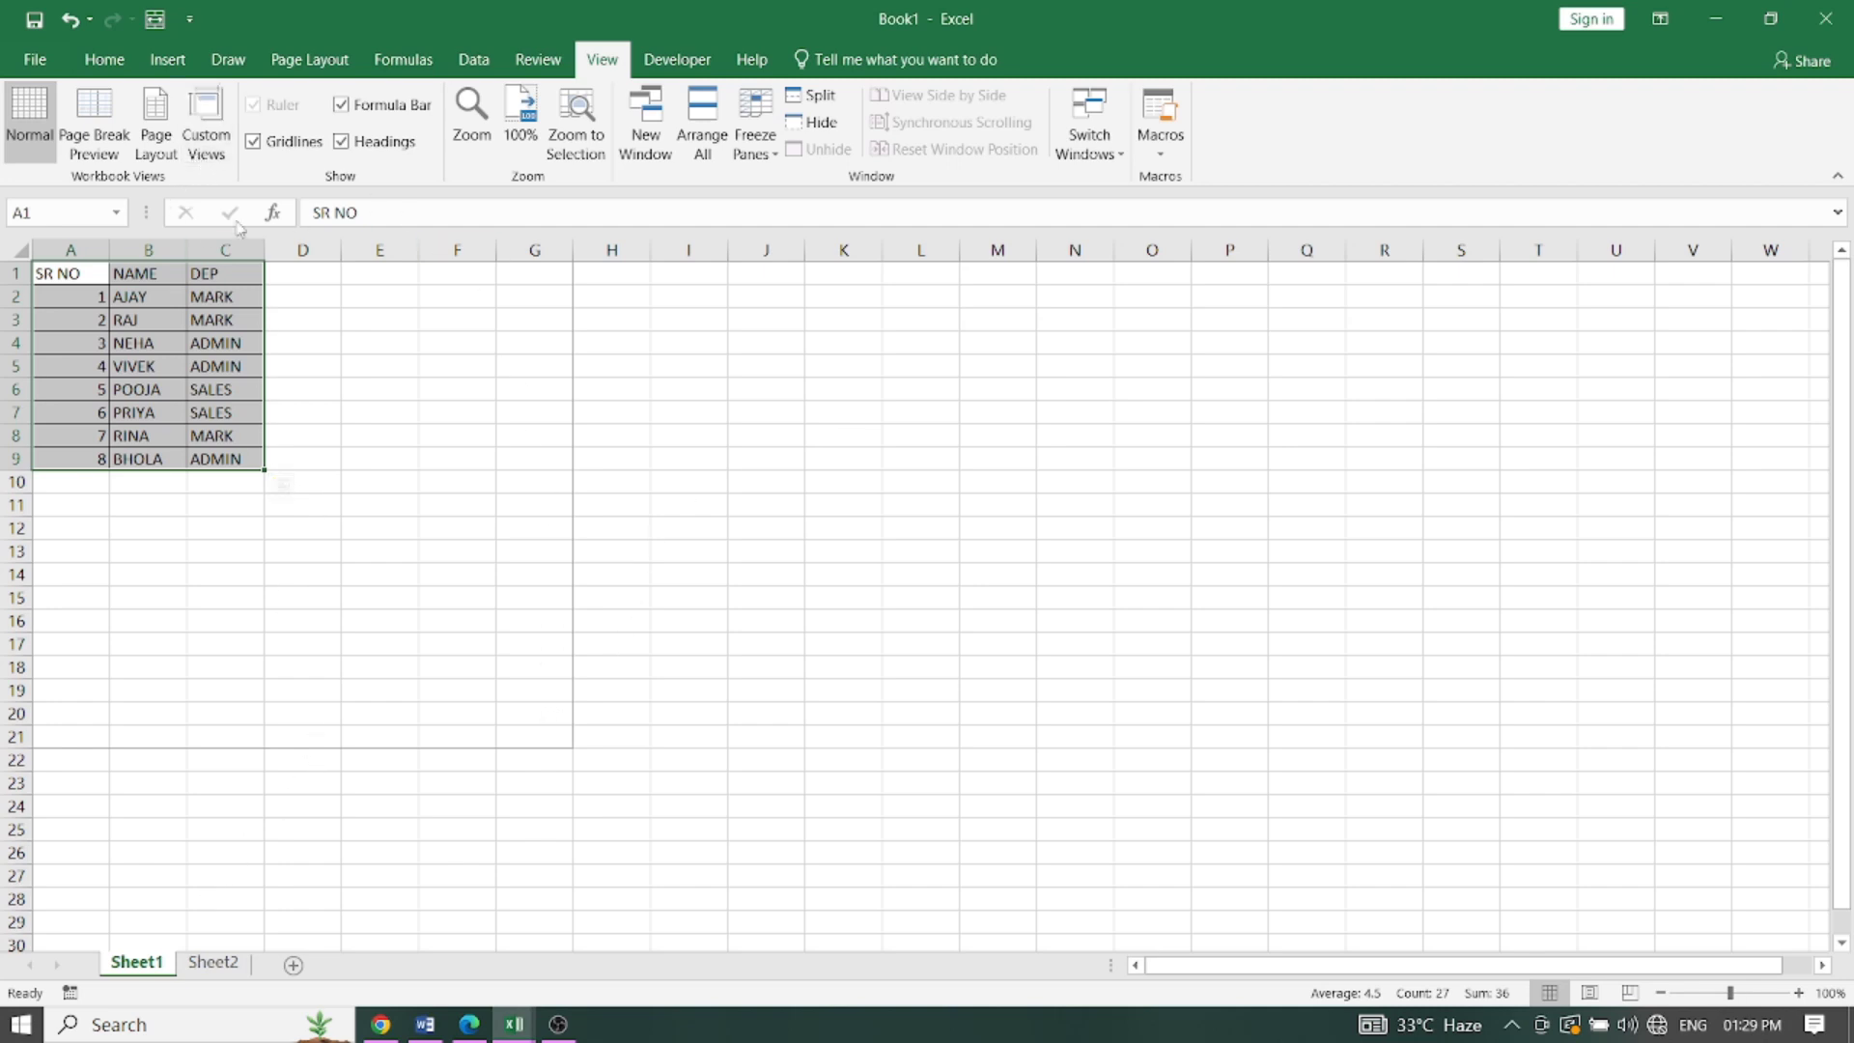
pyautogui.click(215, 962)
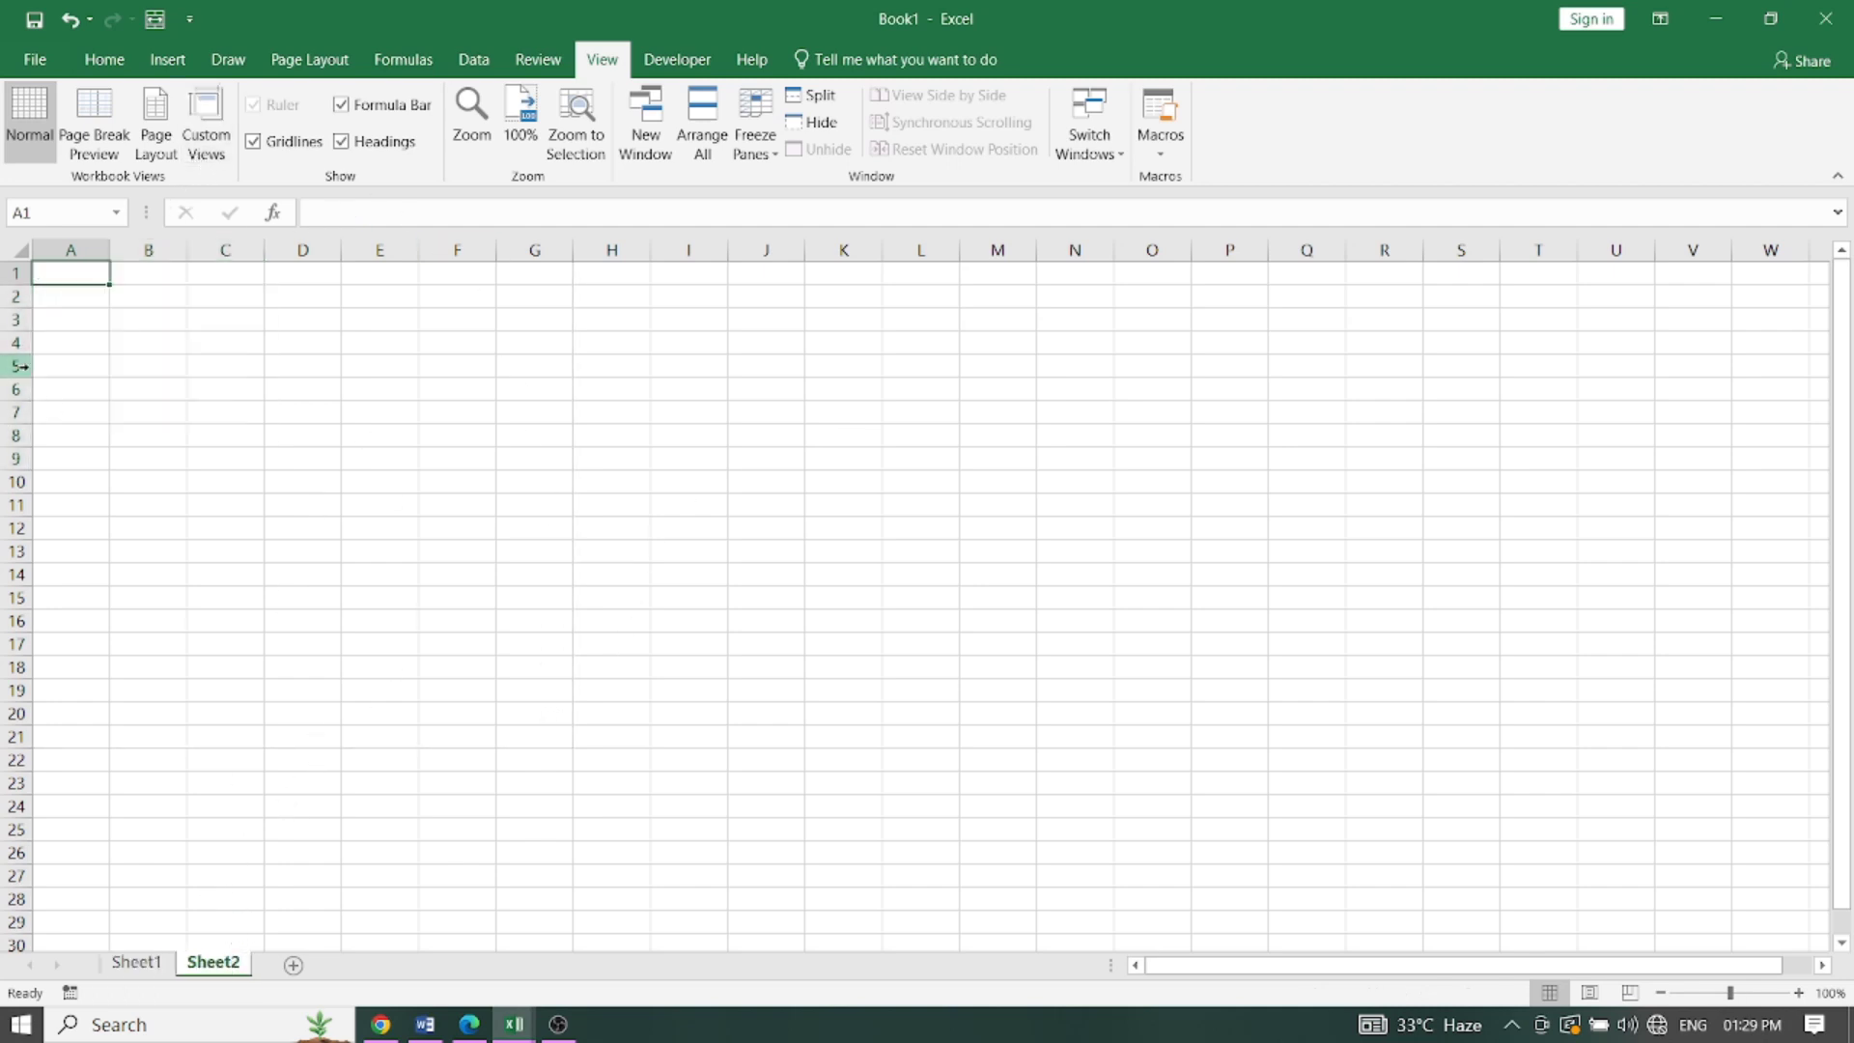
pyautogui.click(136, 963)
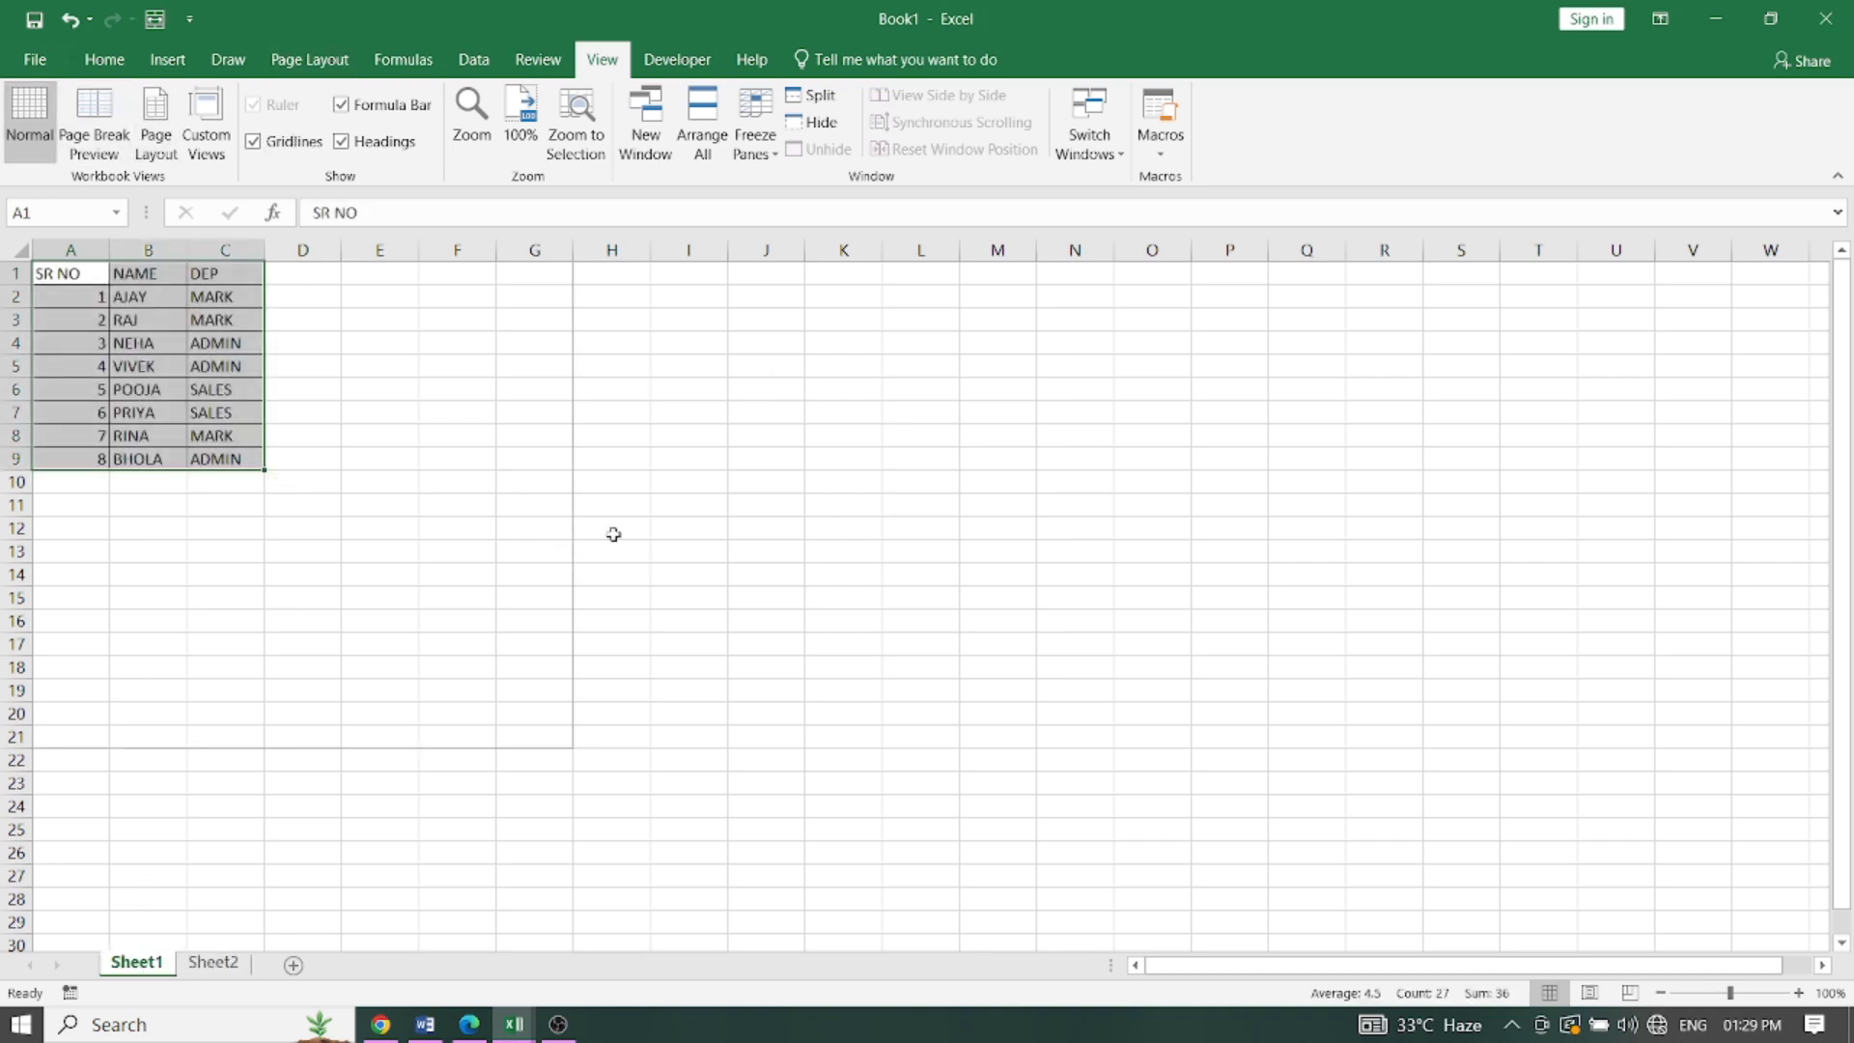
pyautogui.click(253, 142)
pyautogui.click(253, 142)
pyautogui.click(342, 105)
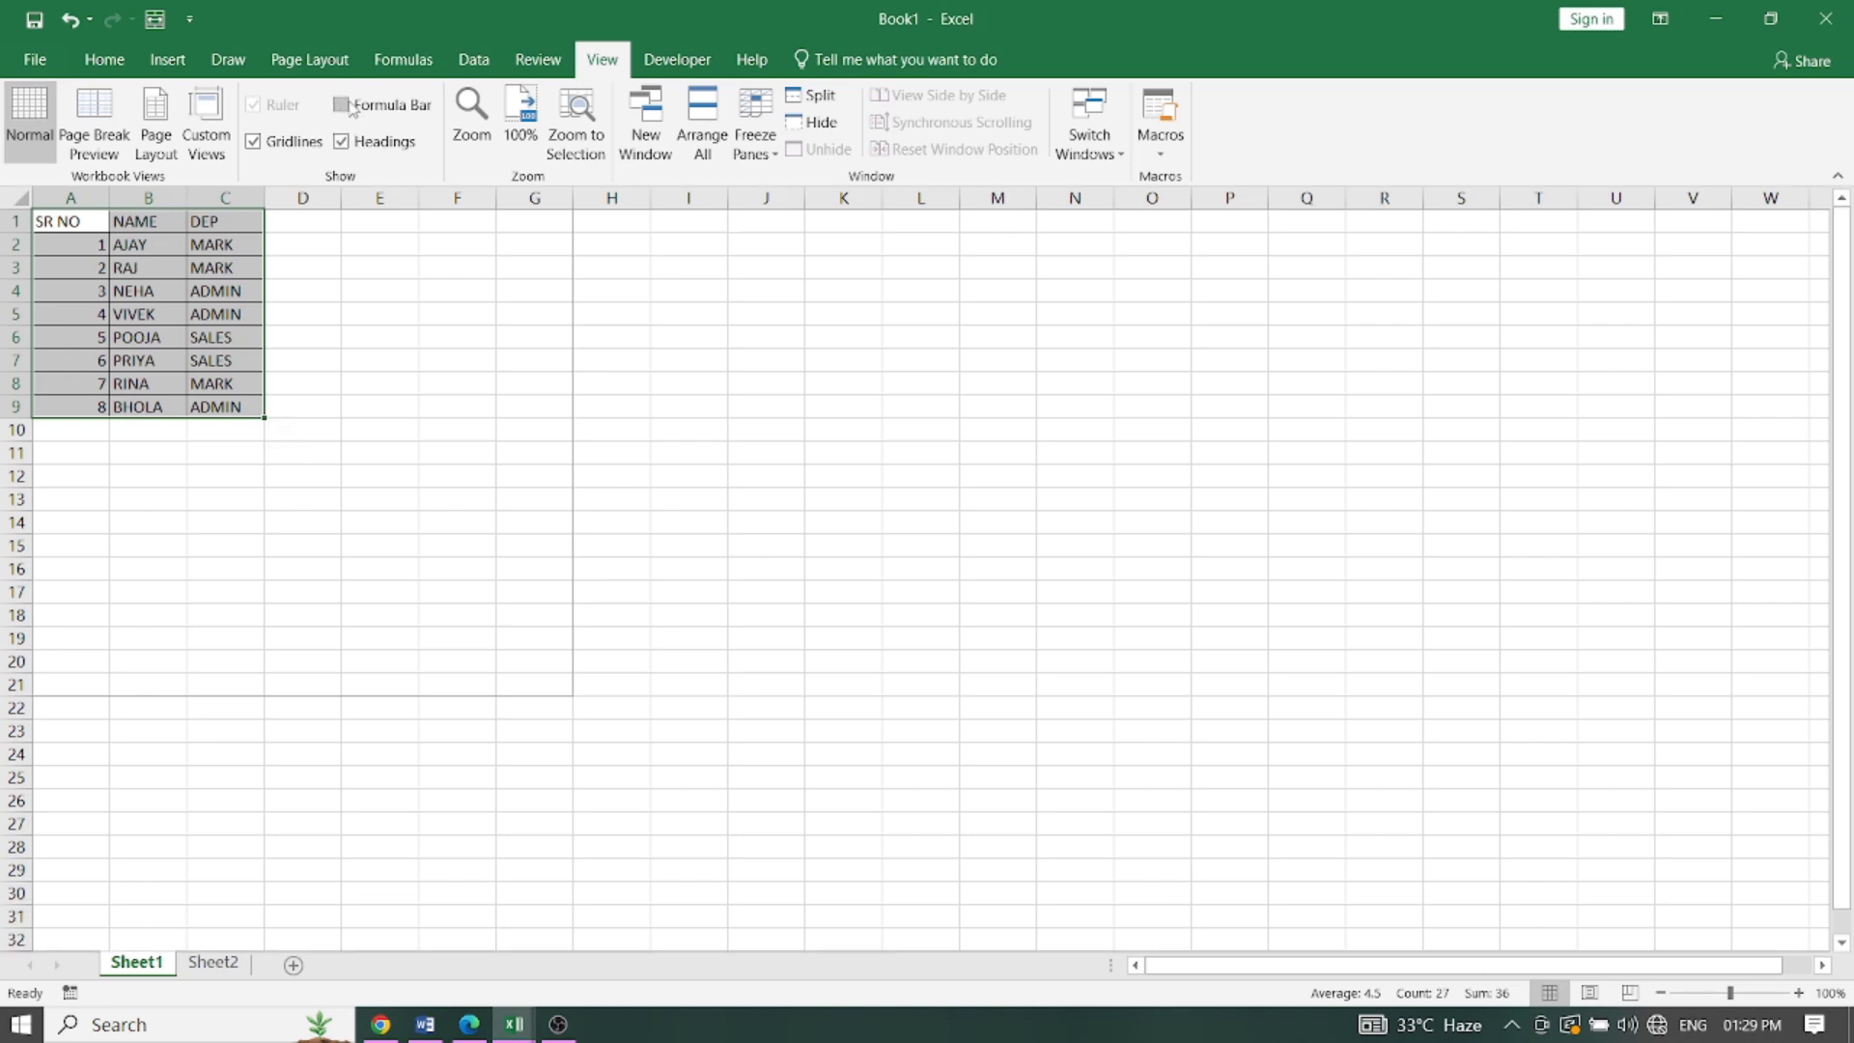
pyautogui.click(343, 105)
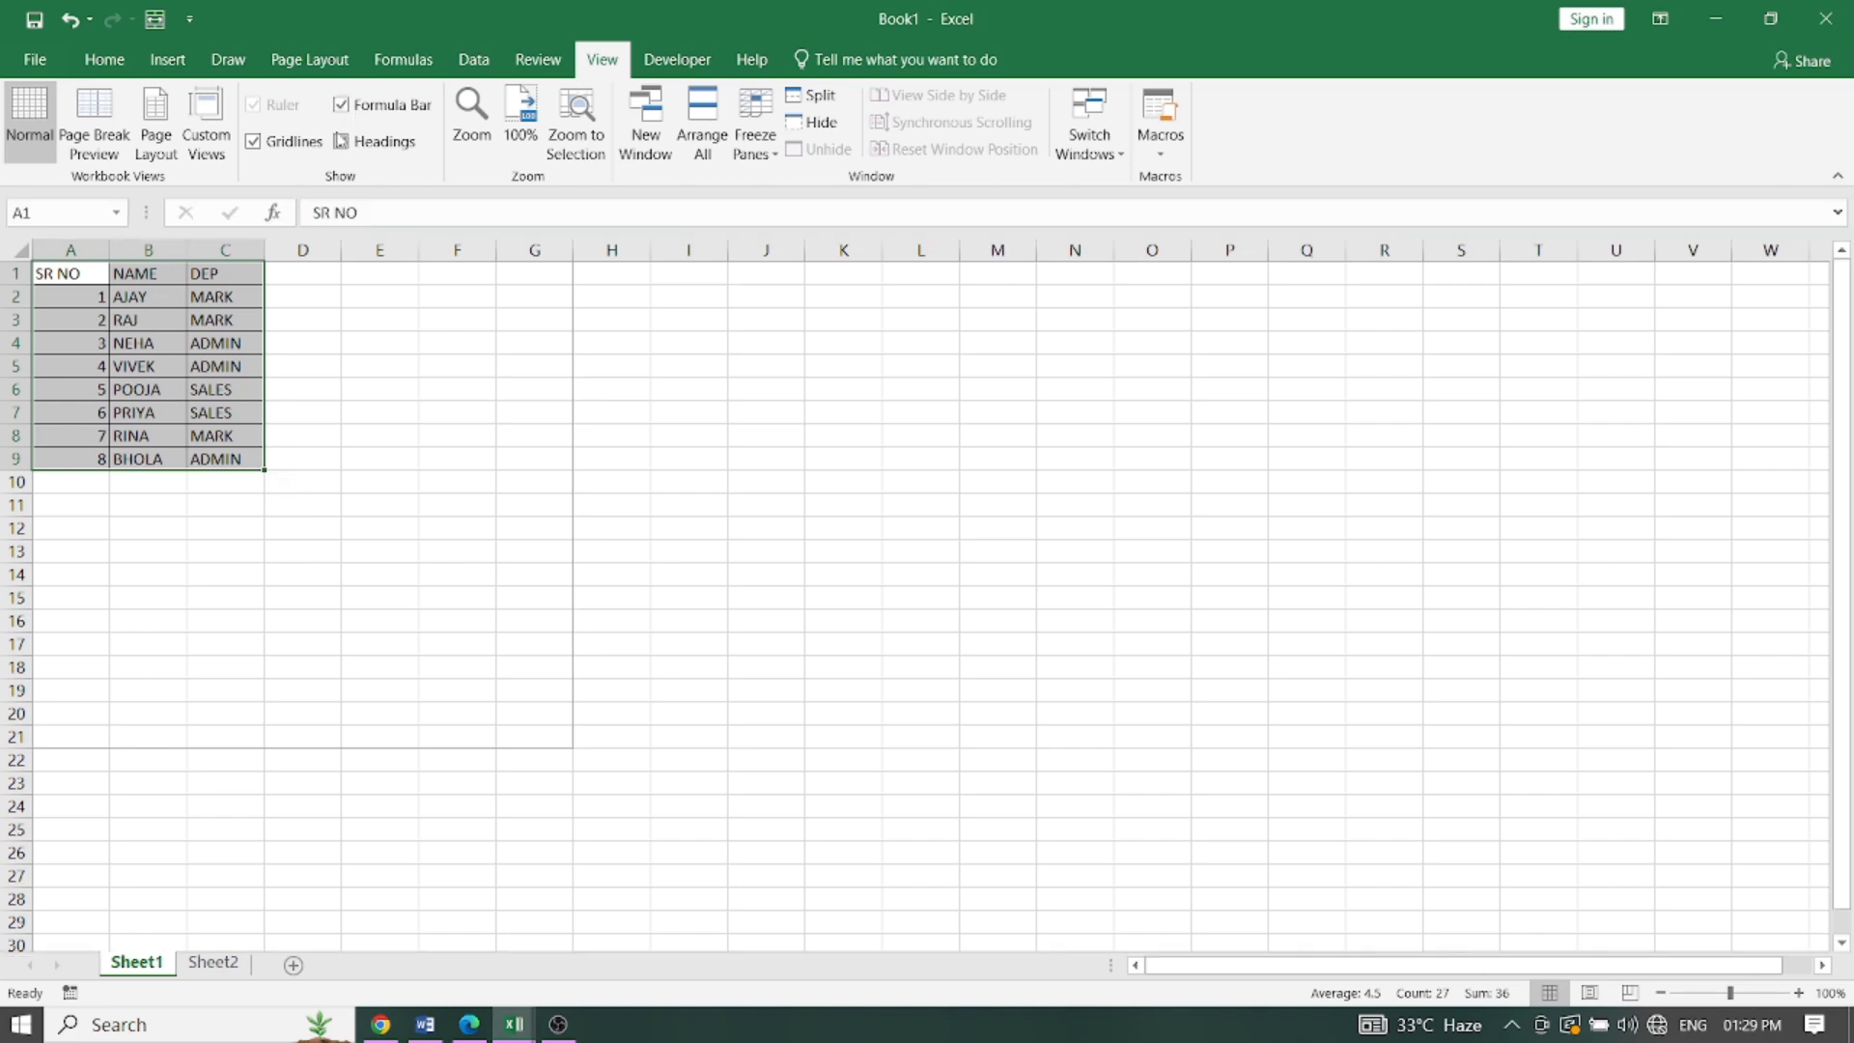
pyautogui.click(343, 142)
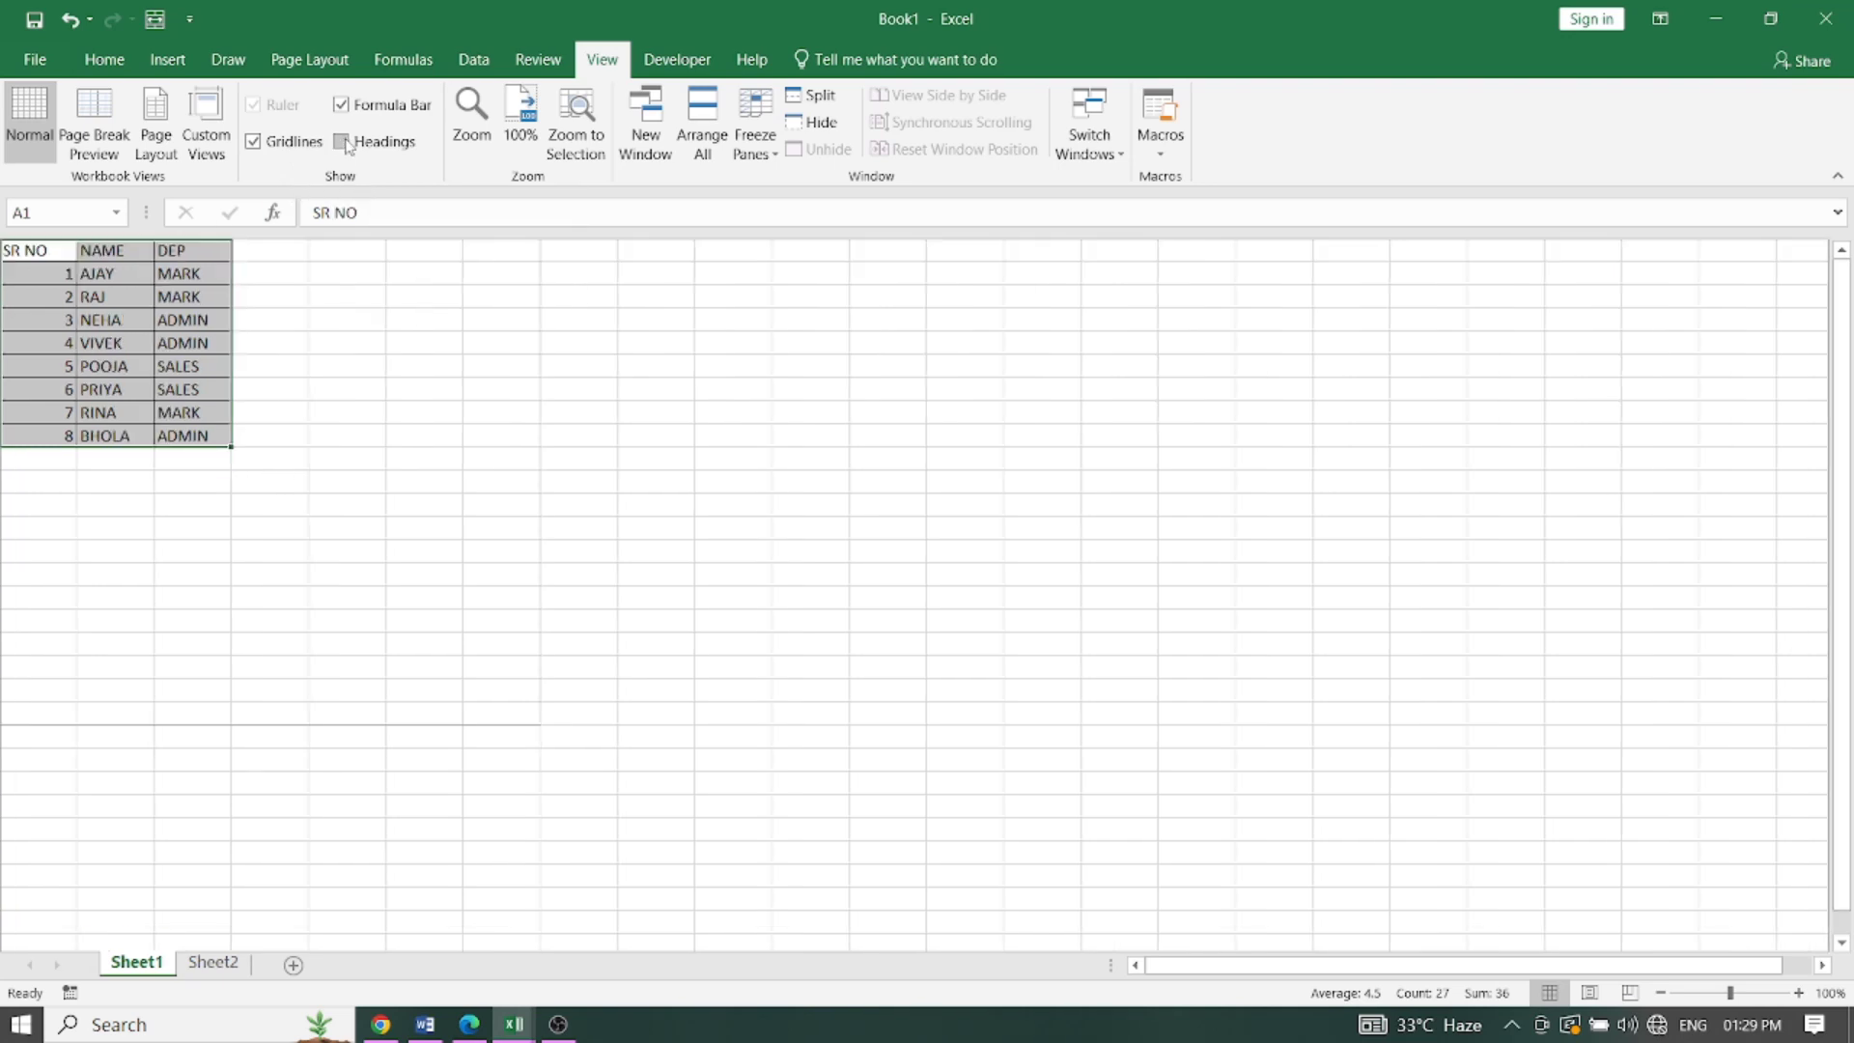
pyautogui.click(343, 142)
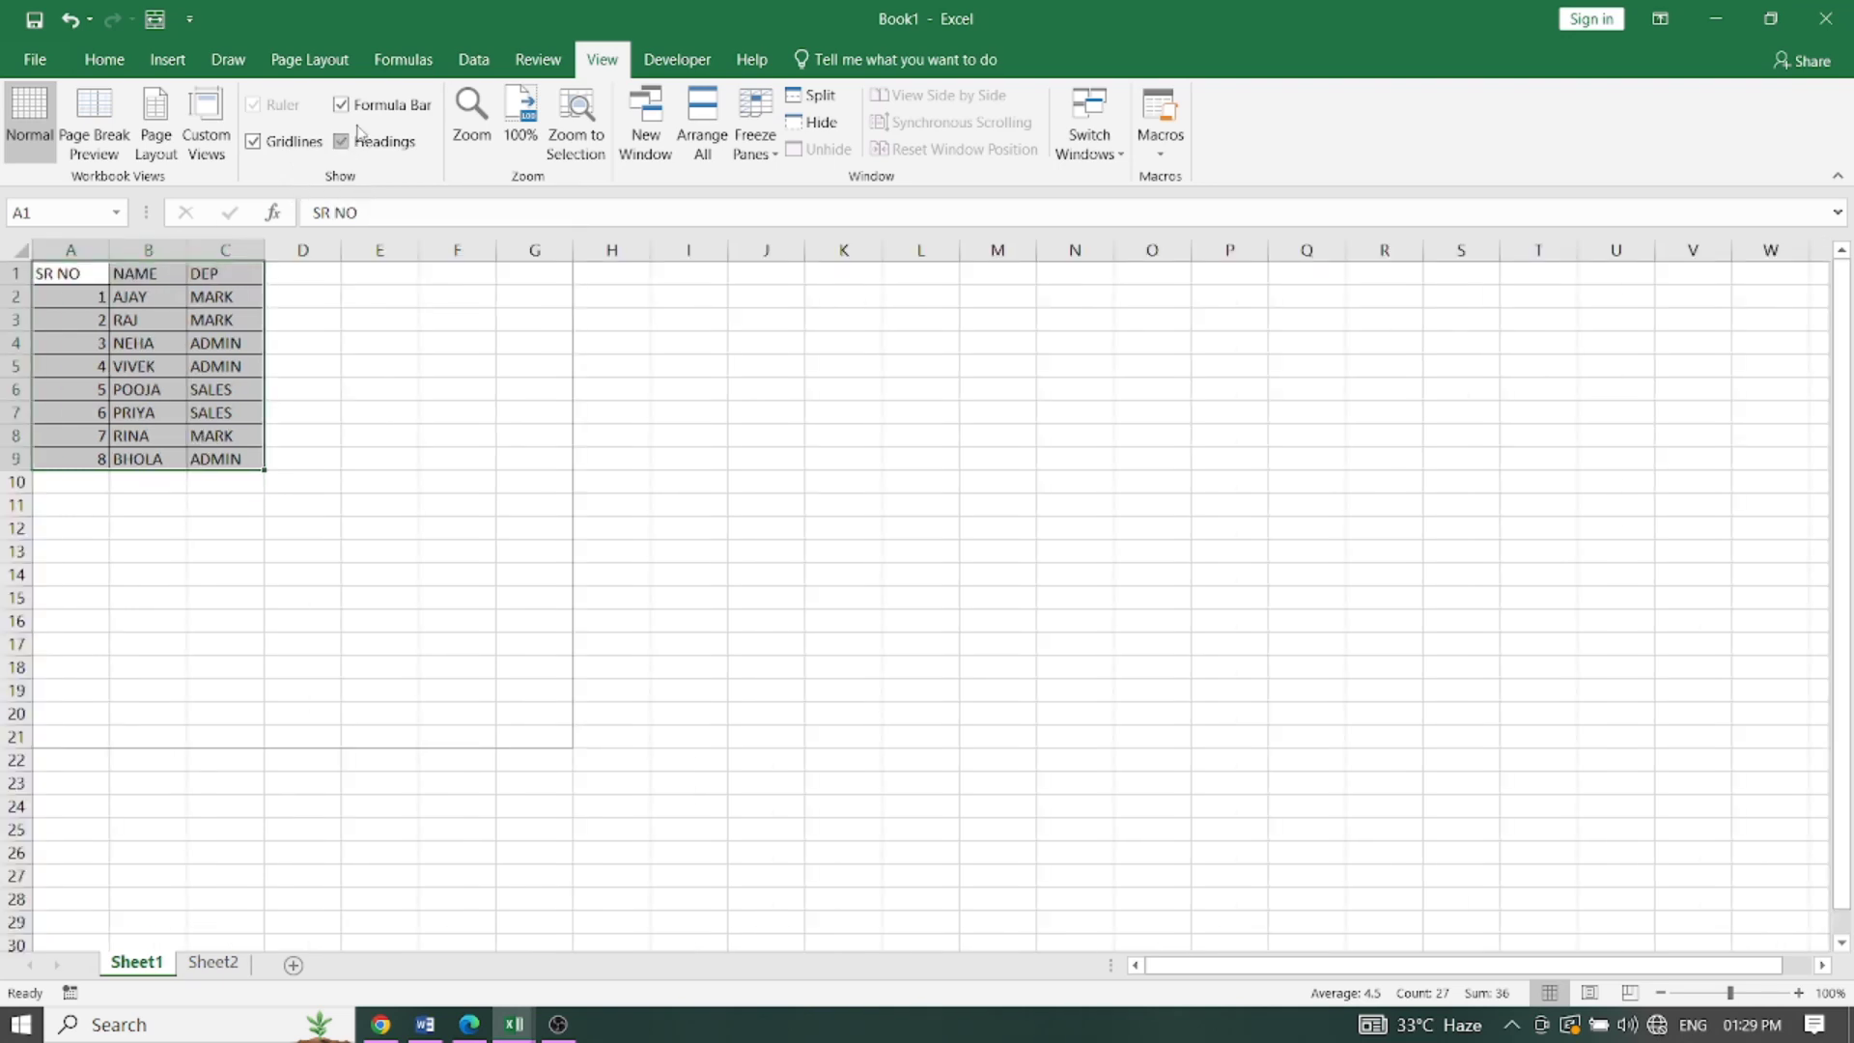
pyautogui.click(344, 107)
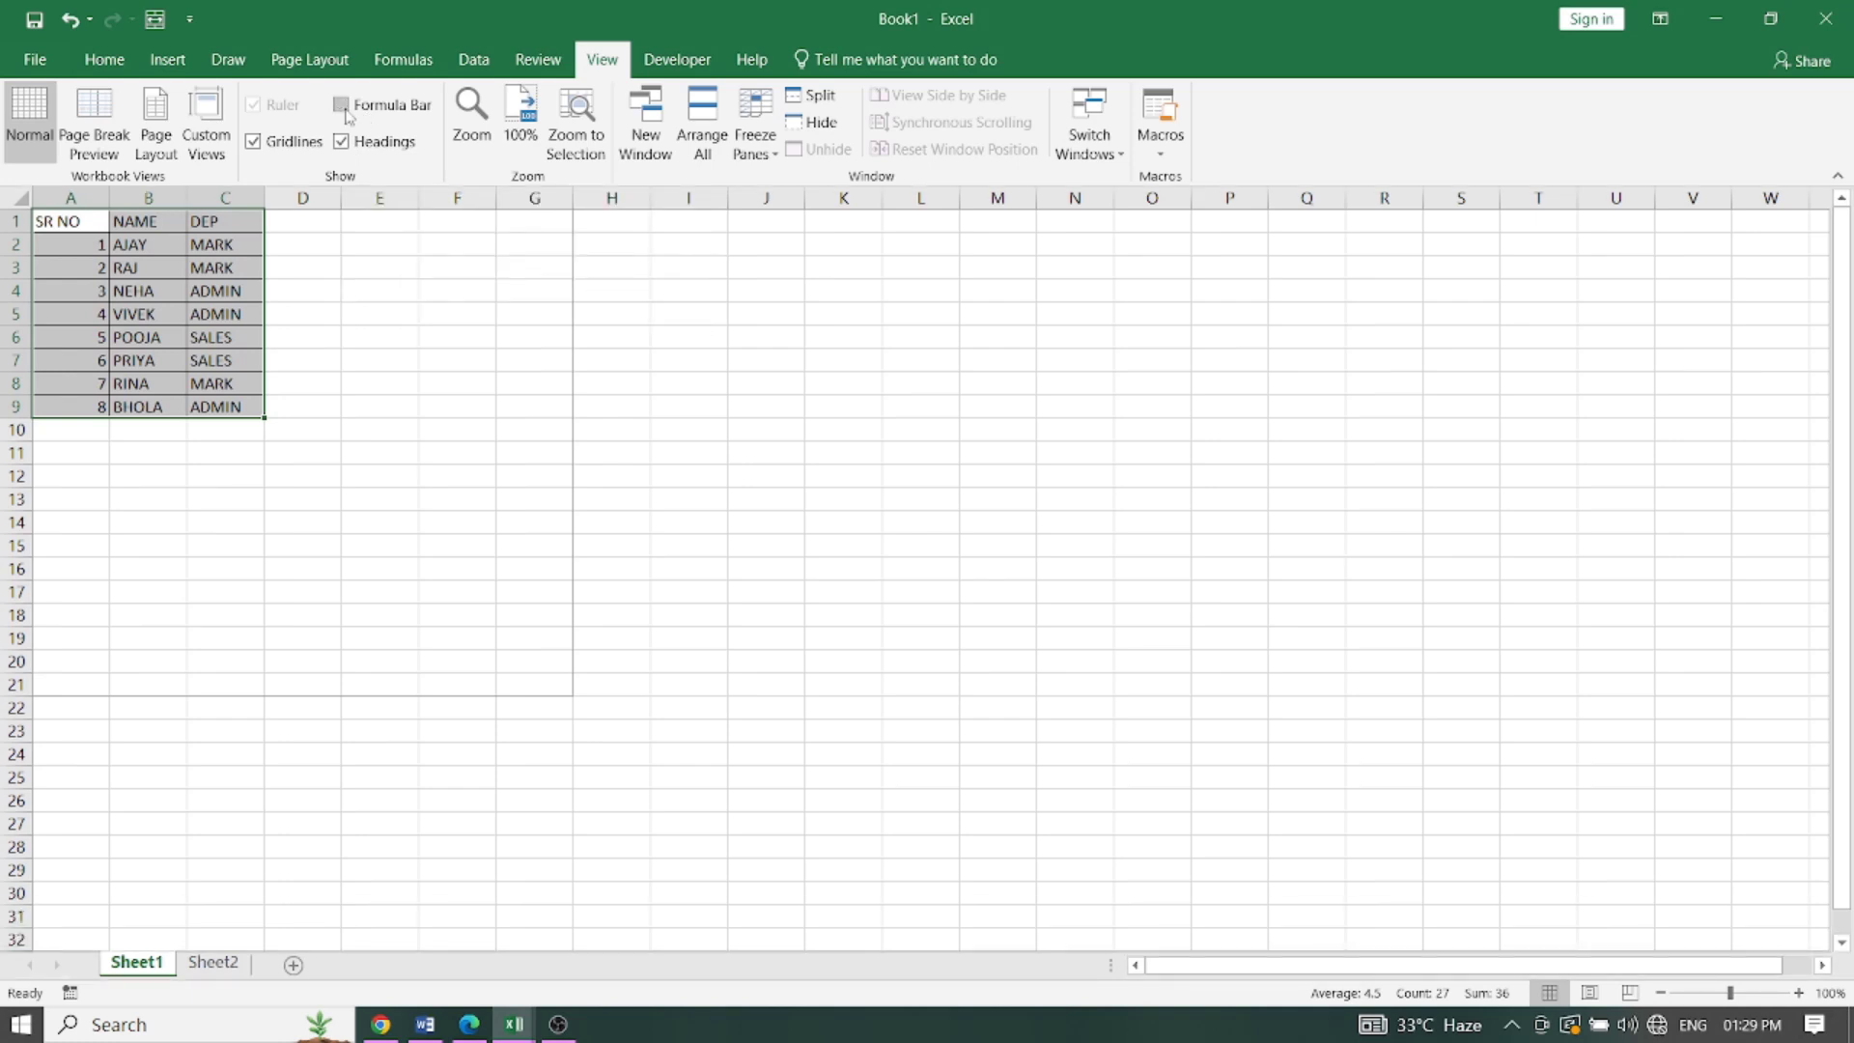
pyautogui.click(343, 107)
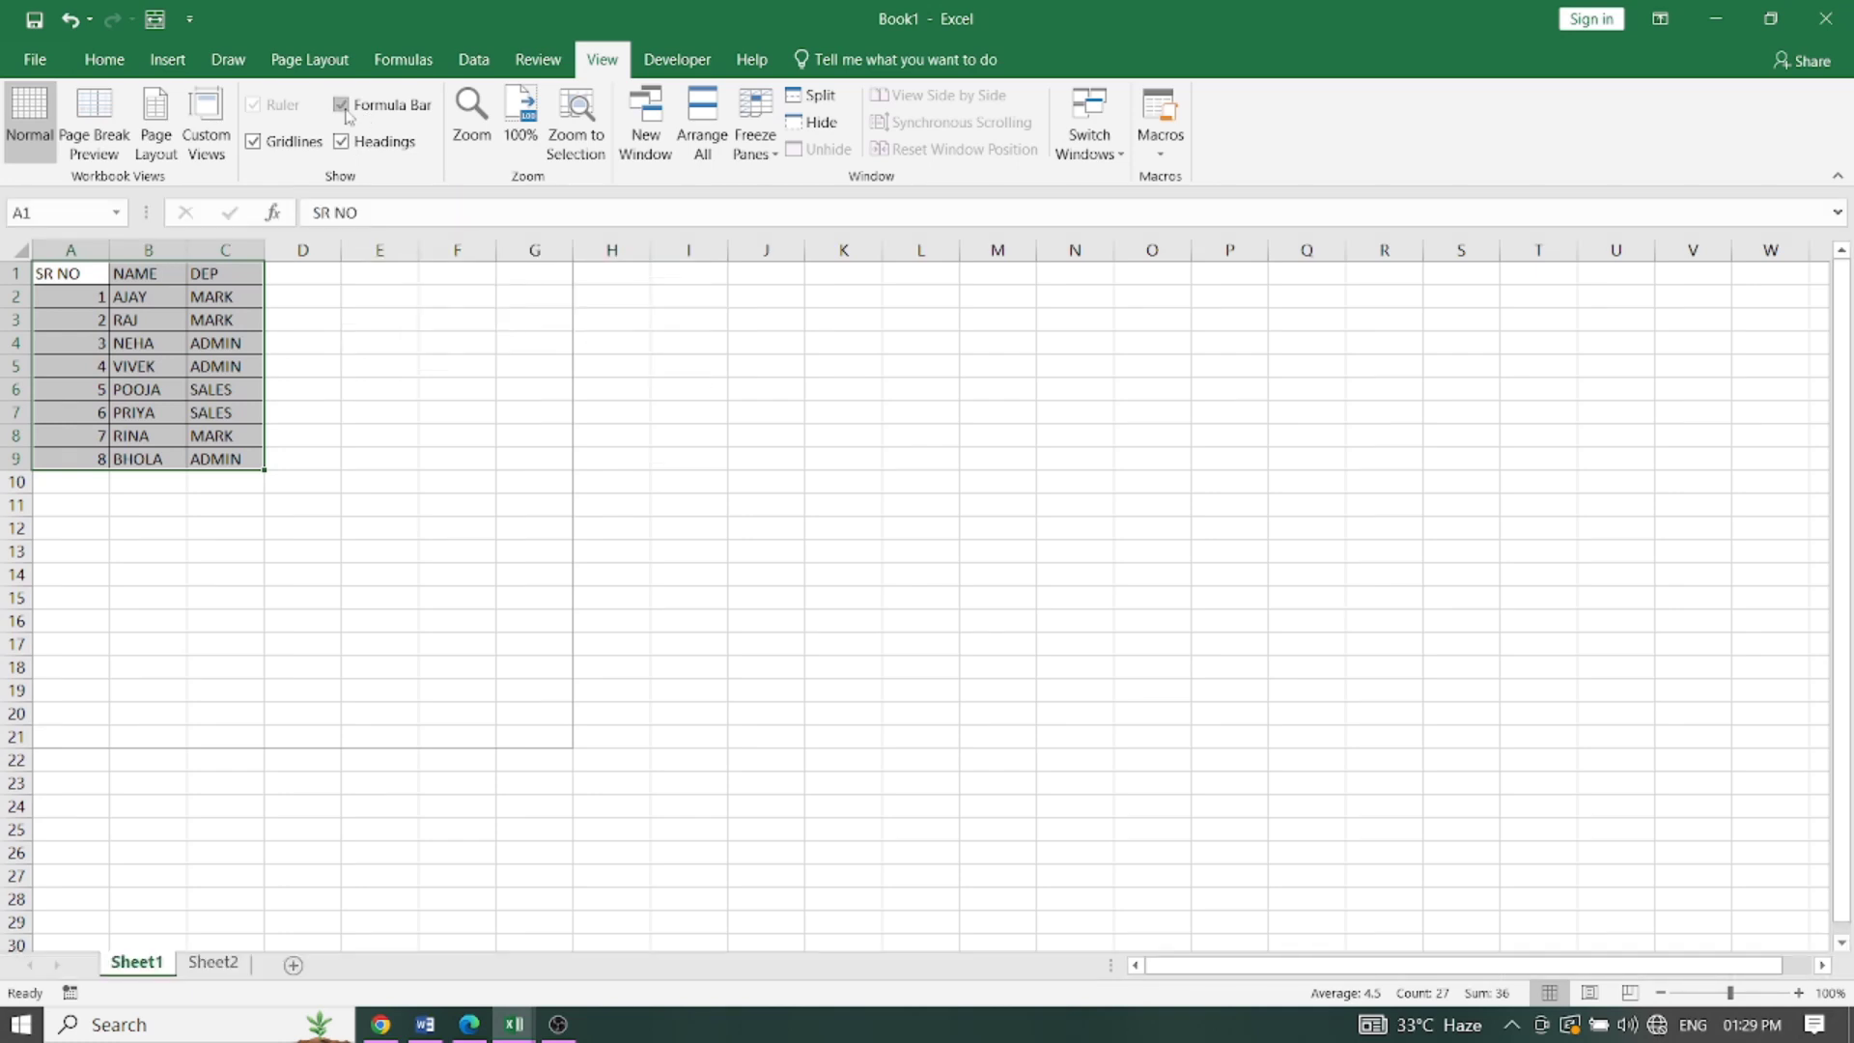
pyautogui.click(253, 143)
pyautogui.click(255, 143)
pyautogui.click(342, 143)
pyautogui.click(342, 143)
pyautogui.click(473, 115)
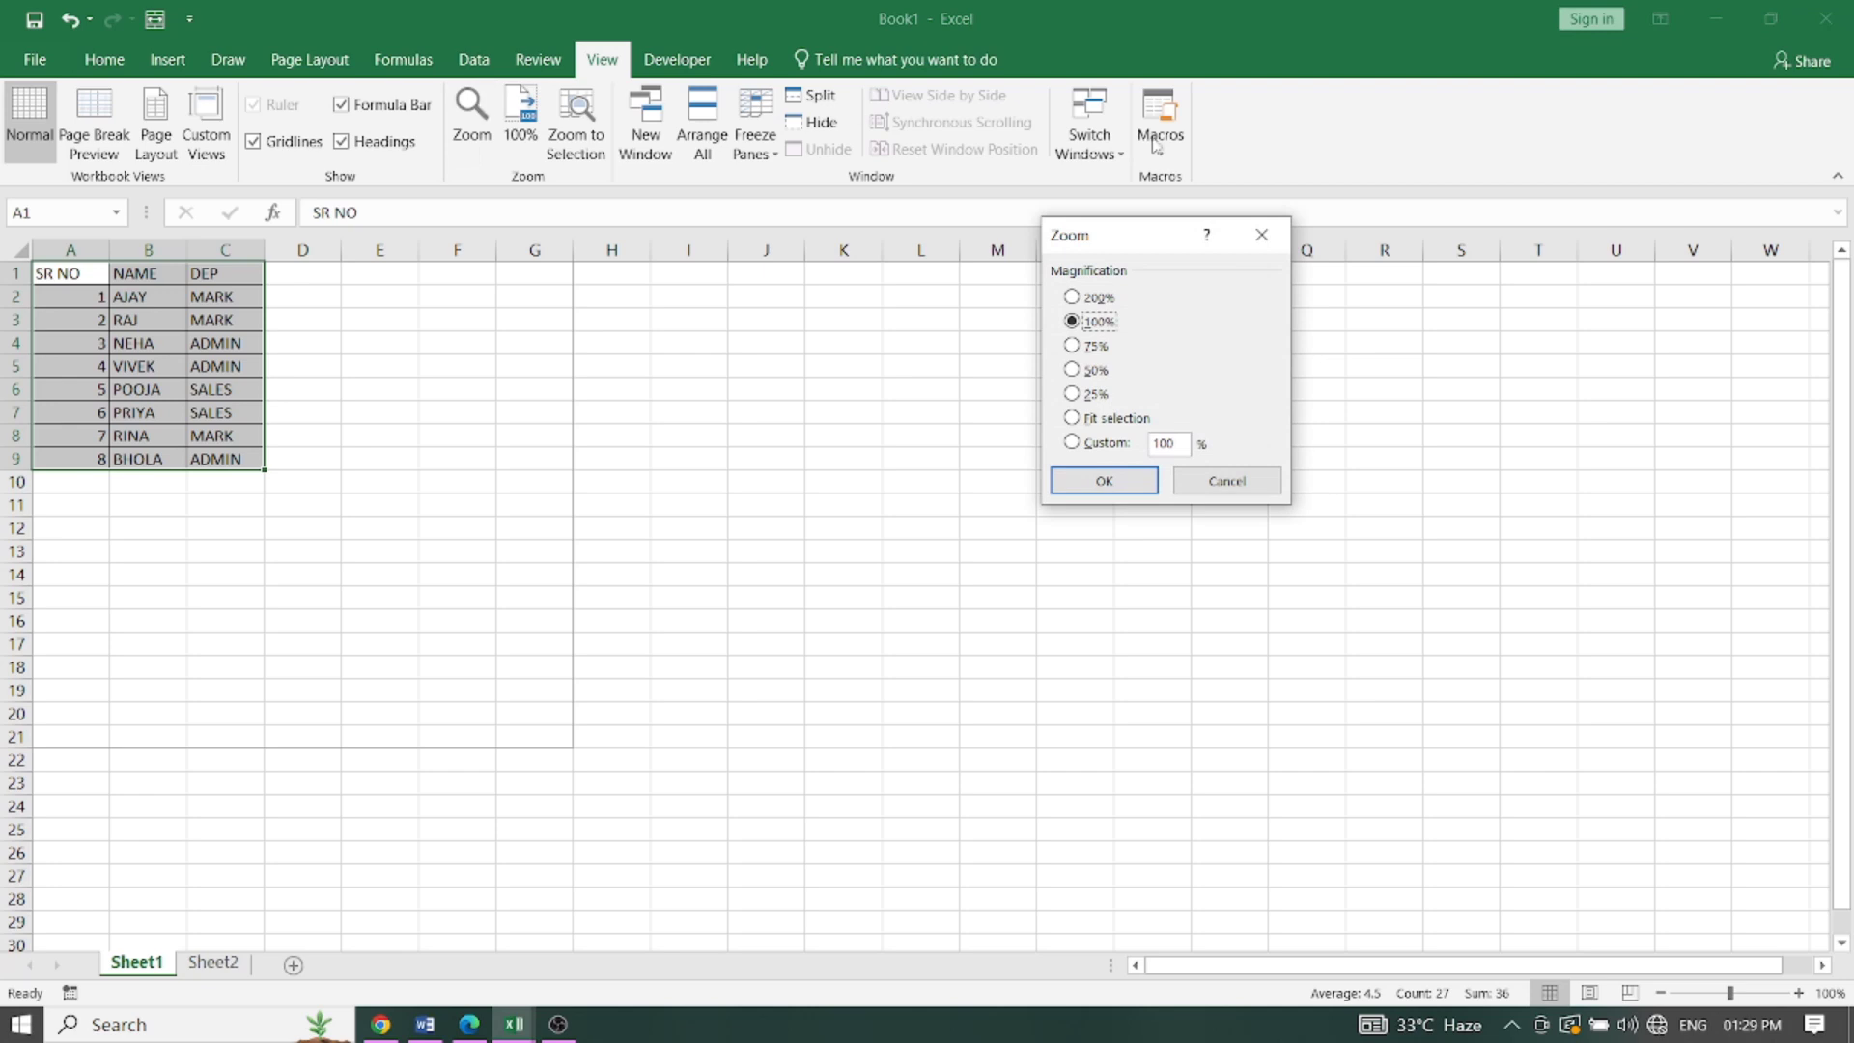
pyautogui.moveTo(1145, 218)
pyautogui.mouseDown()
pyautogui.moveTo(708, 207)
pyautogui.moveTo(513, 176)
pyautogui.mouseUp()
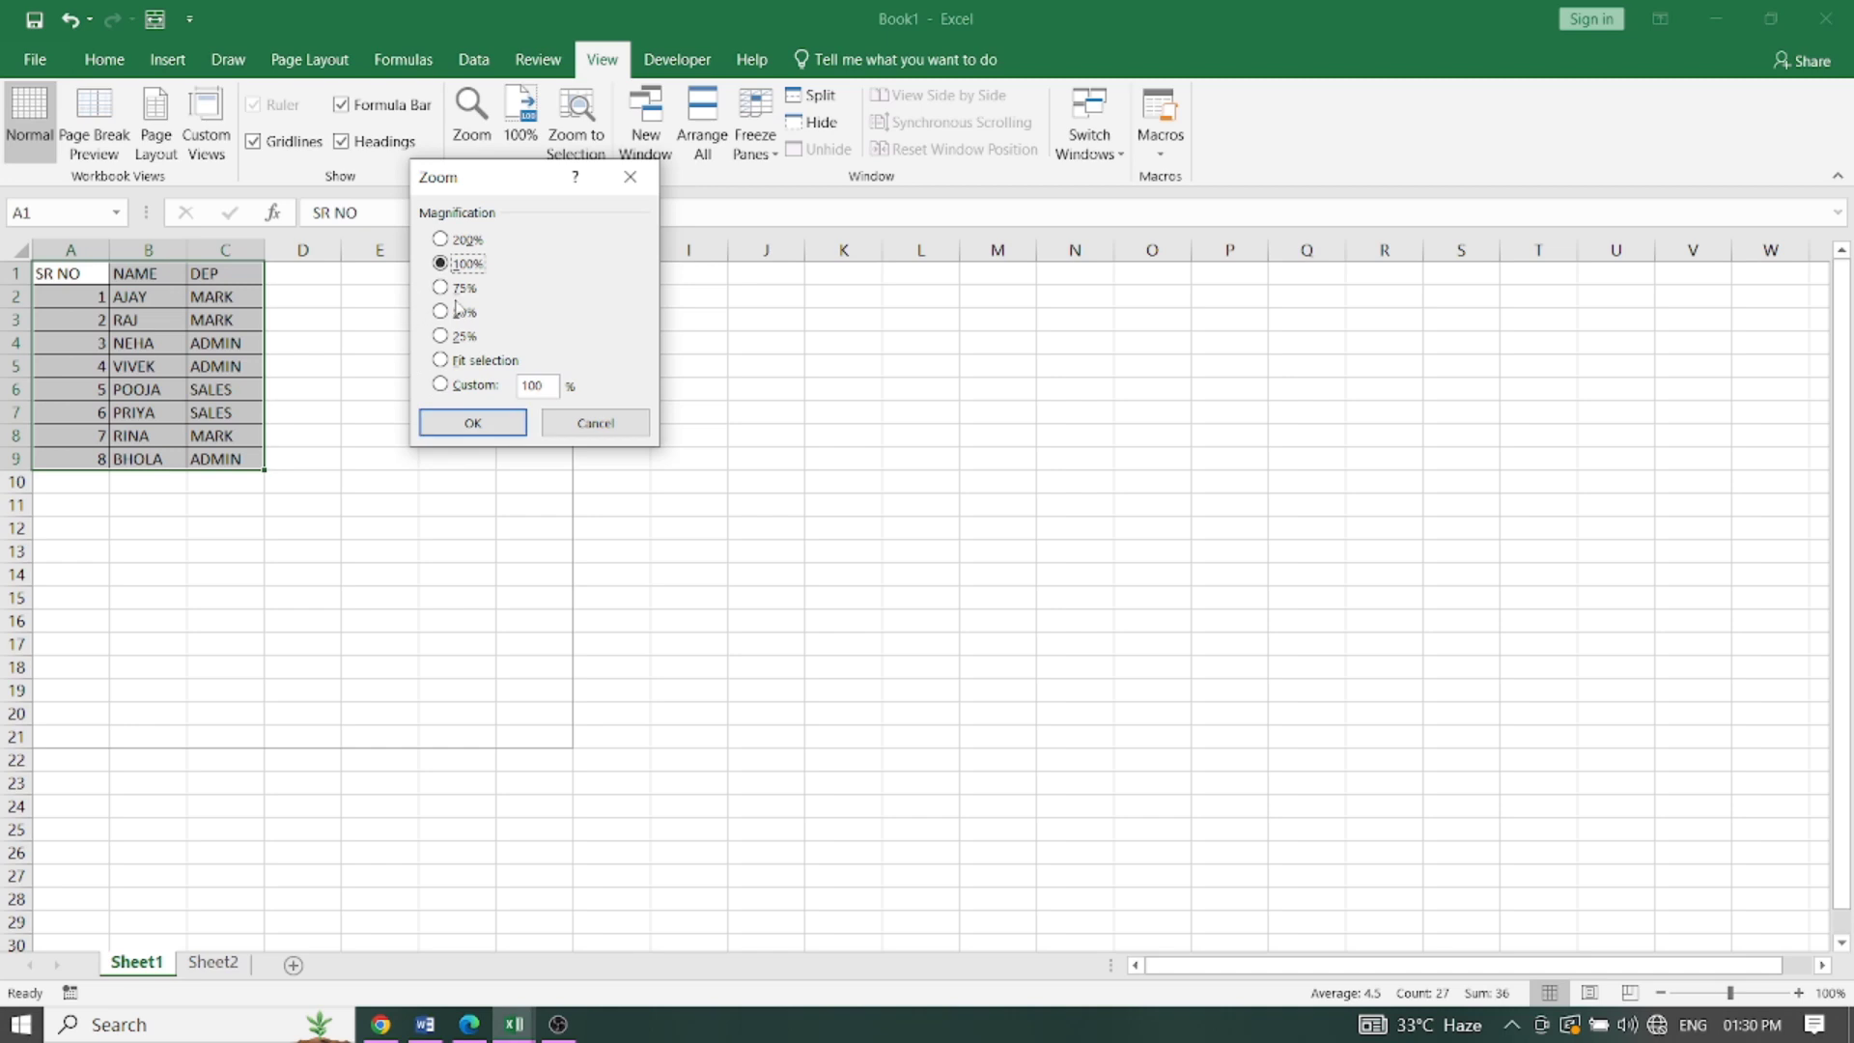
pyautogui.click(440, 287)
pyautogui.click(473, 423)
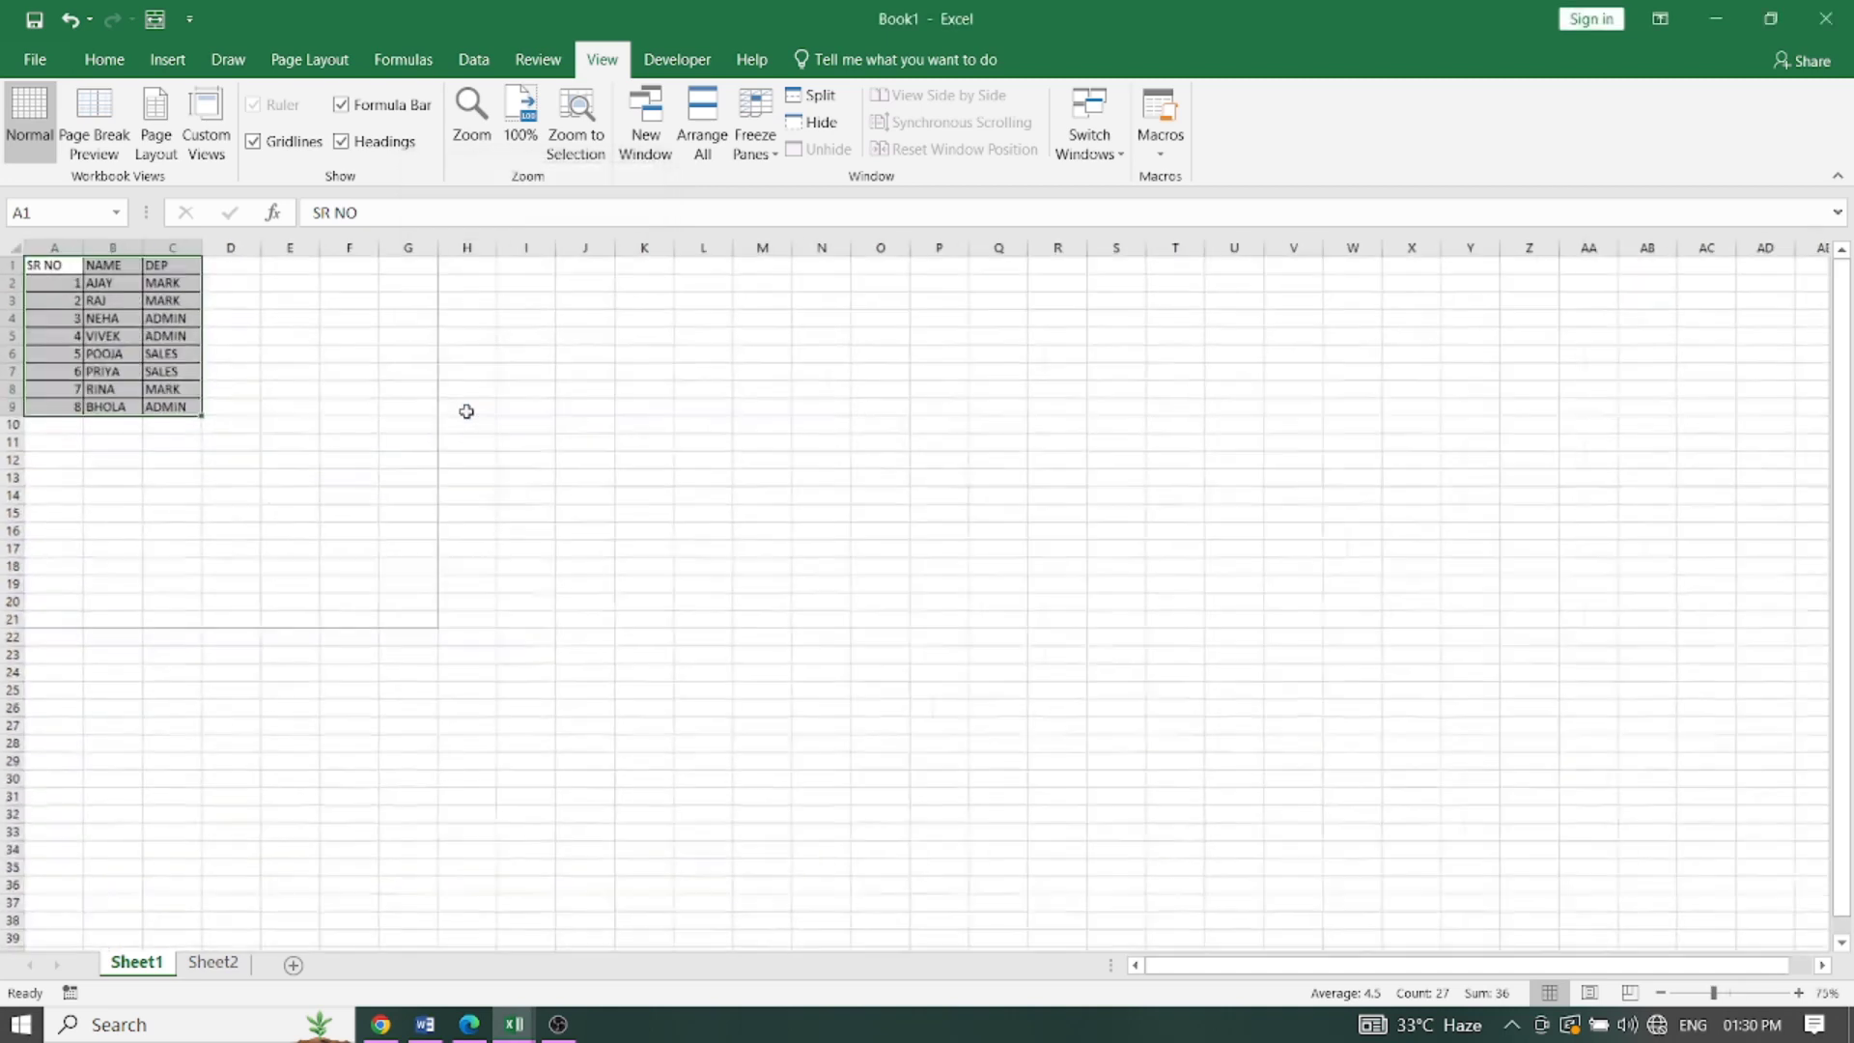
pyautogui.click(471, 121)
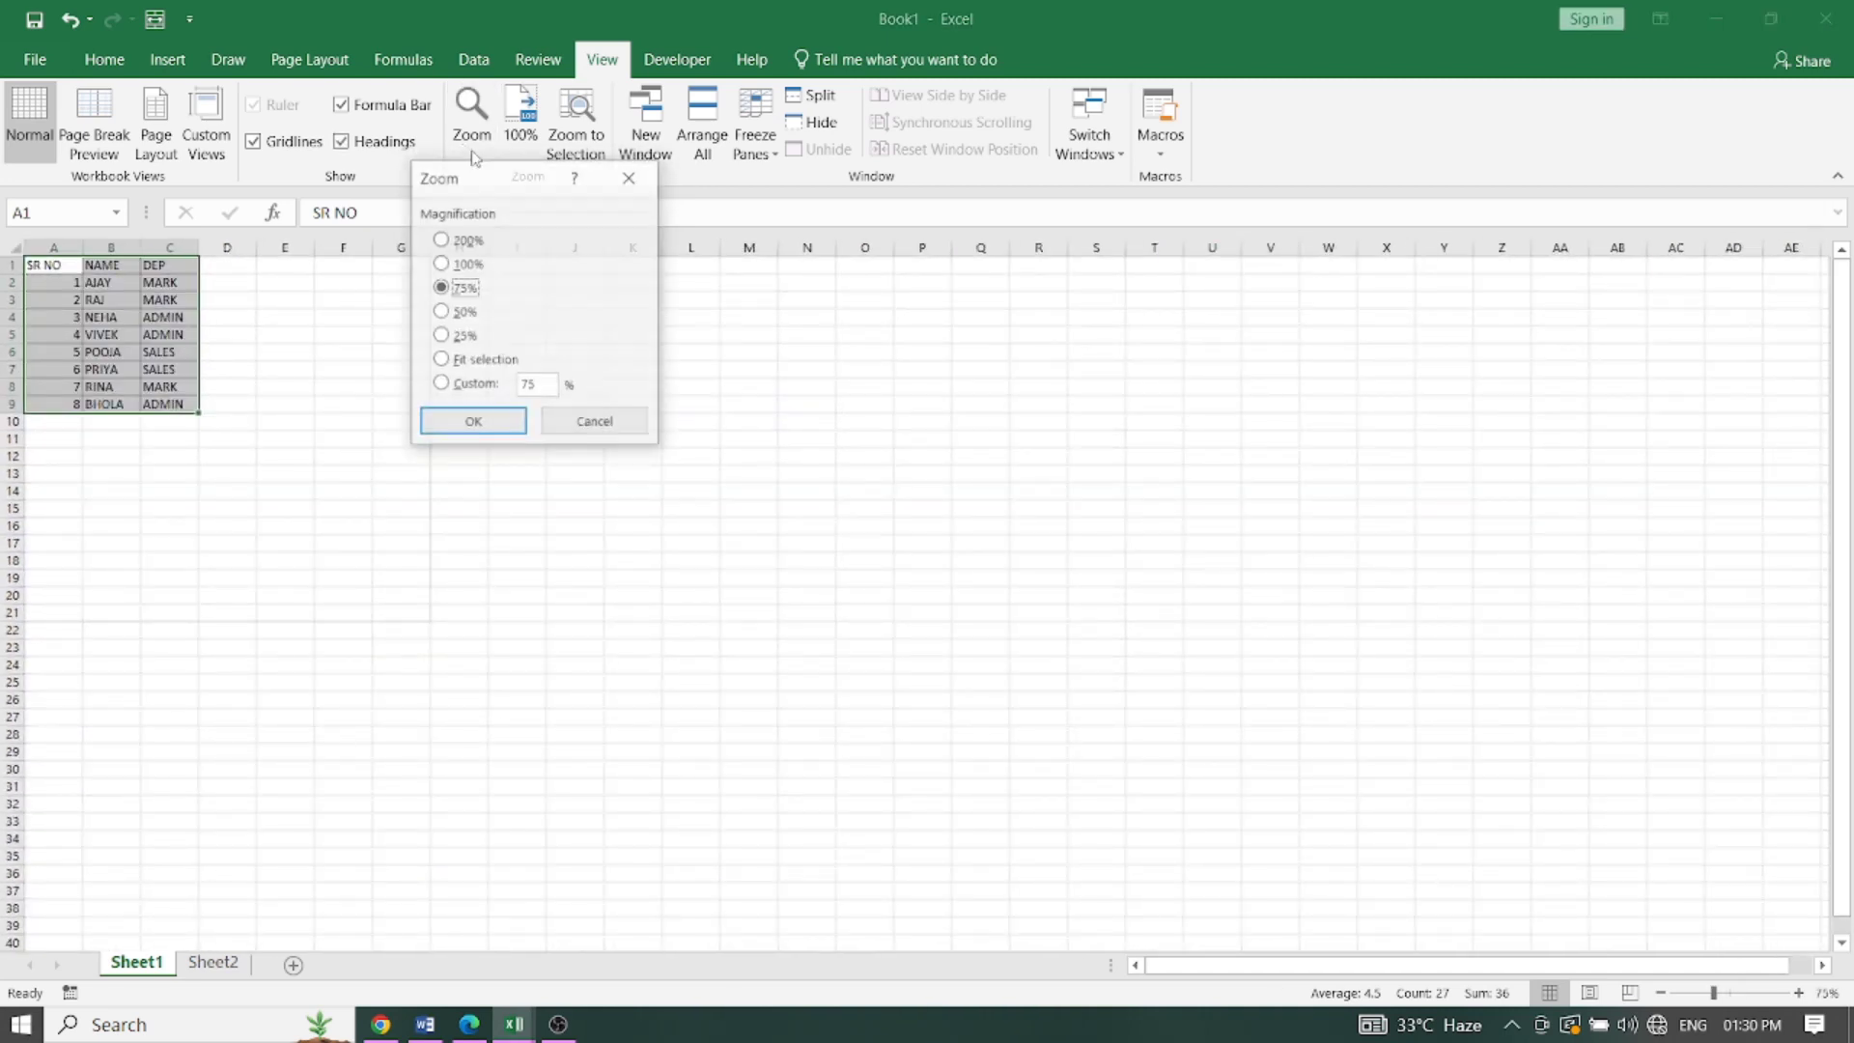
pyautogui.click(440, 312)
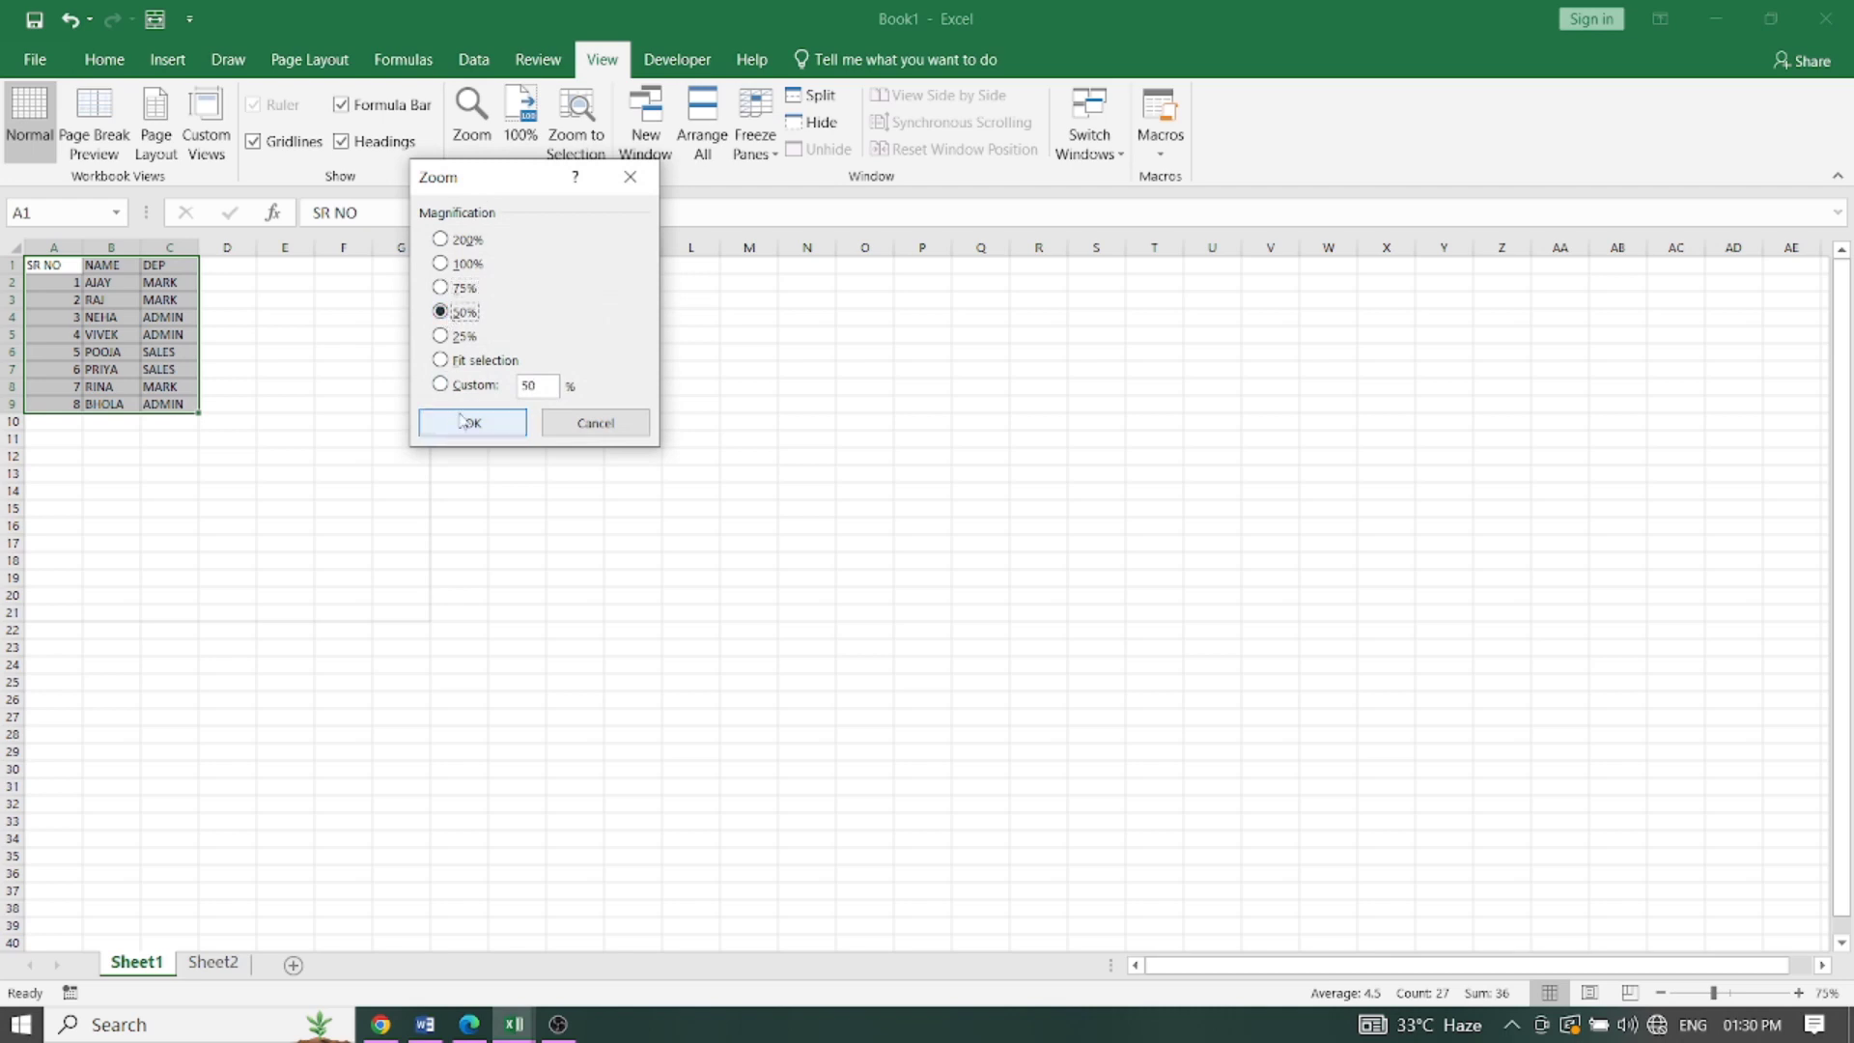
pyautogui.click(468, 422)
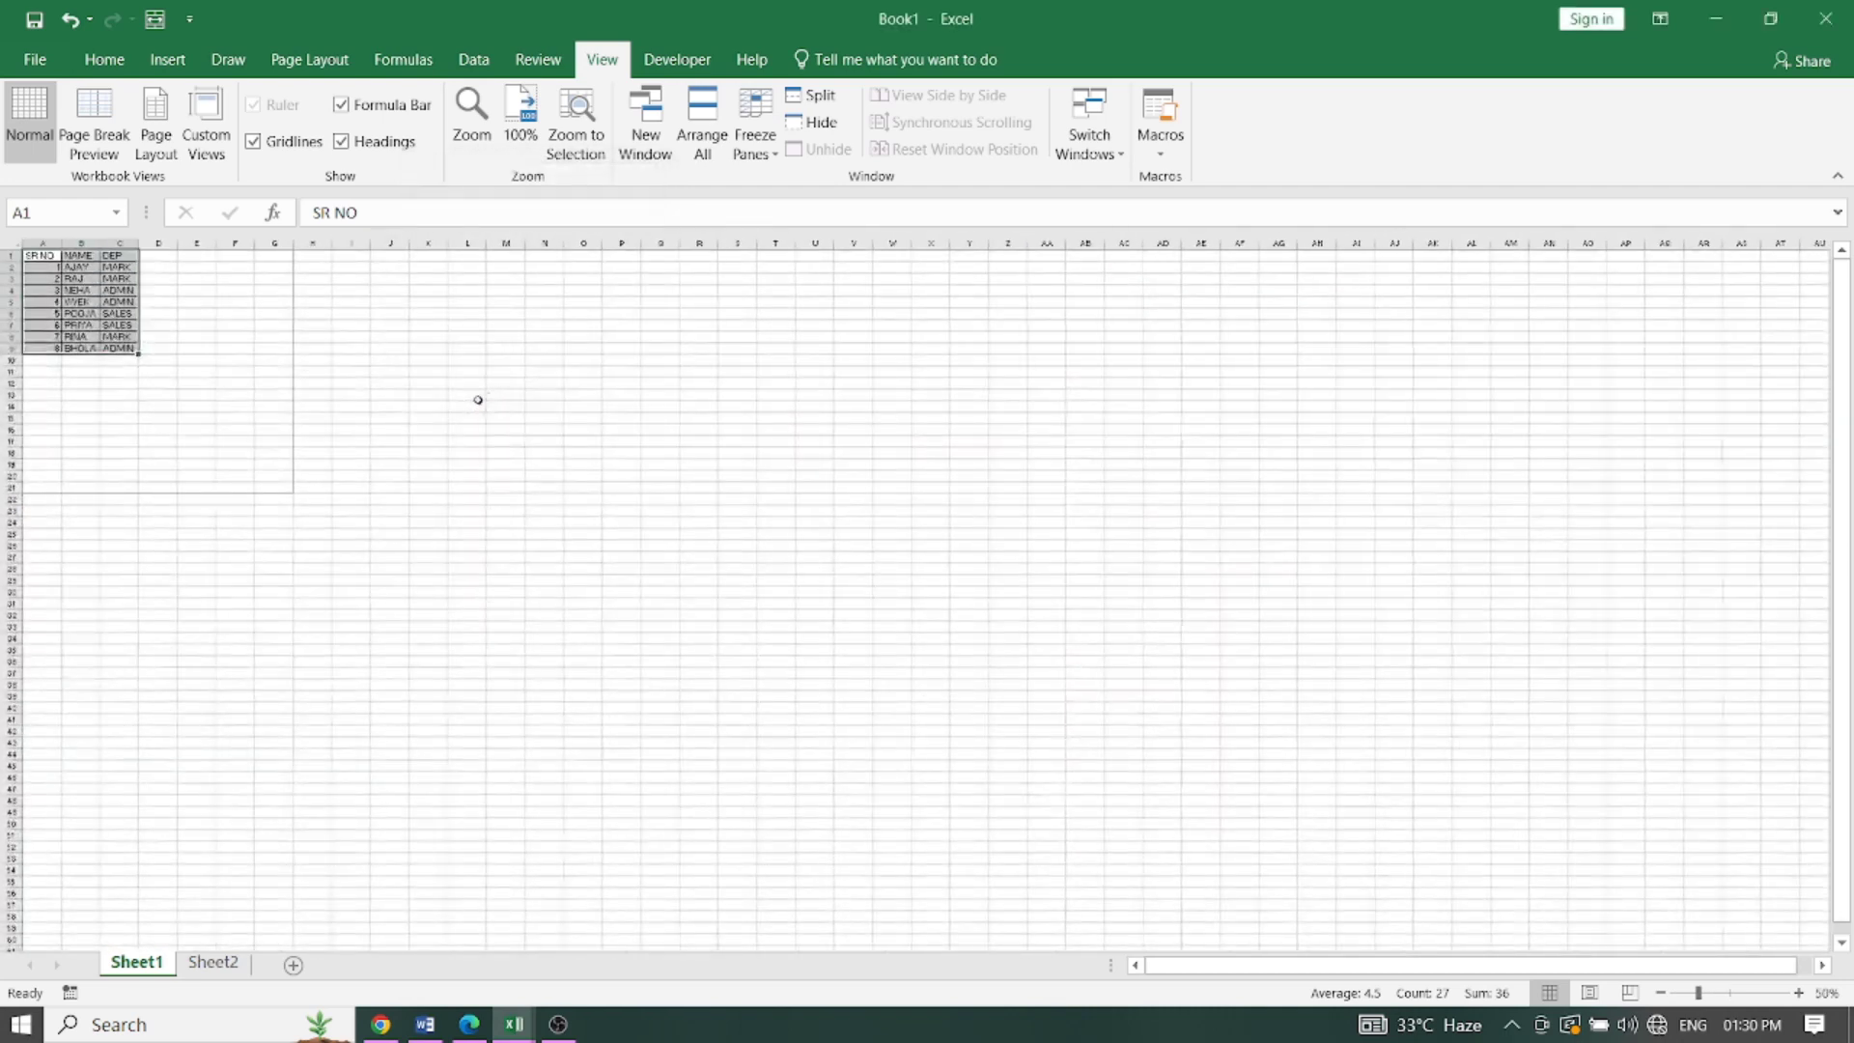
pyautogui.click(479, 138)
pyautogui.click(440, 263)
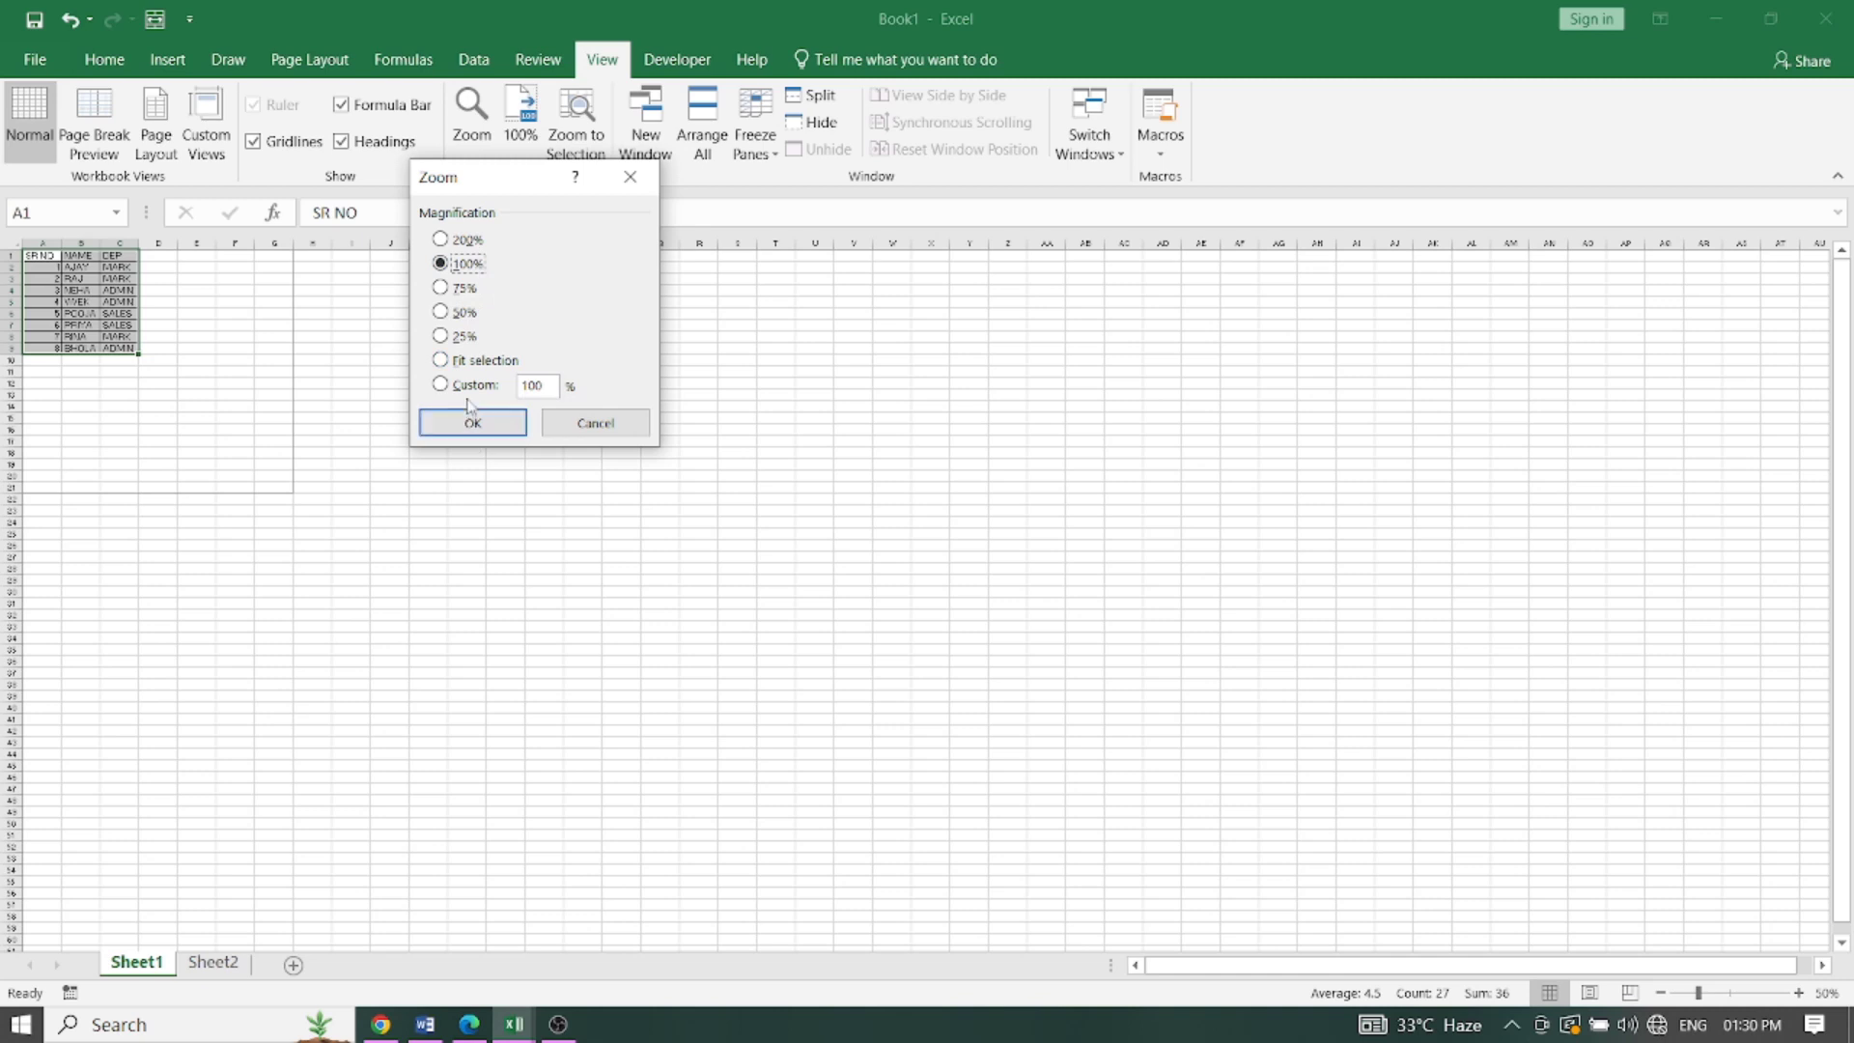
pyautogui.click(441, 386)
pyautogui.click(473, 423)
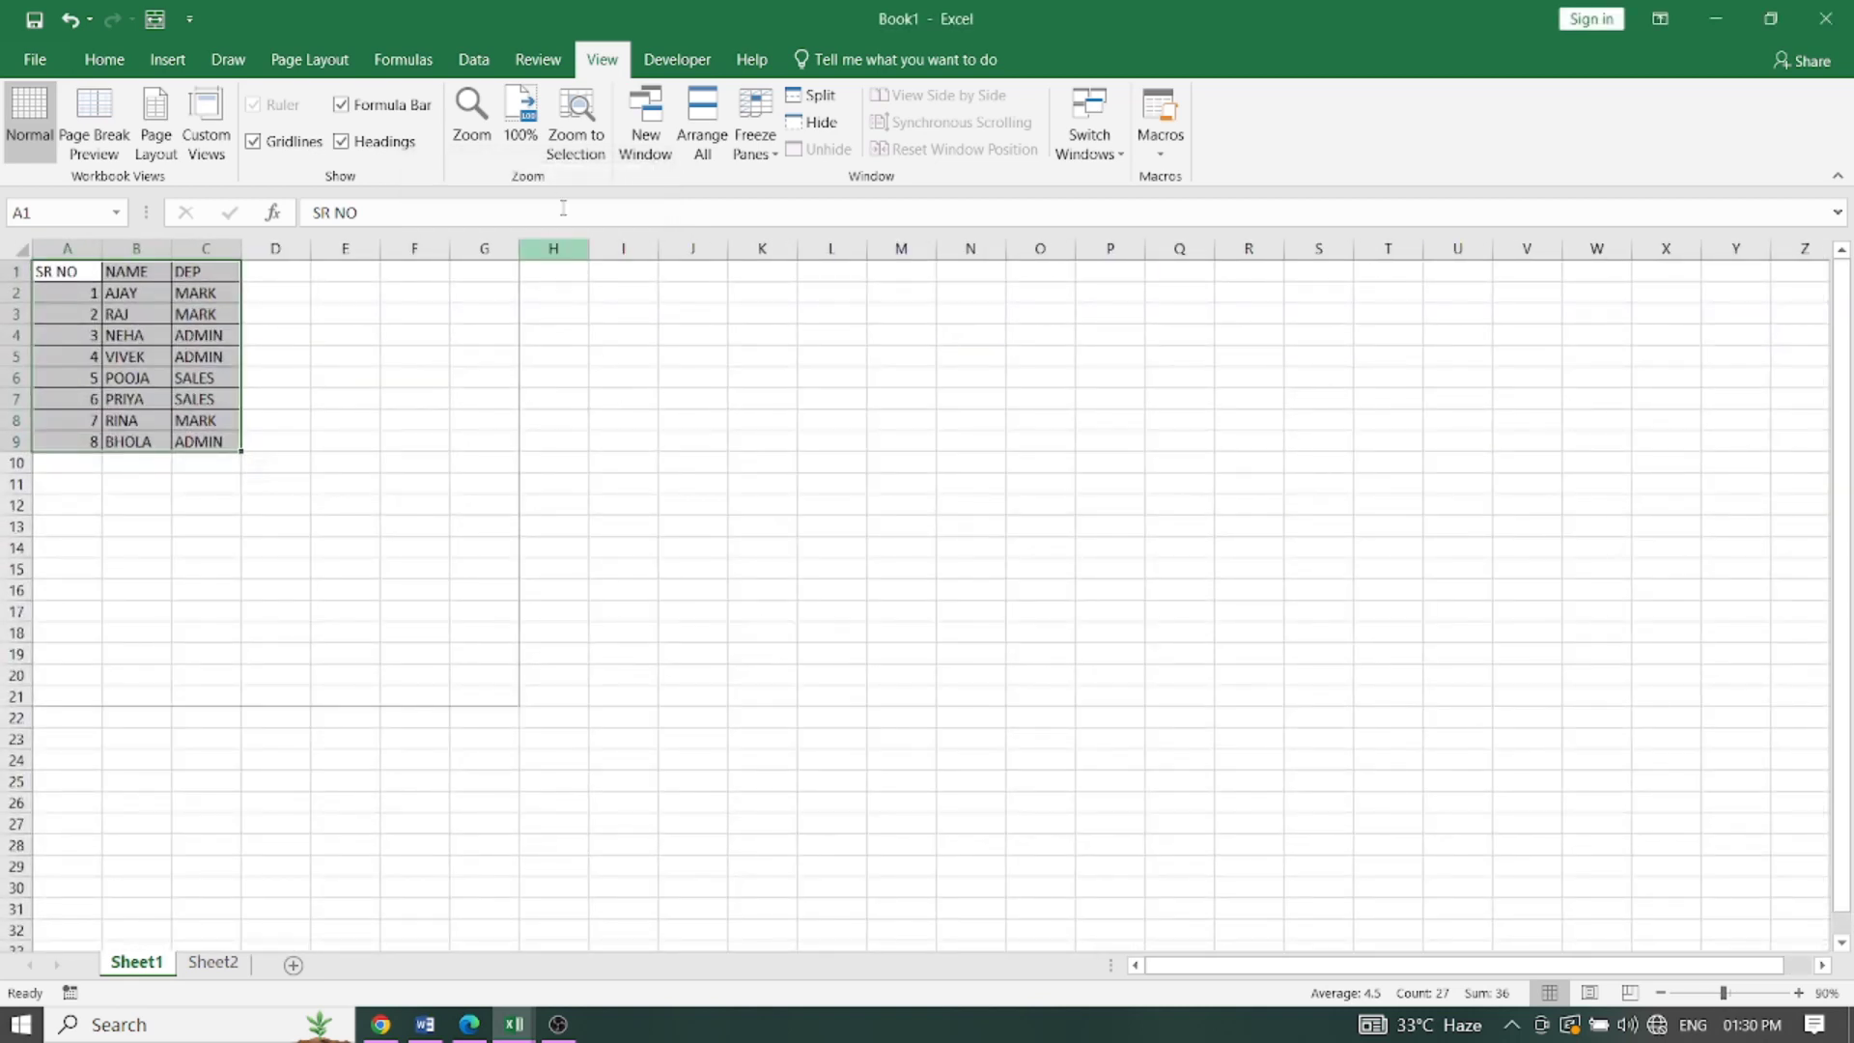
pyautogui.click(471, 114)
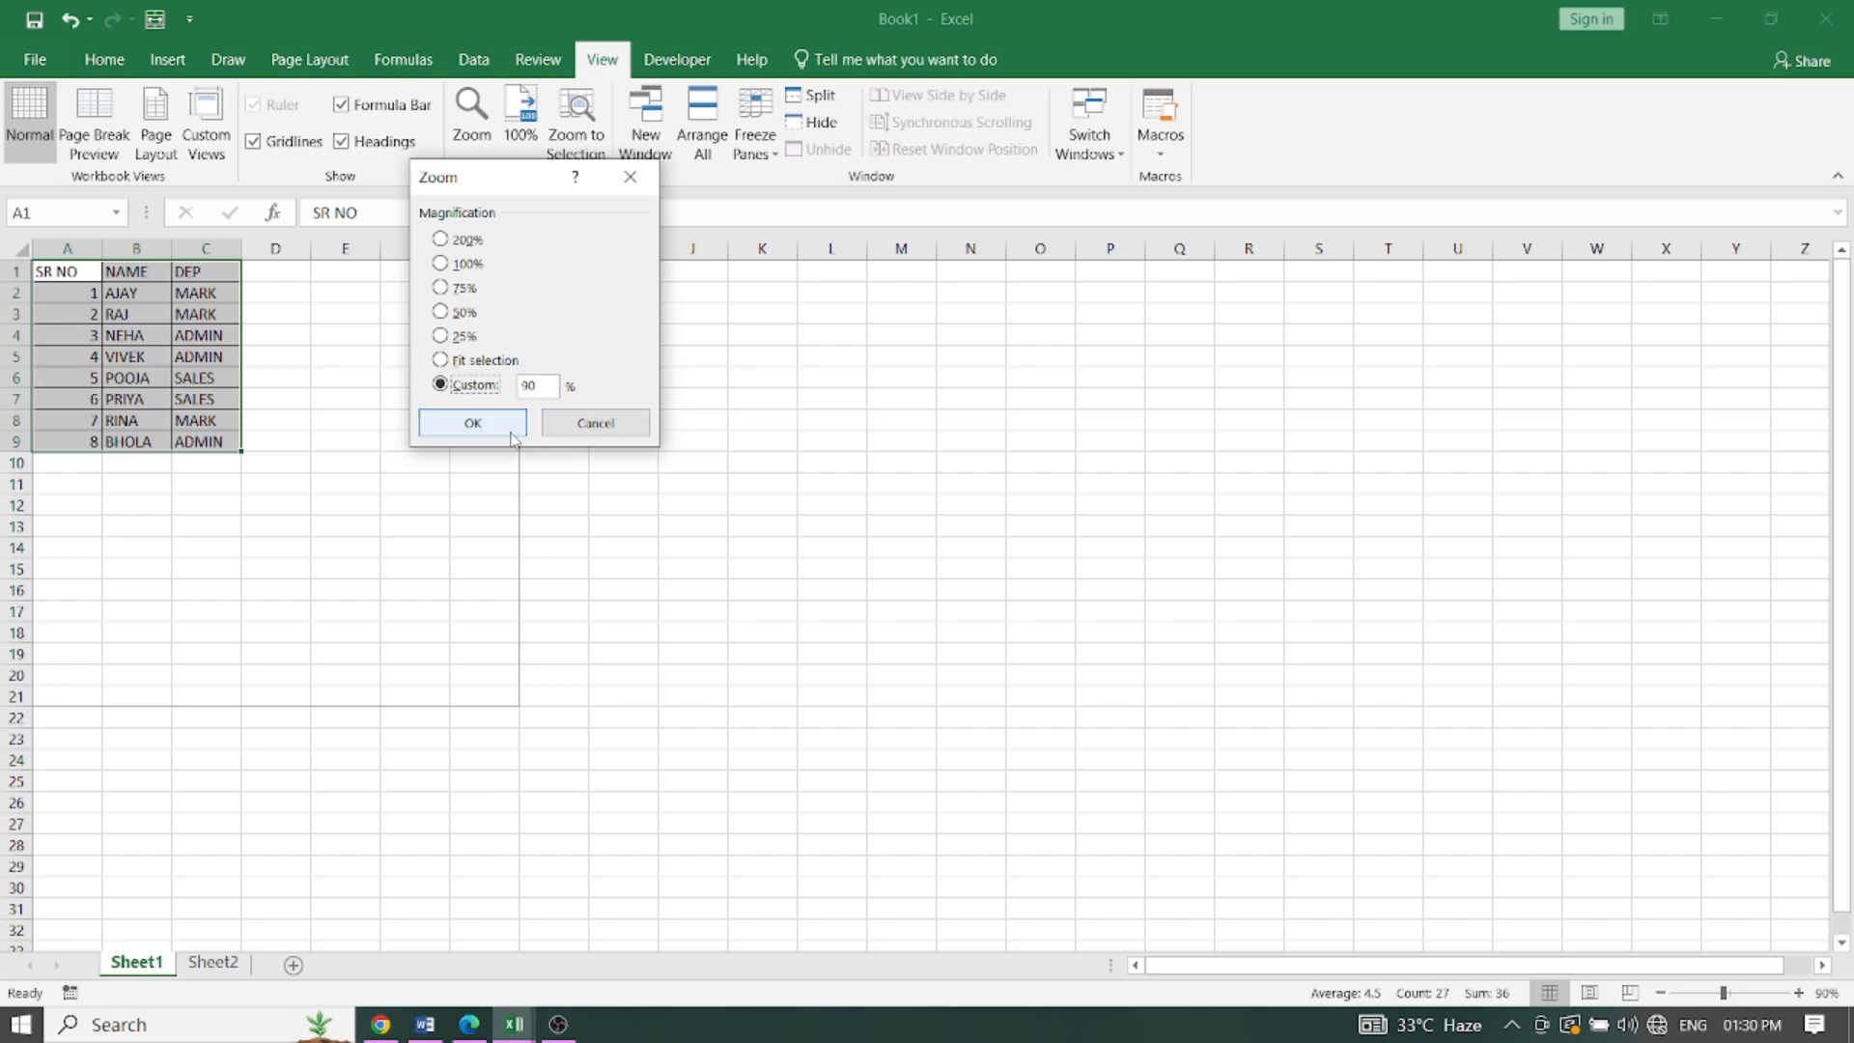
pyautogui.click(478, 425)
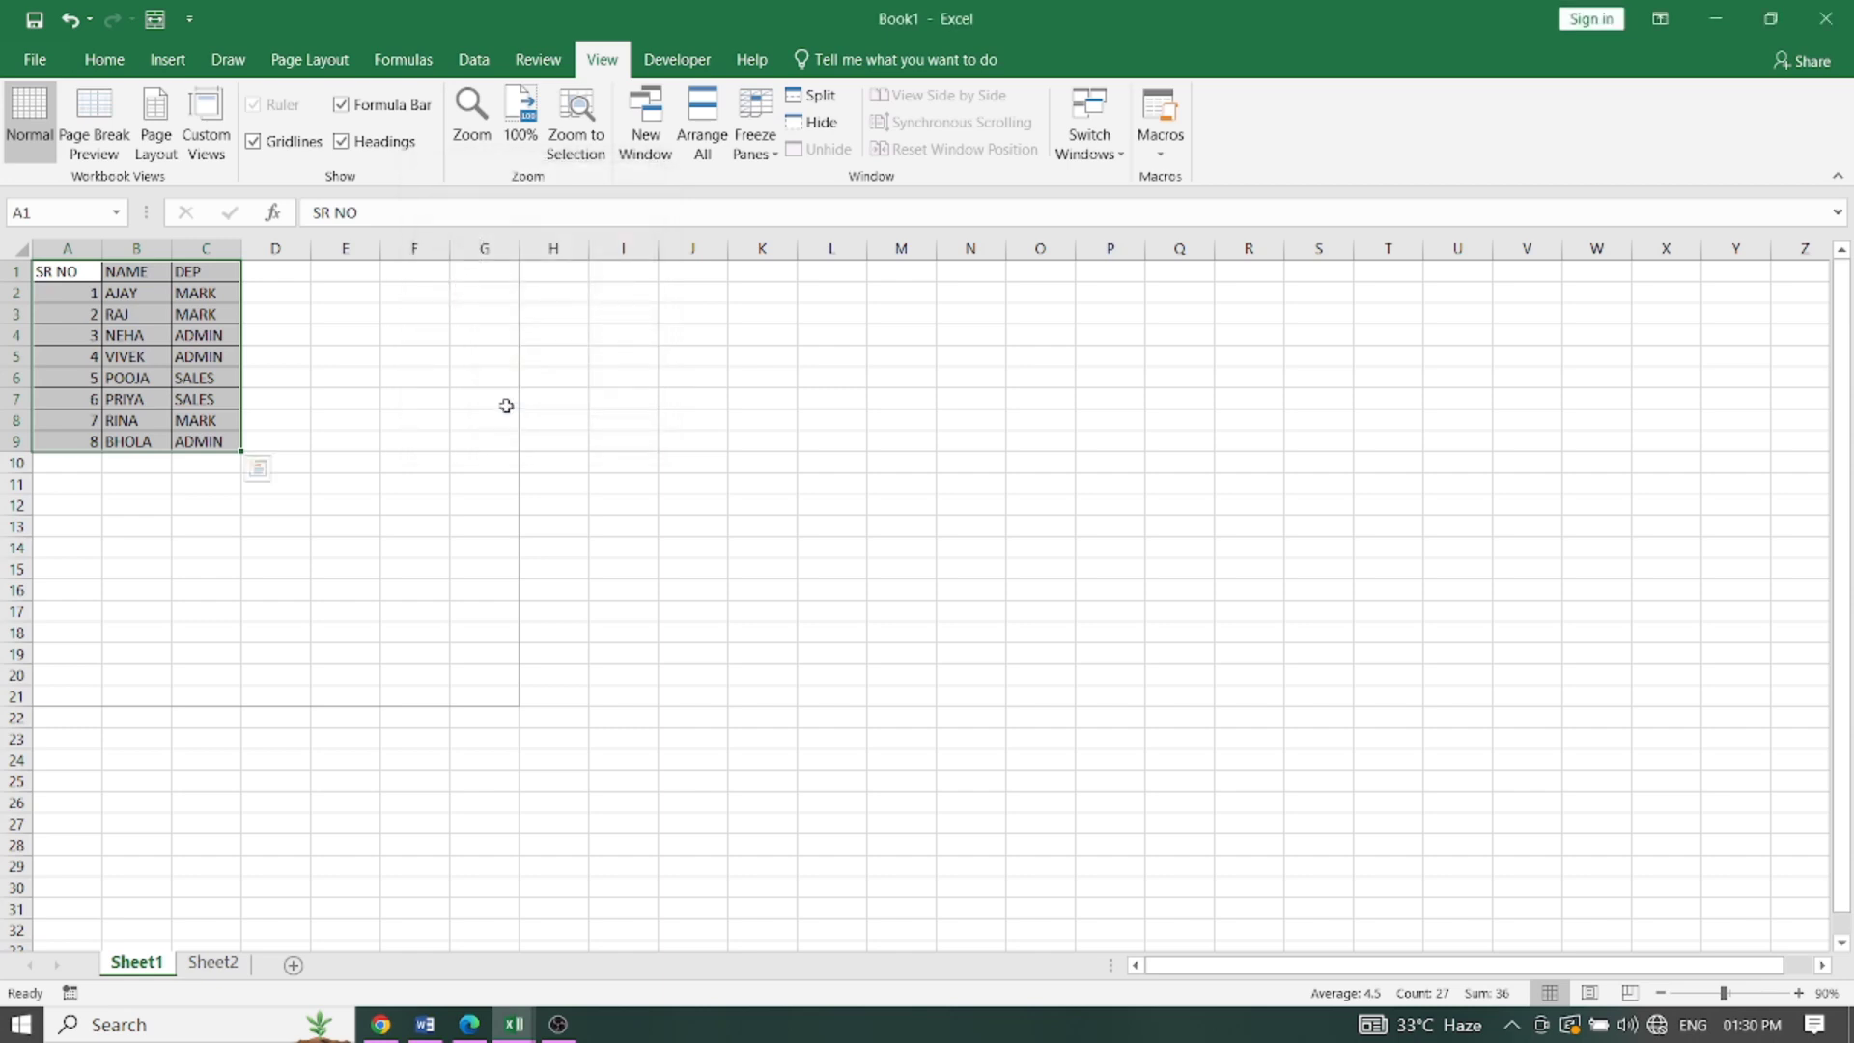
pyautogui.click(521, 123)
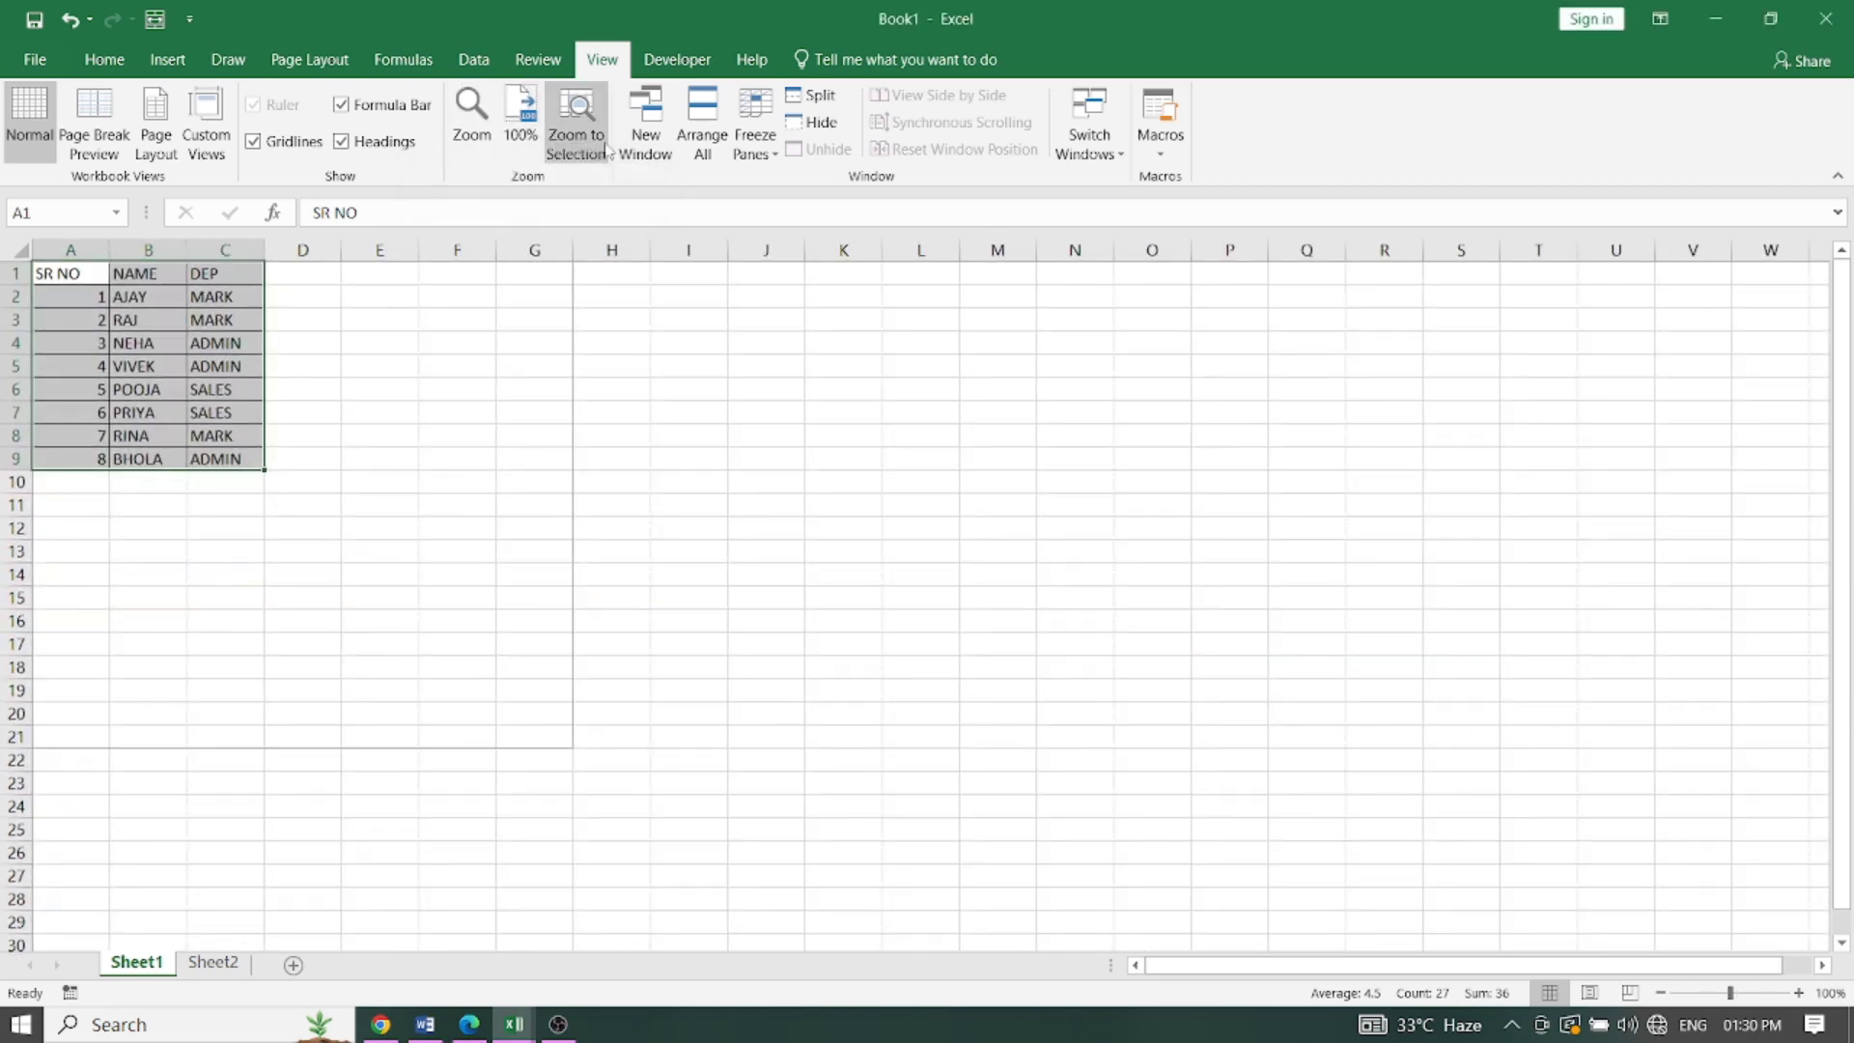
pyautogui.click(690, 359)
pyautogui.scroll(-3, 130, 305)
pyautogui.scroll(-10, 165, 377)
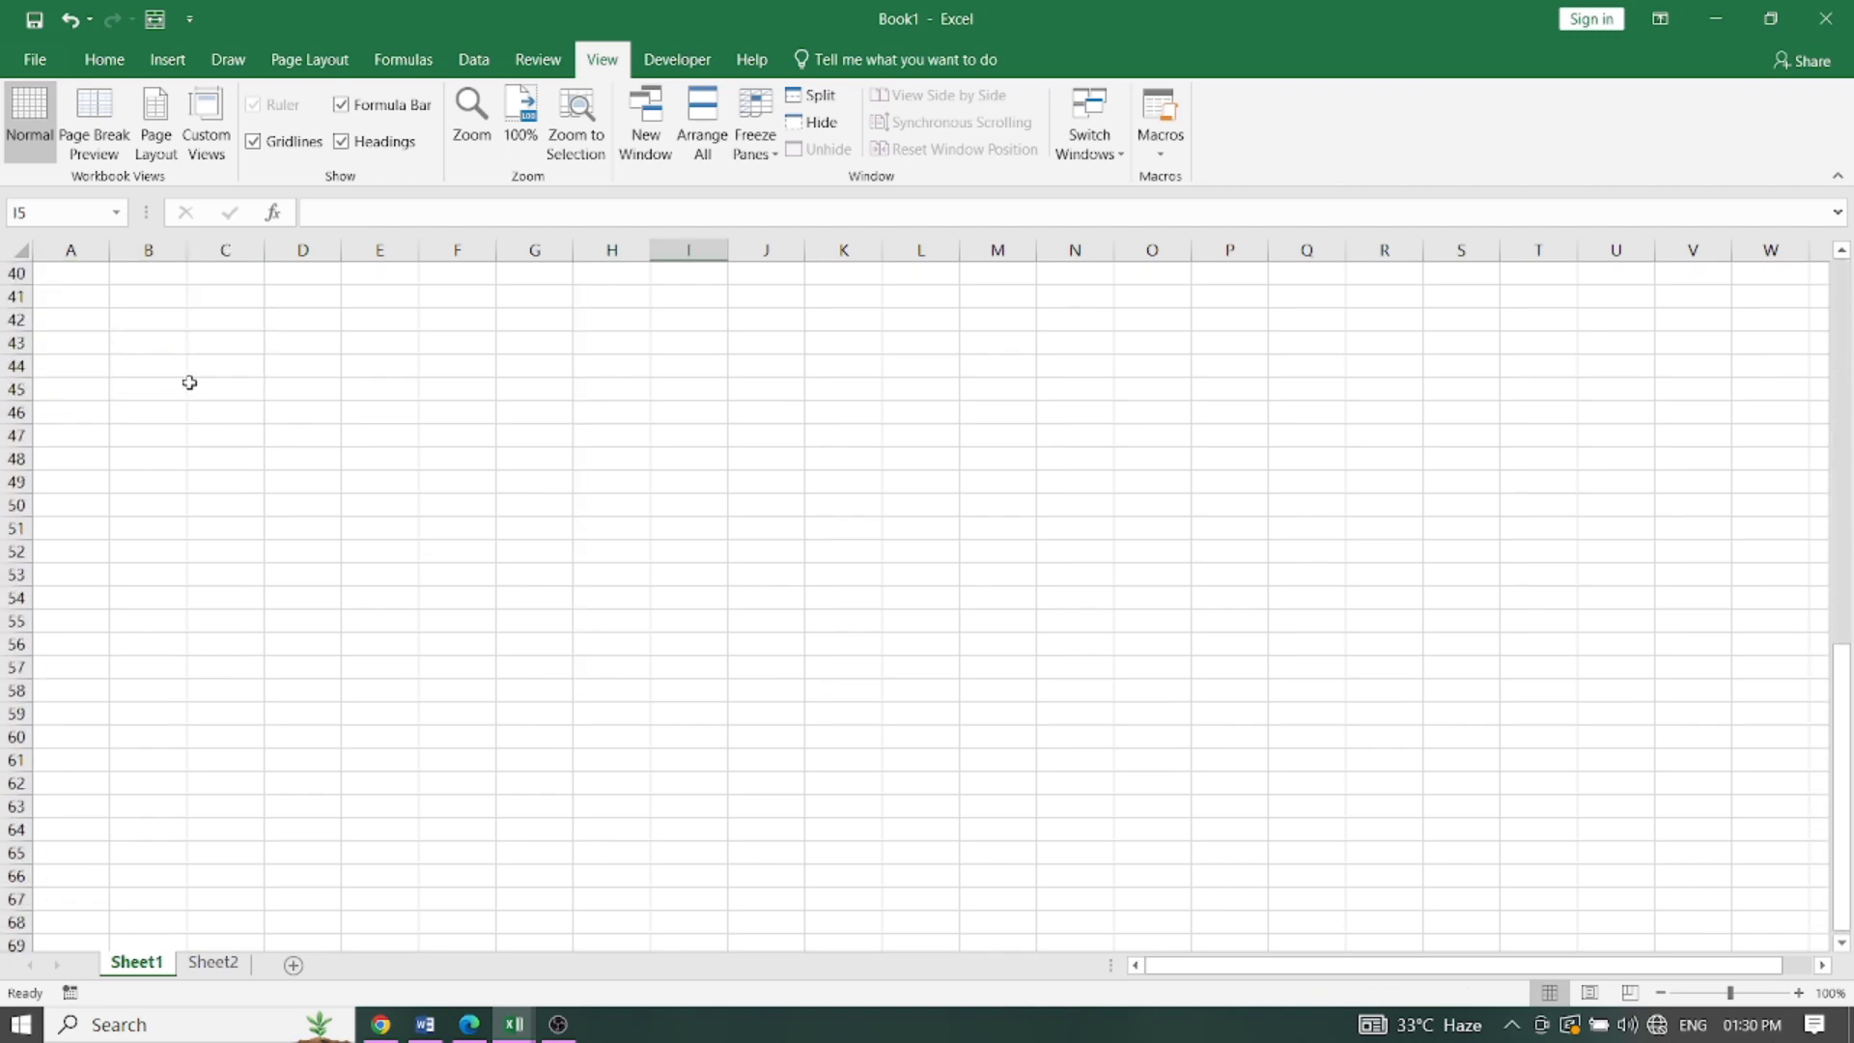
pyautogui.scroll(-9, 186, 380)
pyautogui.scroll(-9, 252, 393)
pyautogui.scroll(-5, 270, 376)
pyautogui.scroll(5, 275, 378)
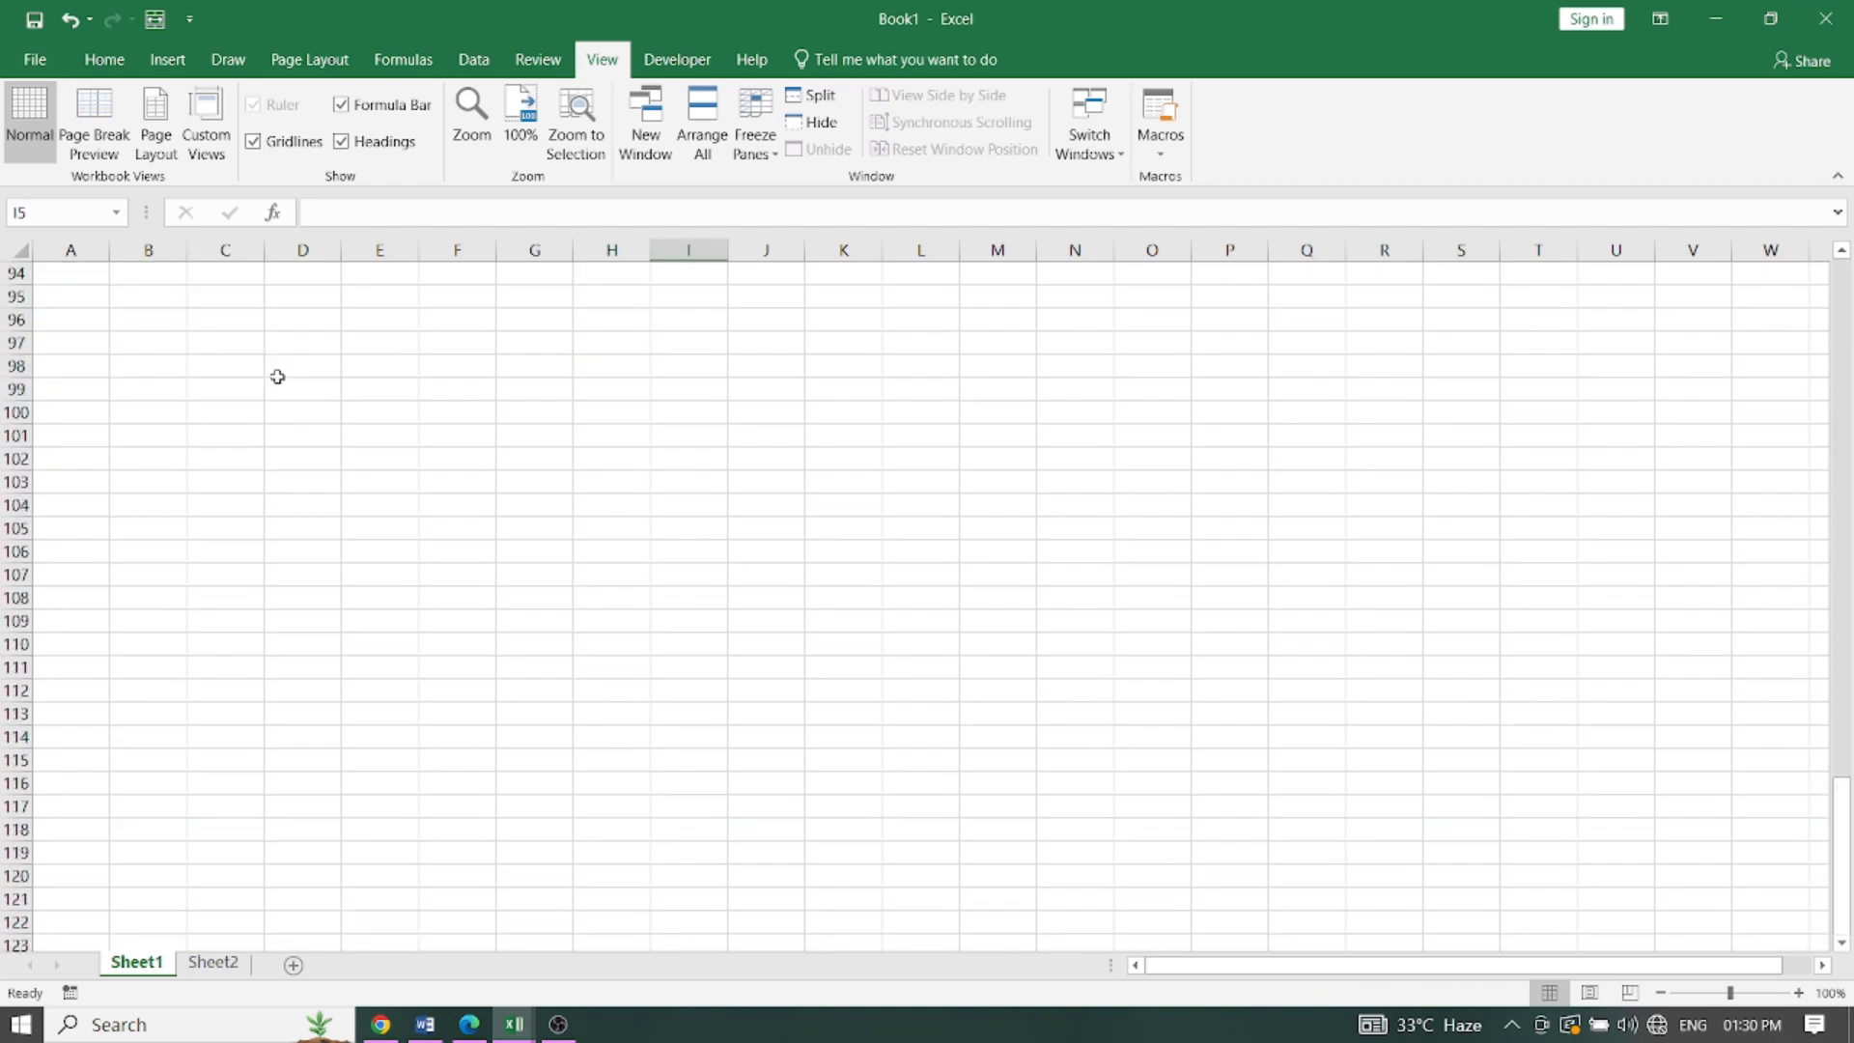
pyautogui.scroll(7, 277, 377)
pyautogui.scroll(7, 277, 377)
pyautogui.scroll(6, 277, 377)
pyautogui.scroll(6, 275, 376)
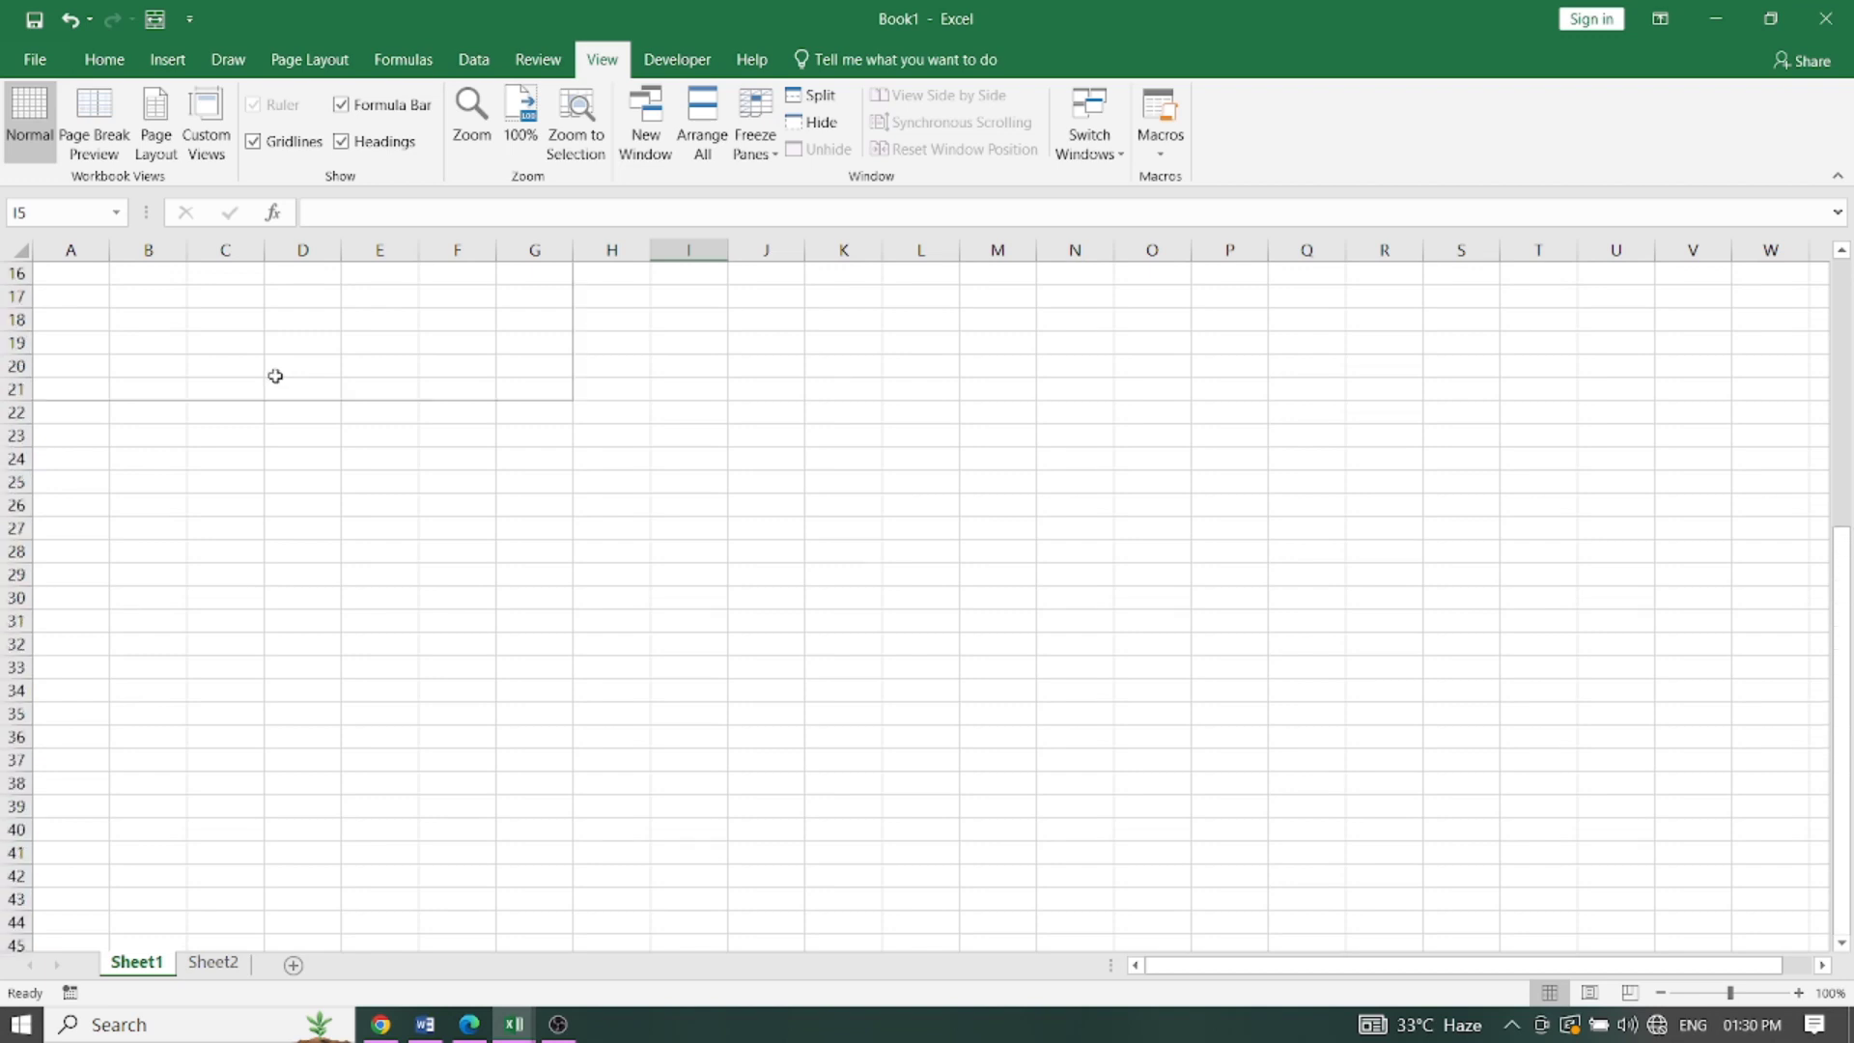
pyautogui.scroll(5, 275, 371)
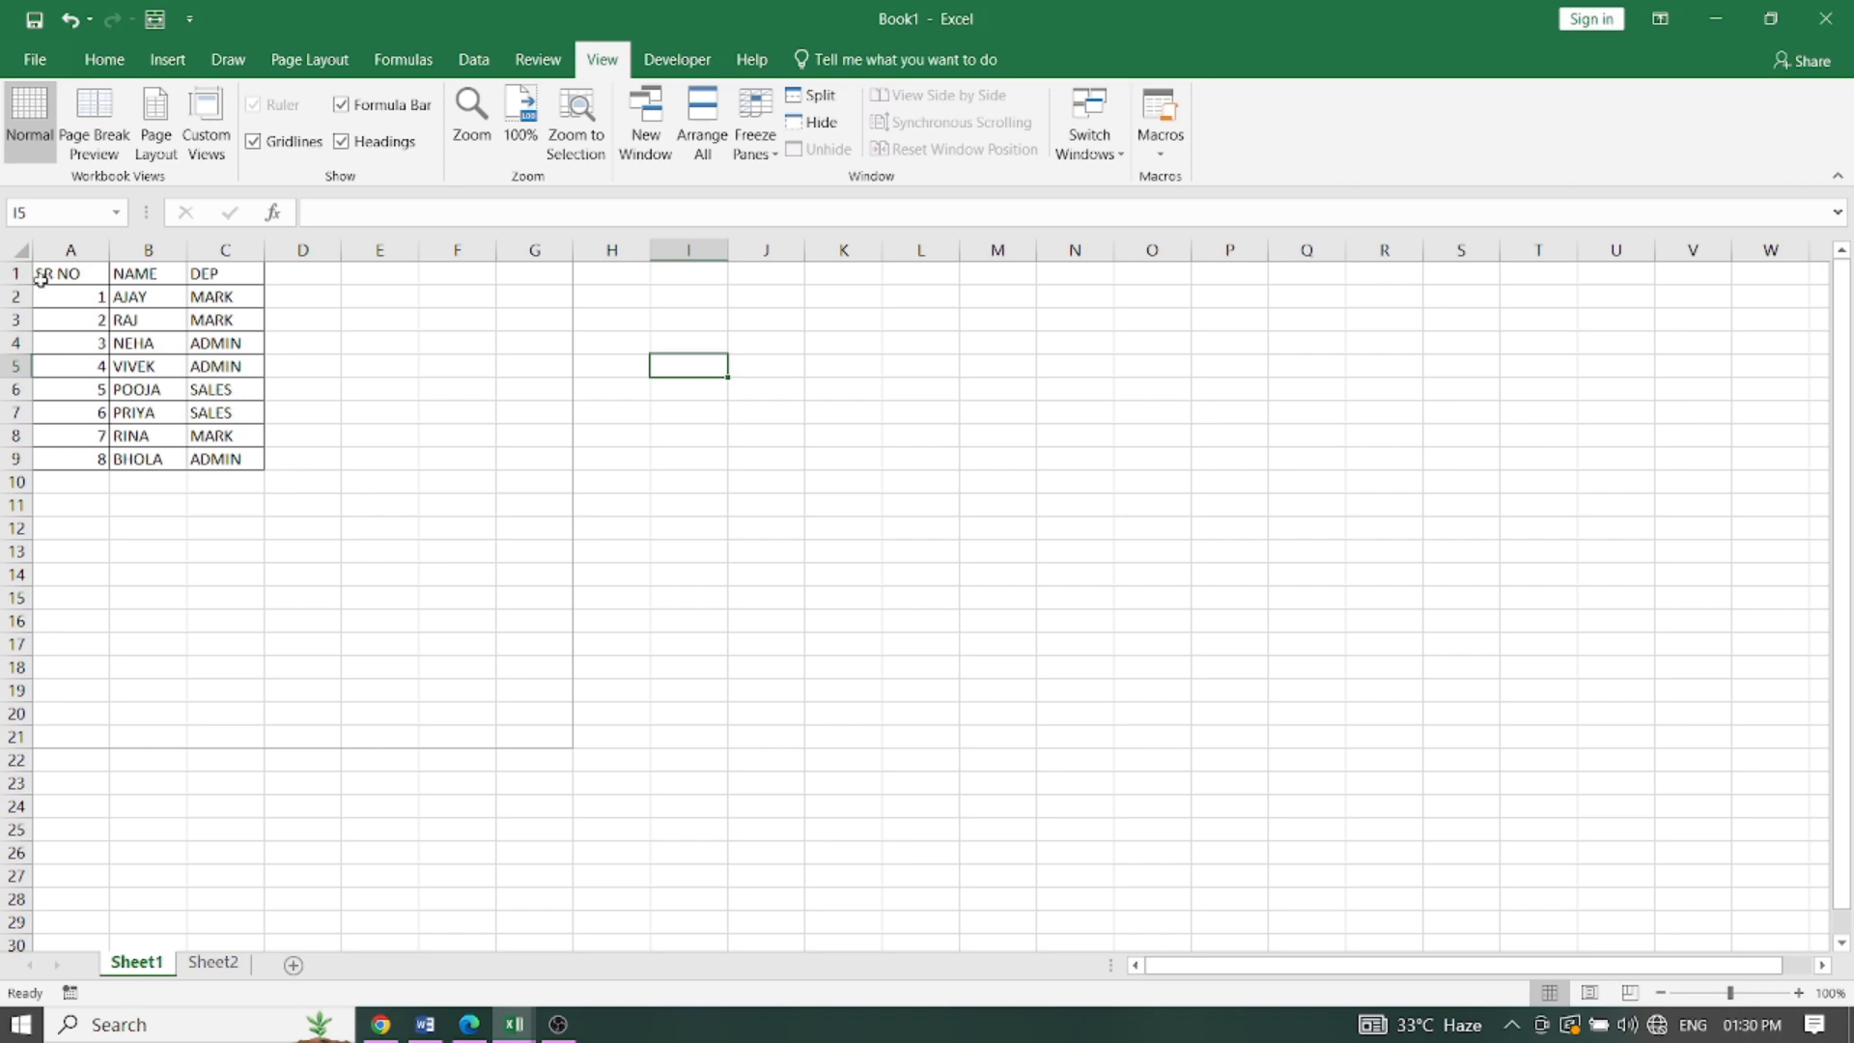
pyautogui.click(50, 291)
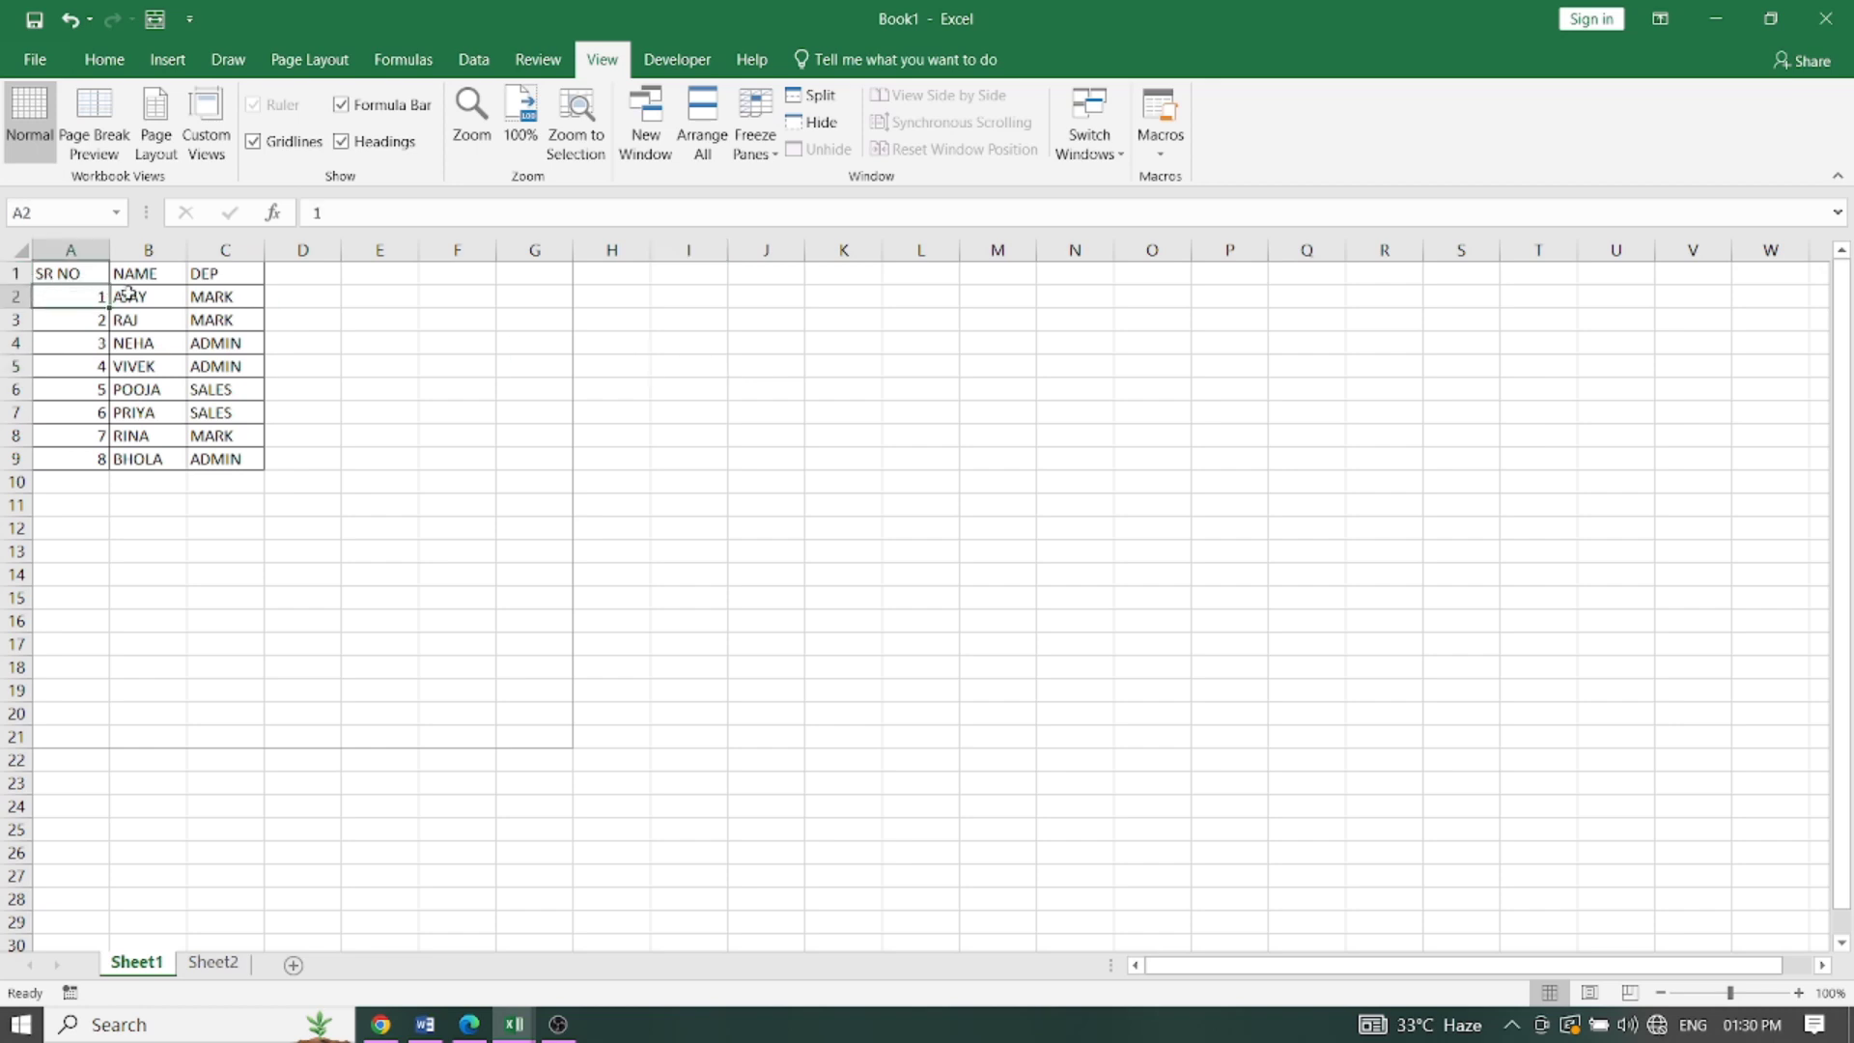
# Step: Freeze the header row, scroll to check it stays visible, then unfreeze the panes
pyautogui.click(770, 149)
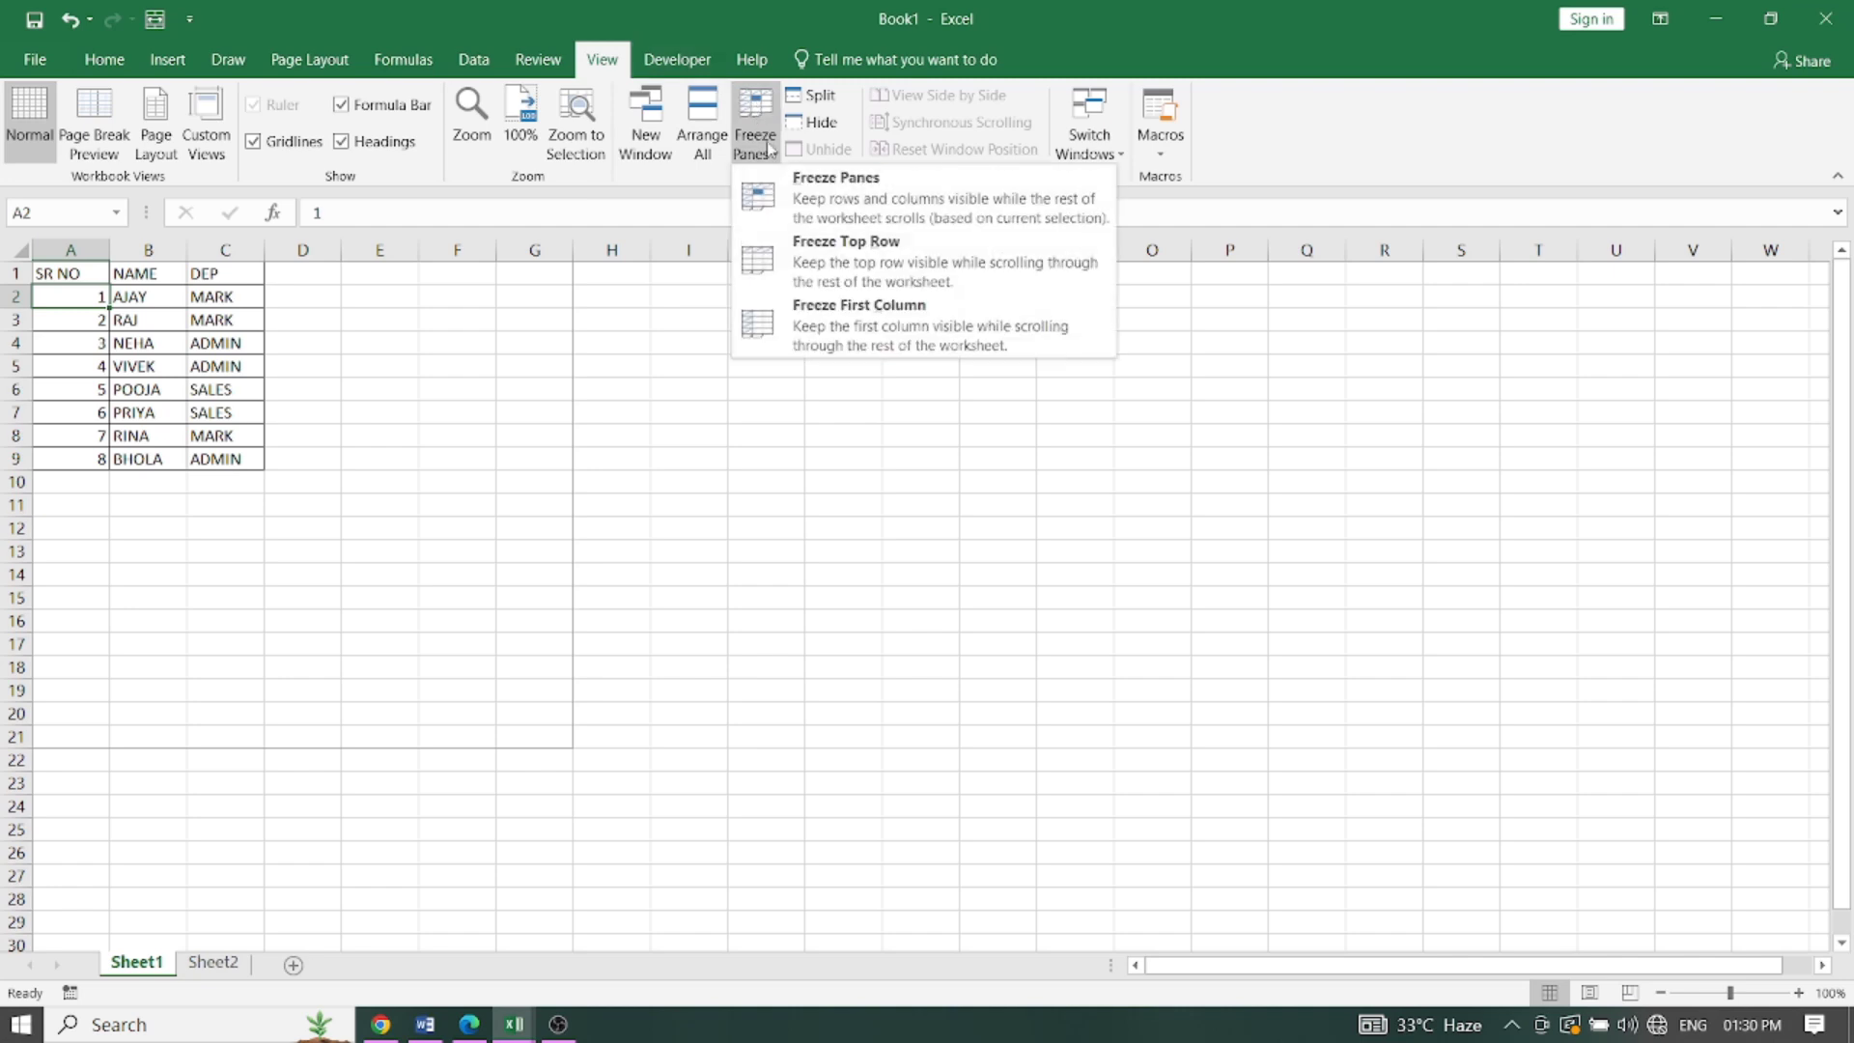
pyautogui.click(823, 186)
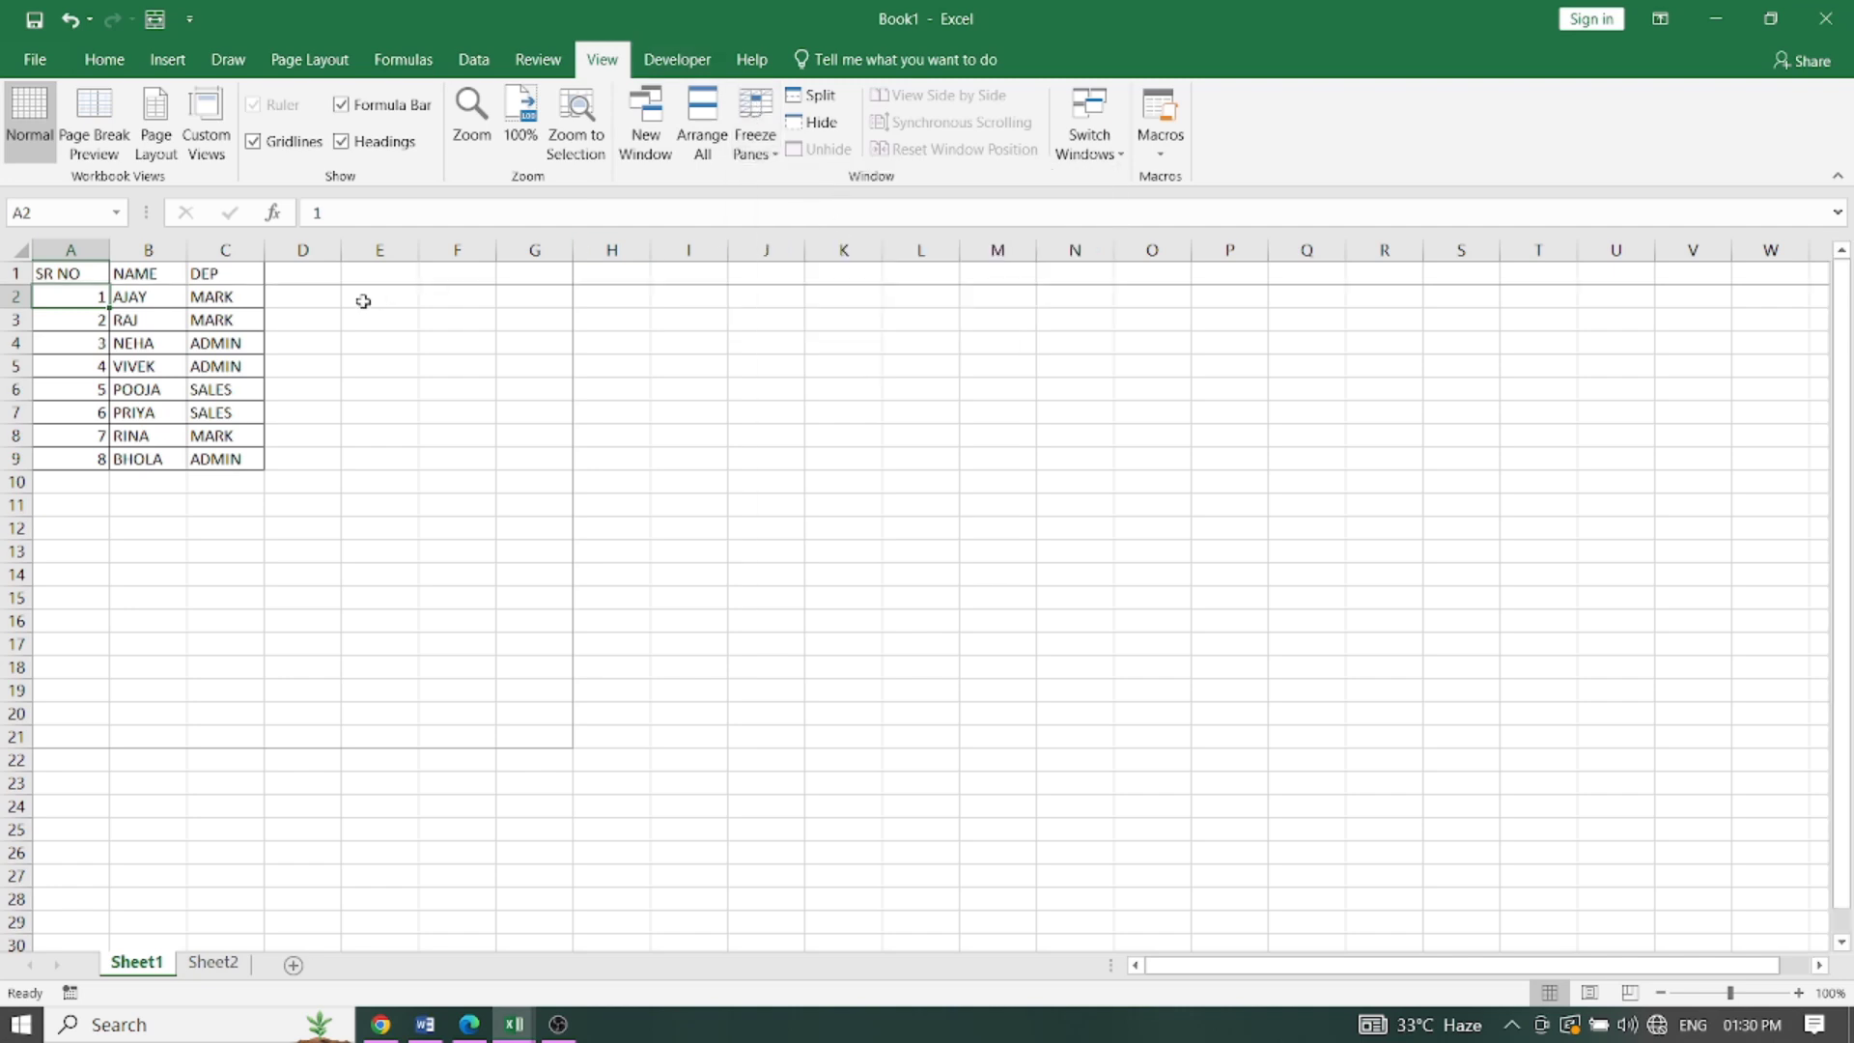
pyautogui.scroll(-3, 241, 386)
pyautogui.scroll(-3, 256, 408)
pyautogui.scroll(-3, 256, 408)
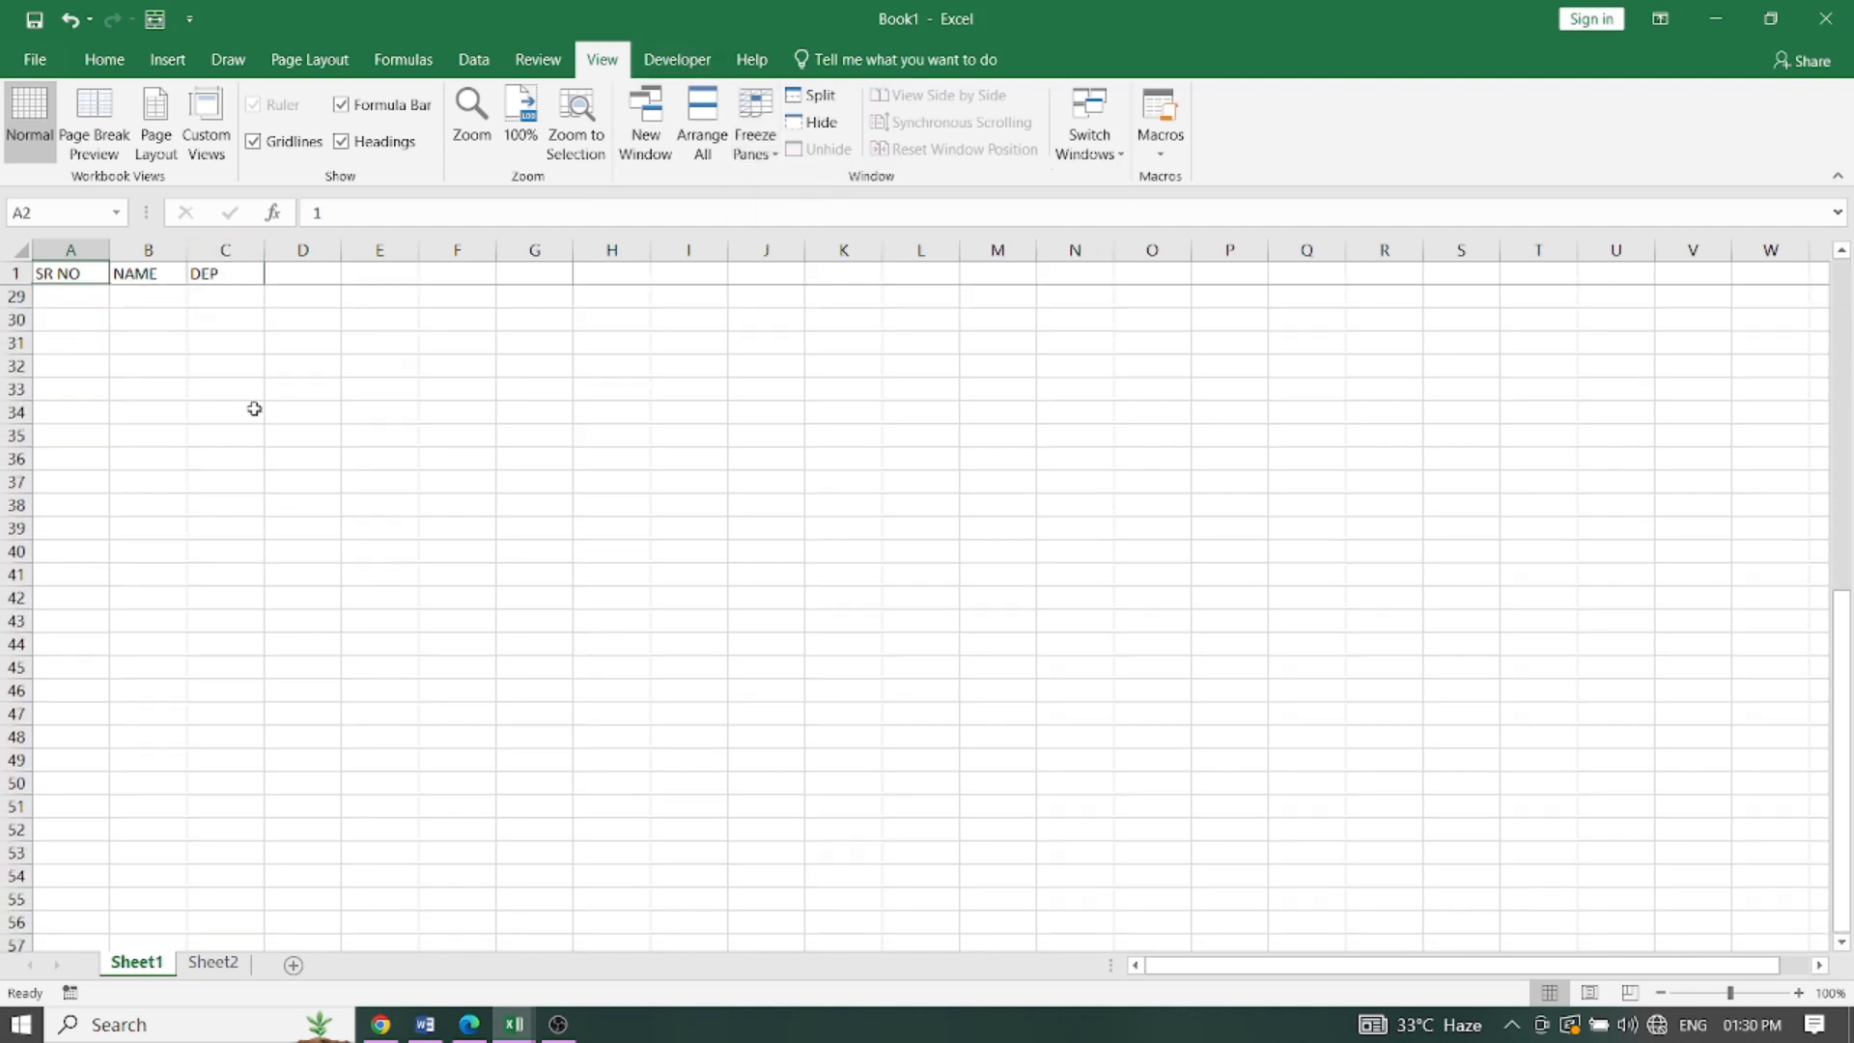
pyautogui.scroll(-8, 256, 408)
pyautogui.scroll(-5, 256, 408)
pyautogui.scroll(-5, 264, 397)
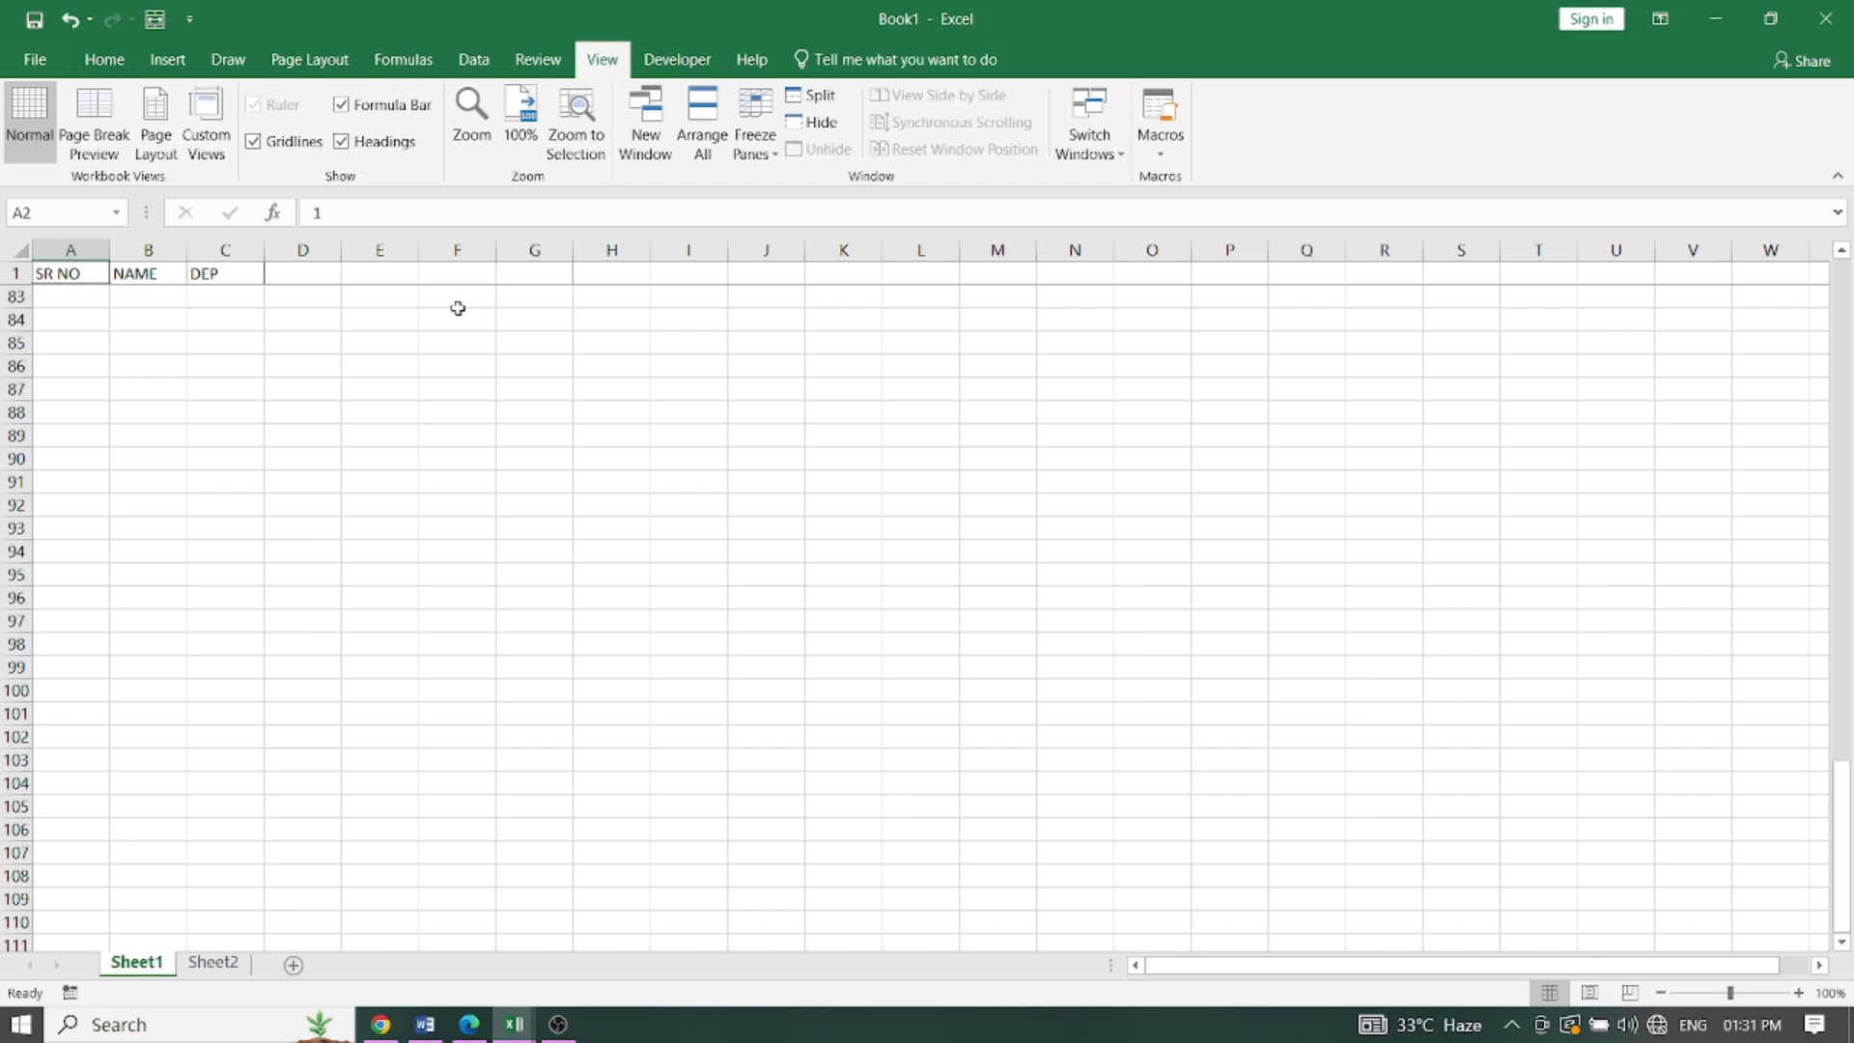
pyautogui.click(755, 135)
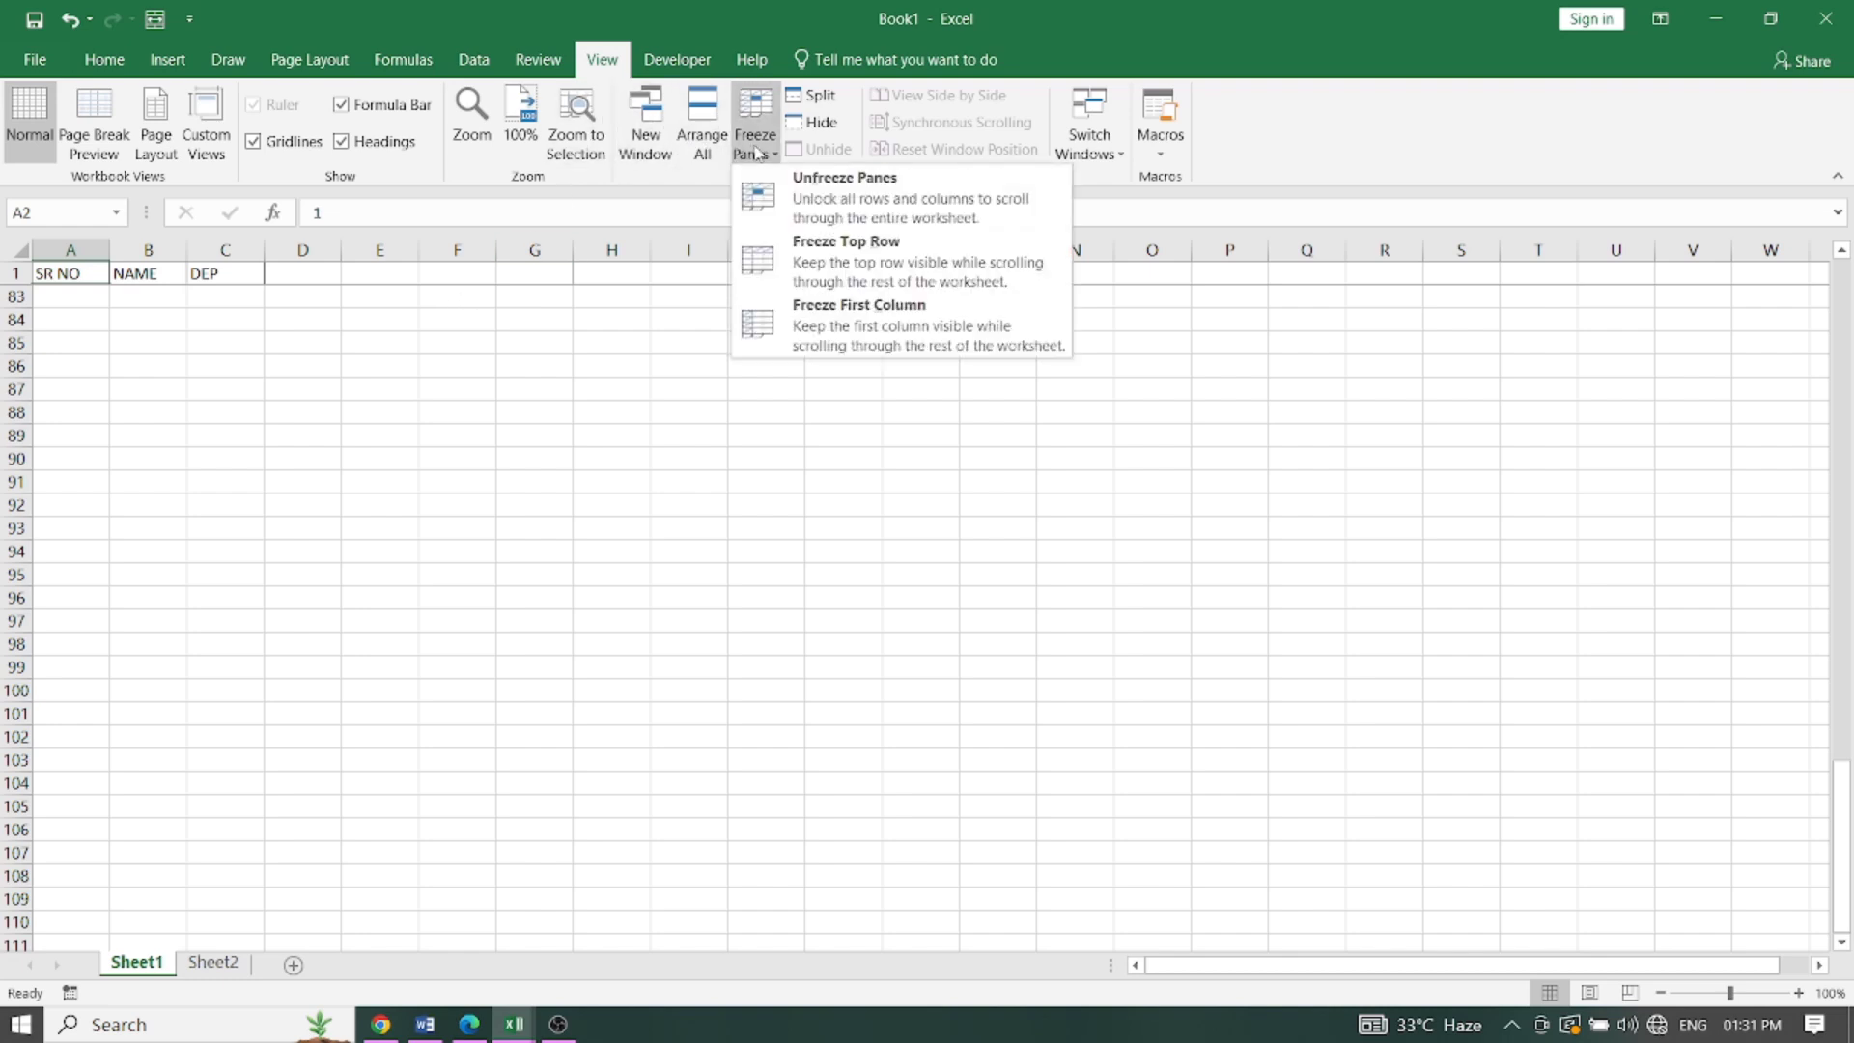
pyautogui.click(809, 218)
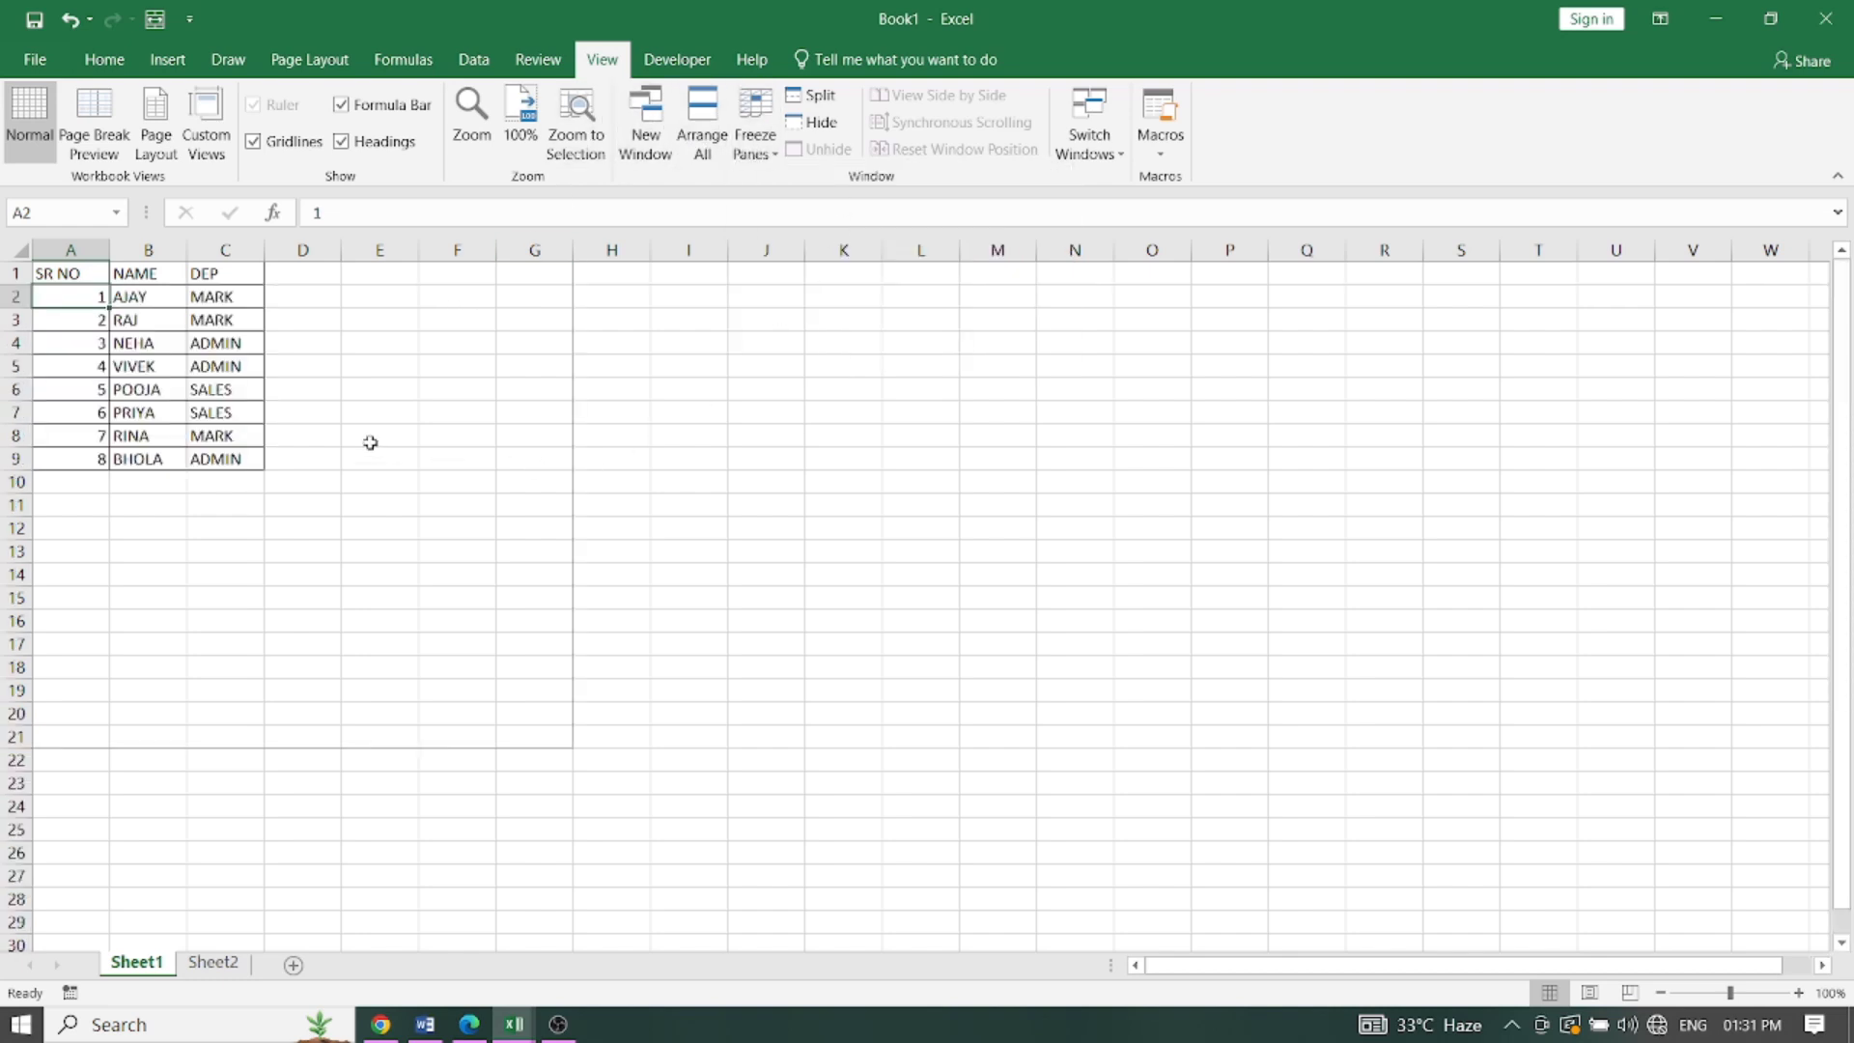
pyautogui.scroll(-9, 370, 442)
pyautogui.scroll(-3, 372, 424)
pyautogui.scroll(-4, 386, 415)
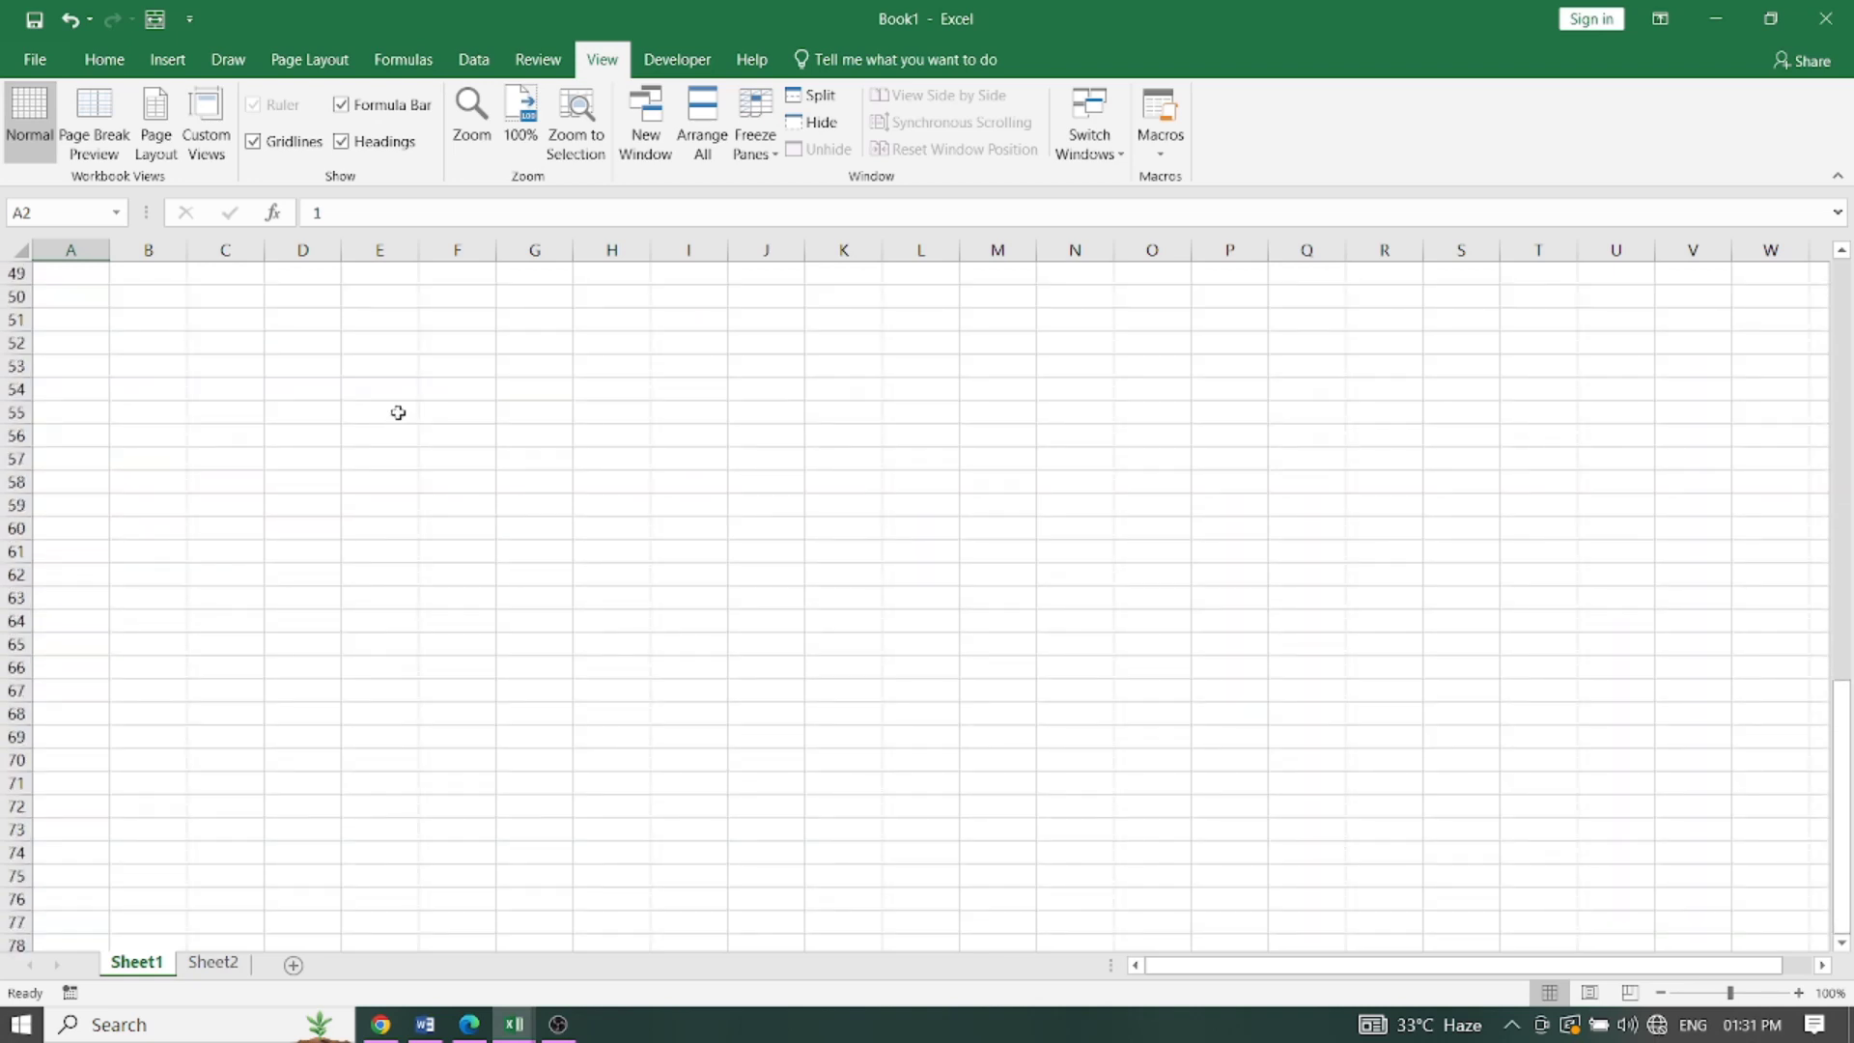
pyautogui.scroll(8, 401, 411)
pyautogui.scroll(8, 411, 407)
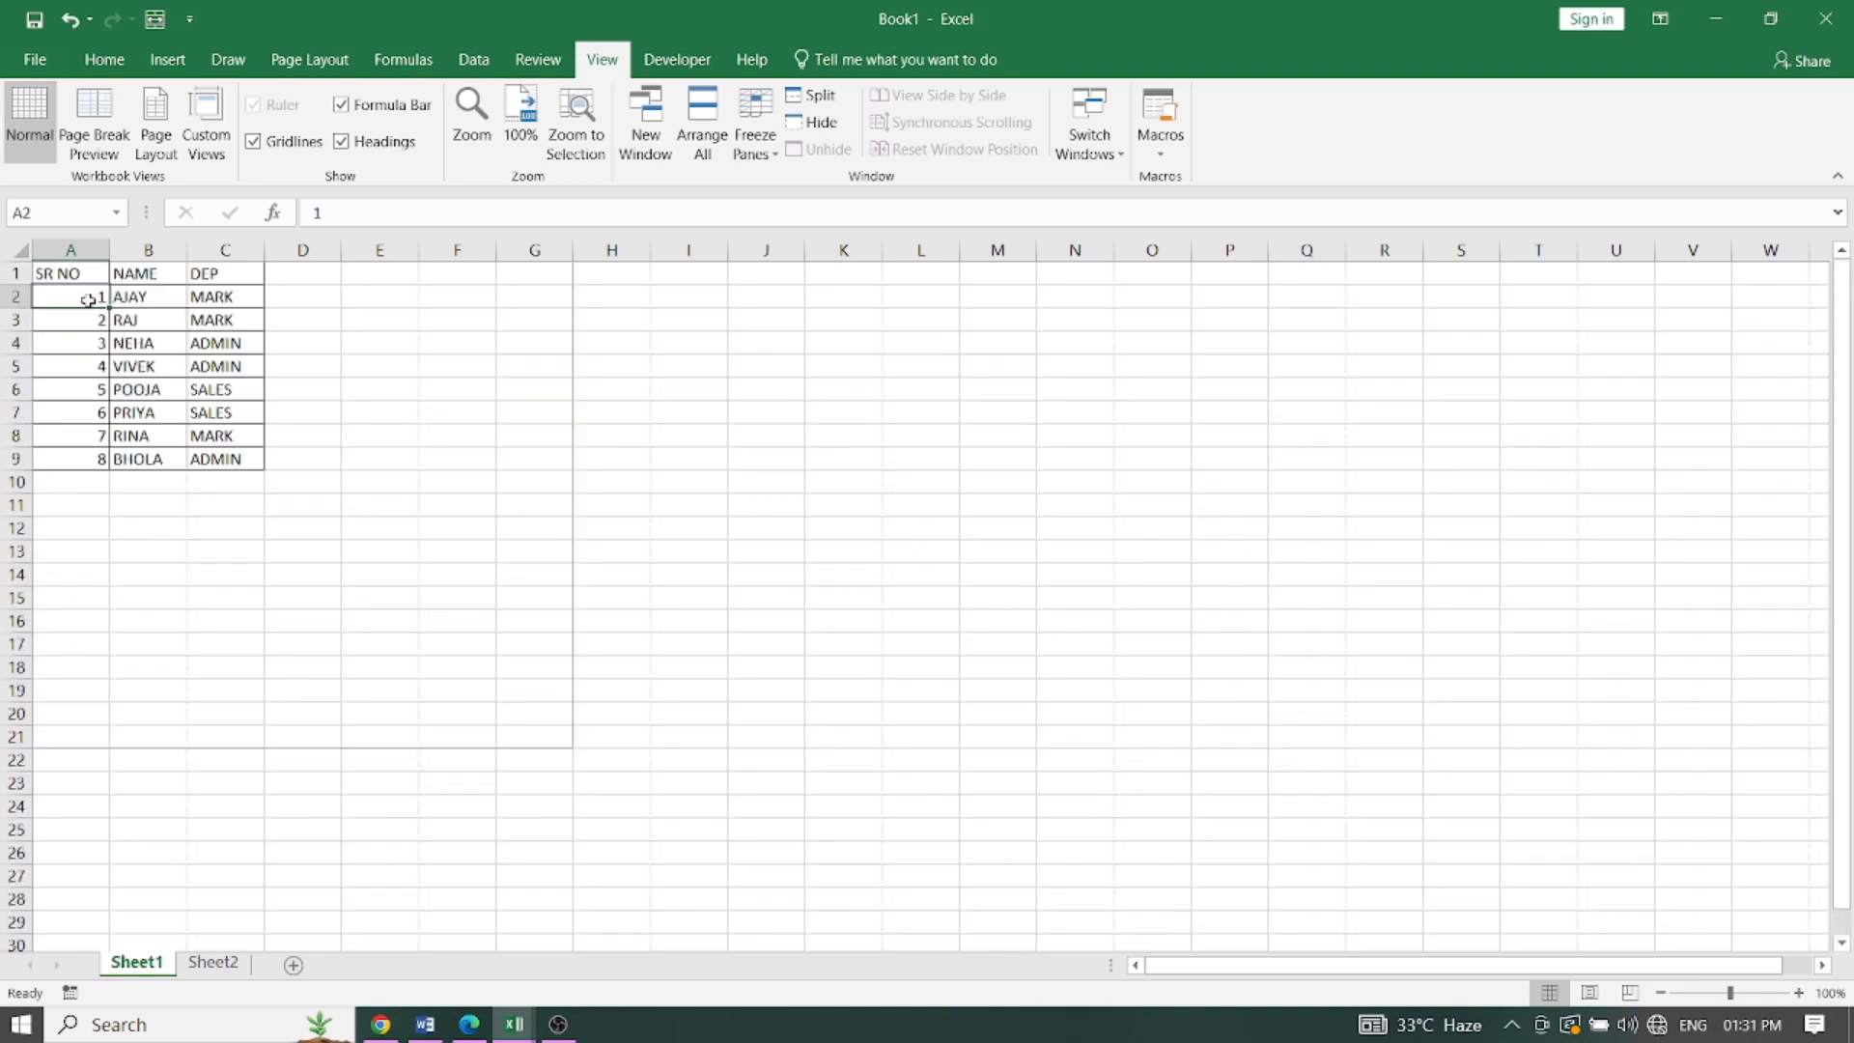
# Step: Freeze the SR NO, NAME, DEP row once more, test by scrolling, and release it
pyautogui.click(755, 135)
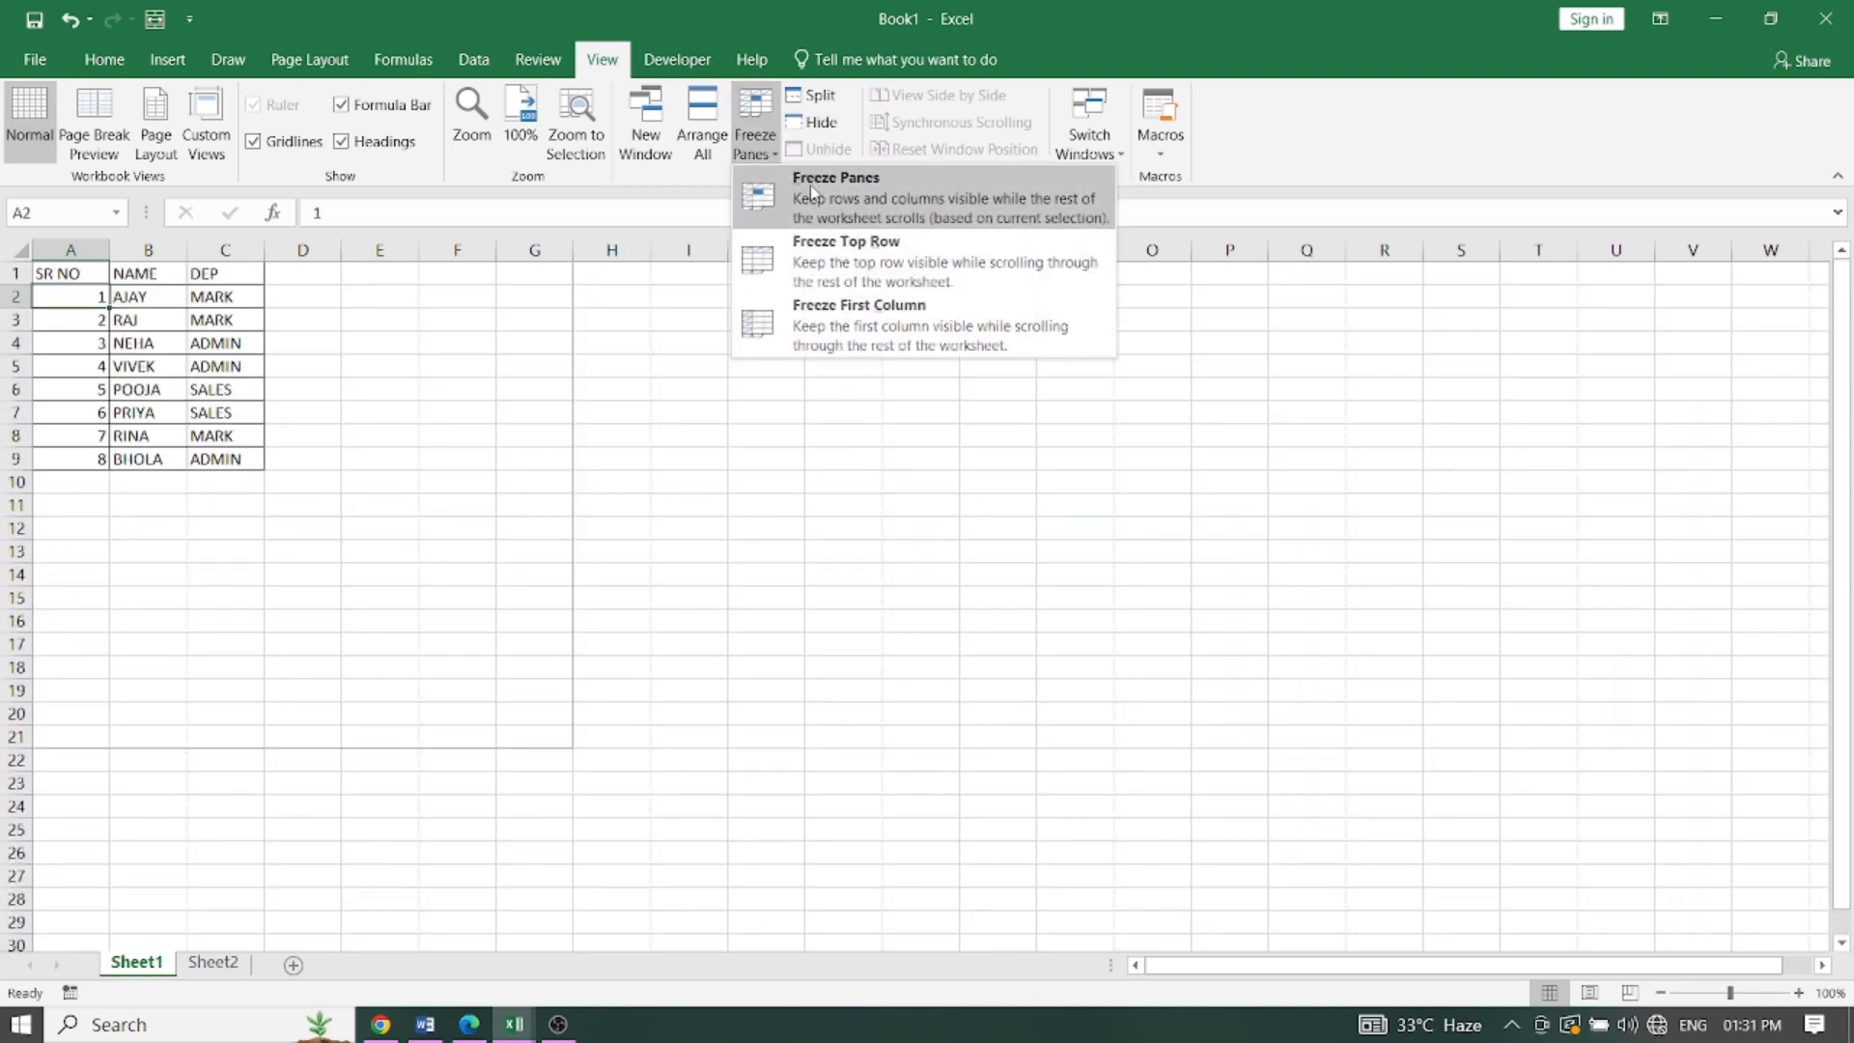
pyautogui.click(811, 193)
pyautogui.scroll(-4, 347, 456)
pyautogui.scroll(-5, 356, 451)
pyautogui.scroll(-6, 356, 448)
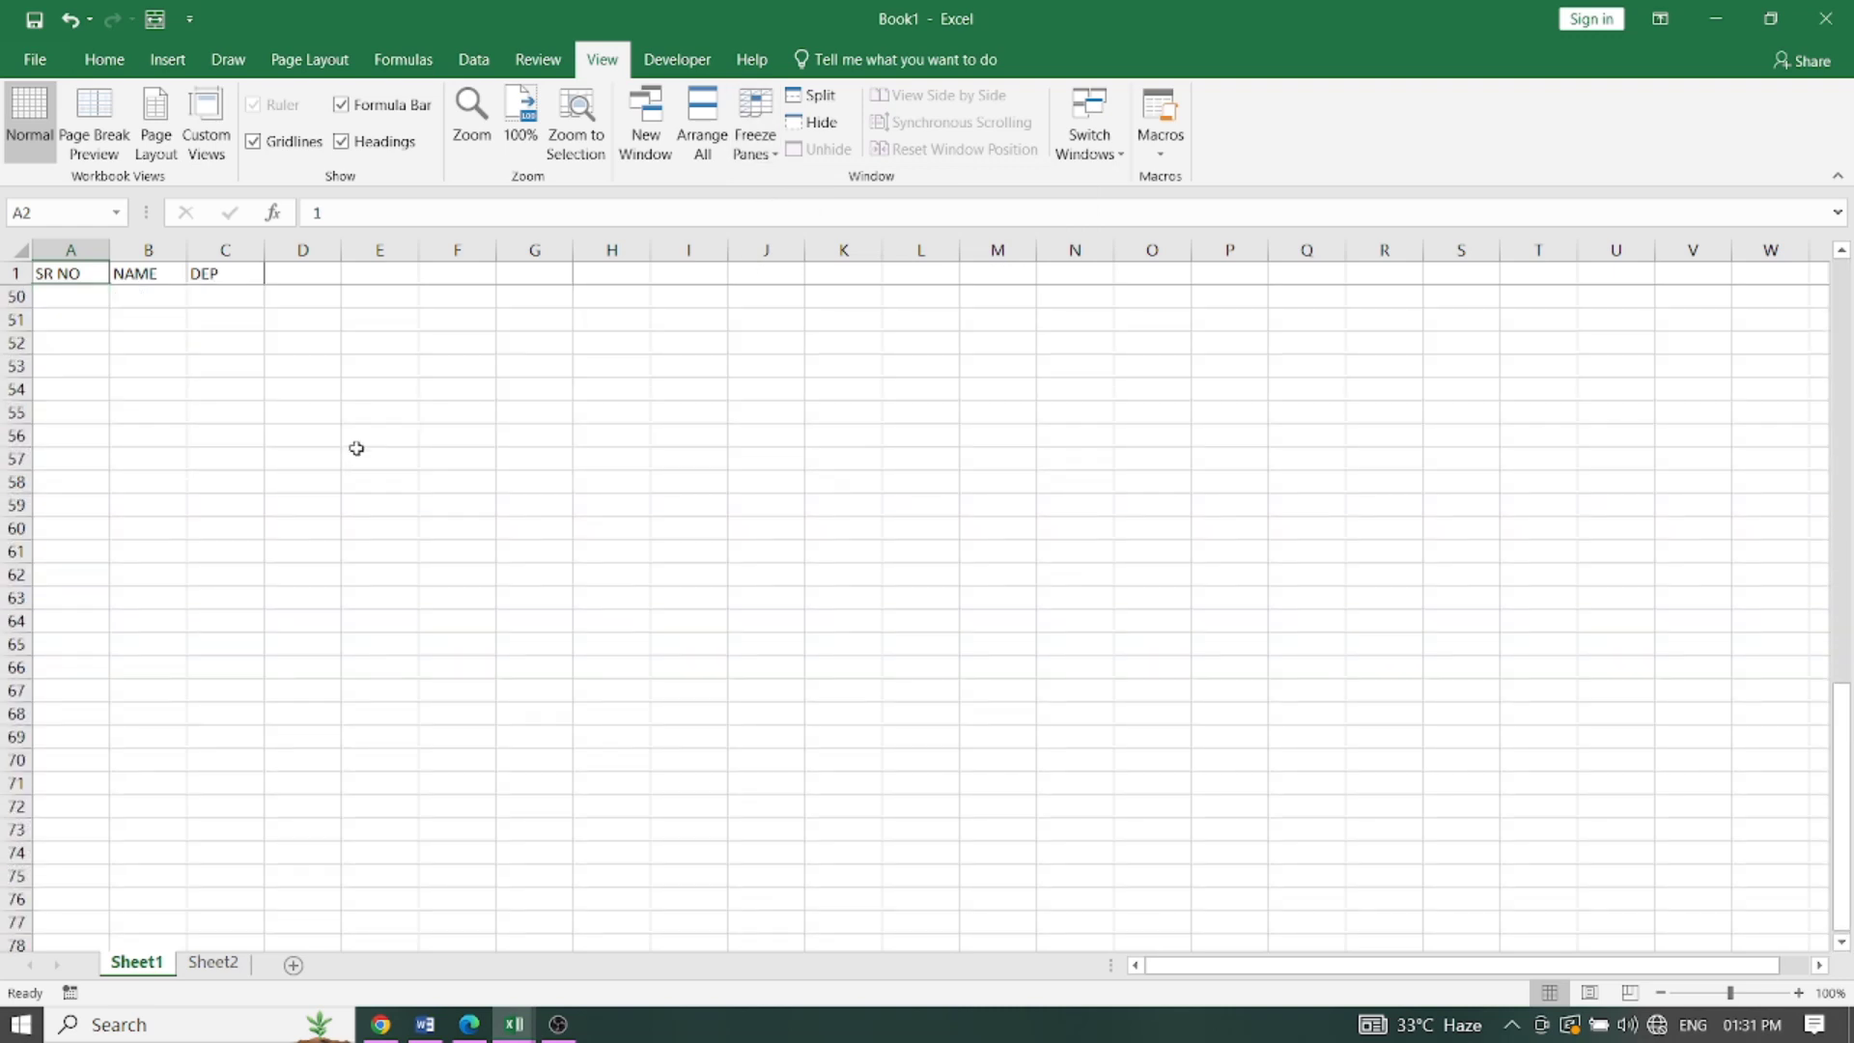
pyautogui.scroll(-8, 356, 448)
pyautogui.scroll(-6, 340, 443)
pyautogui.scroll(-3, 358, 440)
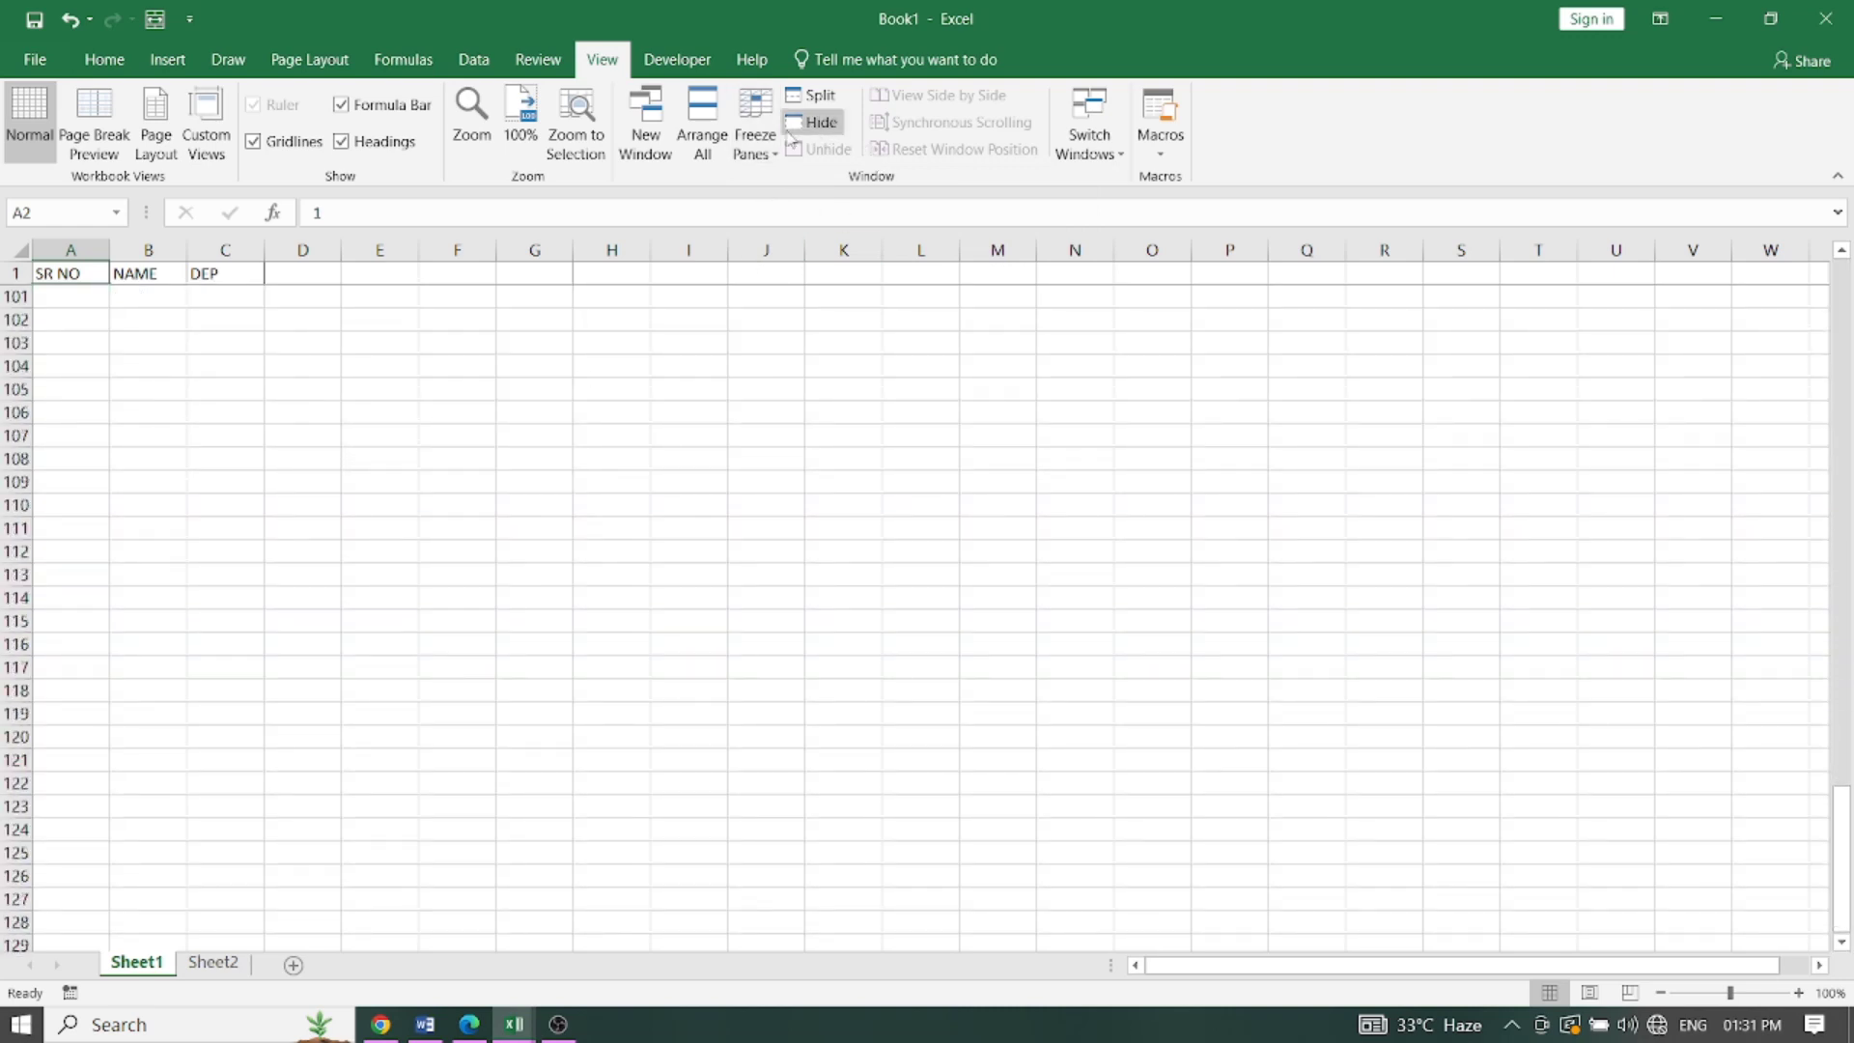
pyautogui.click(758, 140)
pyautogui.click(809, 181)
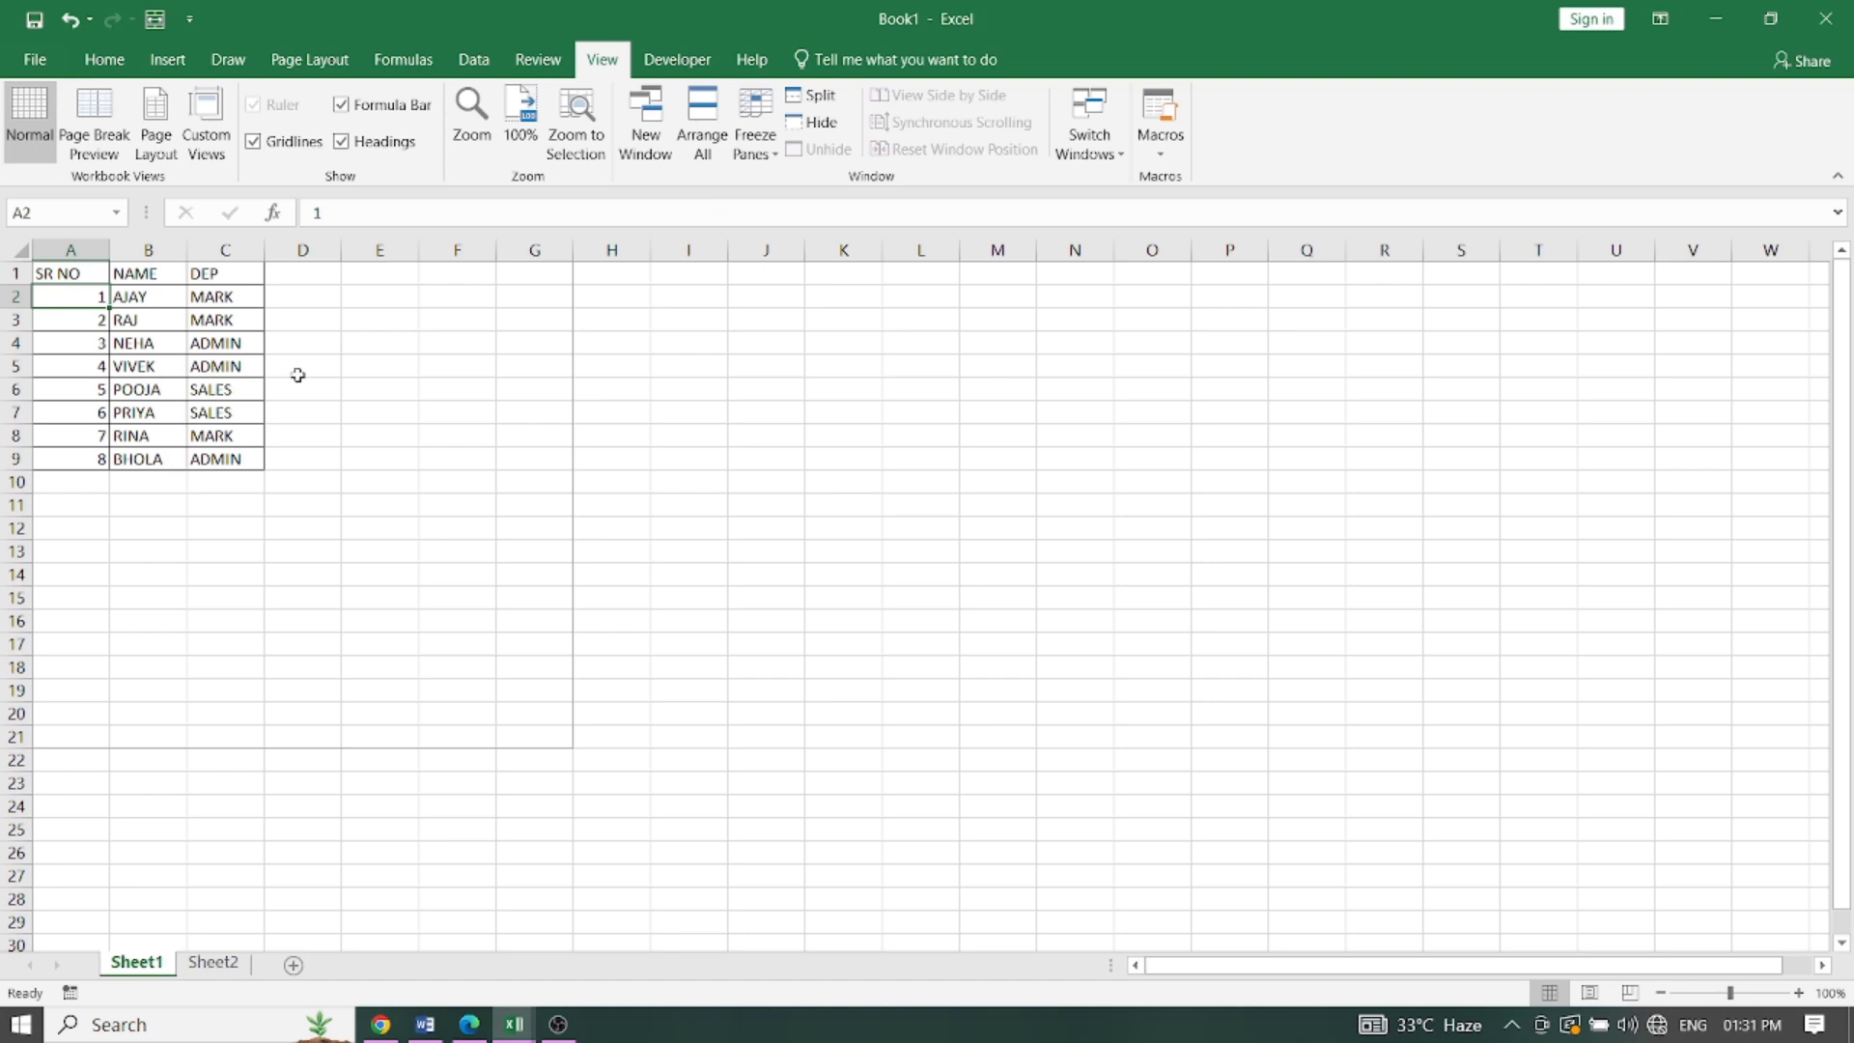
pyautogui.click(443, 443)
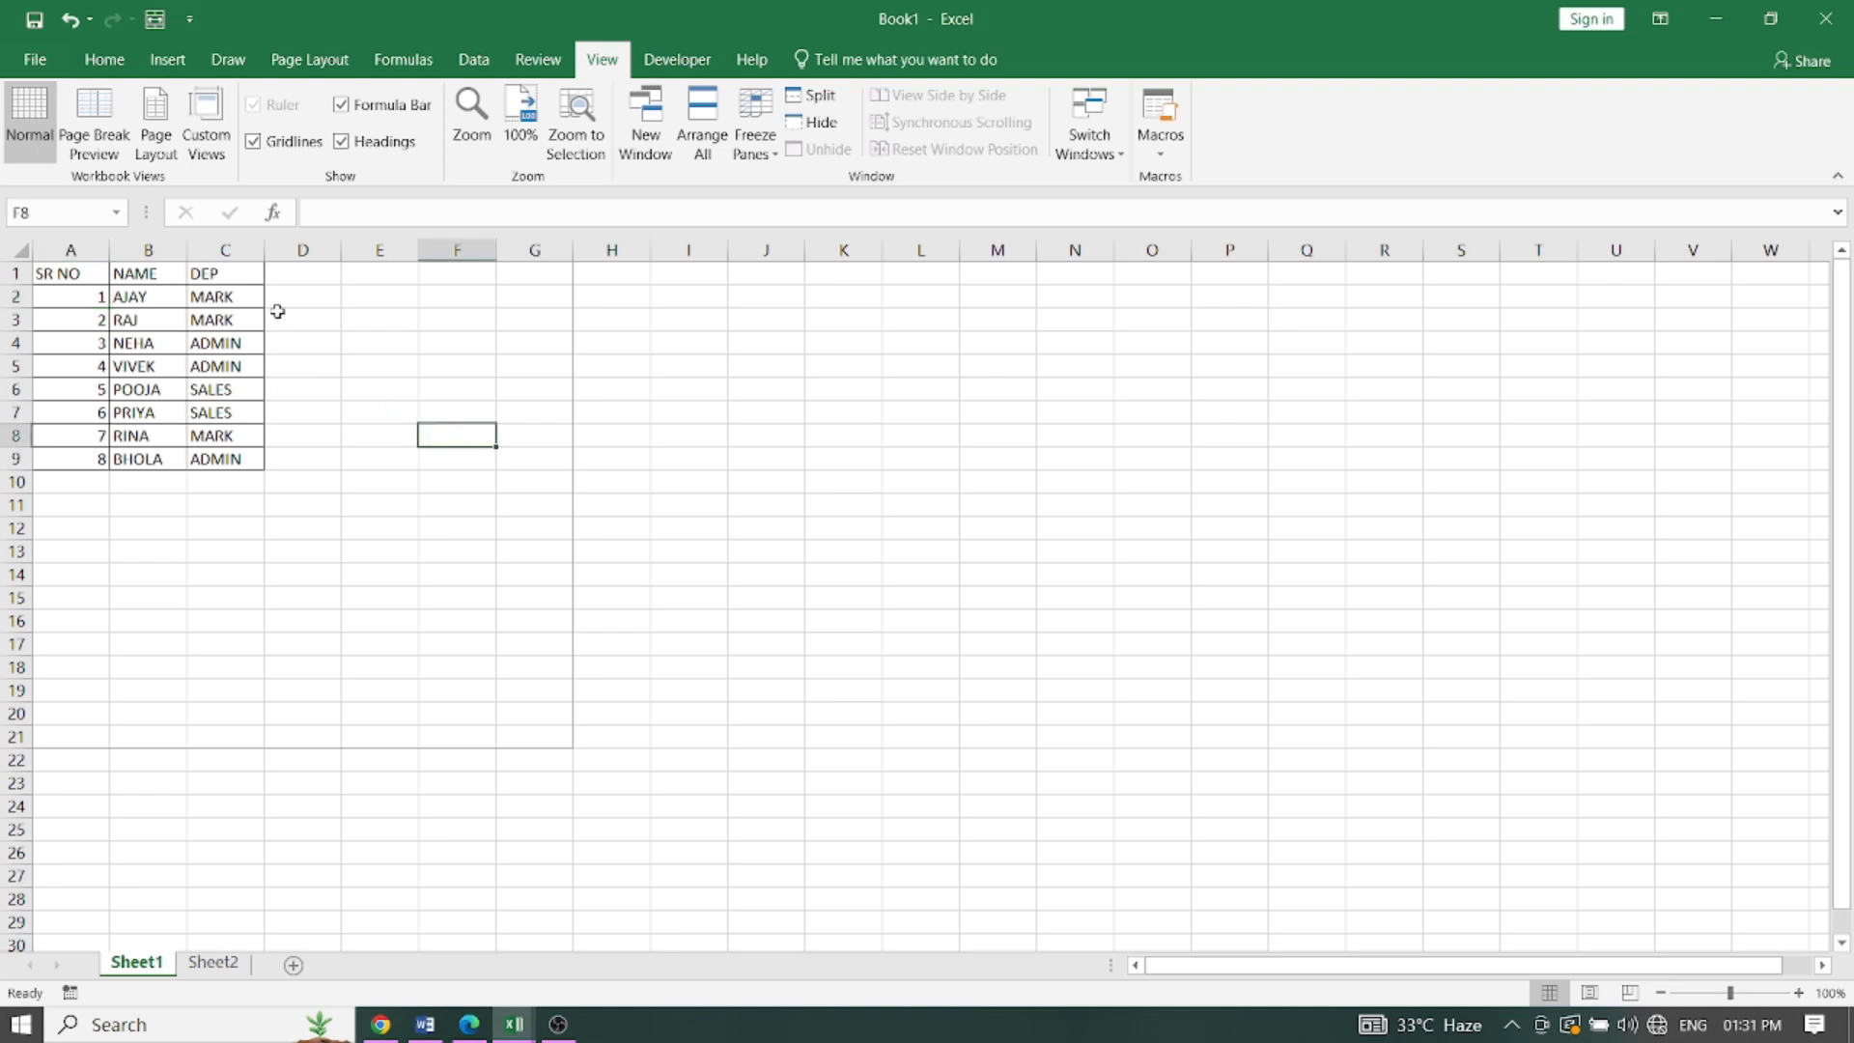
pyautogui.click(145, 253)
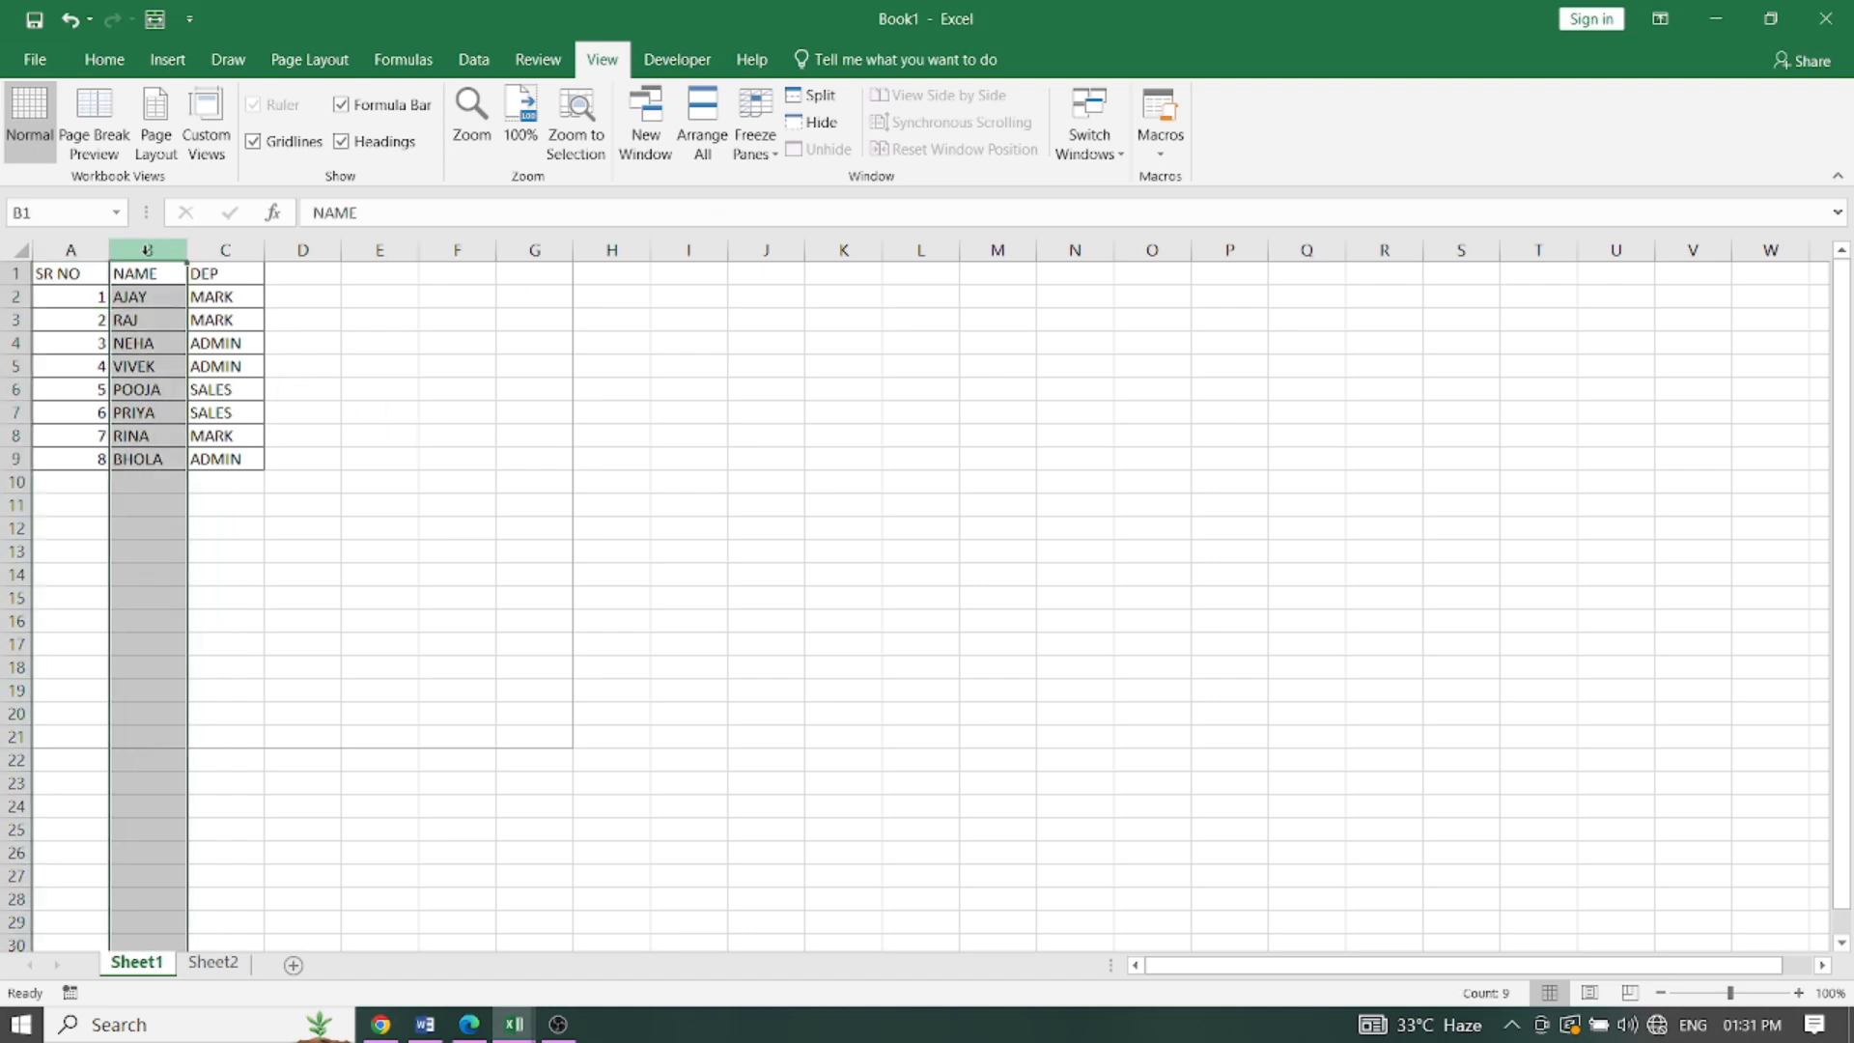
pyautogui.click(755, 135)
pyautogui.click(865, 313)
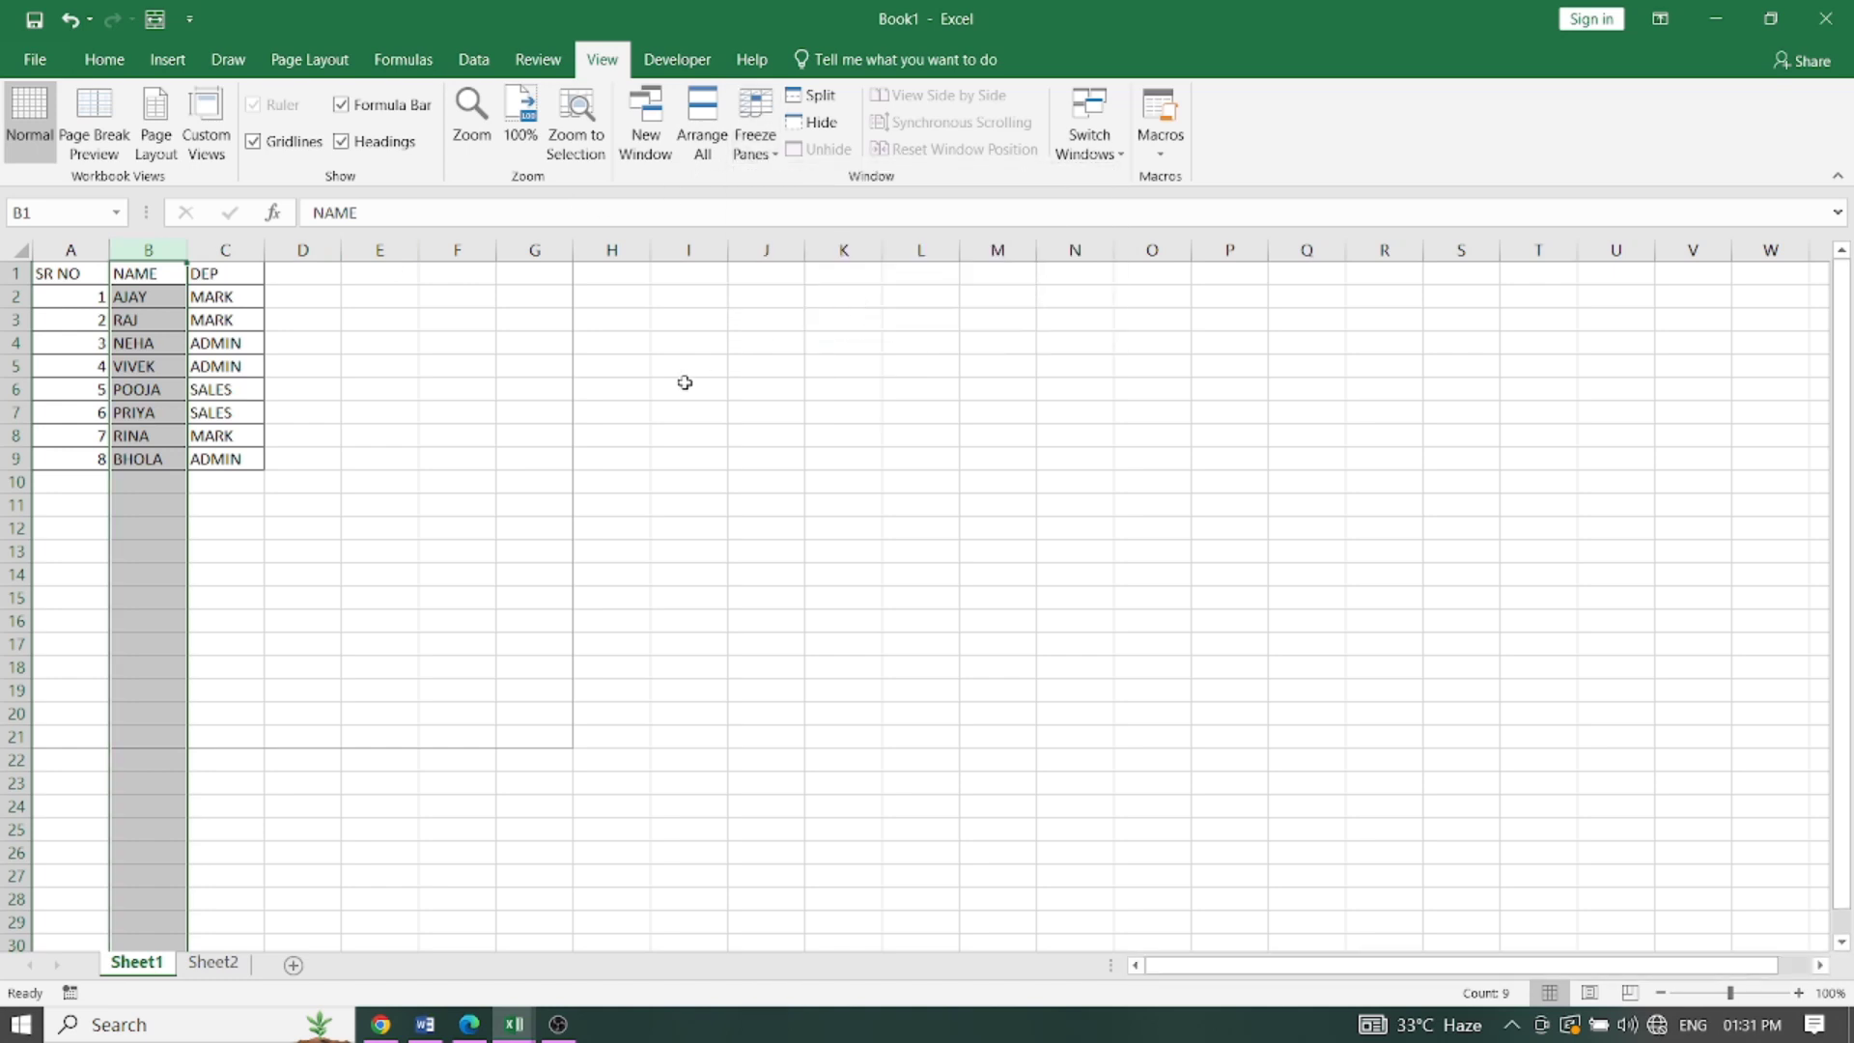
pyautogui.click(1819, 966)
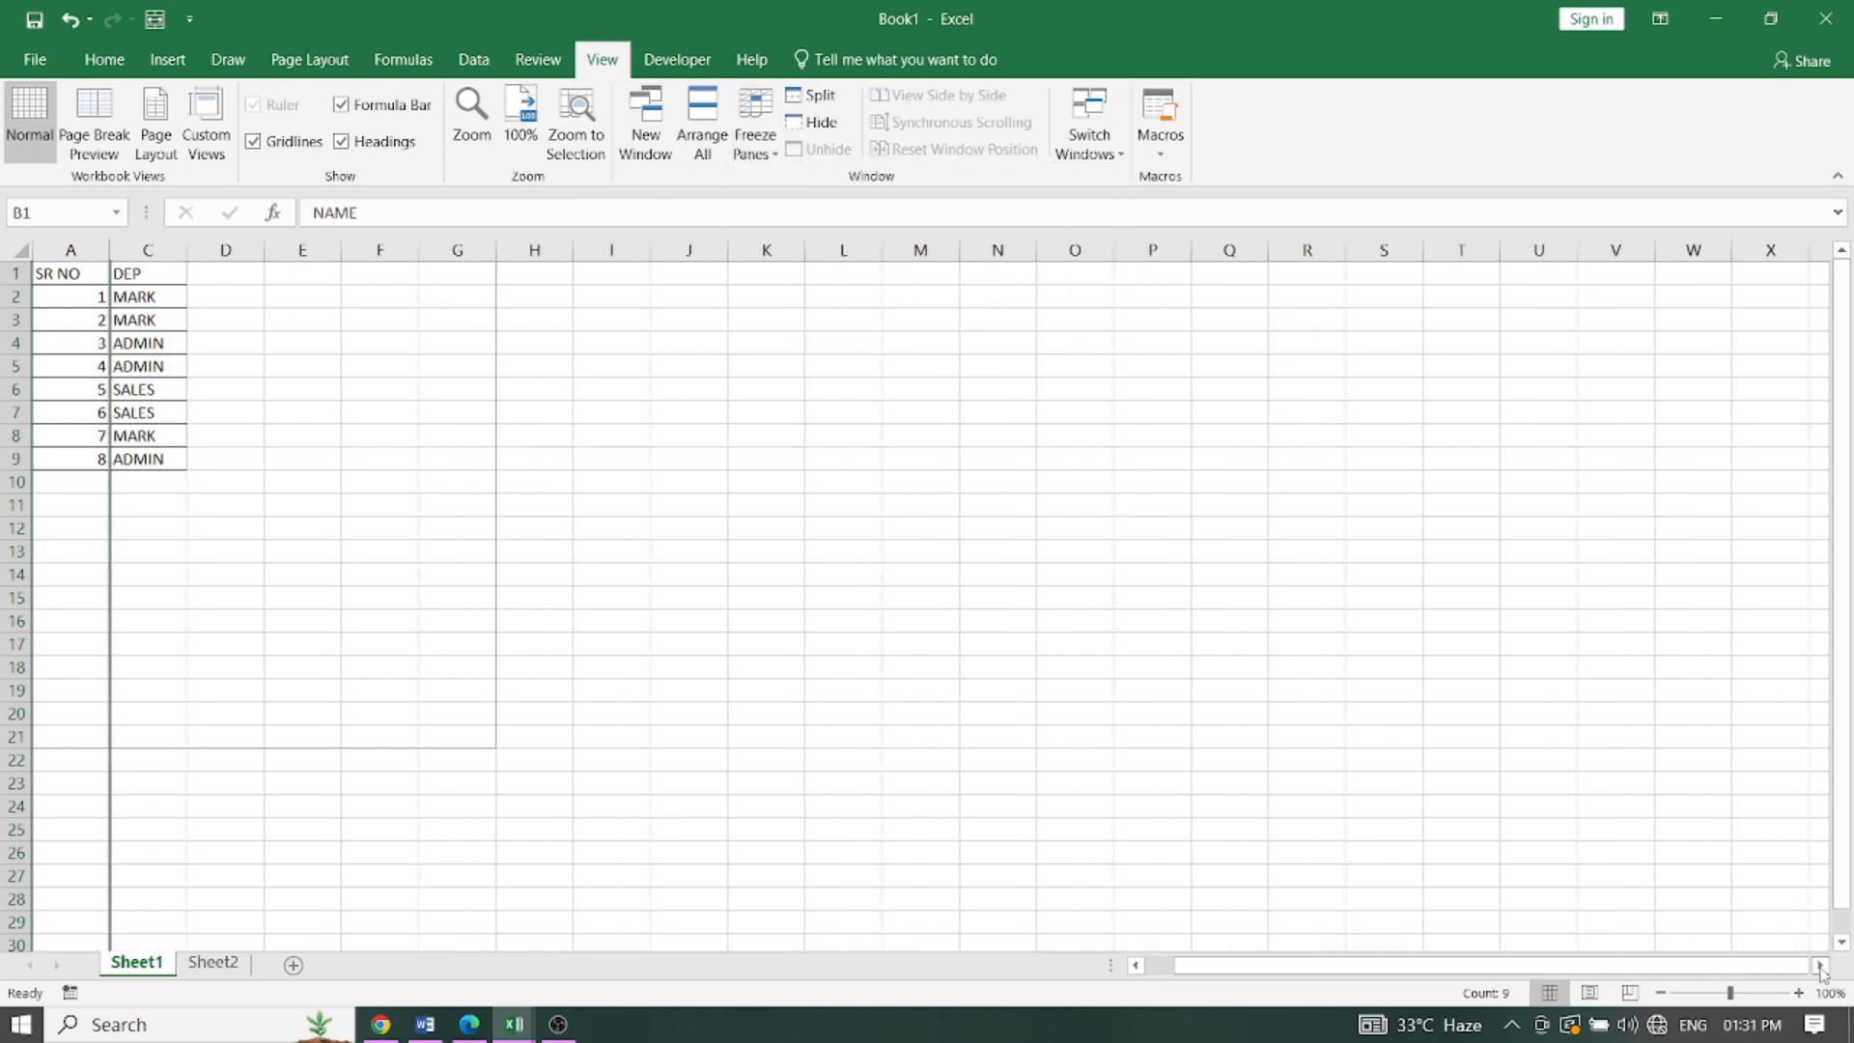
pyautogui.moveTo(1819, 971); pyautogui.dragTo(1231, 696)
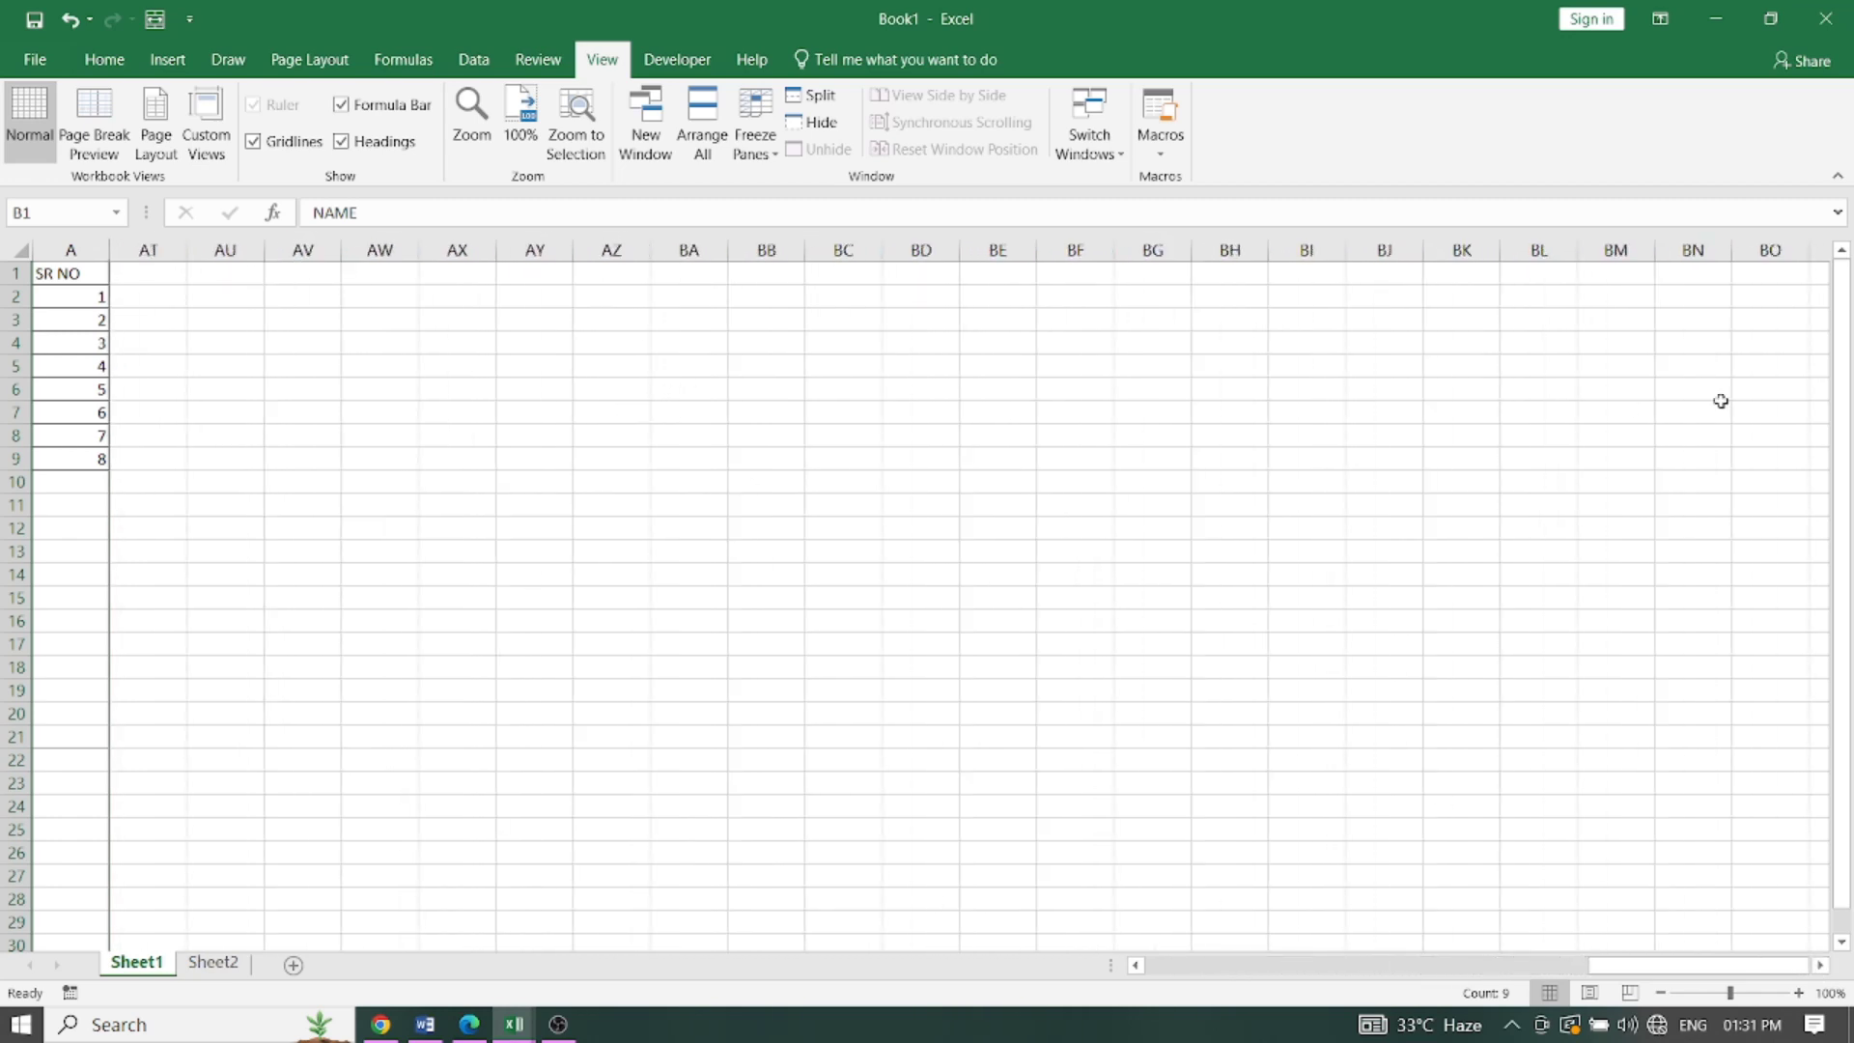
pyautogui.click(755, 135)
pyautogui.click(827, 198)
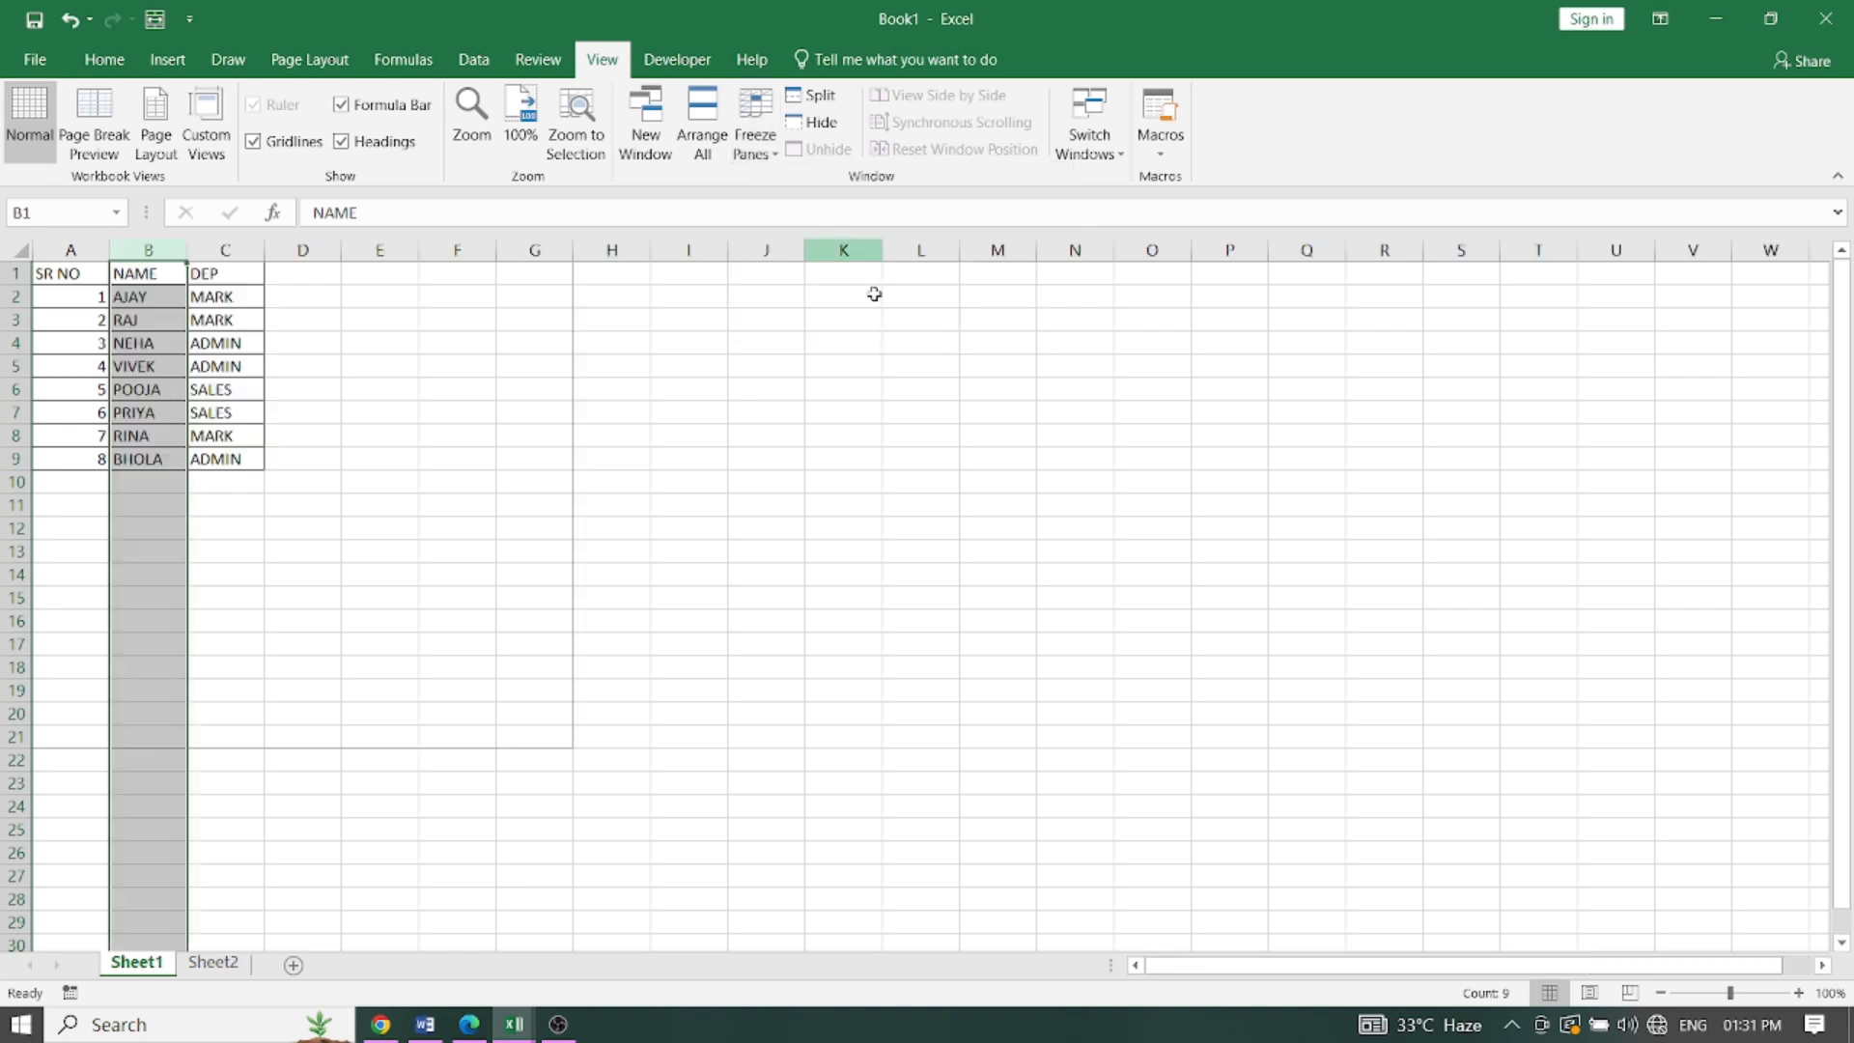
pyautogui.click(1508, 703)
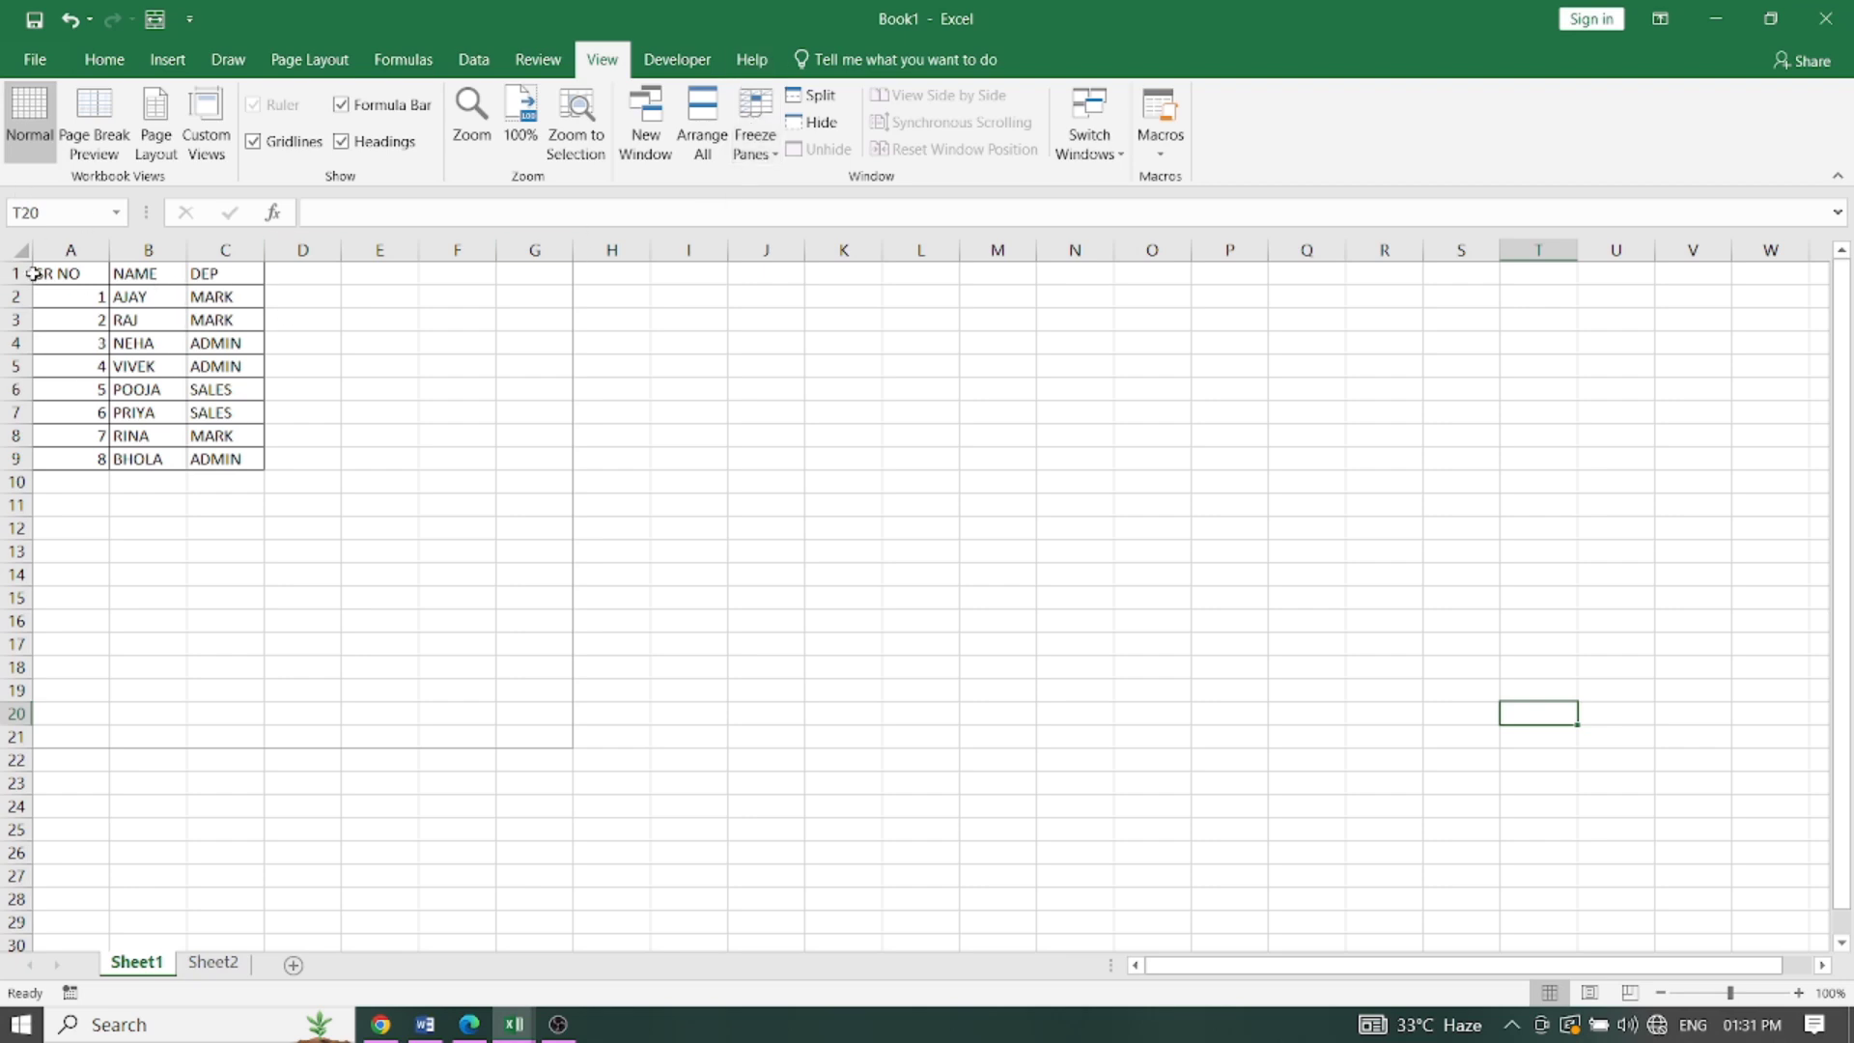
pyautogui.moveTo(34, 273); pyautogui.dragTo(246, 271)
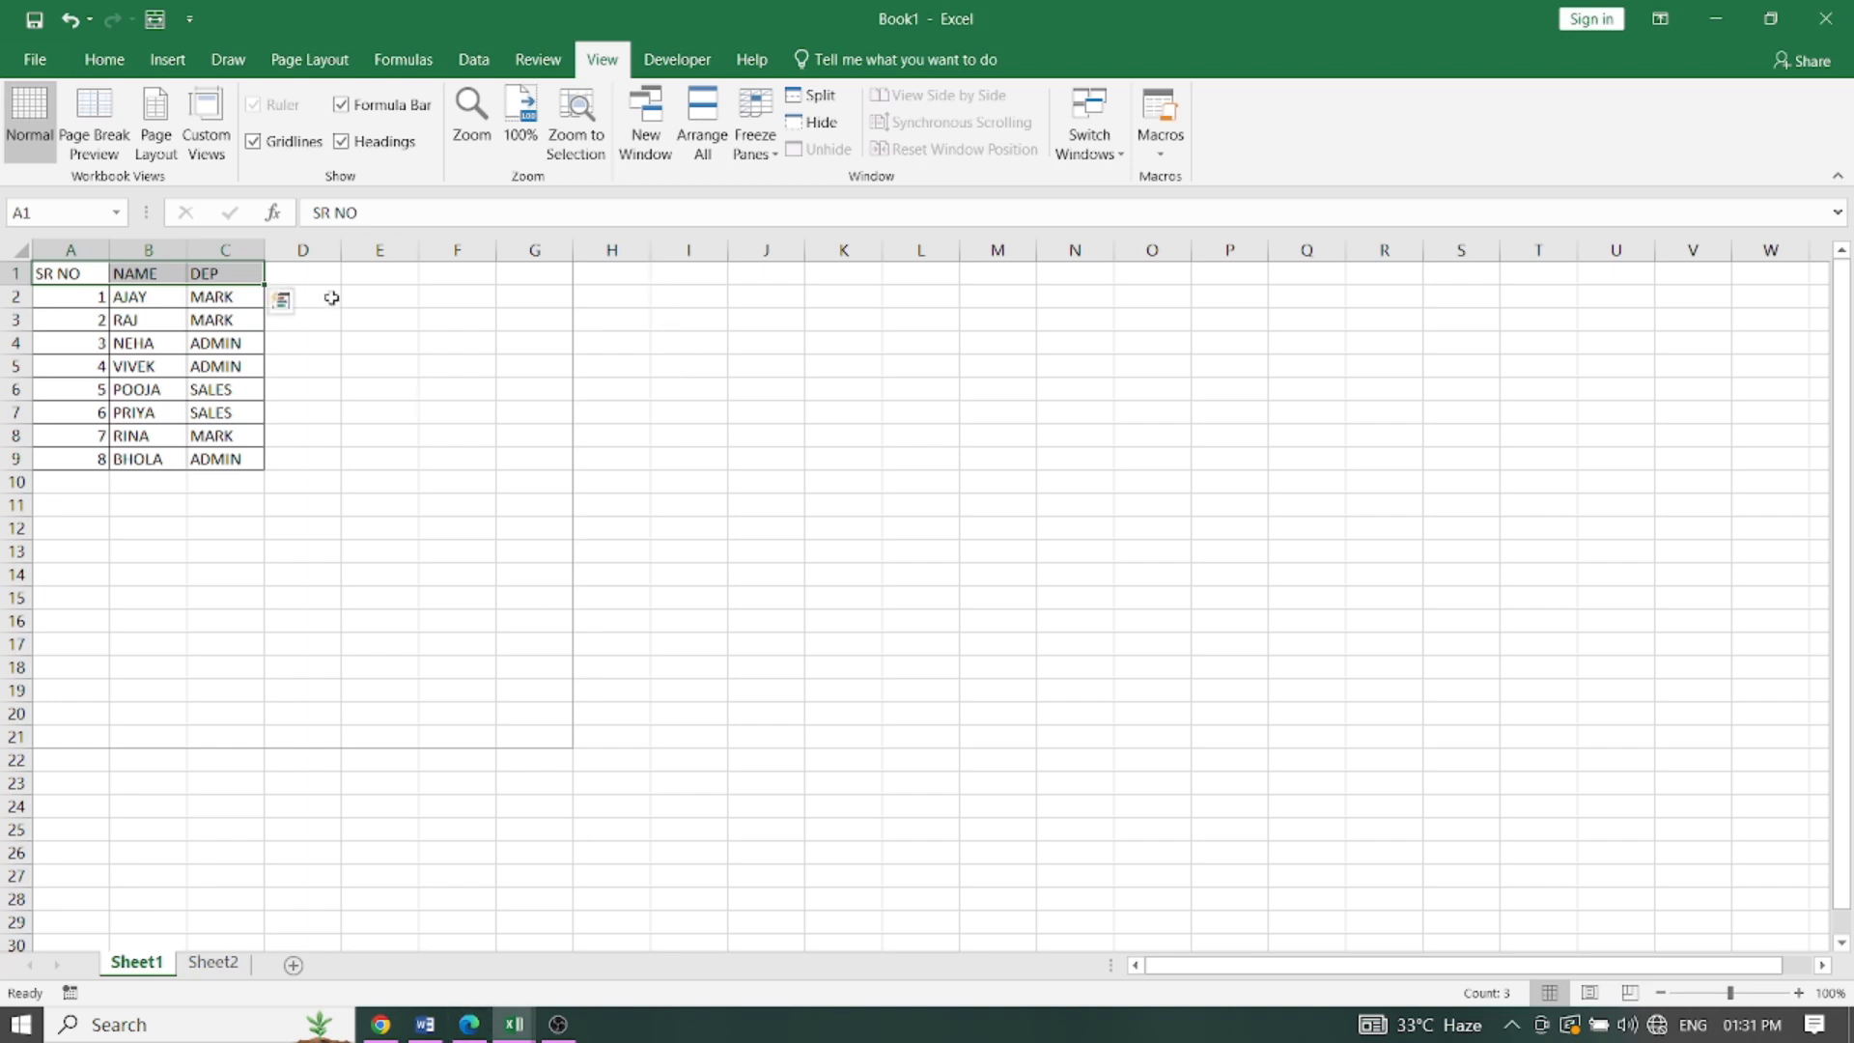
pyautogui.click(654, 156)
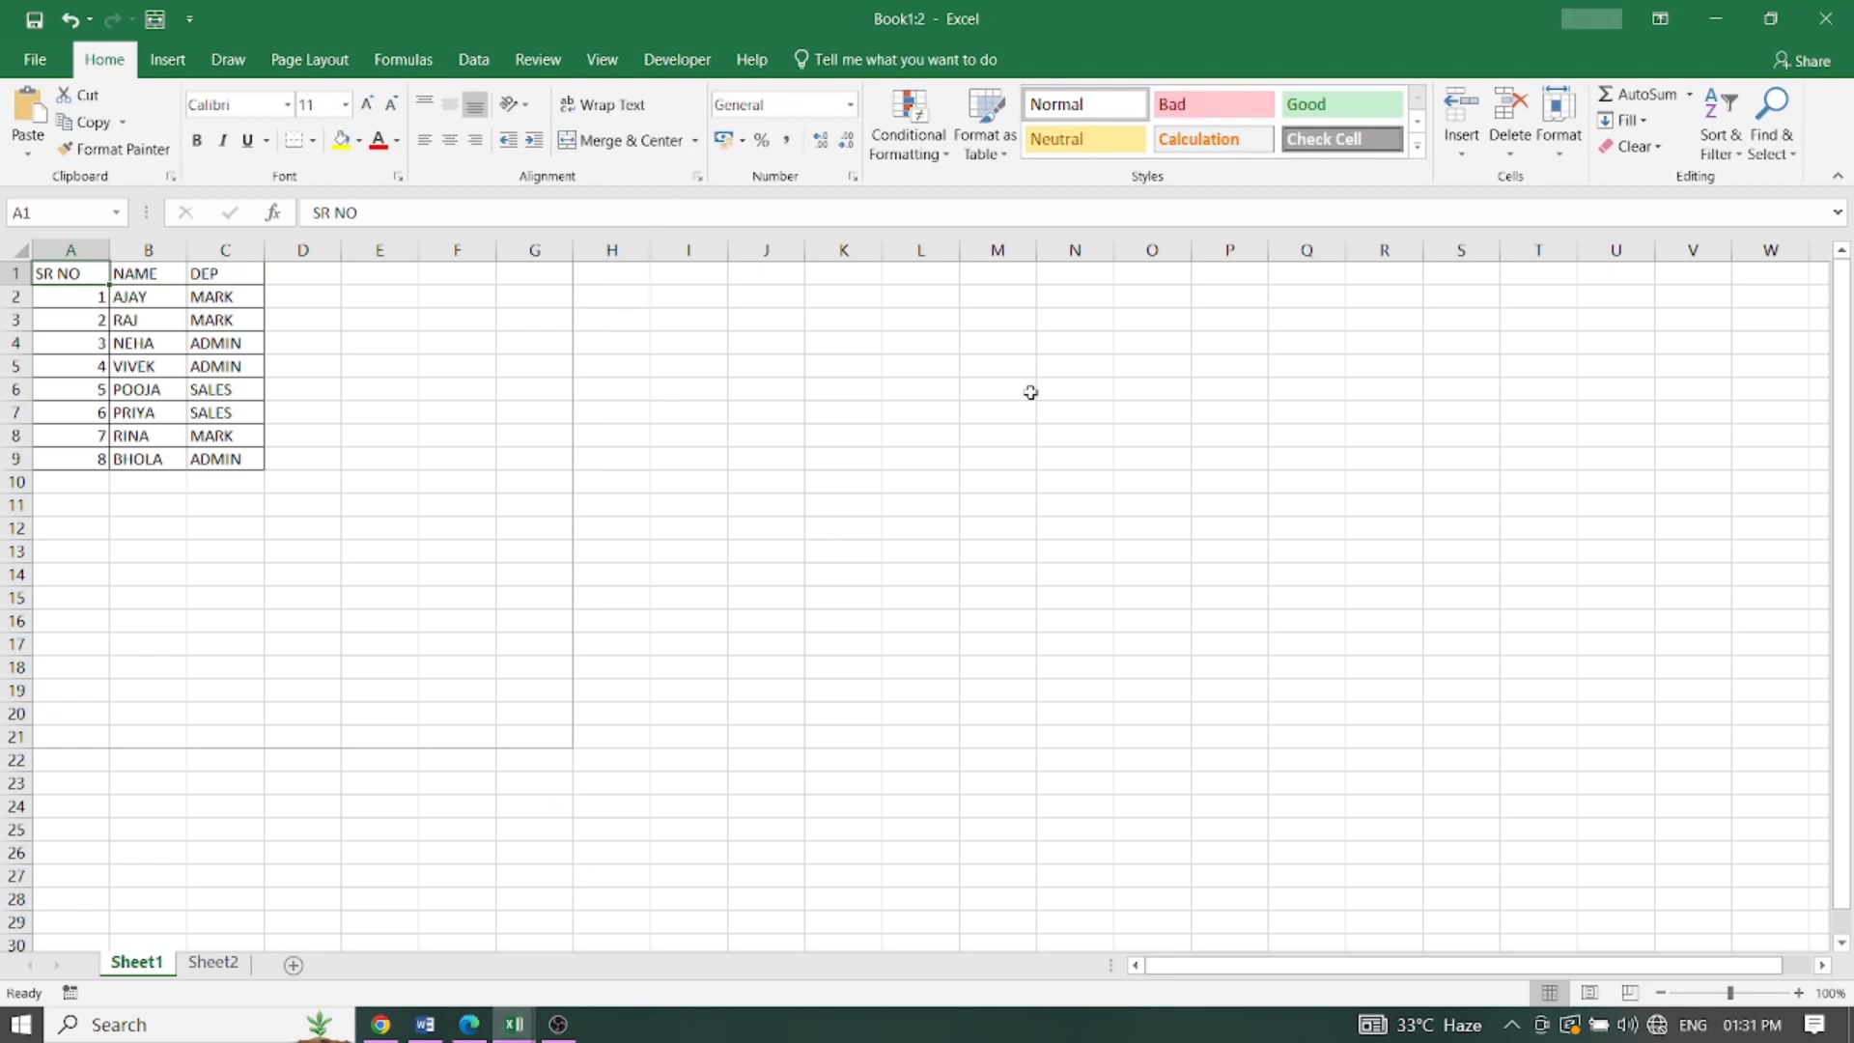
pyautogui.click(1772, 19)
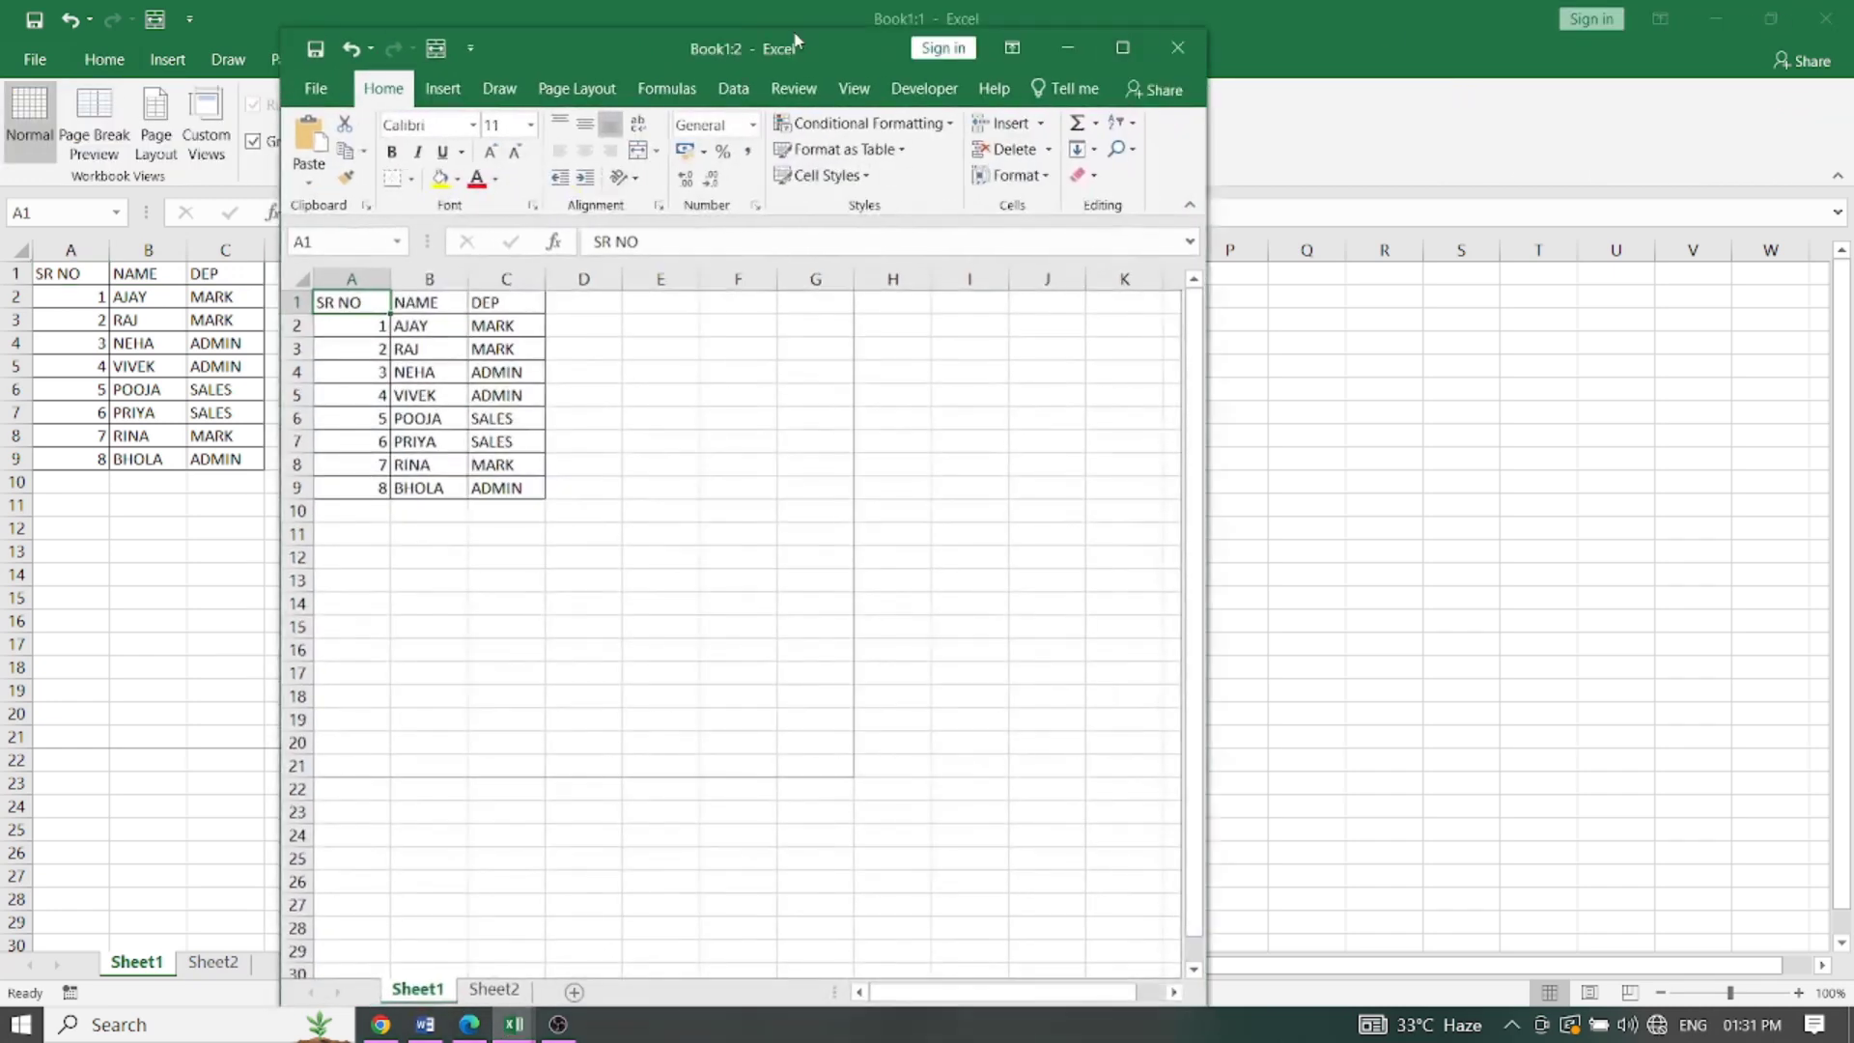
pyautogui.moveTo(827, 32); pyautogui.dragTo(1388, 16)
pyautogui.doubleClick(1388, 15)
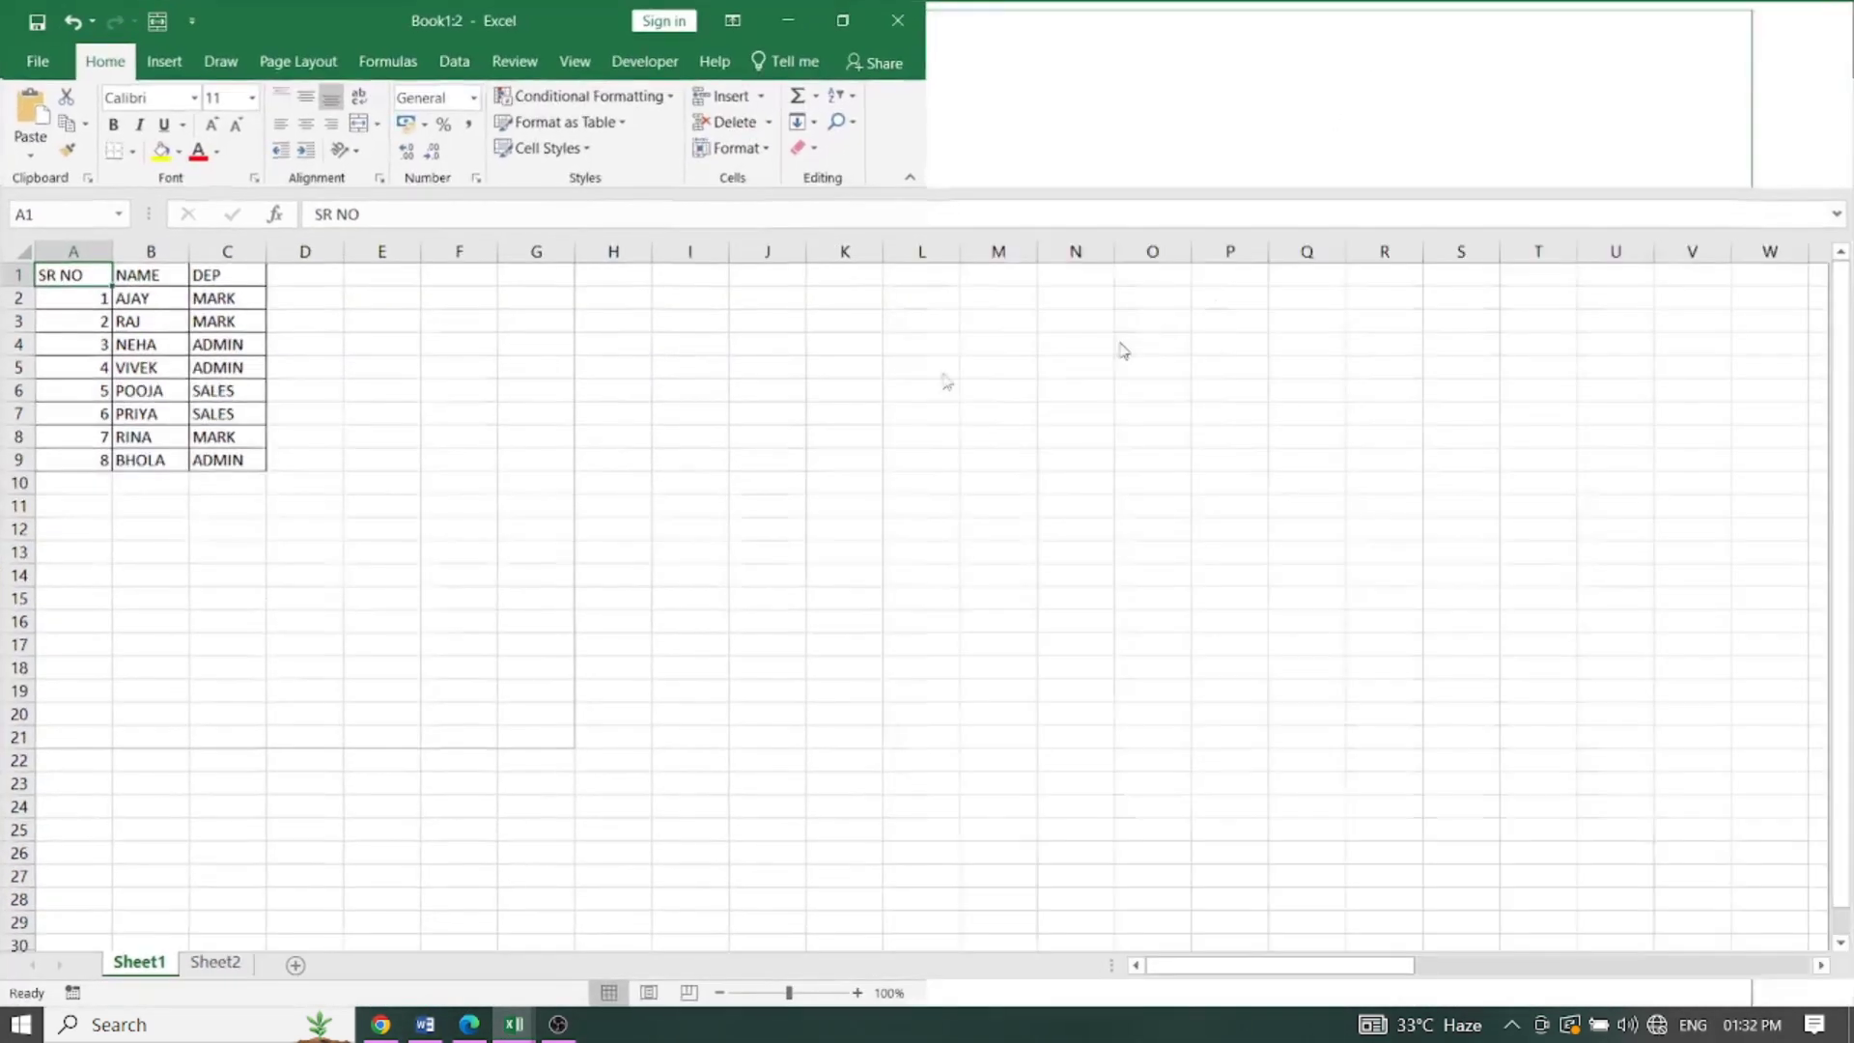
pyautogui.click(1771, 19)
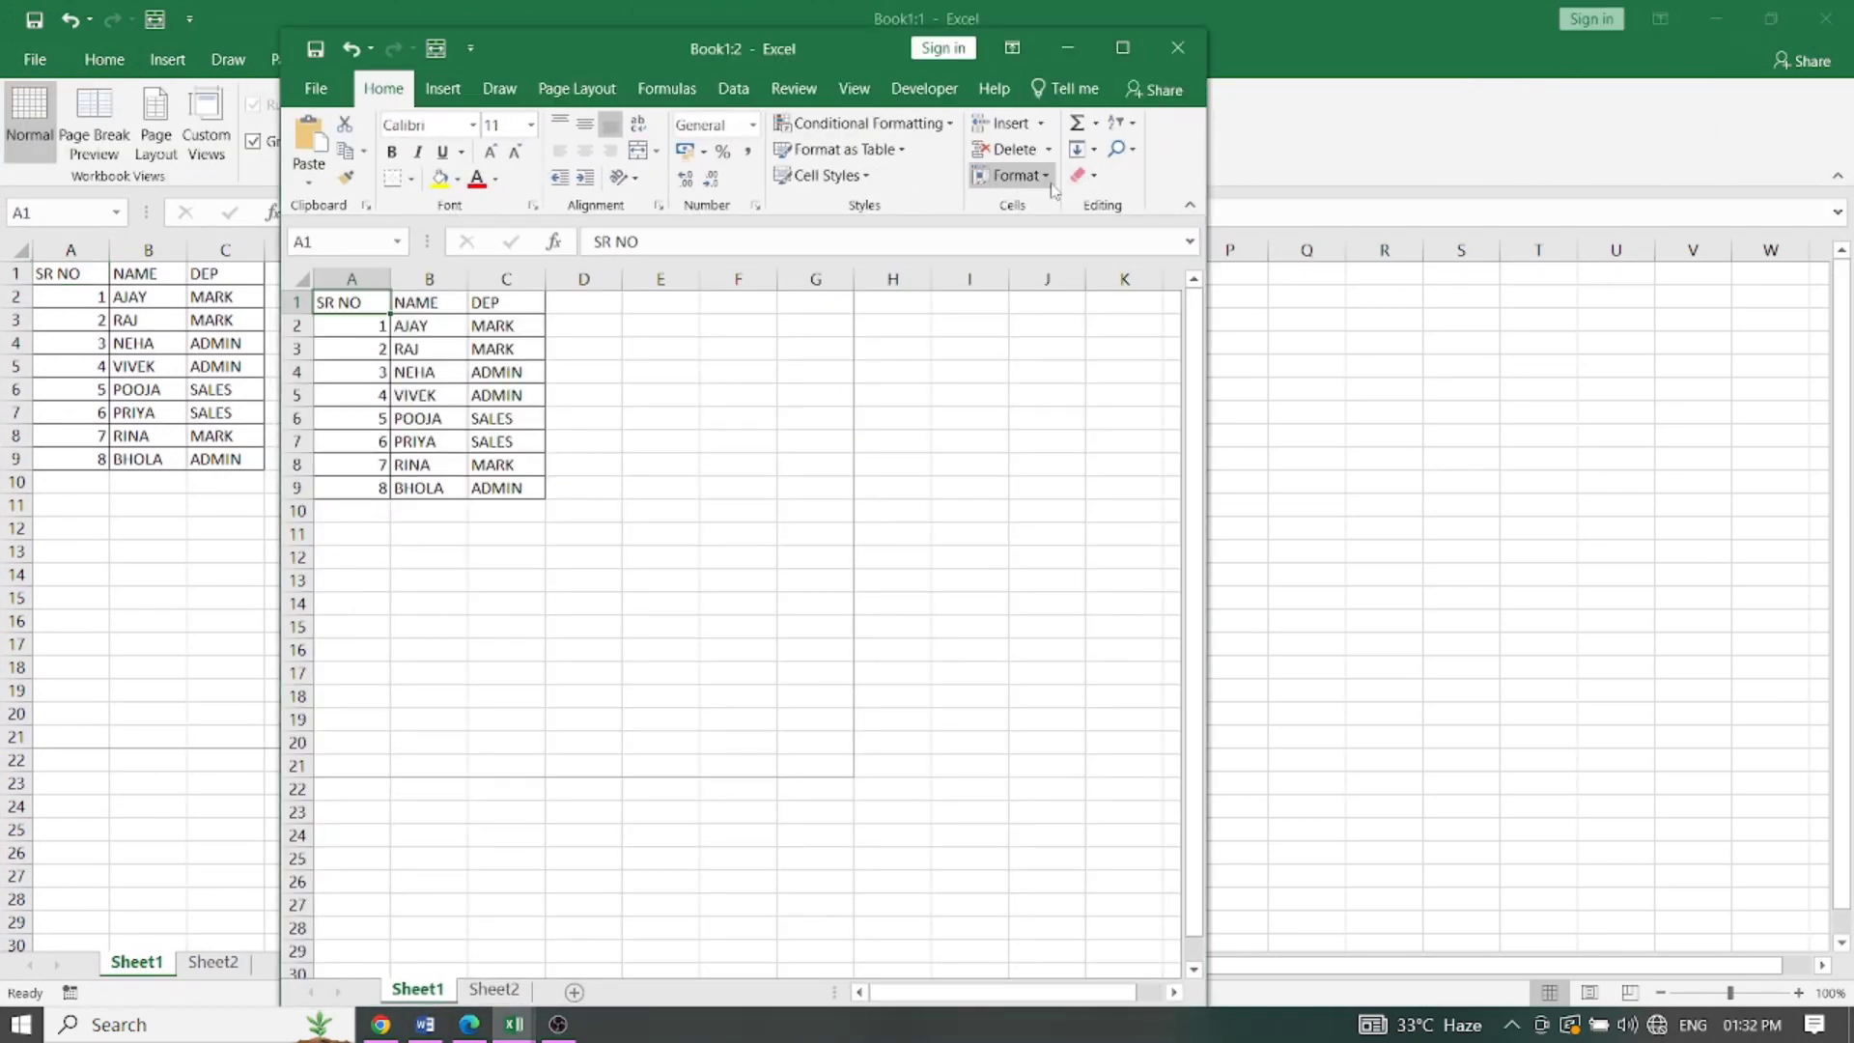
pyautogui.click(1835, 21)
pyautogui.press('super+Up')
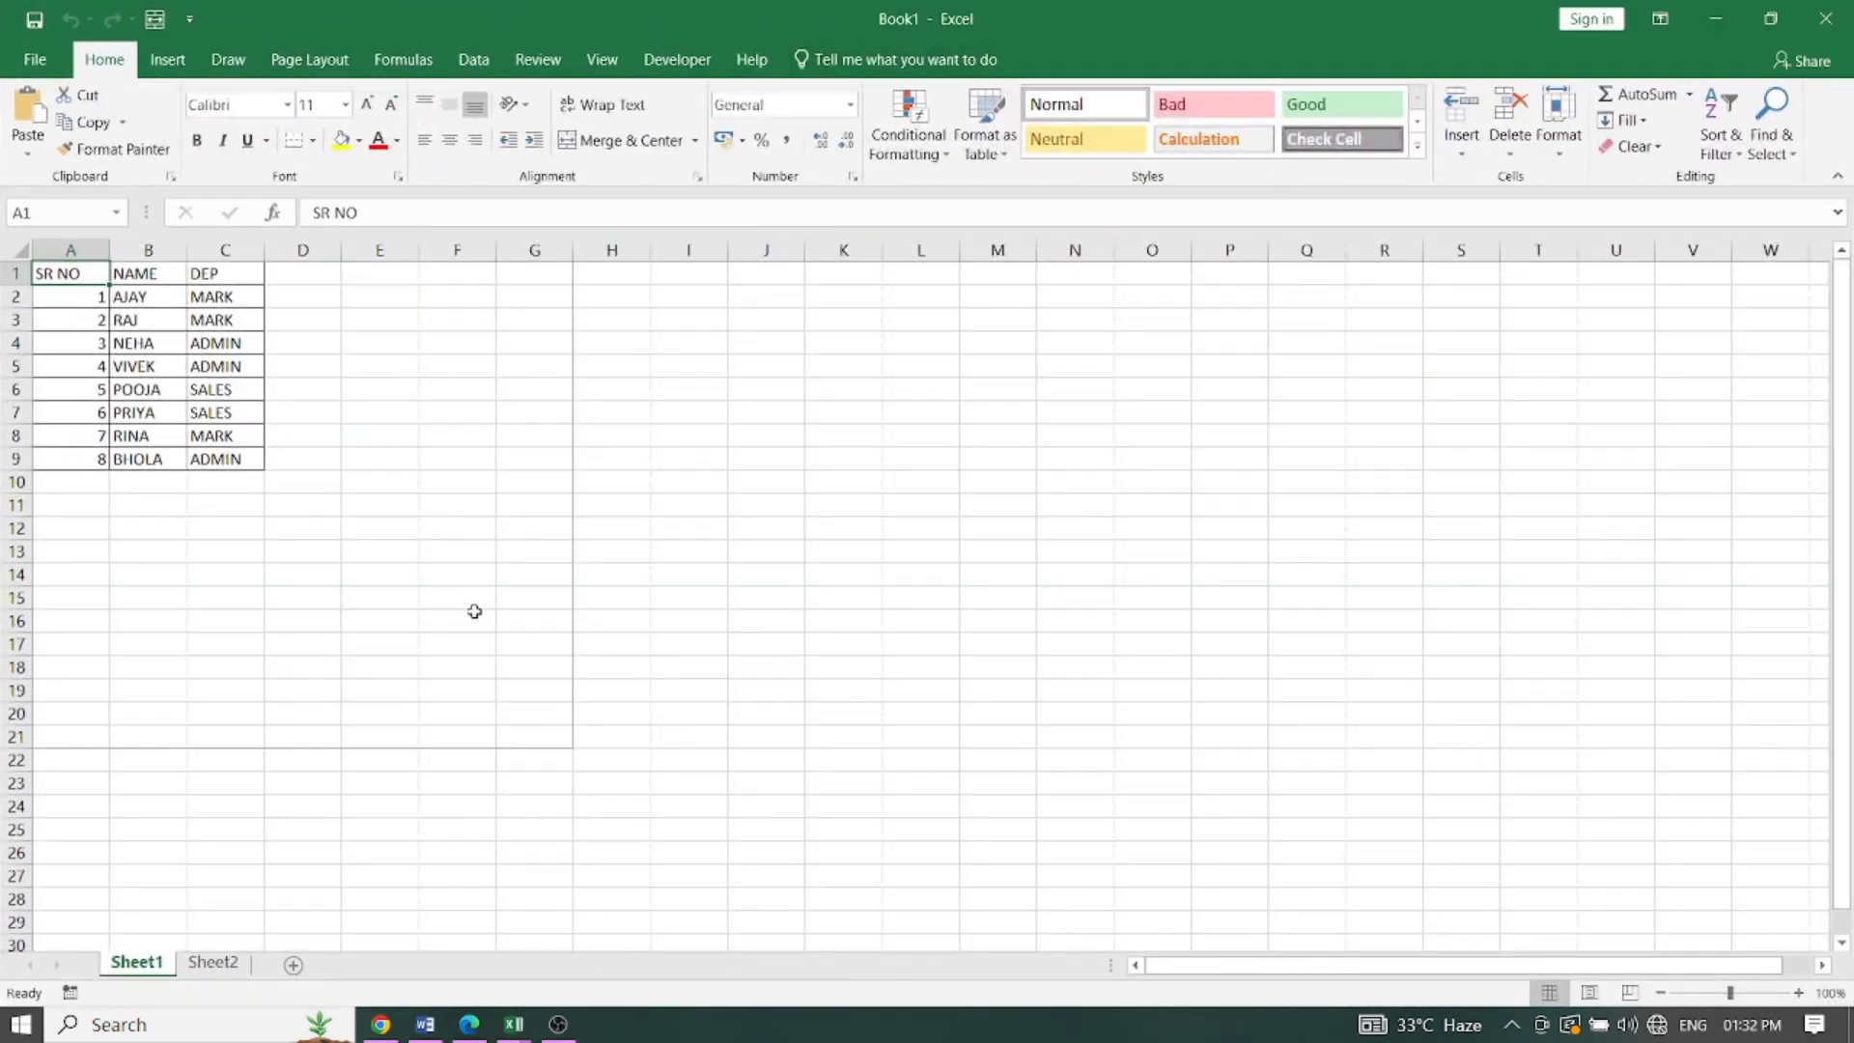
pyautogui.click(603, 59)
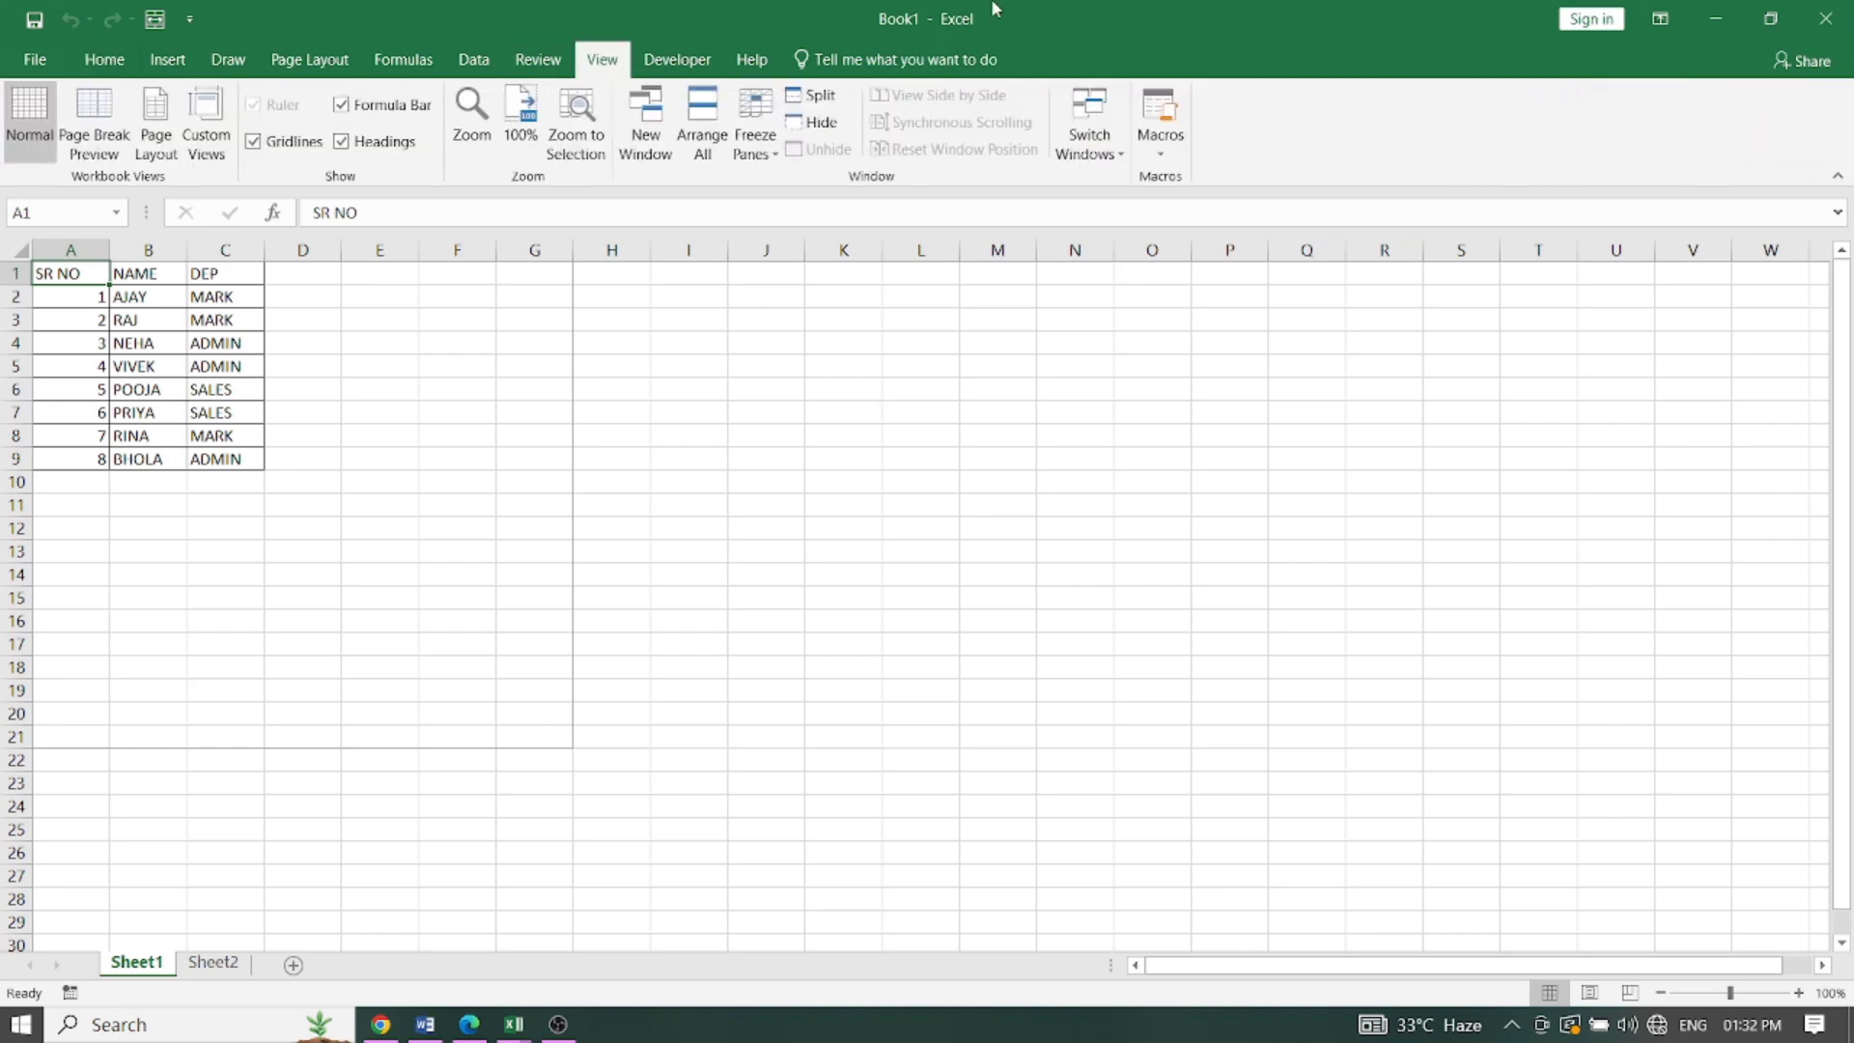
pyautogui.click(268, 524)
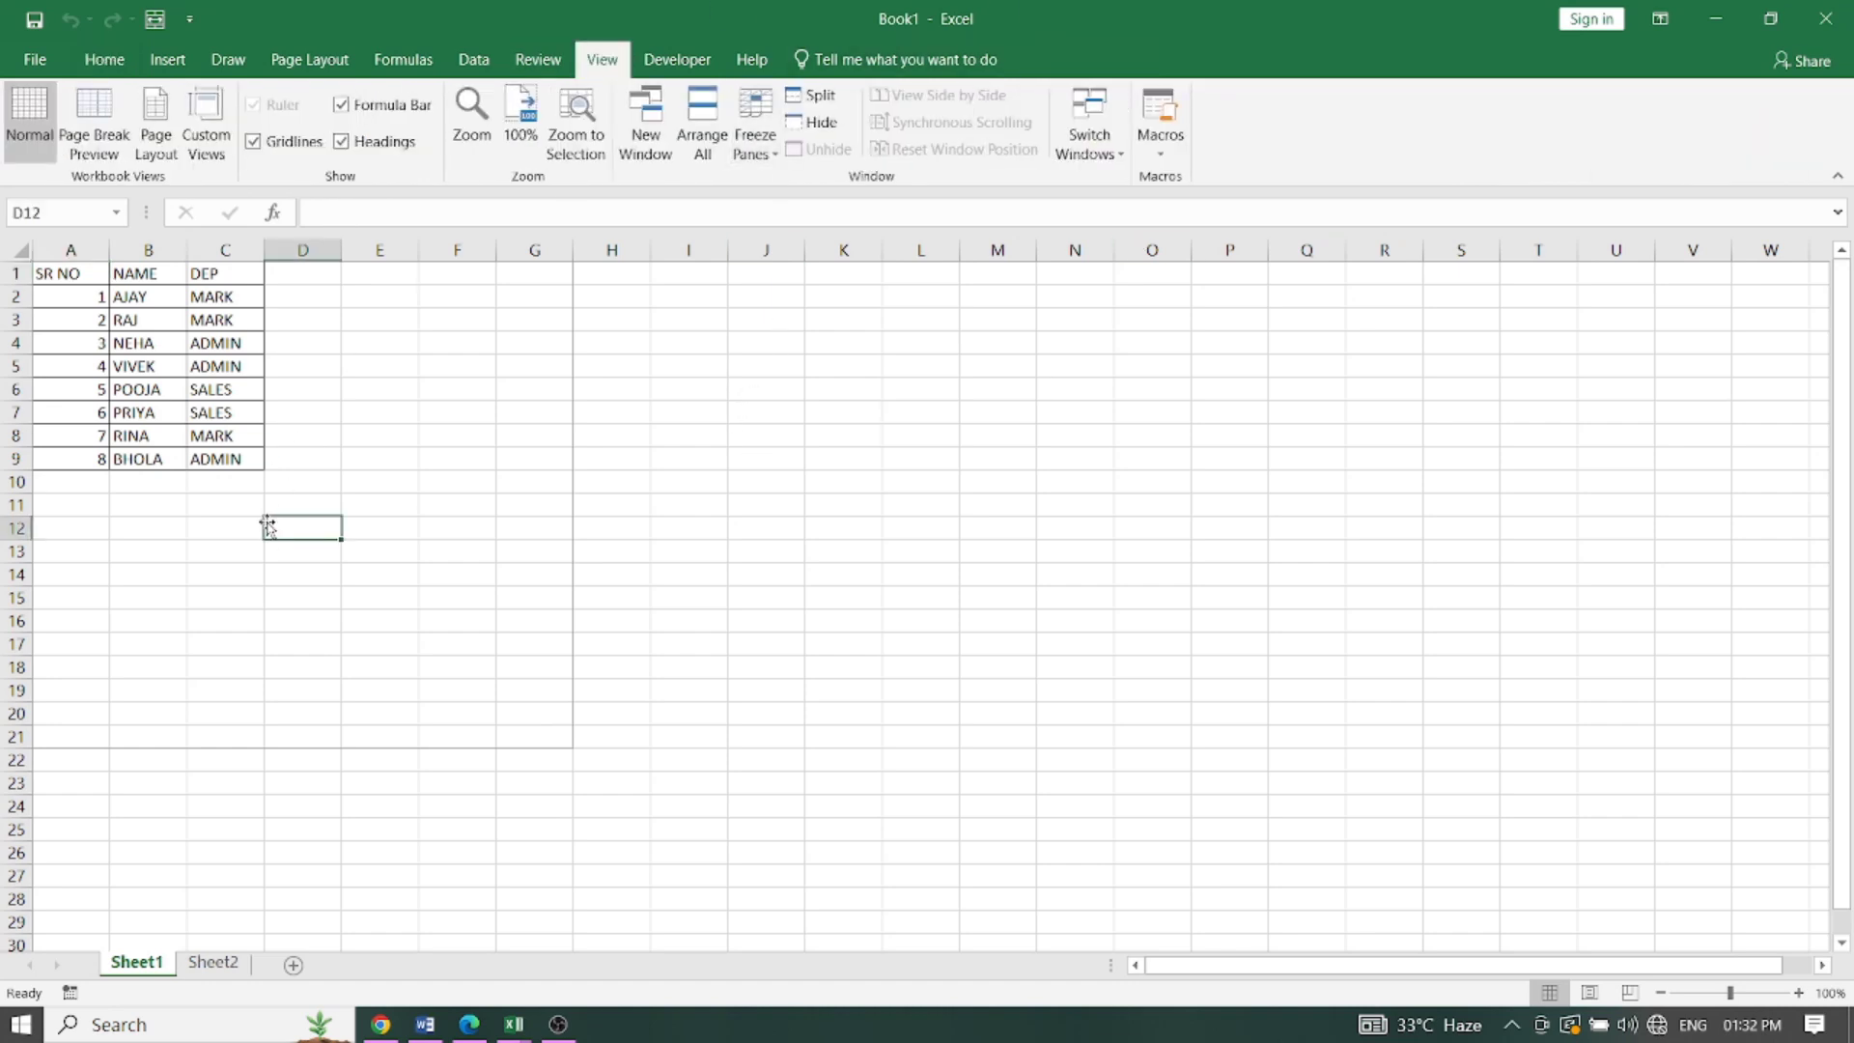
pyautogui.click(809, 96)
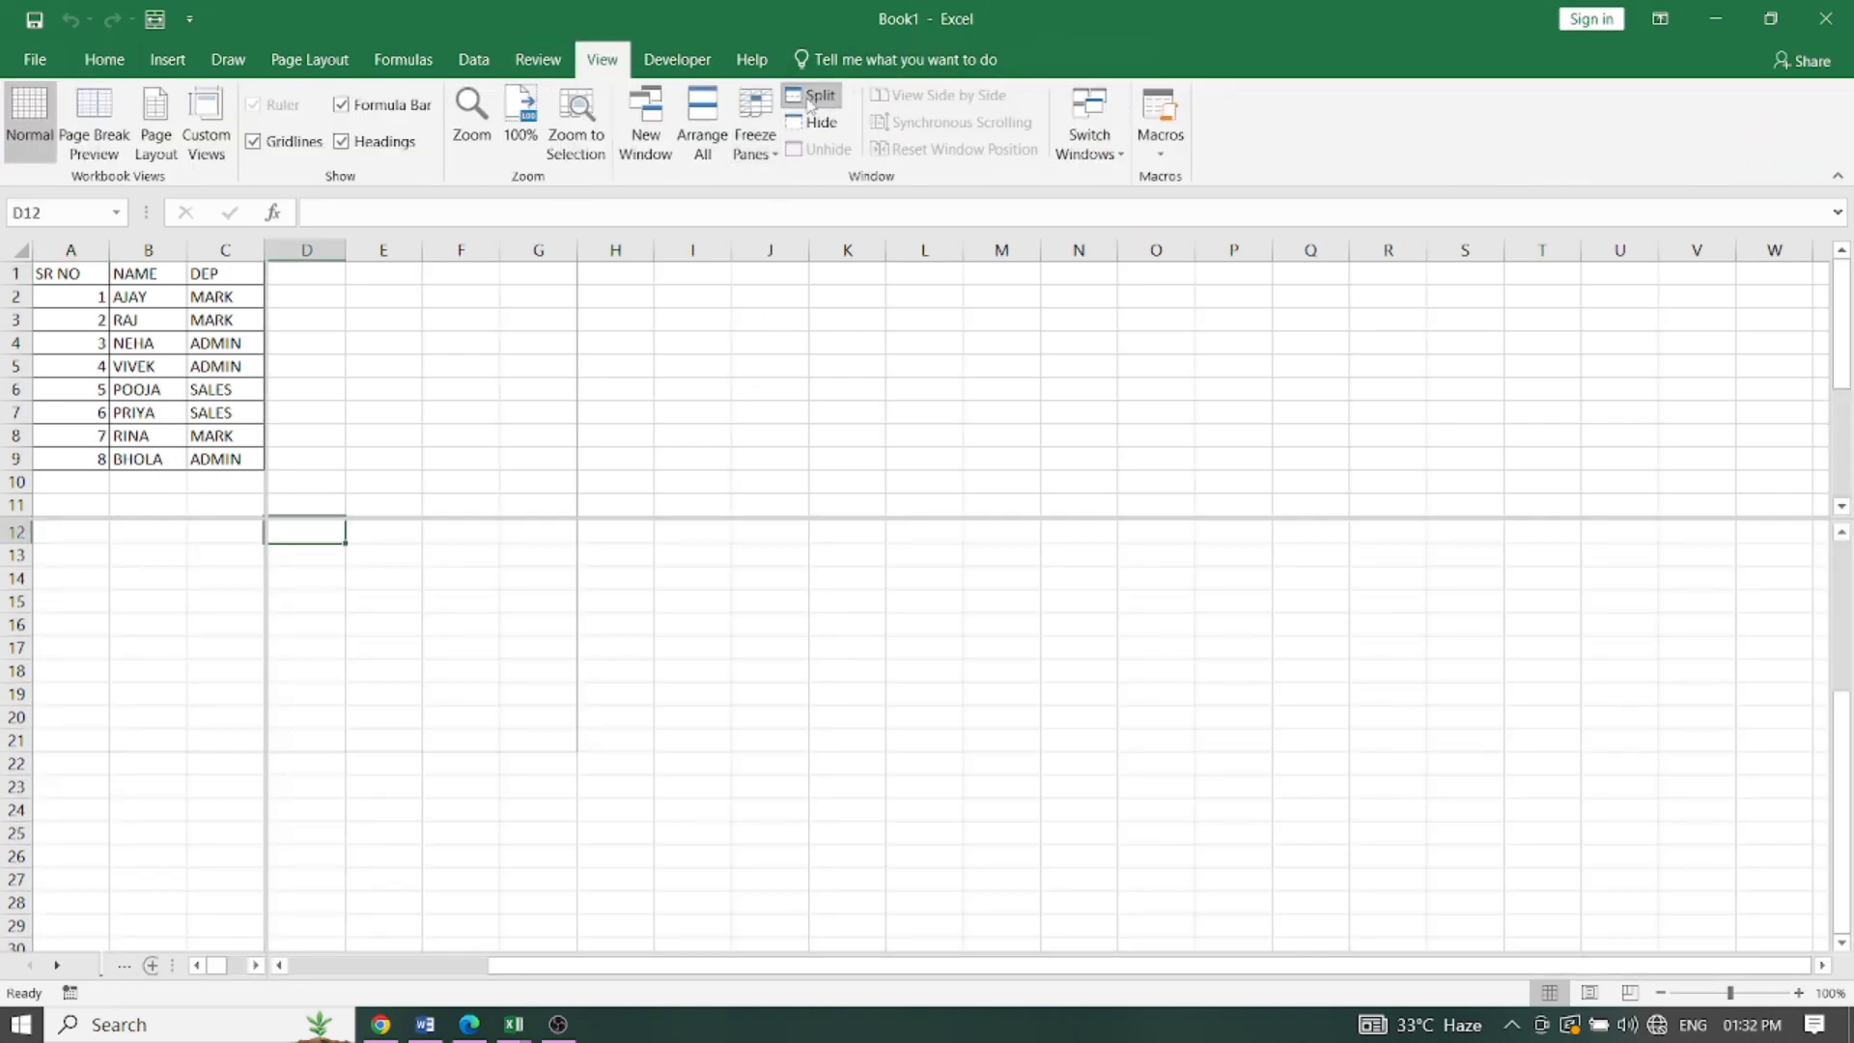
pyautogui.scroll(-6, 712, 458)
pyautogui.scroll(-6, 712, 458)
pyautogui.scroll(-3, 711, 458)
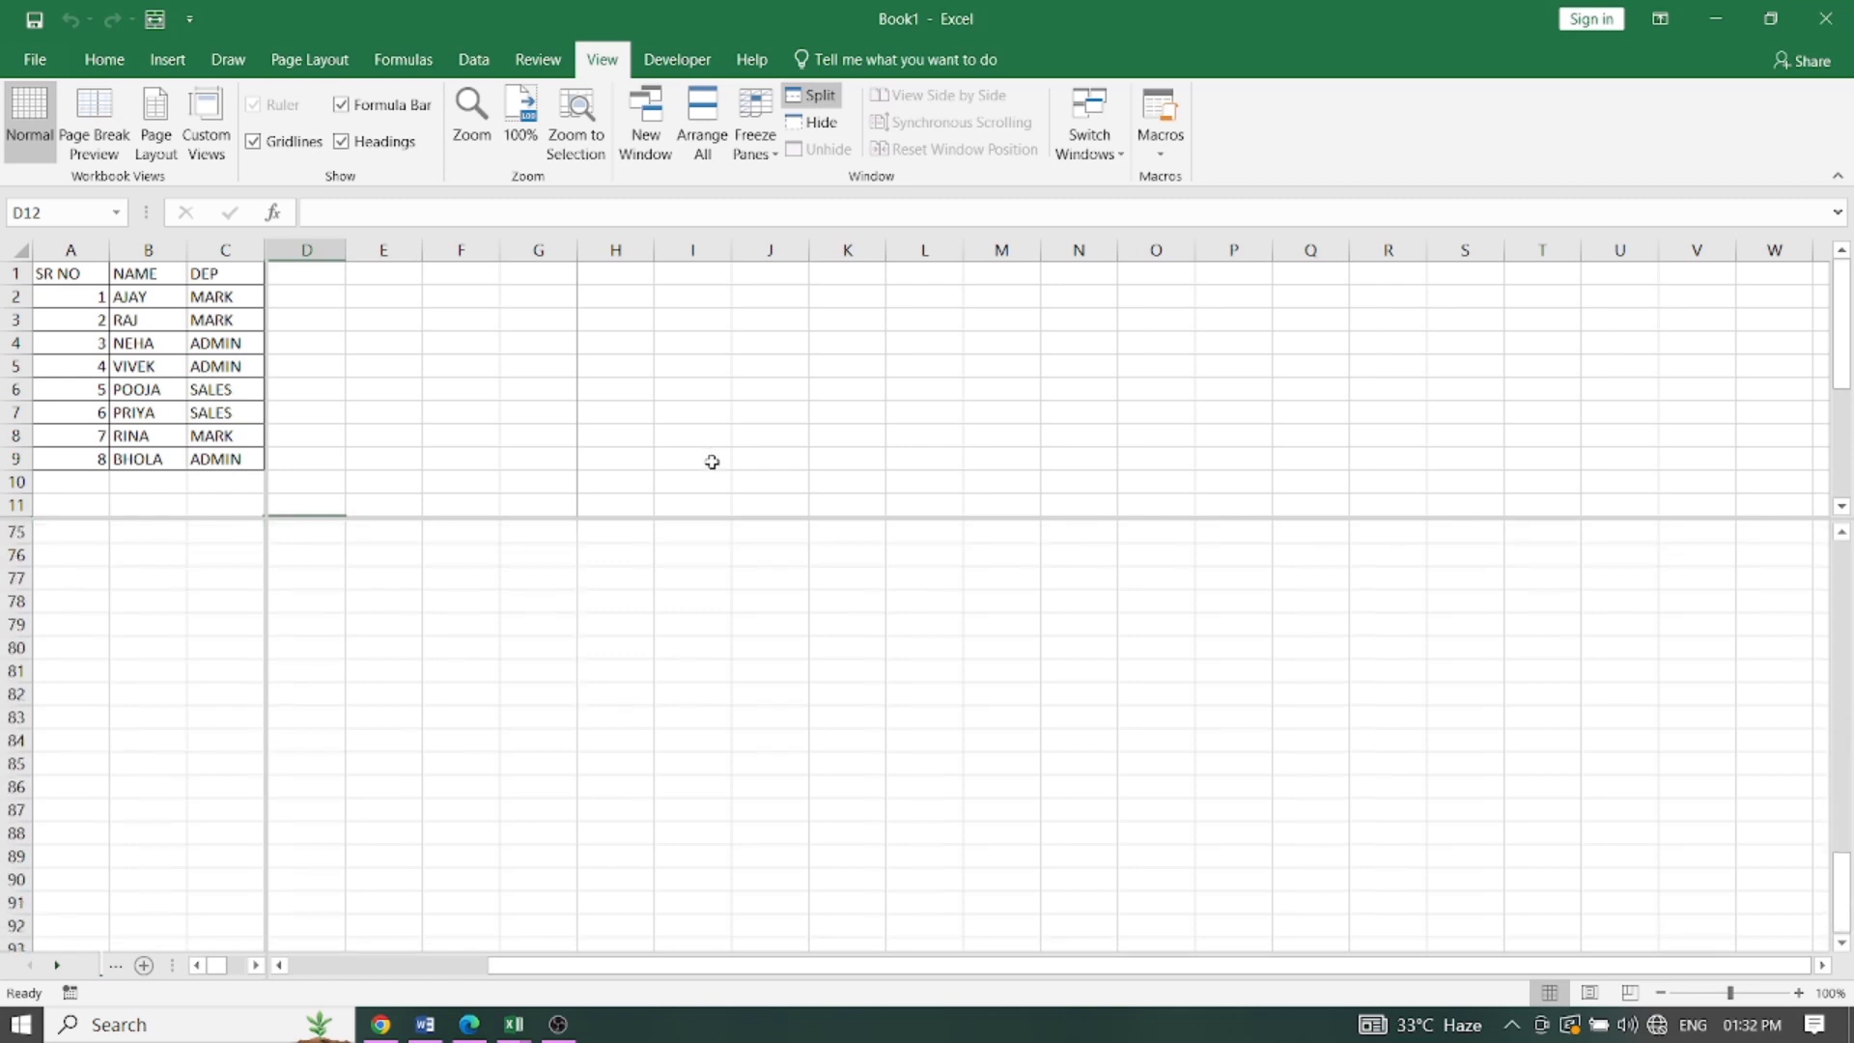
pyautogui.scroll(-4, 145, 591)
pyautogui.scroll(-5, 132, 638)
pyautogui.scroll(8, 132, 637)
pyautogui.scroll(5, 170, 605)
pyautogui.scroll(6, 191, 591)
pyautogui.scroll(9, 202, 588)
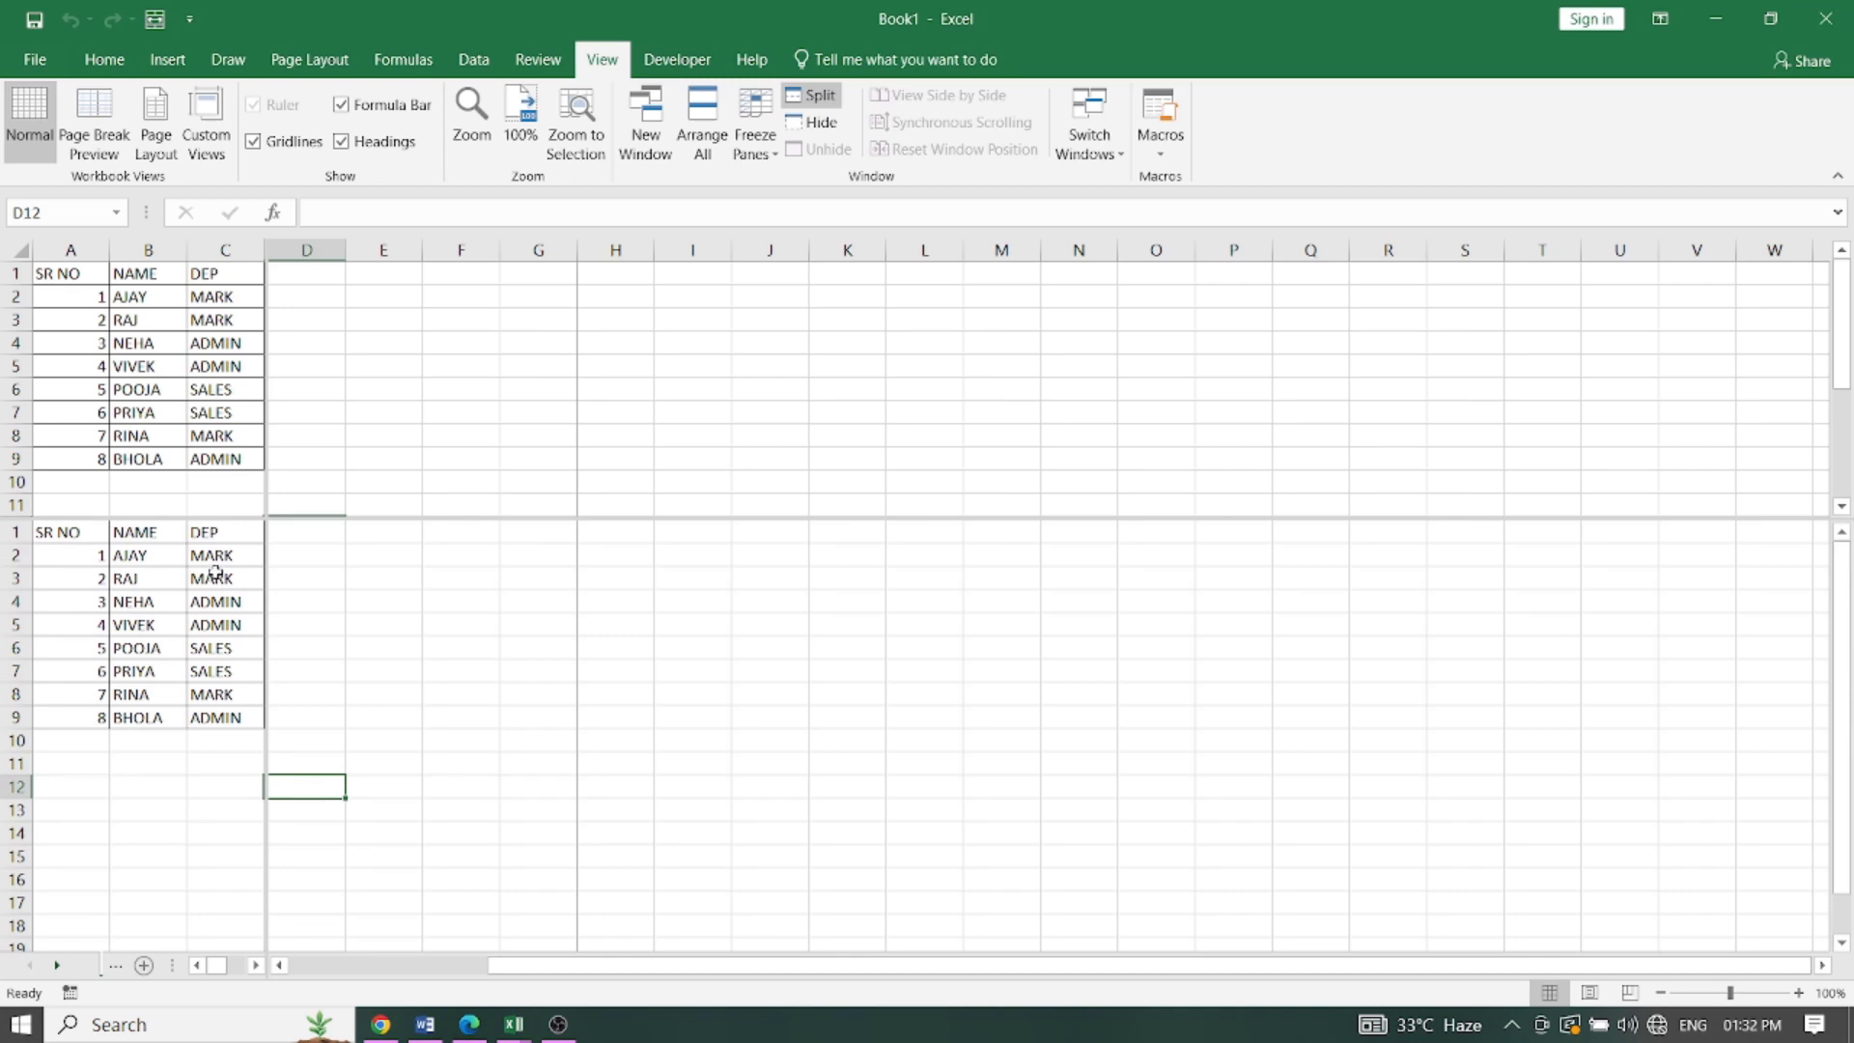
pyautogui.scroll(-3, 346, 377)
pyautogui.scroll(-2, 541, 406)
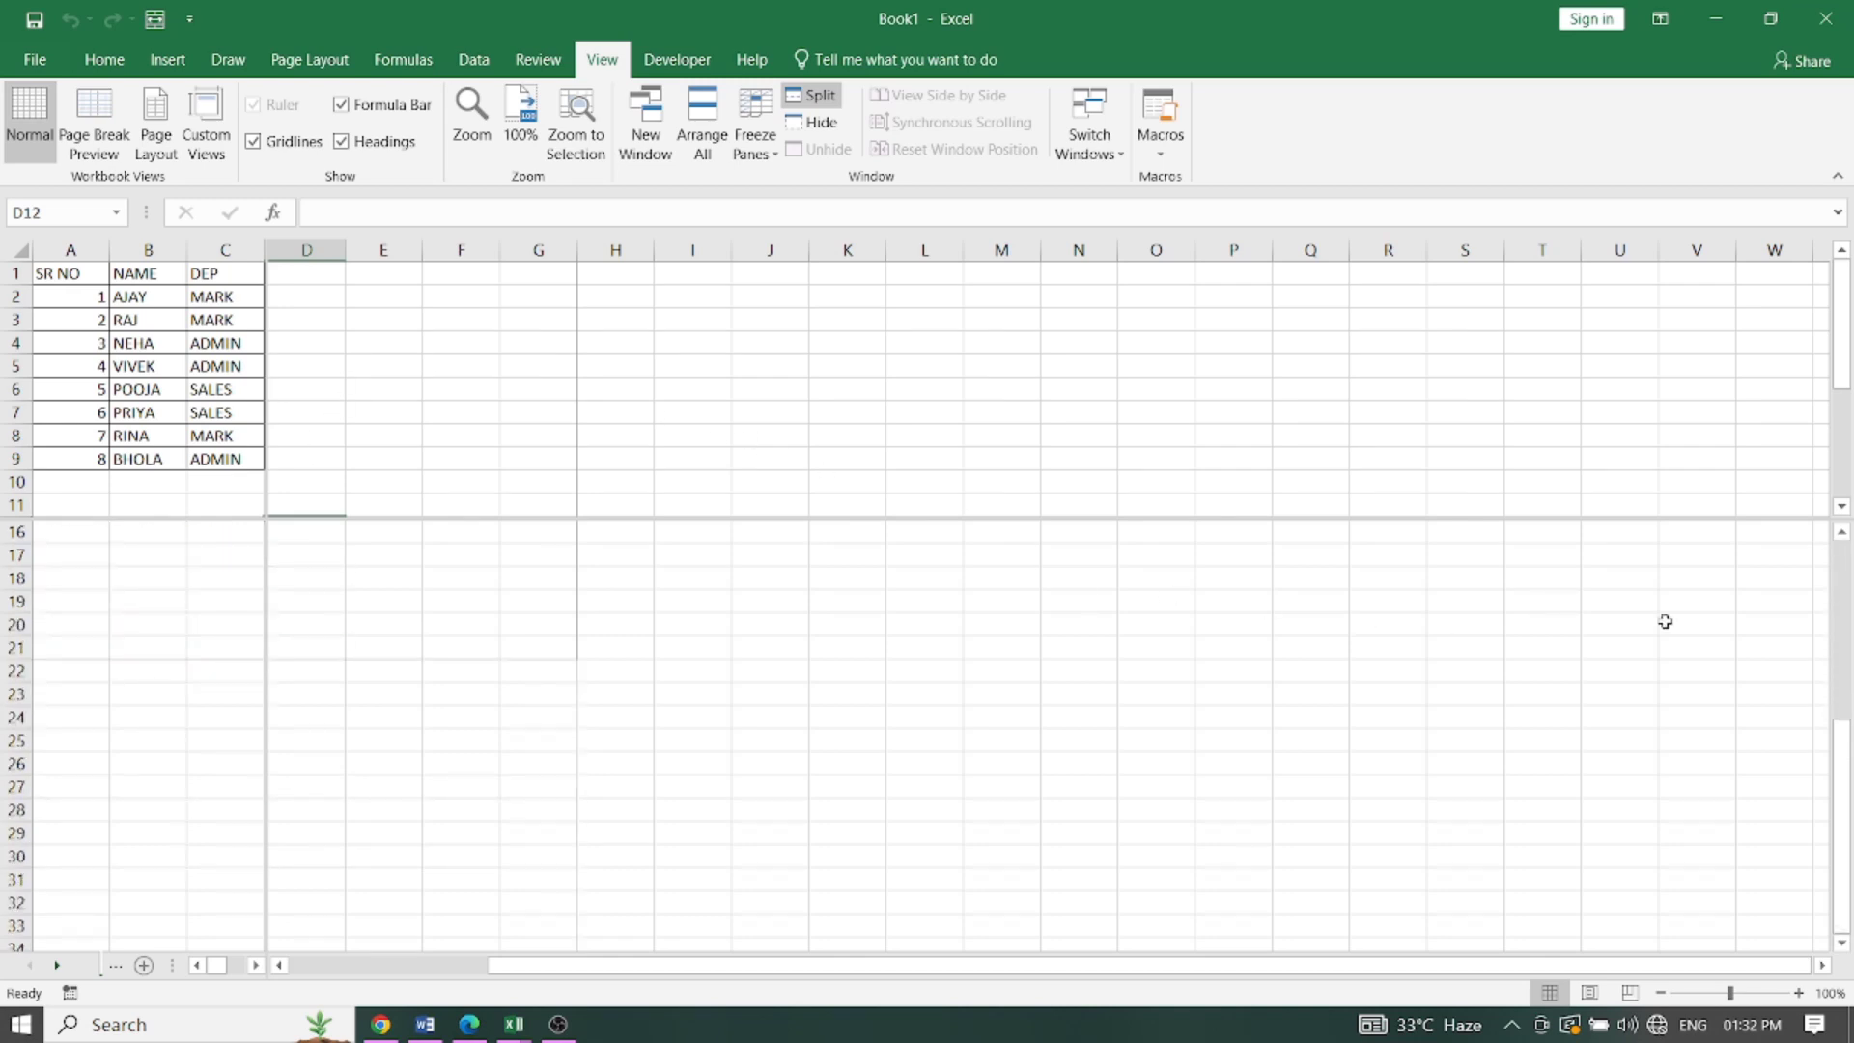
pyautogui.scroll(3, 1419, 444)
pyautogui.scroll(2, 1432, 427)
pyautogui.click(1438, 425)
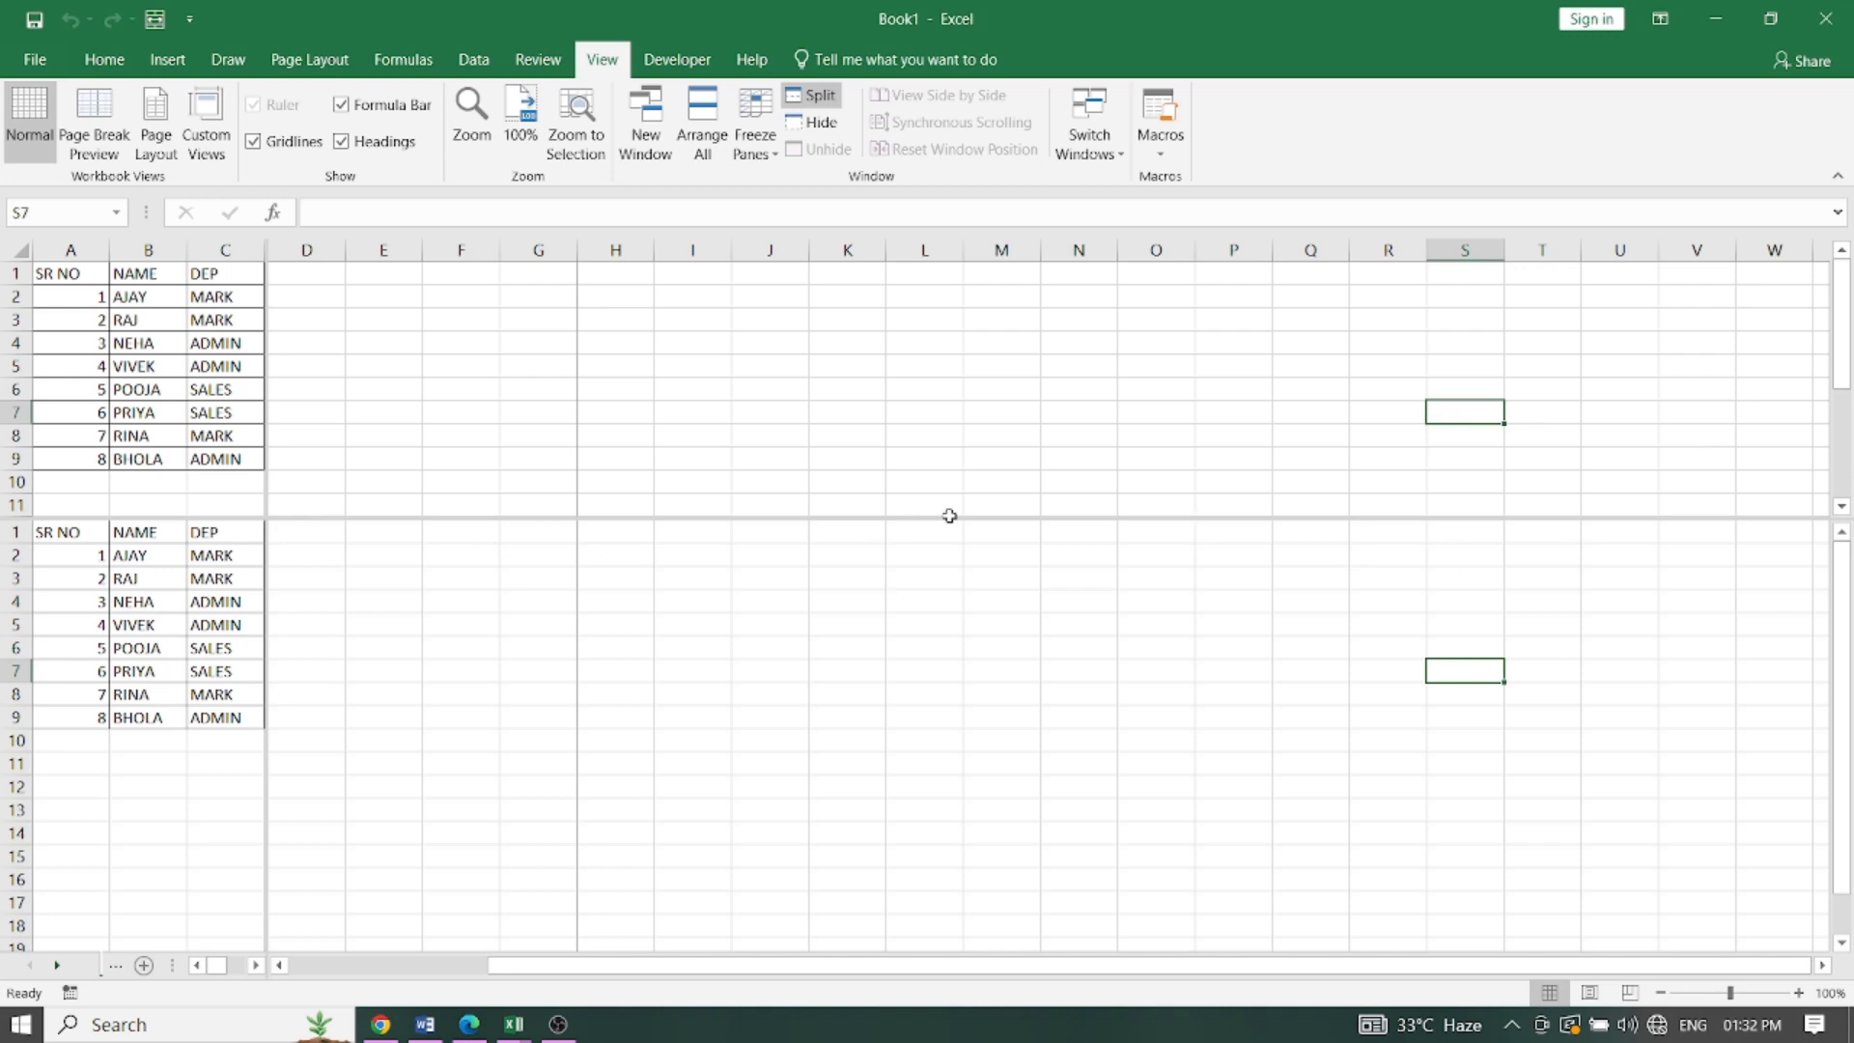
pyautogui.click(811, 95)
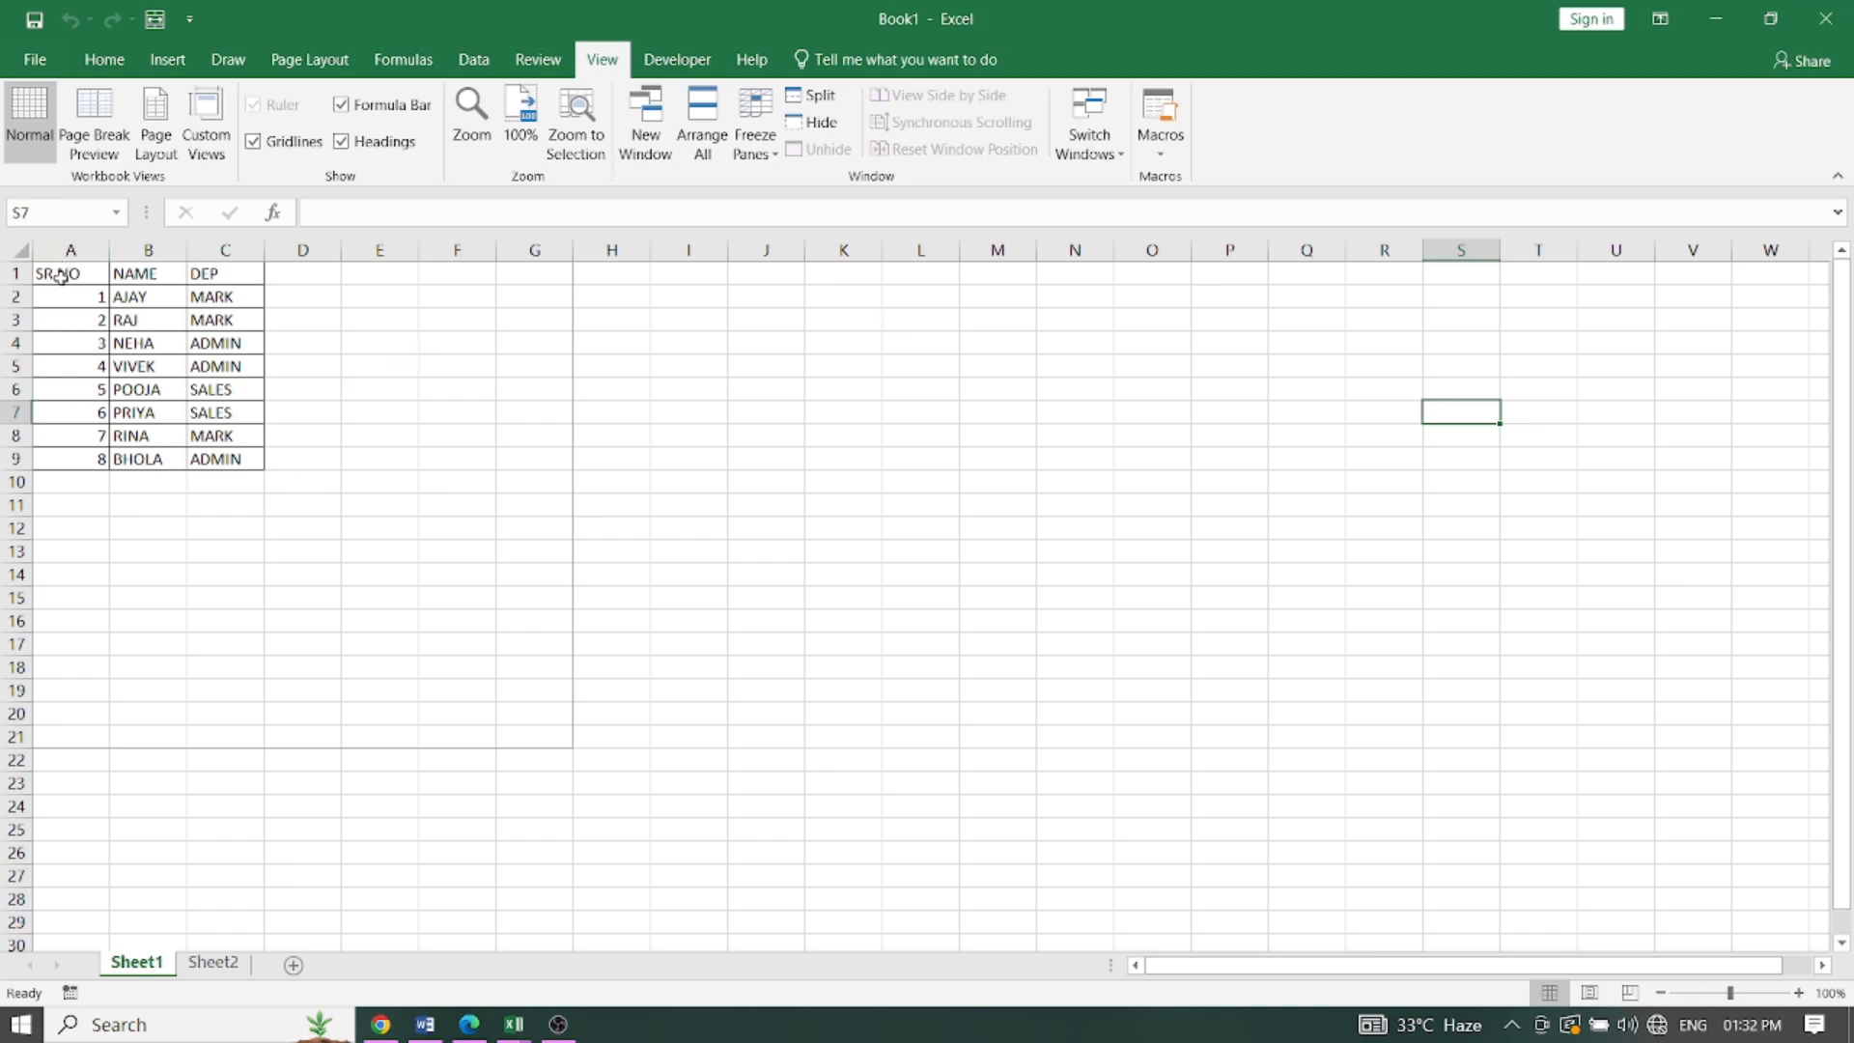
# Step: Start recording a new macro named Macro1
pyautogui.moveTo(60, 276); pyautogui.dragTo(76, 446)
pyautogui.click(328, 390)
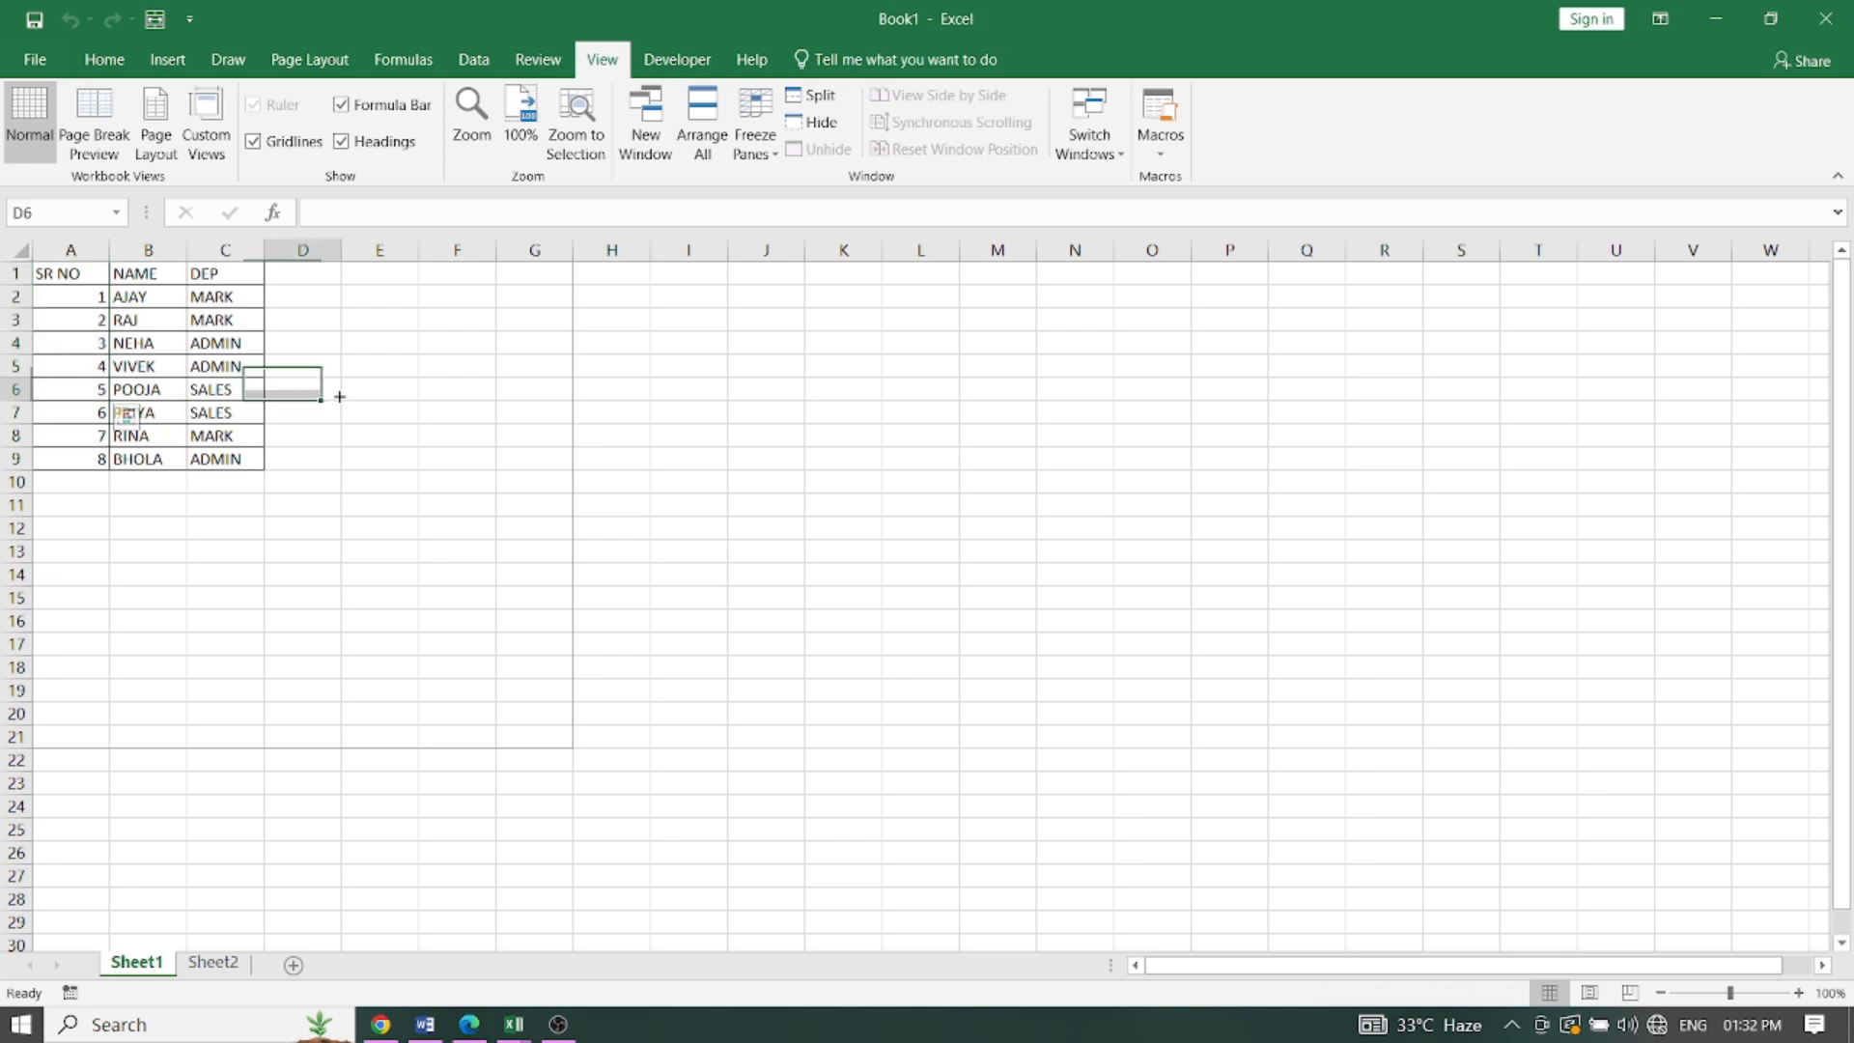
pyautogui.click(1161, 154)
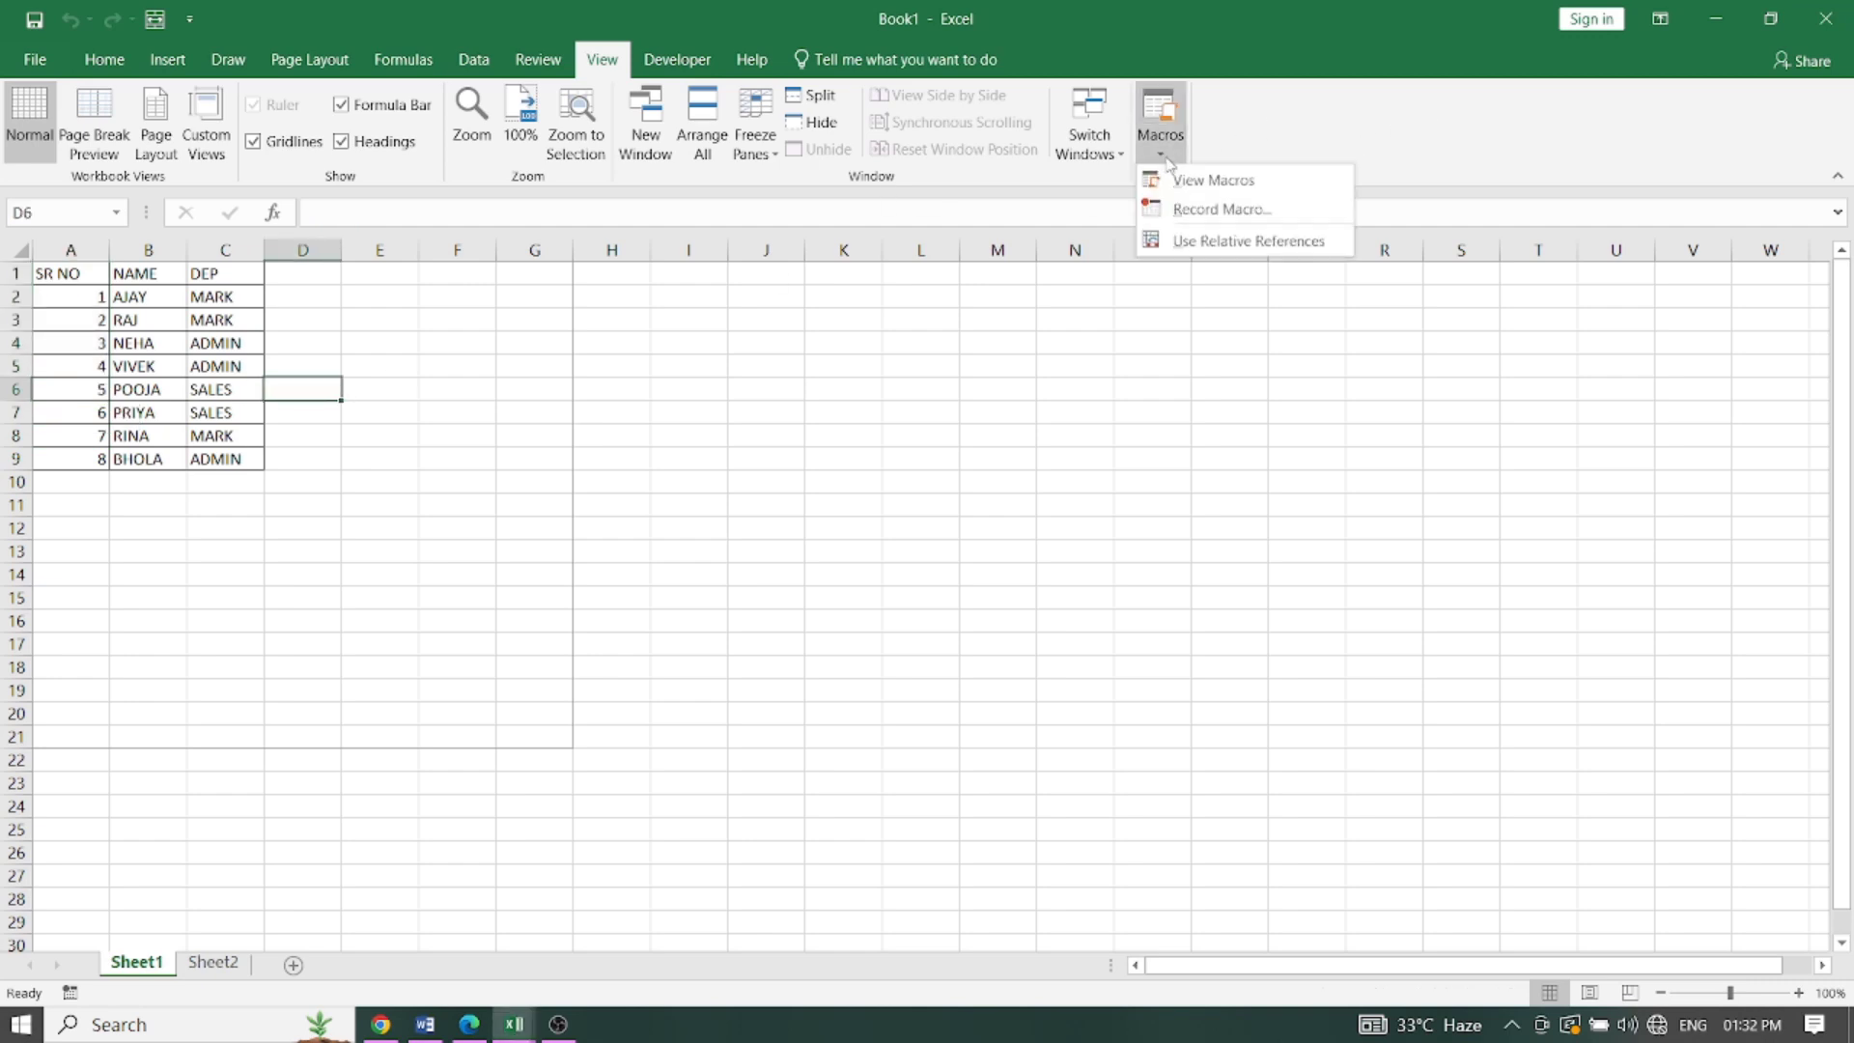
pyautogui.click(1217, 210)
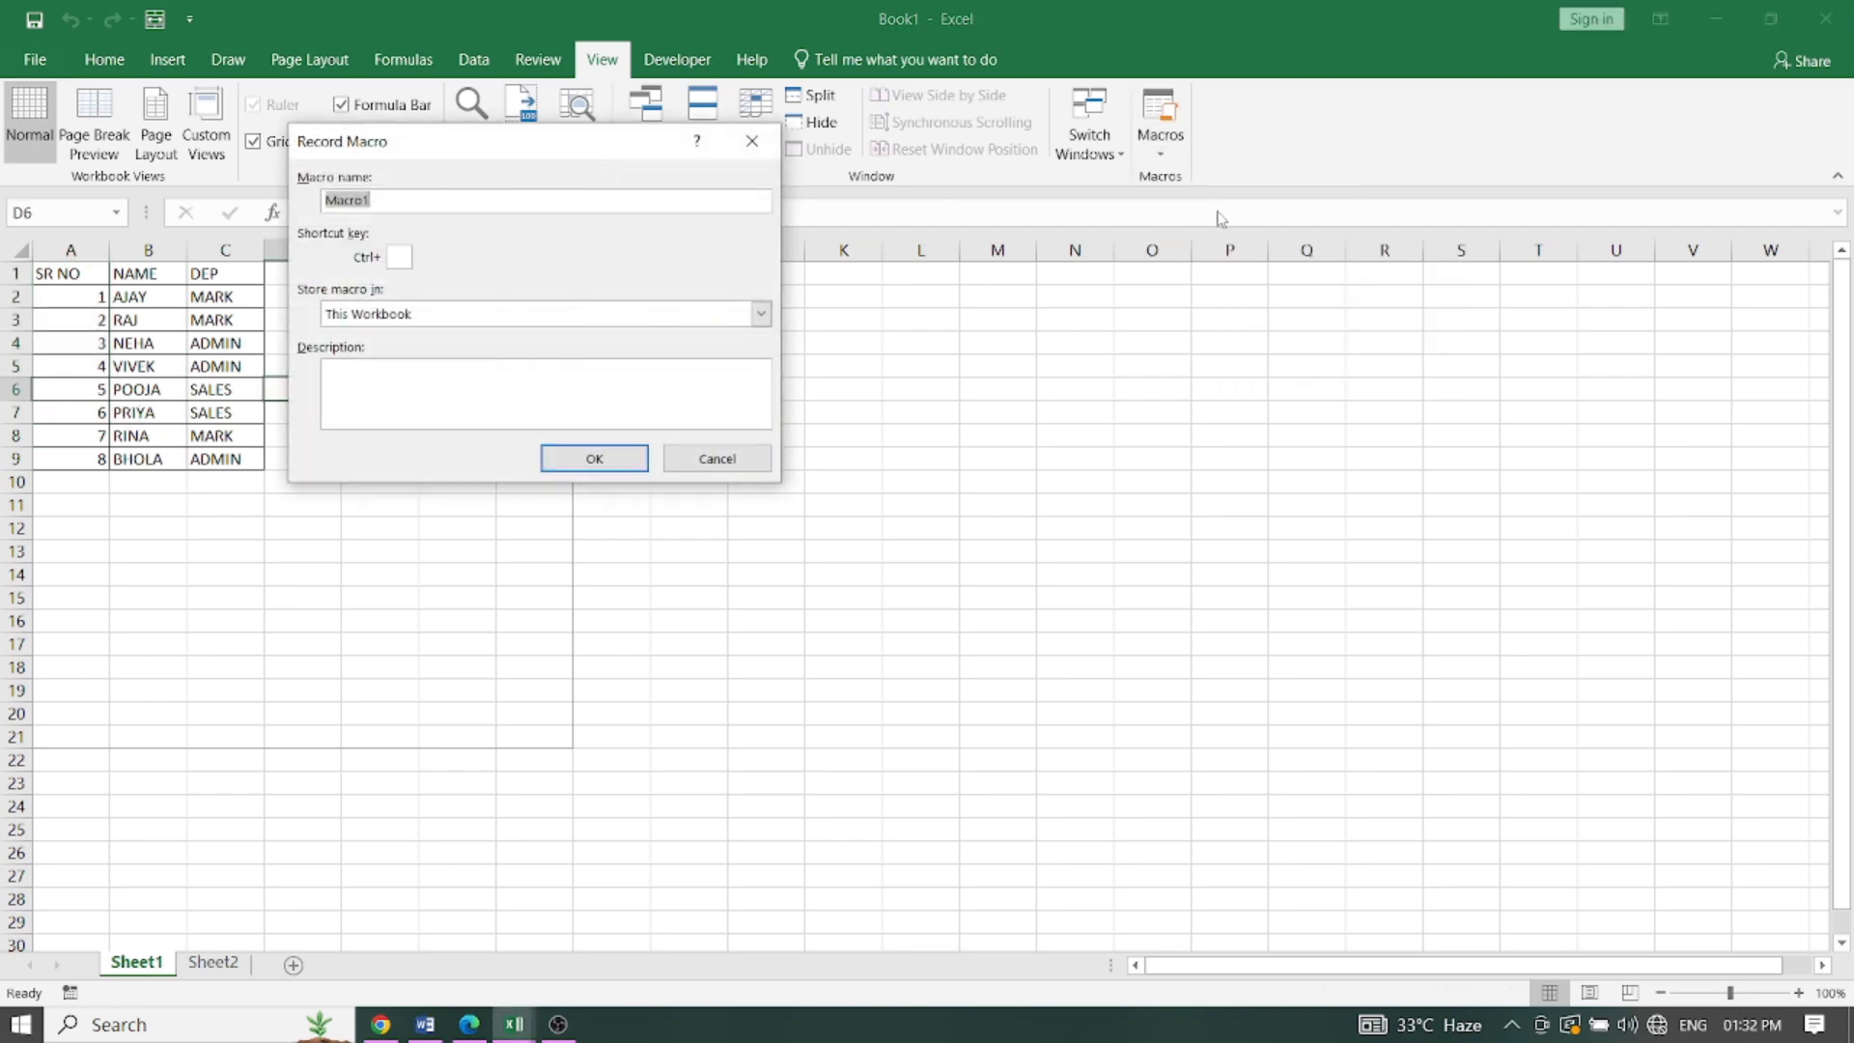
pyautogui.click(573, 455)
# Step: Format A1:A9 bold with red text and yellow fill, then stop recording
pyautogui.moveTo(86, 277); pyautogui.dragTo(69, 458)
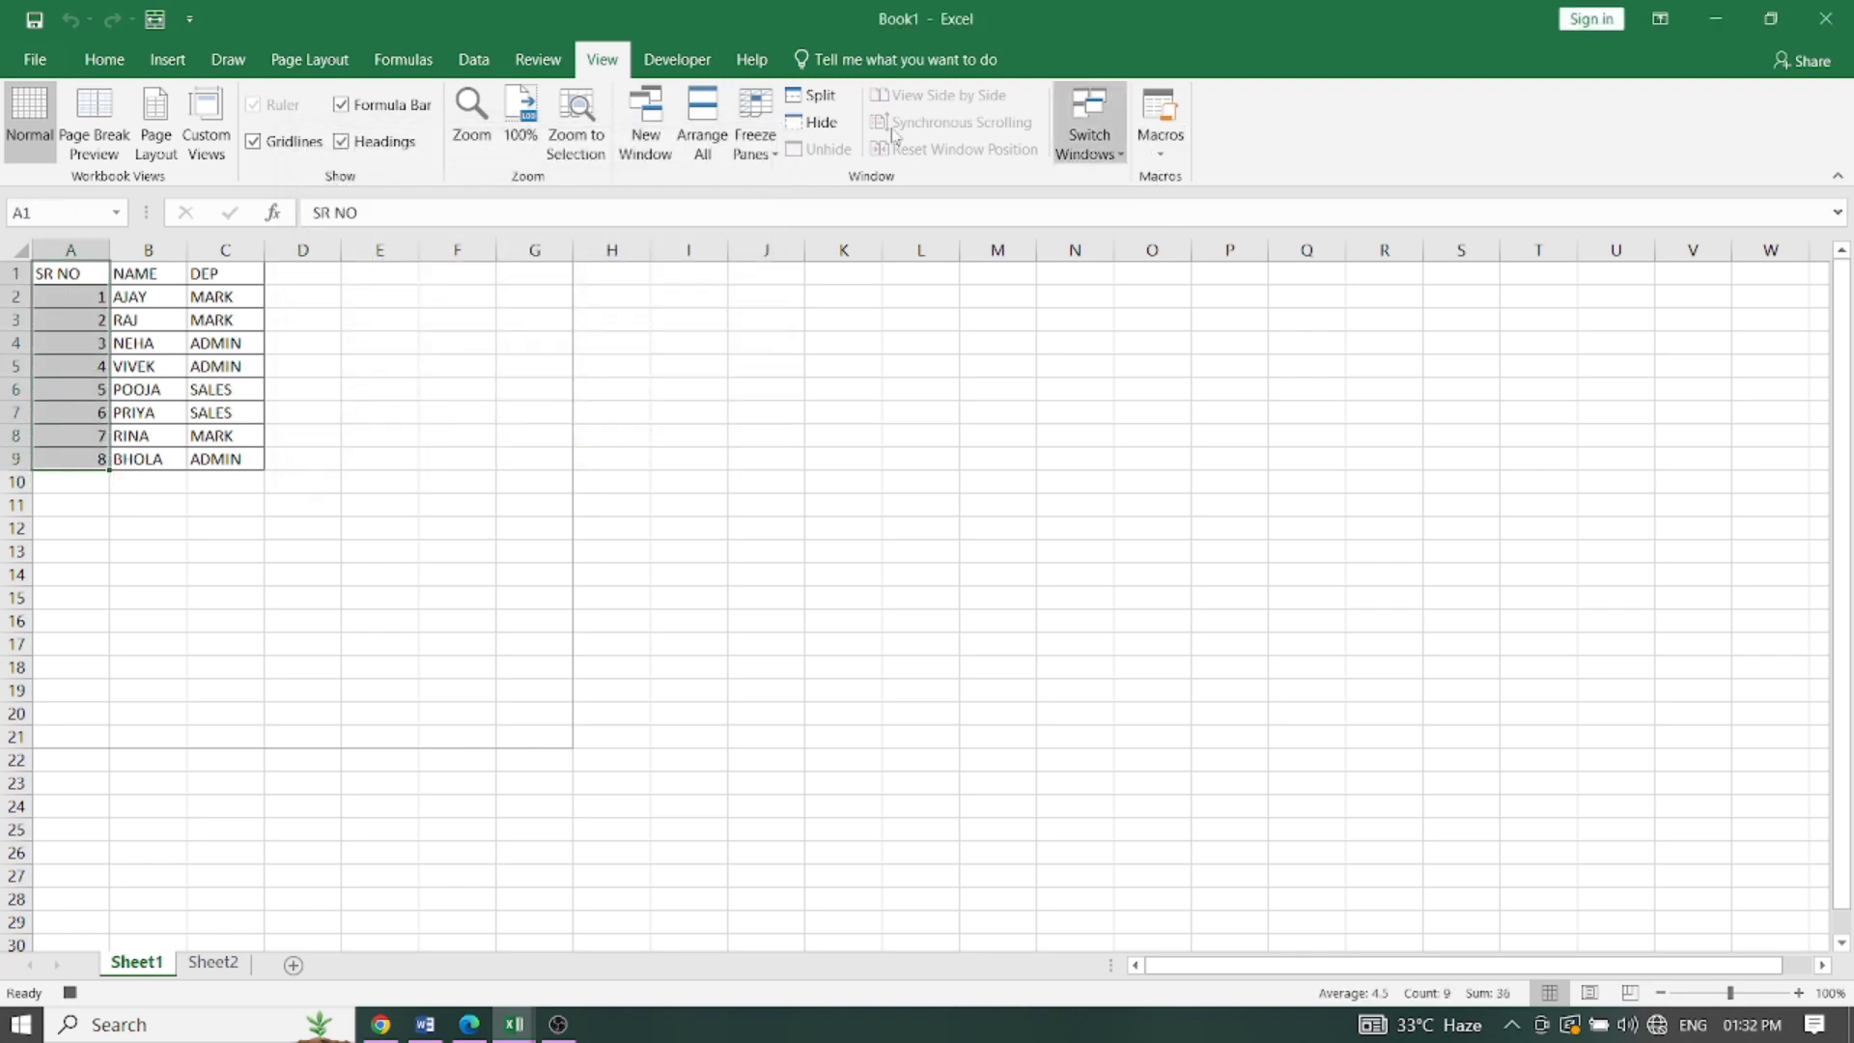
pyautogui.click(114, 60)
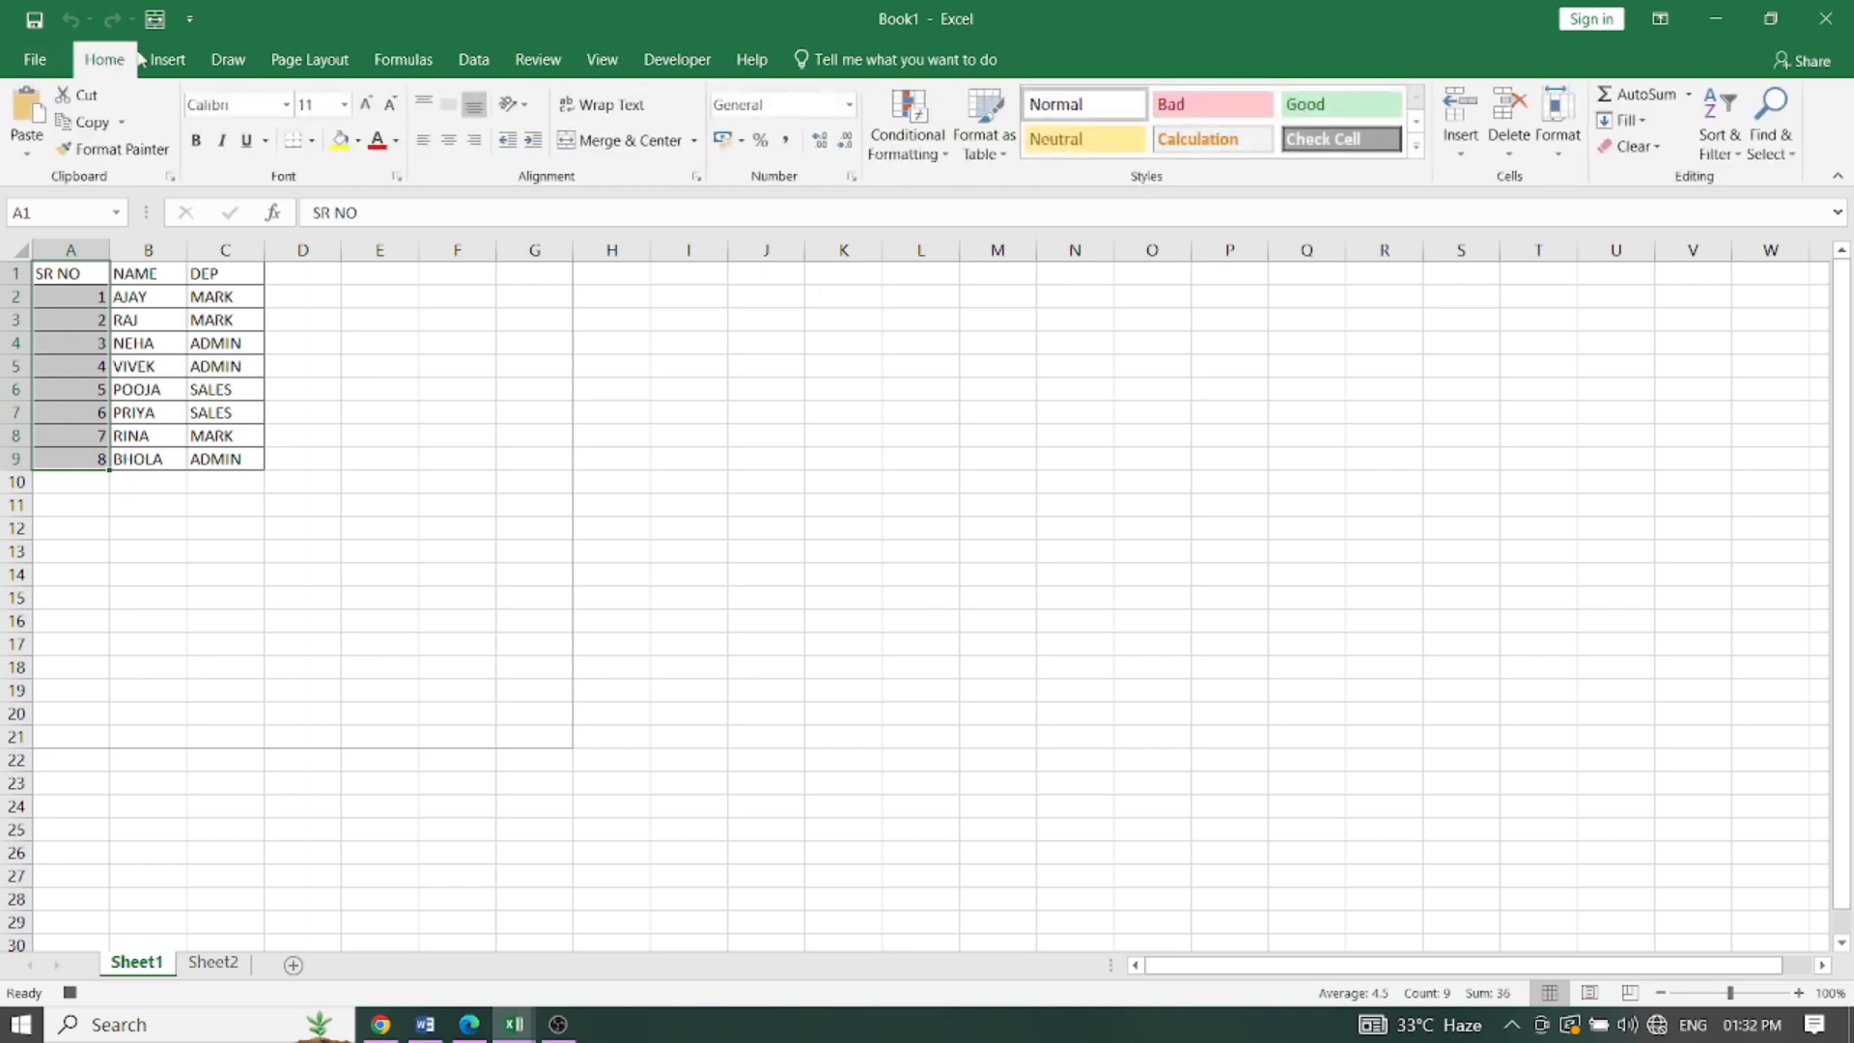
pyautogui.click(196, 140)
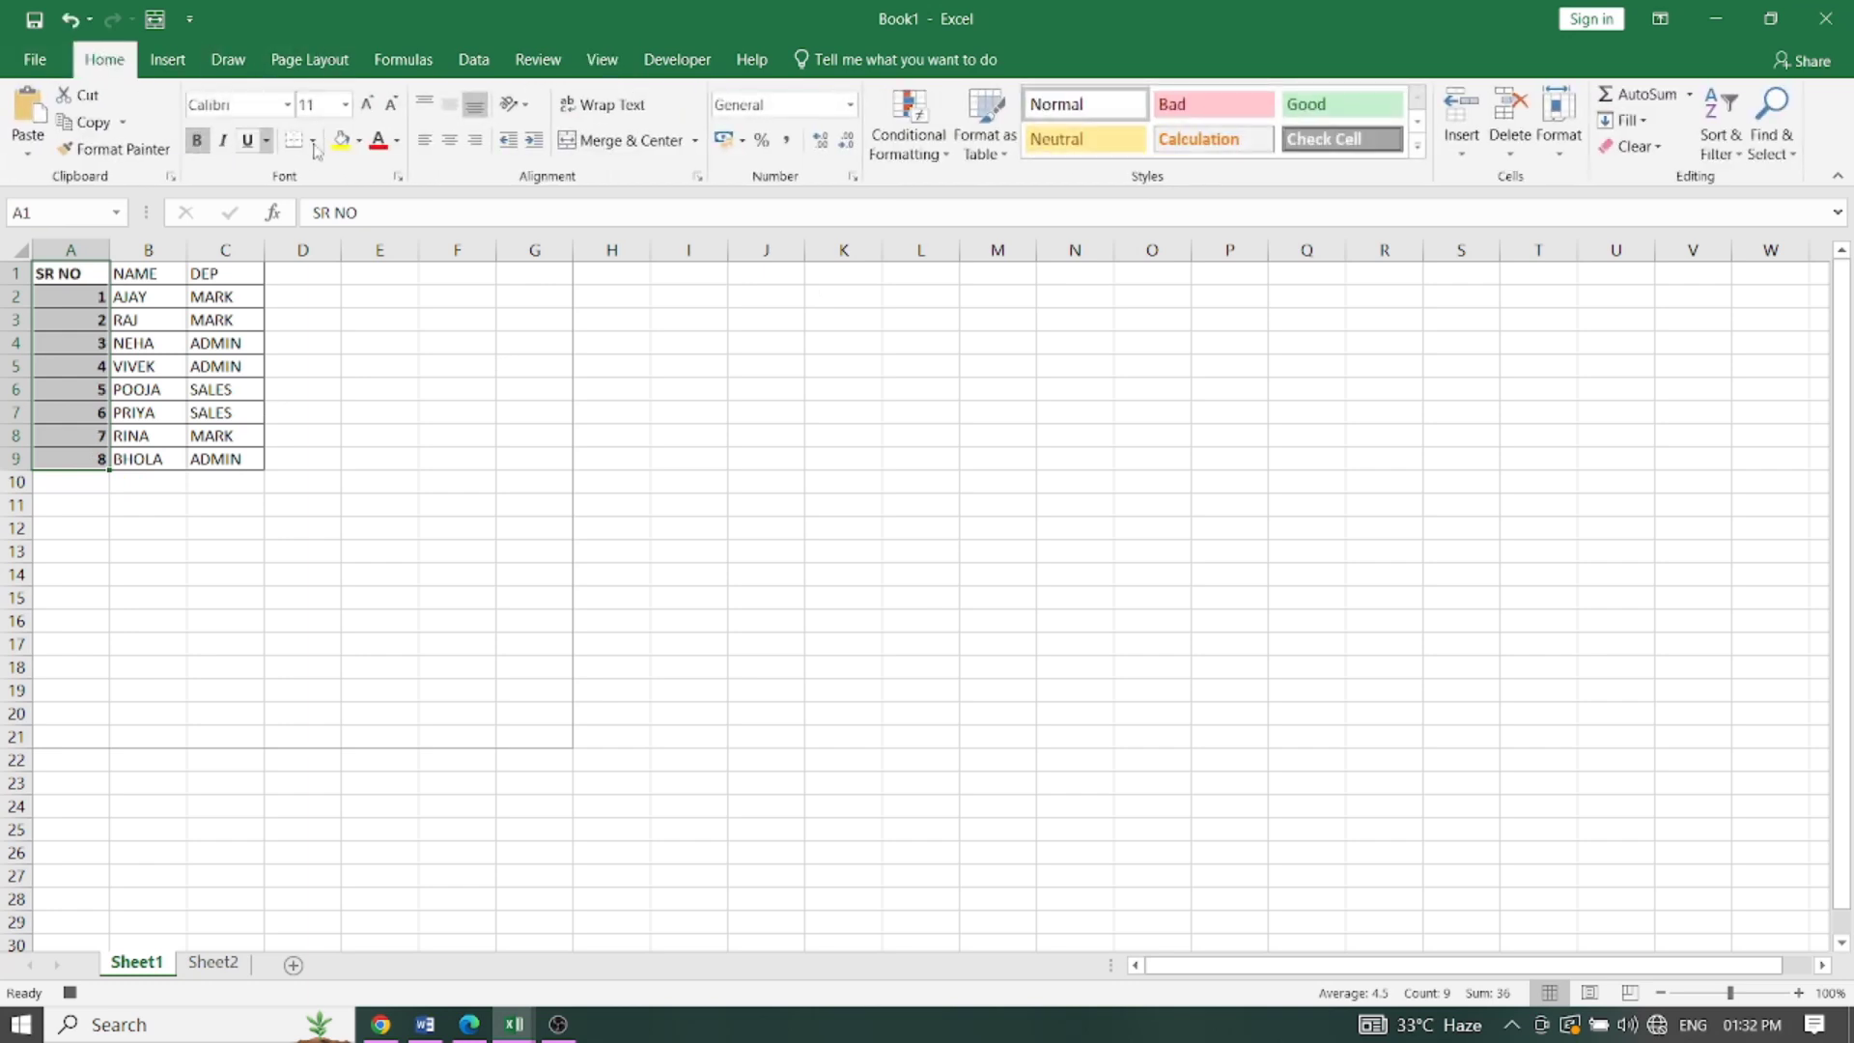
pyautogui.click(378, 139)
pyautogui.click(341, 140)
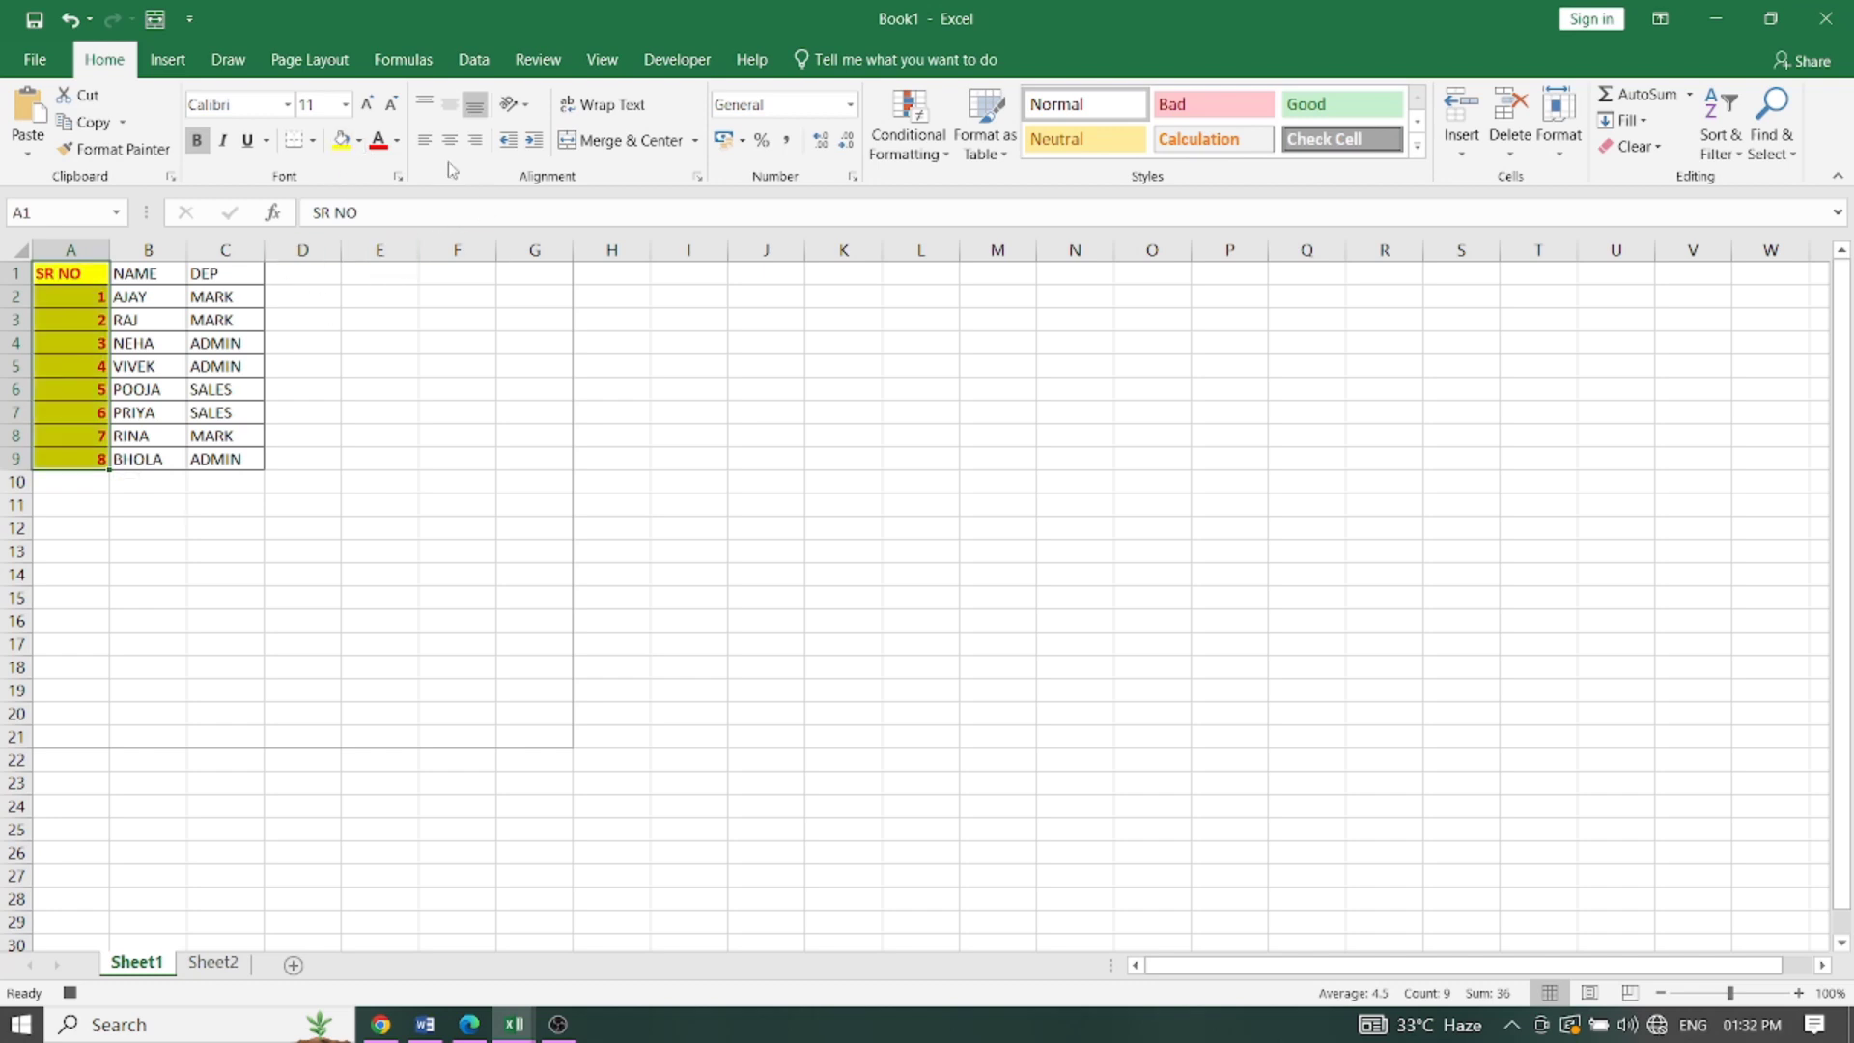
pyautogui.click(601, 59)
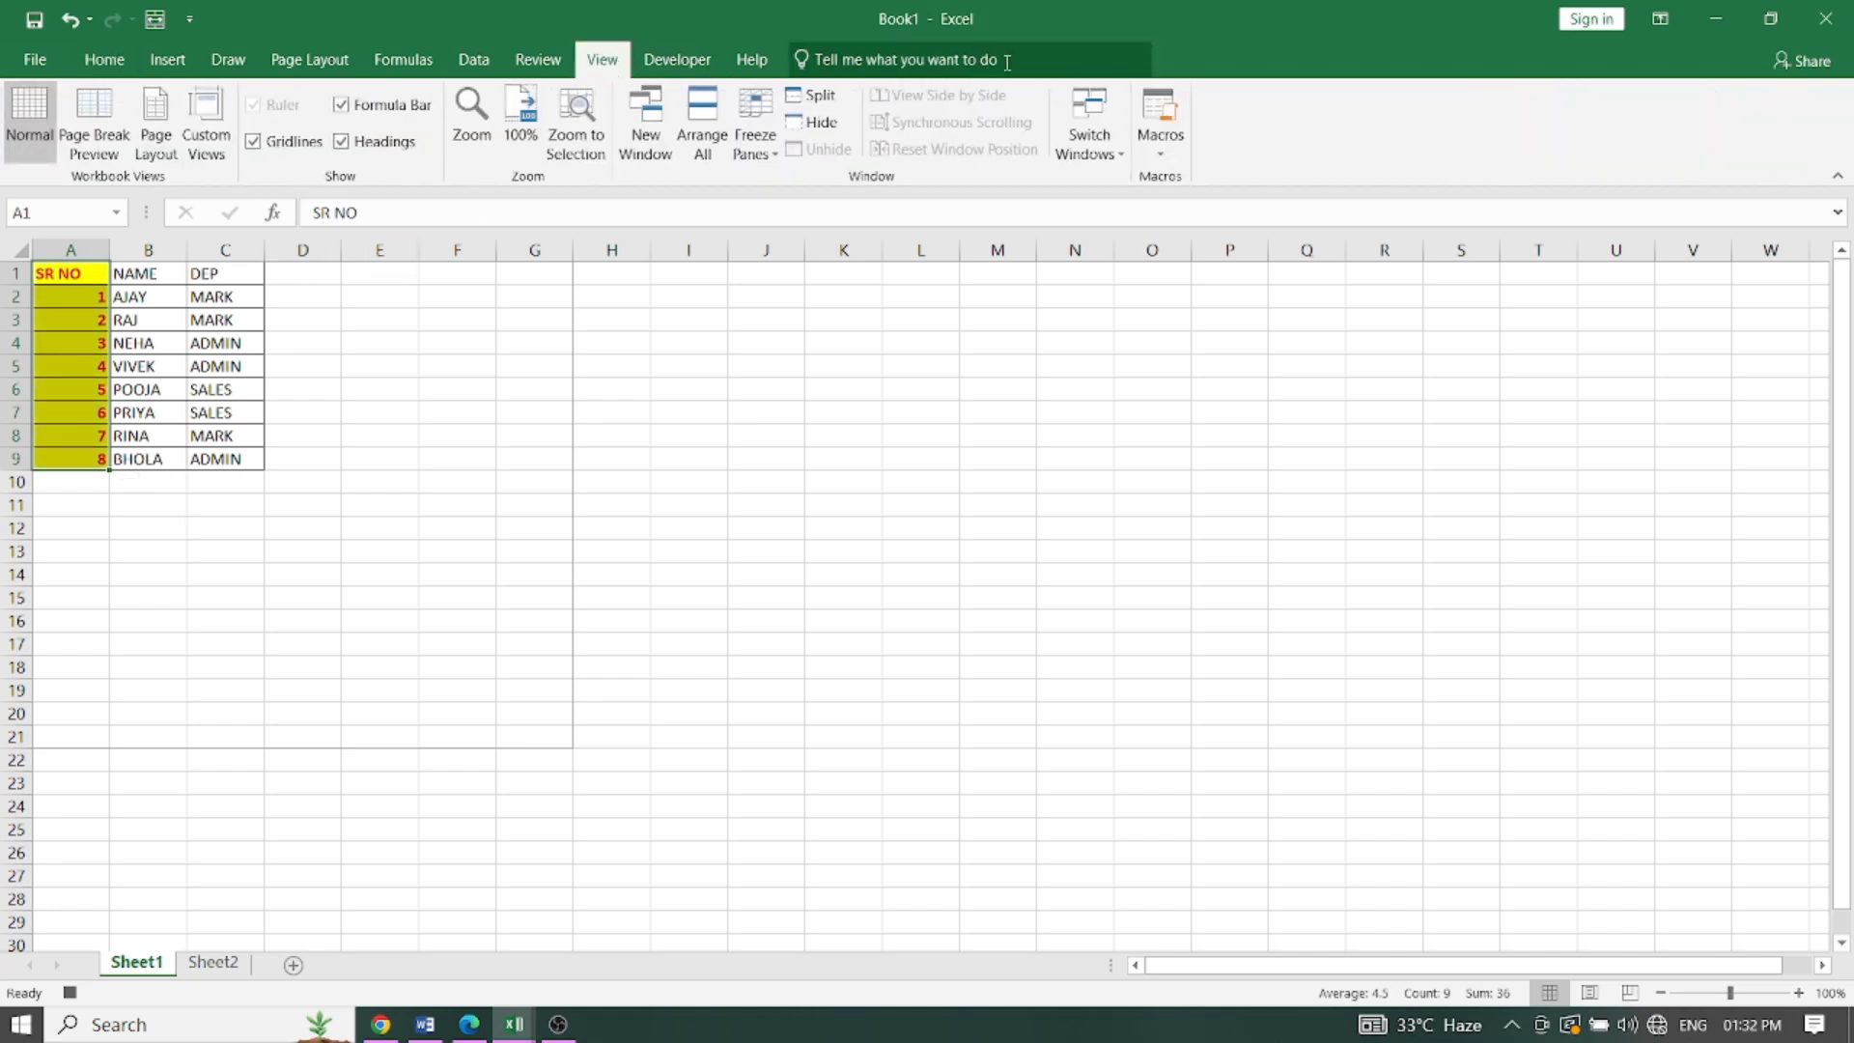
pyautogui.click(1161, 148)
pyautogui.click(1194, 207)
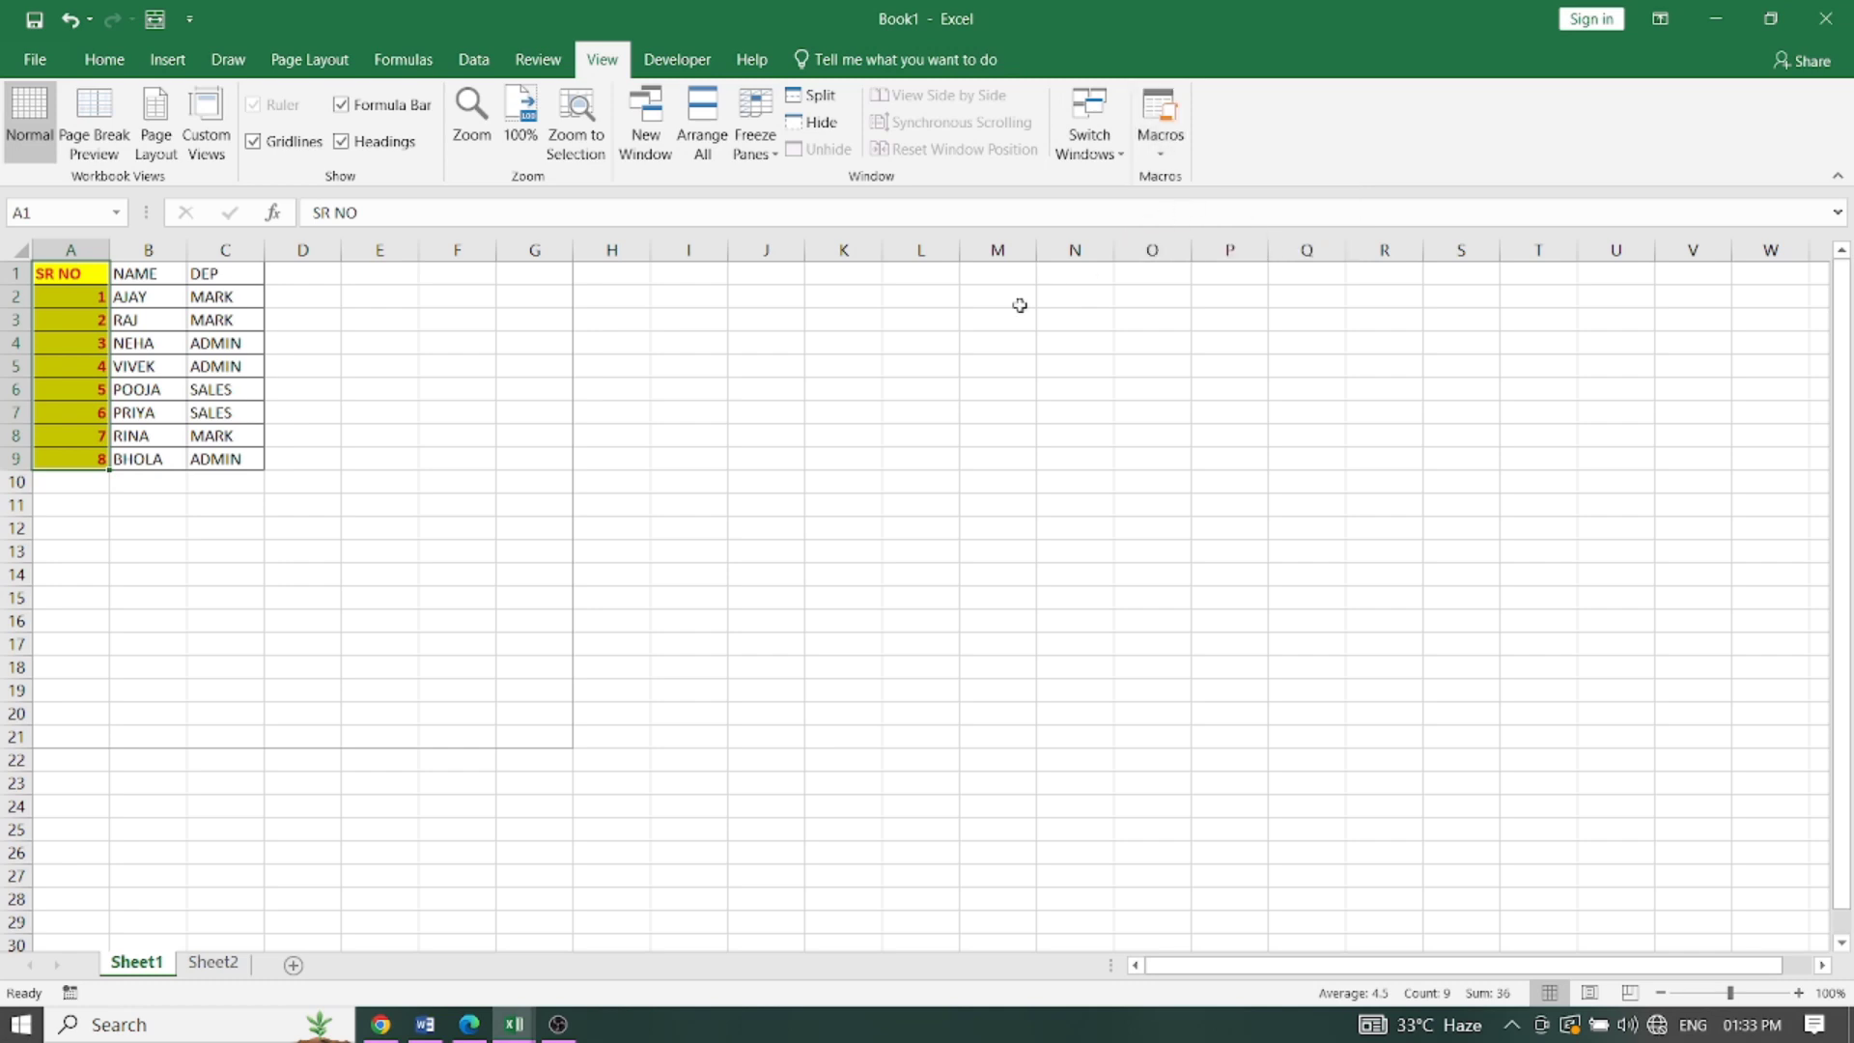
pyautogui.moveTo(895, 297); pyautogui.dragTo(917, 483)
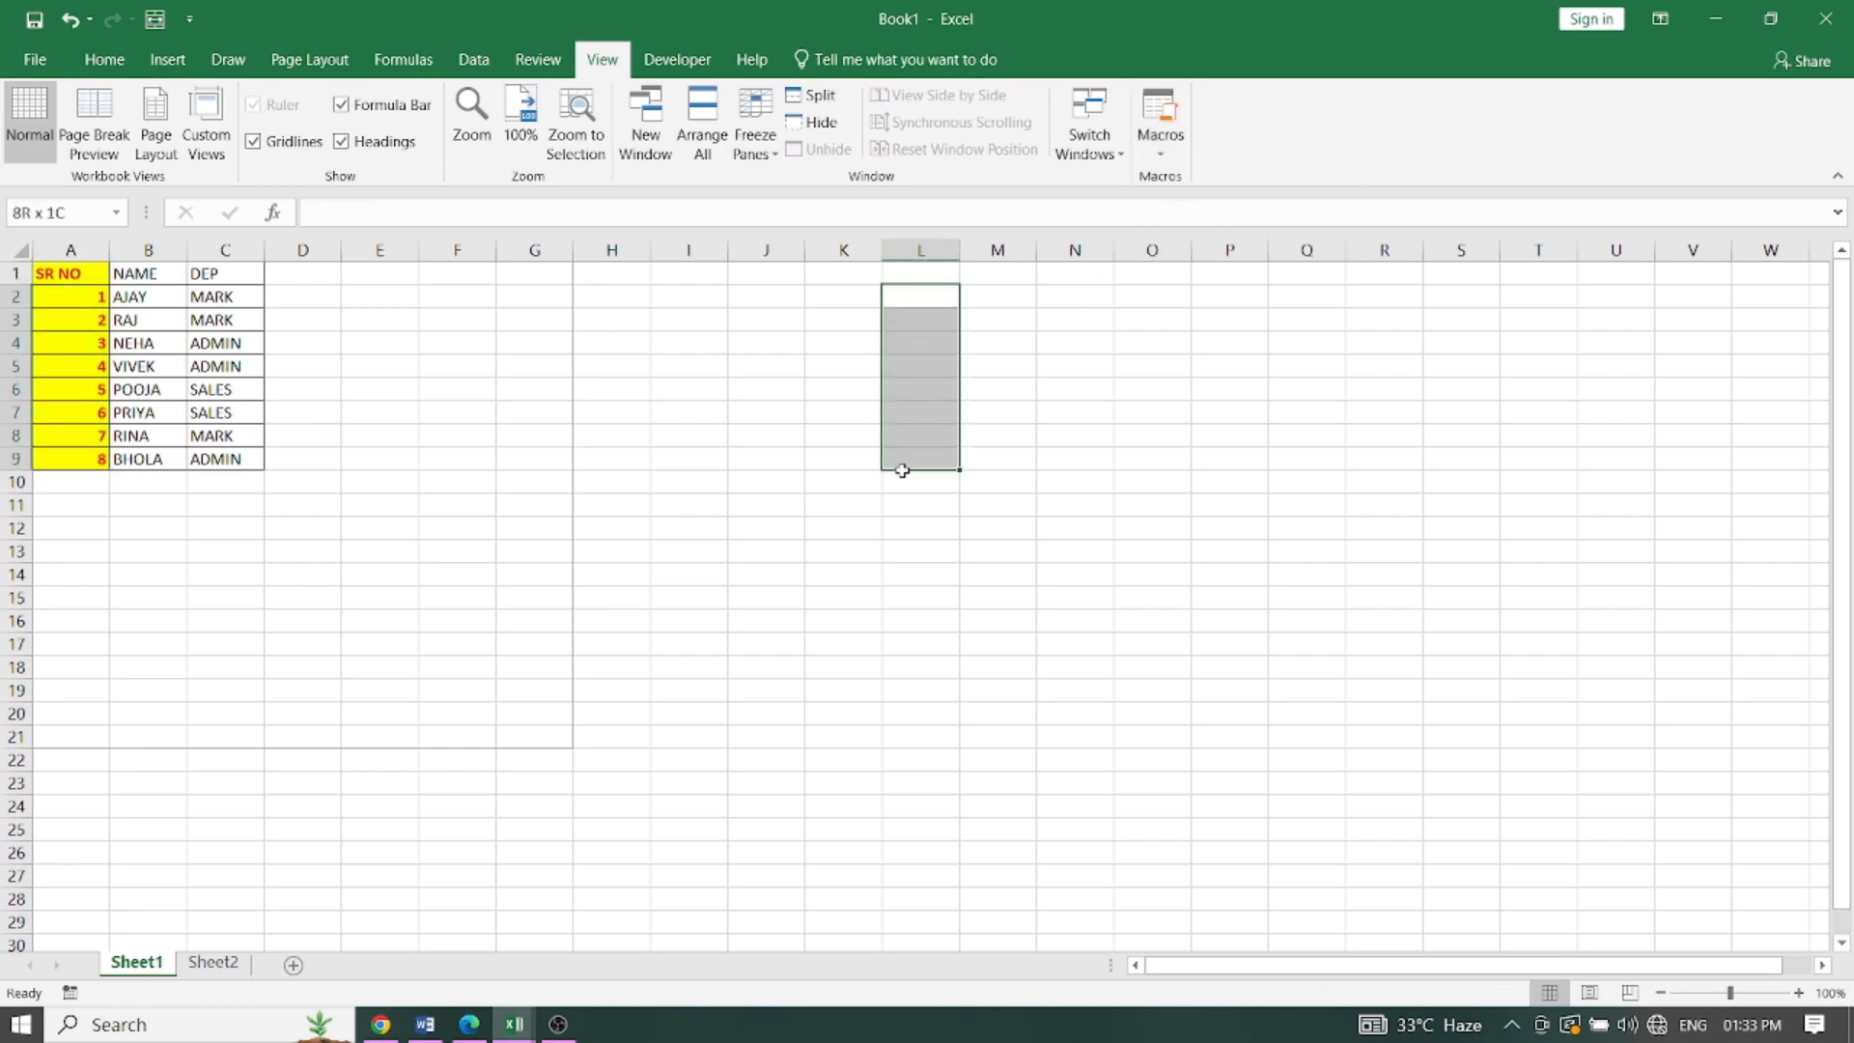
pyautogui.click(1161, 151)
pyautogui.click(1212, 179)
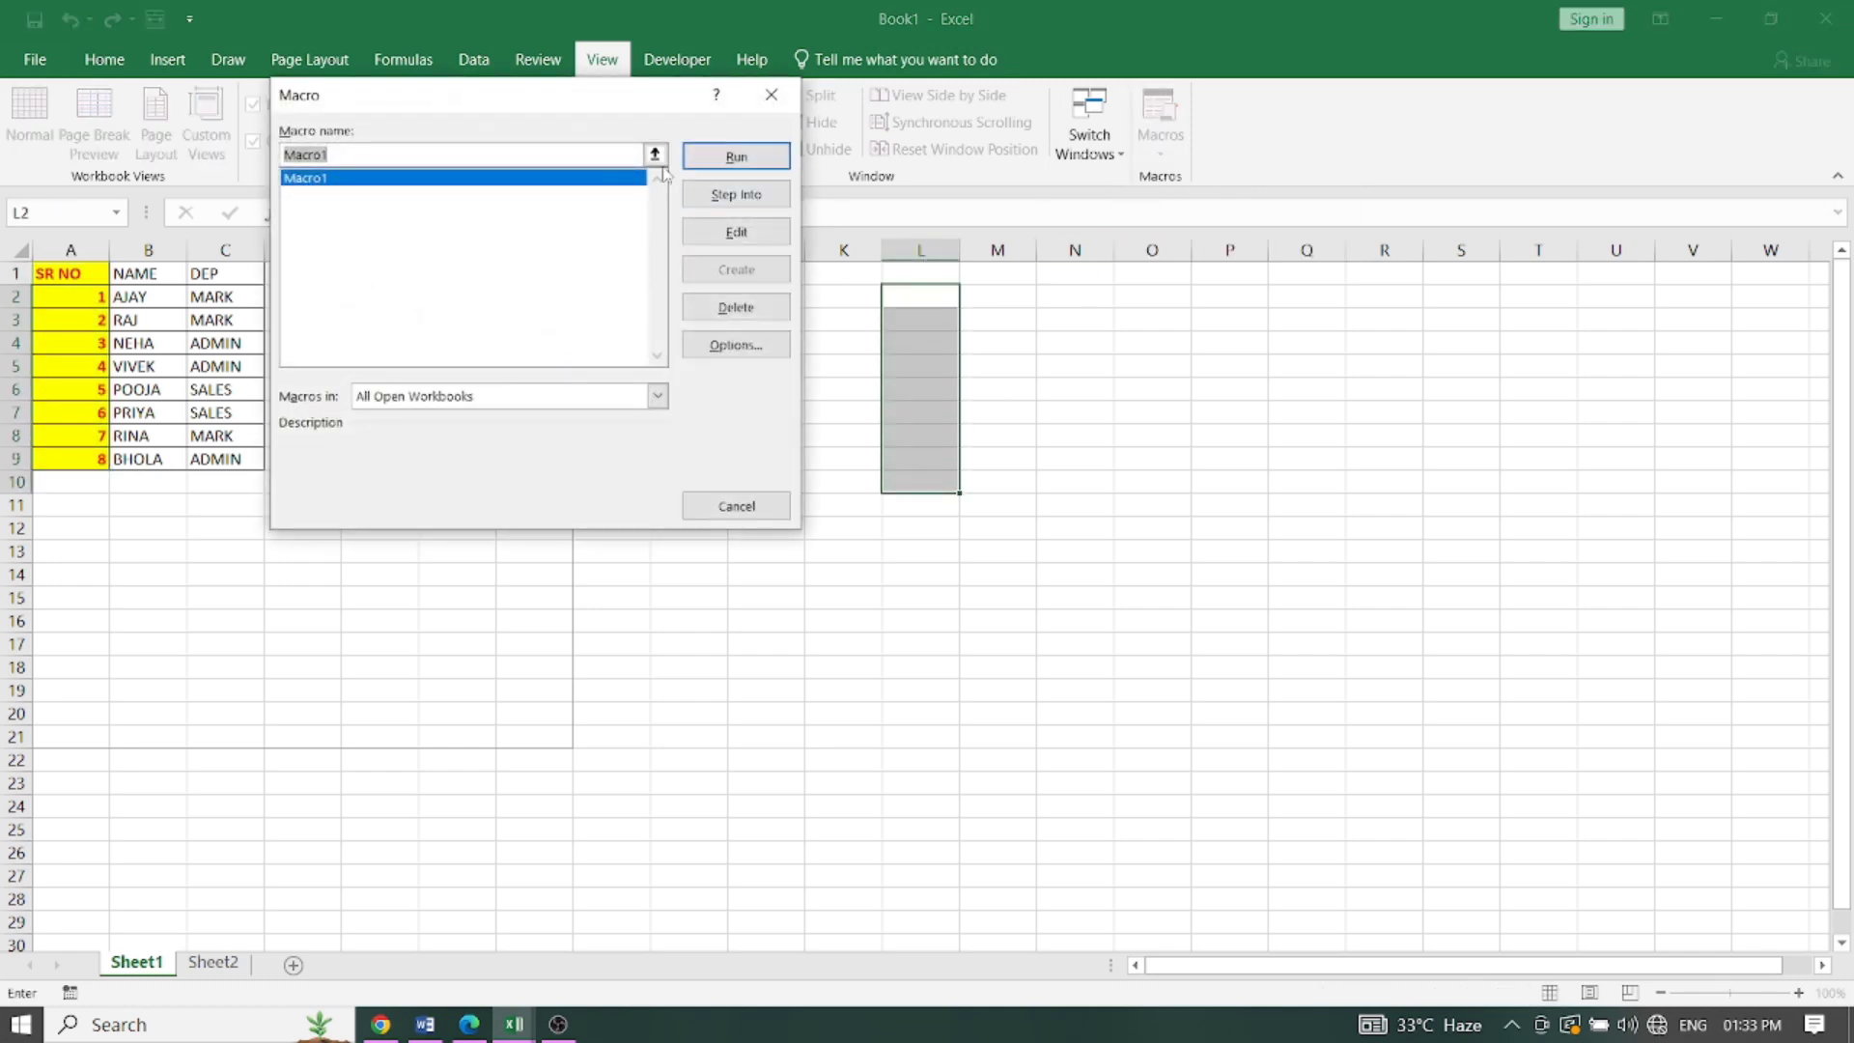
pyautogui.click(753, 168)
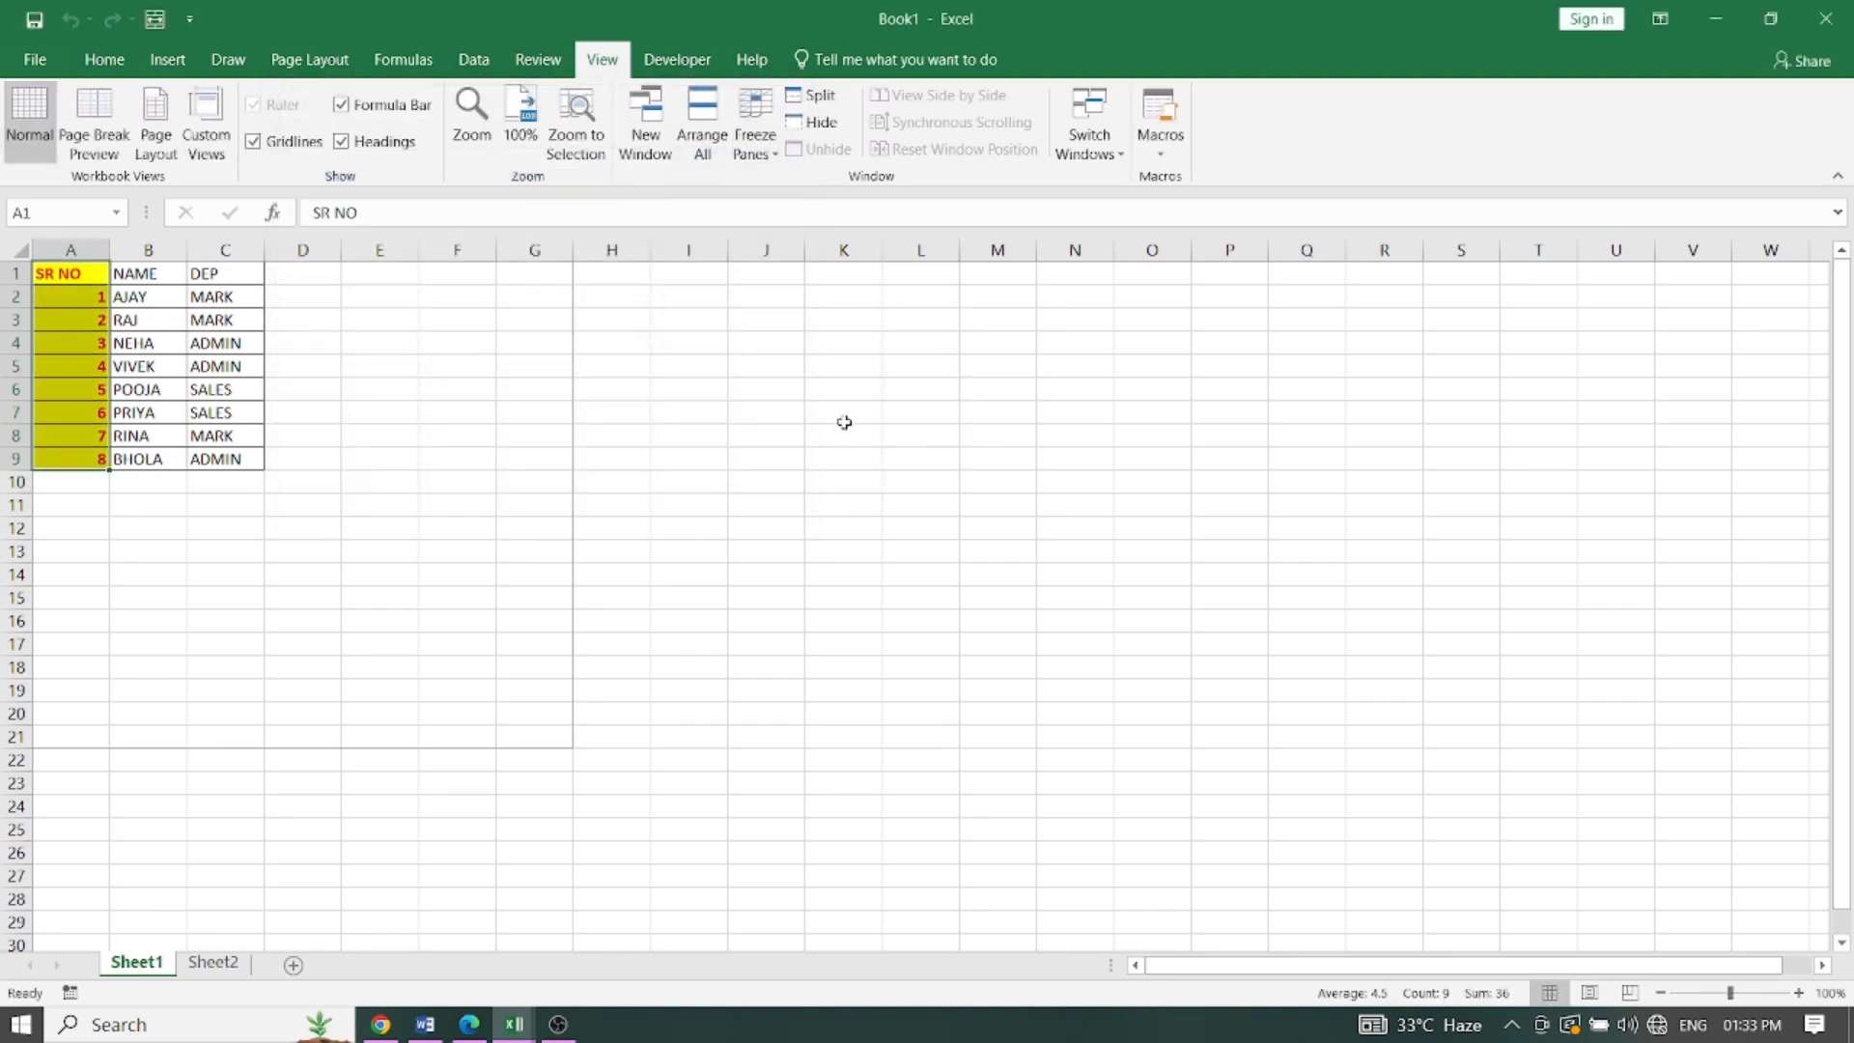
pyautogui.click(844, 422)
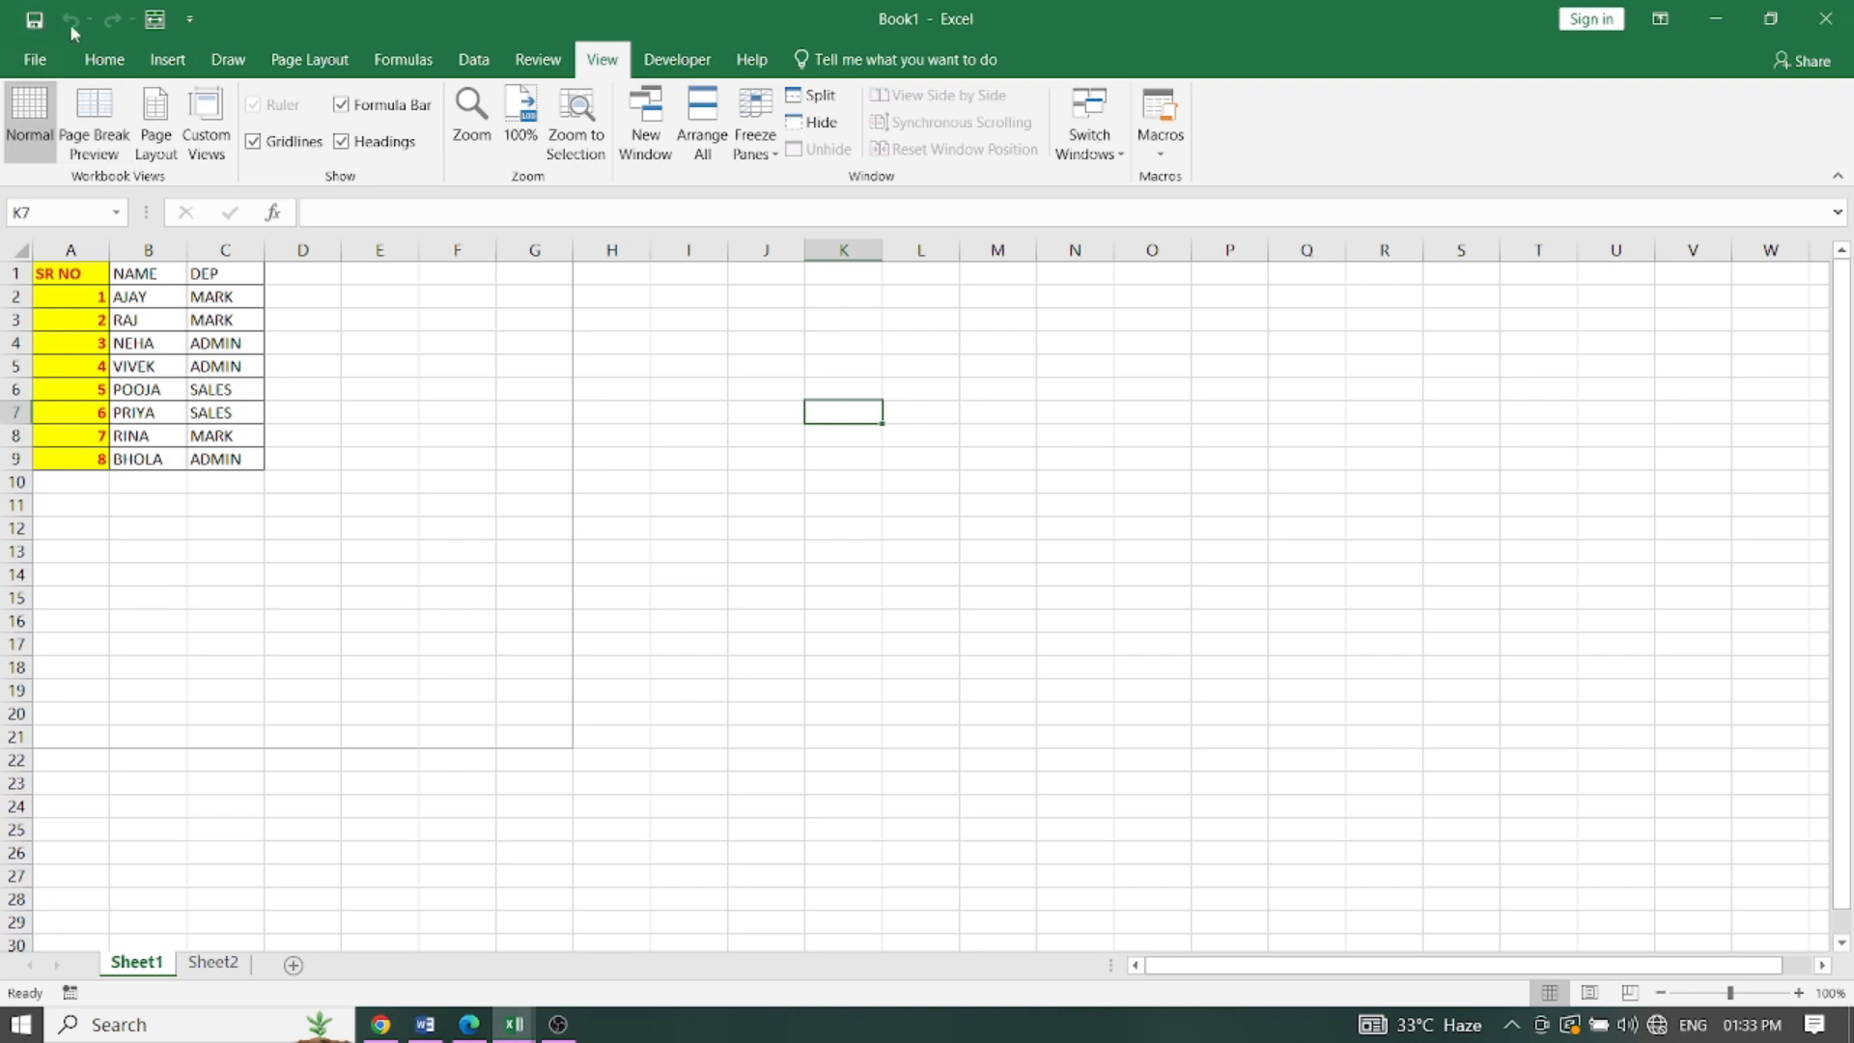
pyautogui.click(1005, 413)
pyautogui.click(1159, 155)
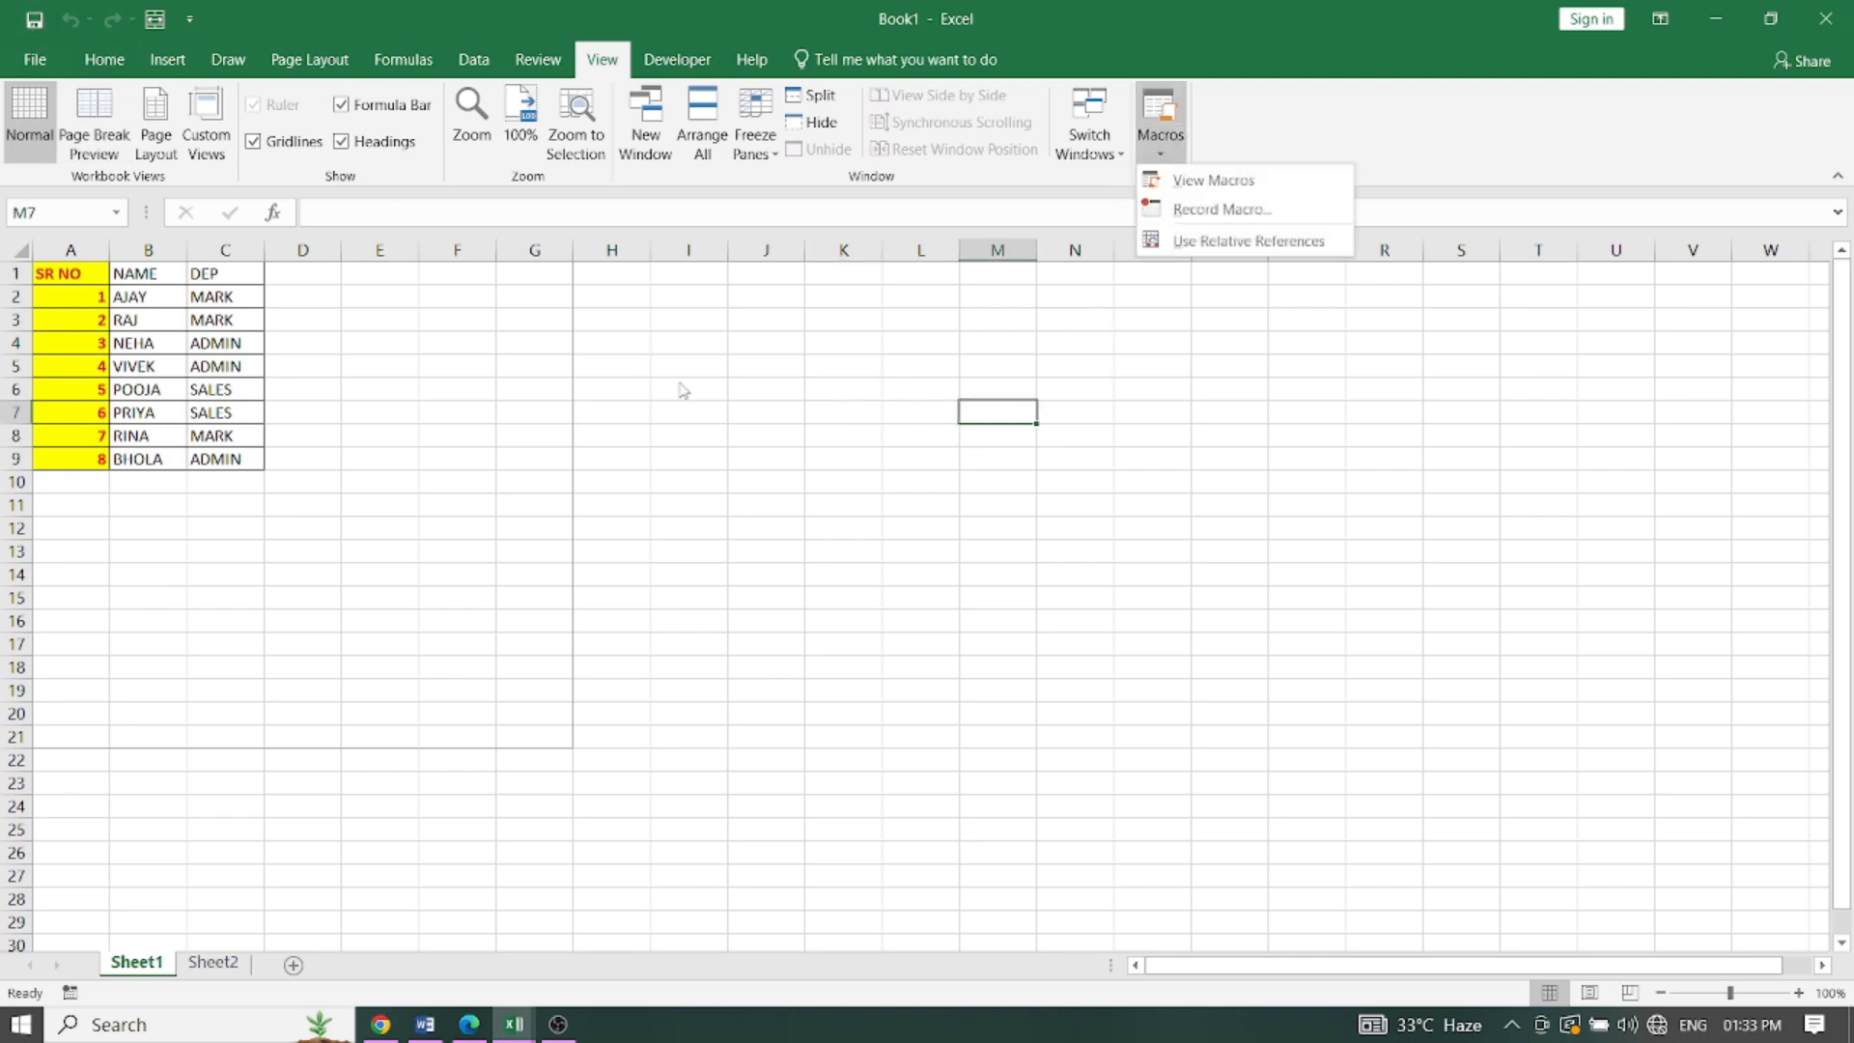
# Step: Select cell J4 and start recording a new macro, Macro2
pyautogui.click(787, 355)
pyautogui.click(776, 344)
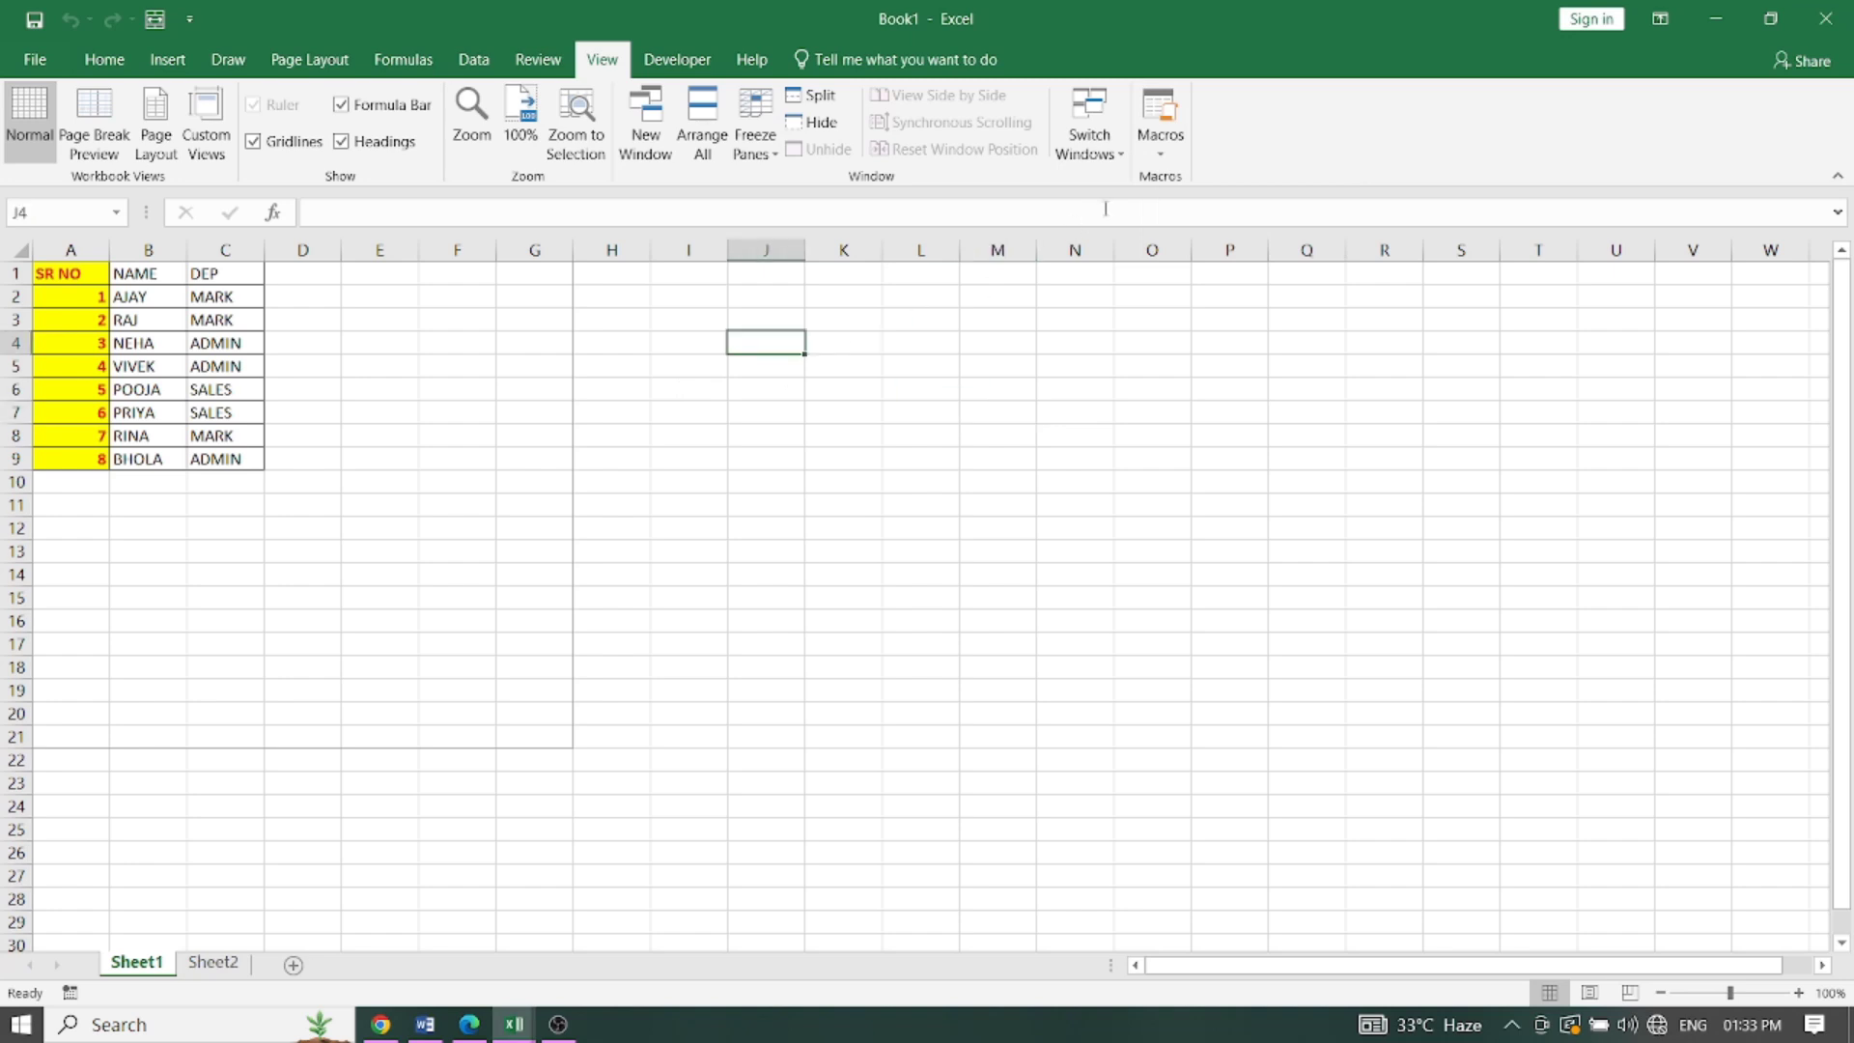
pyautogui.click(1161, 154)
pyautogui.click(1221, 206)
pyautogui.click(594, 458)
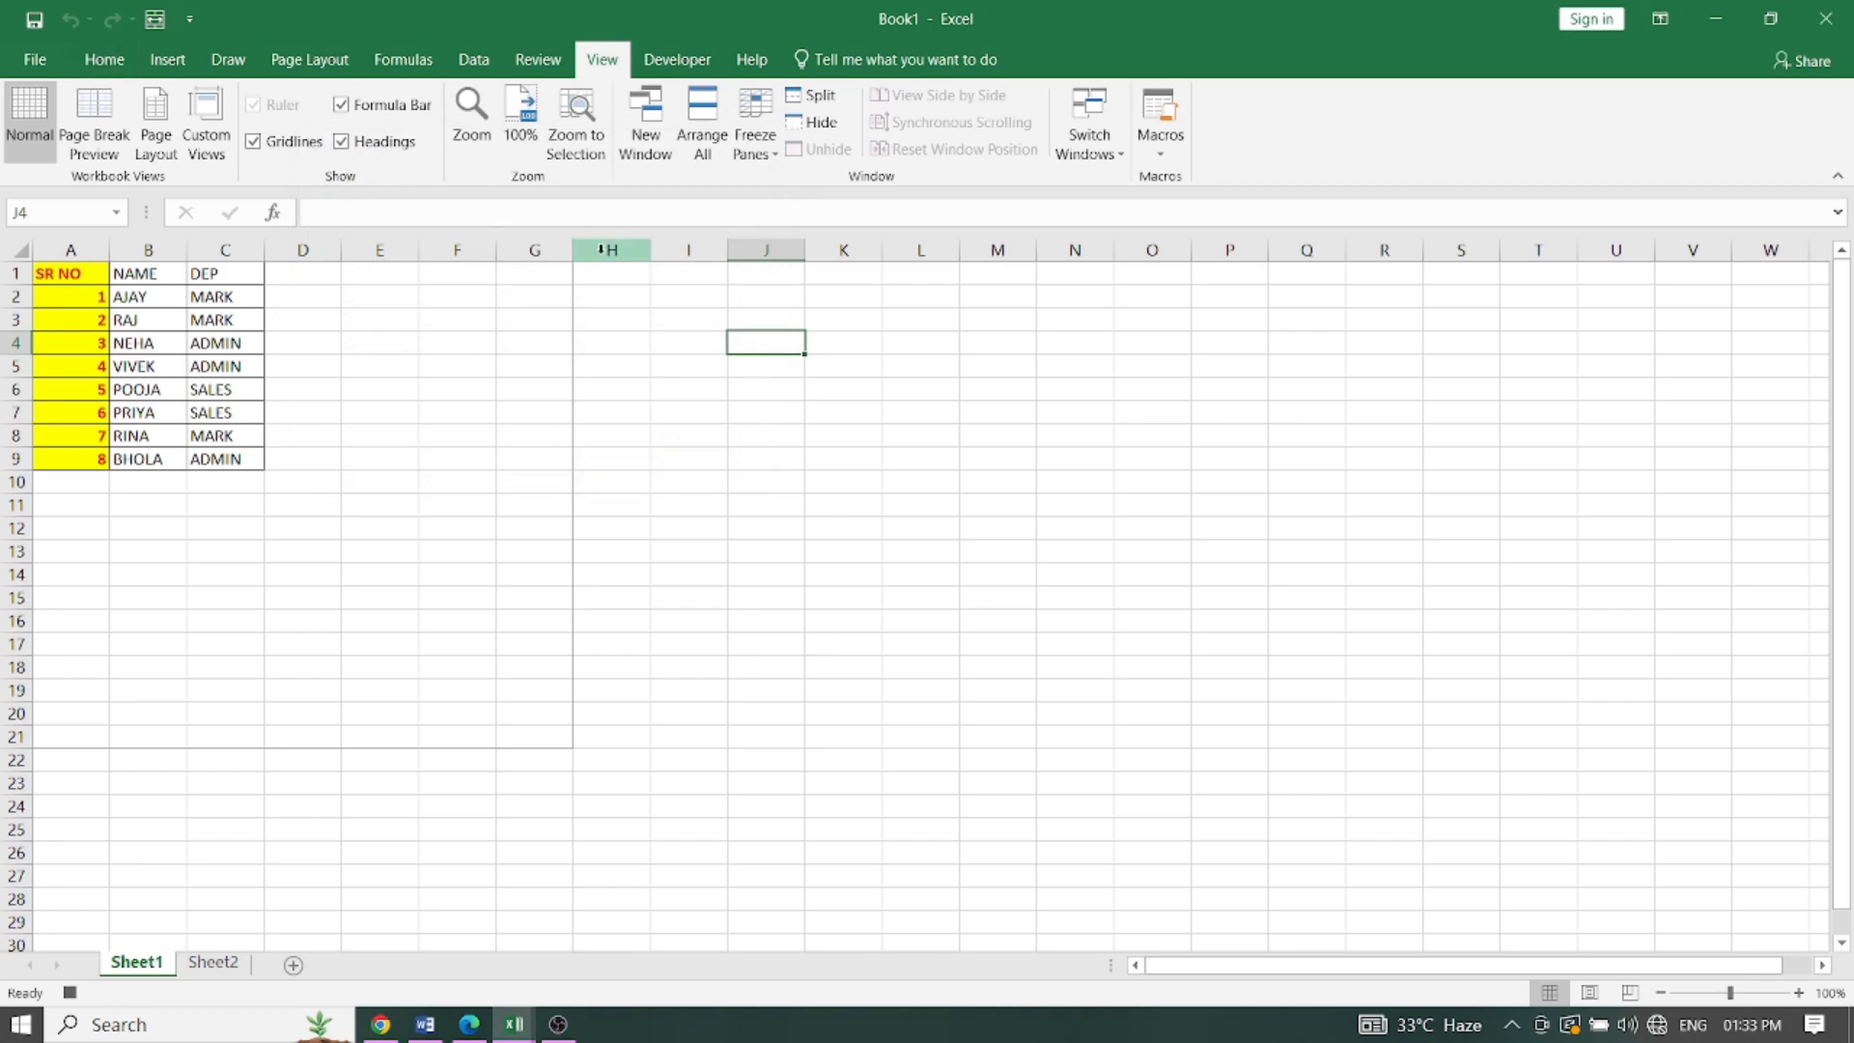
# Step: Fill J4 red and stop recording Macro2
pyautogui.click(102, 60)
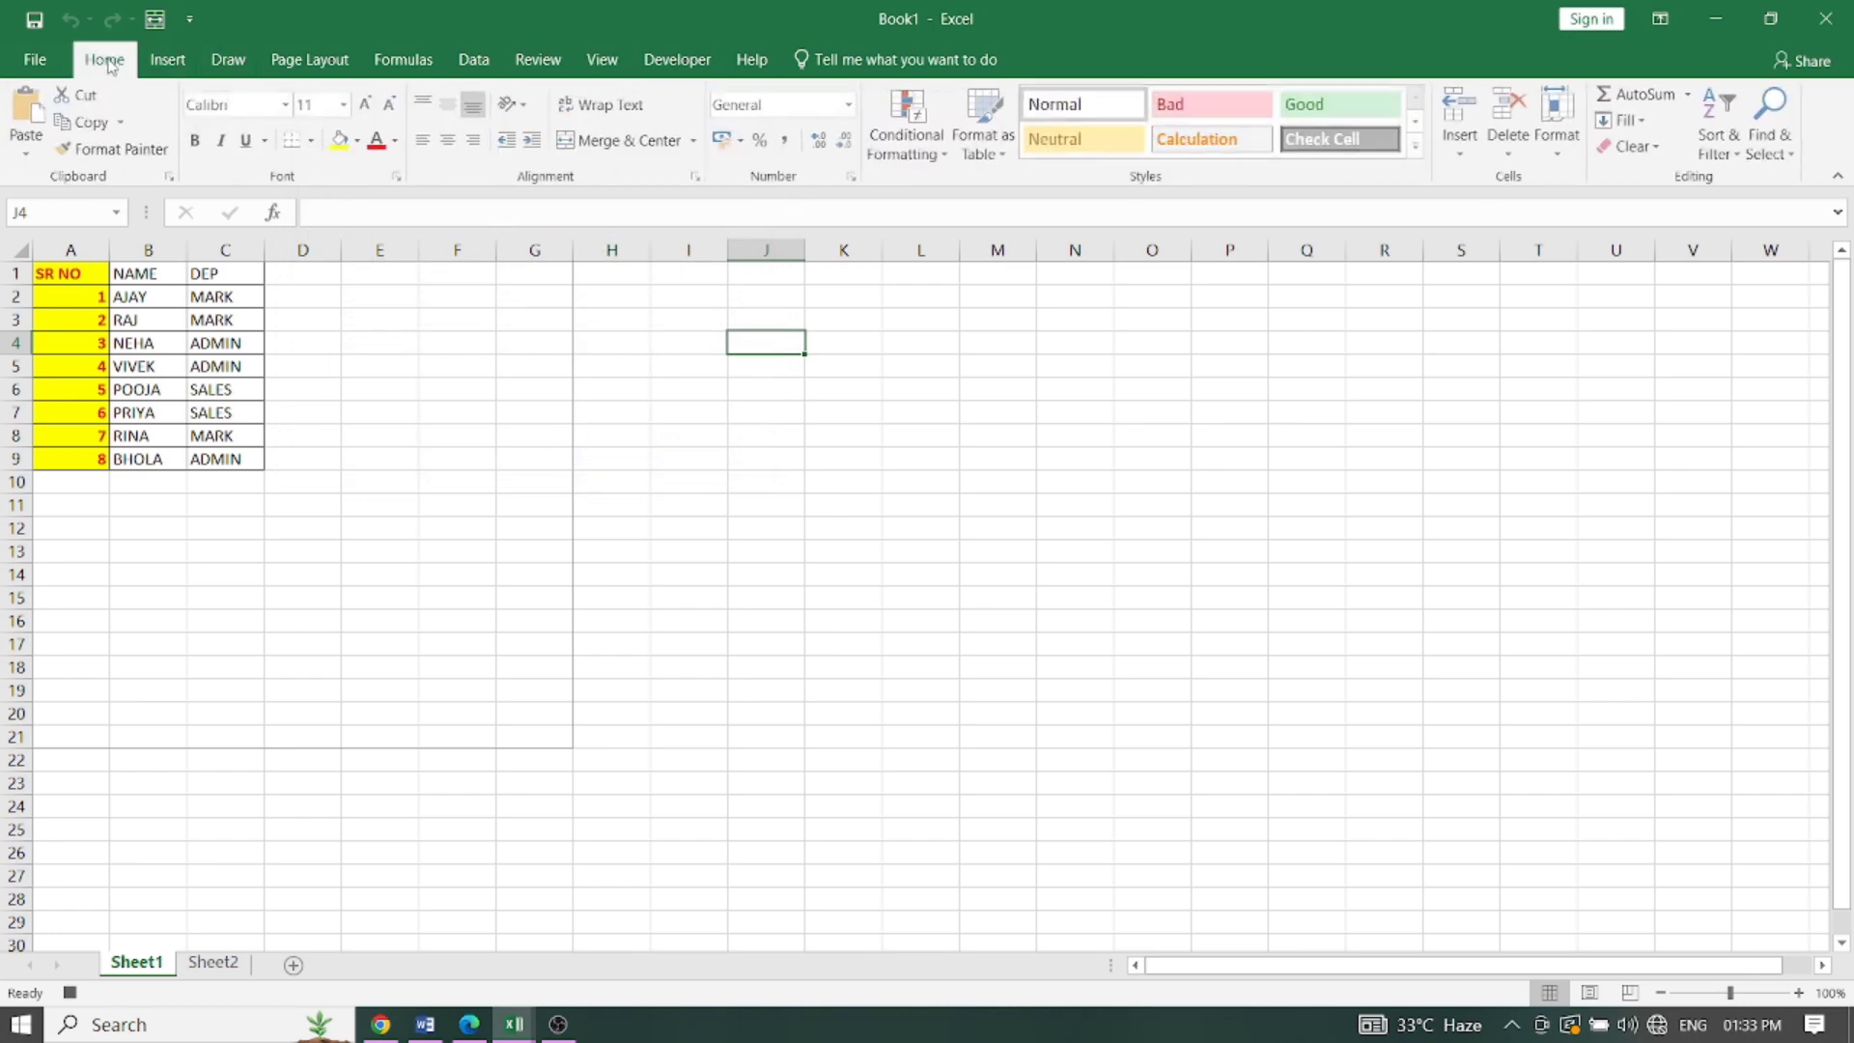
pyautogui.click(357, 142)
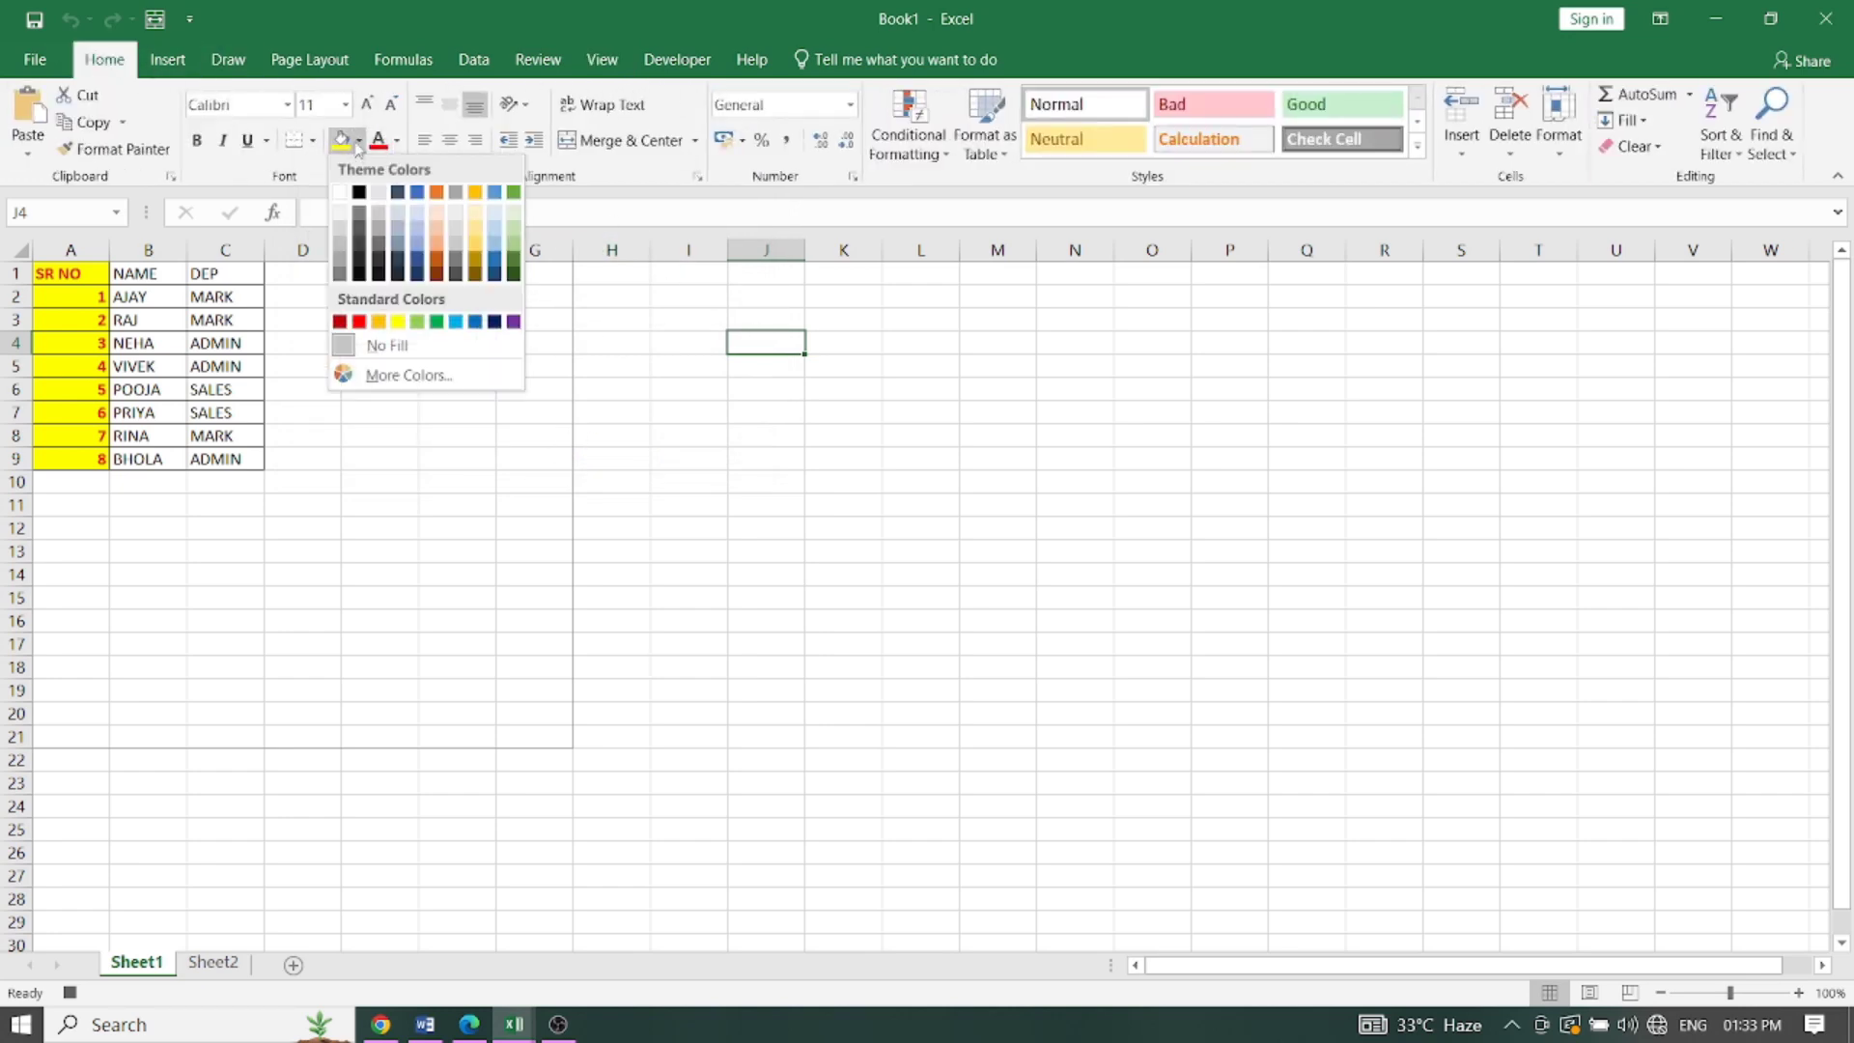
pyautogui.click(359, 323)
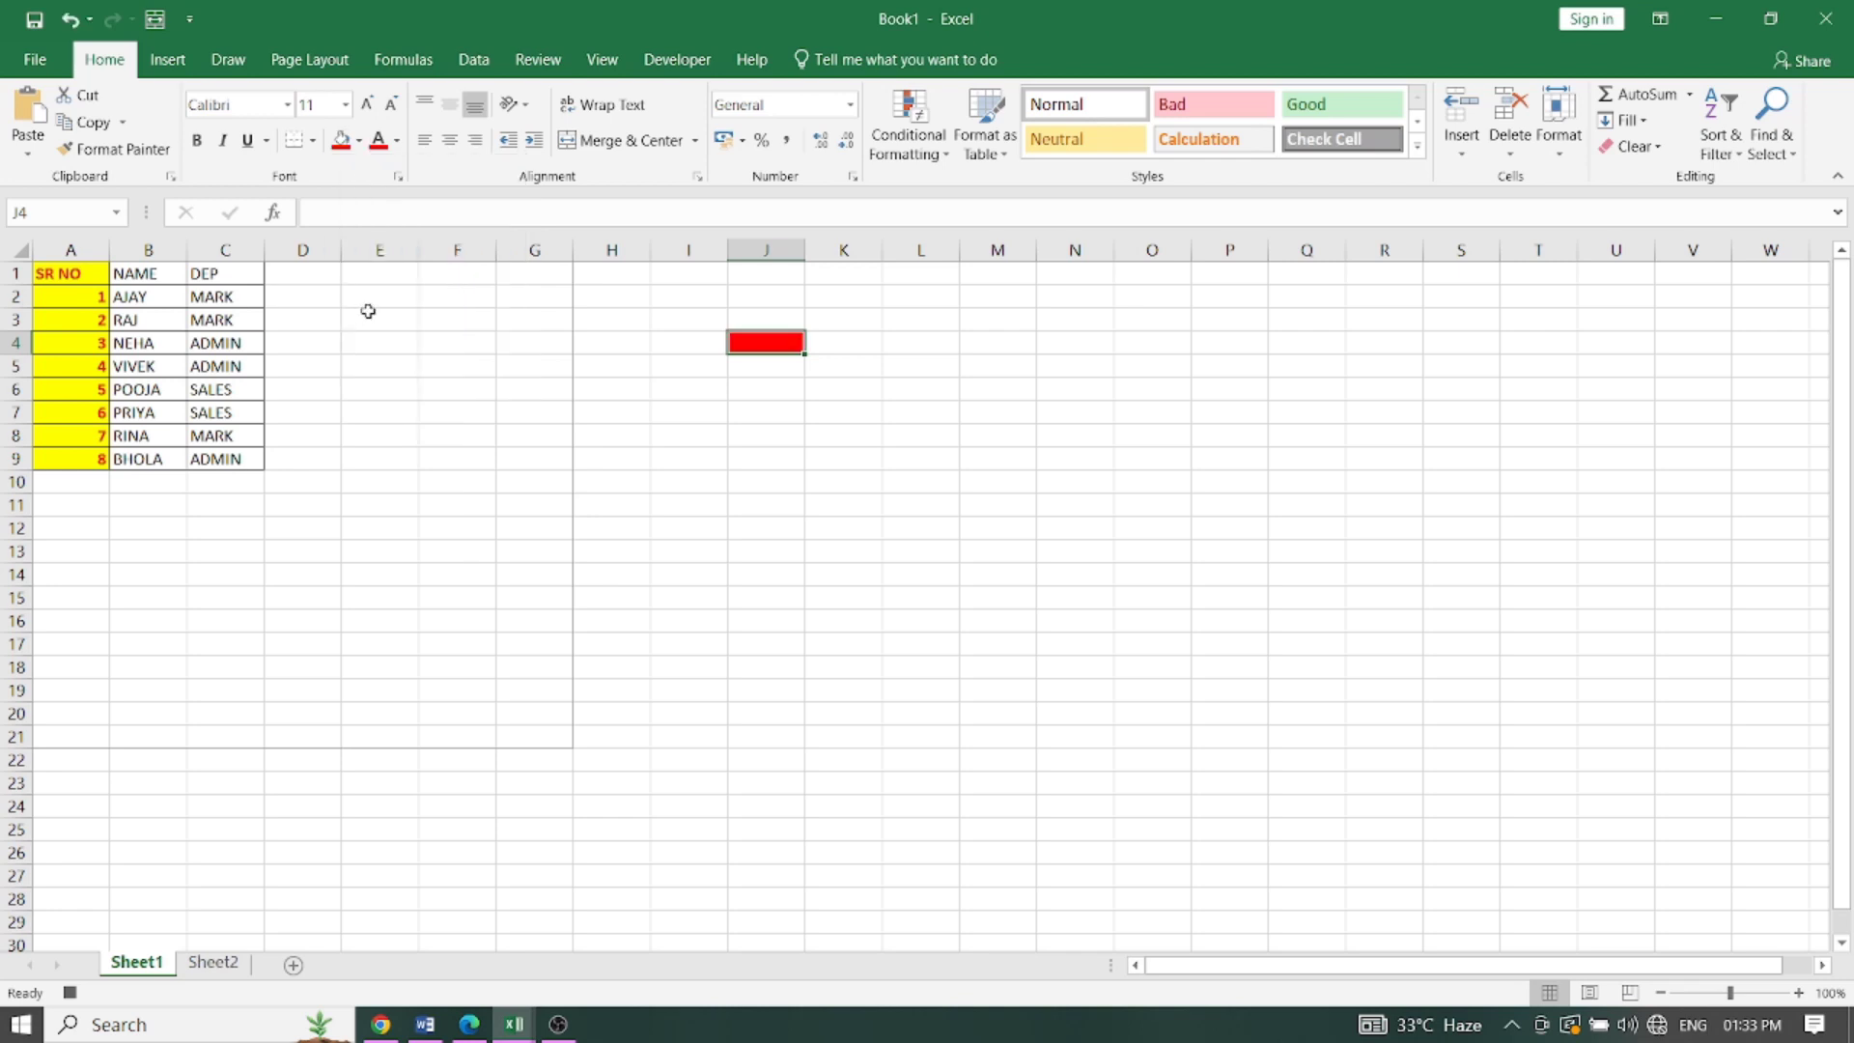
pyautogui.click(602, 60)
pyautogui.click(1160, 140)
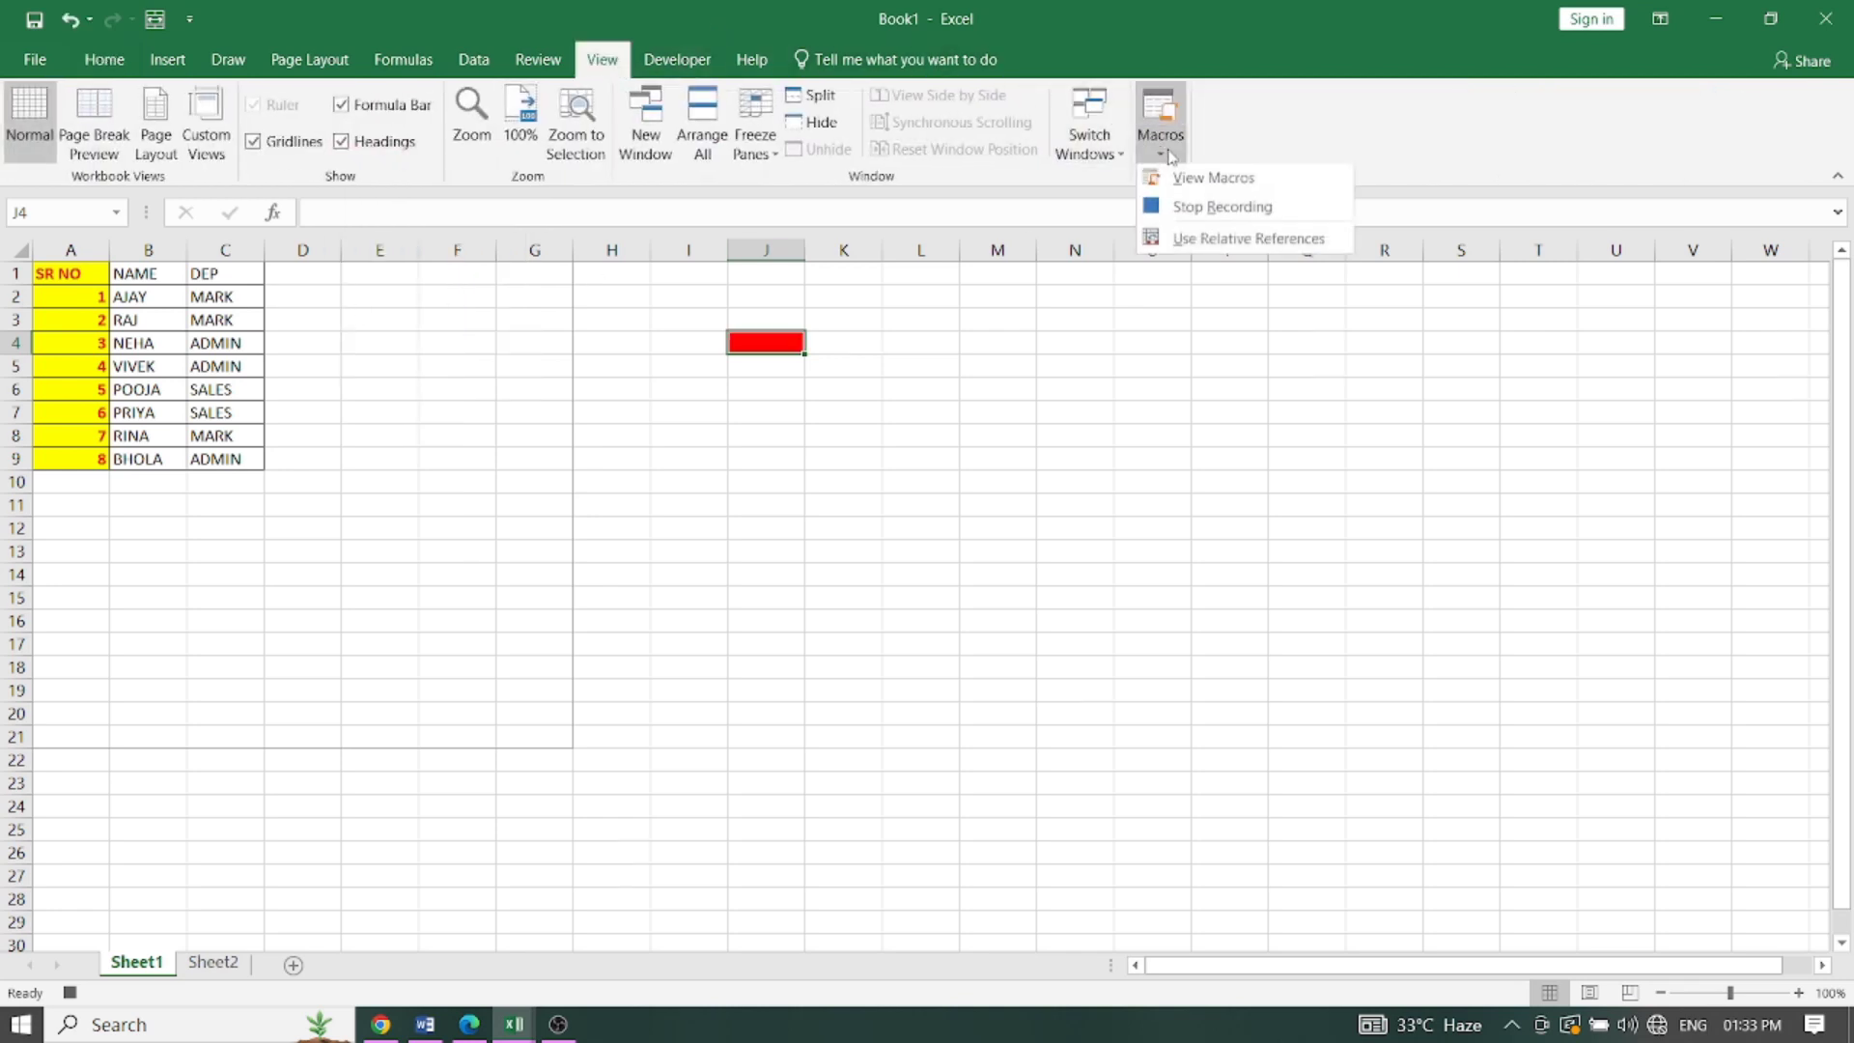
pyautogui.click(1204, 211)
pyautogui.click(1123, 416)
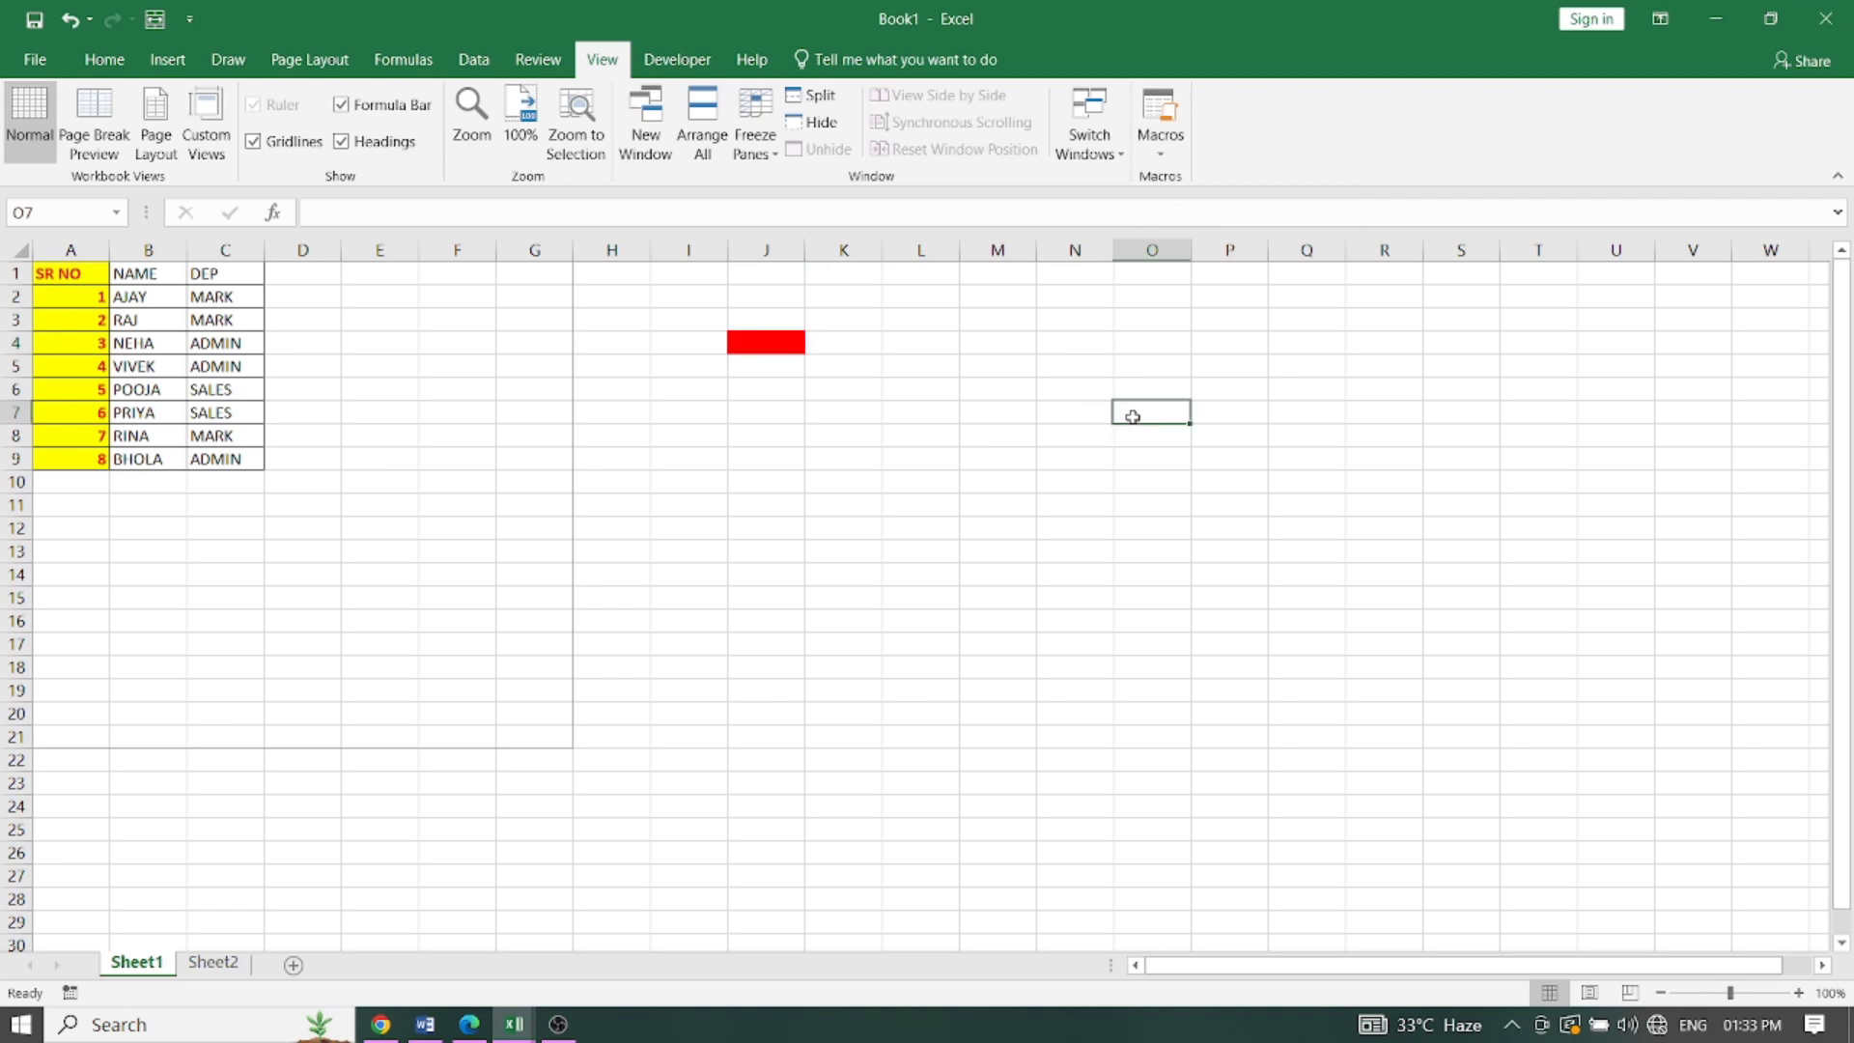
# Step: Run Macro2 on cells O7 and Q10, then select the block holding the red fills
pyautogui.click(1168, 156)
pyautogui.click(1202, 181)
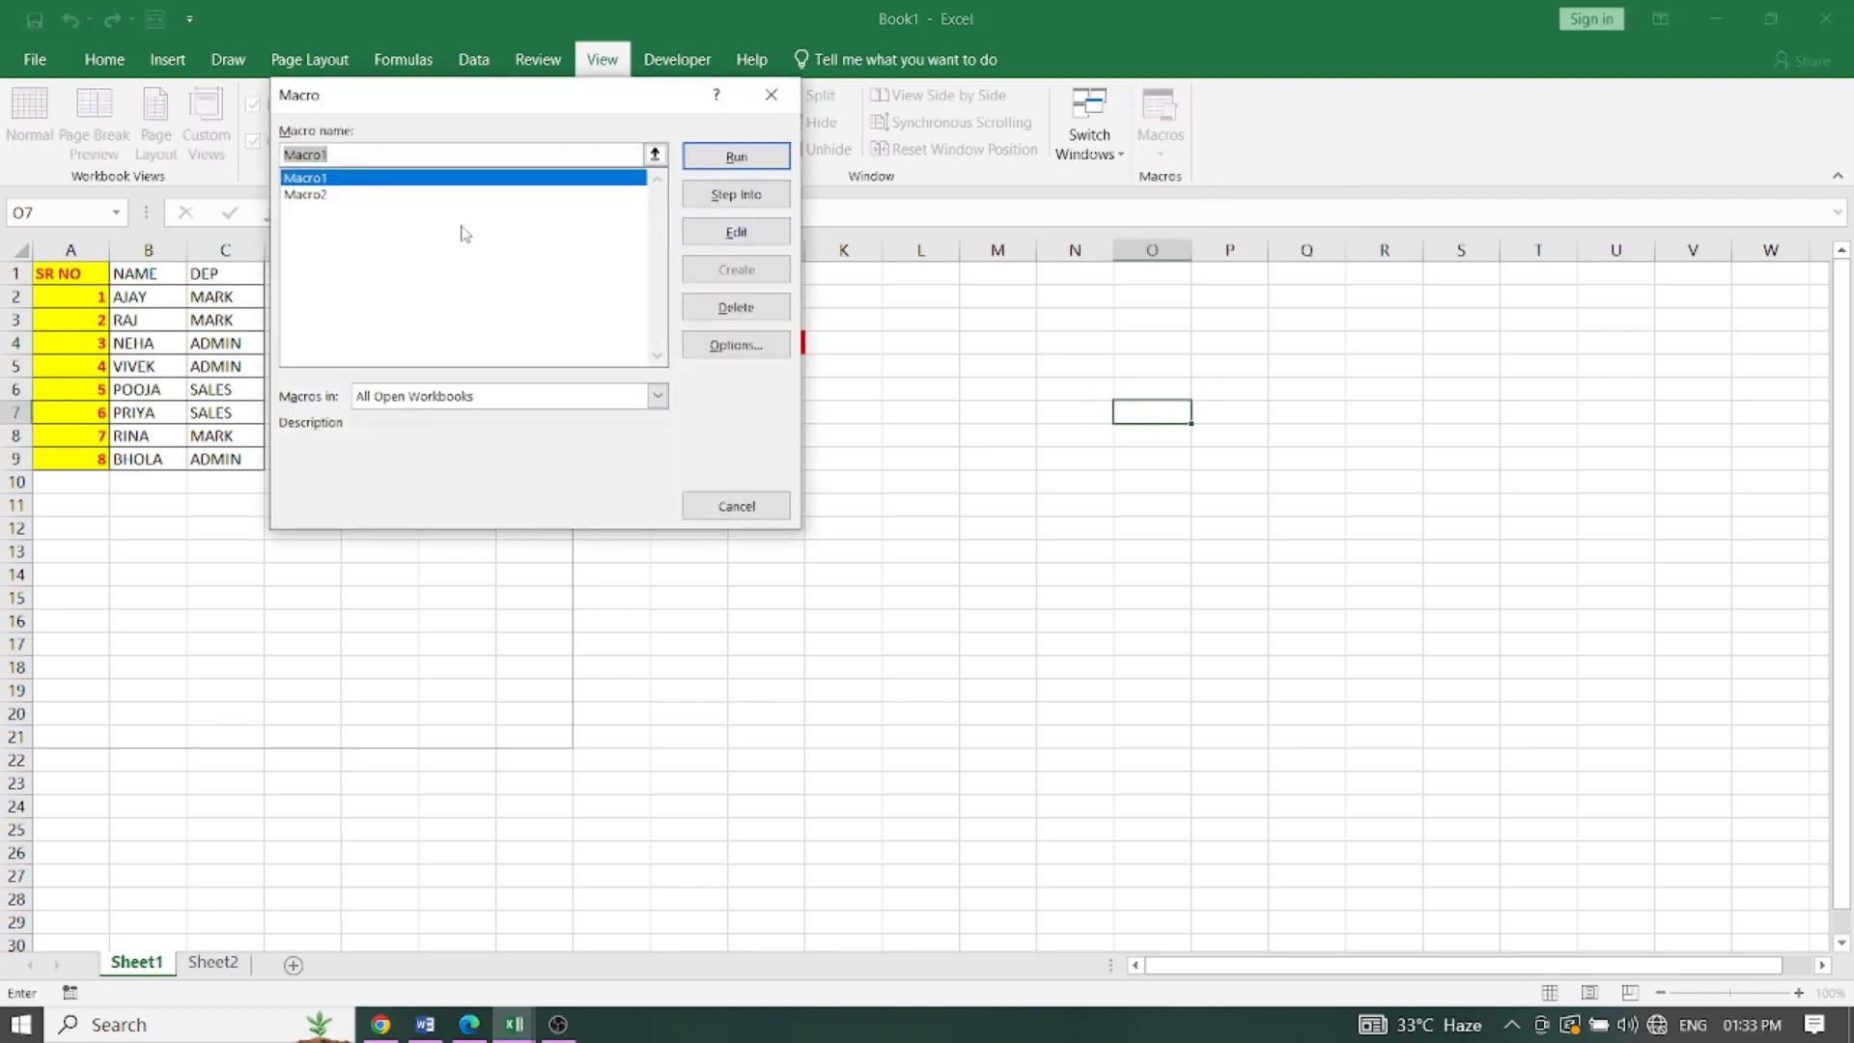
pyautogui.click(341, 196)
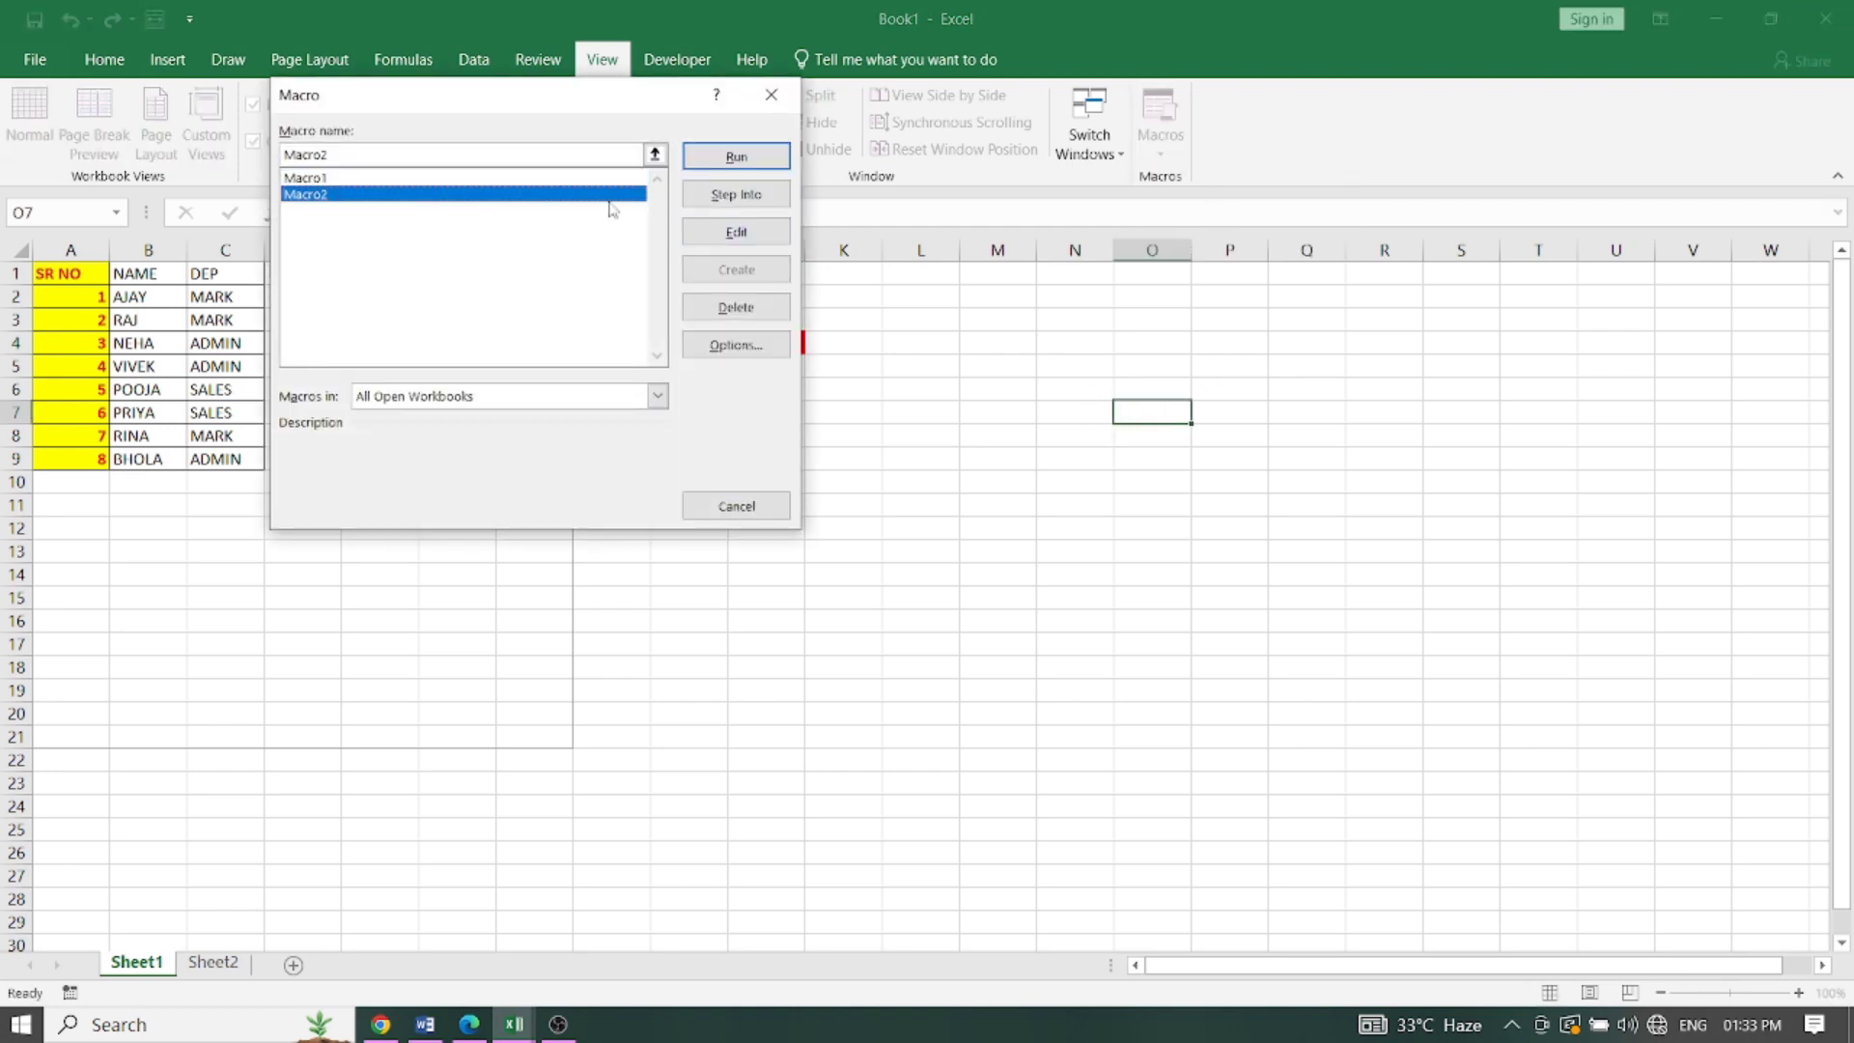
pyautogui.click(746, 159)
pyautogui.click(1311, 486)
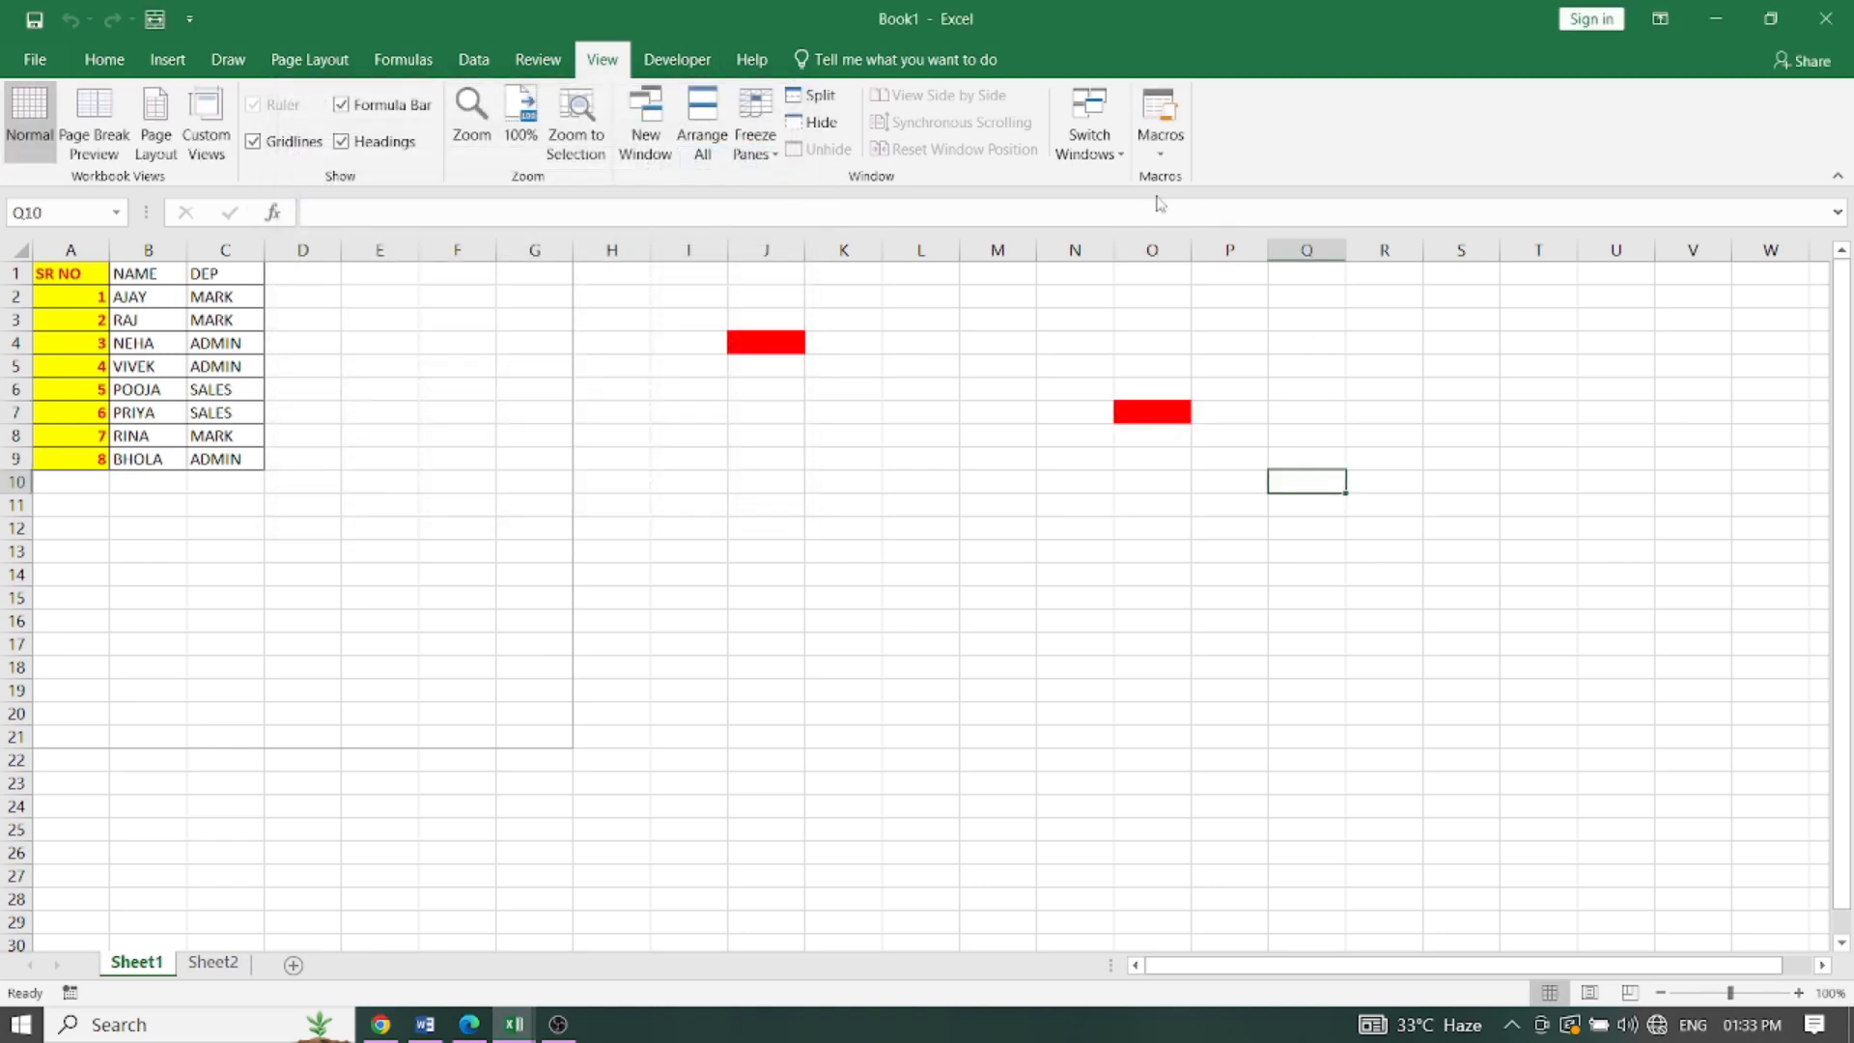
pyautogui.click(1160, 145)
pyautogui.click(1213, 180)
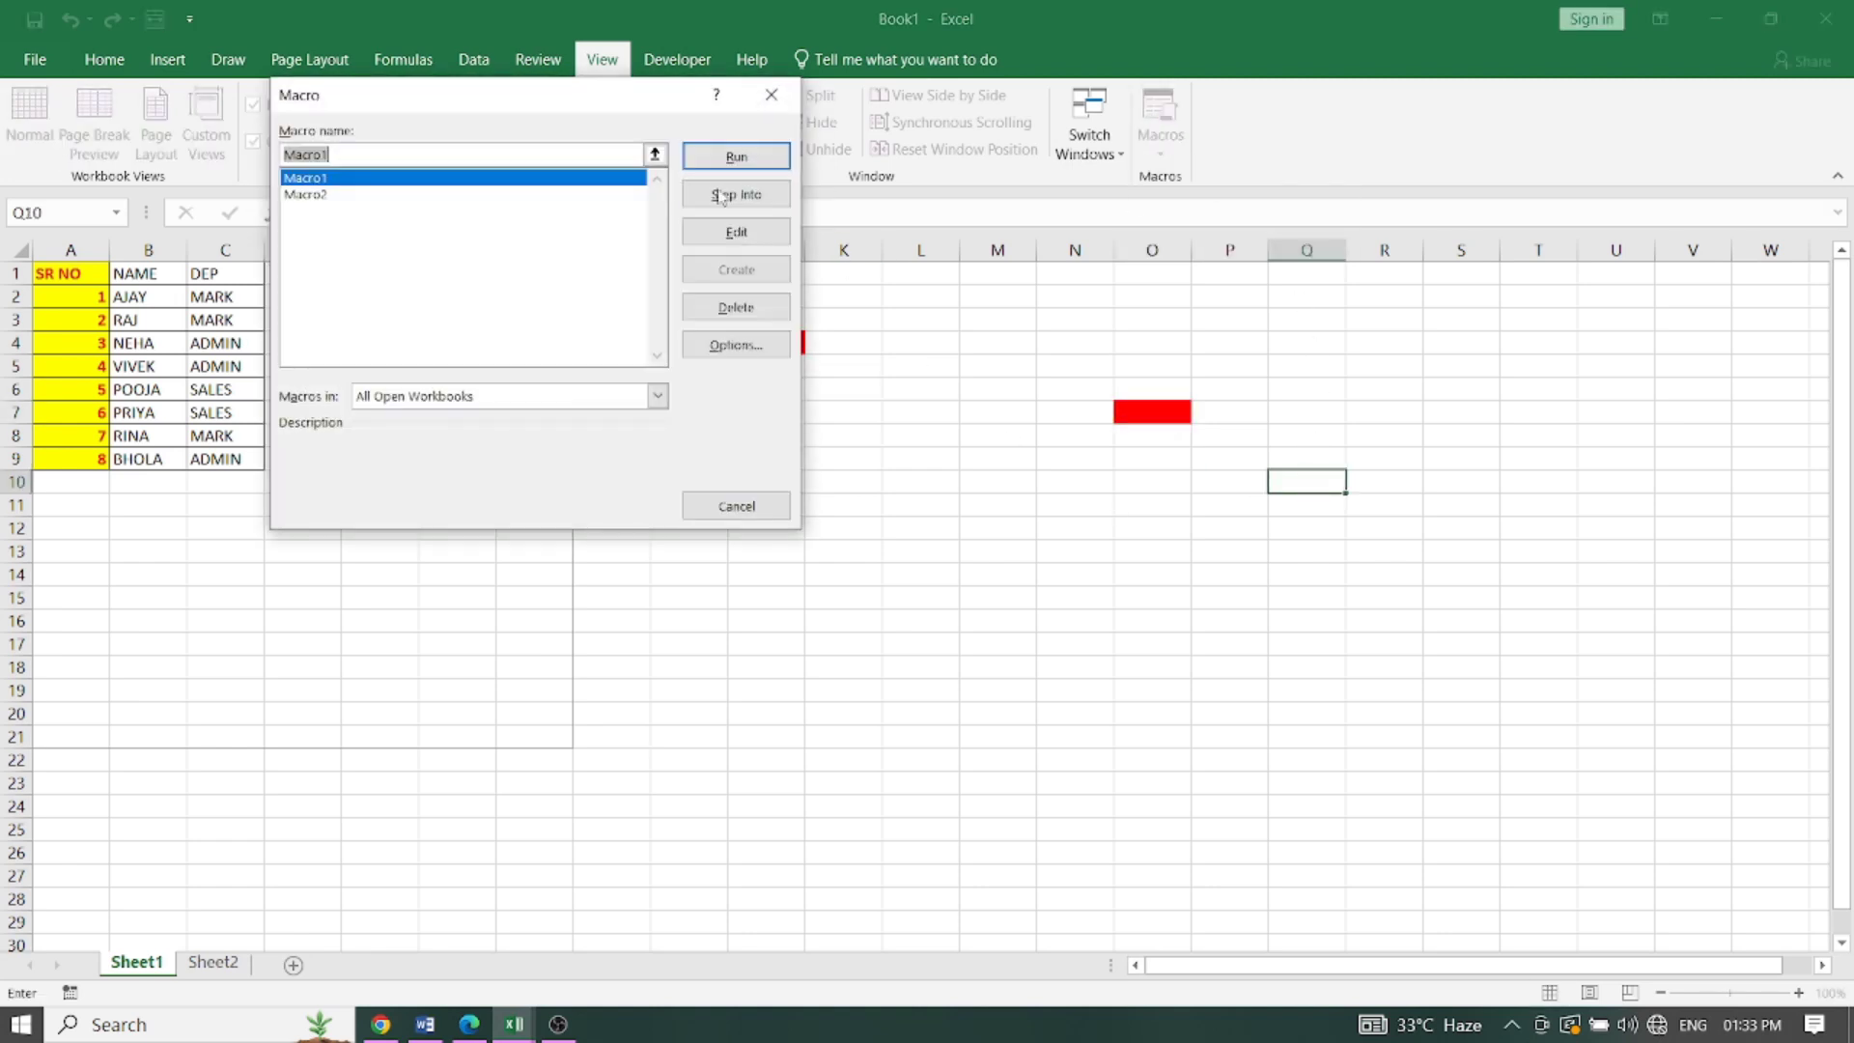
pyautogui.click(310, 194)
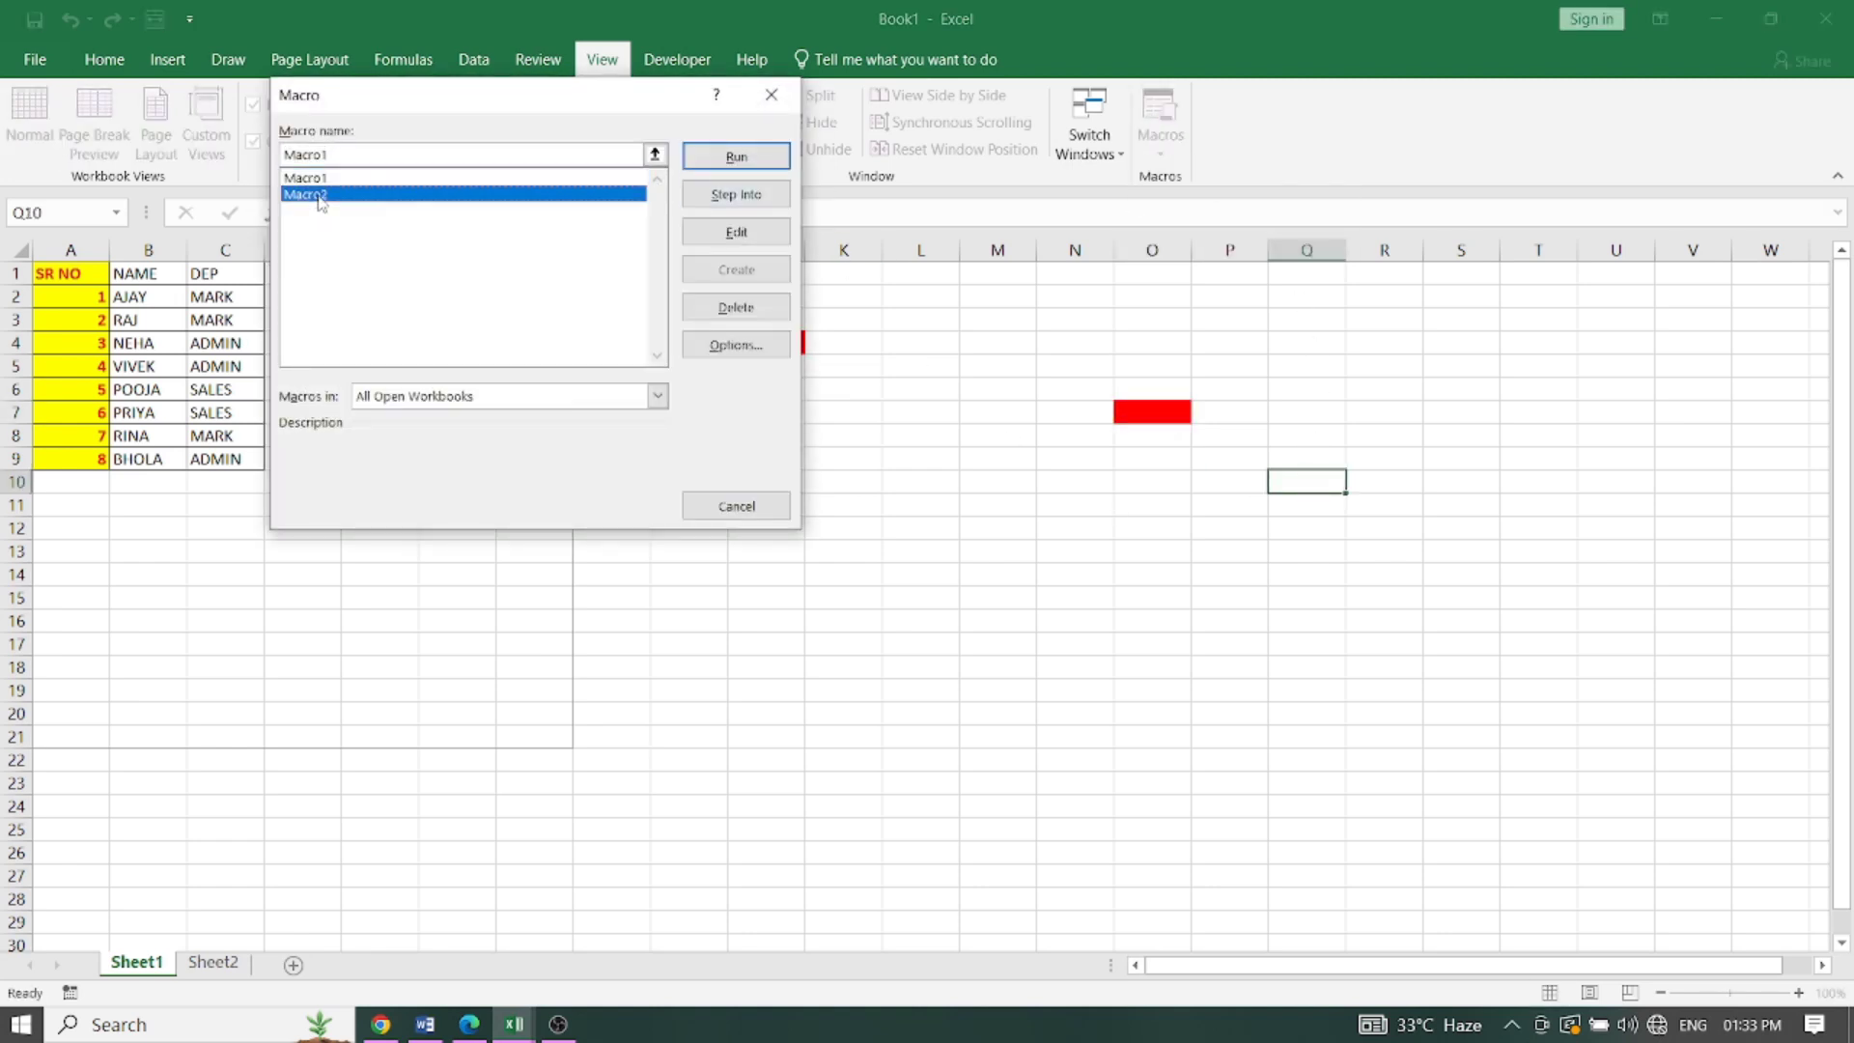
pyautogui.click(736, 157)
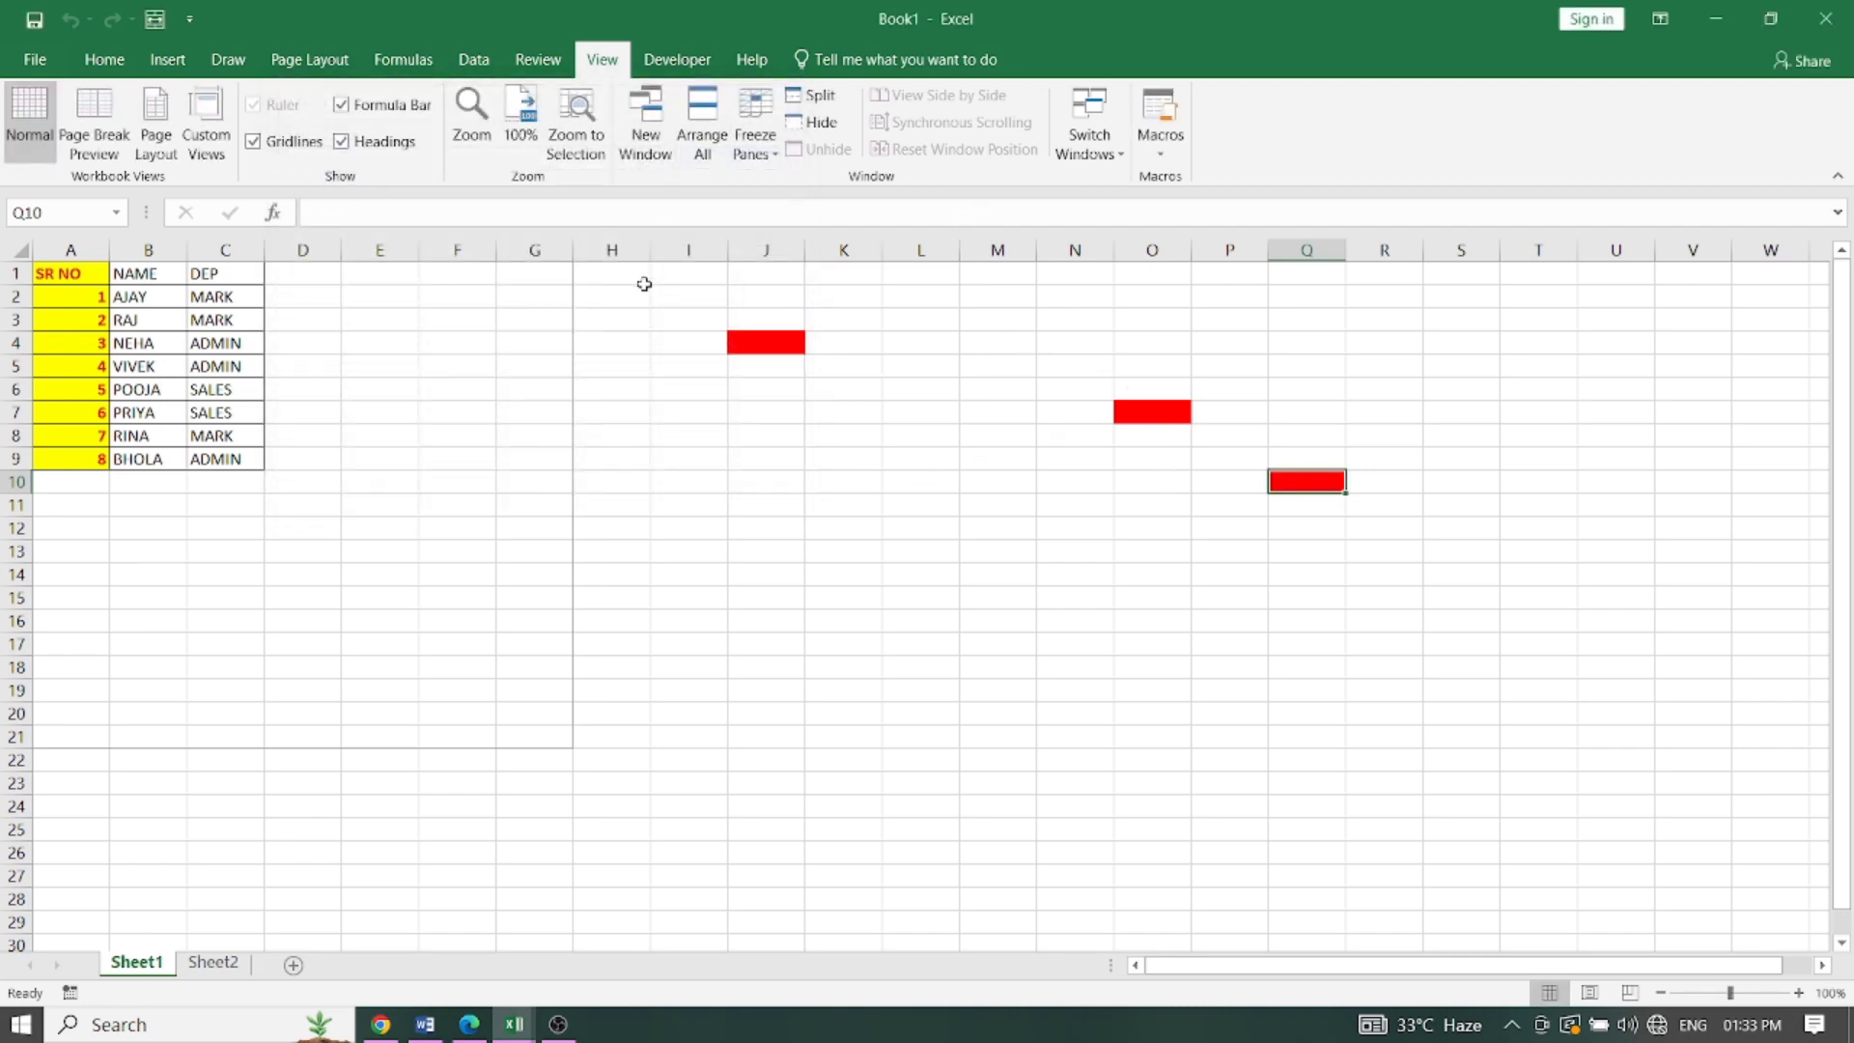
pyautogui.moveTo(637, 278)
pyautogui.mouseDown()
pyautogui.moveTo(980, 684)
pyautogui.moveTo(1458, 787)
pyautogui.mouseUp()
# Step: Clear the red fills from the selected block and select cell J3
pyautogui.click(103, 59)
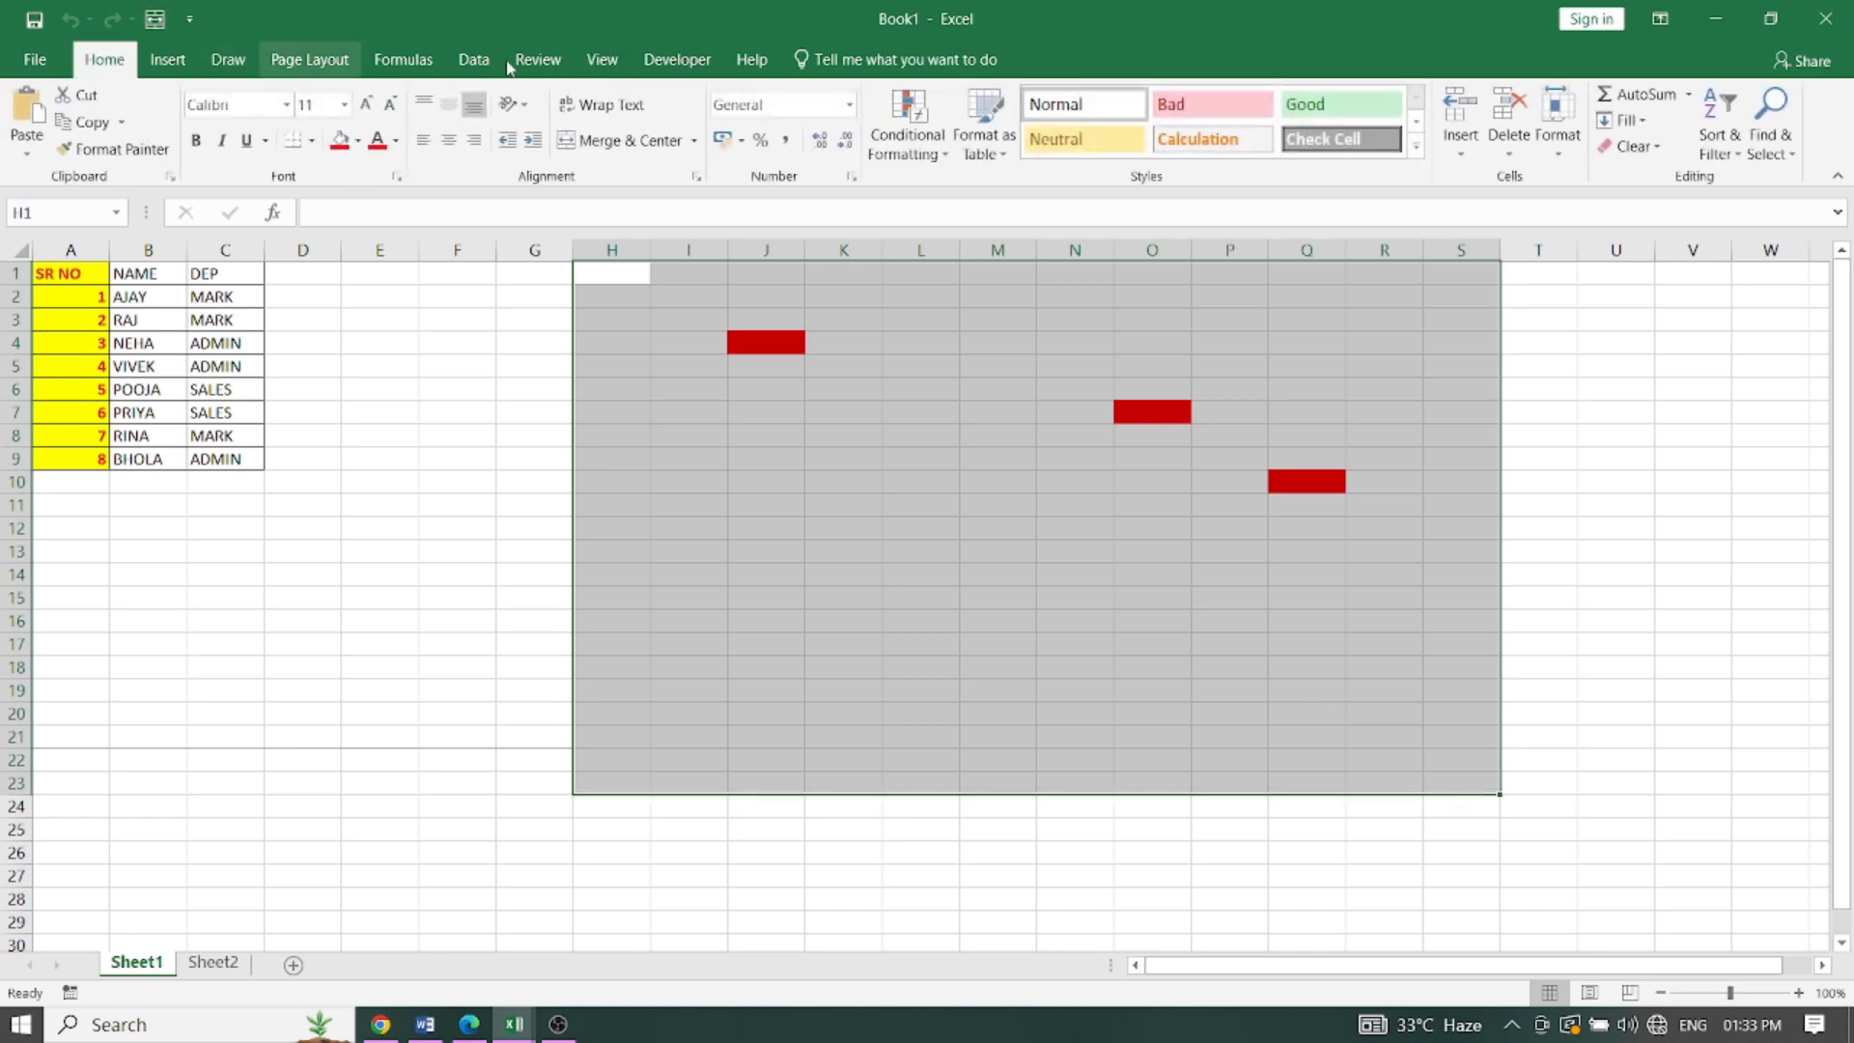
pyautogui.click(1632, 146)
pyautogui.click(1680, 198)
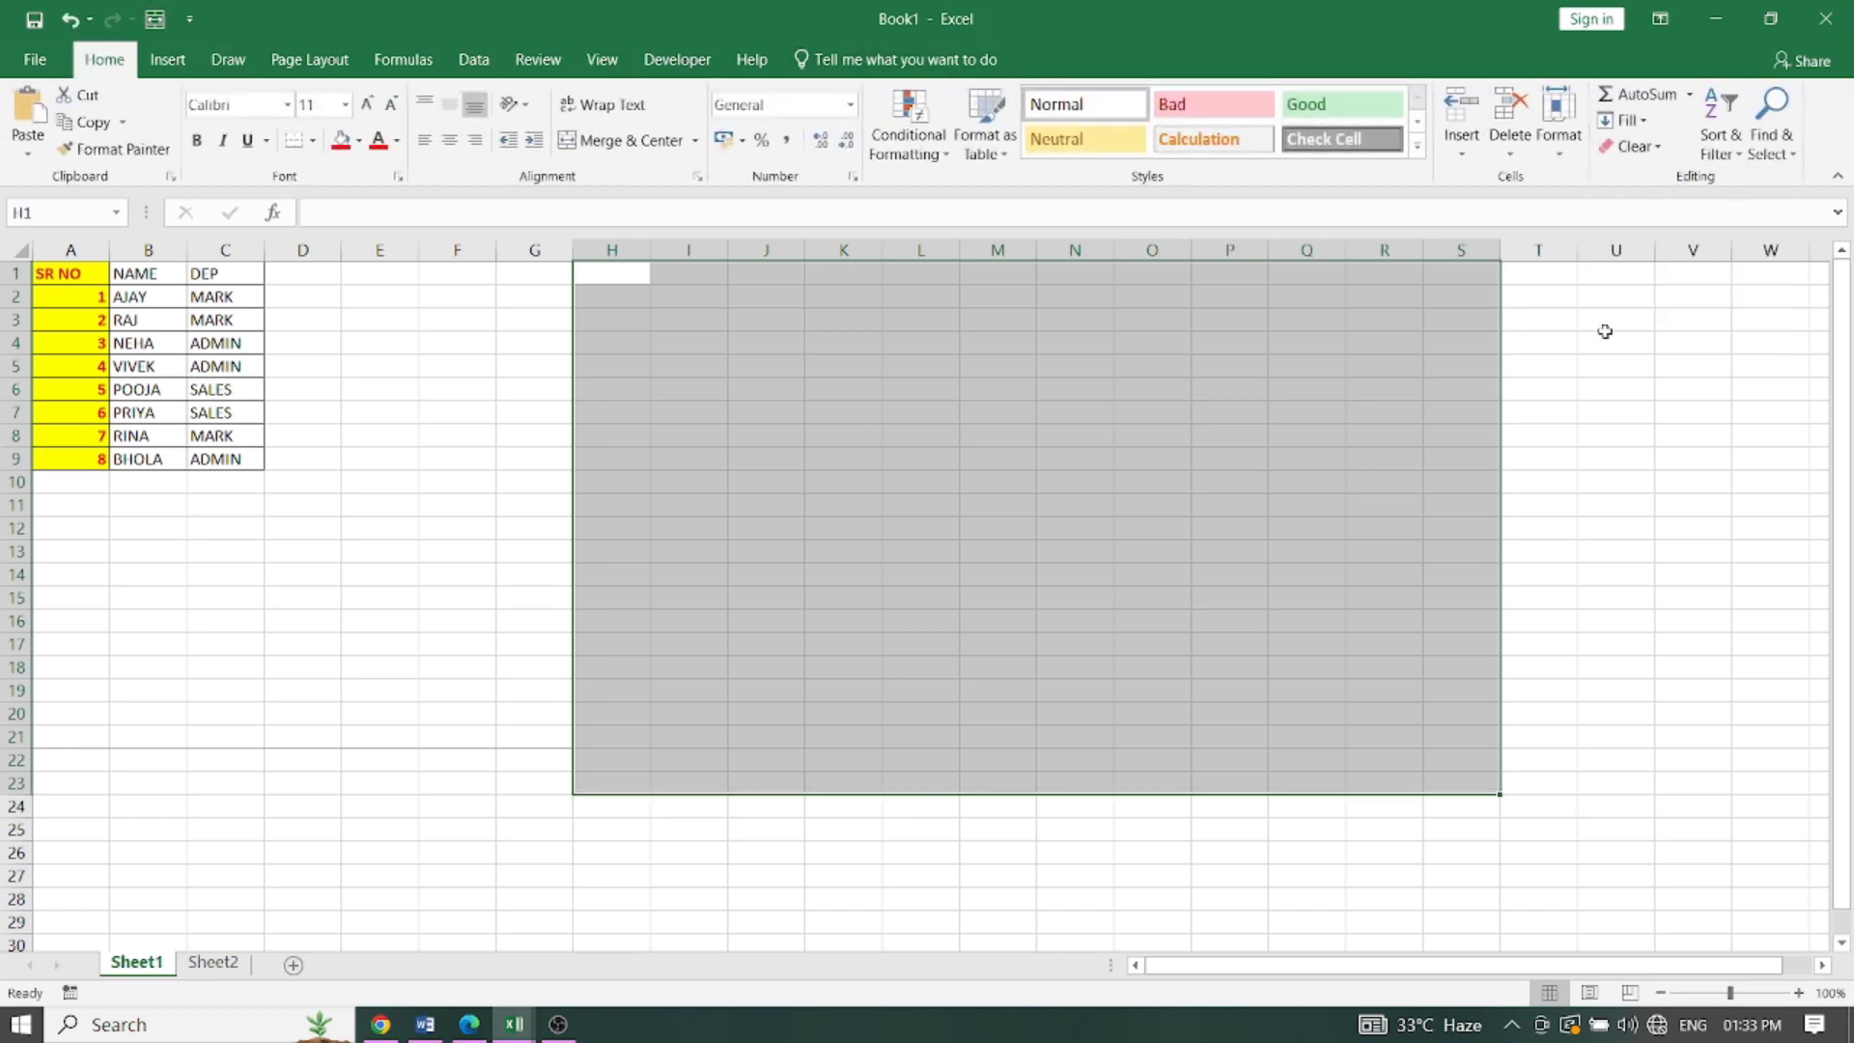
pyautogui.click(1692, 371)
pyautogui.click(750, 317)
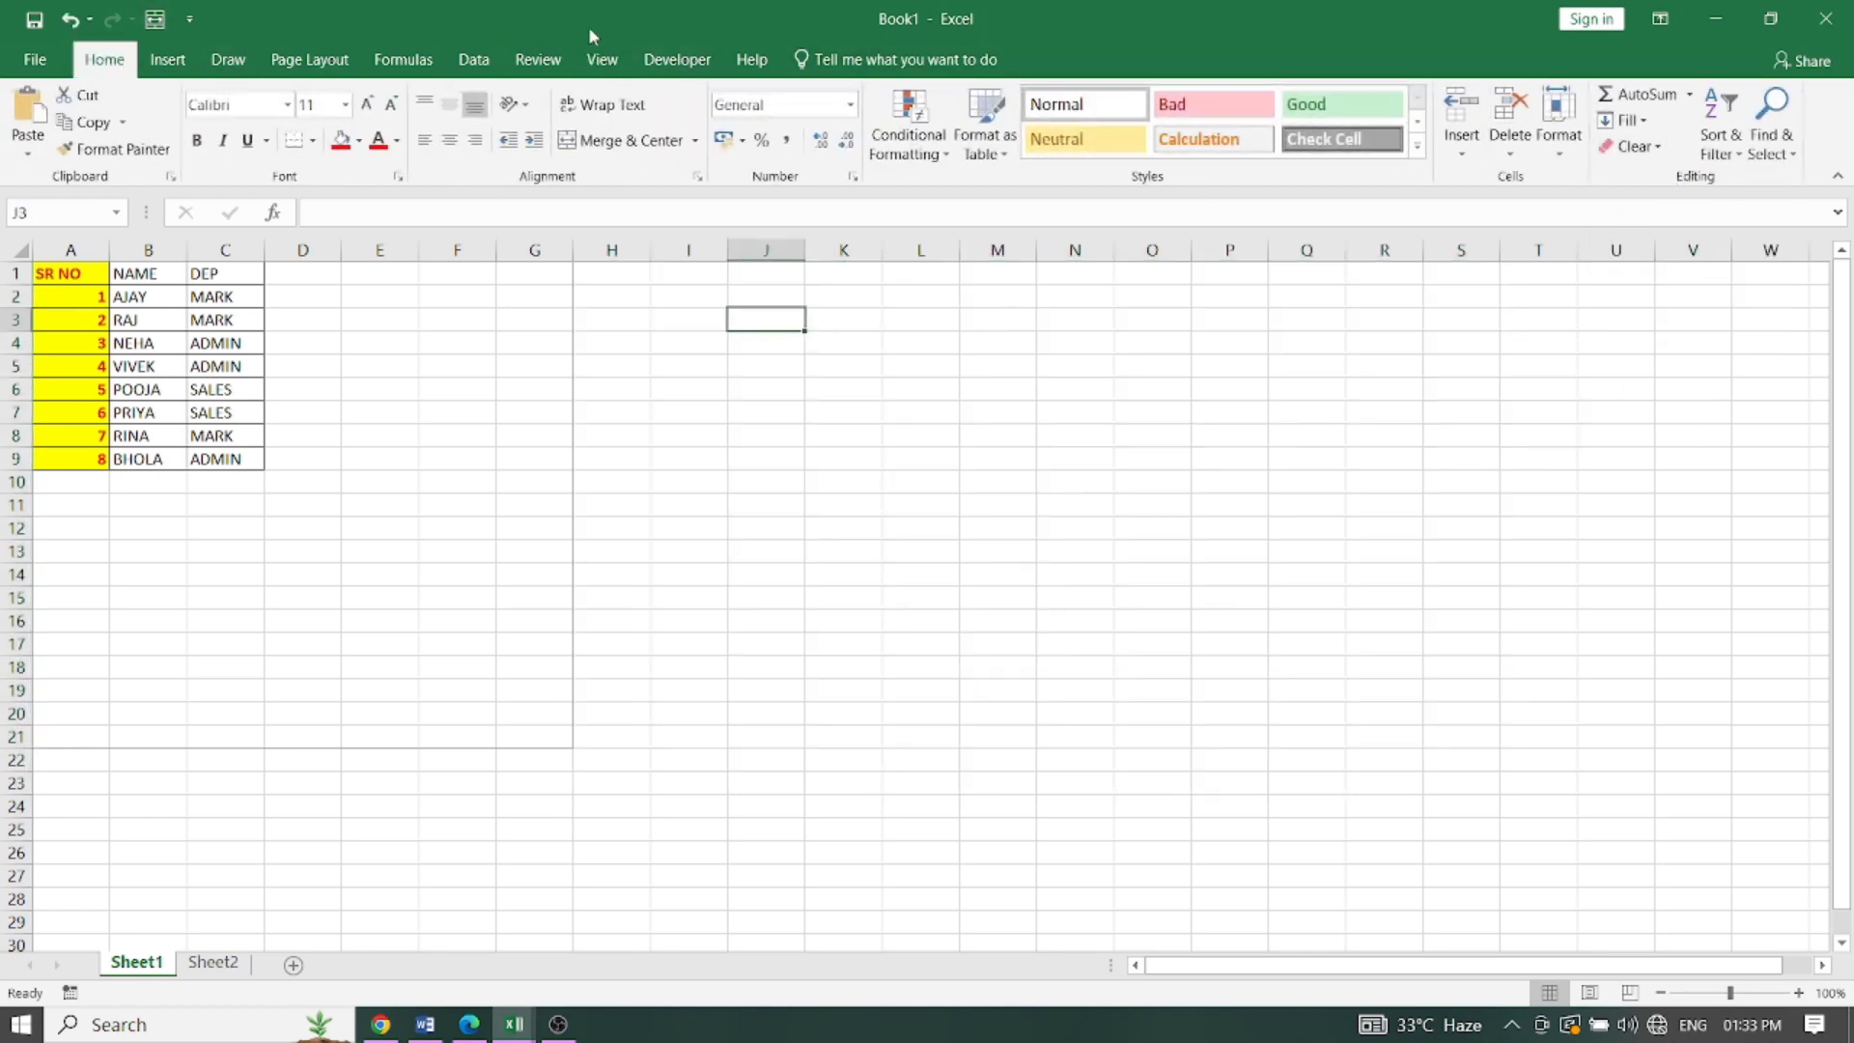
# Step: Start recording a third macro from the View tab's Macros menu
pyautogui.click(602, 58)
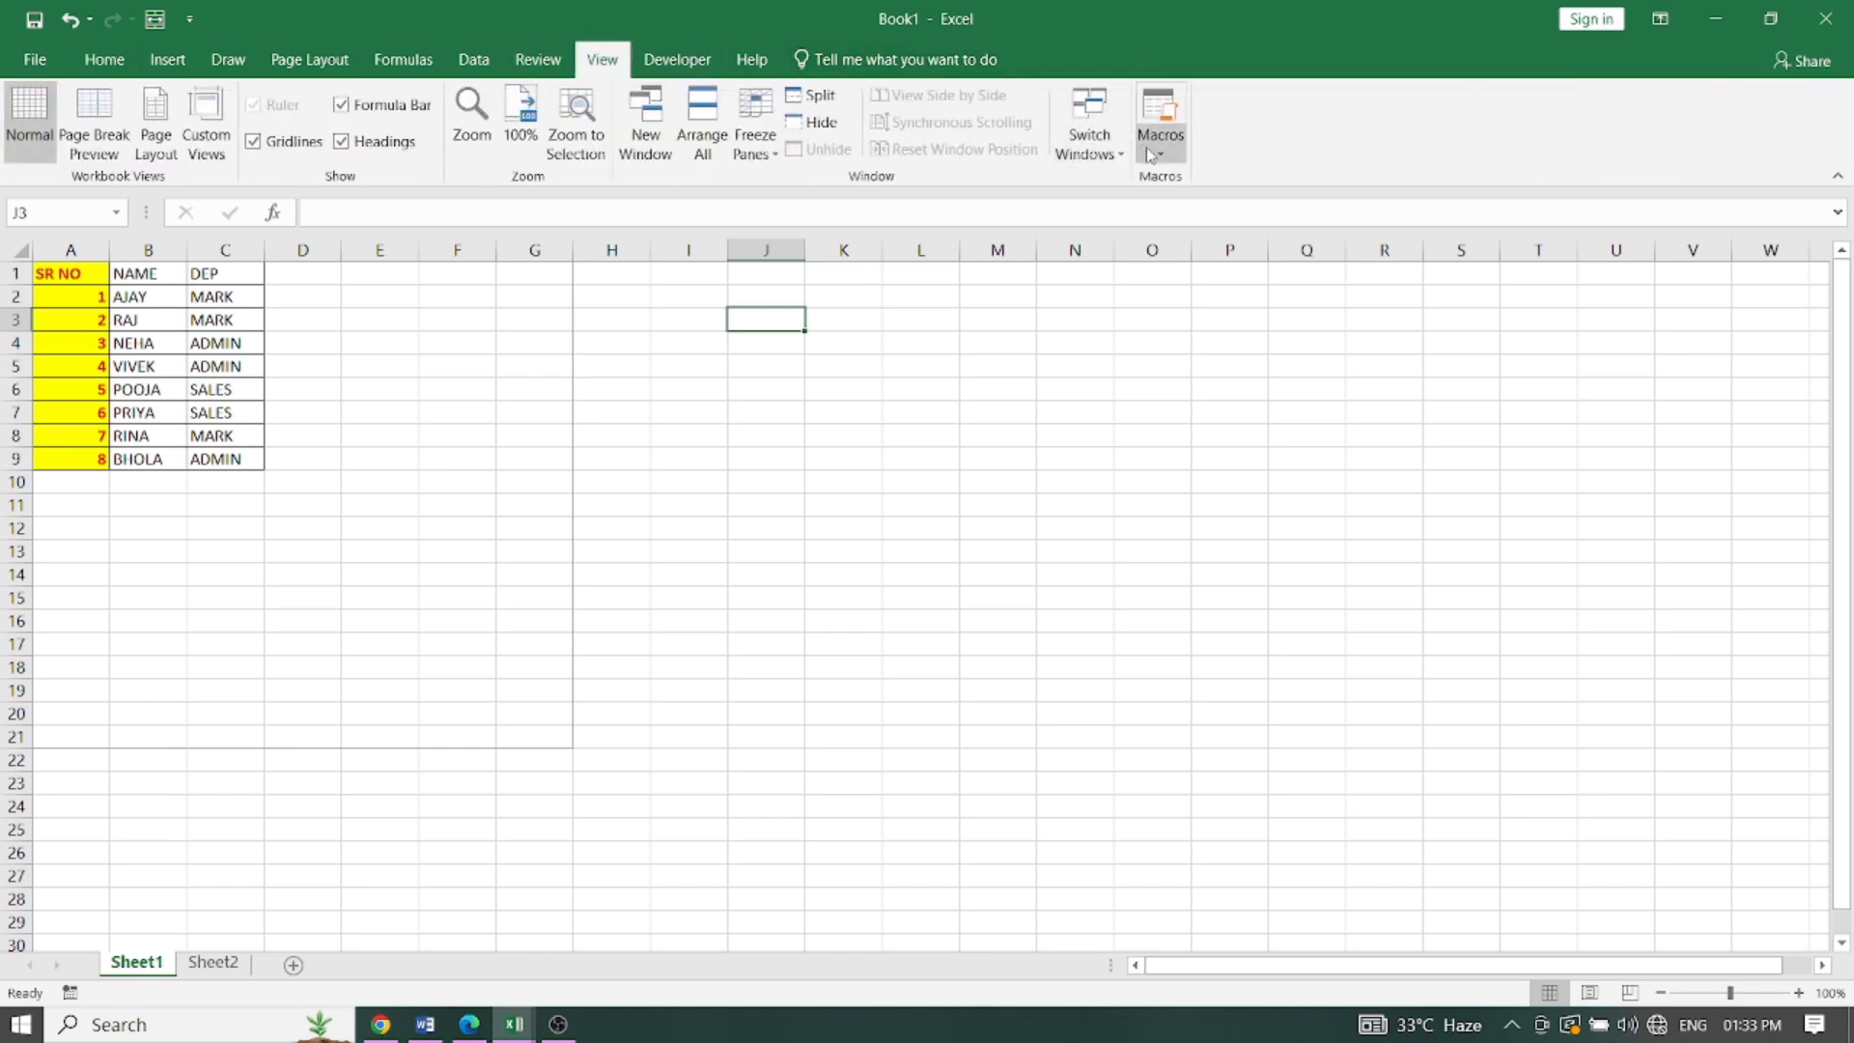
pyautogui.click(1159, 126)
pyautogui.click(1197, 211)
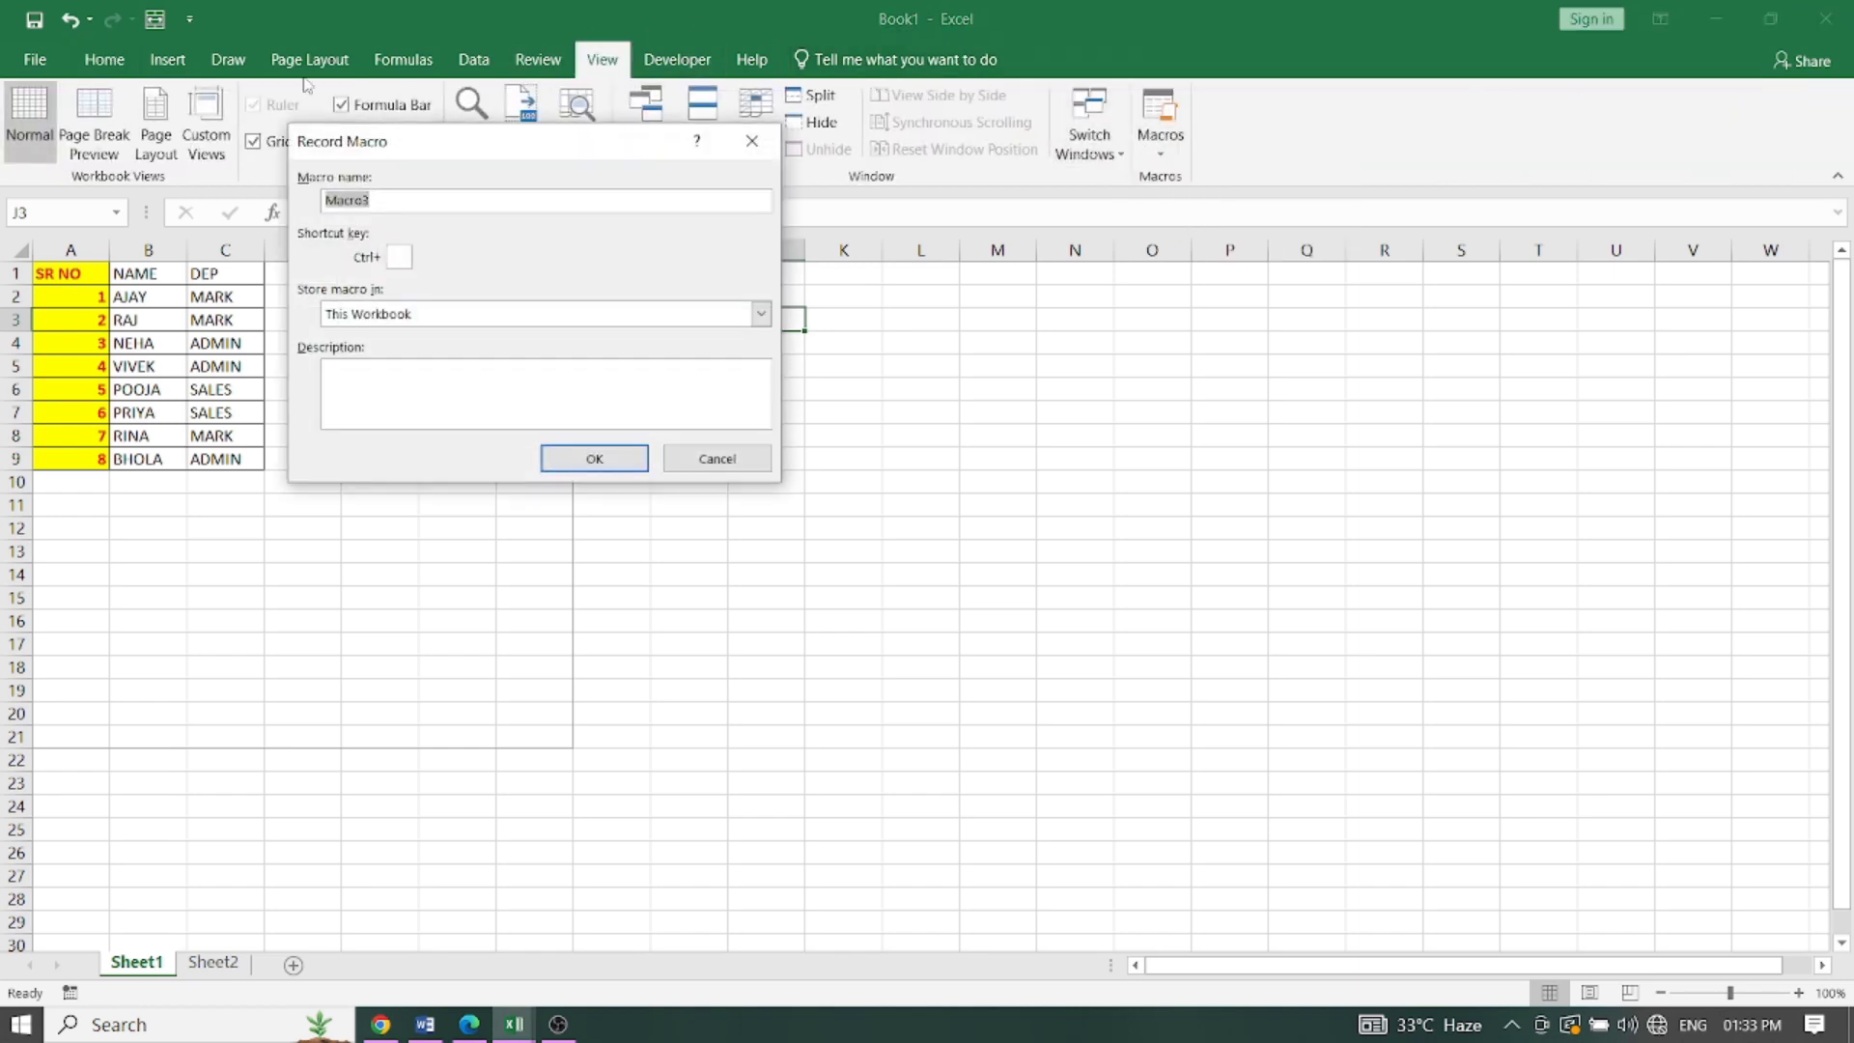
pyautogui.click(584, 458)
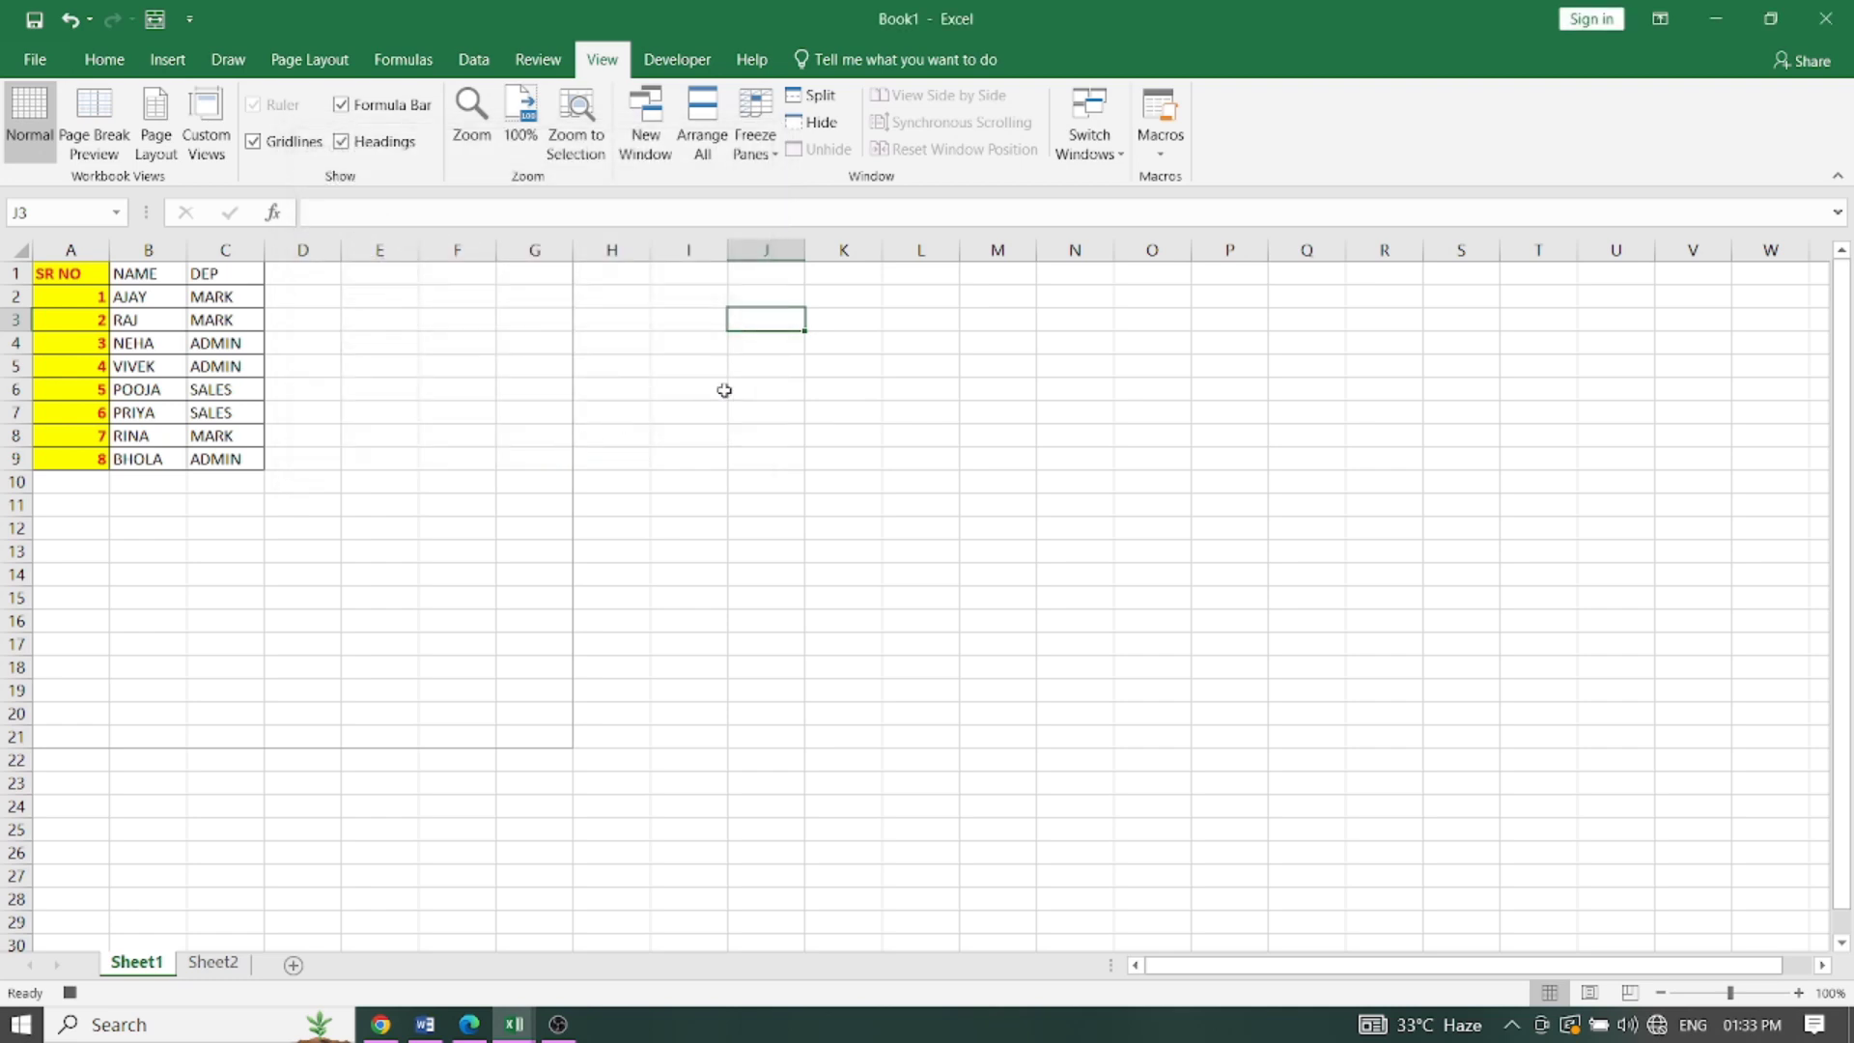
# Step: Fill J3 green, then stop recording the new Macro3
pyautogui.click(124, 59)
pyautogui.click(357, 140)
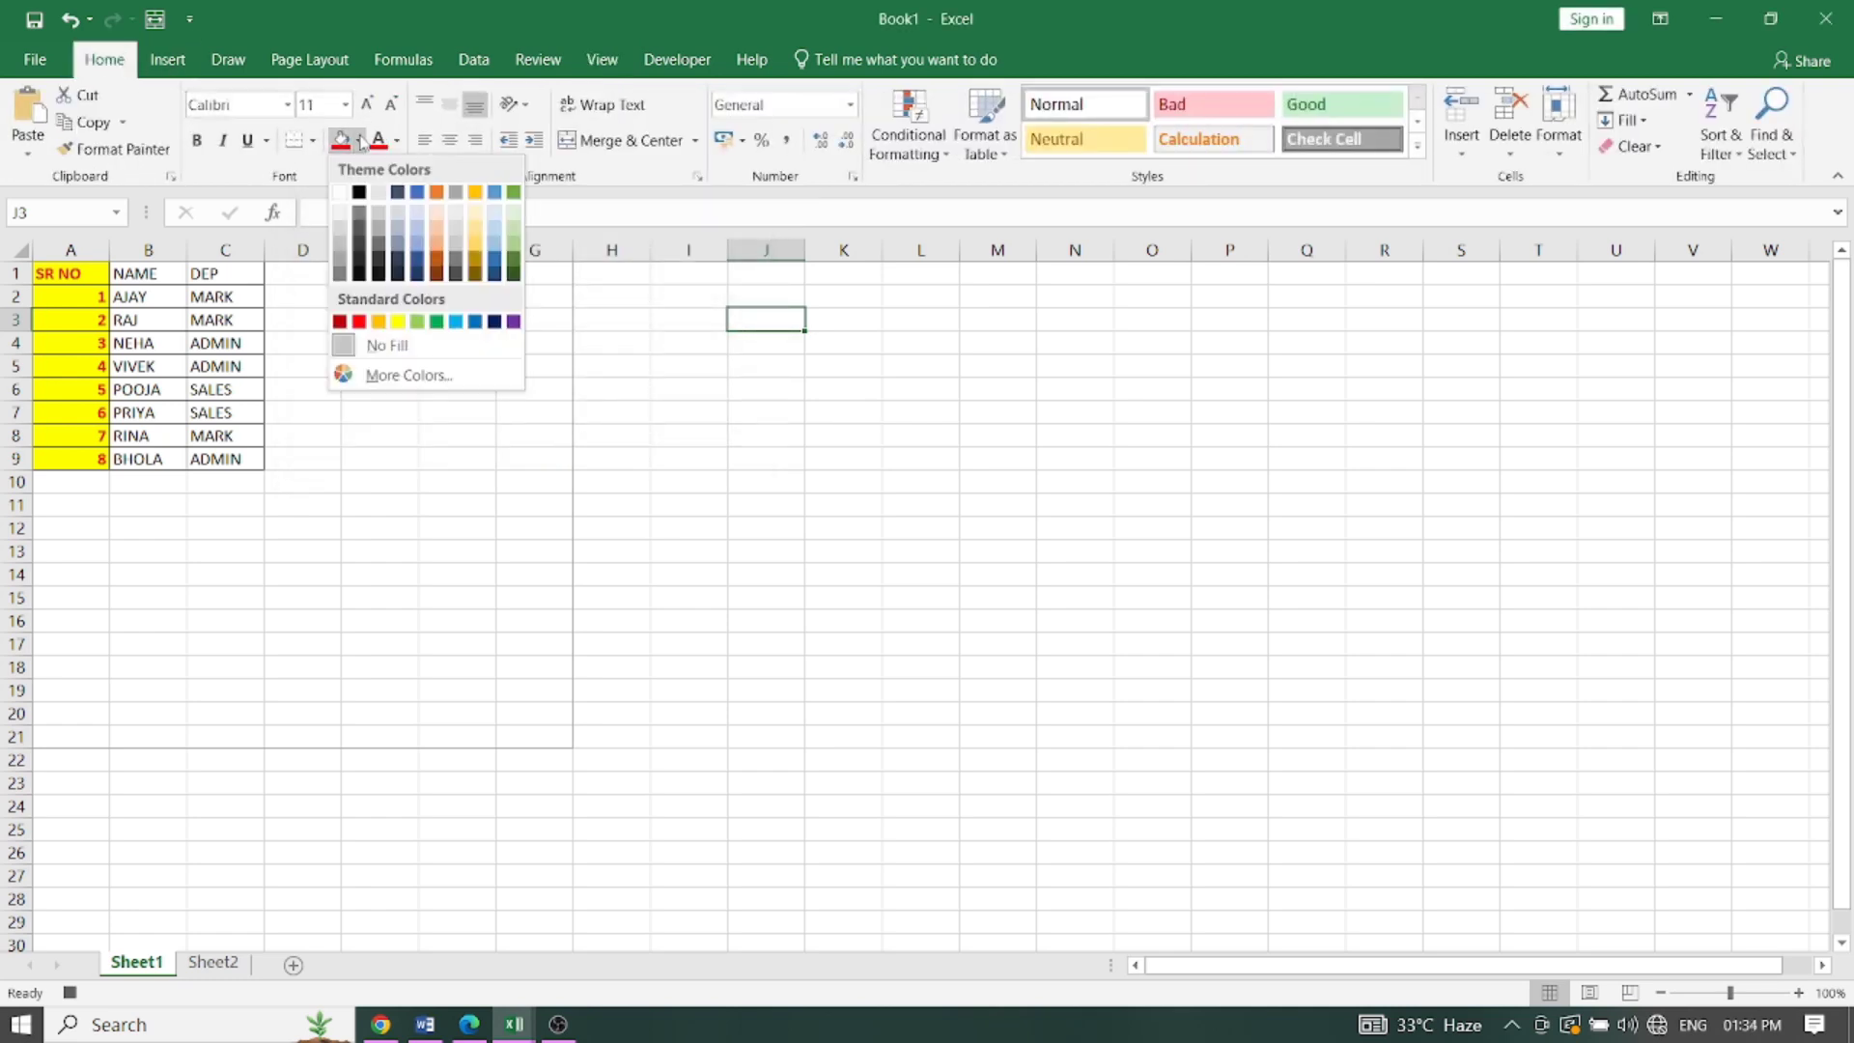
pyautogui.click(436, 322)
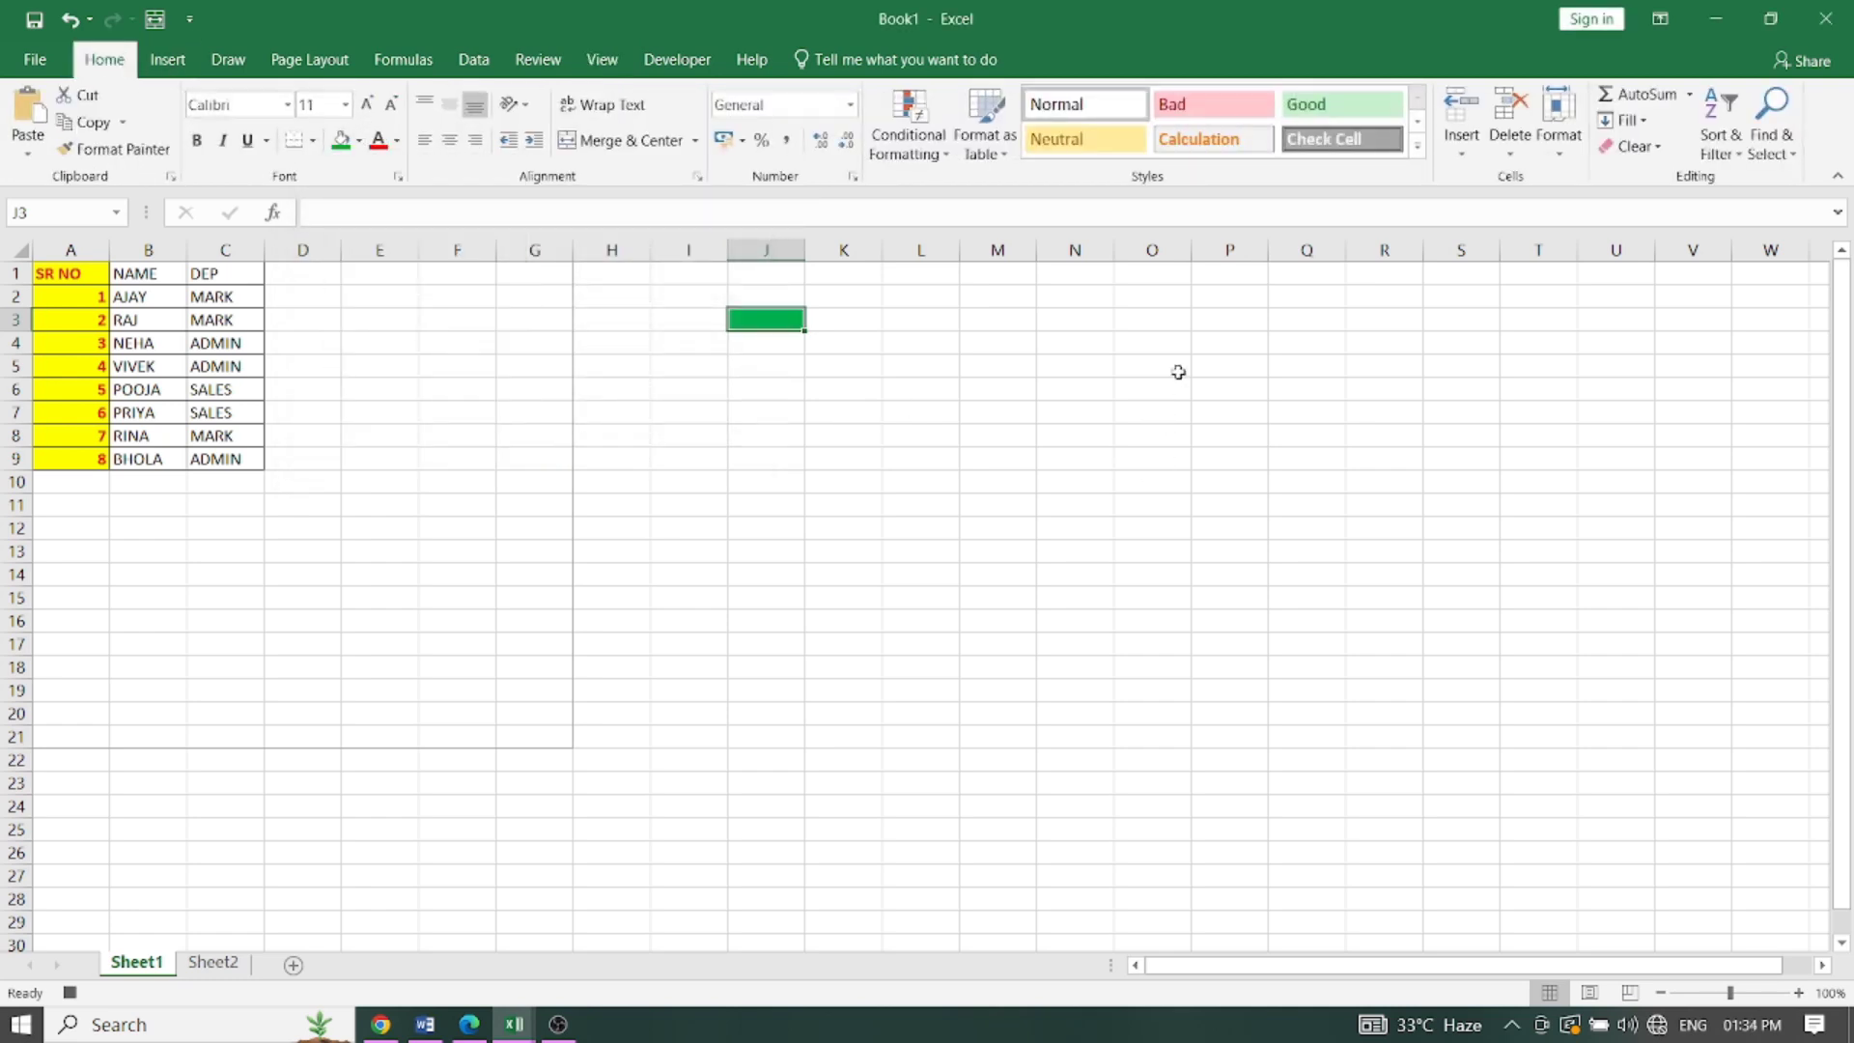
pyautogui.click(601, 59)
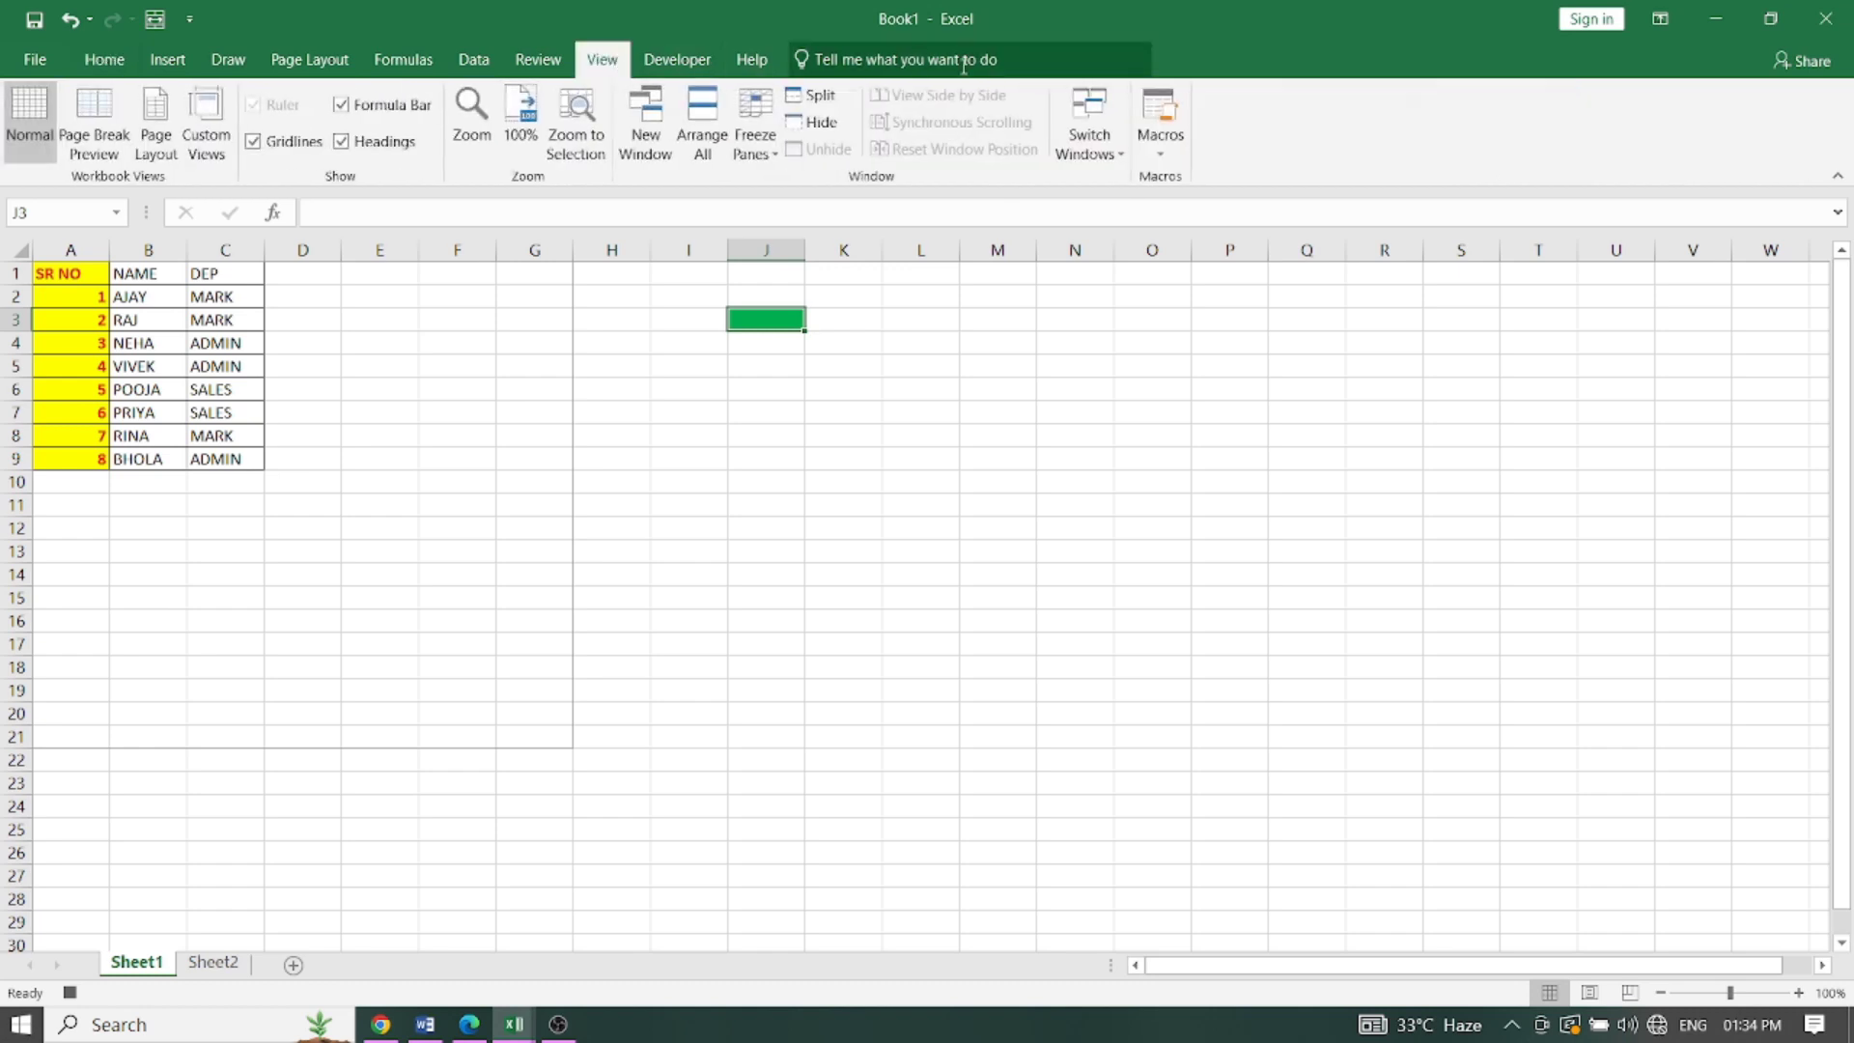
pyautogui.click(1160, 135)
pyautogui.click(1192, 207)
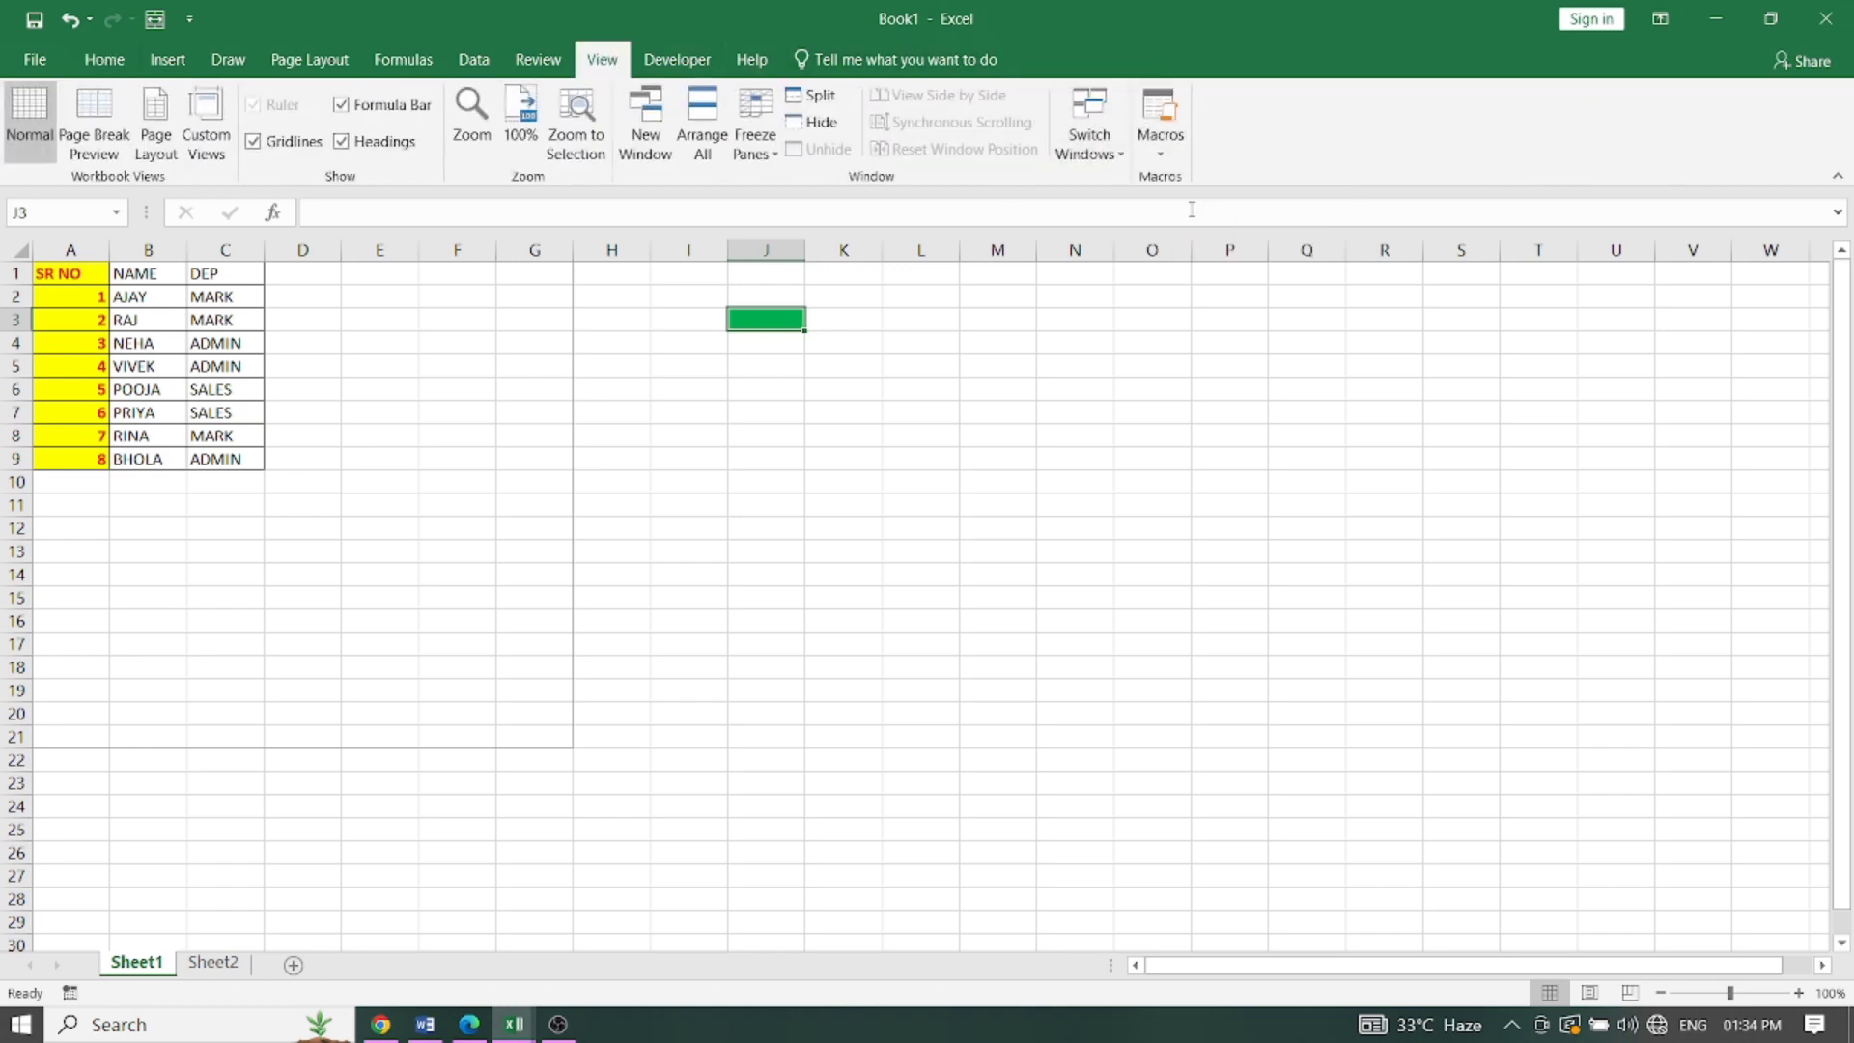
pyautogui.click(987, 369)
pyautogui.click(1159, 155)
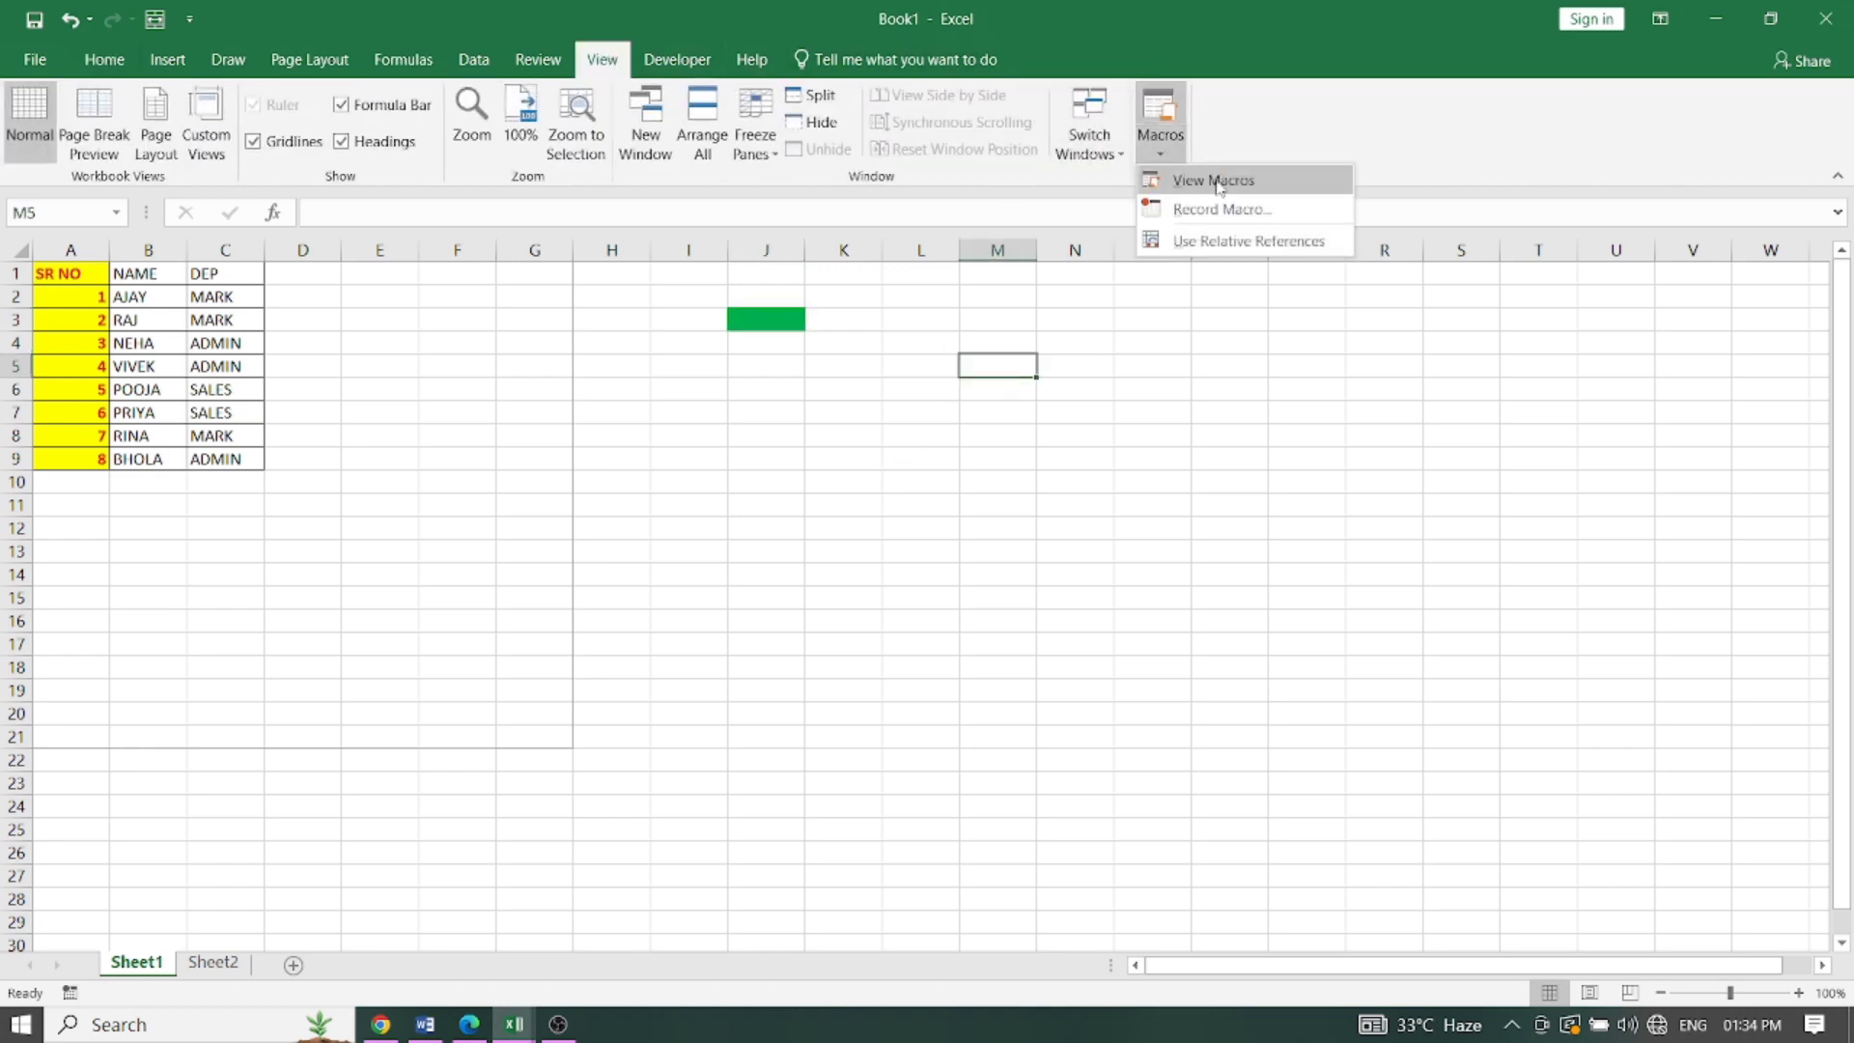
# Step: Run Macro3 on cells M5 and O7 to fill both green
pyautogui.click(1221, 180)
pyautogui.click(319, 210)
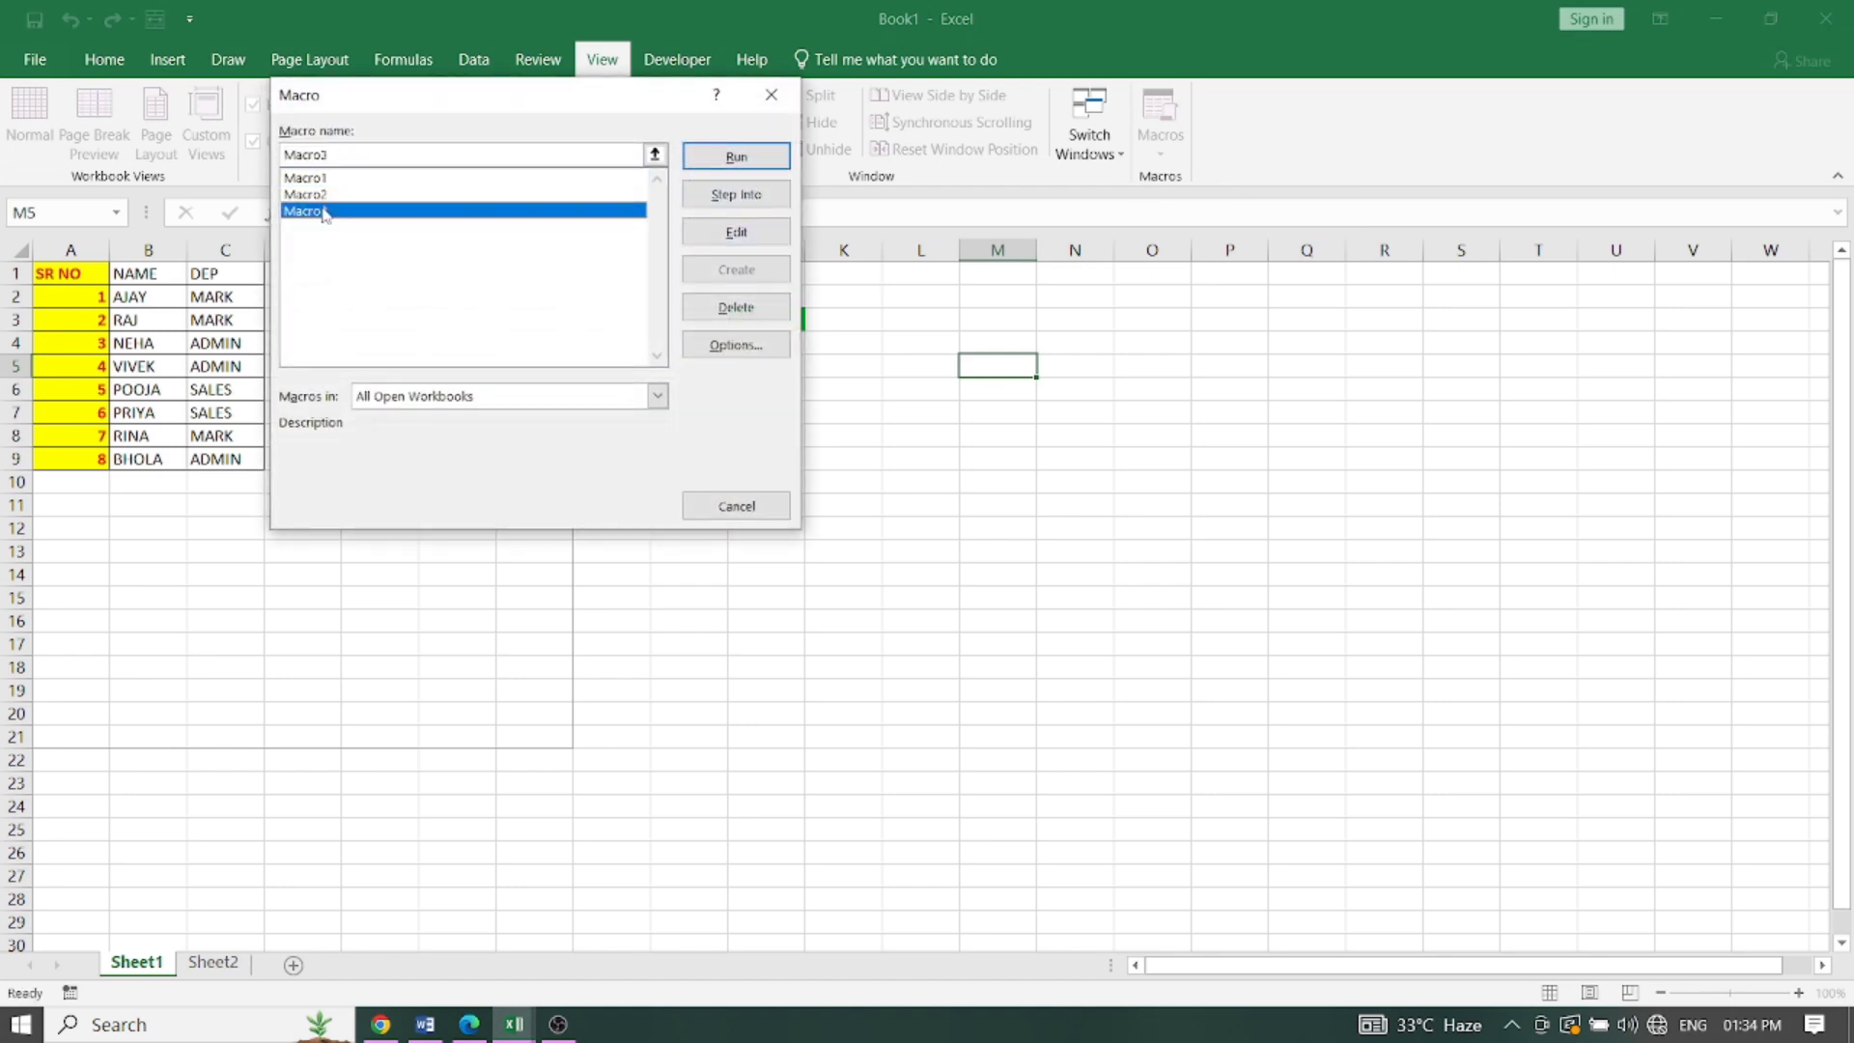
pyautogui.click(736, 156)
pyautogui.click(1149, 410)
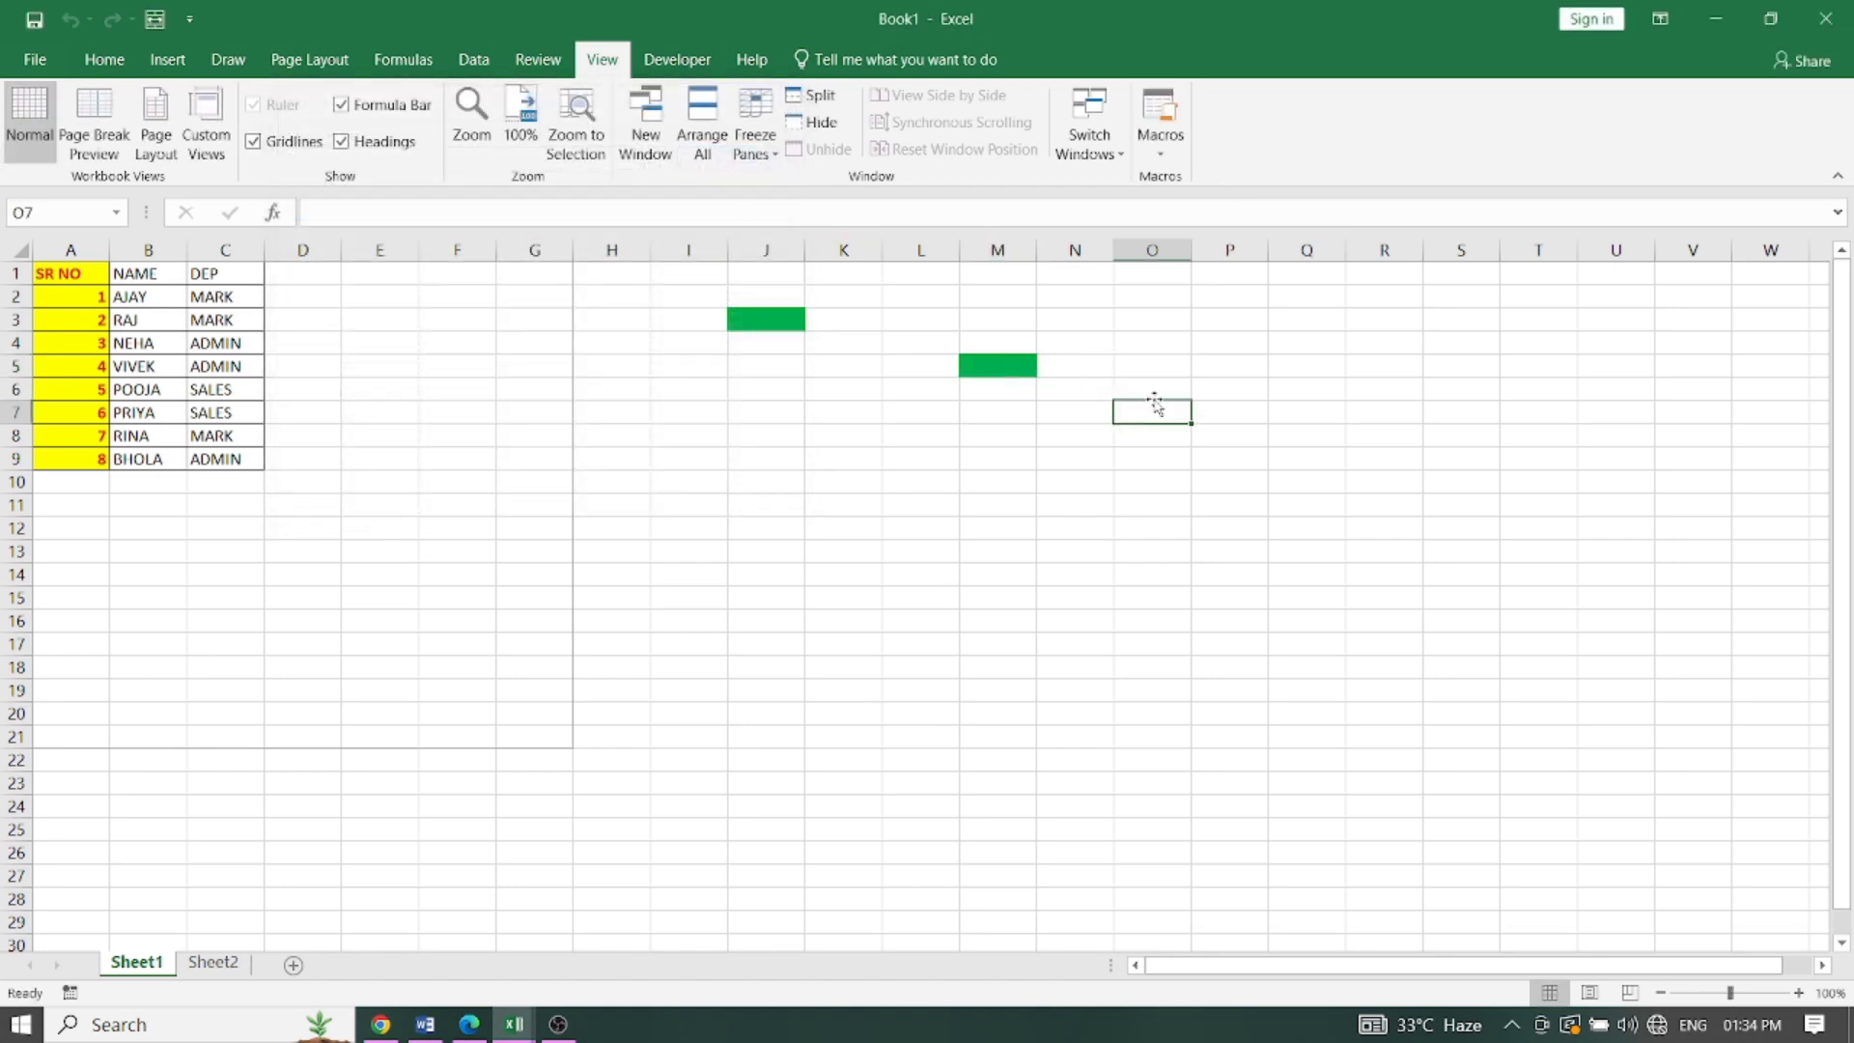
pyautogui.click(1165, 152)
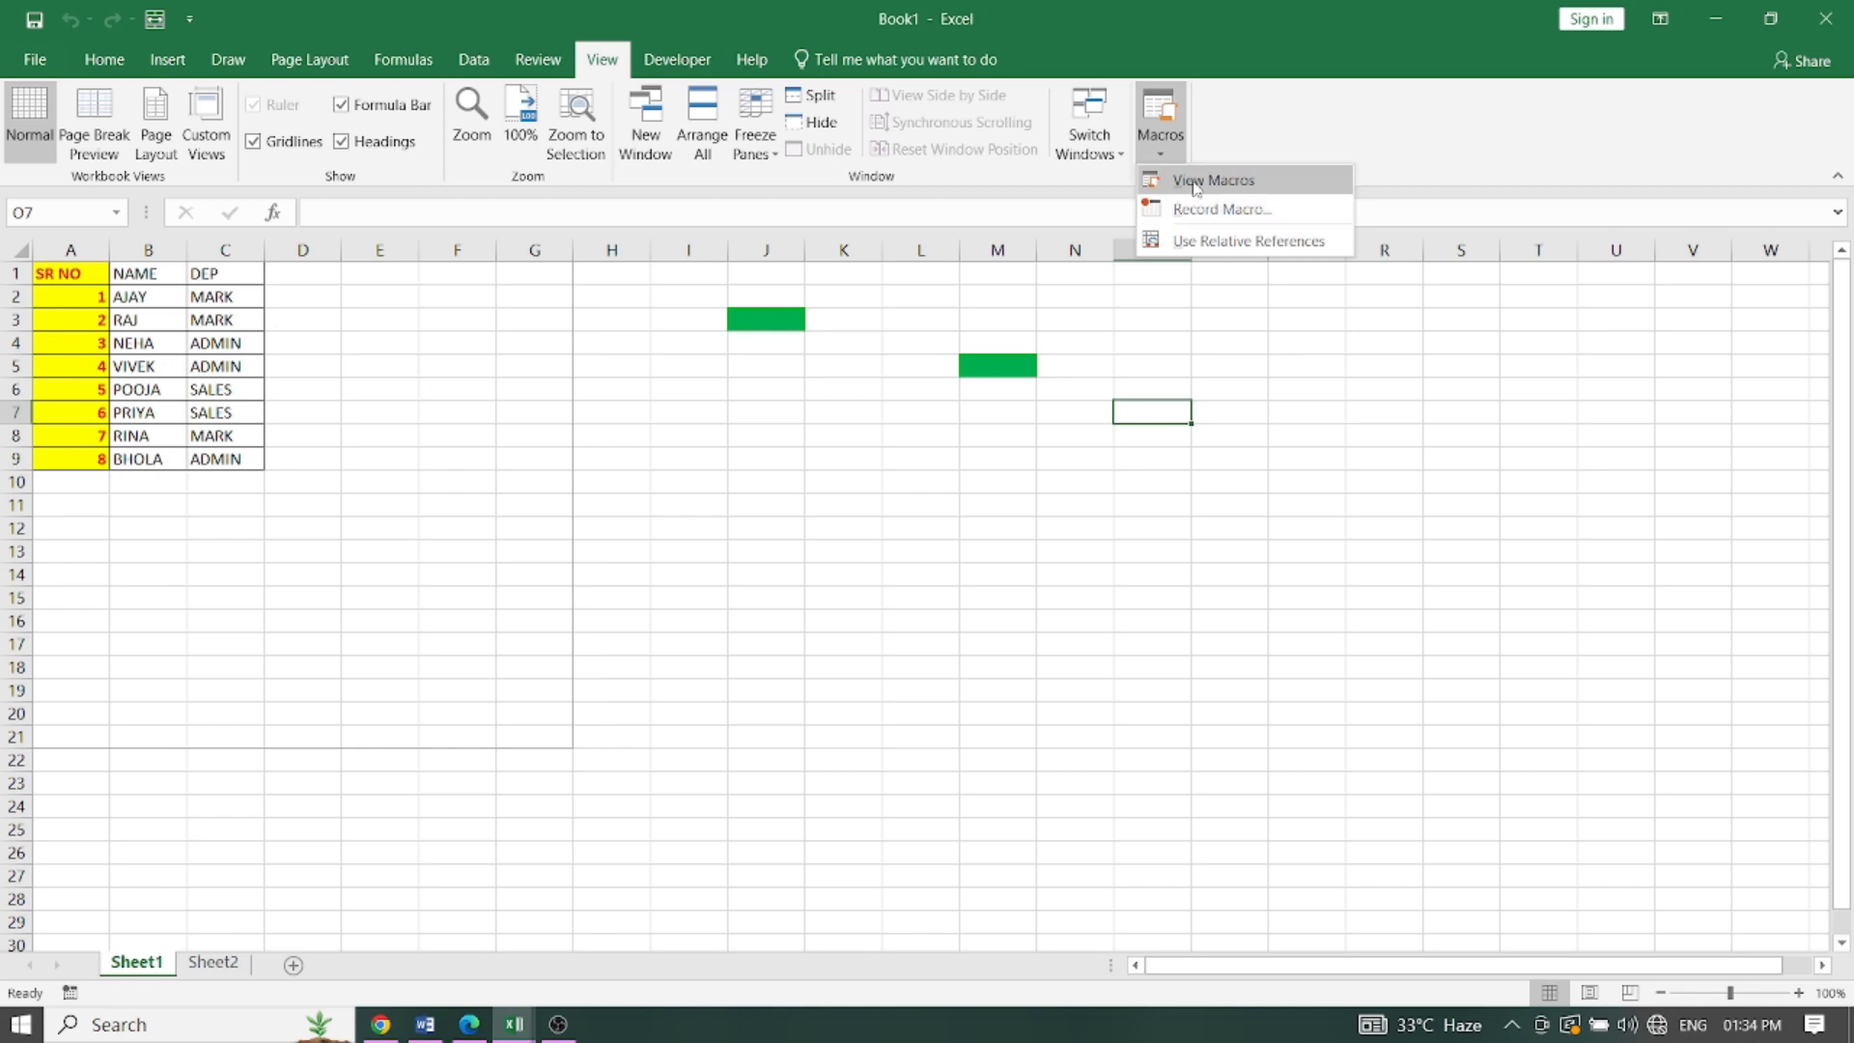
pyautogui.click(1197, 179)
pyautogui.click(305, 211)
pyautogui.click(736, 156)
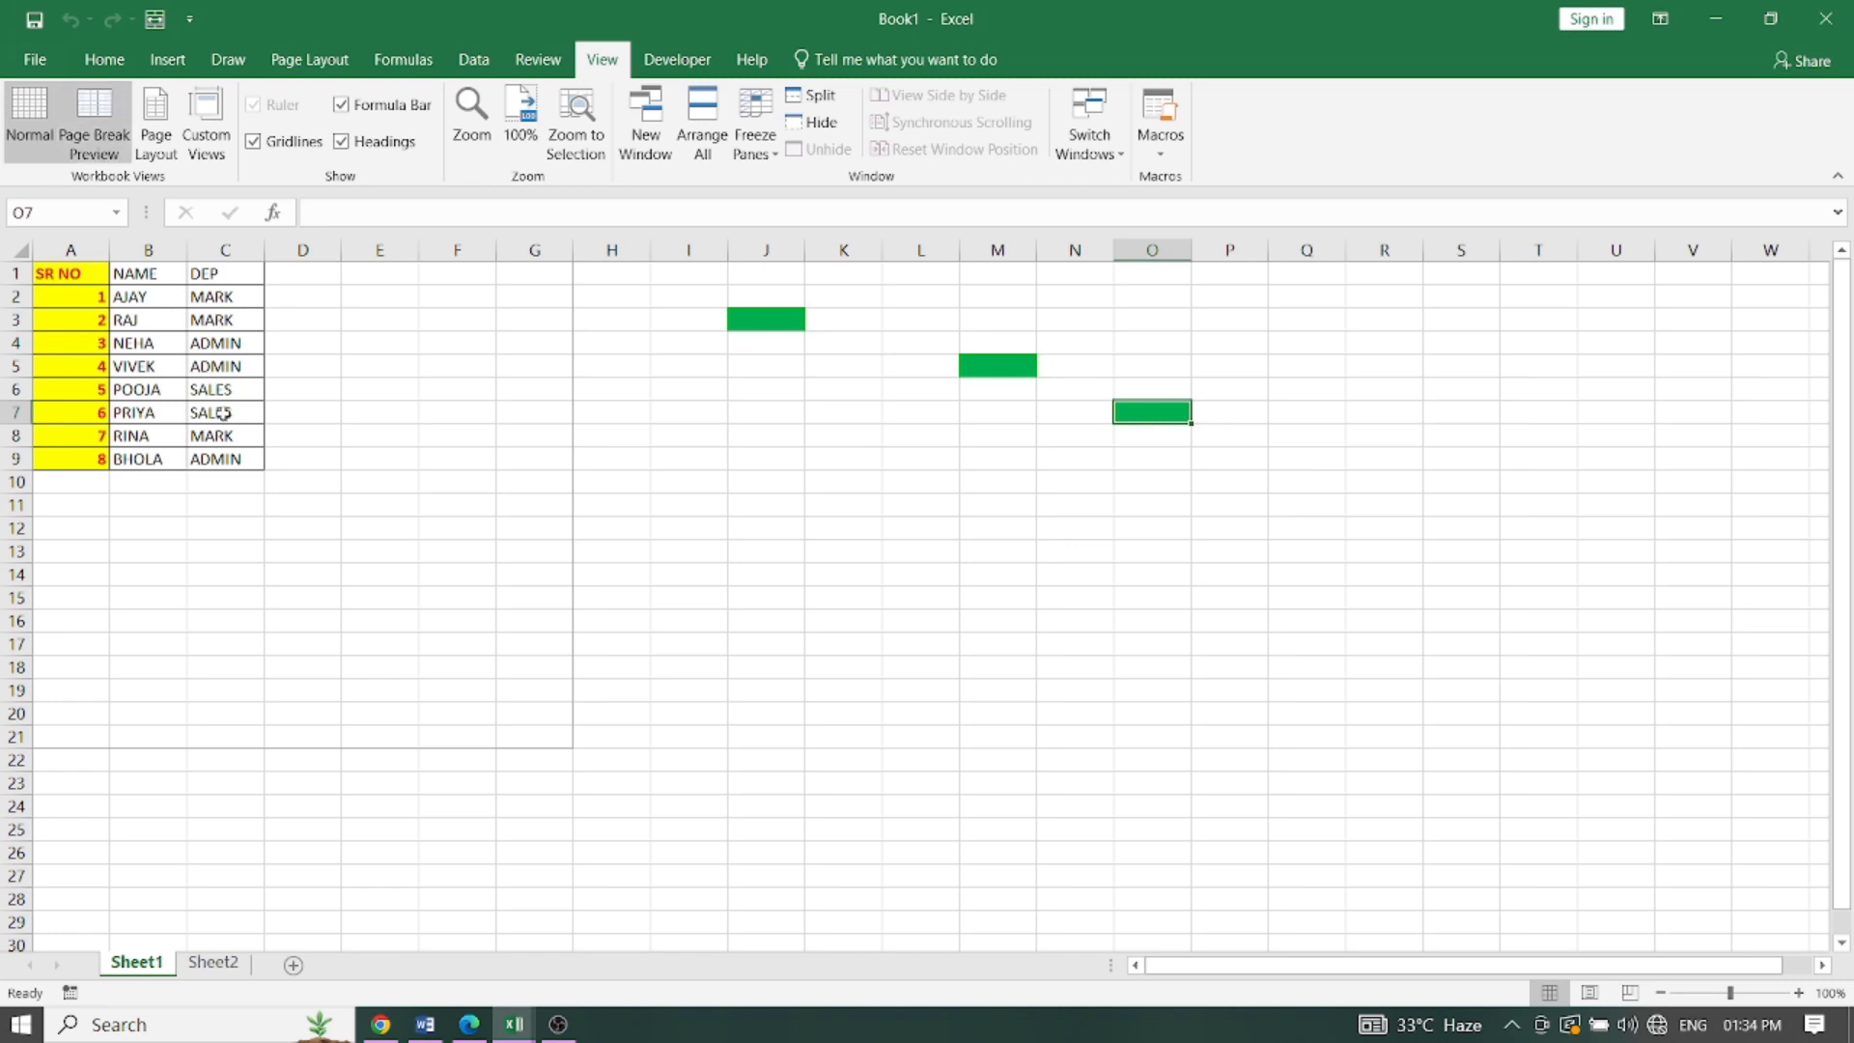
# Step: Open Sheet2, then review the call-log workbook's Caller Name to End Time headers
pyautogui.click(212, 961)
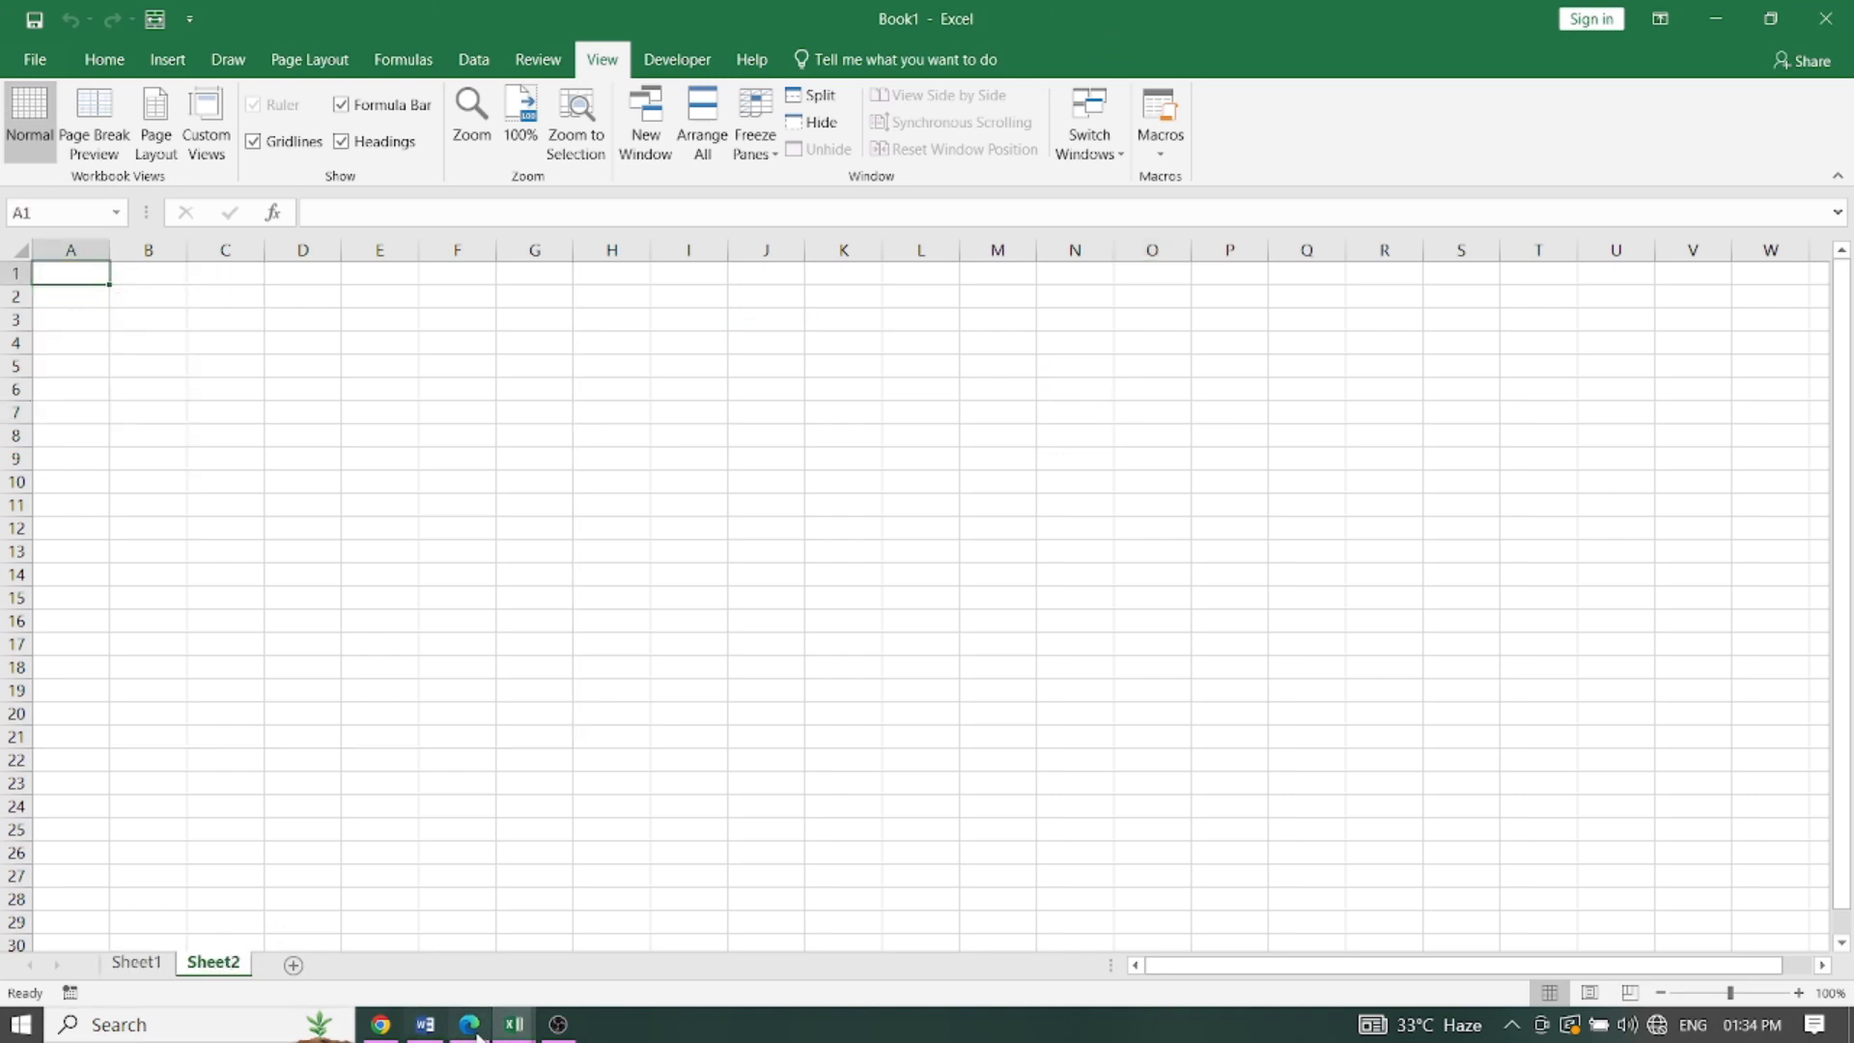
pyautogui.moveTo(514, 1023)
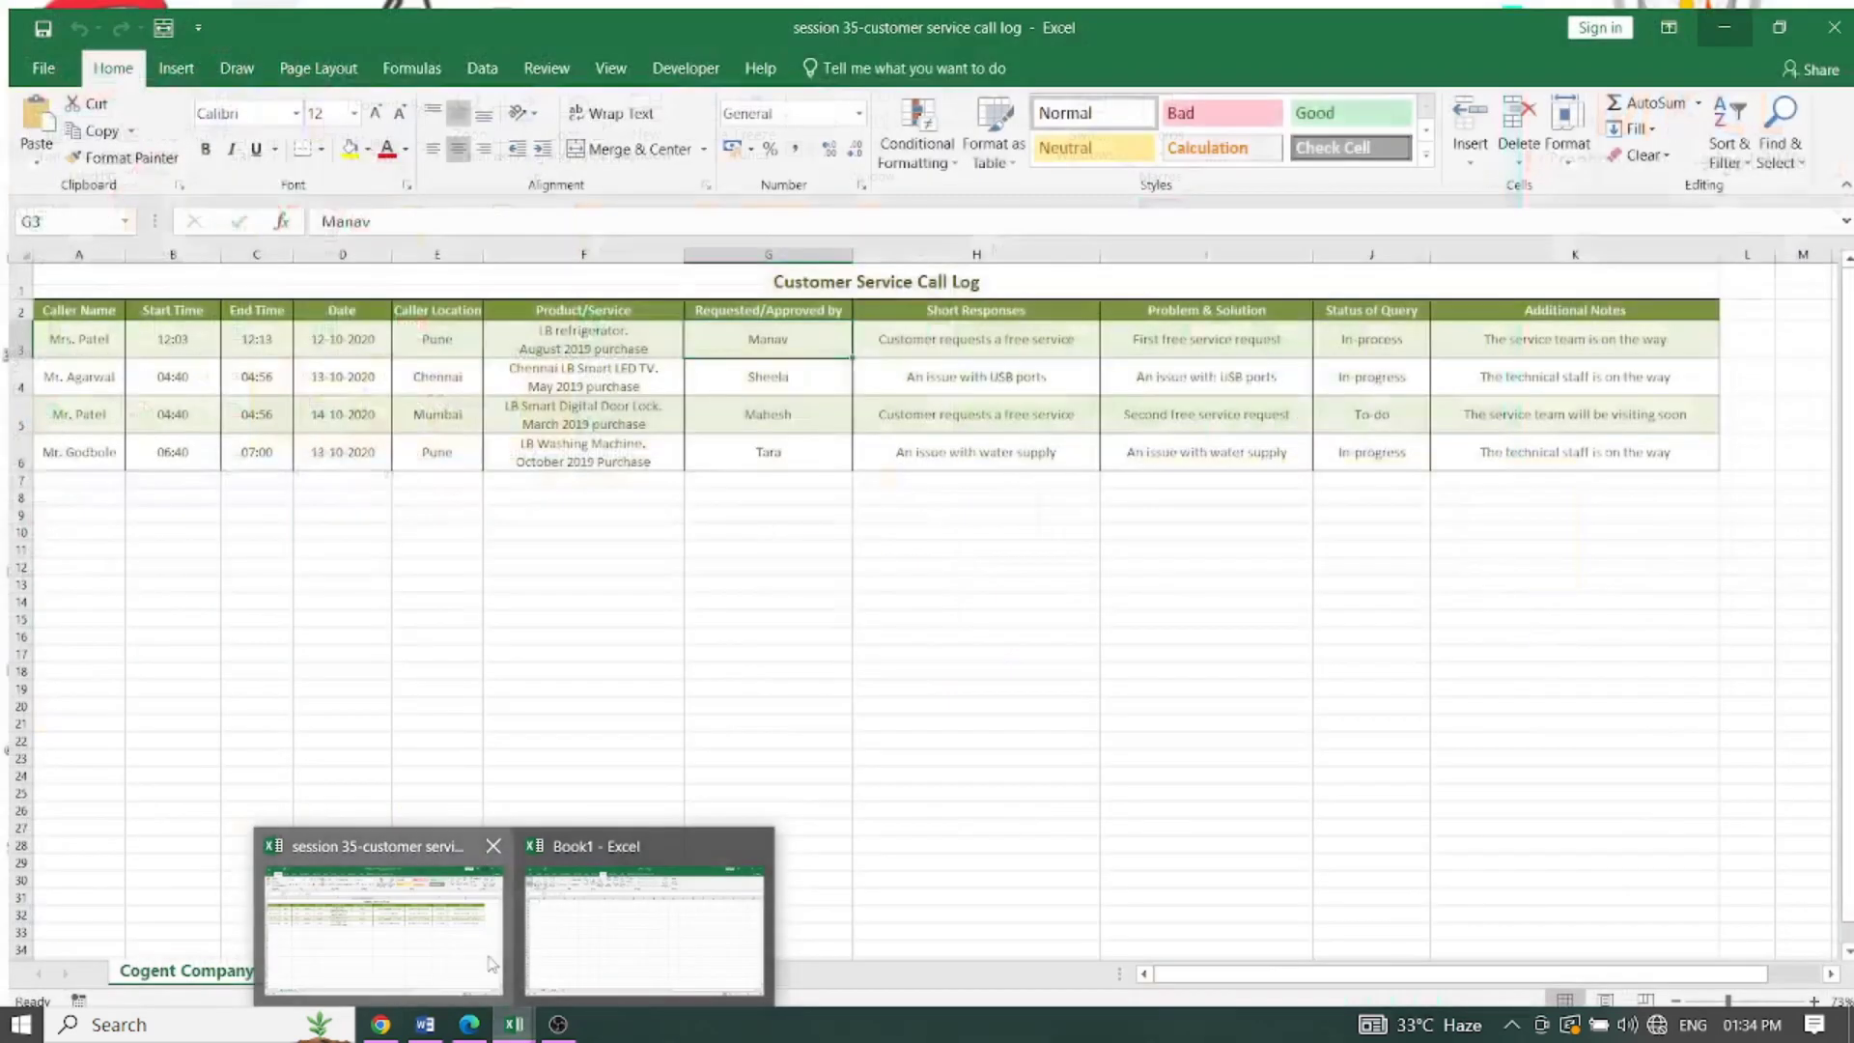
pyautogui.click(382, 922)
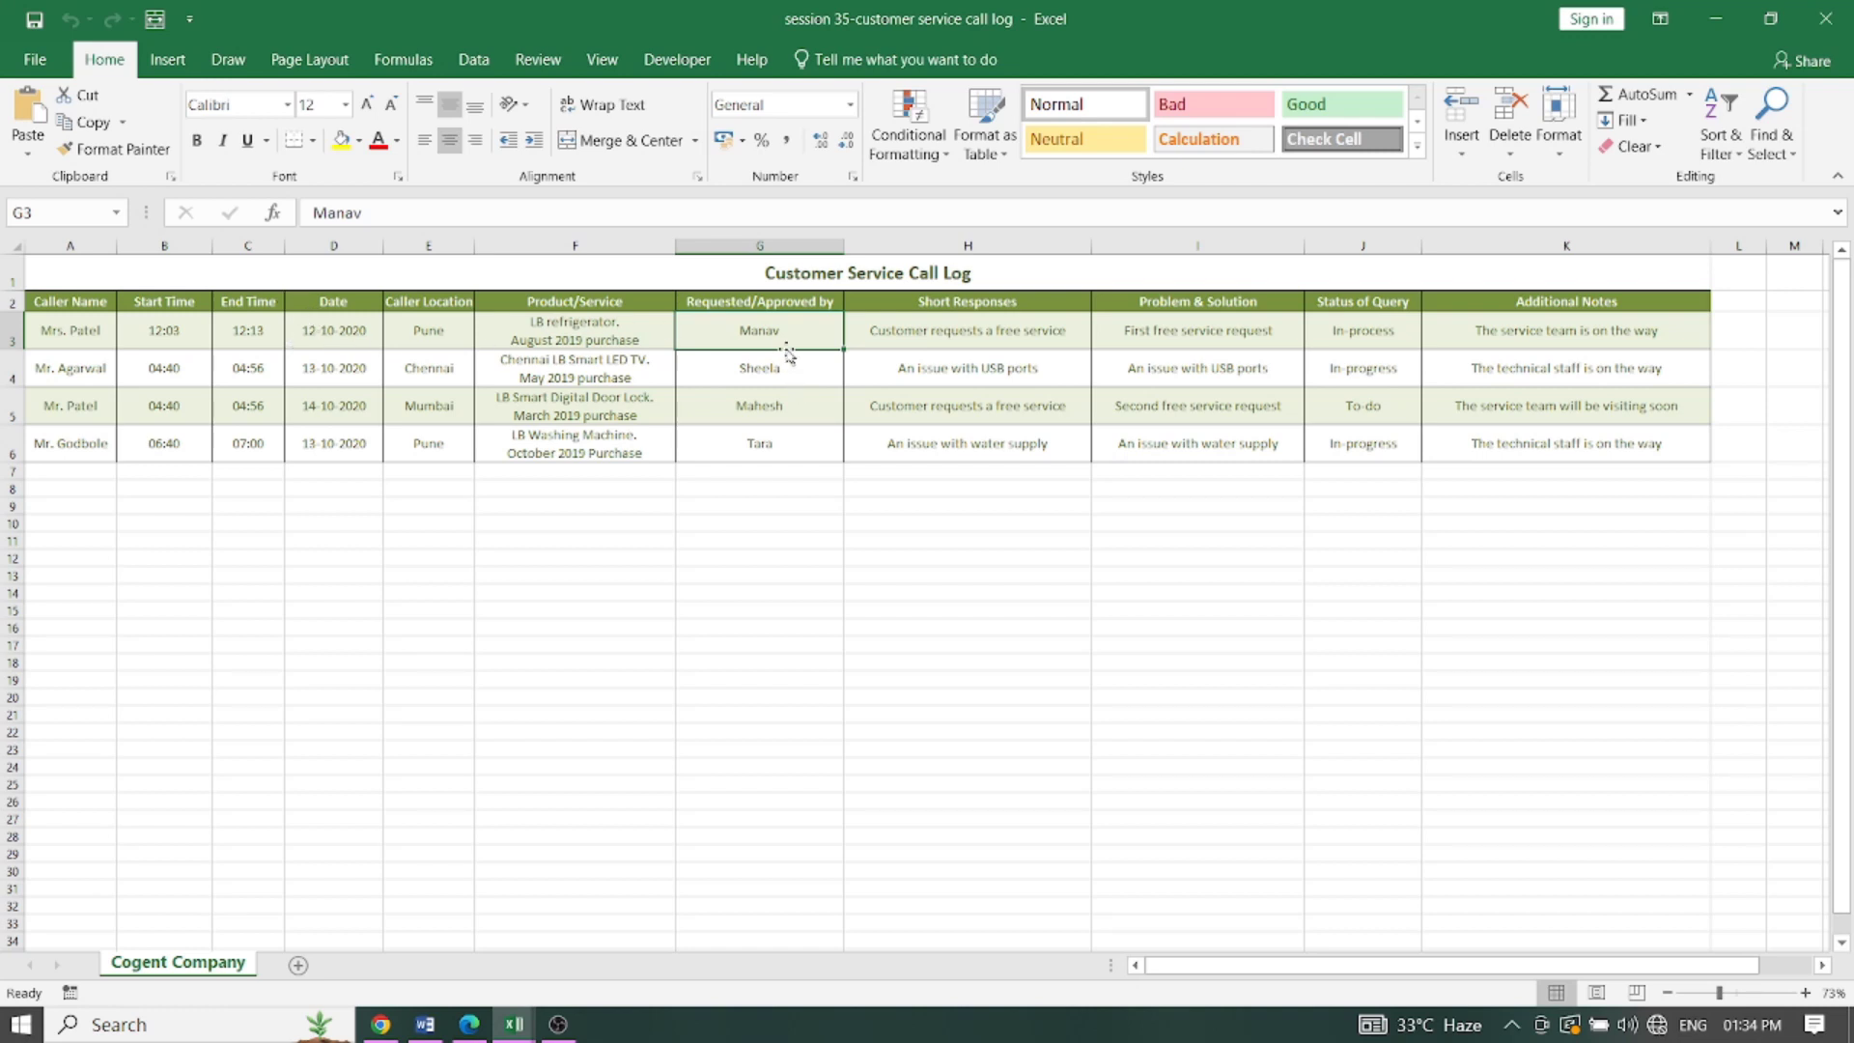
pyautogui.click(64, 333)
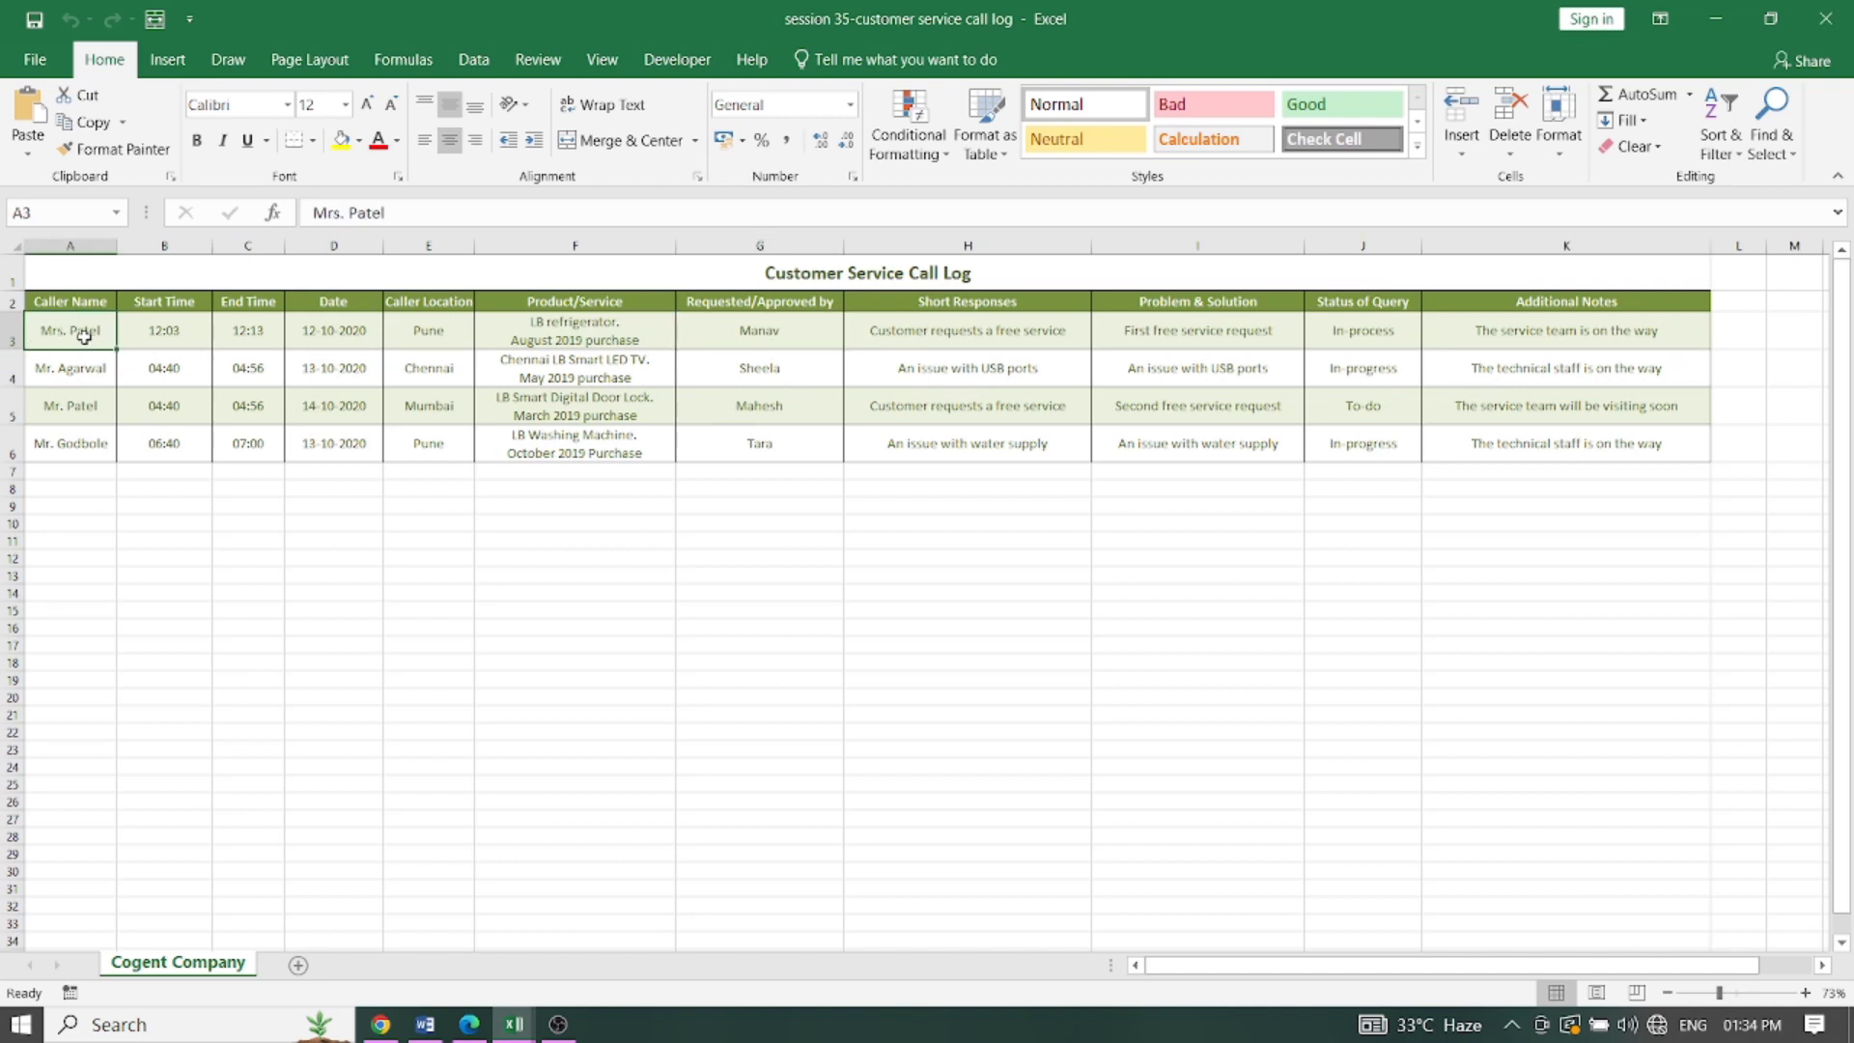
pyautogui.click(198, 342)
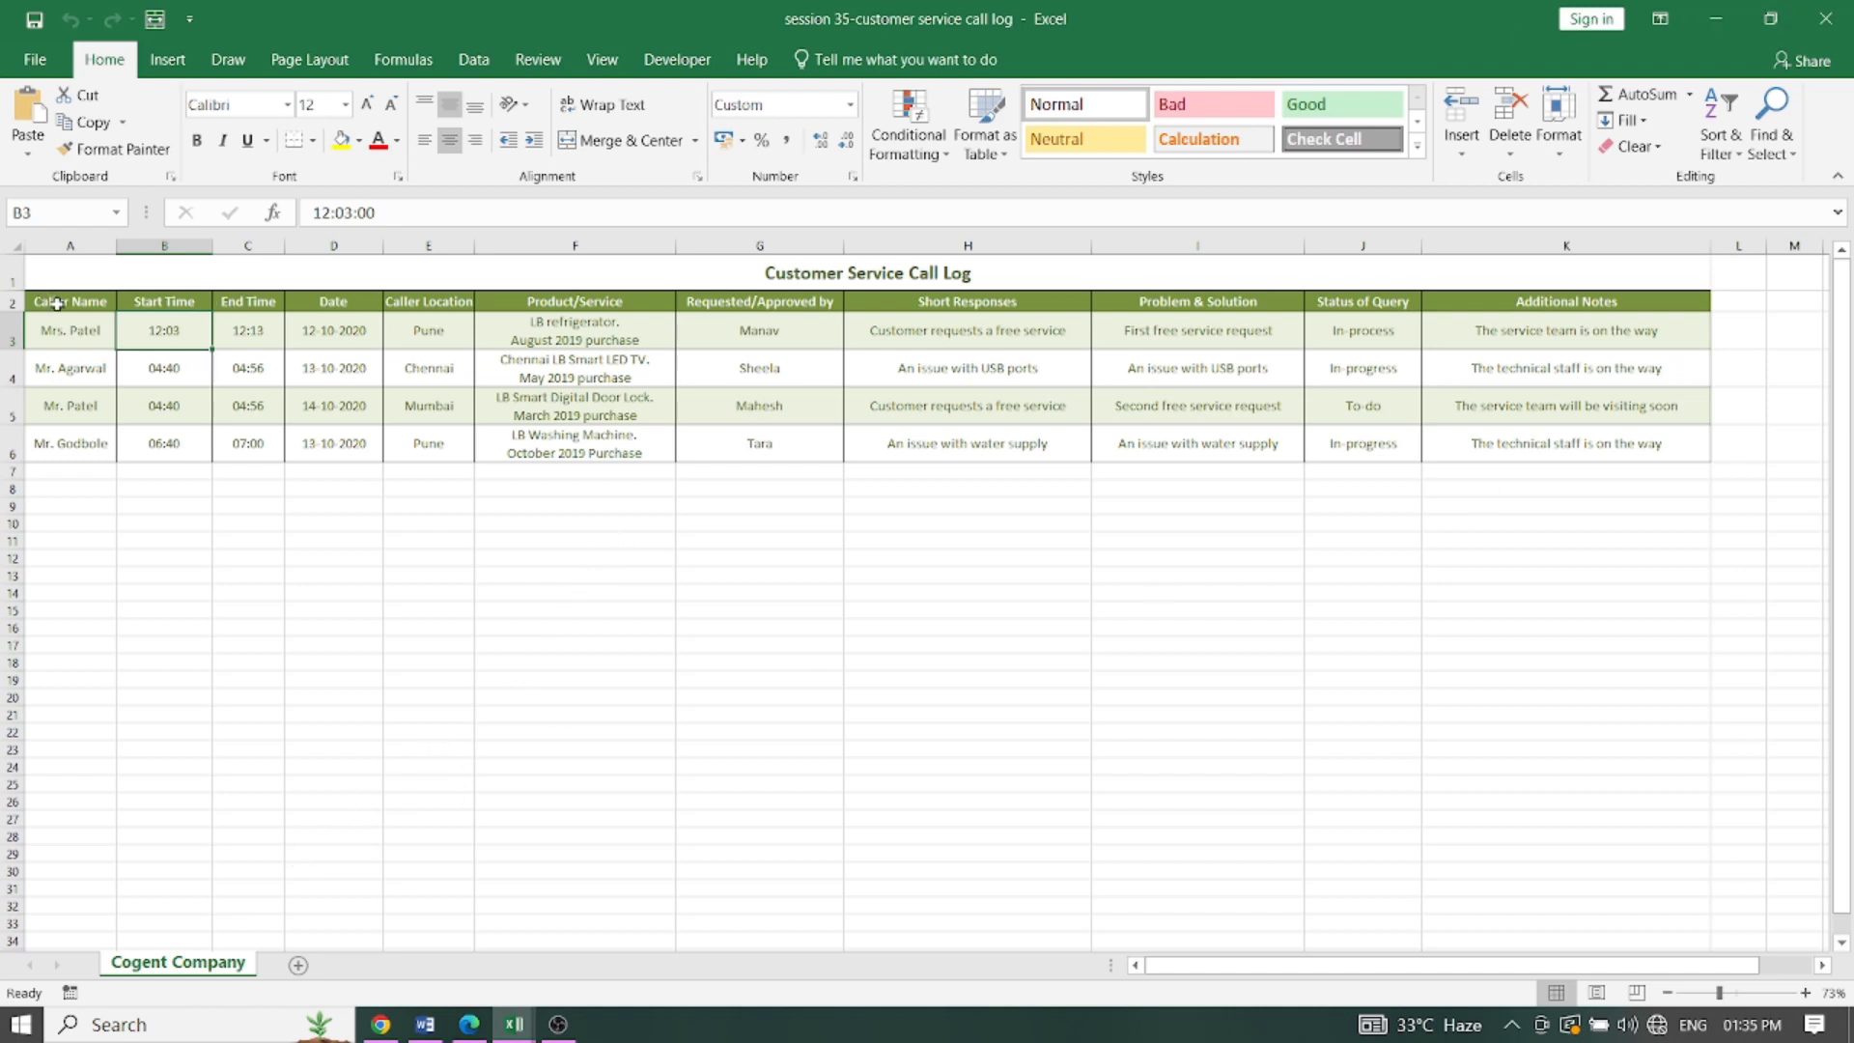
pyautogui.moveTo(57, 304); pyautogui.dragTo(277, 306)
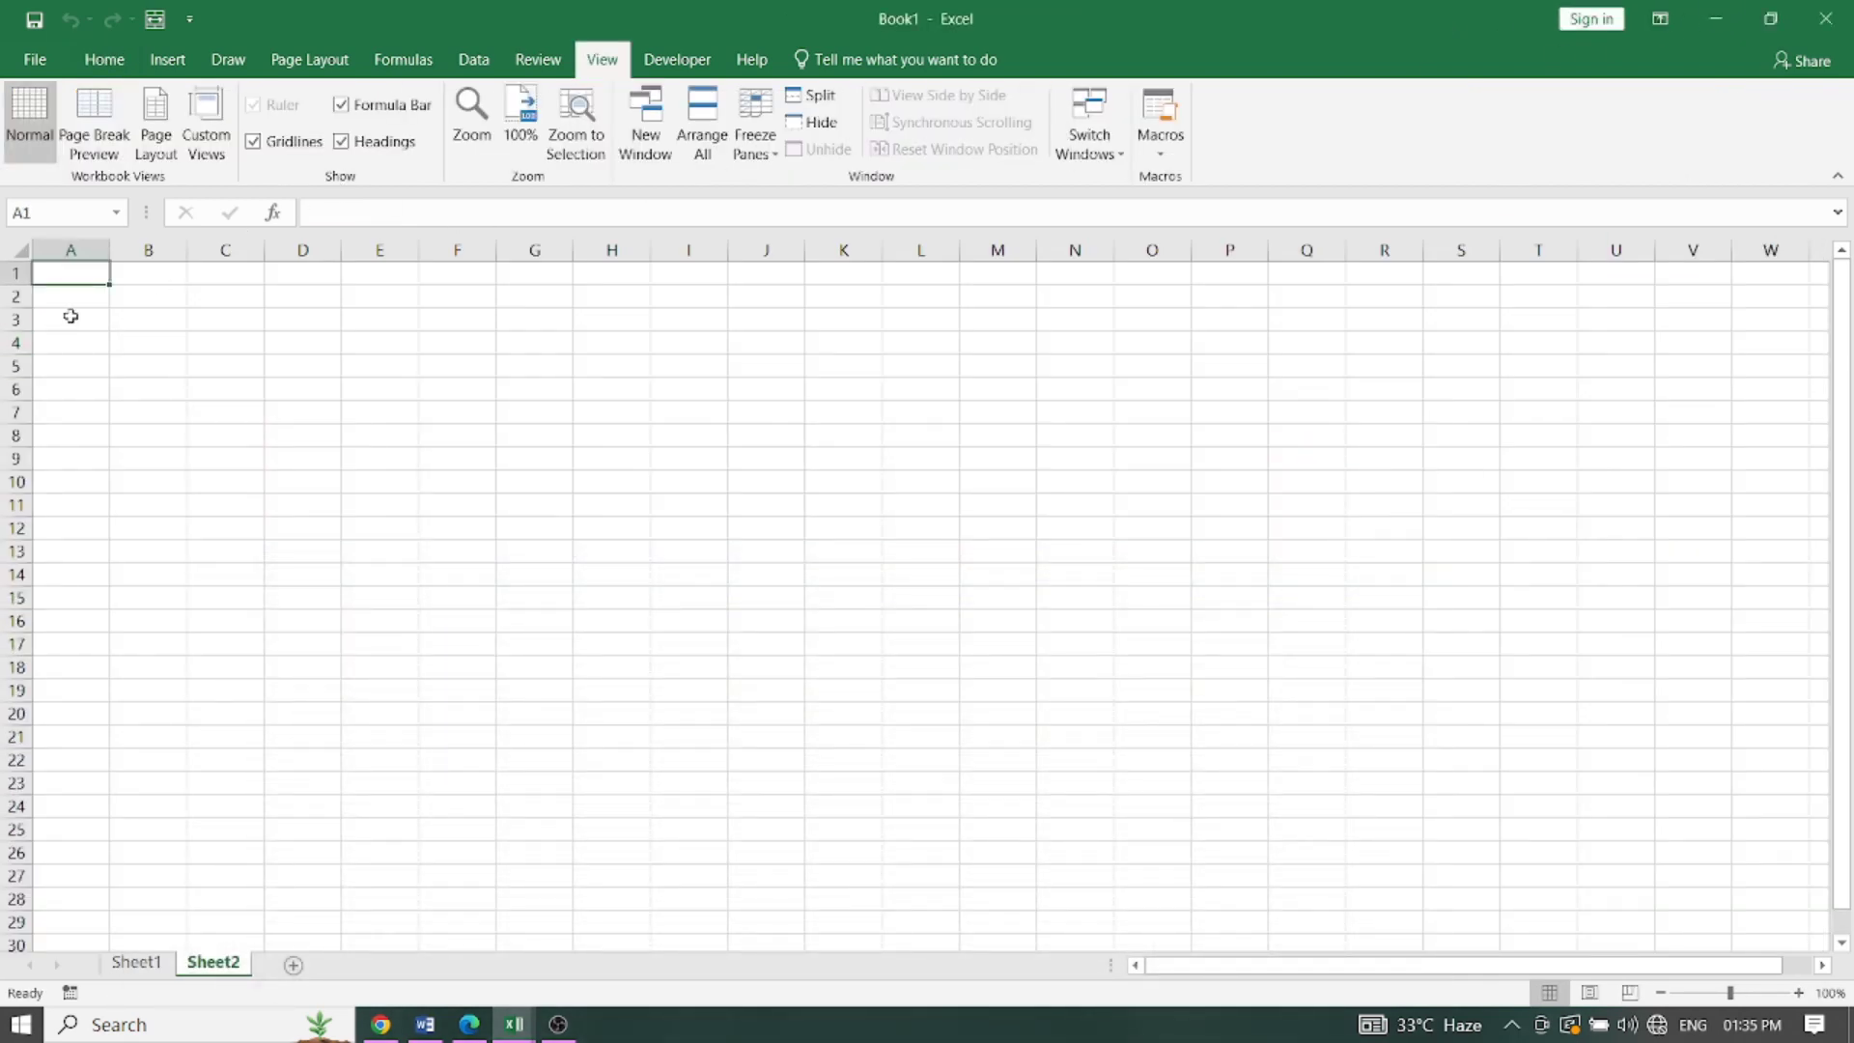
# Step: Enter headers CALLER NAME, DATE and TIME in cells A2 to C2
pyautogui.click(84, 293)
pyautogui.write('CALLER')
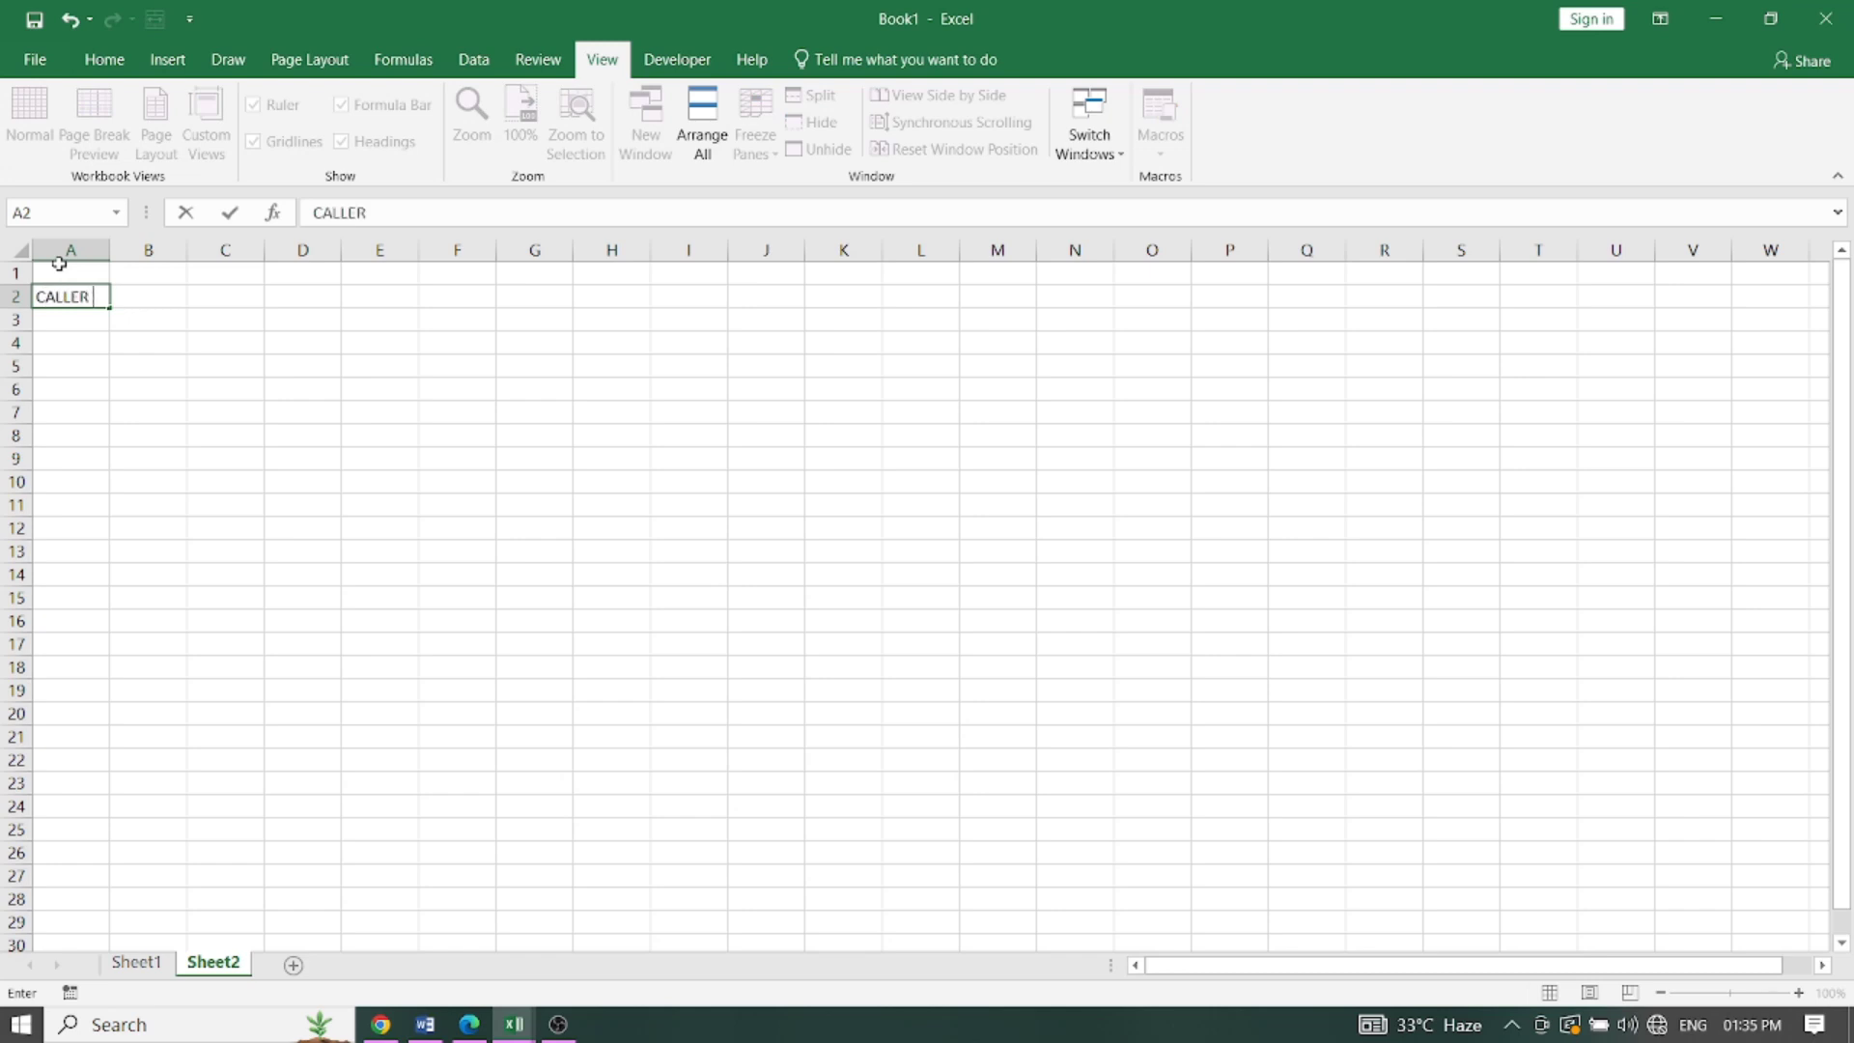
pyautogui.write(' NAME')
pyautogui.press('Tab')
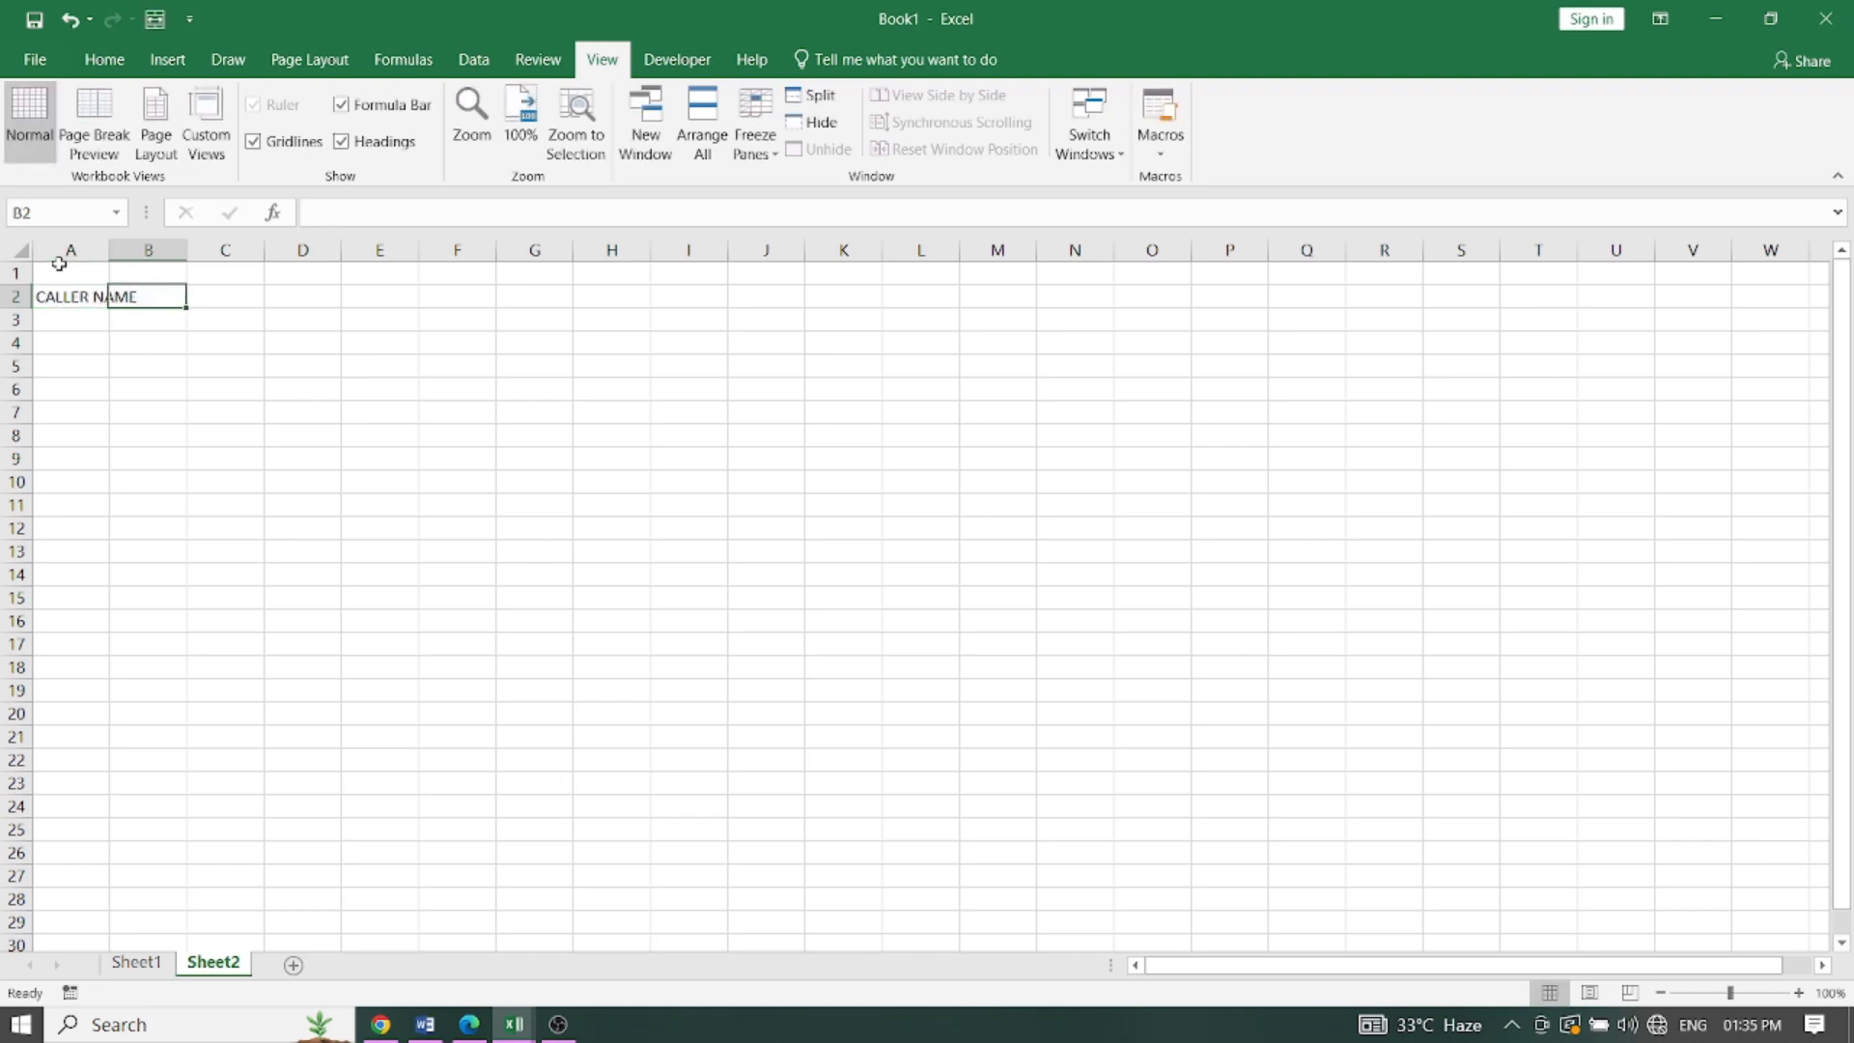
pyautogui.write('DATE')
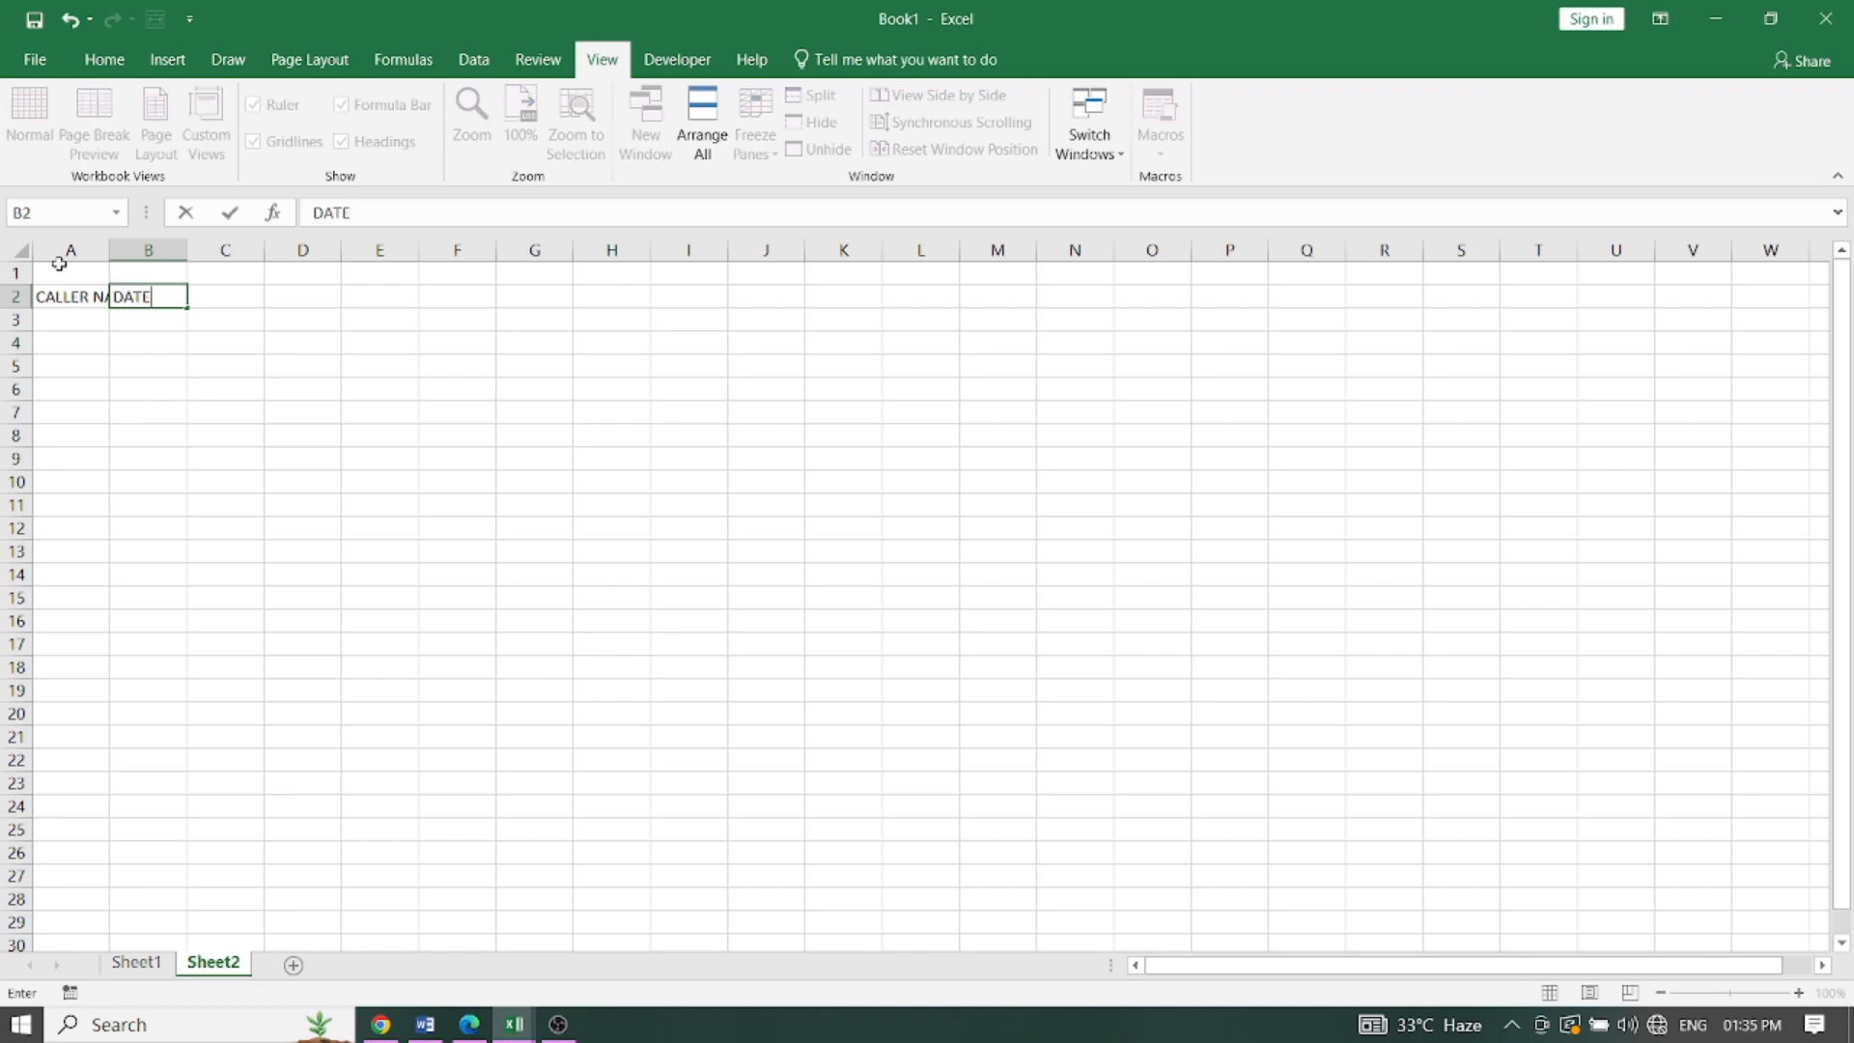
pyautogui.press('Tab')
pyautogui.write('T')
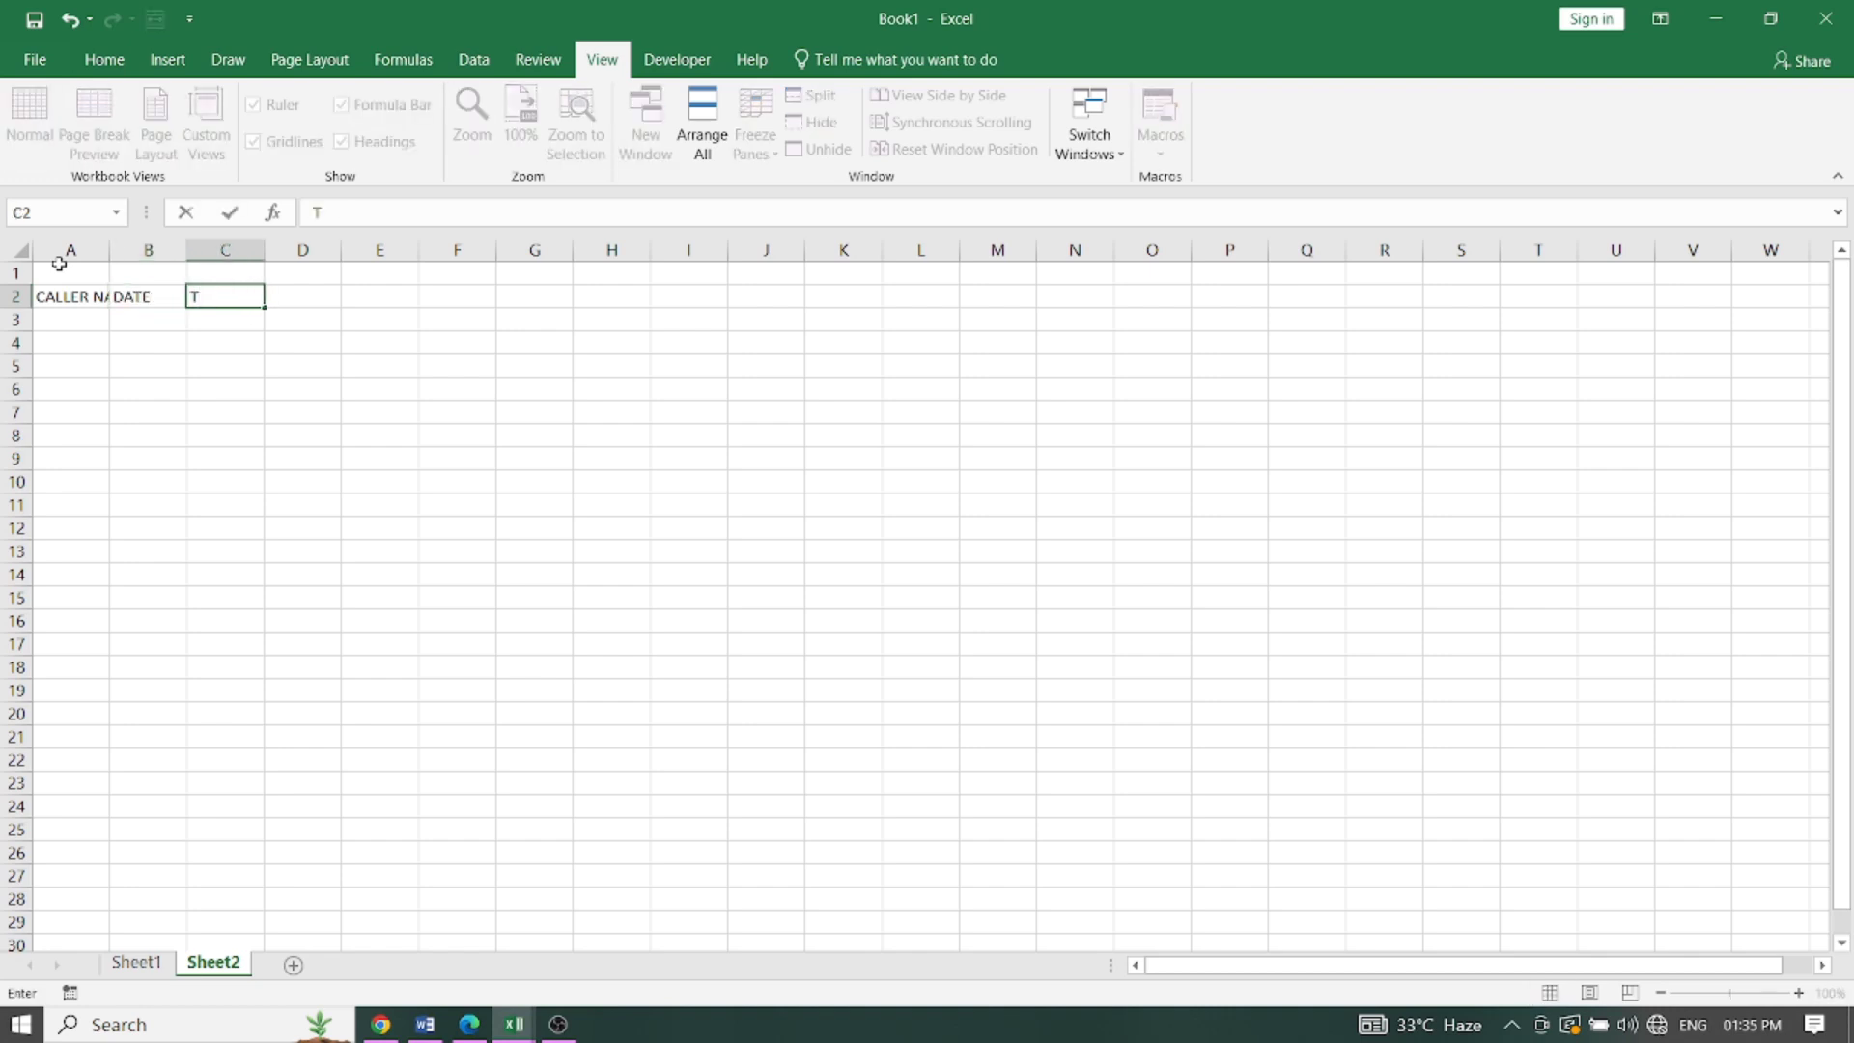
pyautogui.write('IMT')
pyautogui.moveTo(514, 1023)
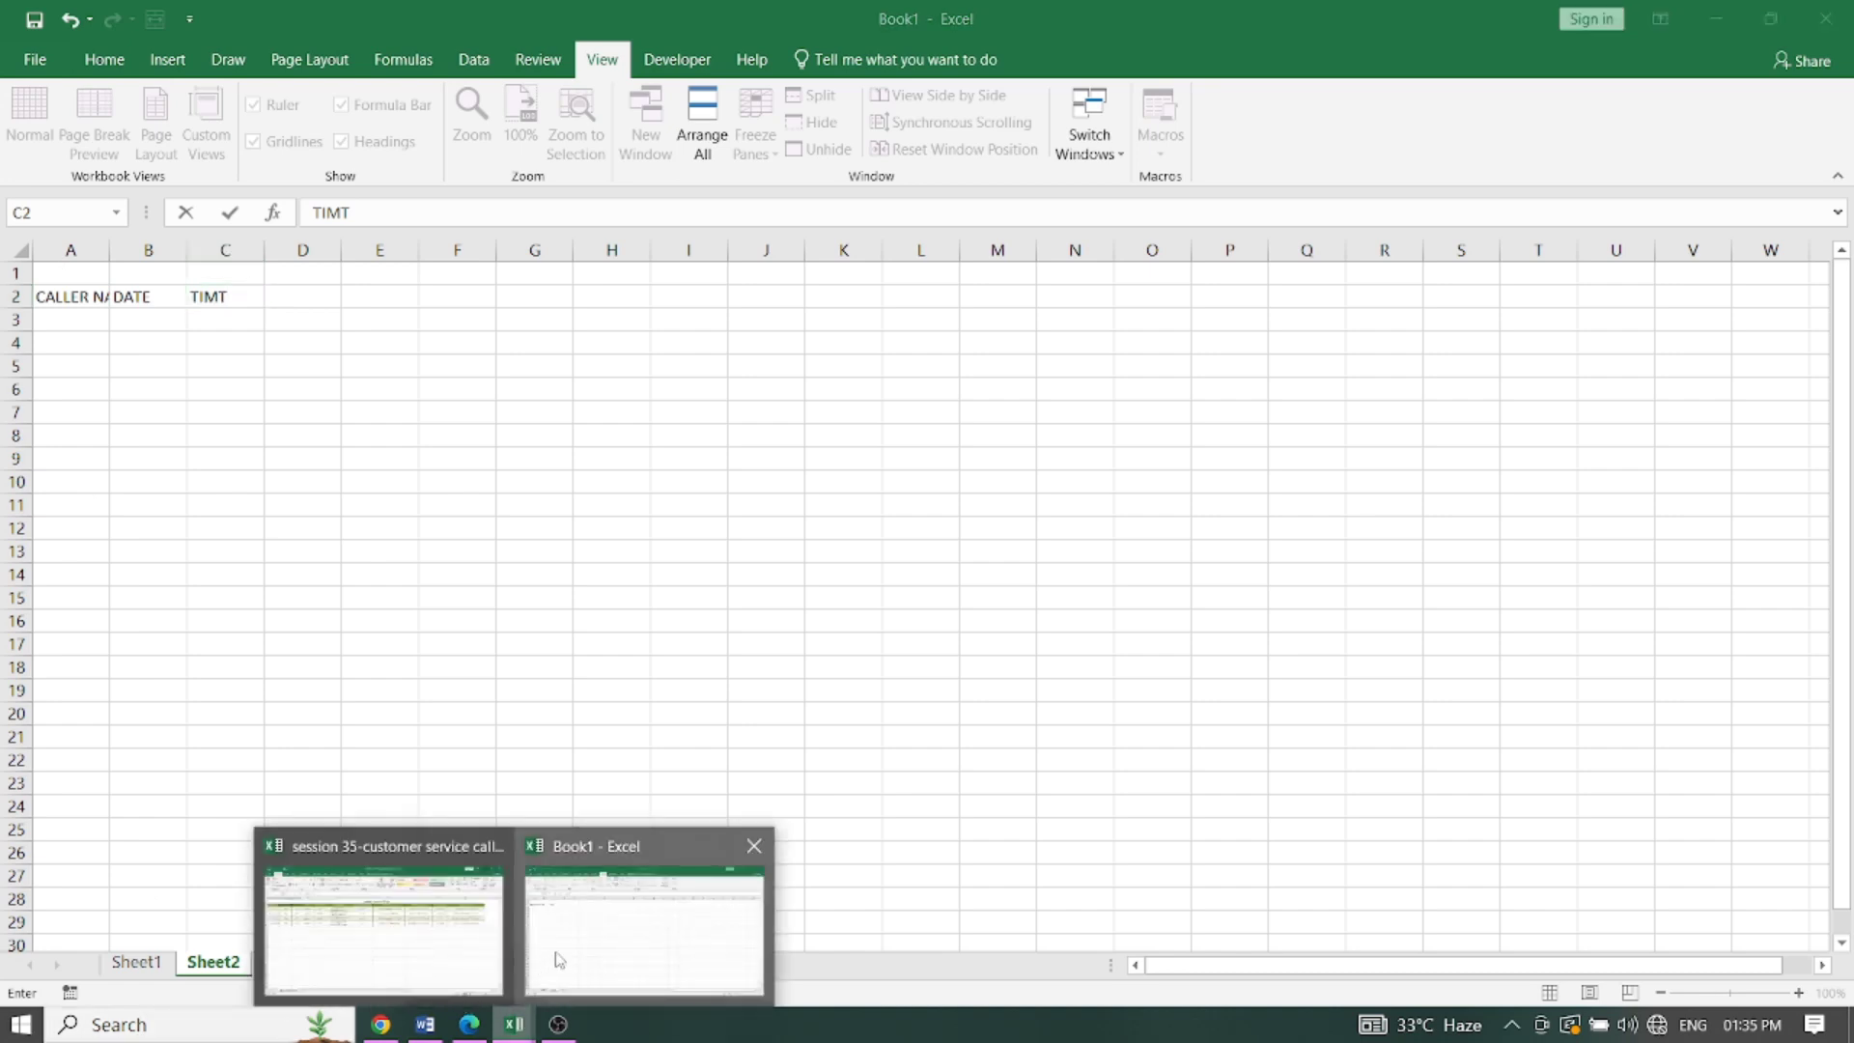
# Step: After checking the call log, change B2 to START DATE and C2 to START TIME
pyautogui.click(476, 924)
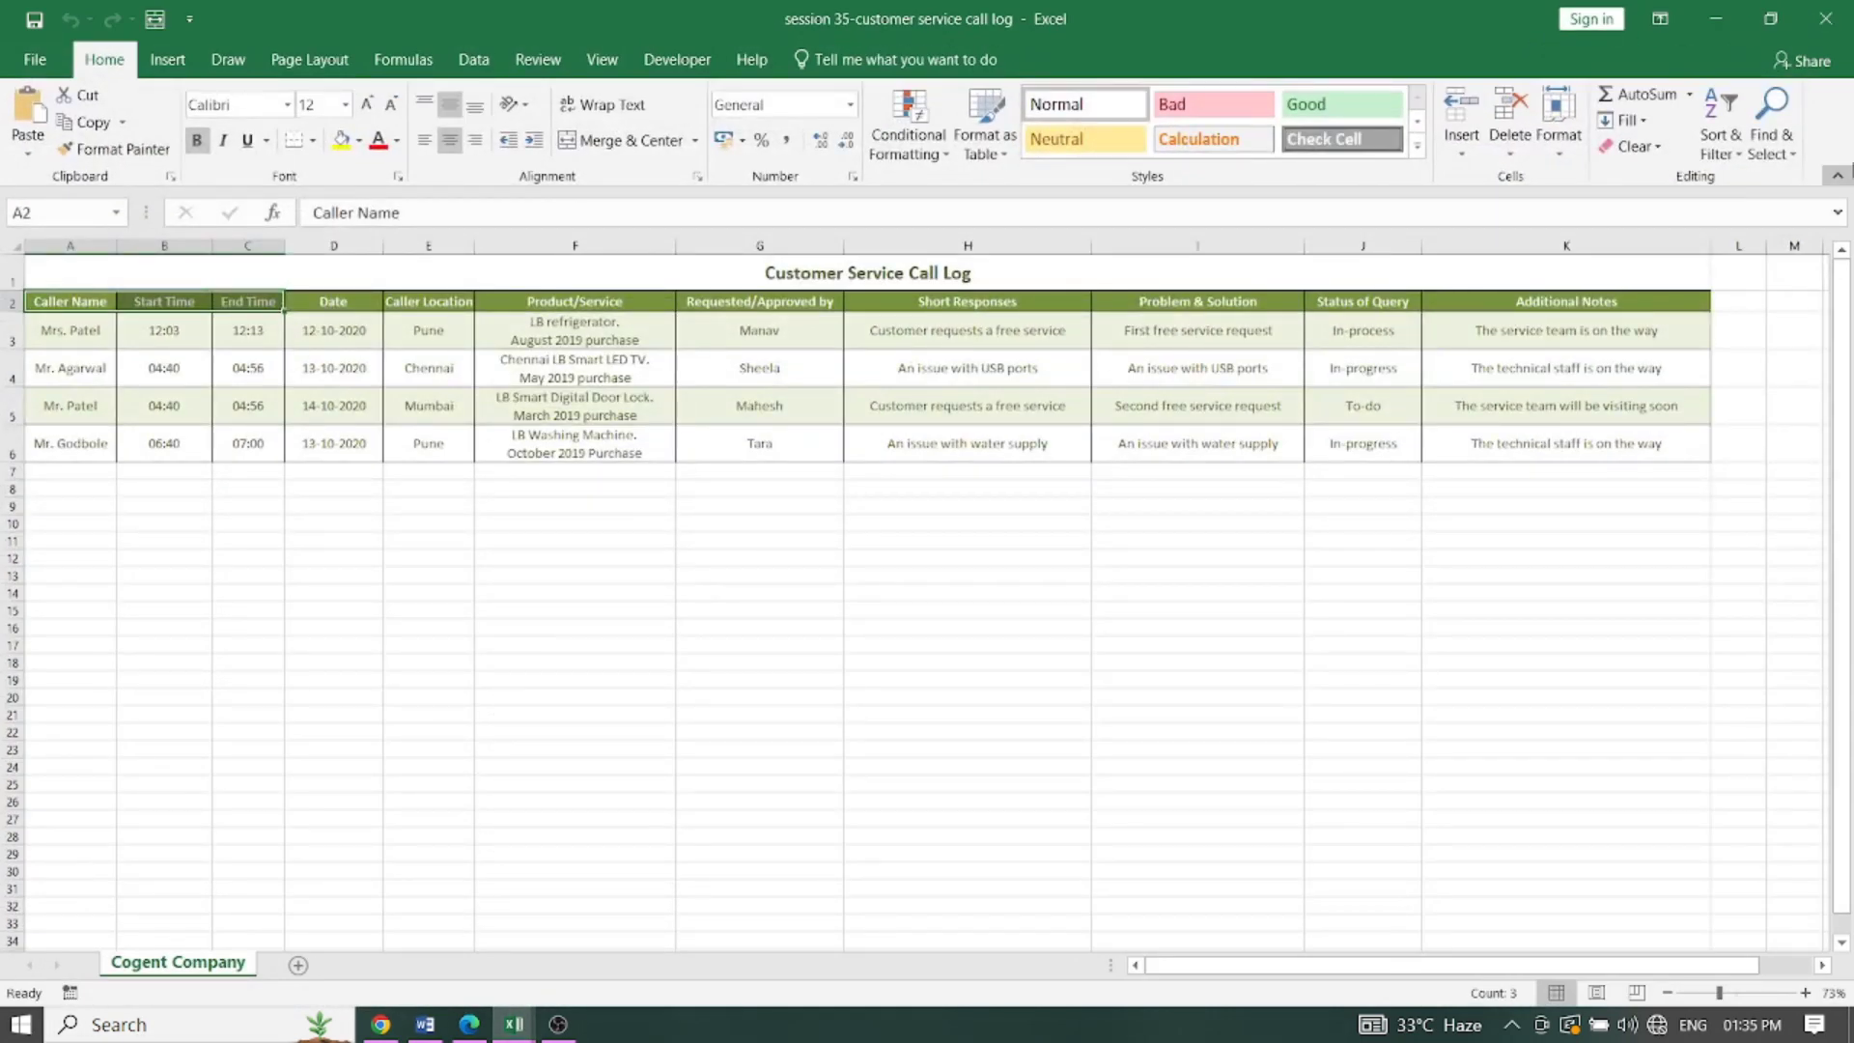
pyautogui.click(1716, 19)
pyautogui.click(125, 296)
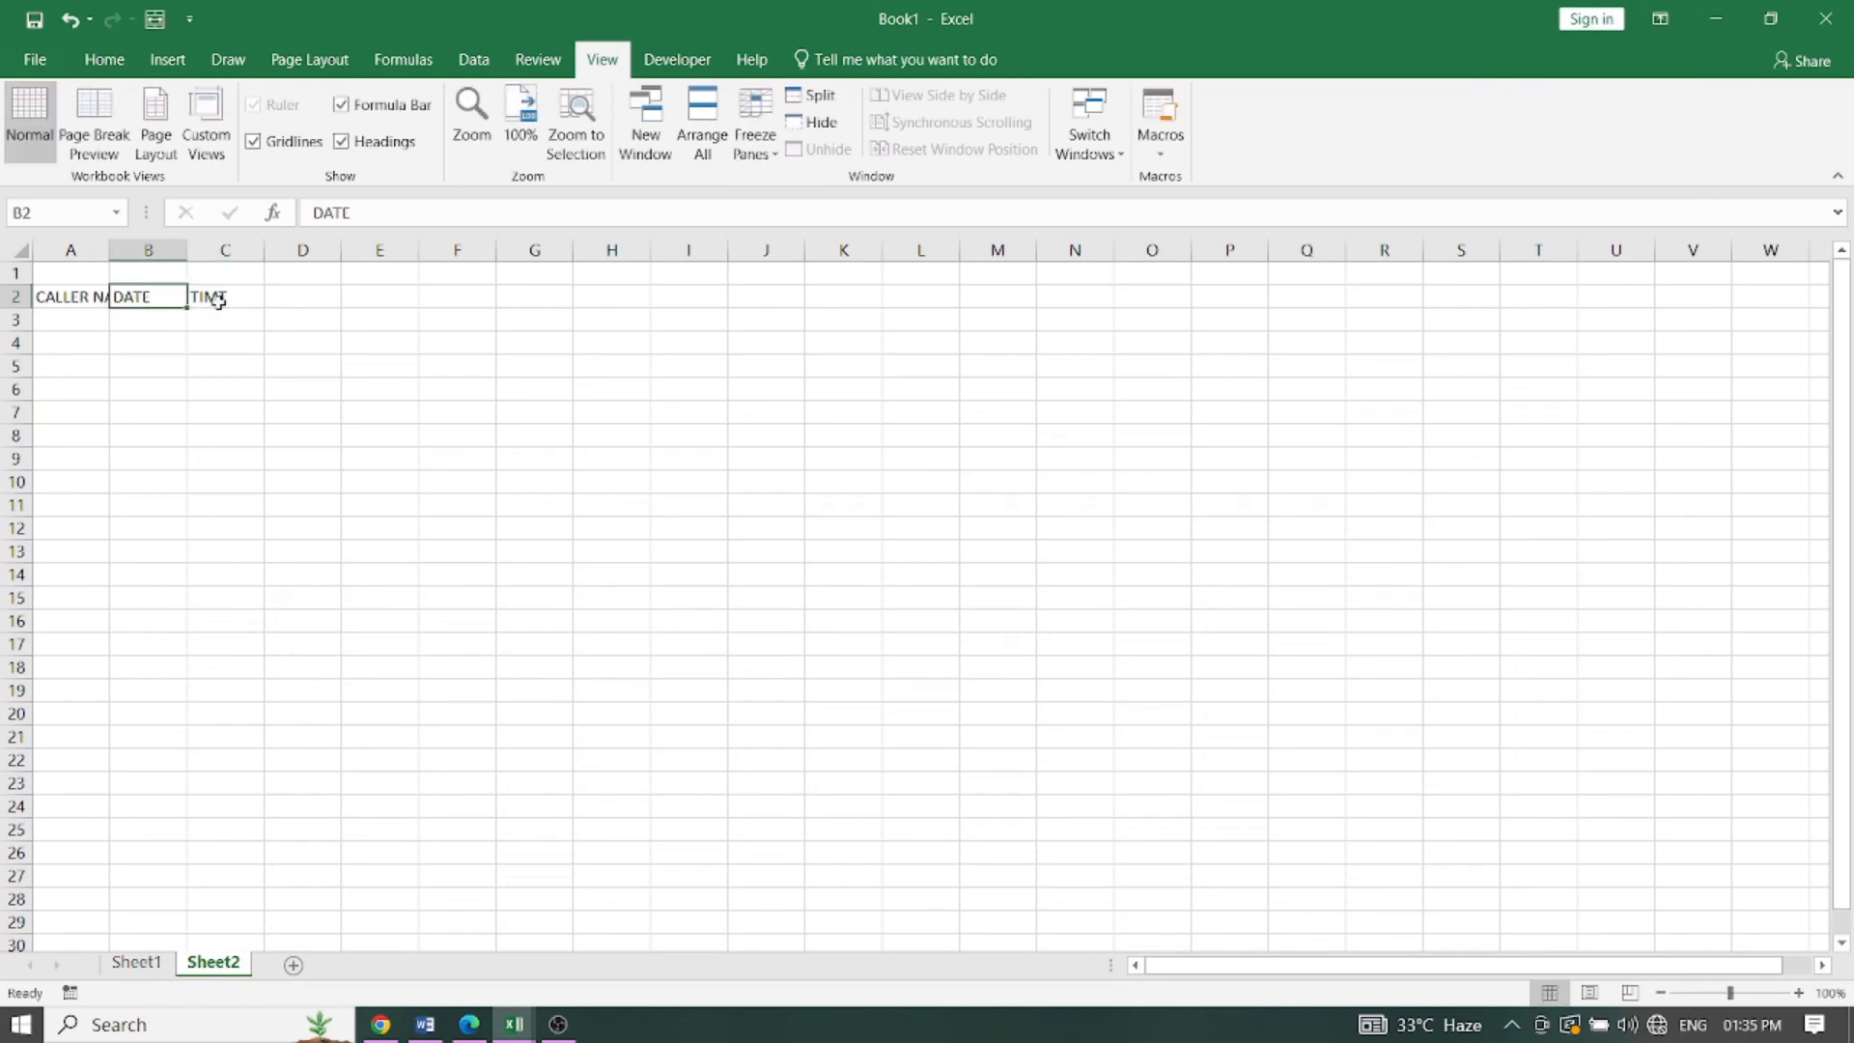
pyautogui.write('START')
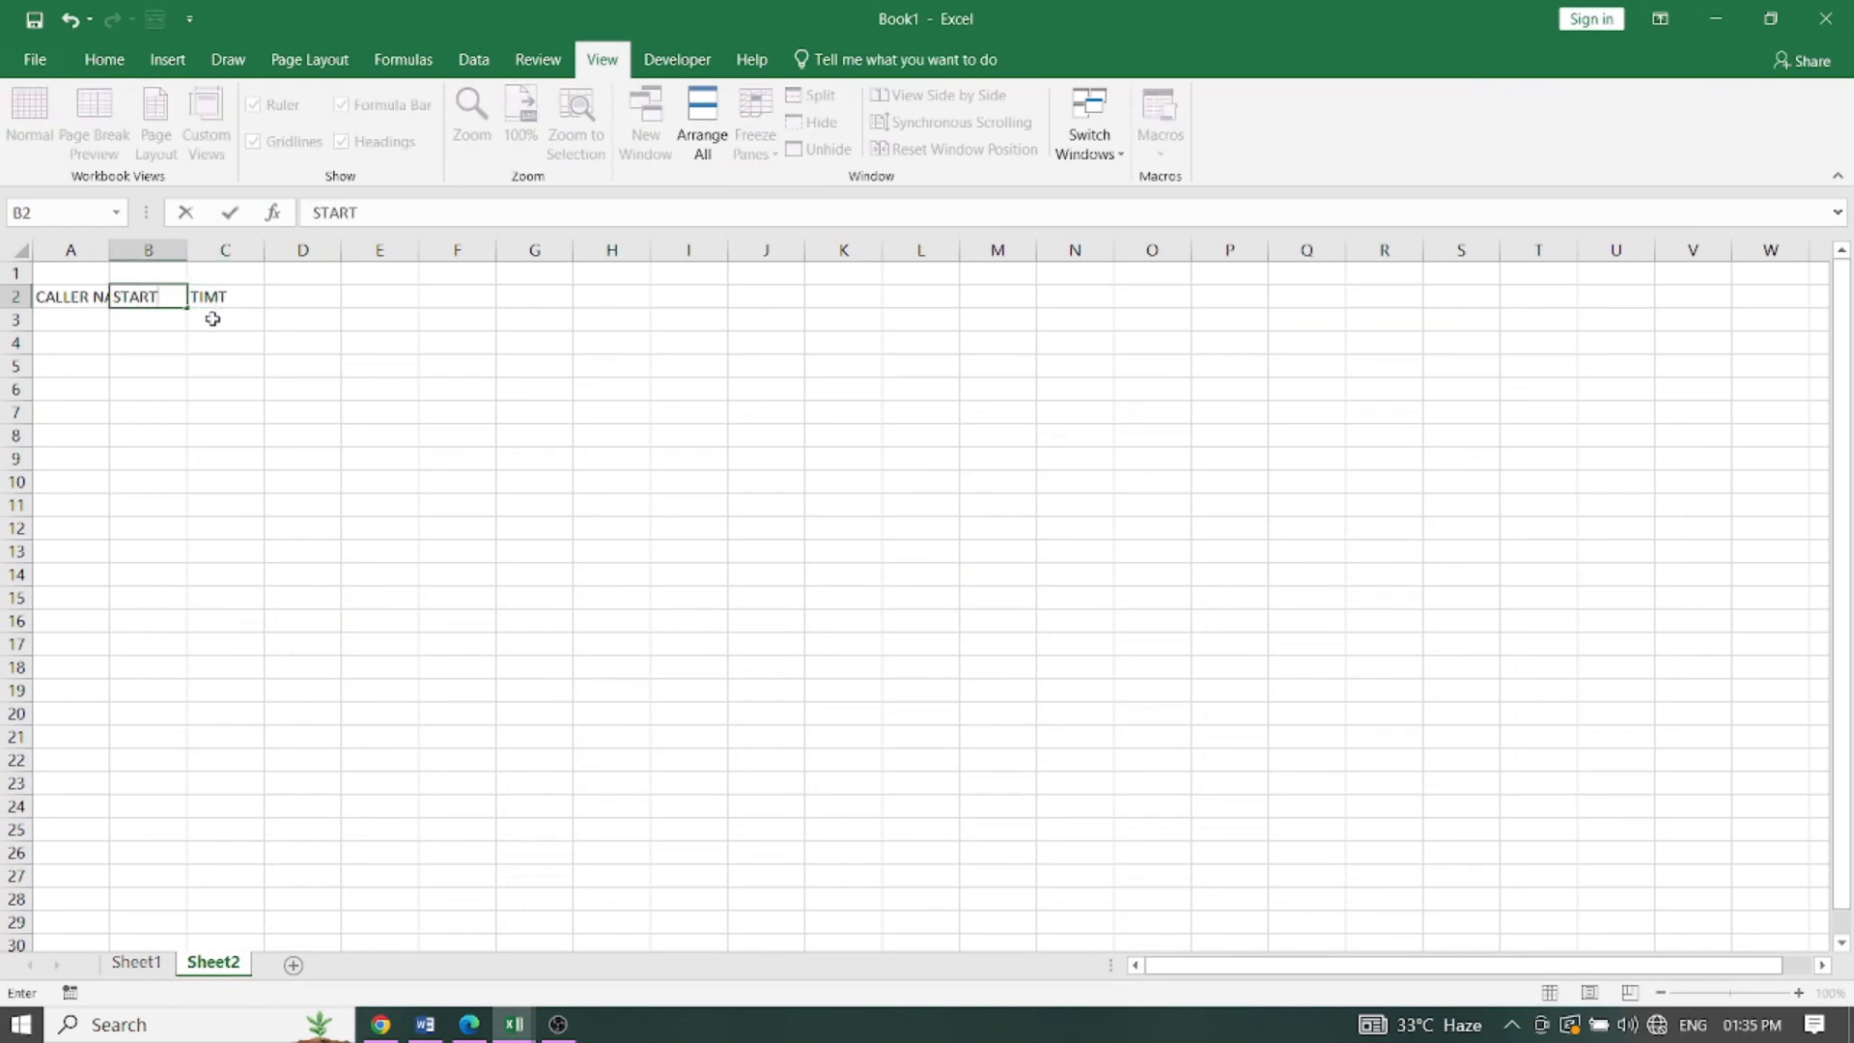
pyautogui.write(' DATE')
pyautogui.press('Tab')
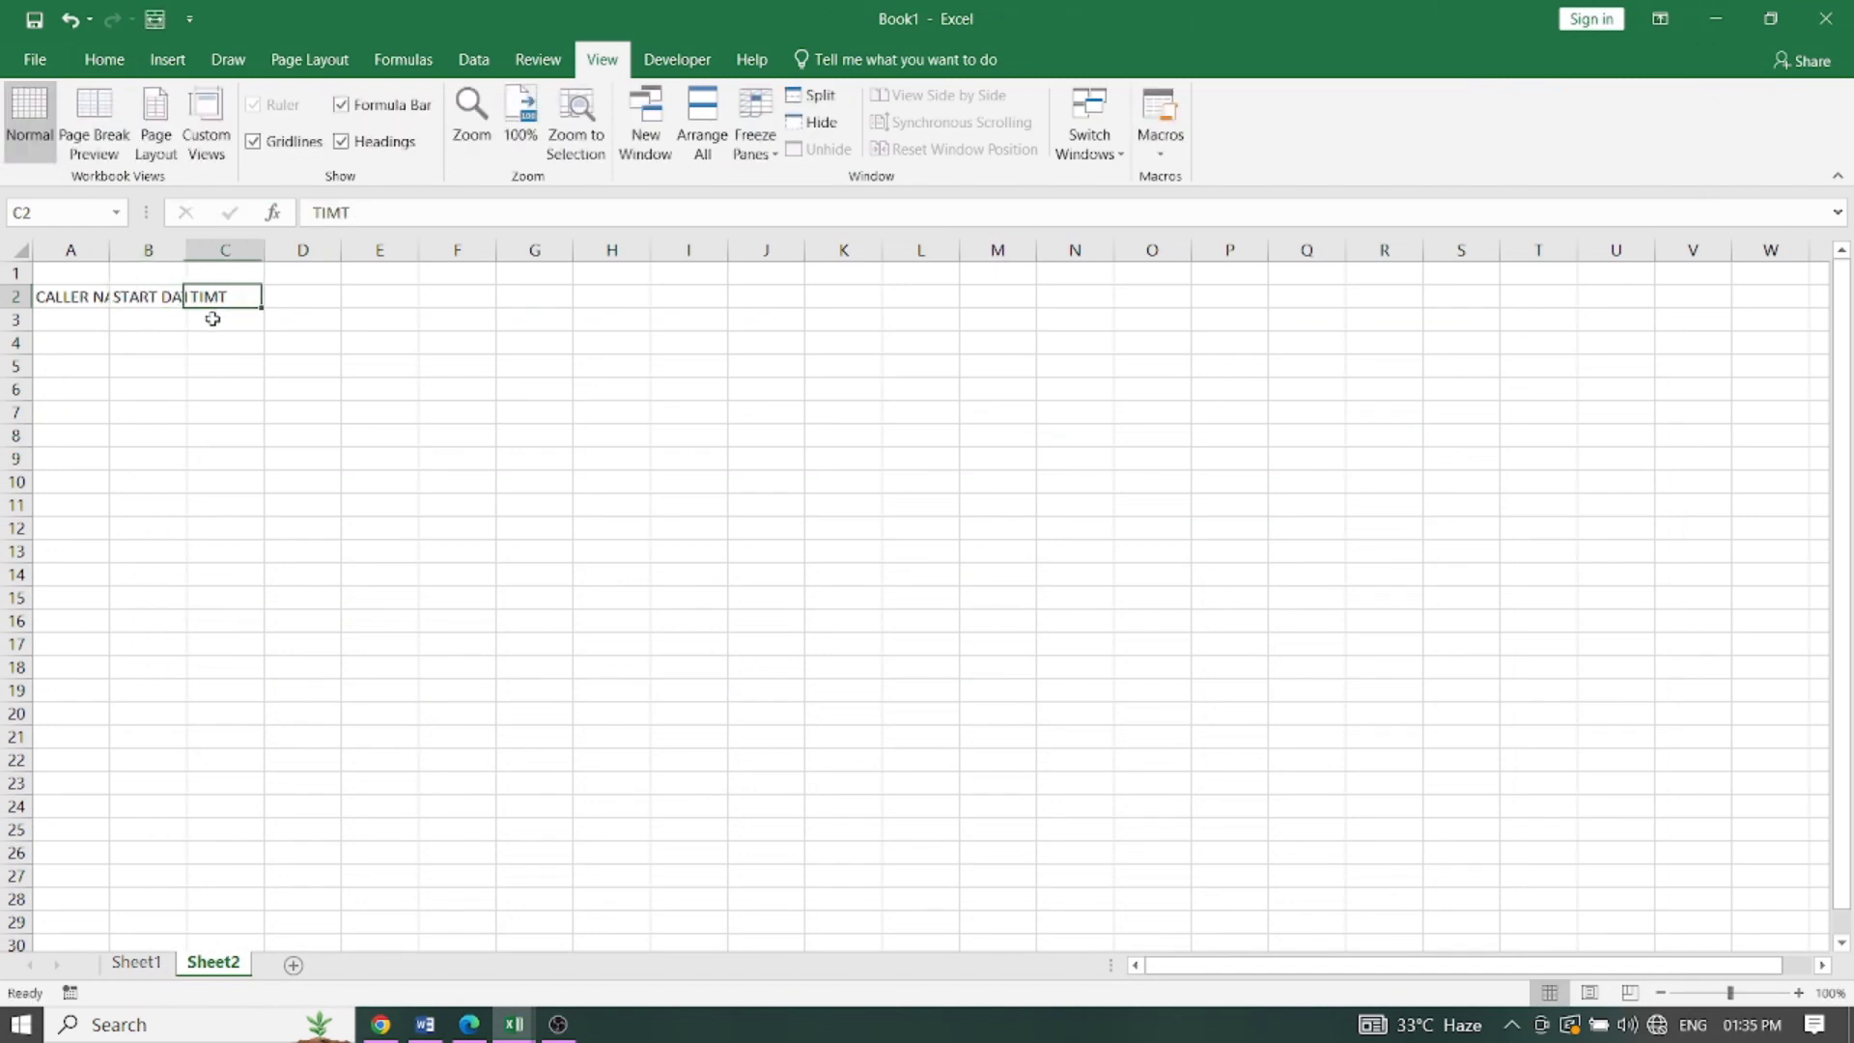
pyautogui.write('STAR')
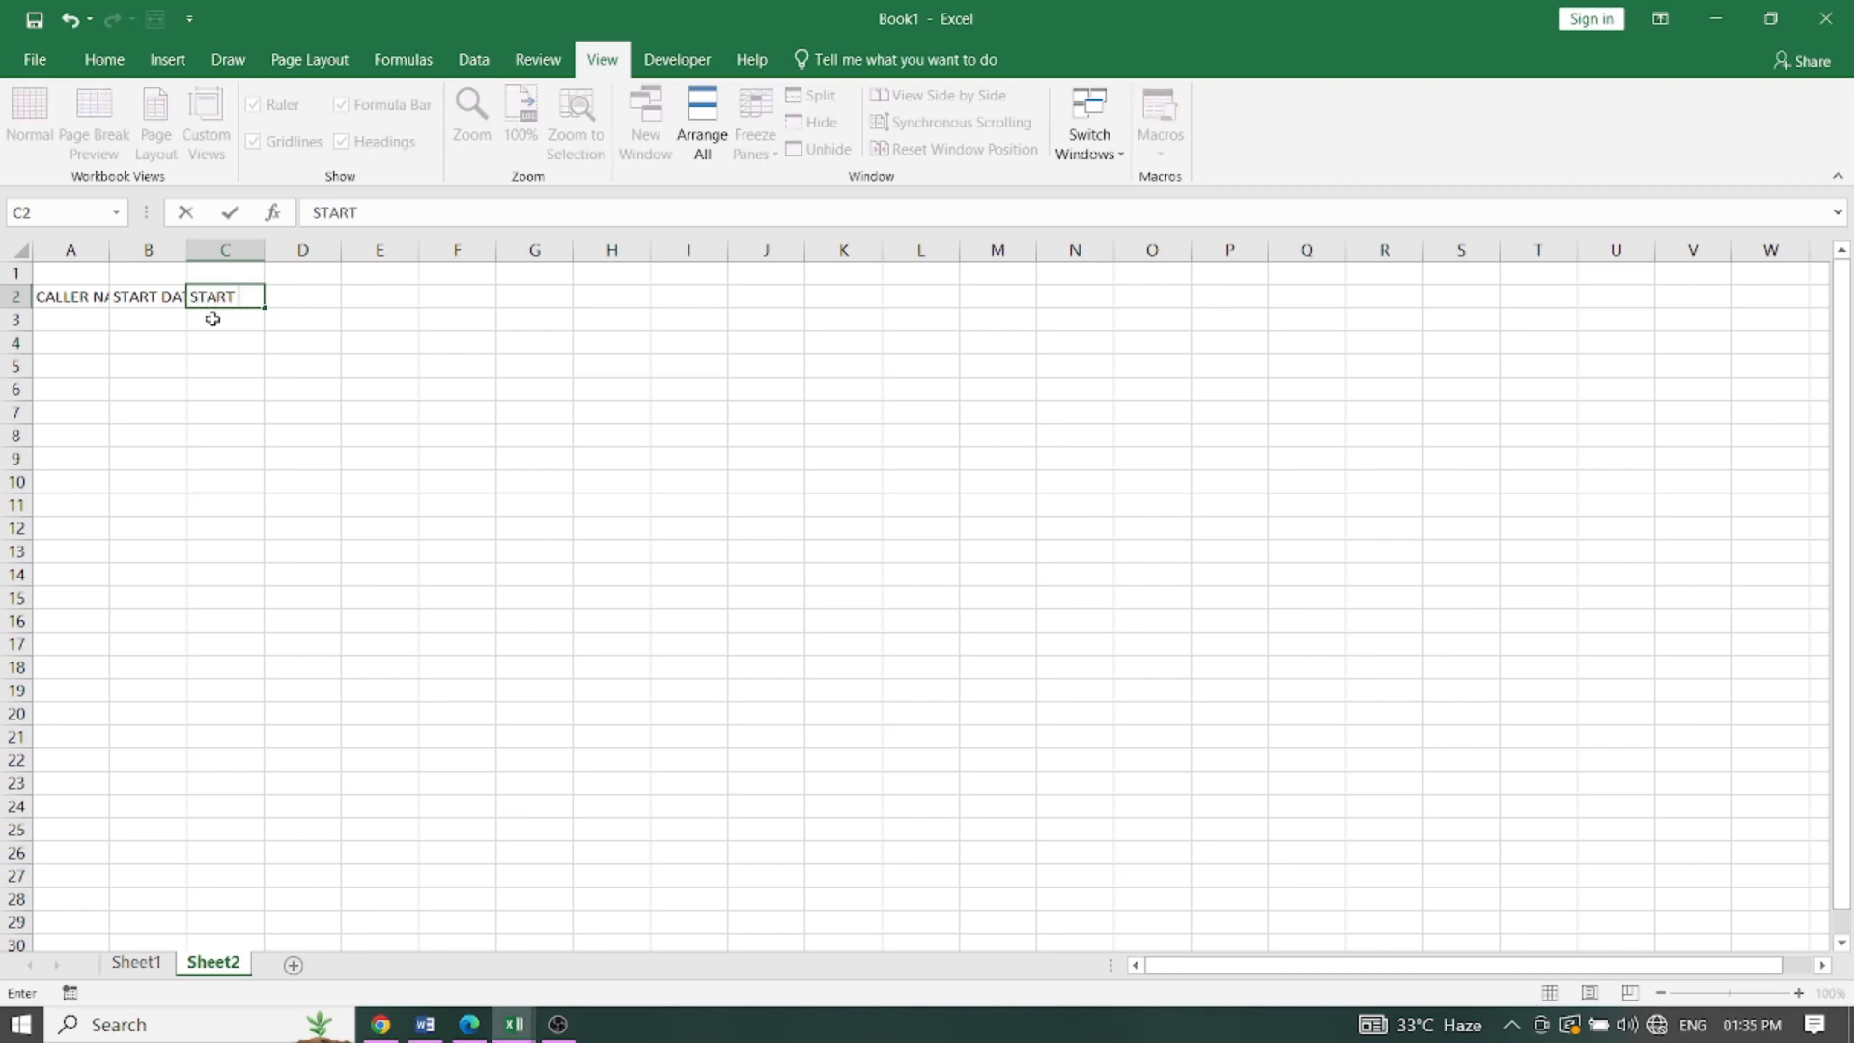
pyautogui.write('IME')
# Step: Reduce the font size of the A2:C2 headers so they fit
pyautogui.moveTo(41, 296); pyautogui.dragTo(249, 300)
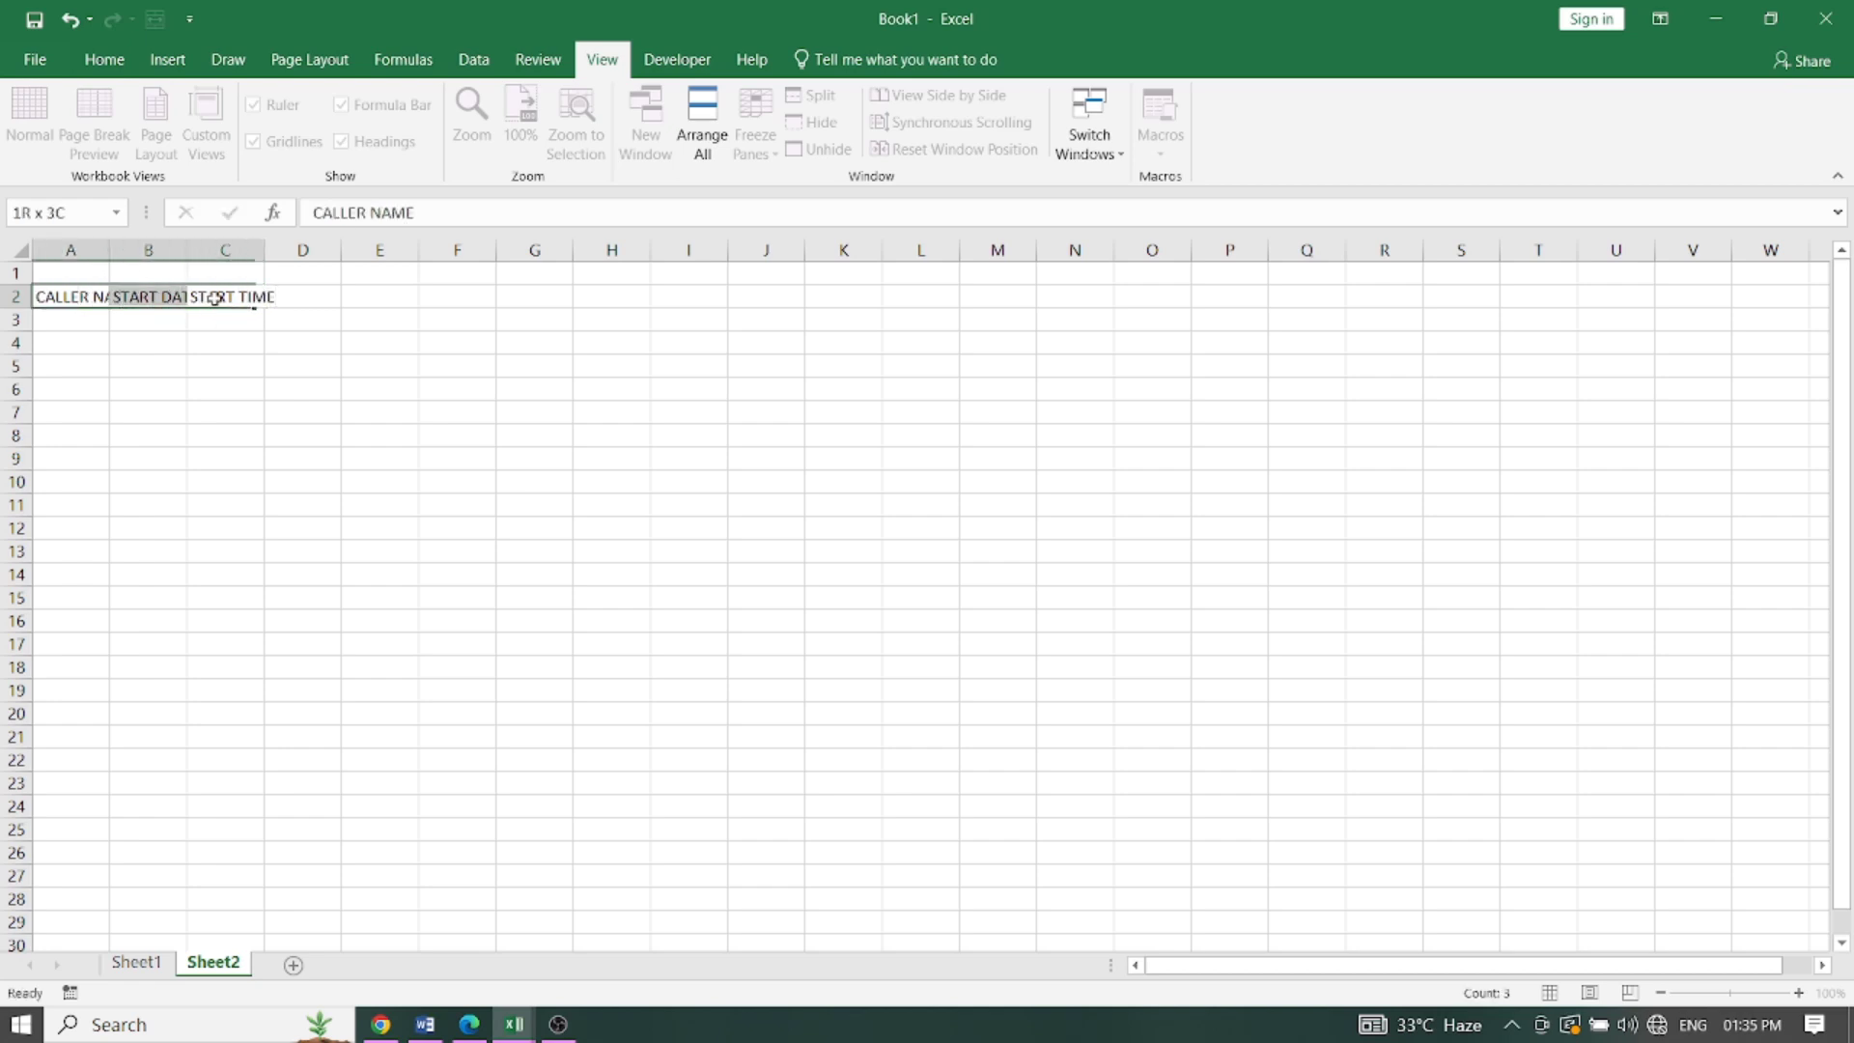
pyautogui.click(105, 59)
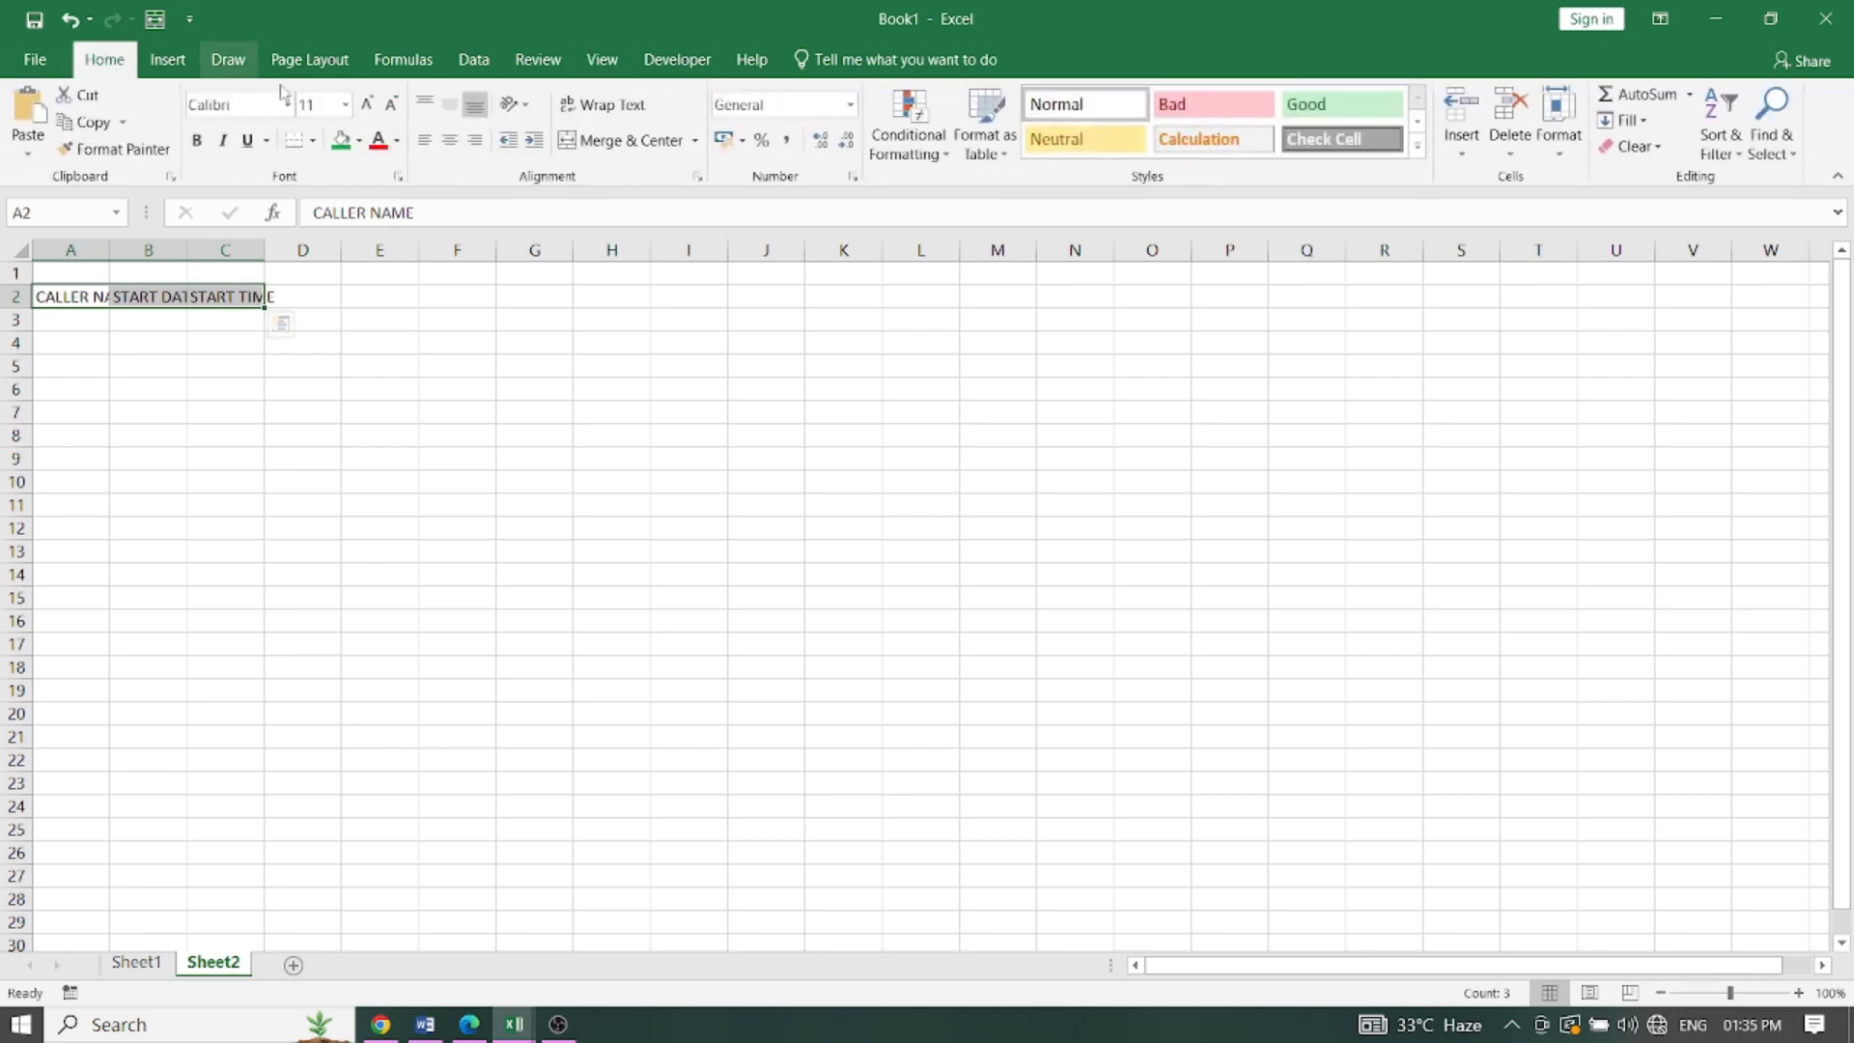
pyautogui.click(391, 104)
pyautogui.click(391, 104)
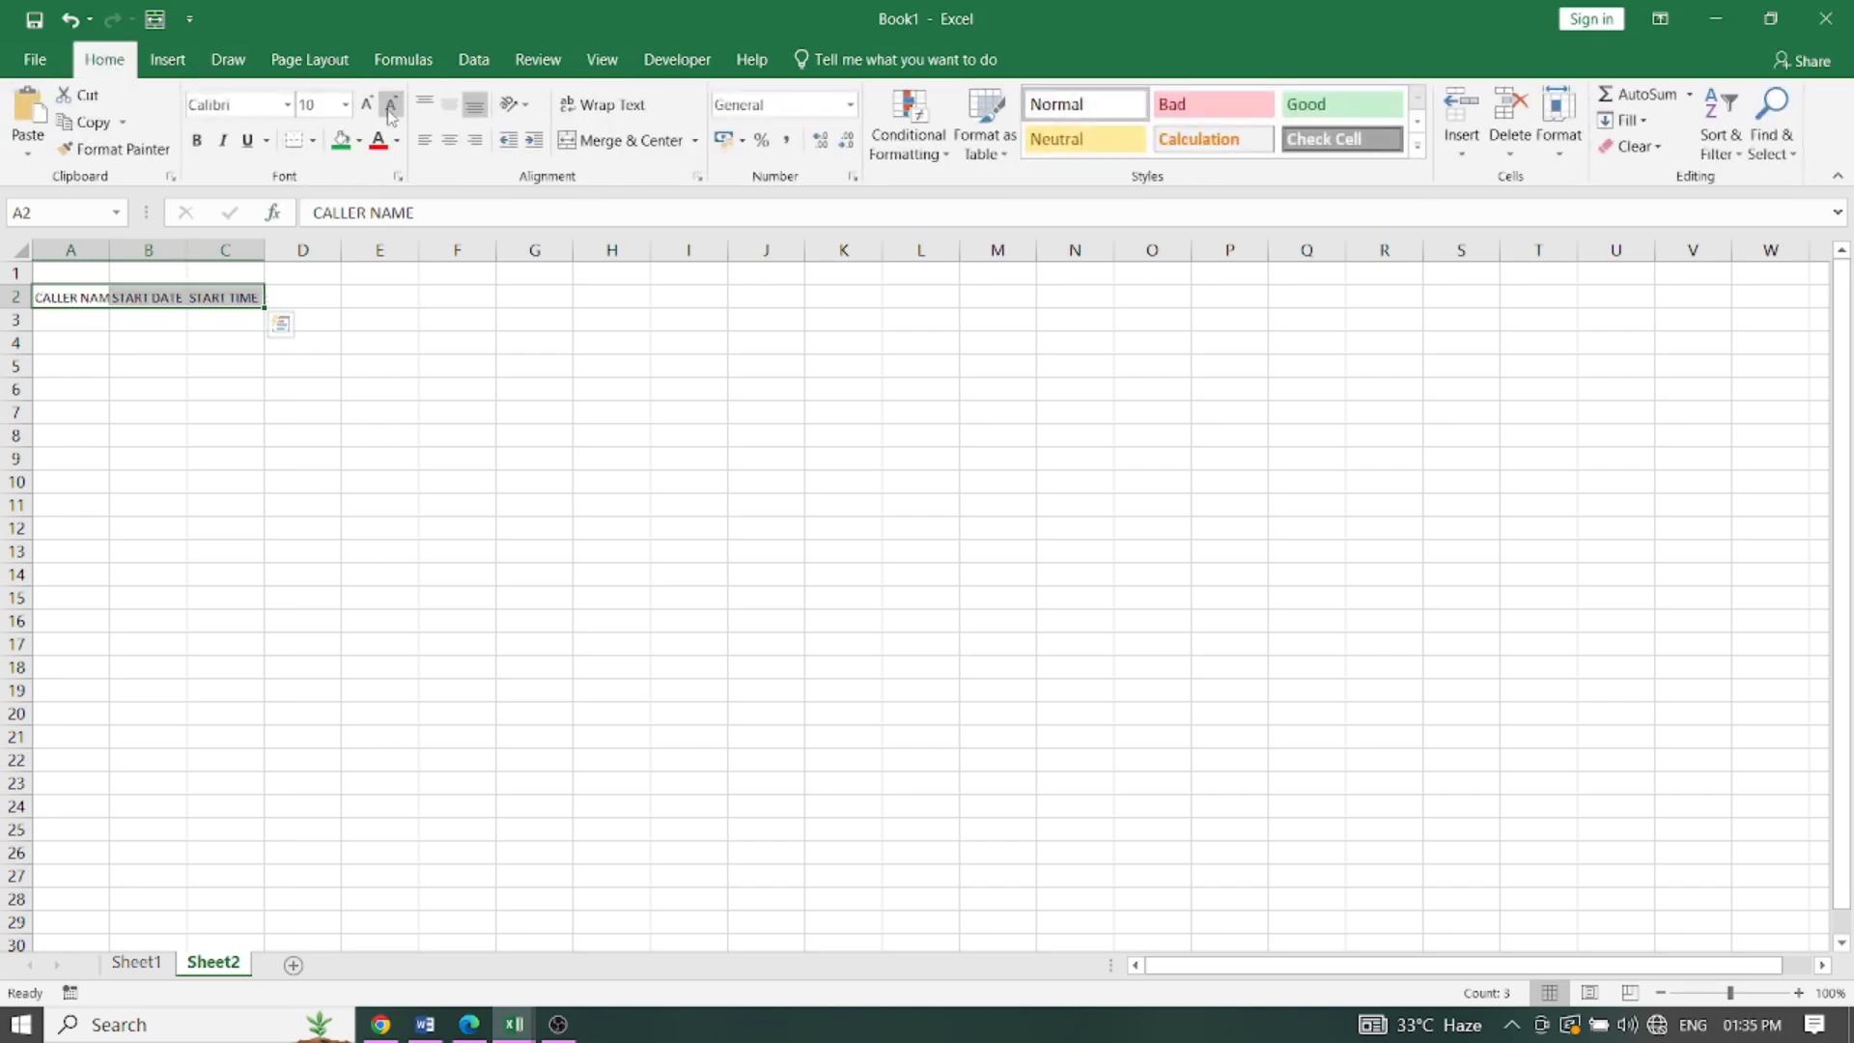
pyautogui.click(318, 299)
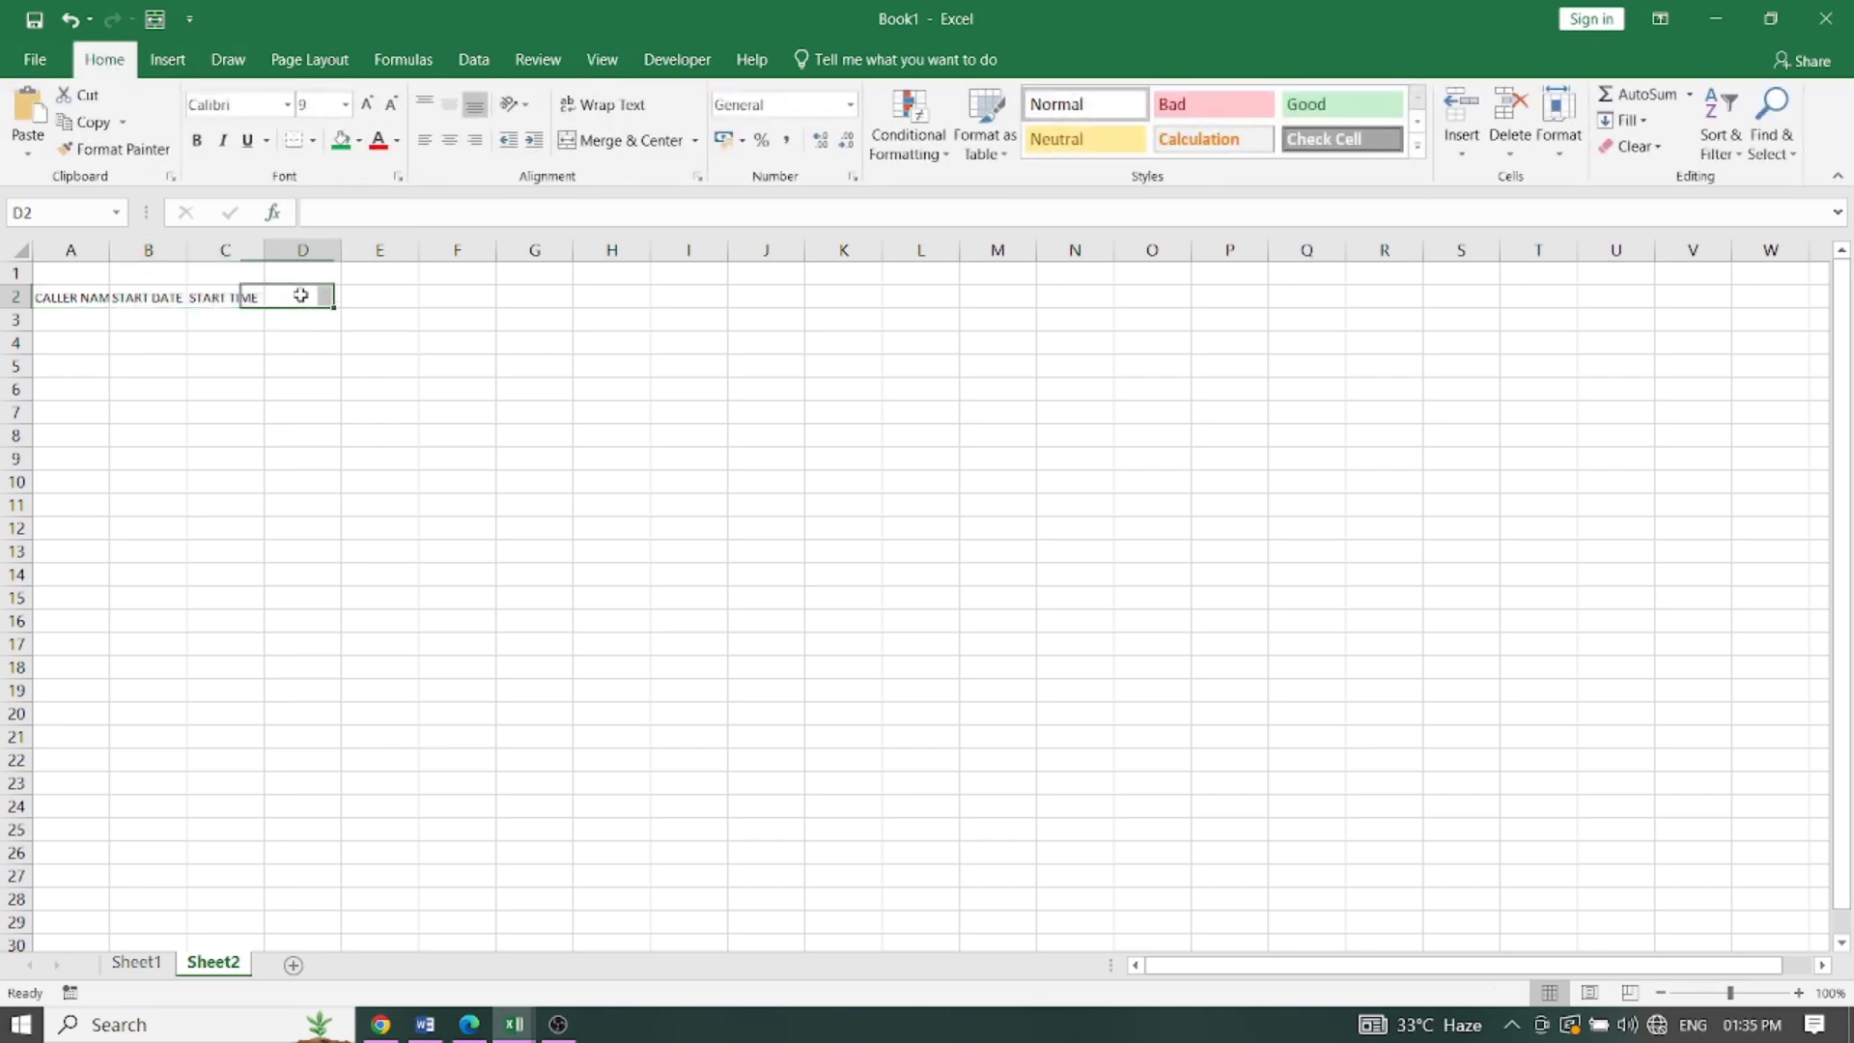
# Step: Check the call log, type 'DATE caller location' in D2, then cut 'caller location' leaving DATE
pyautogui.click(514, 1025)
pyautogui.click(455, 942)
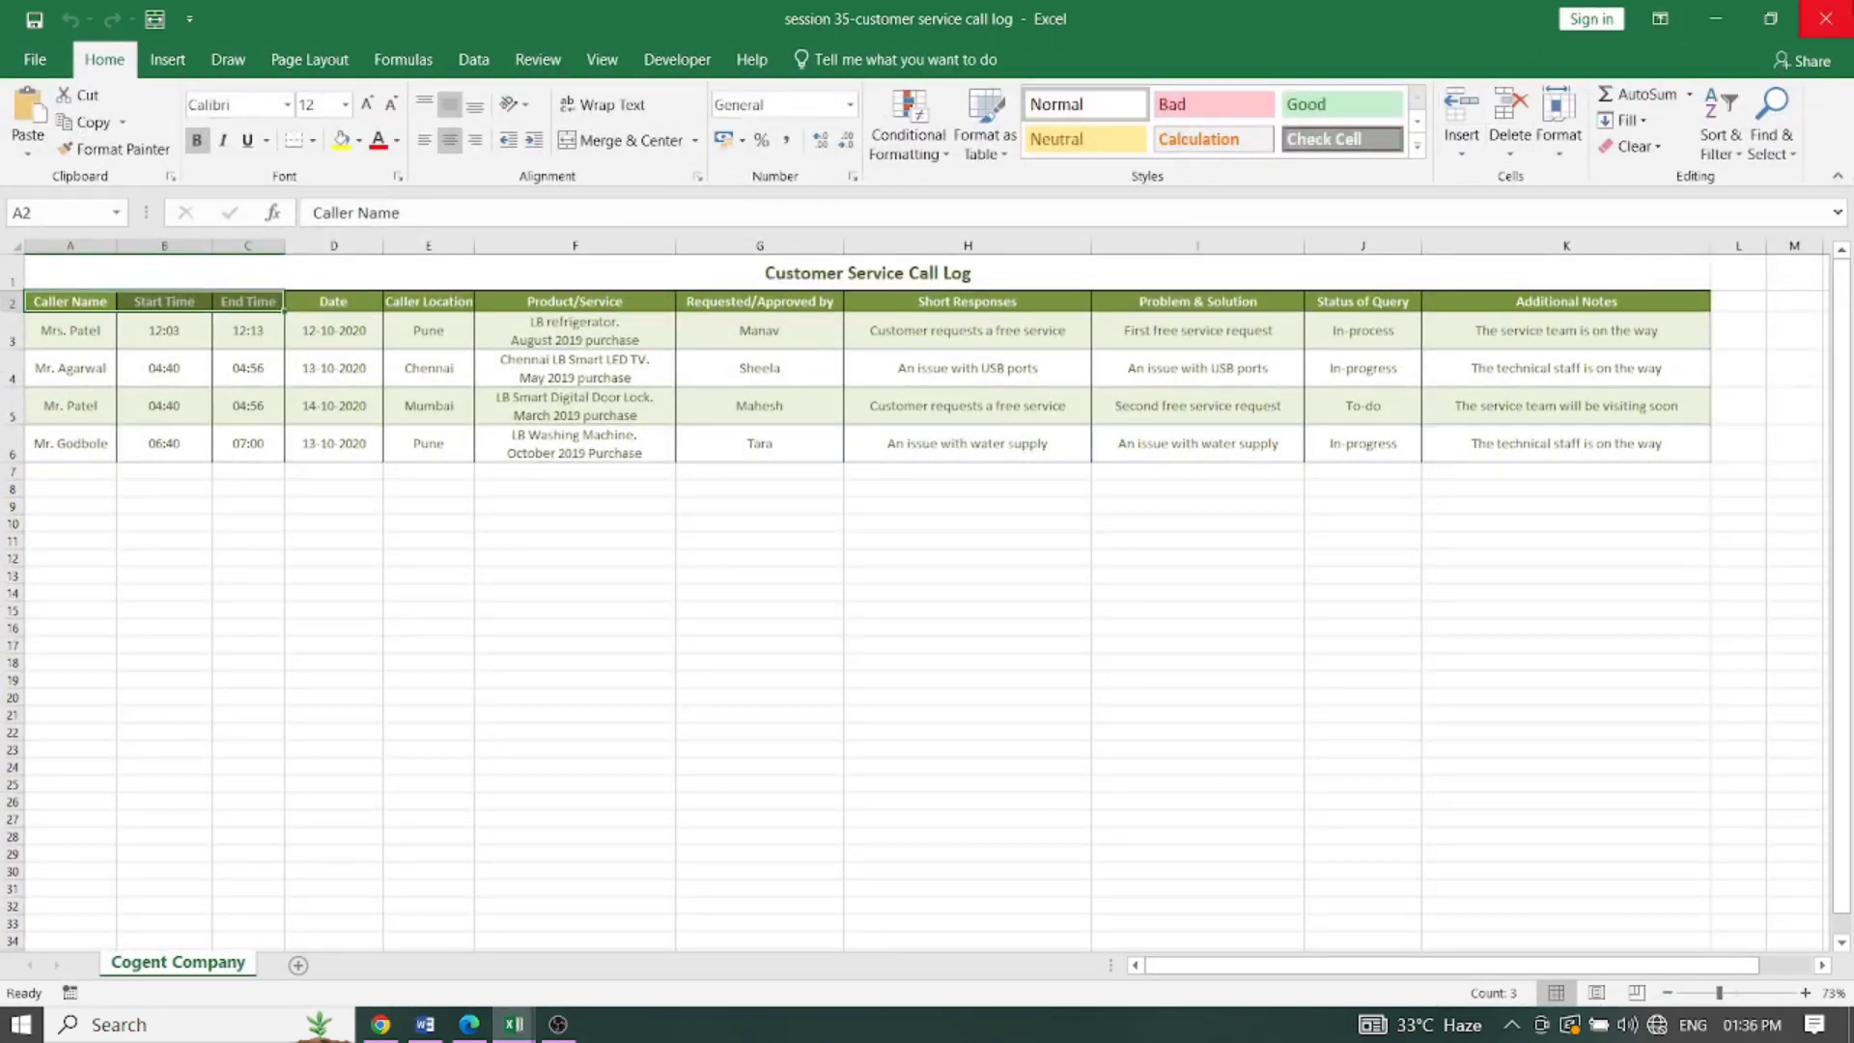
pyautogui.click(1714, 18)
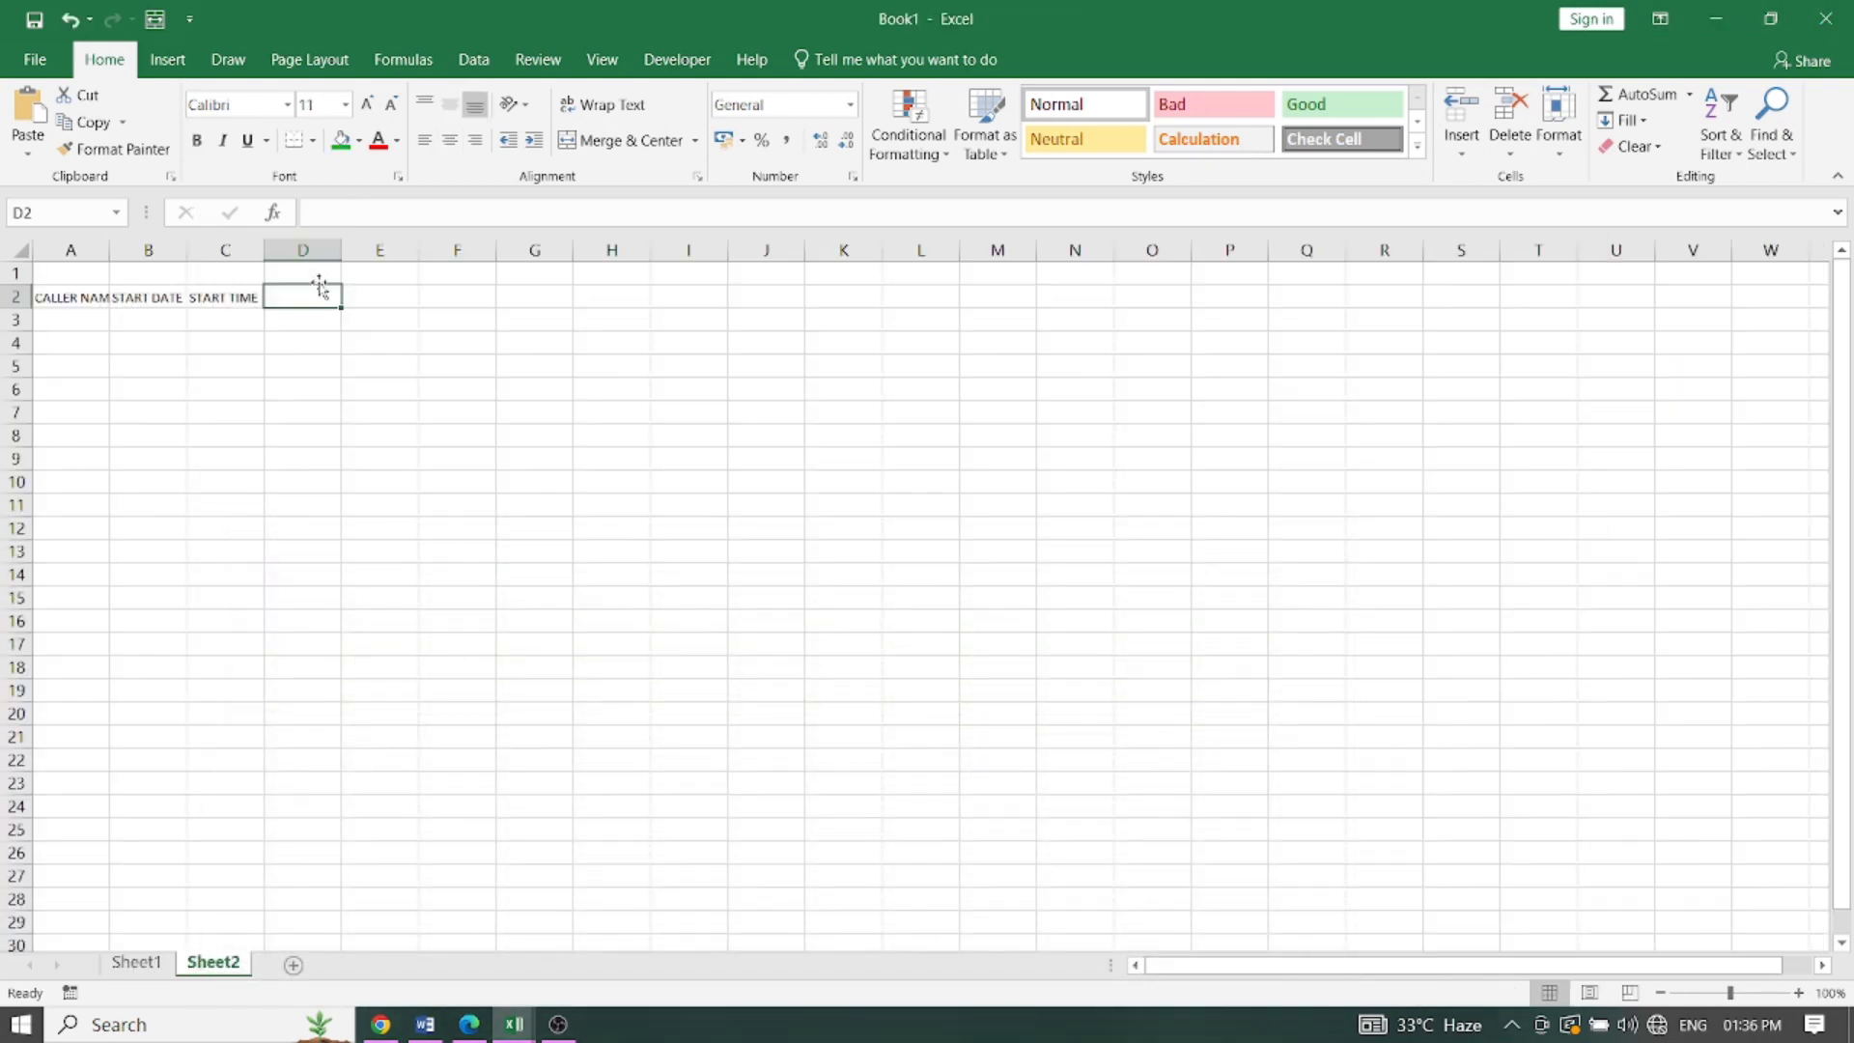
pyautogui.write('DATE ')
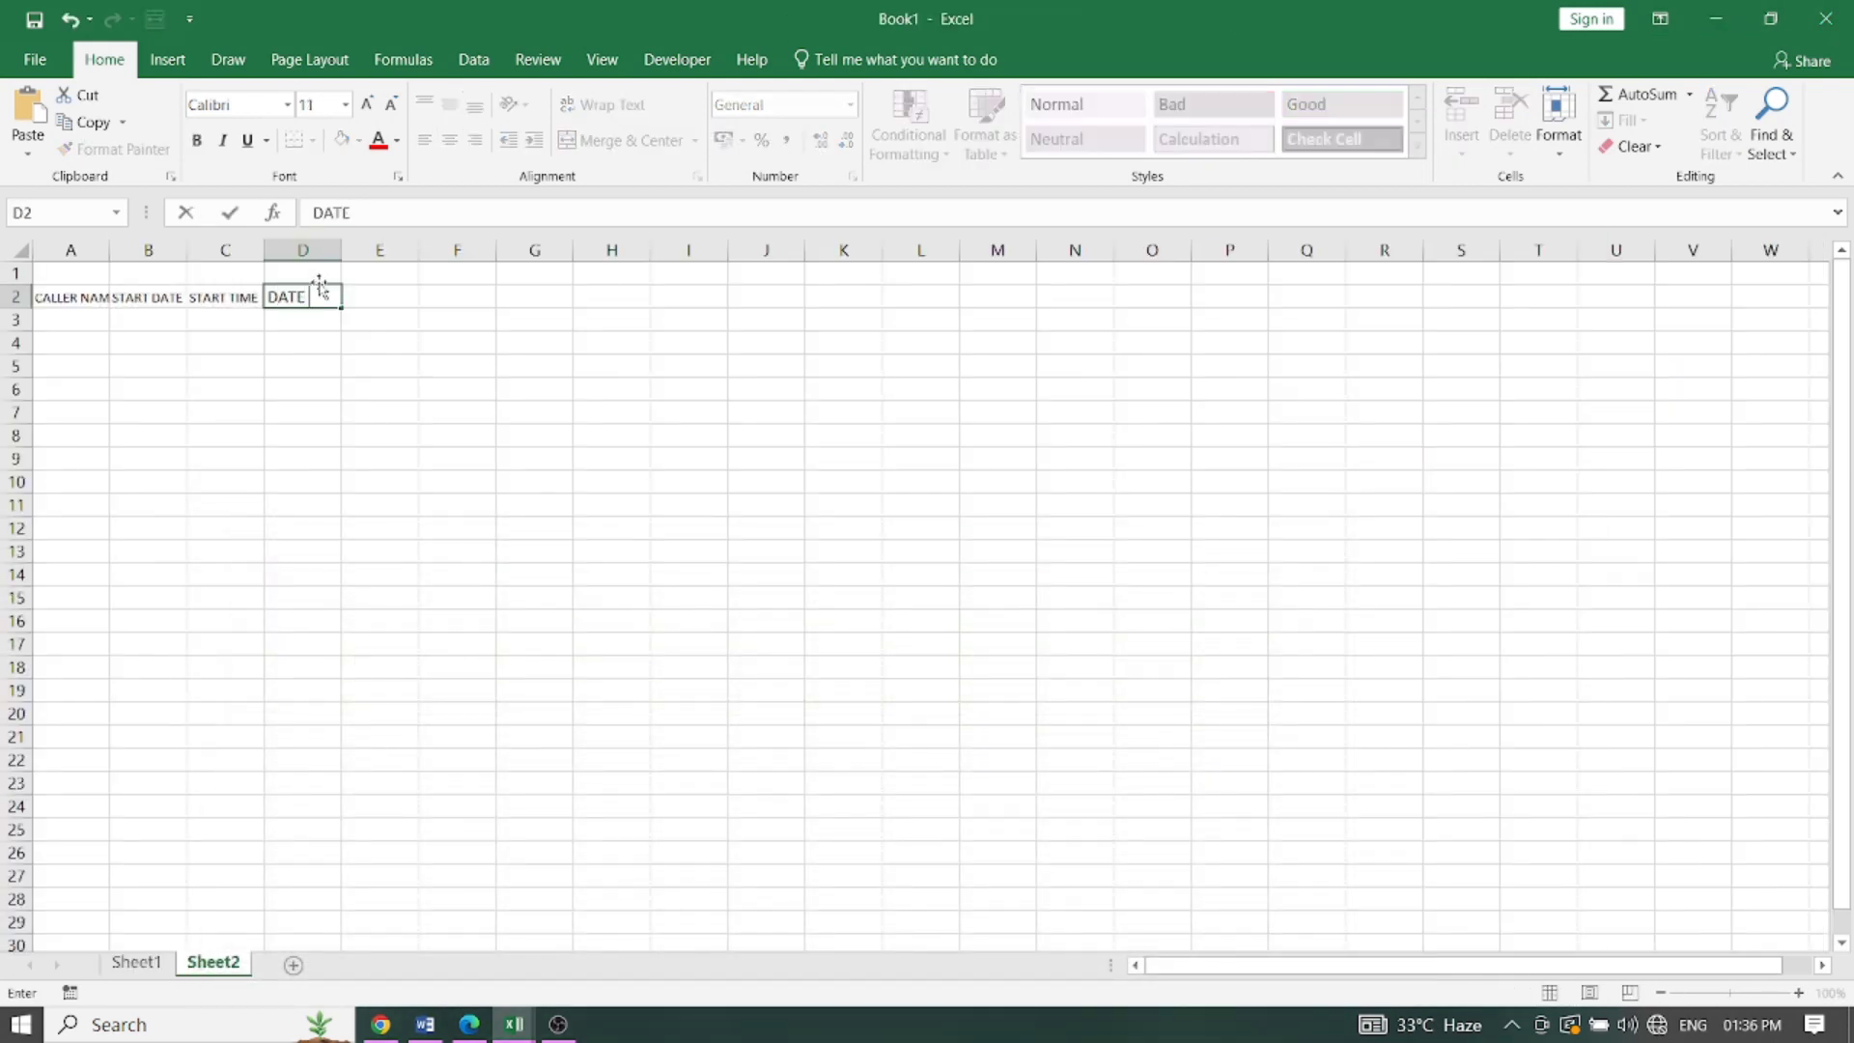
pyautogui.write('call')
pyautogui.write('er loc')
pyautogui.write('ation')
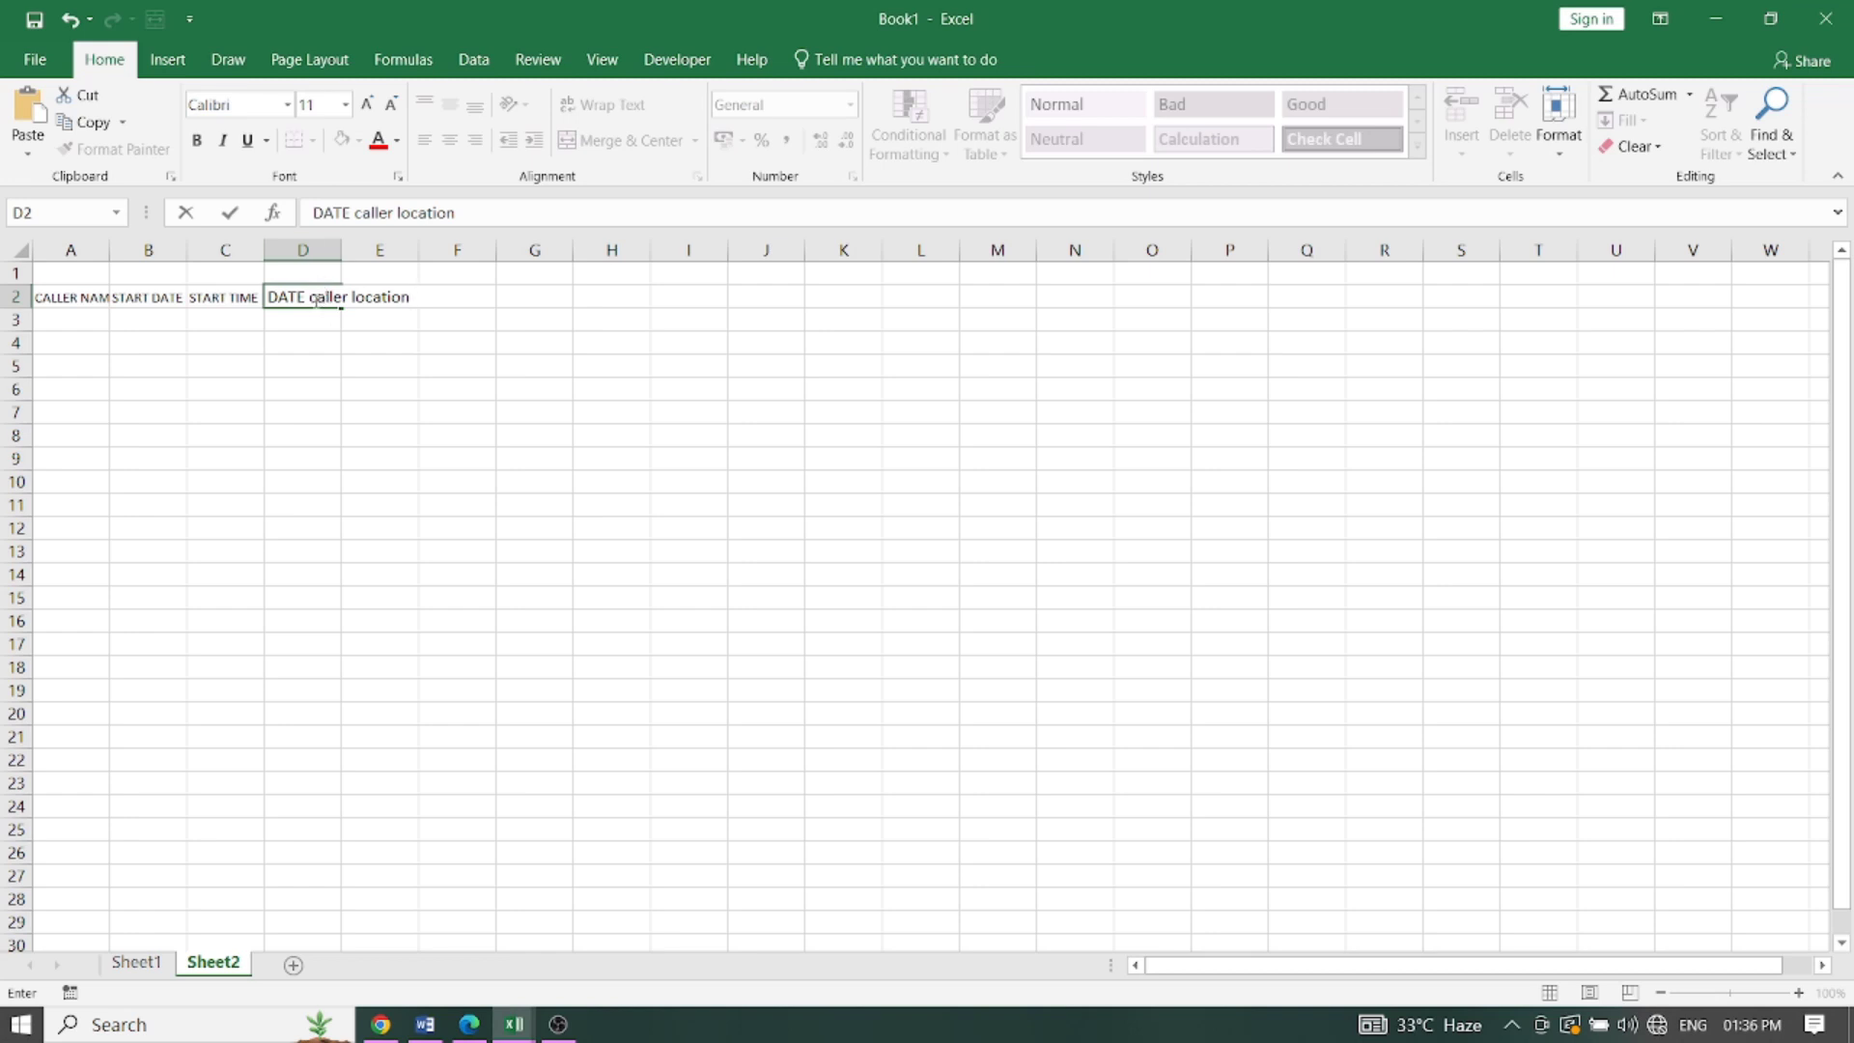
pyautogui.moveTo(311, 299)
pyautogui.mouseDown()
pyautogui.moveTo(415, 299)
pyautogui.moveTo(309, 299)
pyautogui.mouseUp()
pyautogui.hotkey('ctrl', 'c')
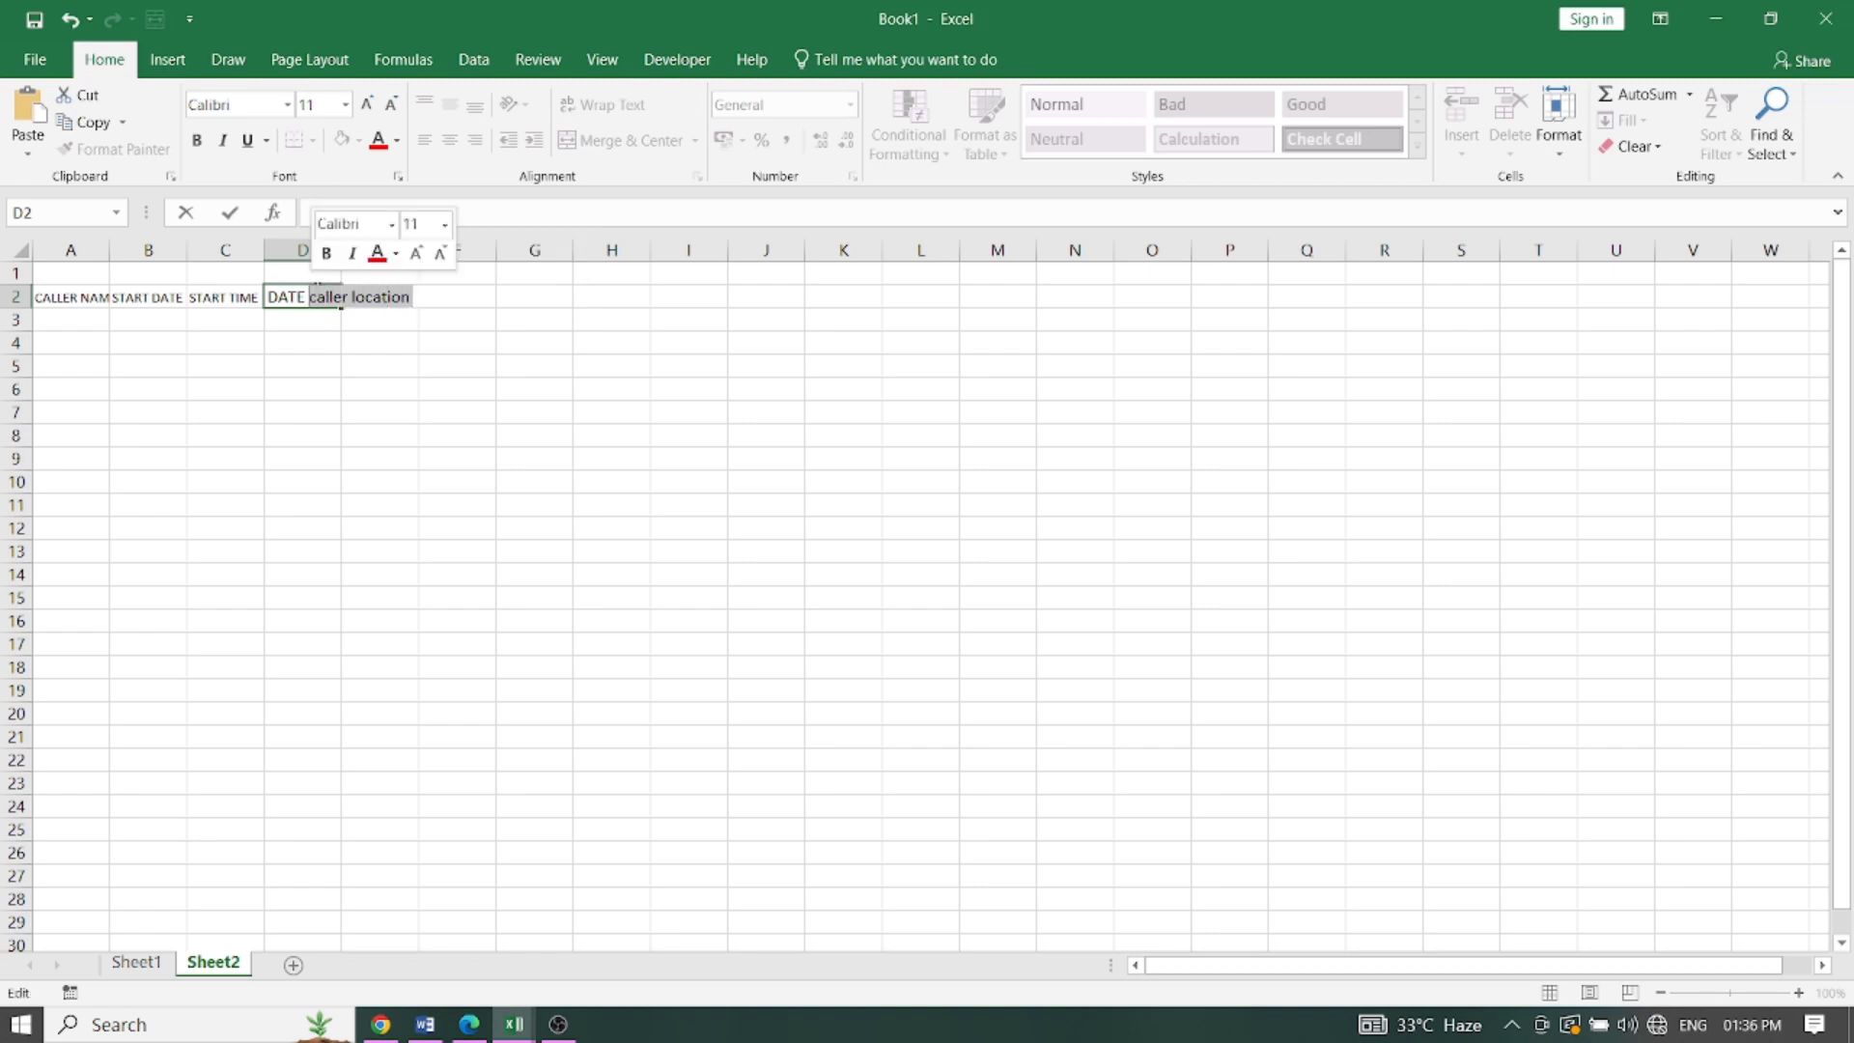
pyautogui.press('BackSpace')
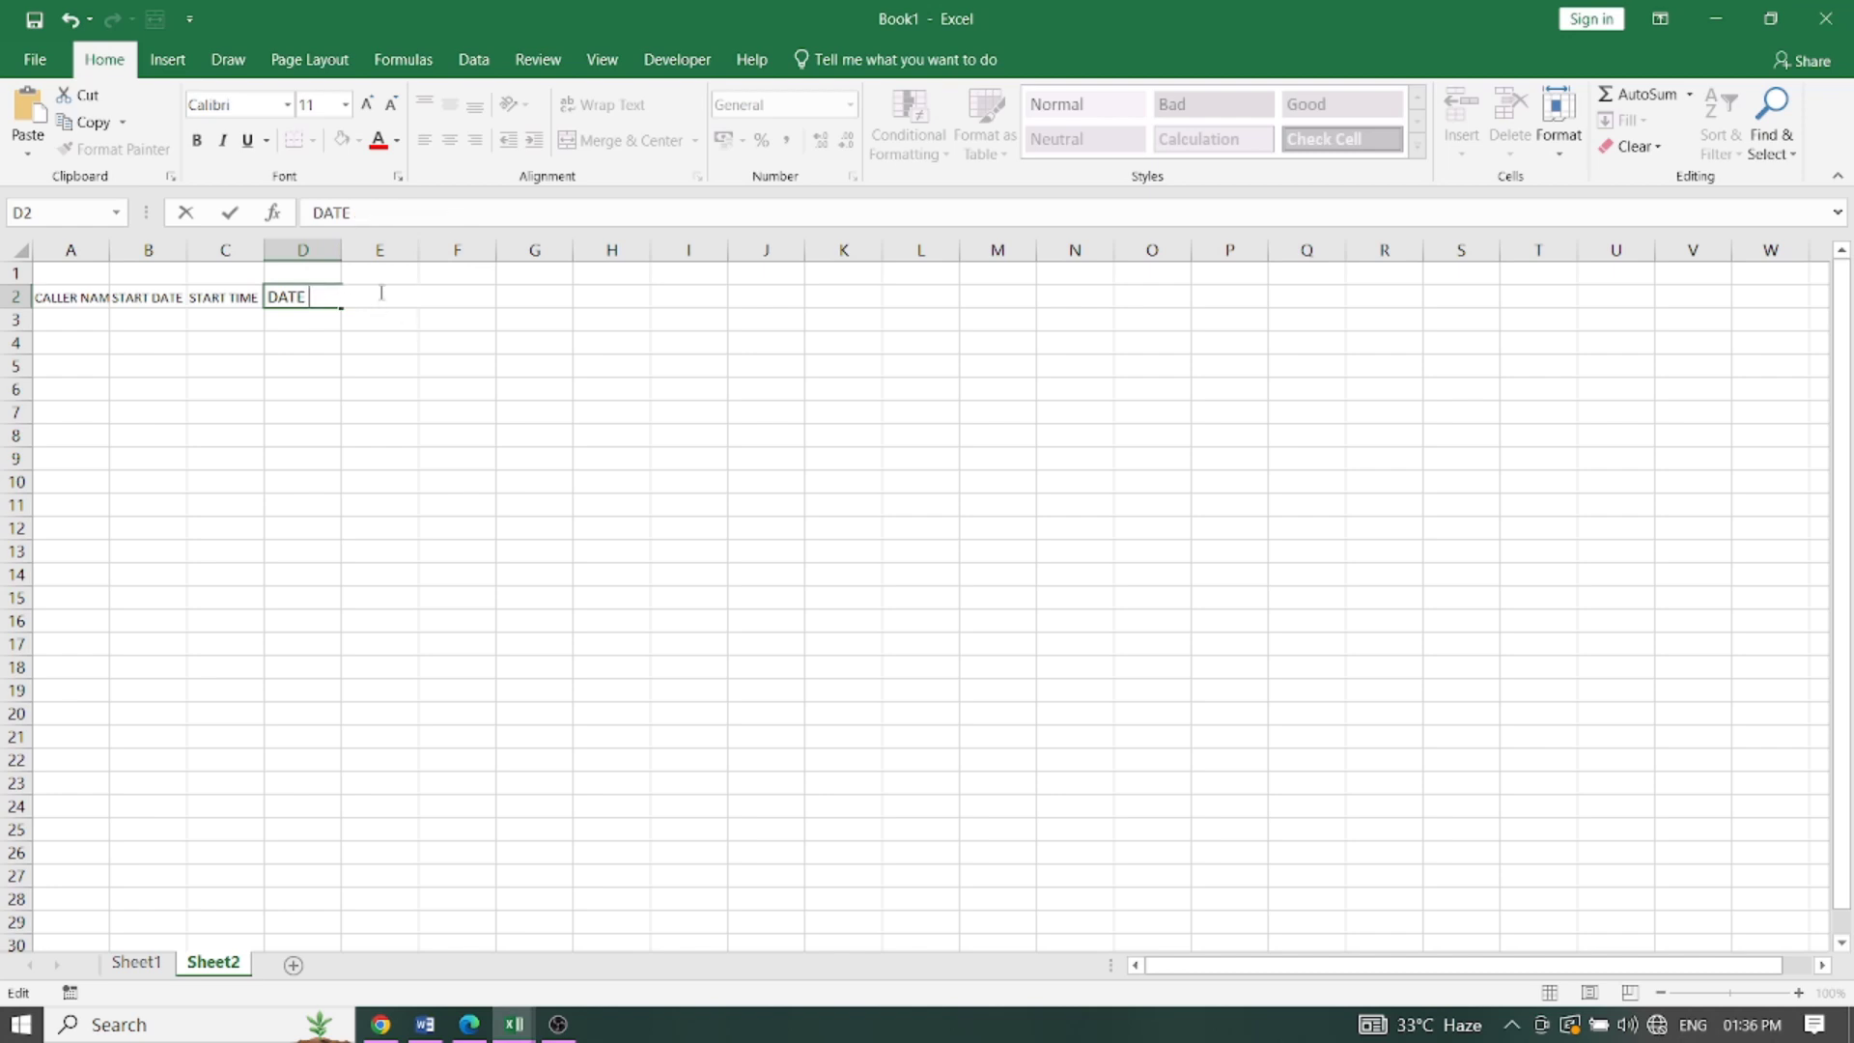
pyautogui.click(381, 364)
# Step: Paste 'caller location' into E2 and enter 'product/ service' in F2
pyautogui.click(365, 305)
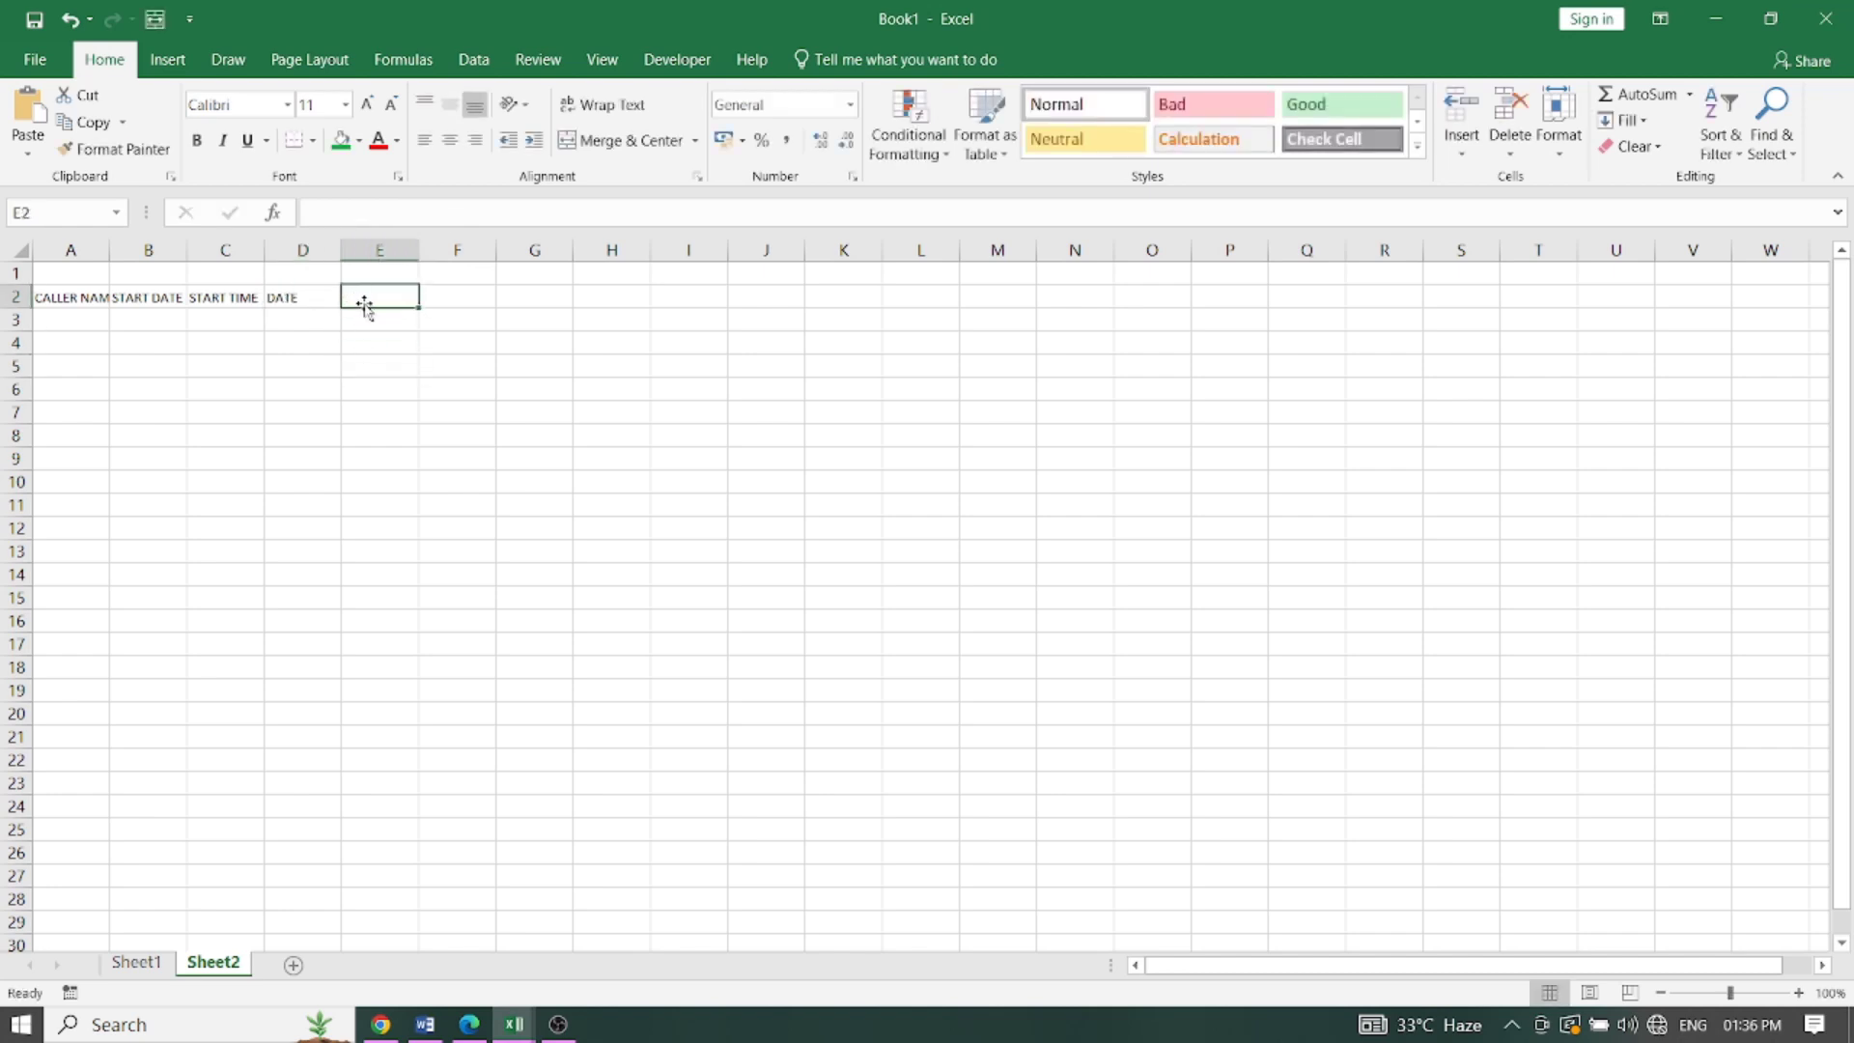
pyautogui.hotkey('ctrl', 'v')
pyautogui.click(481, 293)
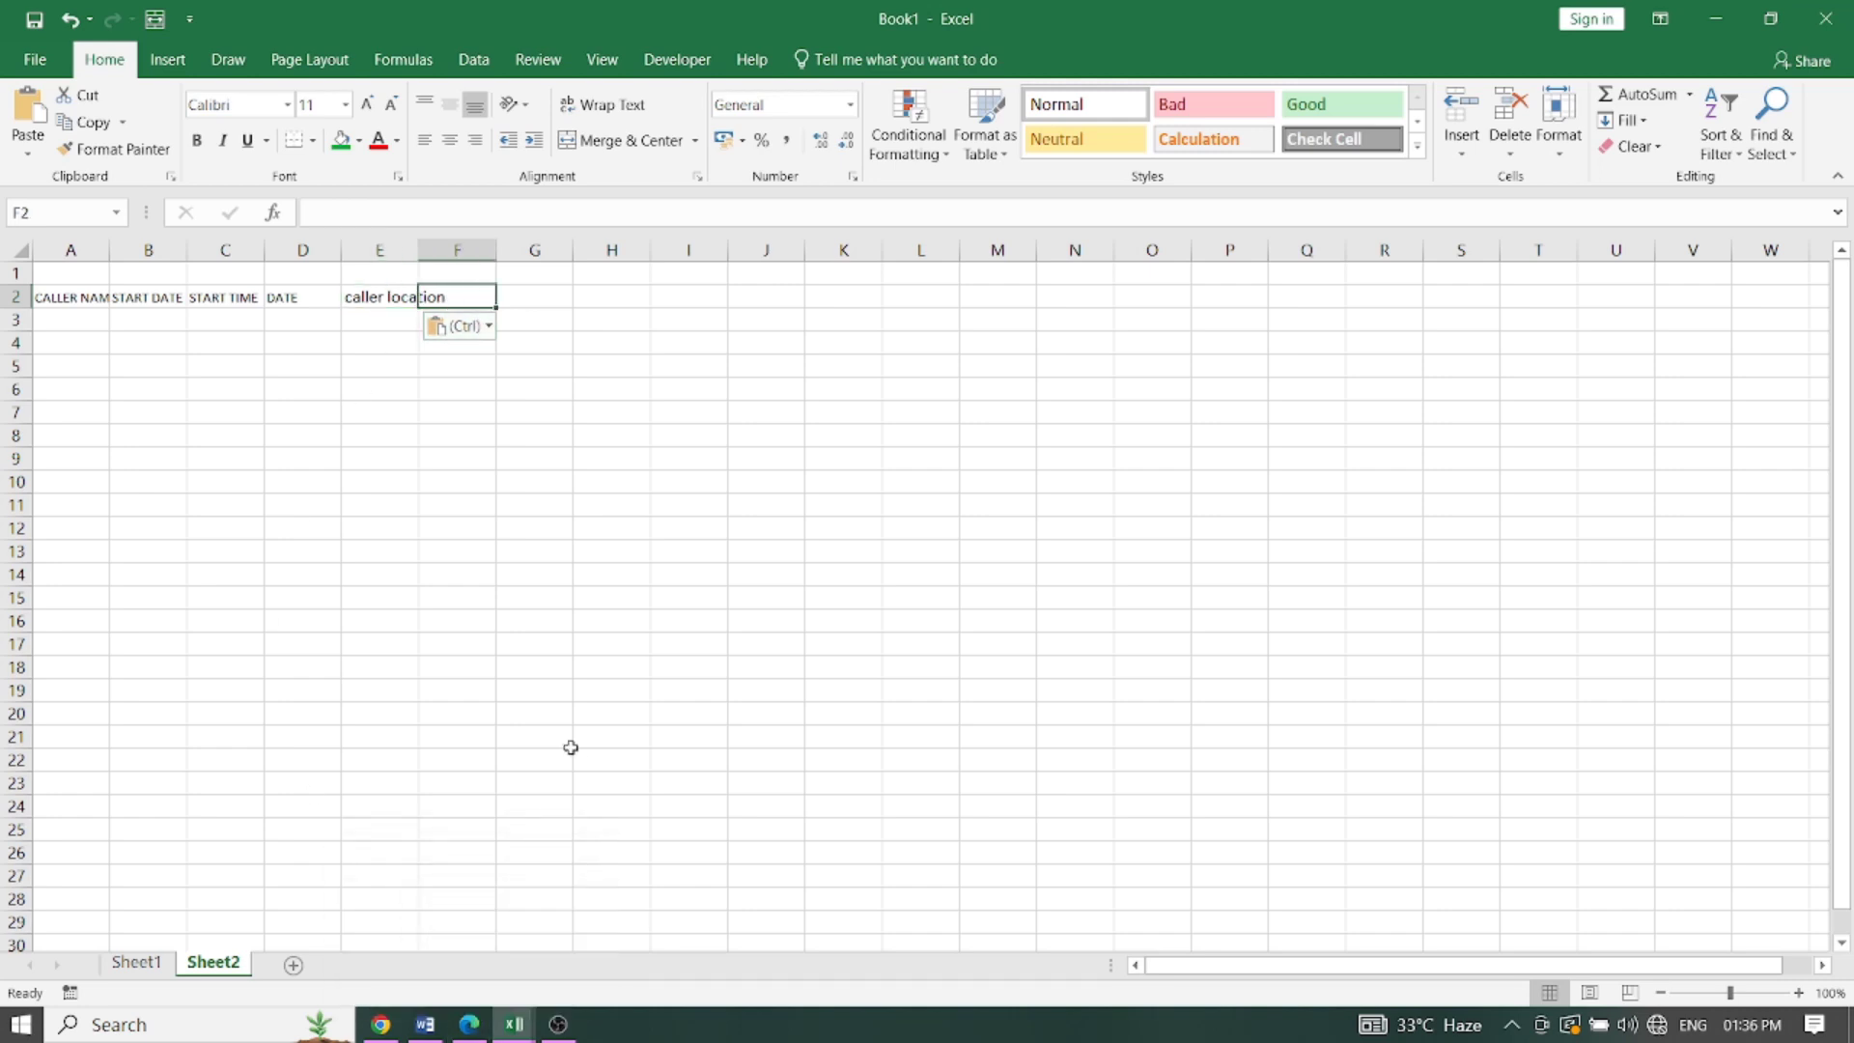
pyautogui.write('product/ s')
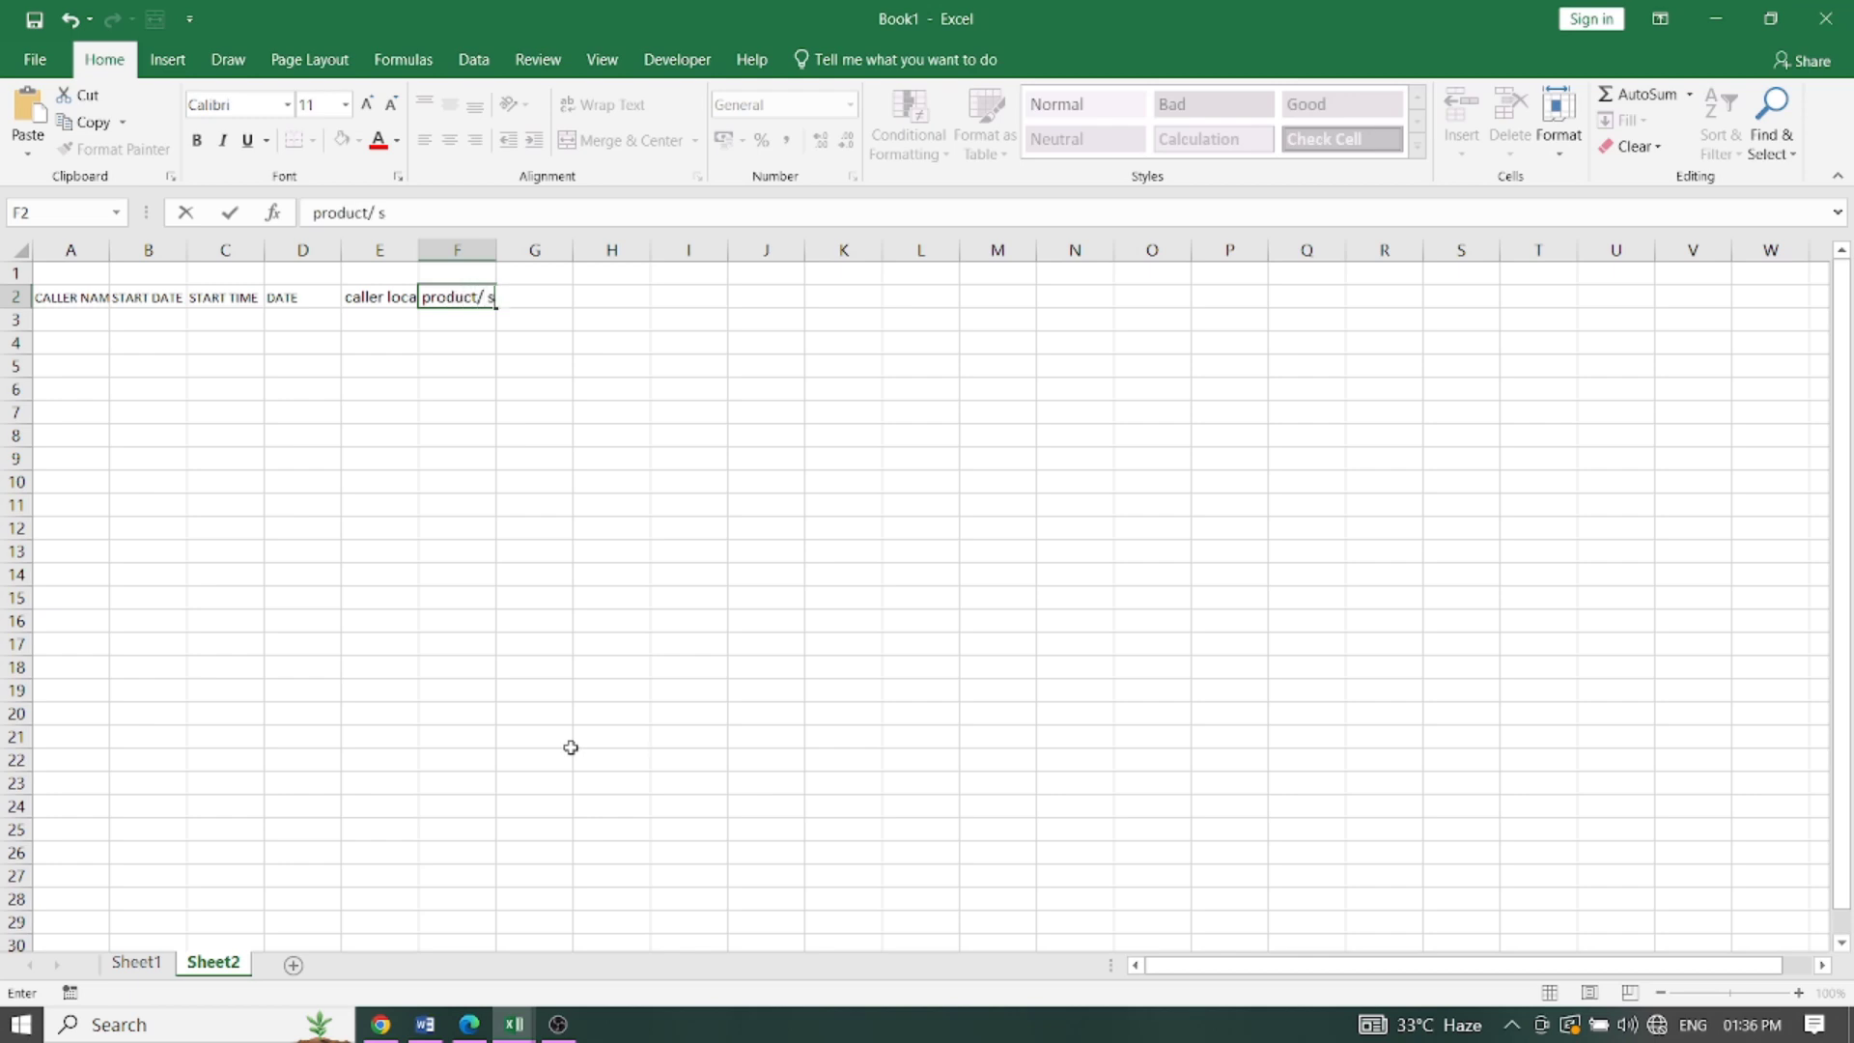
pyautogui.write('ervice')
pyautogui.click(483, 387)
pyautogui.click(550, 304)
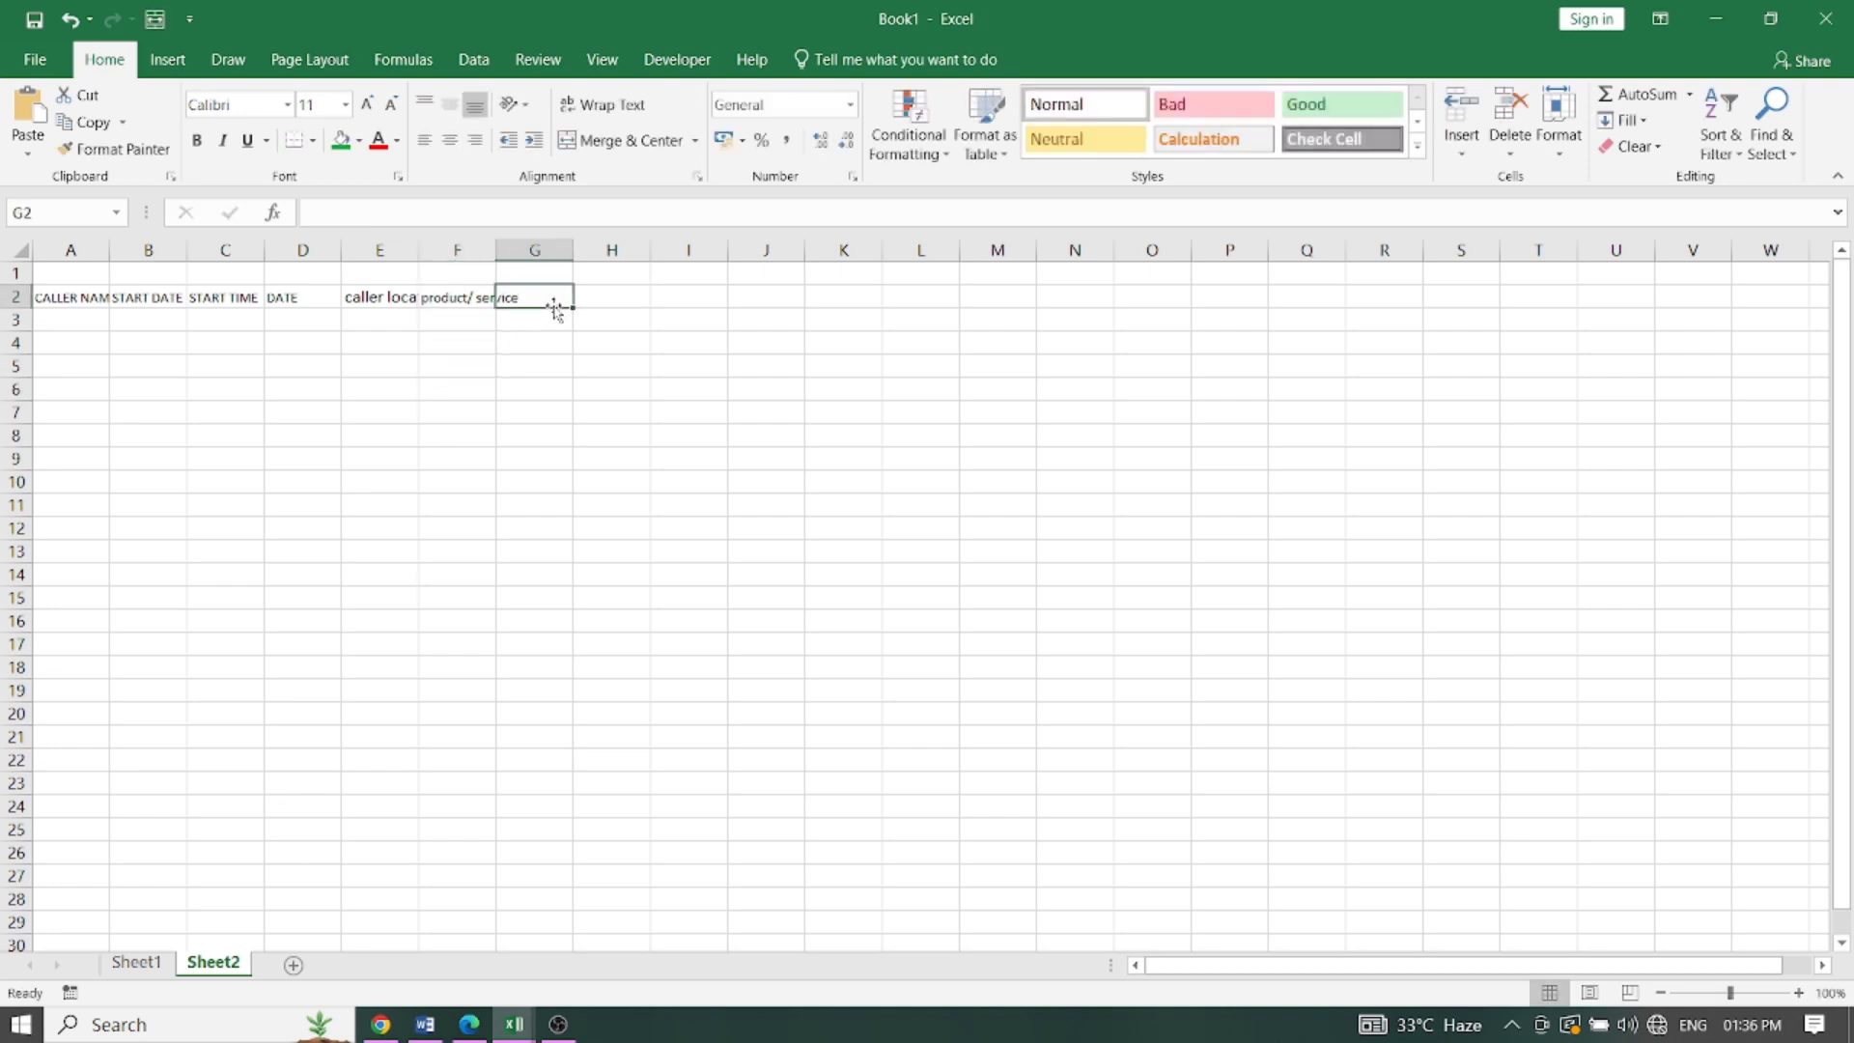
pyautogui.click(496, 1026)
pyautogui.moveTo(514, 1024)
pyautogui.click(447, 947)
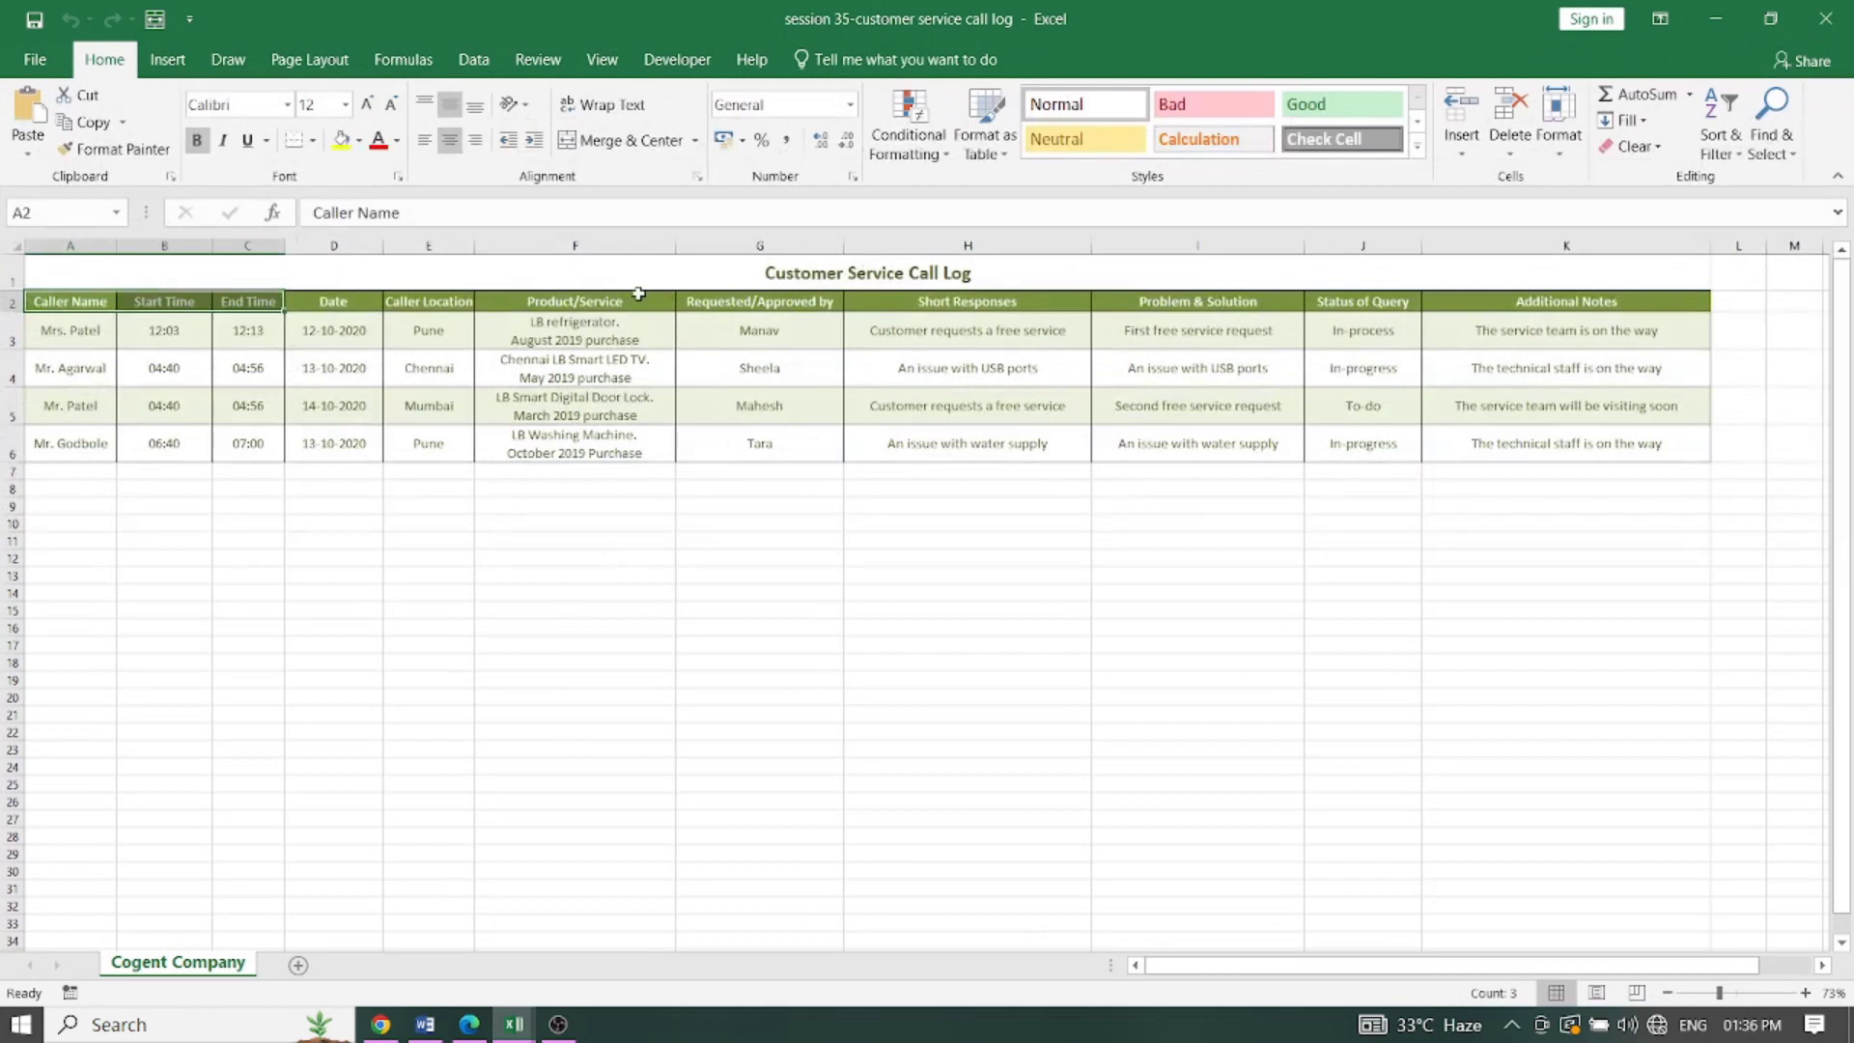
# Step: Add headers 'requ /approval' in G2 and 'start response' in H2
pyautogui.click(1716, 13)
pyautogui.write('r')
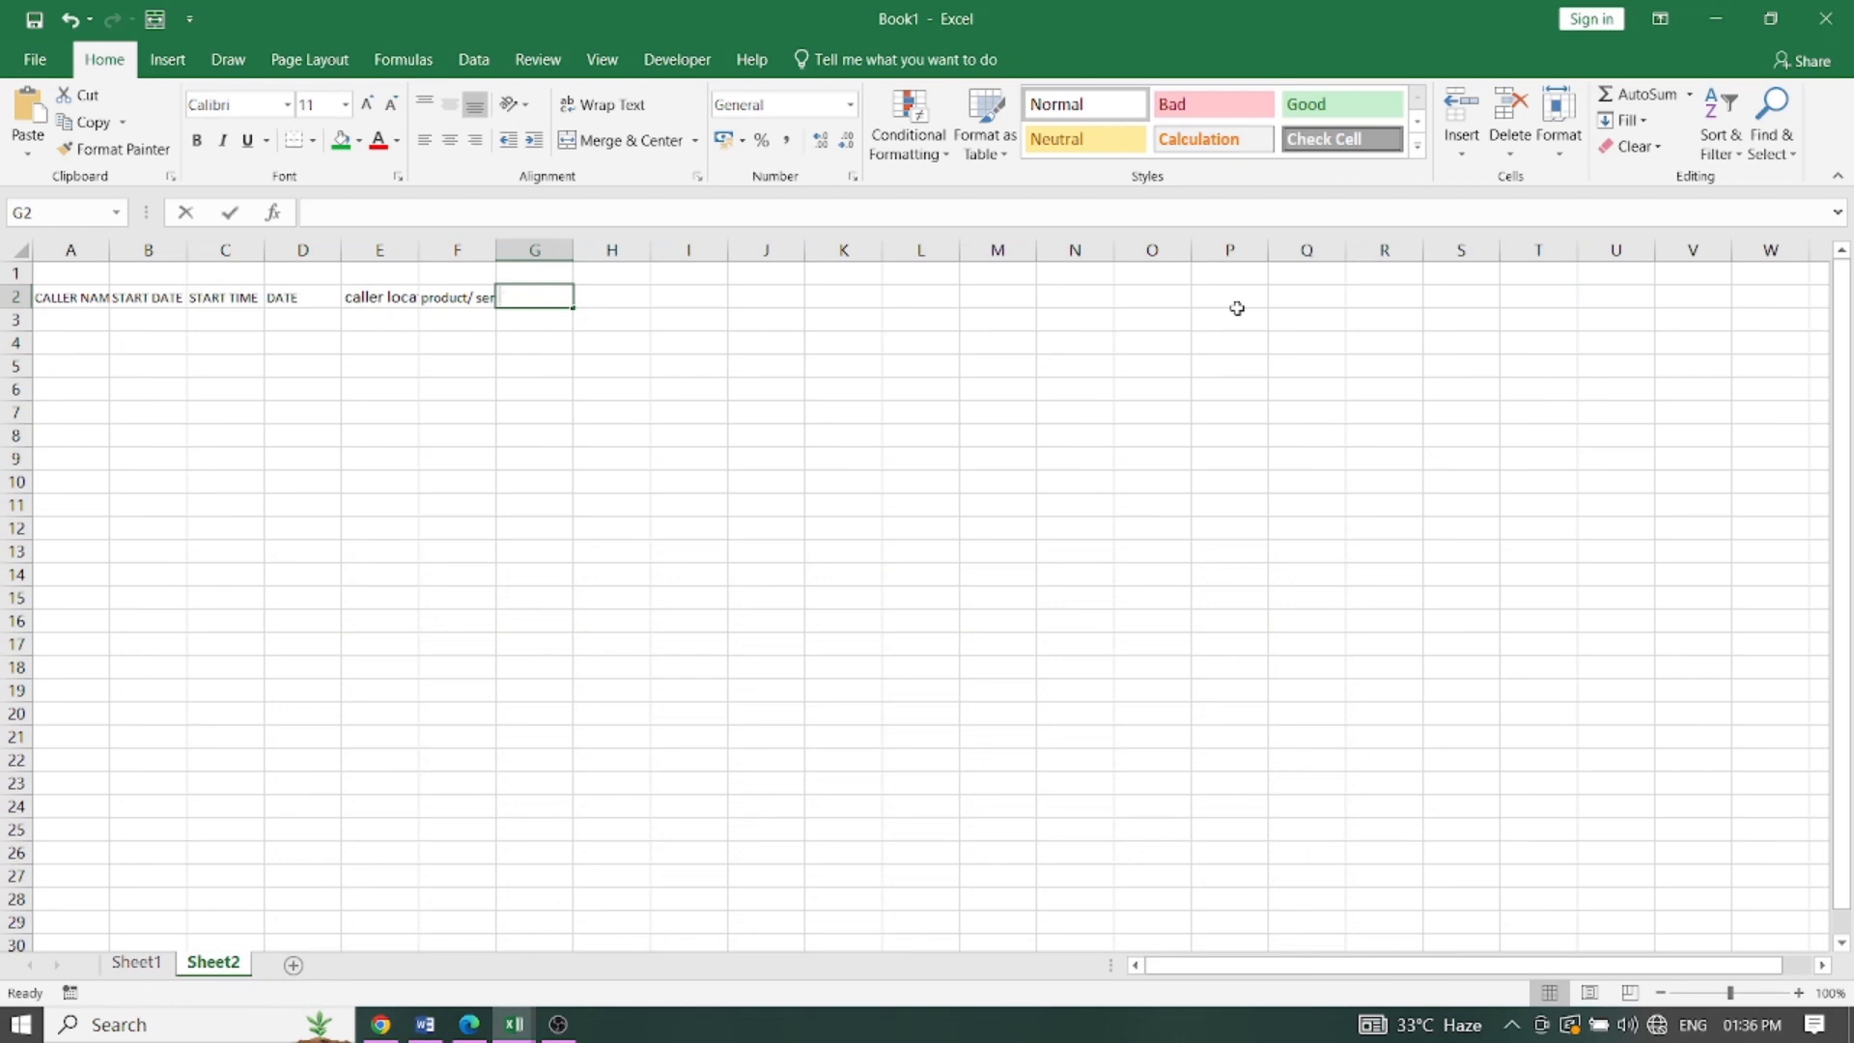
pyautogui.write('equ')
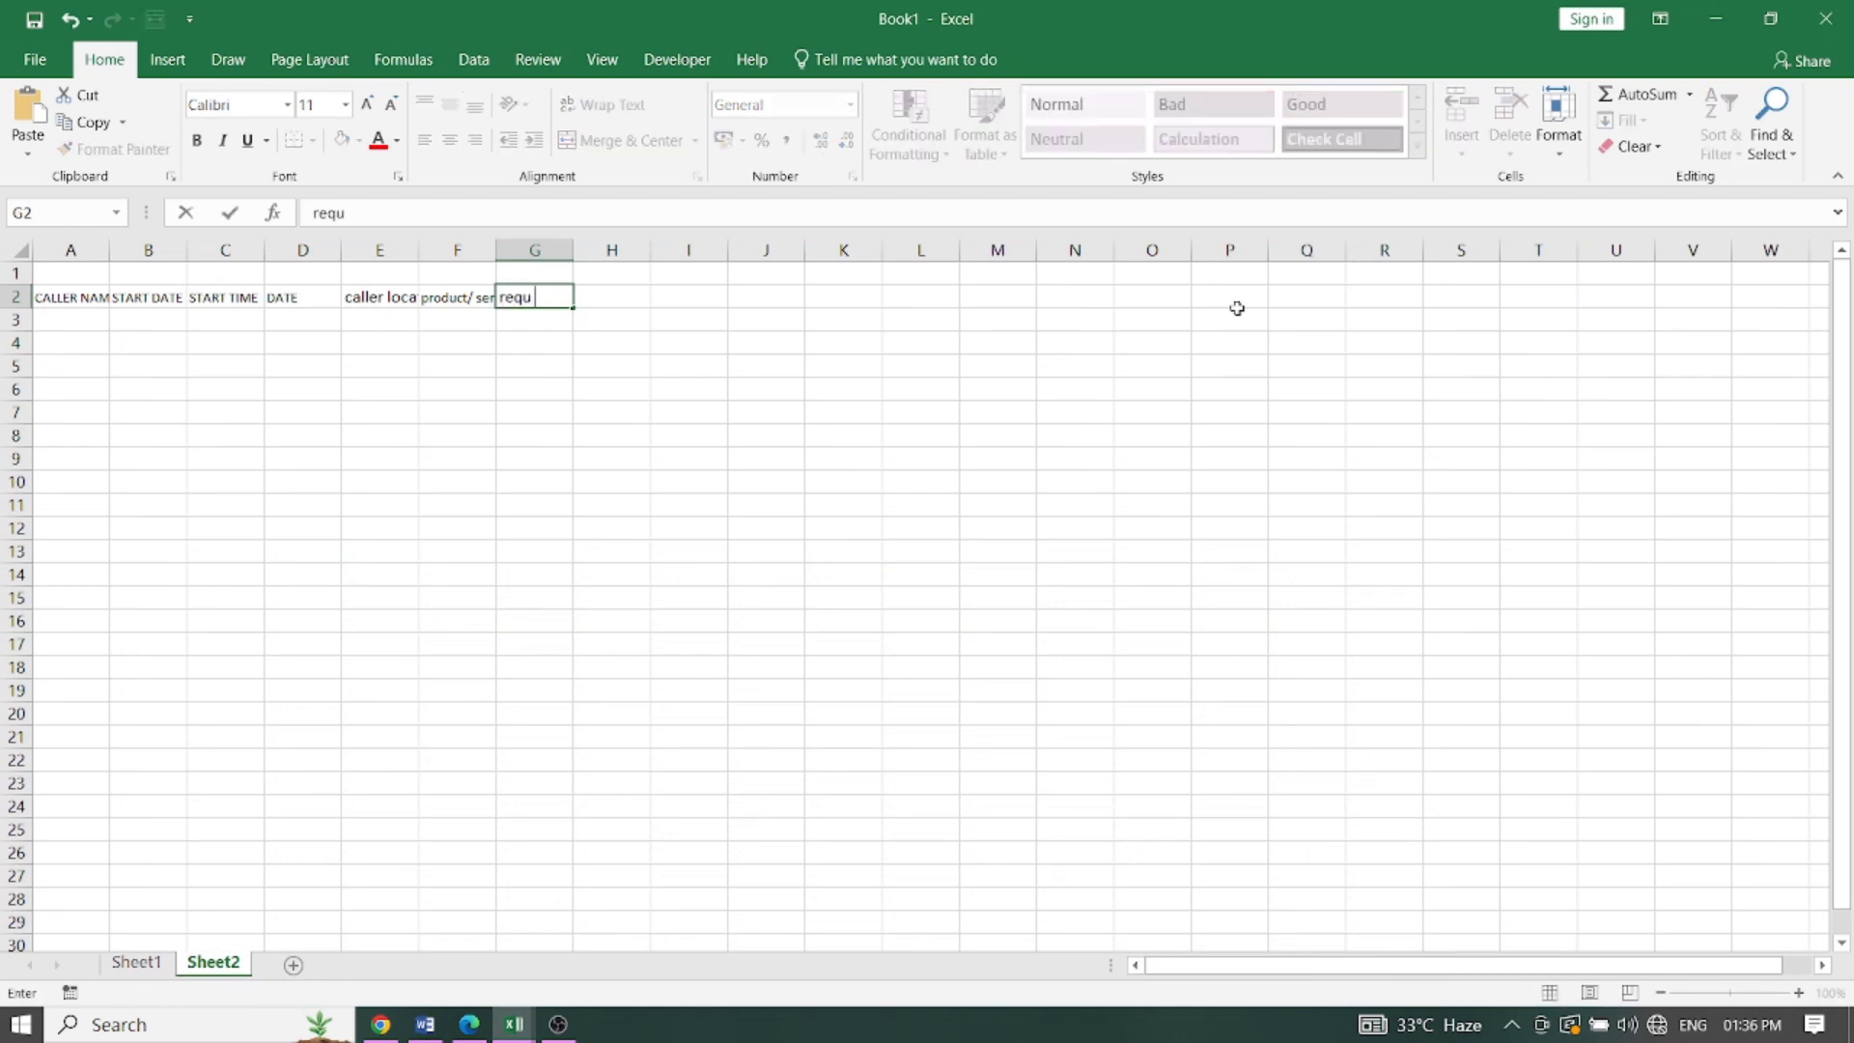
pyautogui.write(' /ap')
pyautogui.write('proval')
pyautogui.click(632, 386)
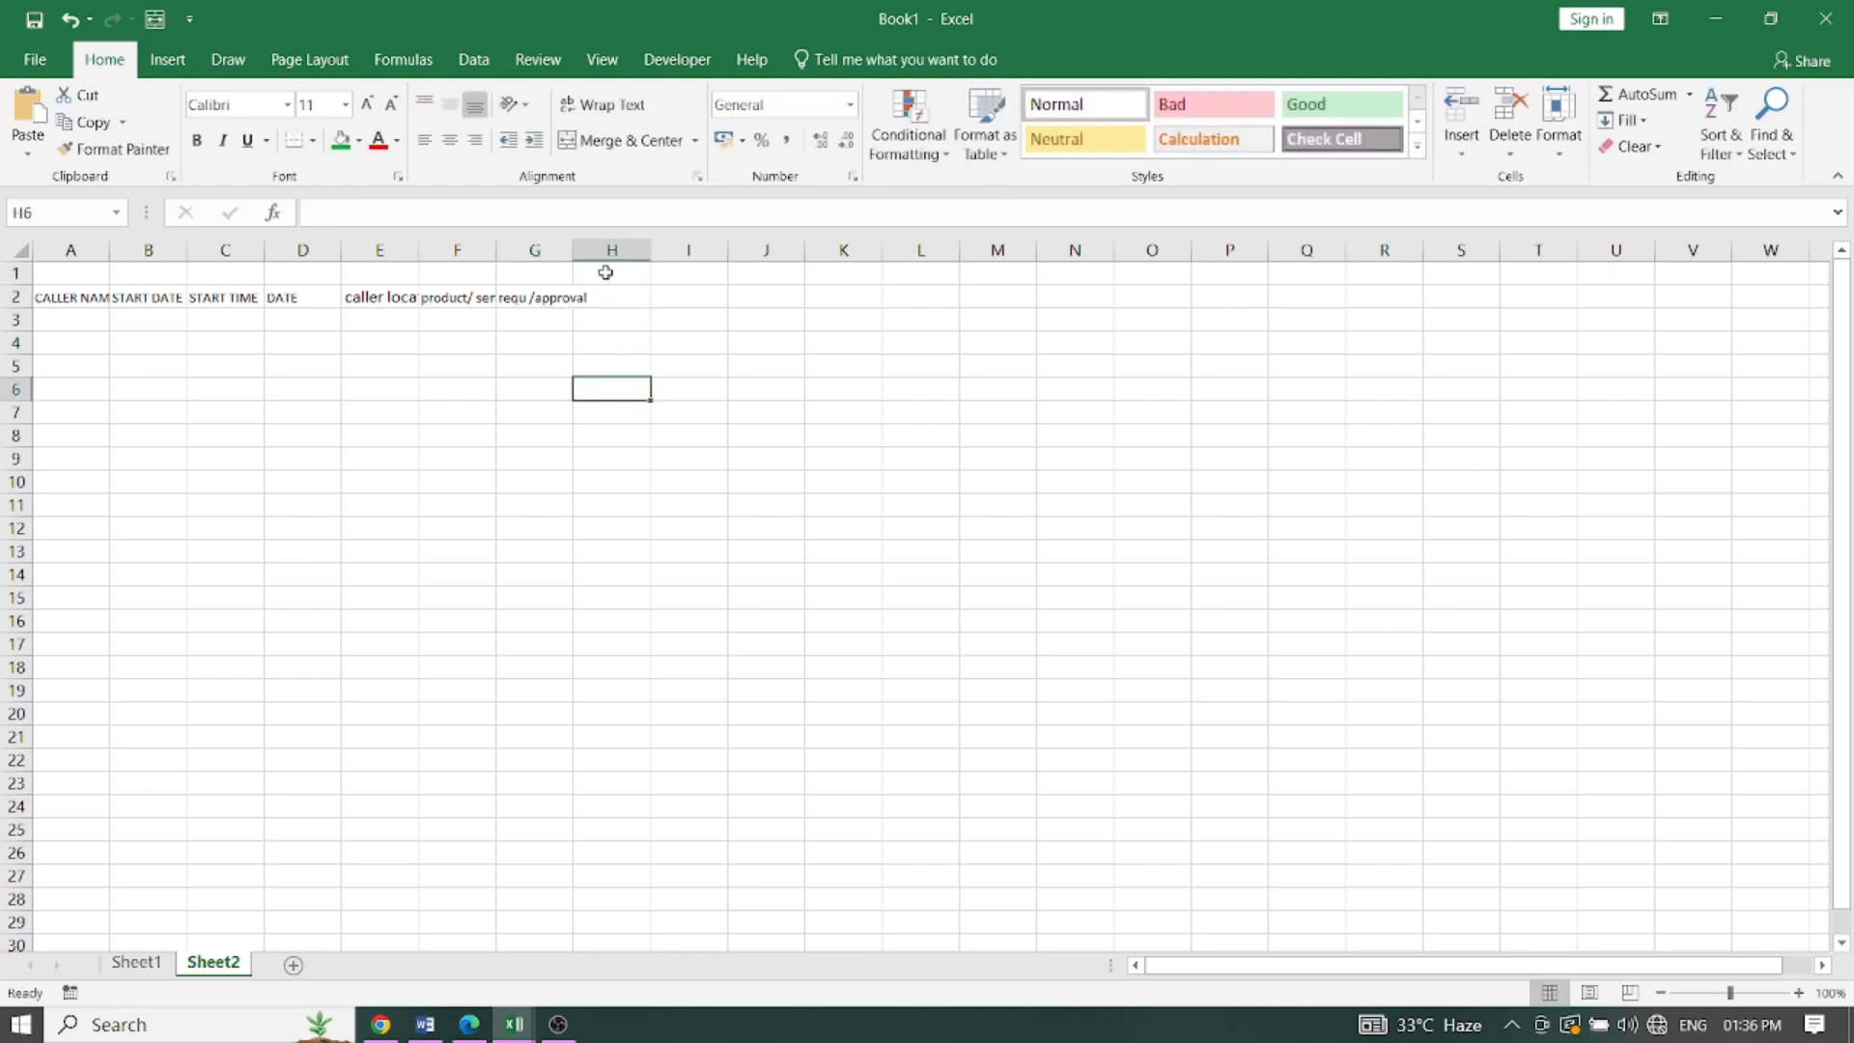
pyautogui.click(604, 291)
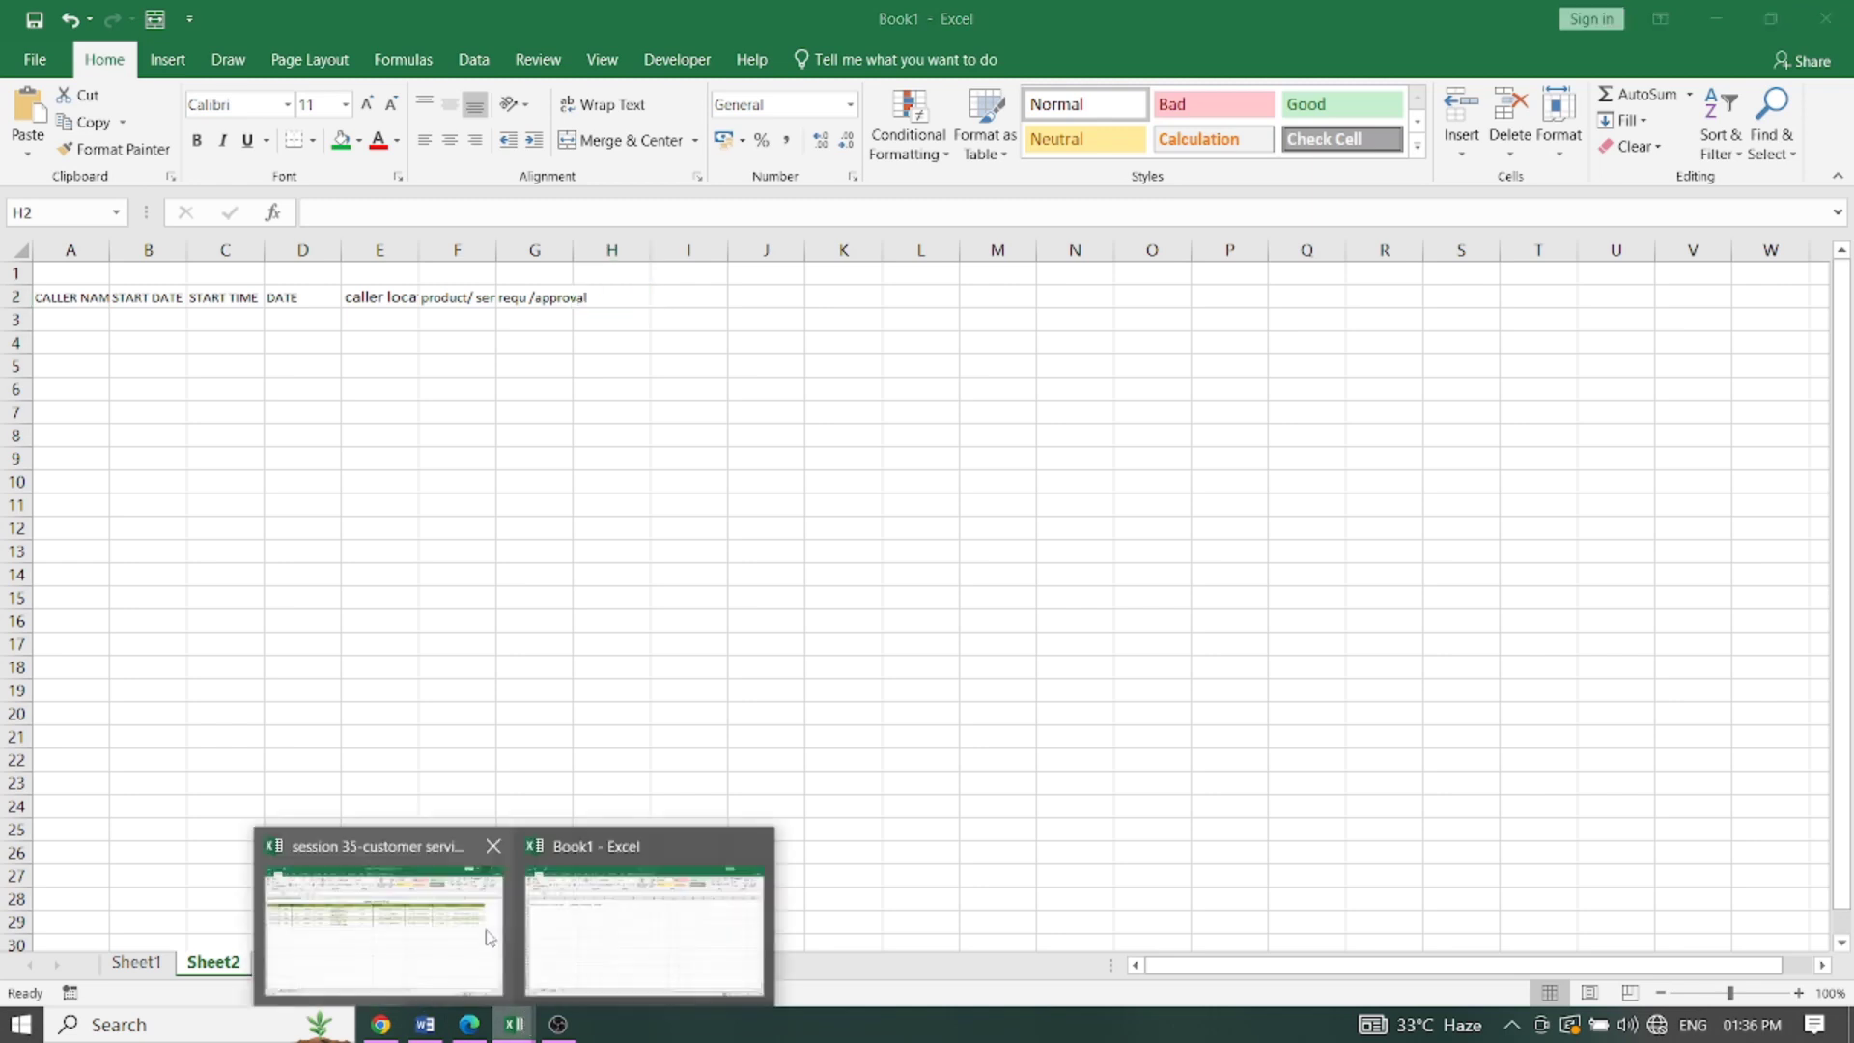
pyautogui.click(511, 903)
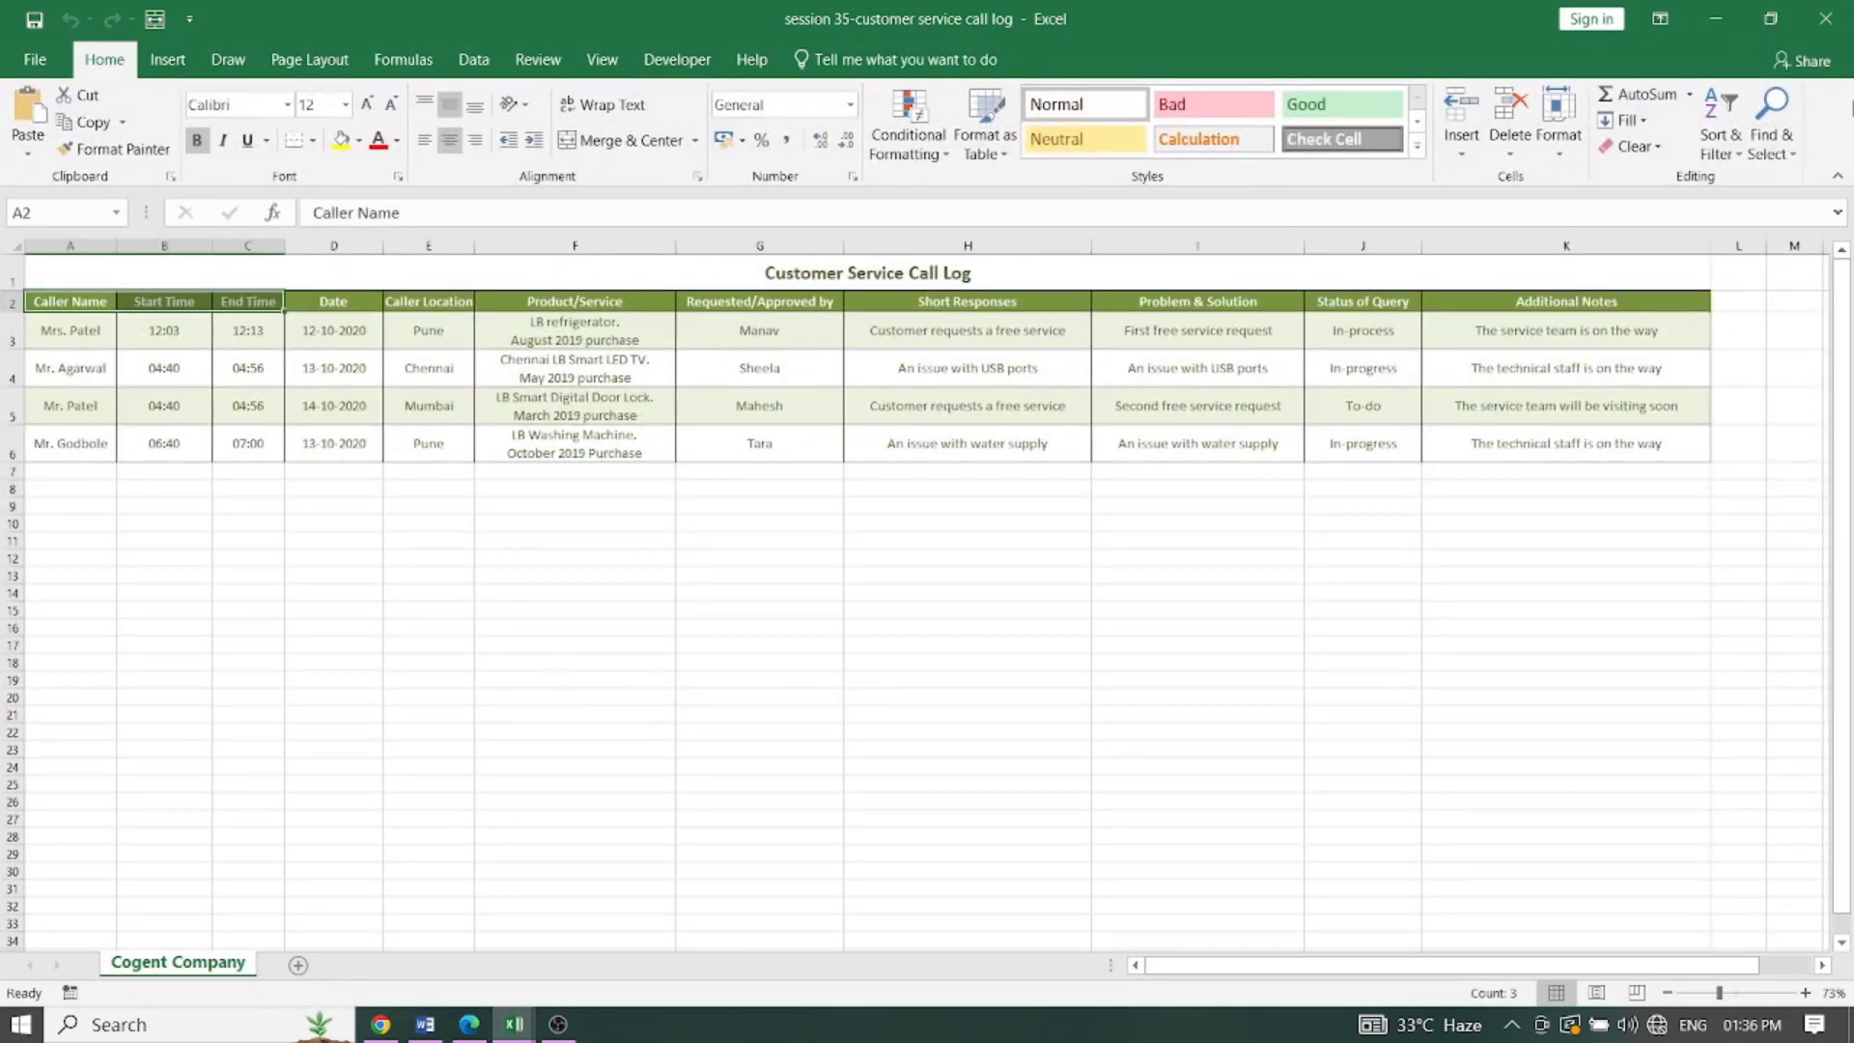
pyautogui.click(1718, 35)
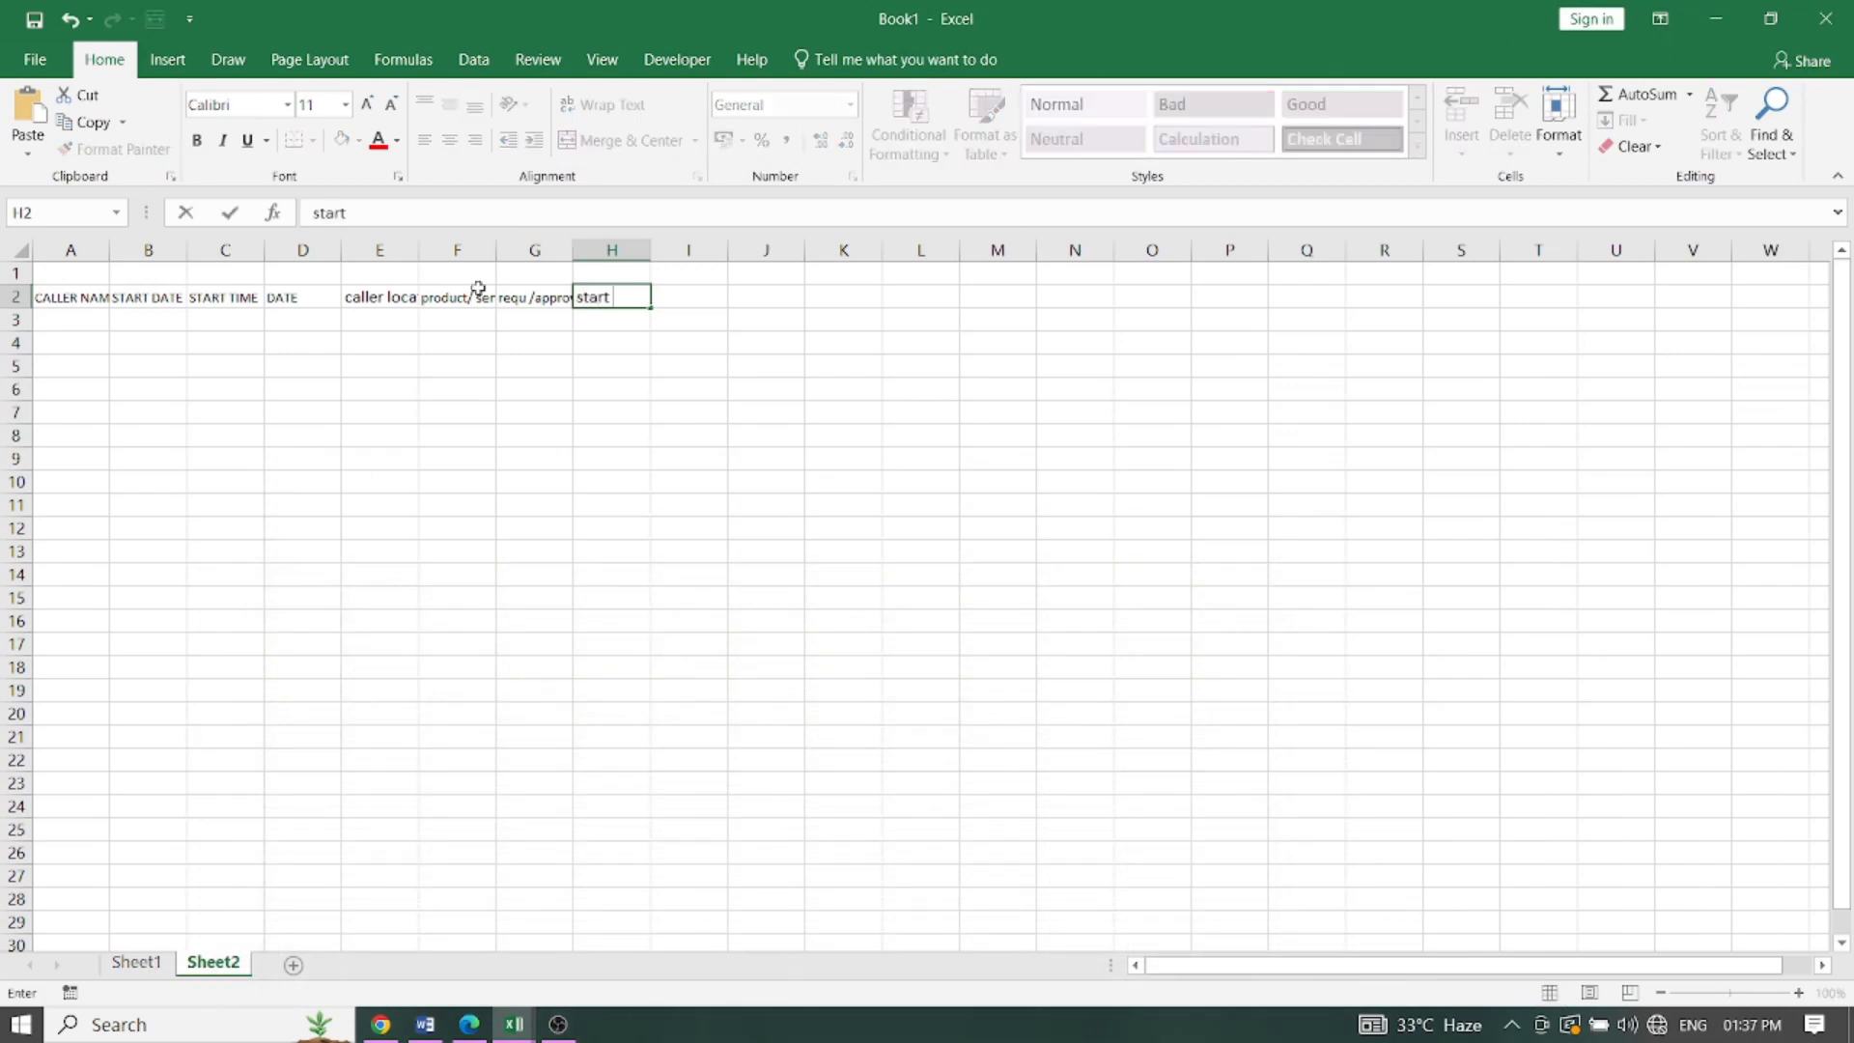
pyautogui.write('respon')
pyautogui.press('BackSpace')
pyautogui.write('se')
pyautogui.press('Tab')
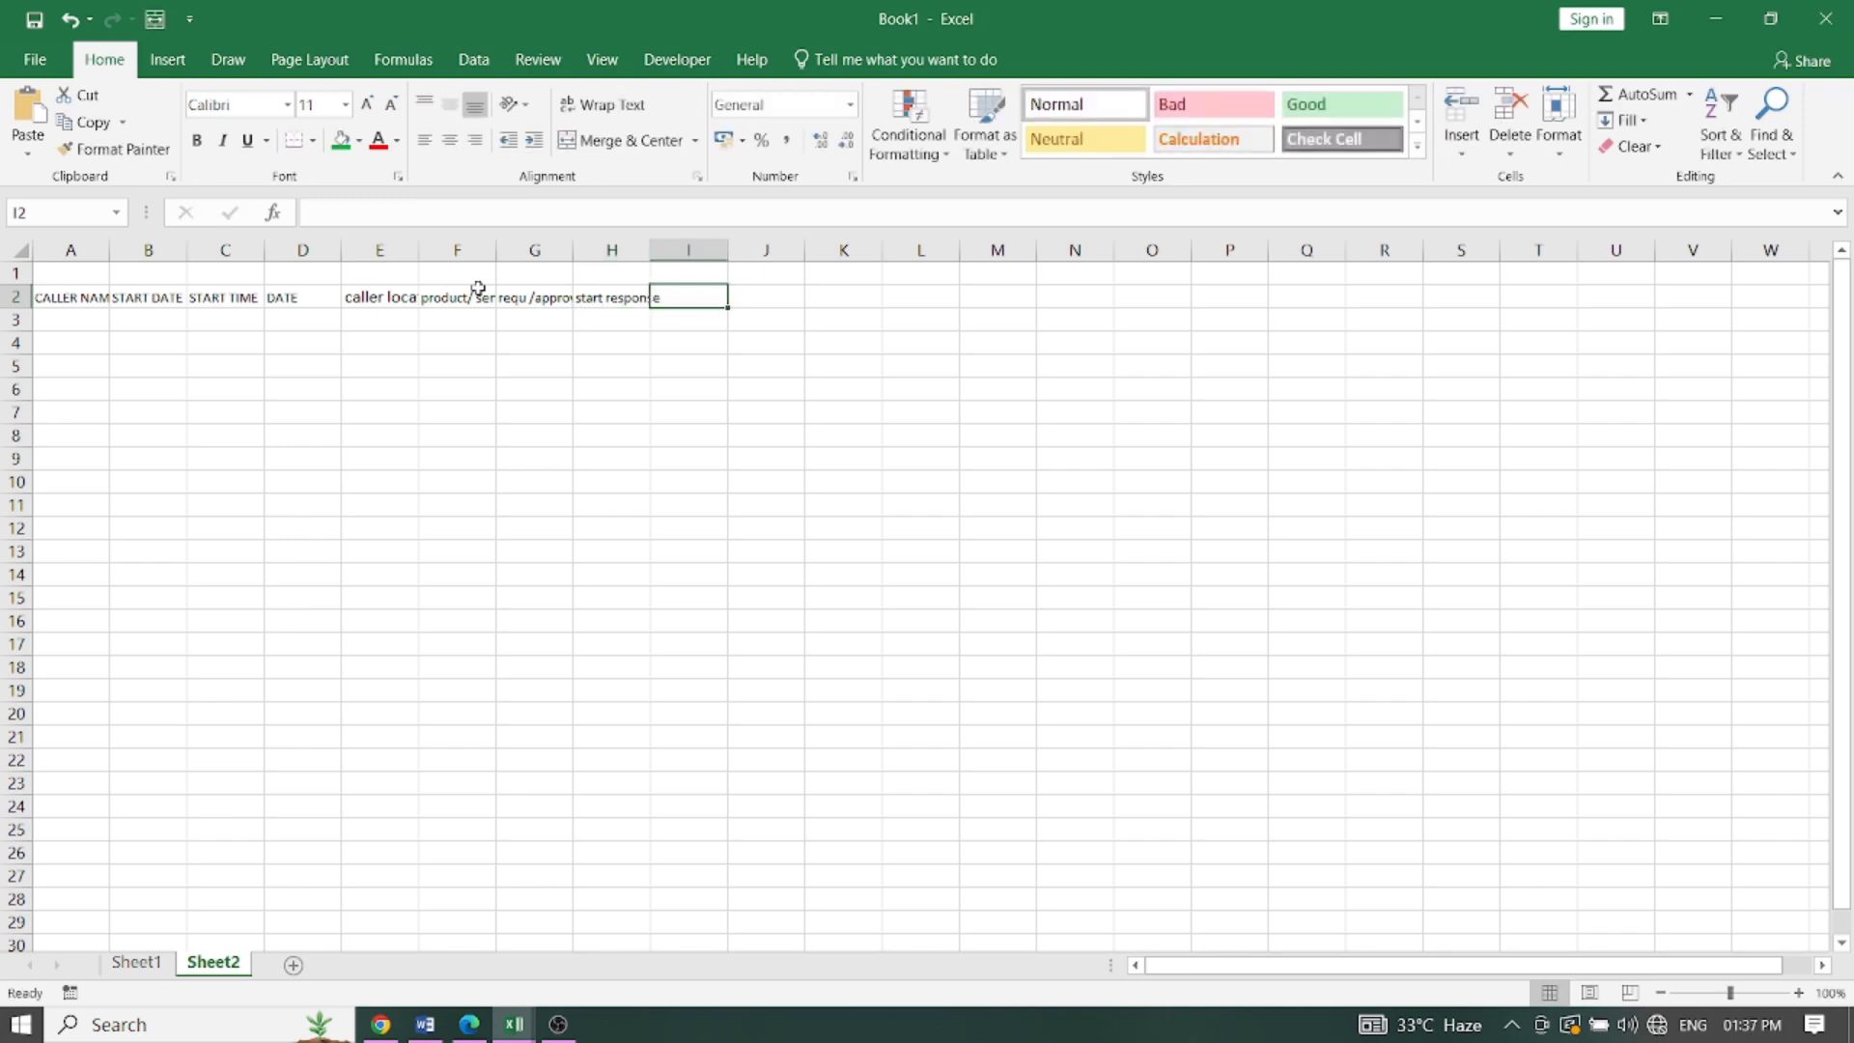
# Step: Add 'problrm /solution' in I2, 'status of quary' in J2 and 'addition notes' in K2
pyautogui.write('problr')
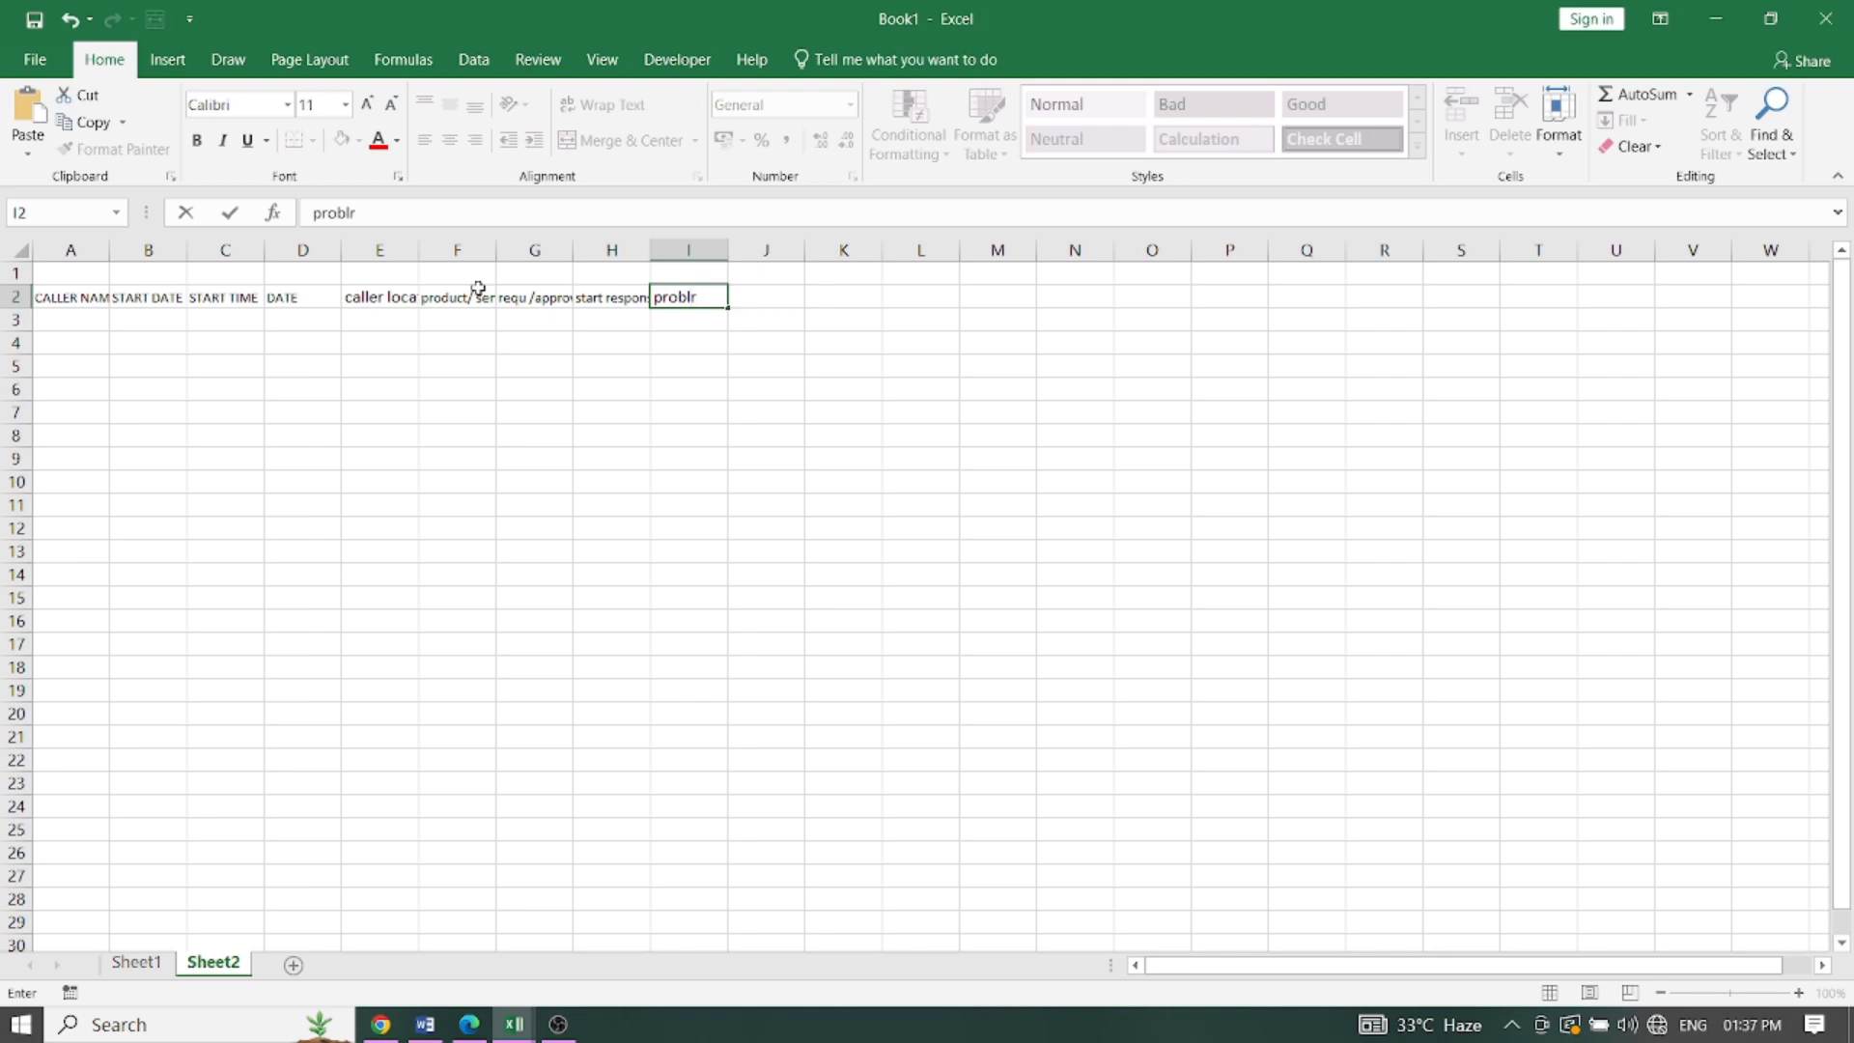
pyautogui.write('m /s')
pyautogui.write('olut')
pyautogui.write('io')
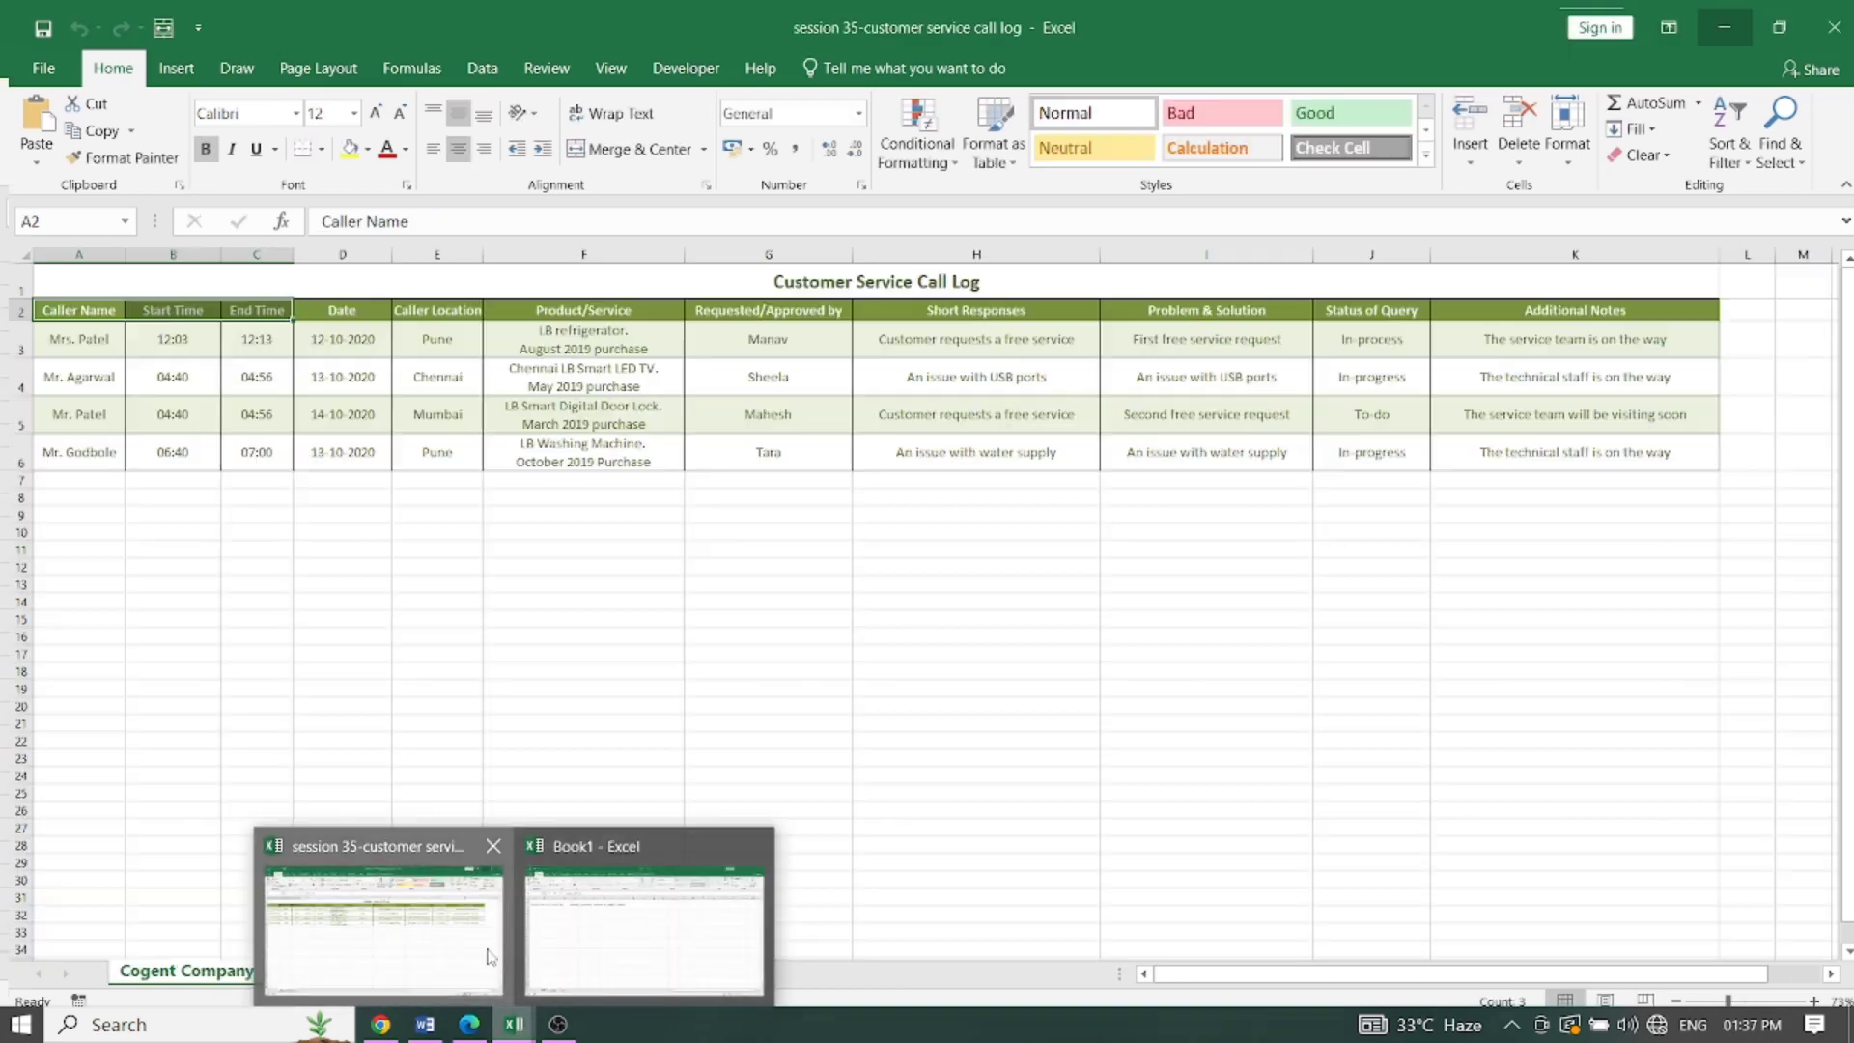
pyautogui.click(623, 871)
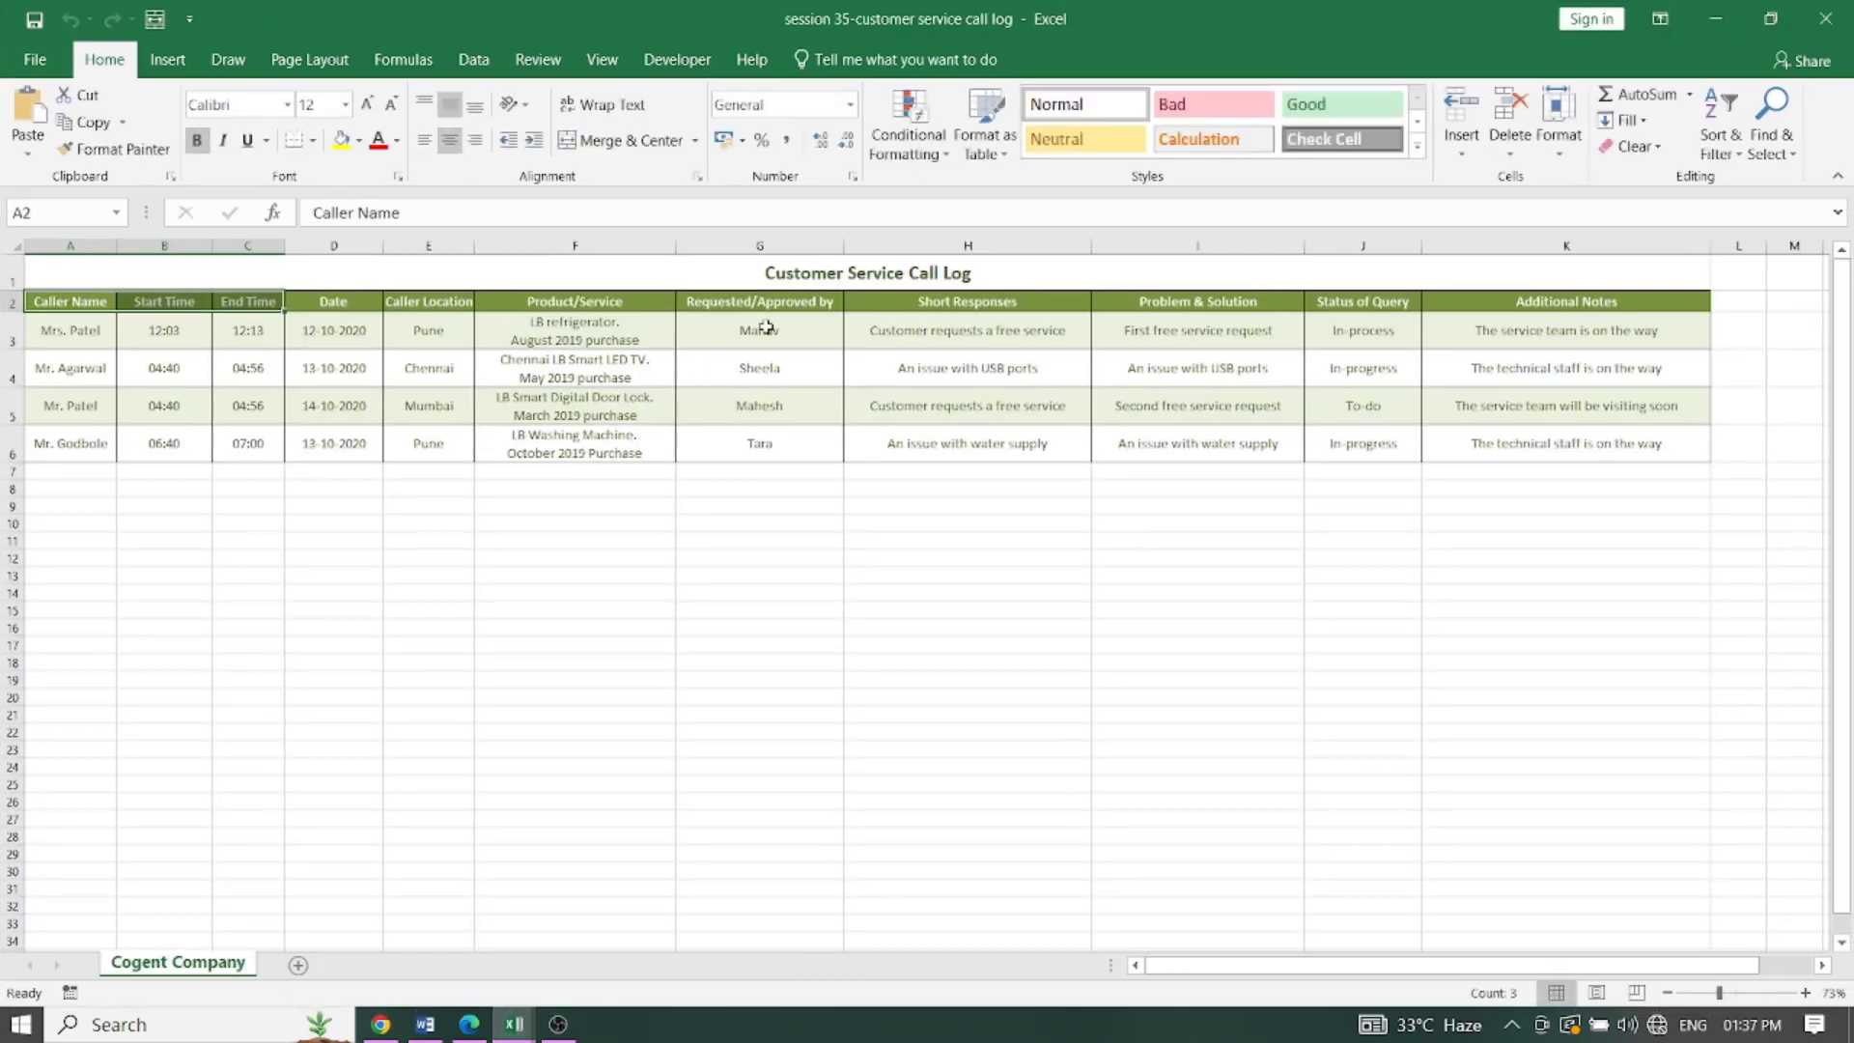
pyautogui.click(1716, 22)
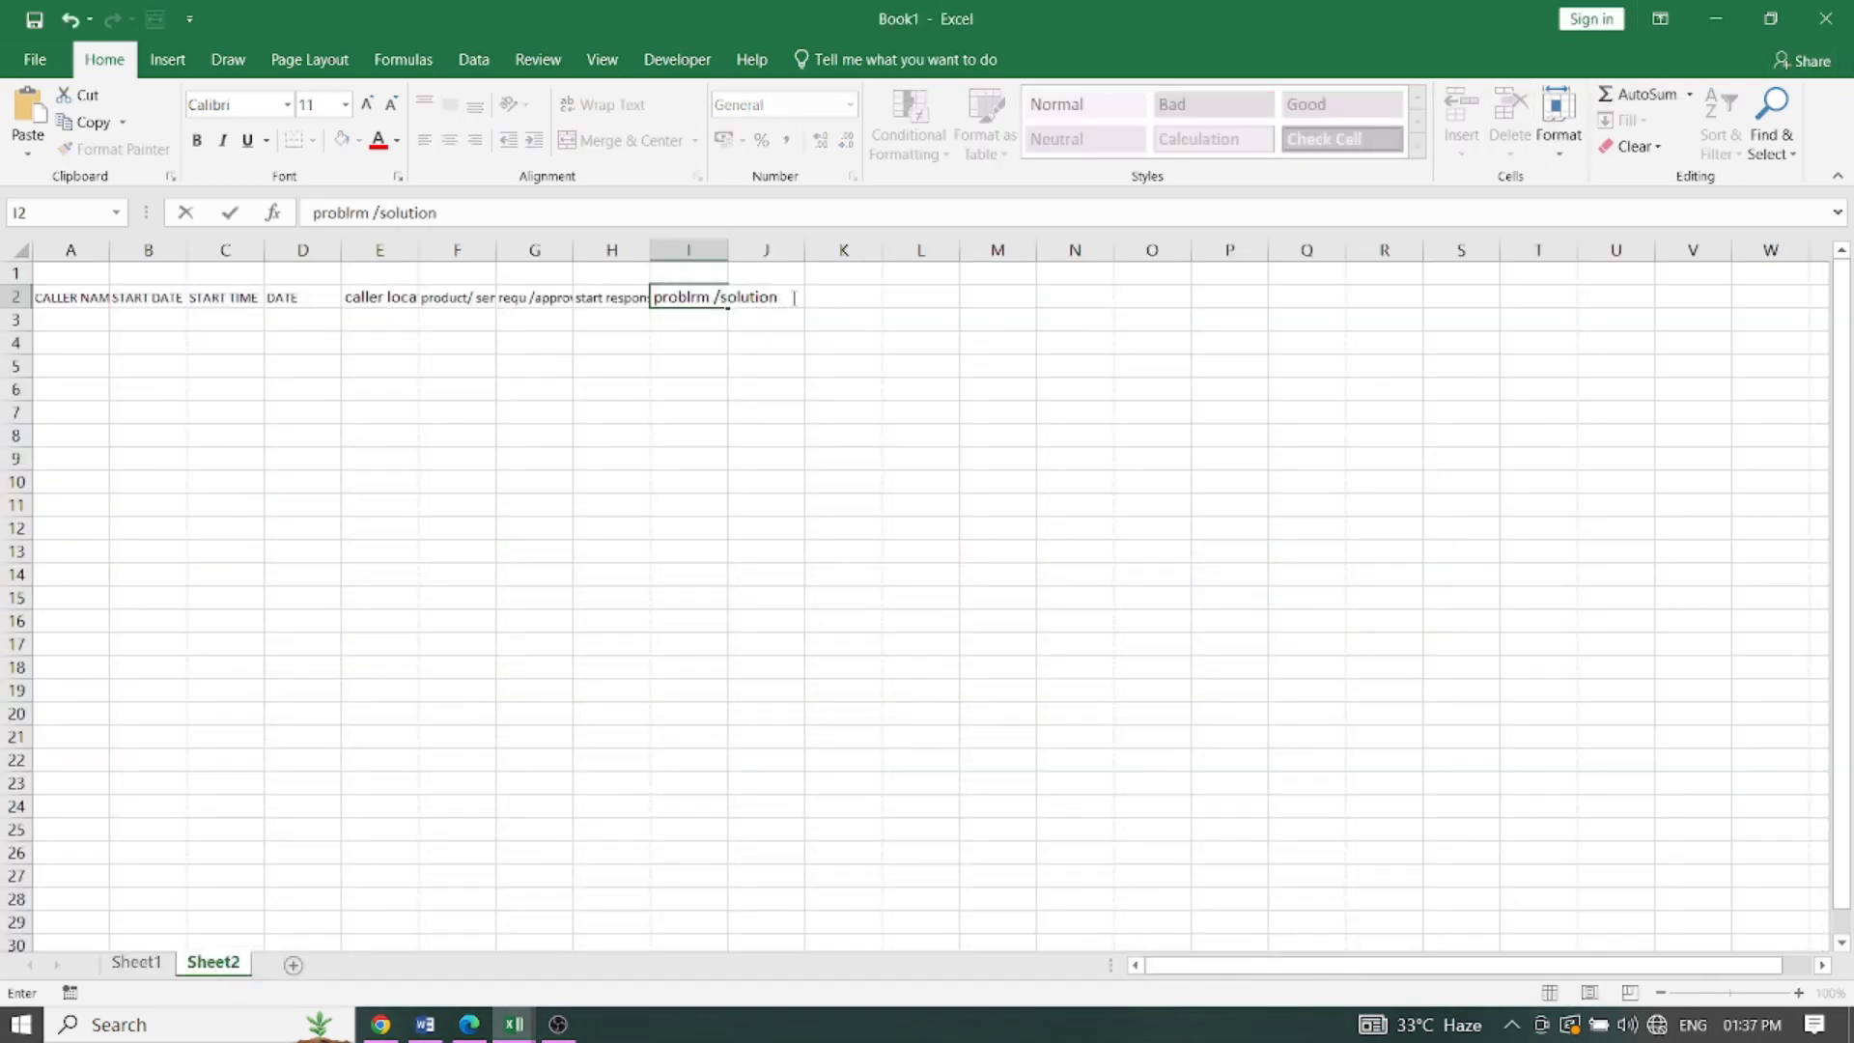
pyautogui.click(778, 360)
pyautogui.click(768, 297)
pyautogui.write('s')
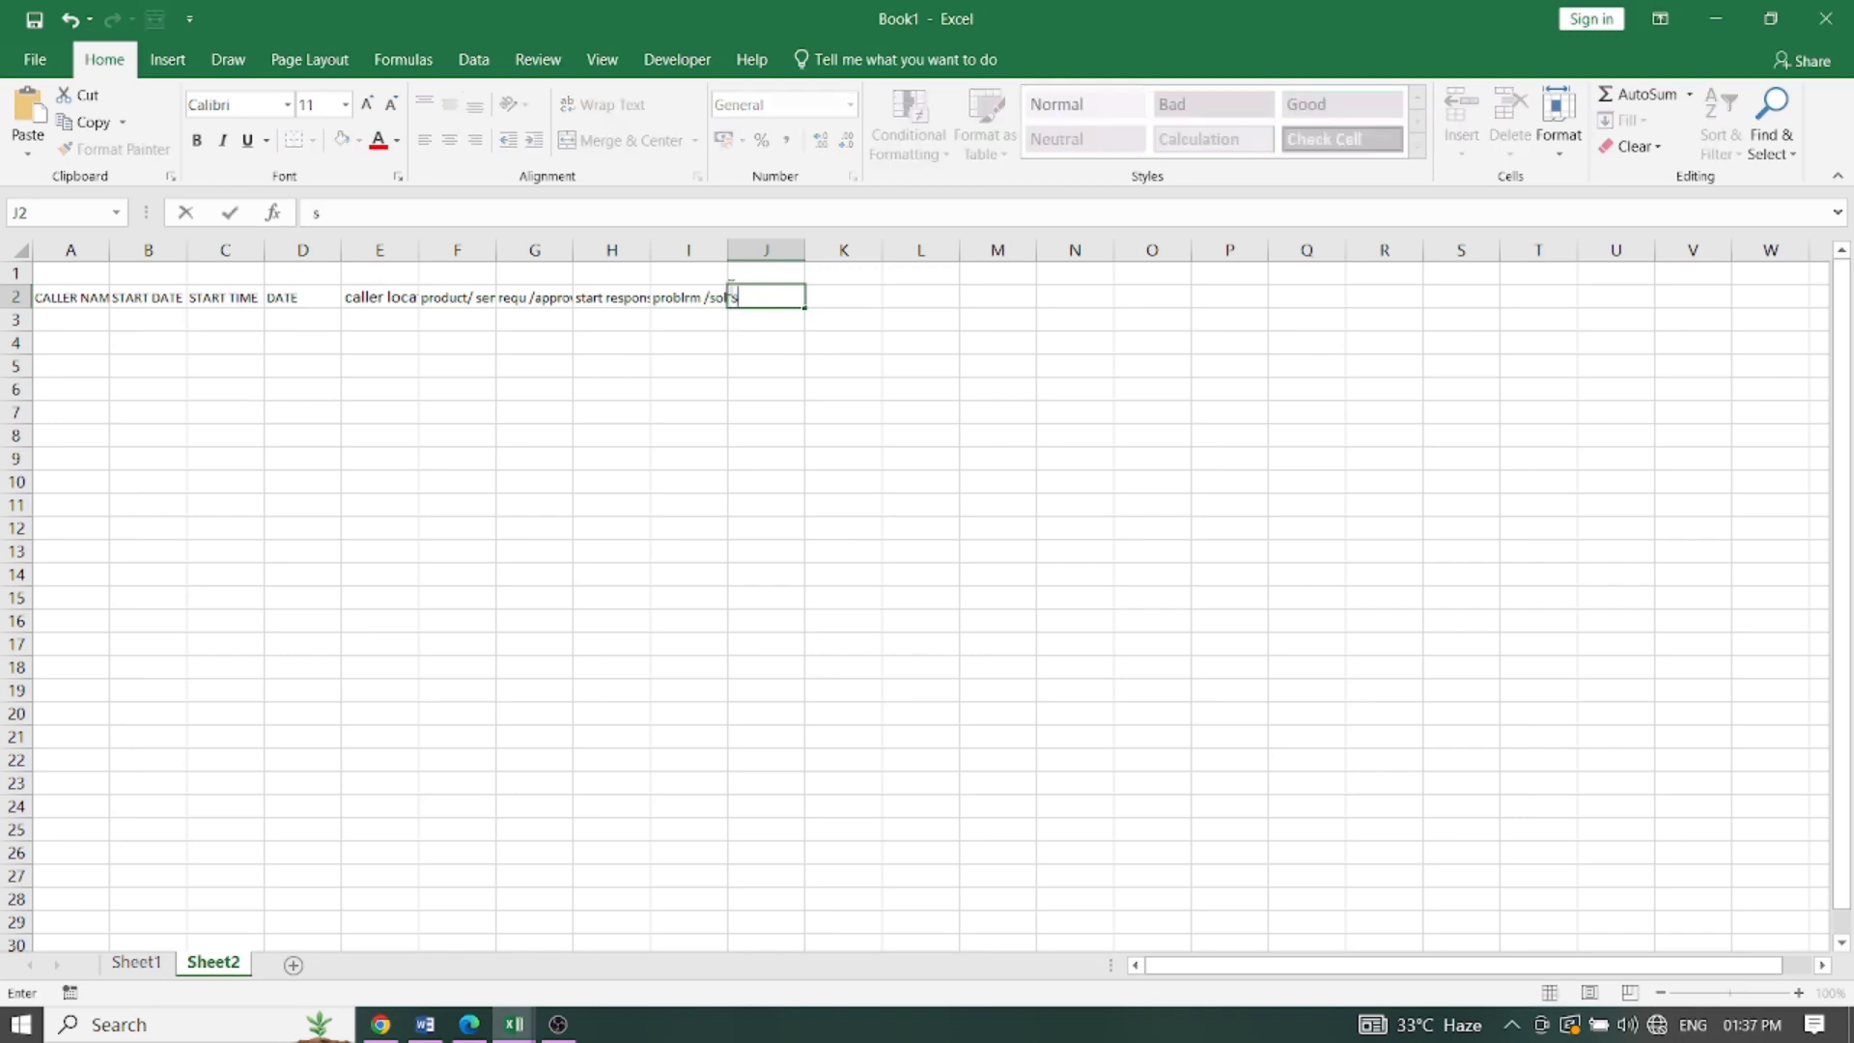
pyautogui.write('tatus of ')
pyautogui.write('qua')
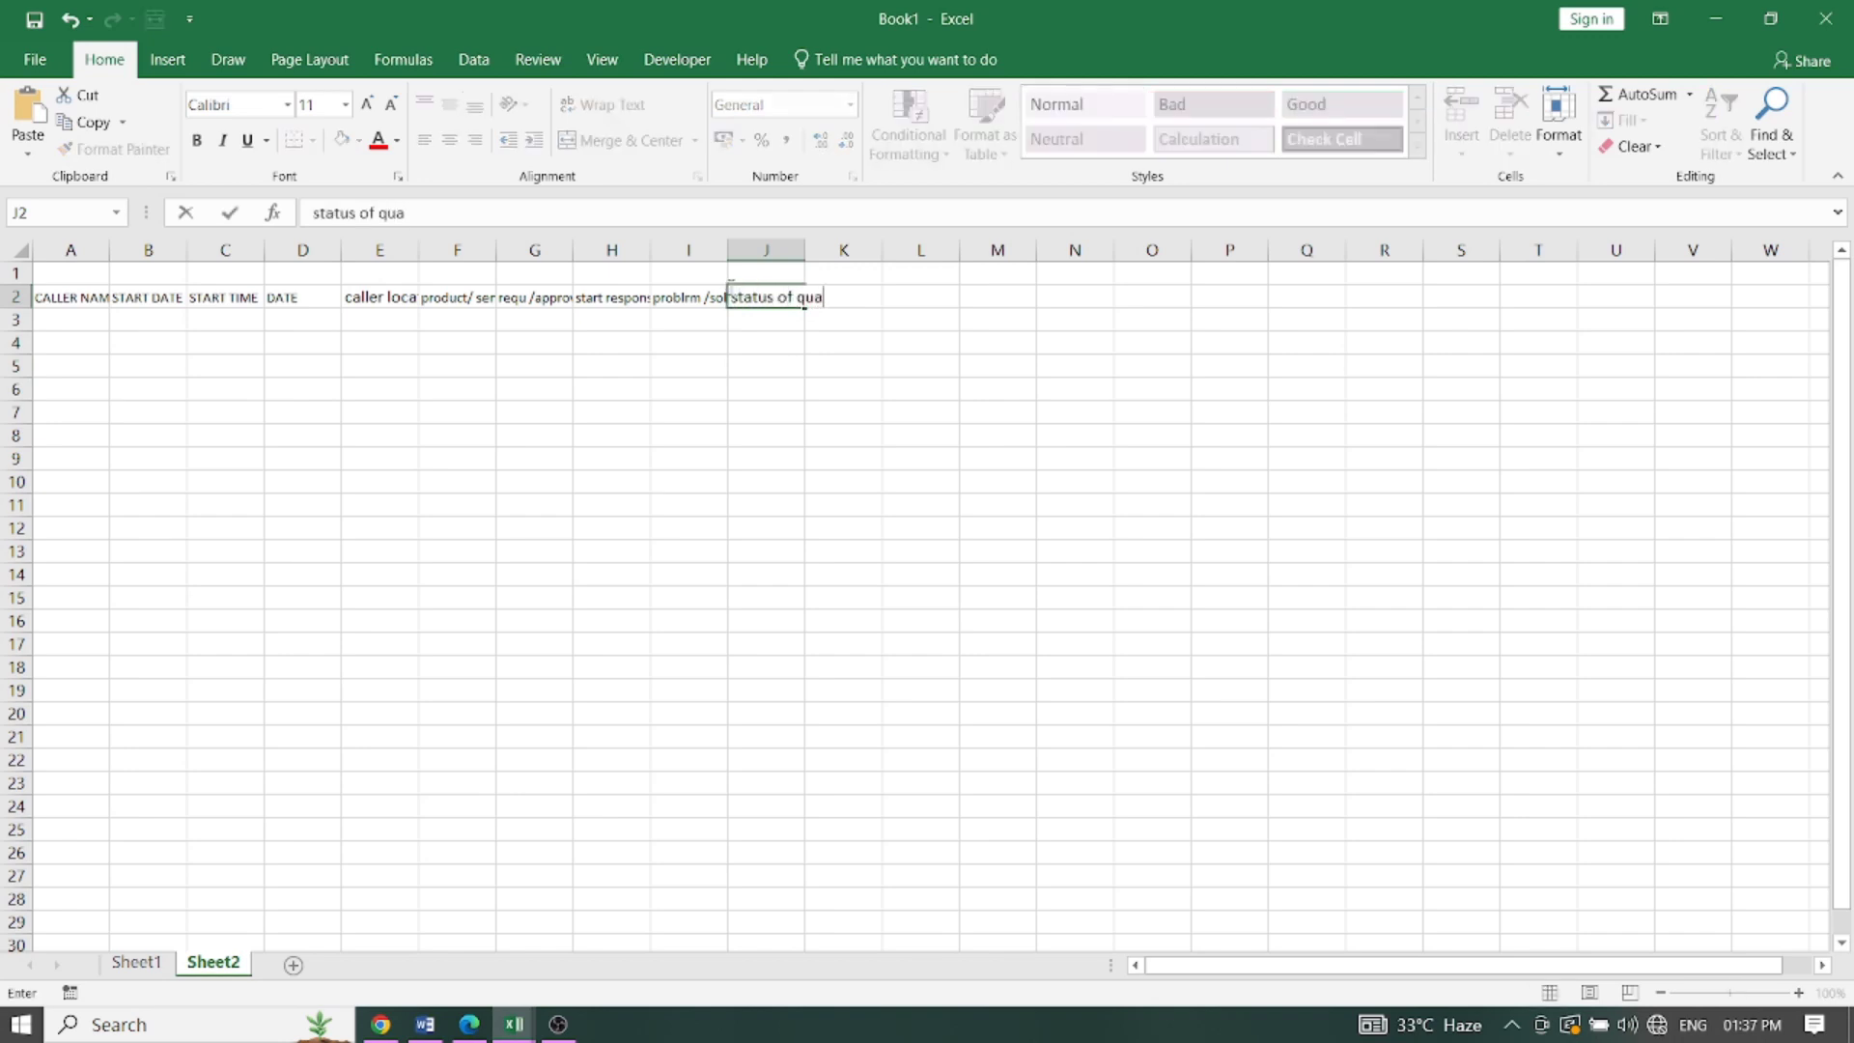
pyautogui.write('ry')
pyautogui.moveTo(514, 1023)
pyautogui.click(483, 910)
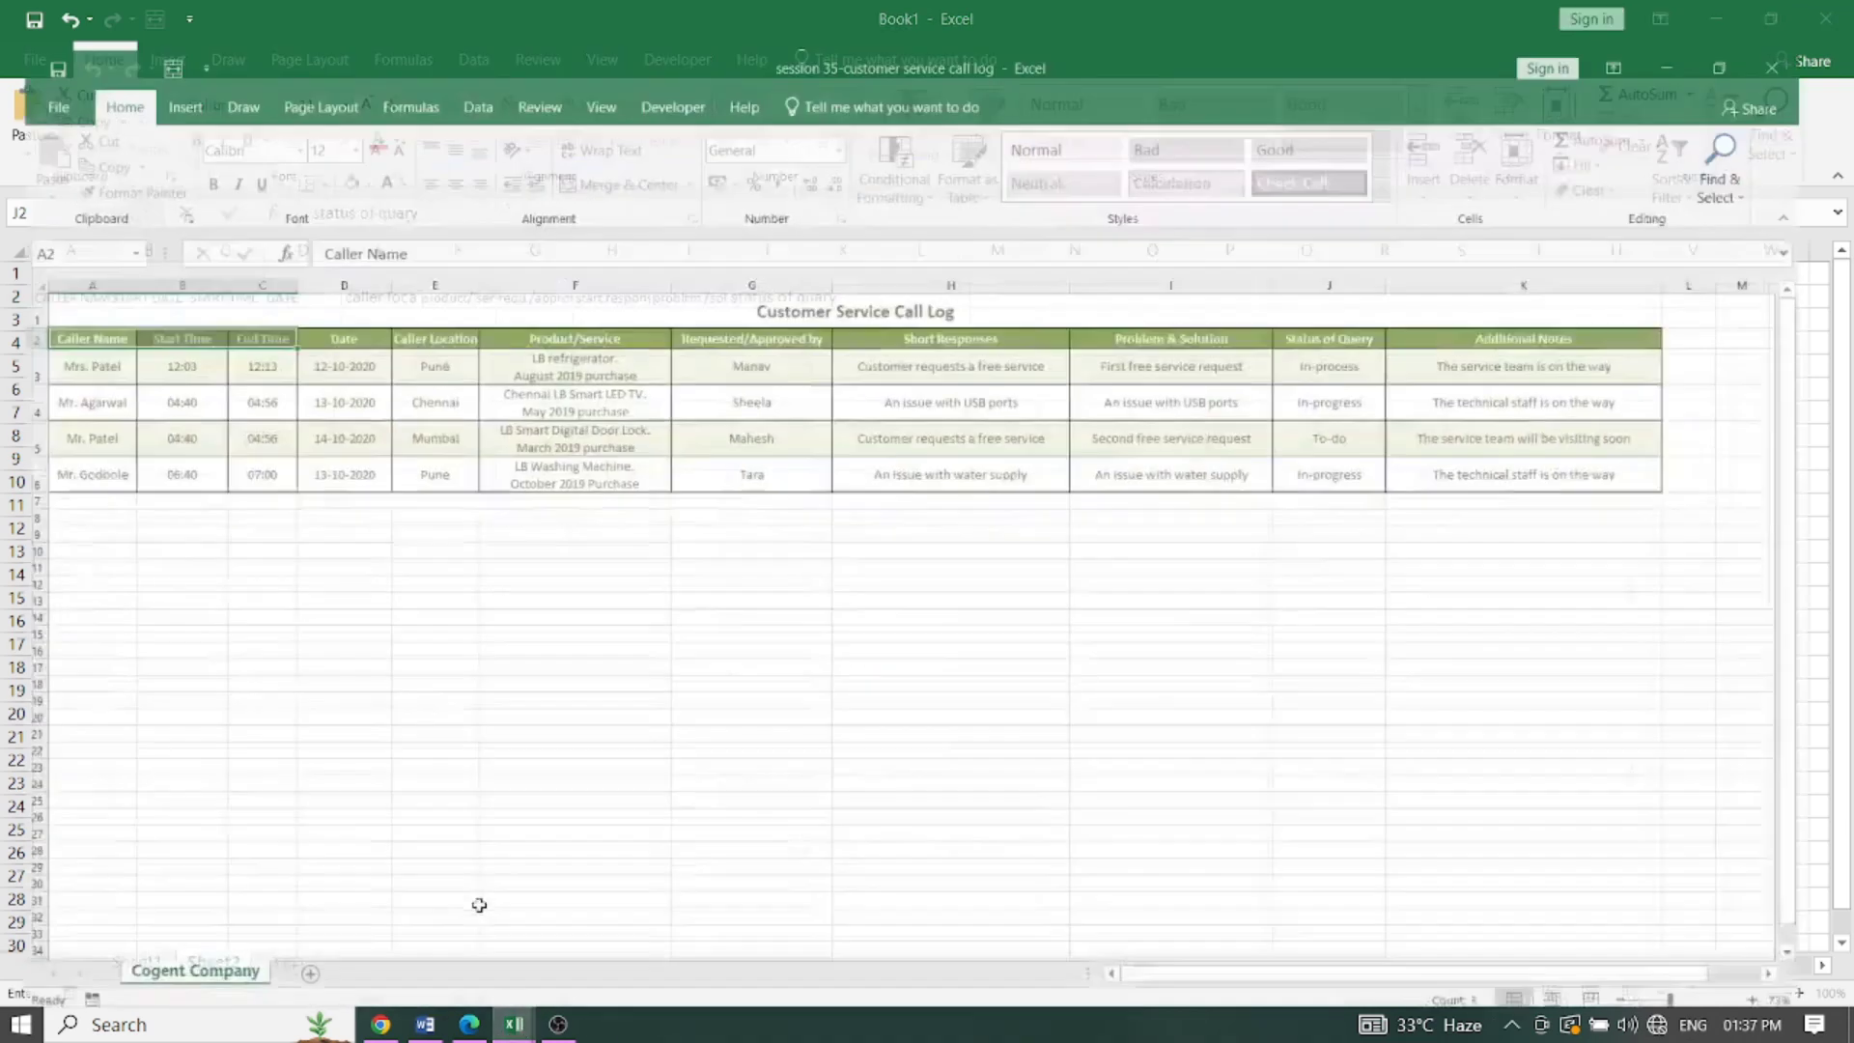
pyautogui.click(1715, 18)
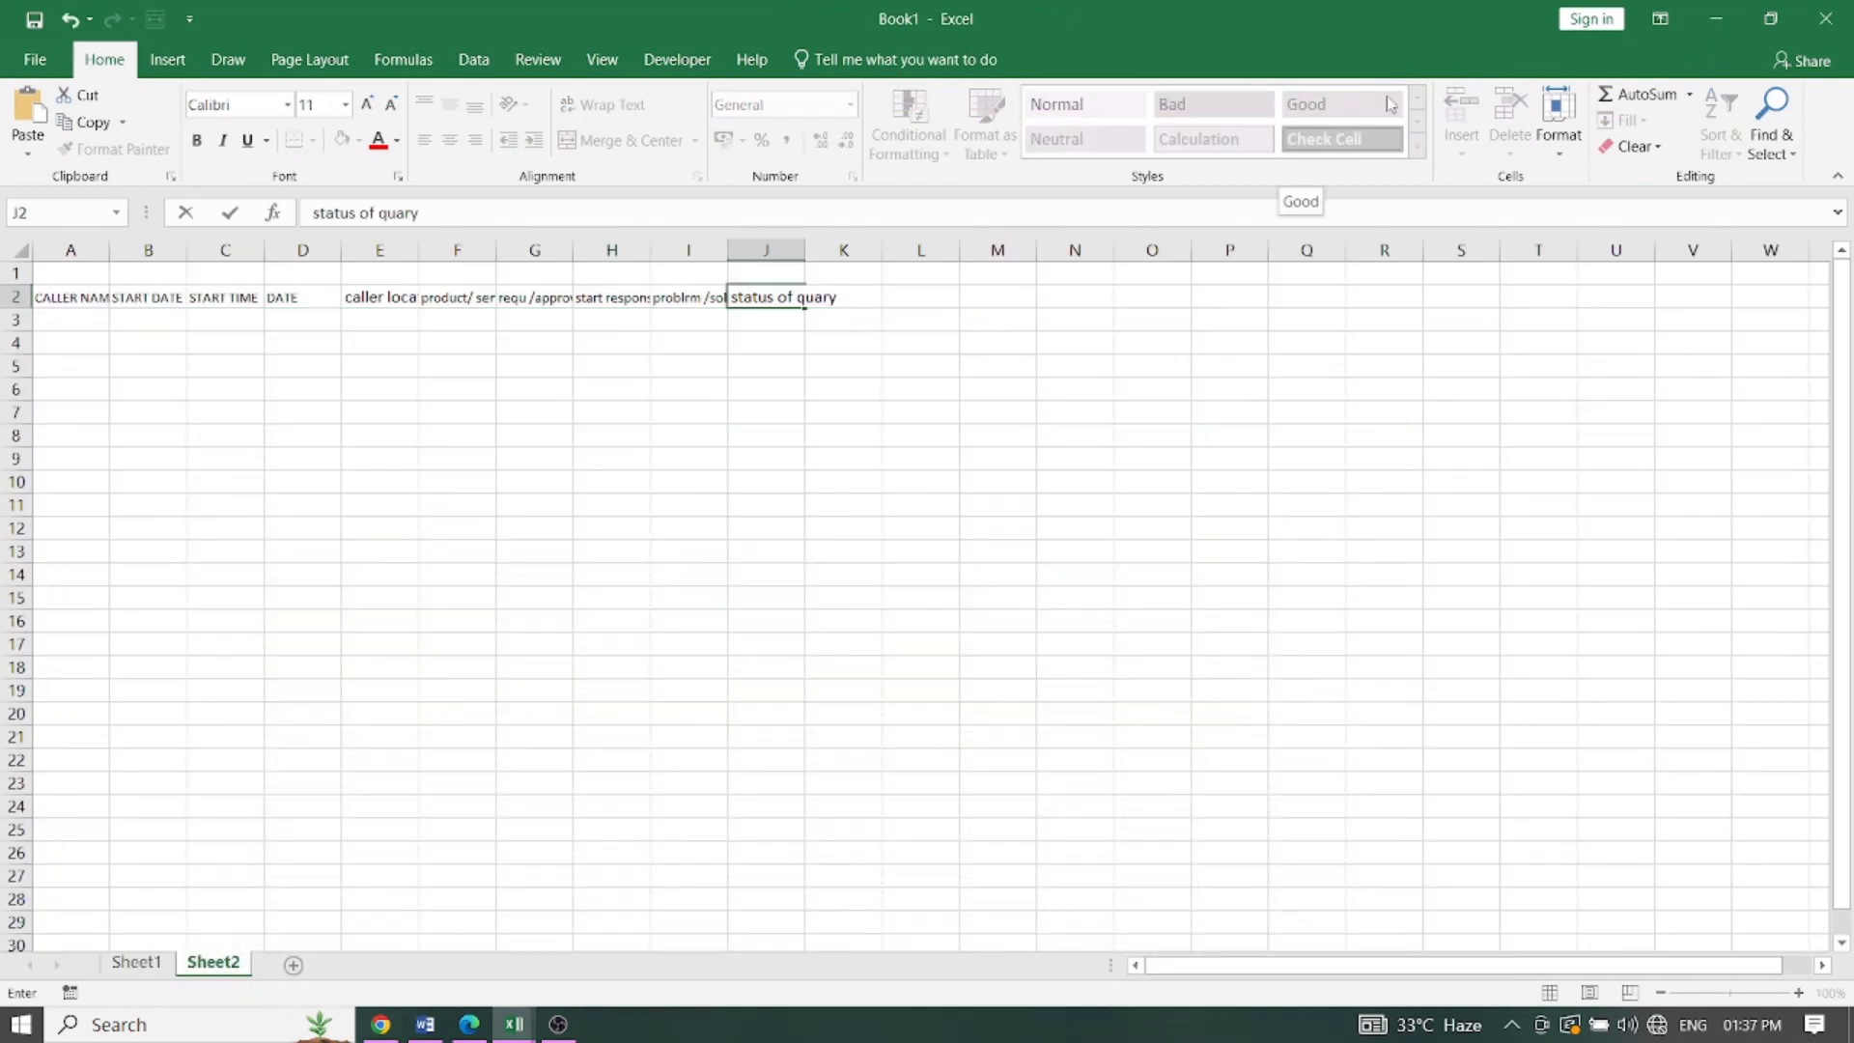
pyautogui.press('Tab')
pyautogui.write('a')
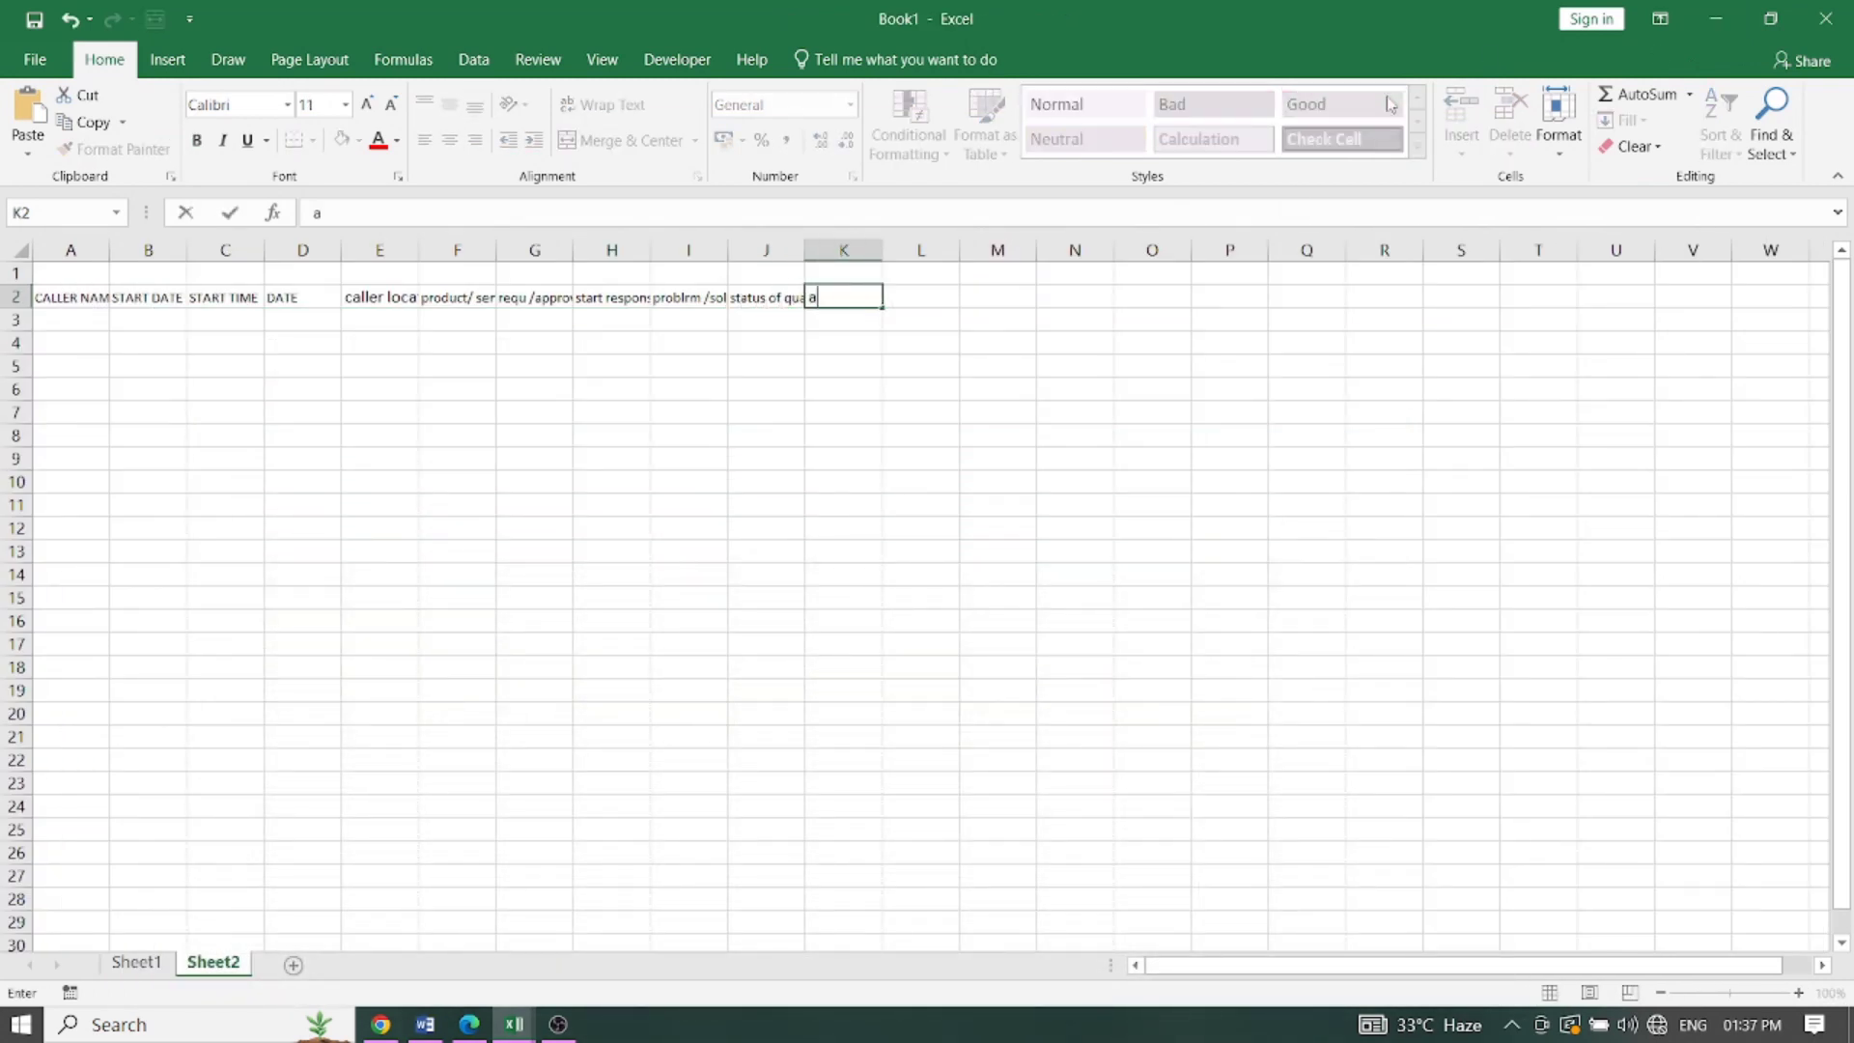
pyautogui.write('dditi')
pyautogui.write('on not')
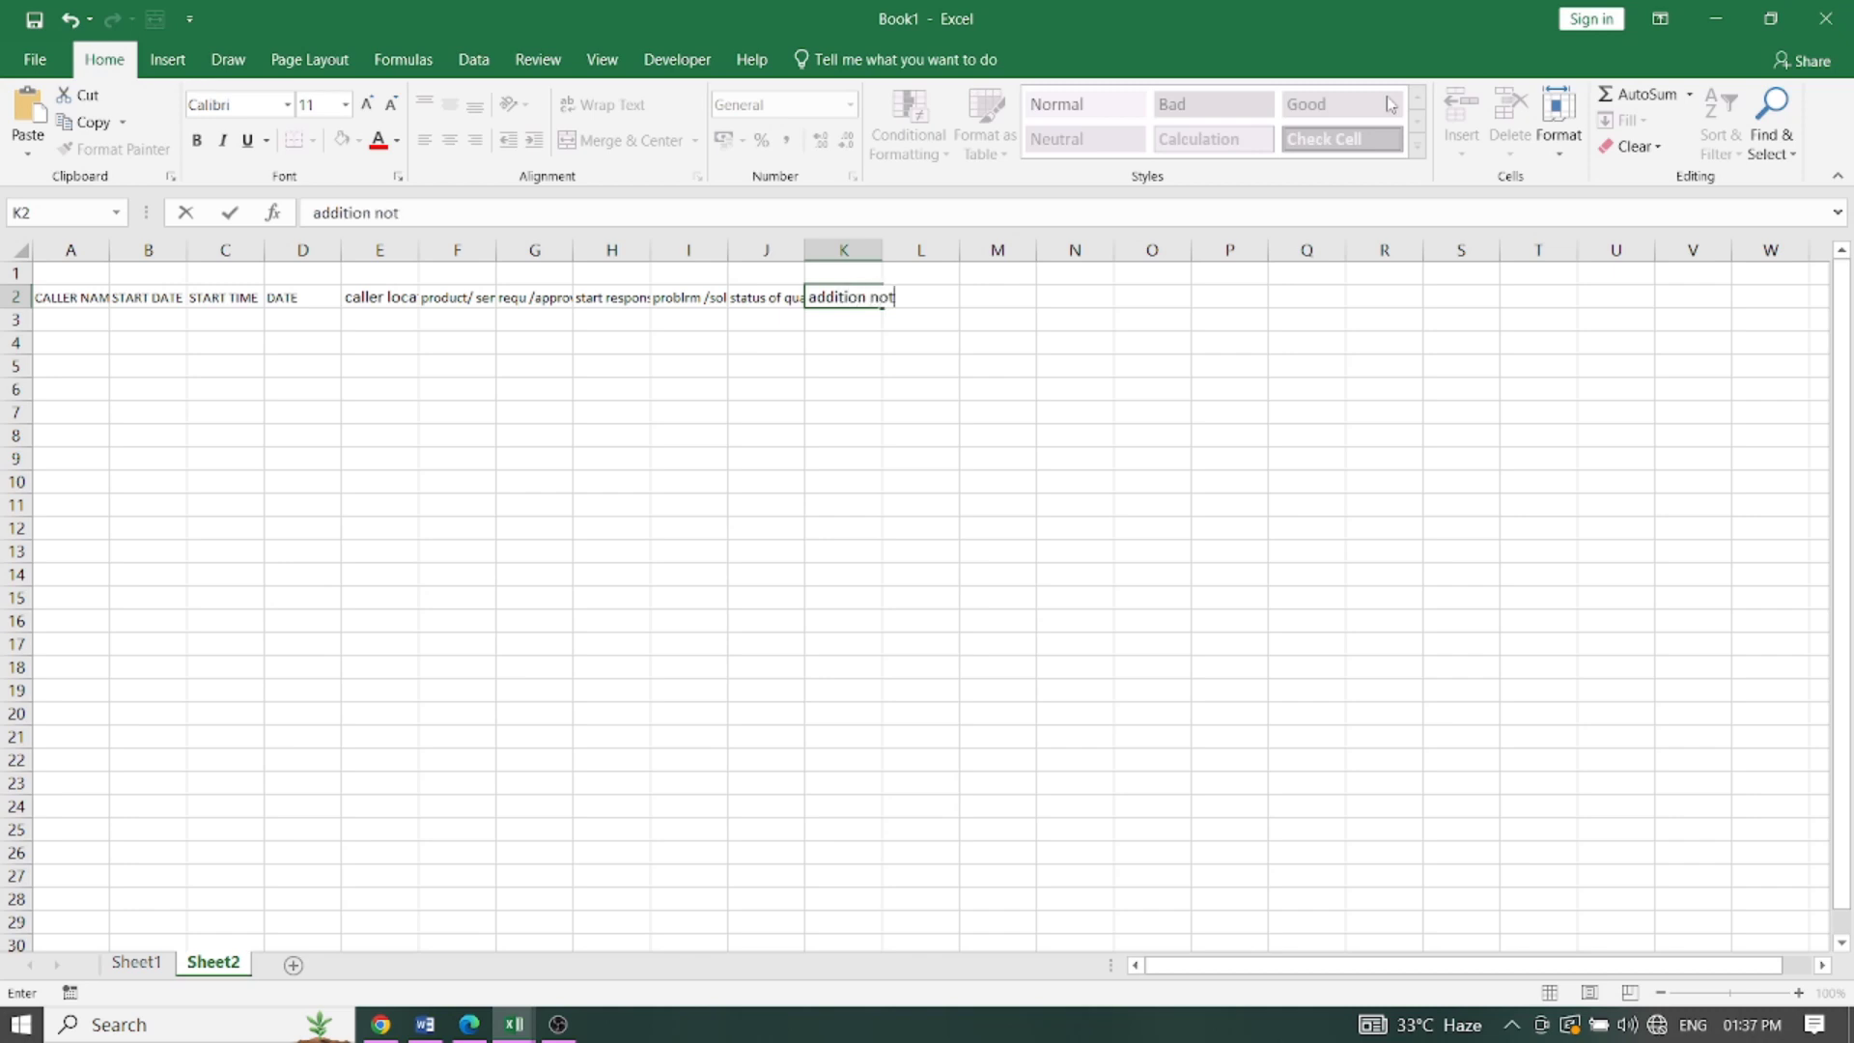
pyautogui.write('ed')
pyautogui.press('BackSpace')
# Step: AutoFit columns A–L to the row-2 headers, then merge and centre A1:K1
pyautogui.click(118, 577)
pyautogui.moveTo(57, 305); pyautogui.dragTo(874, 300)
pyautogui.click(1563, 153)
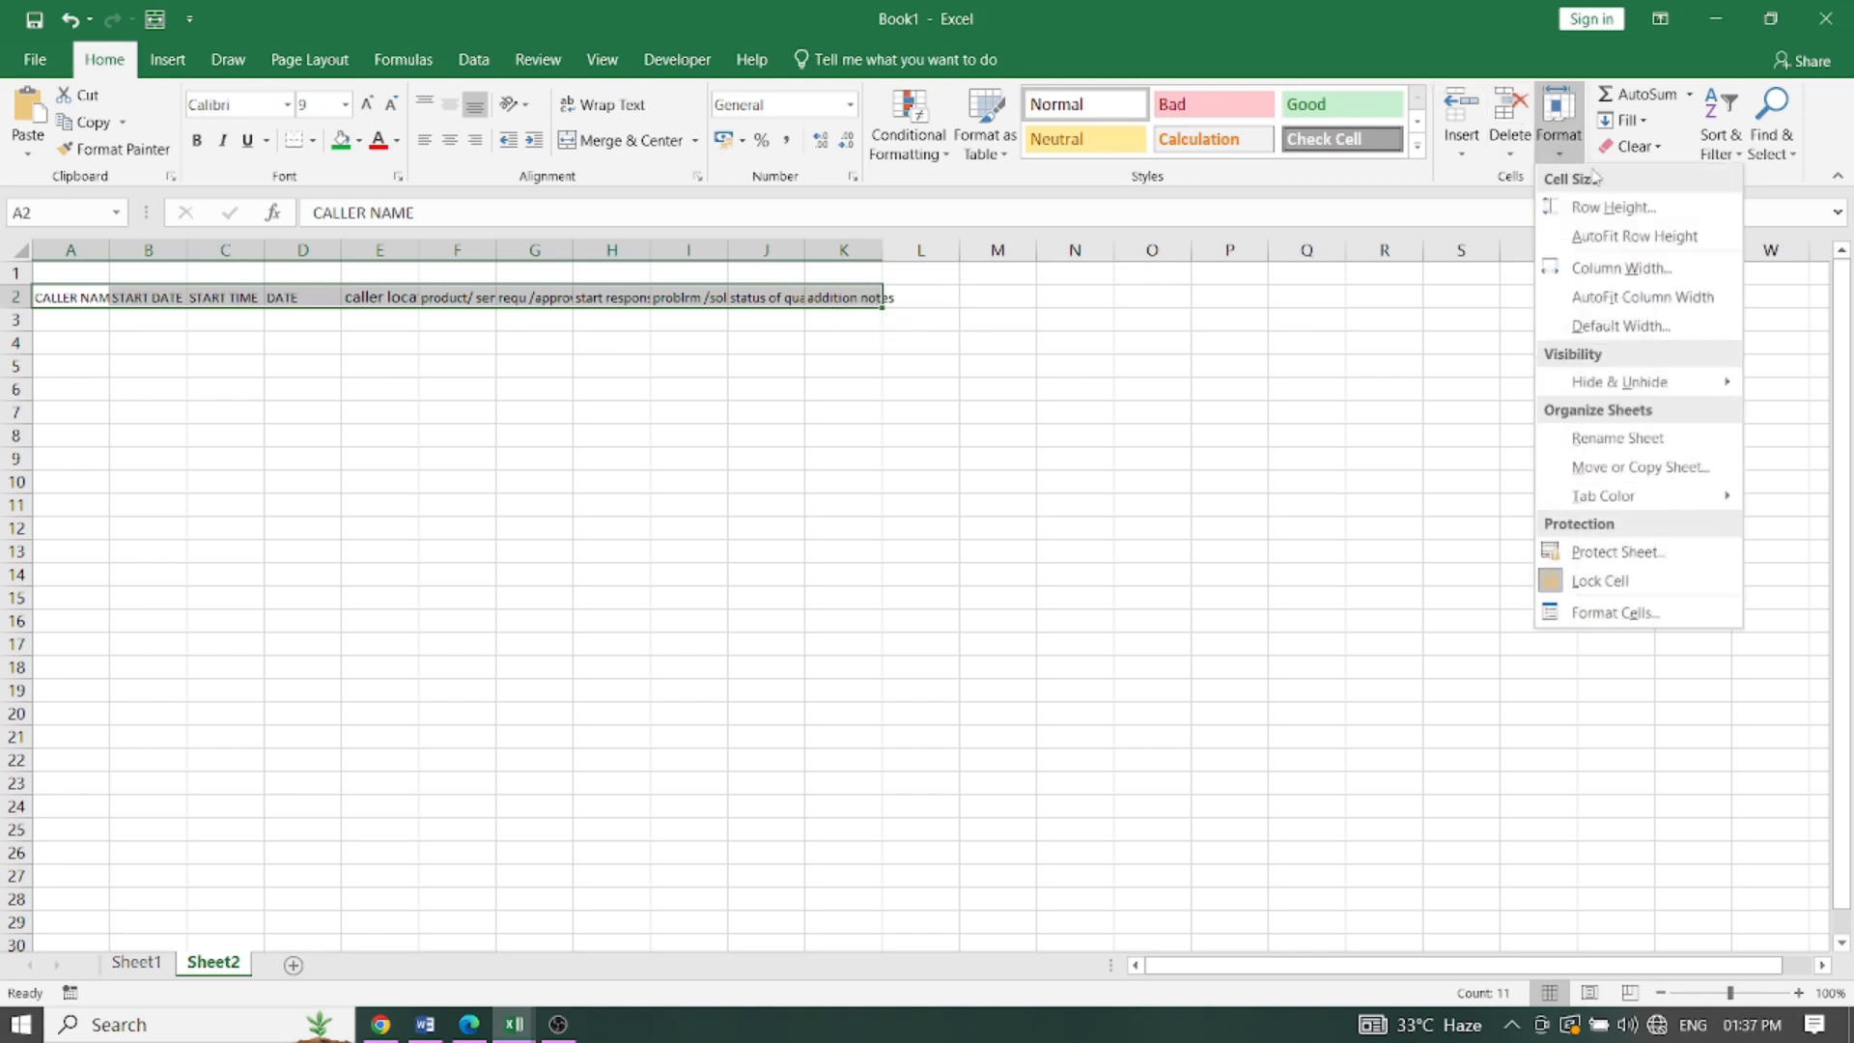
pyautogui.click(1620, 301)
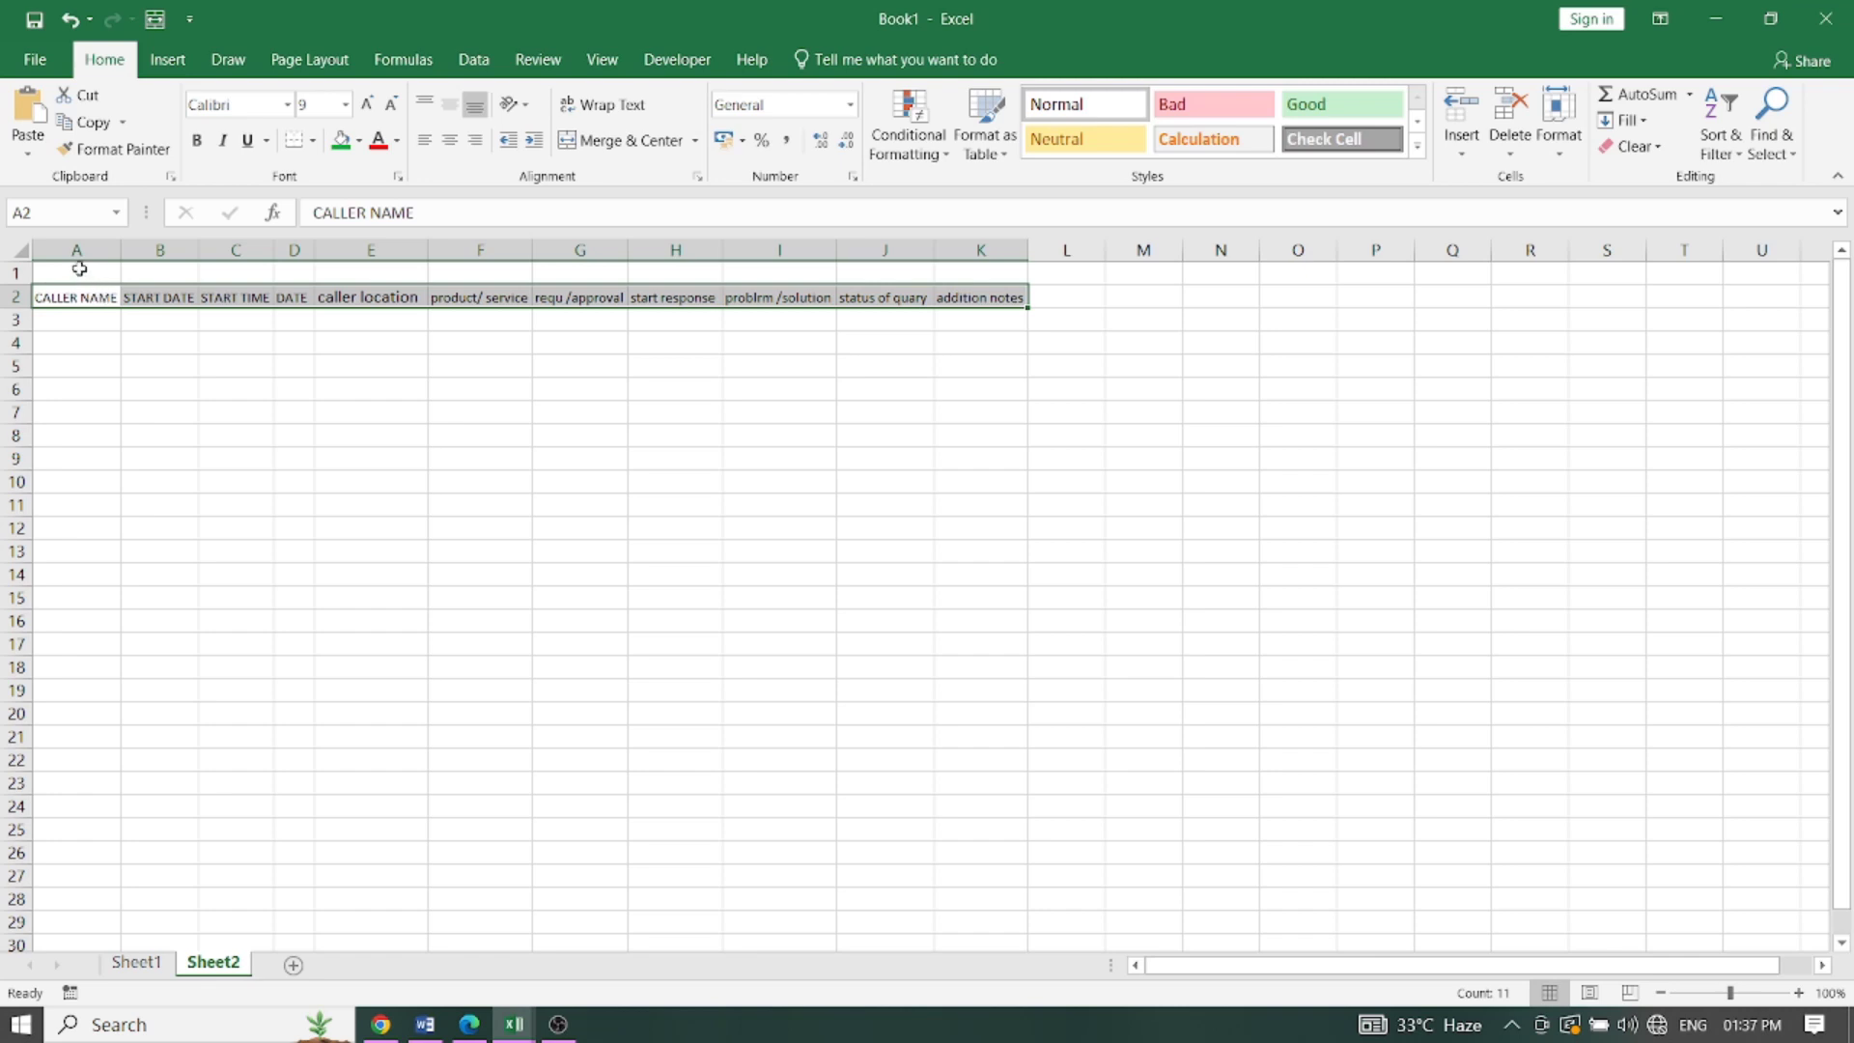
pyautogui.moveTo(79, 268); pyautogui.dragTo(1012, 273)
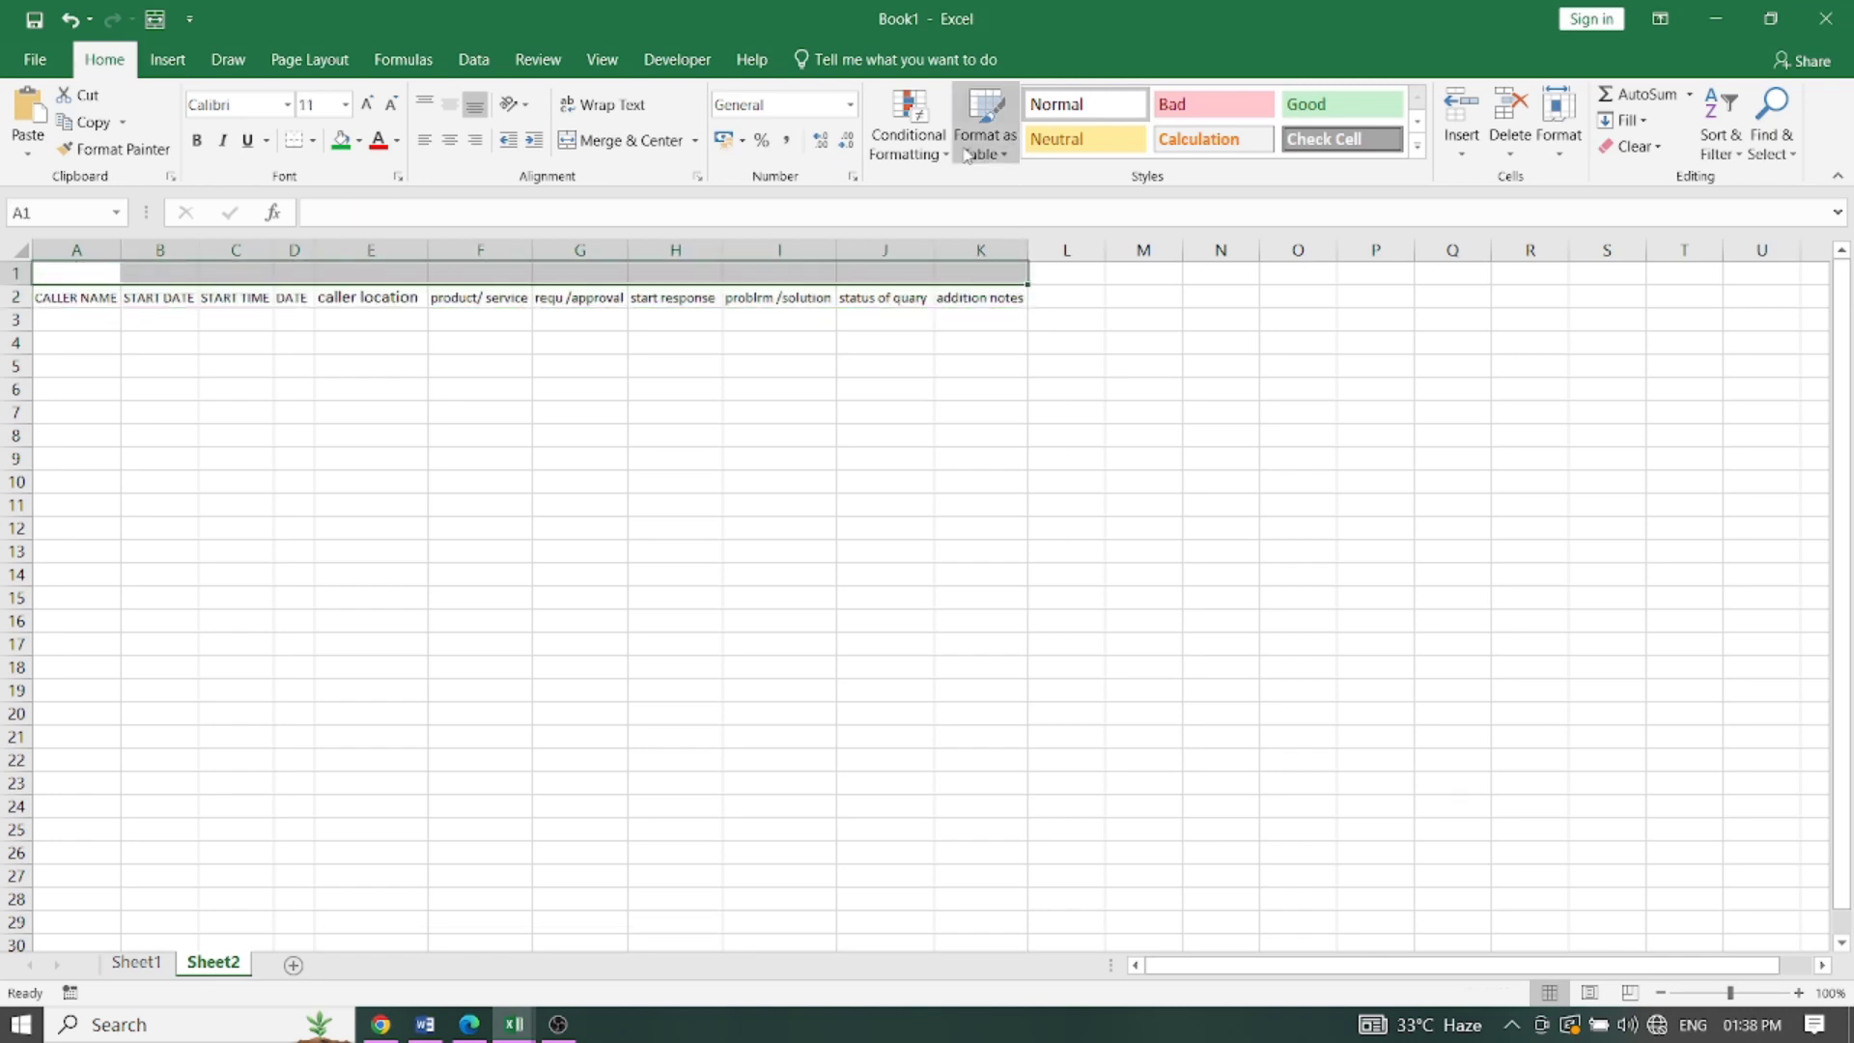
pyautogui.click(623, 140)
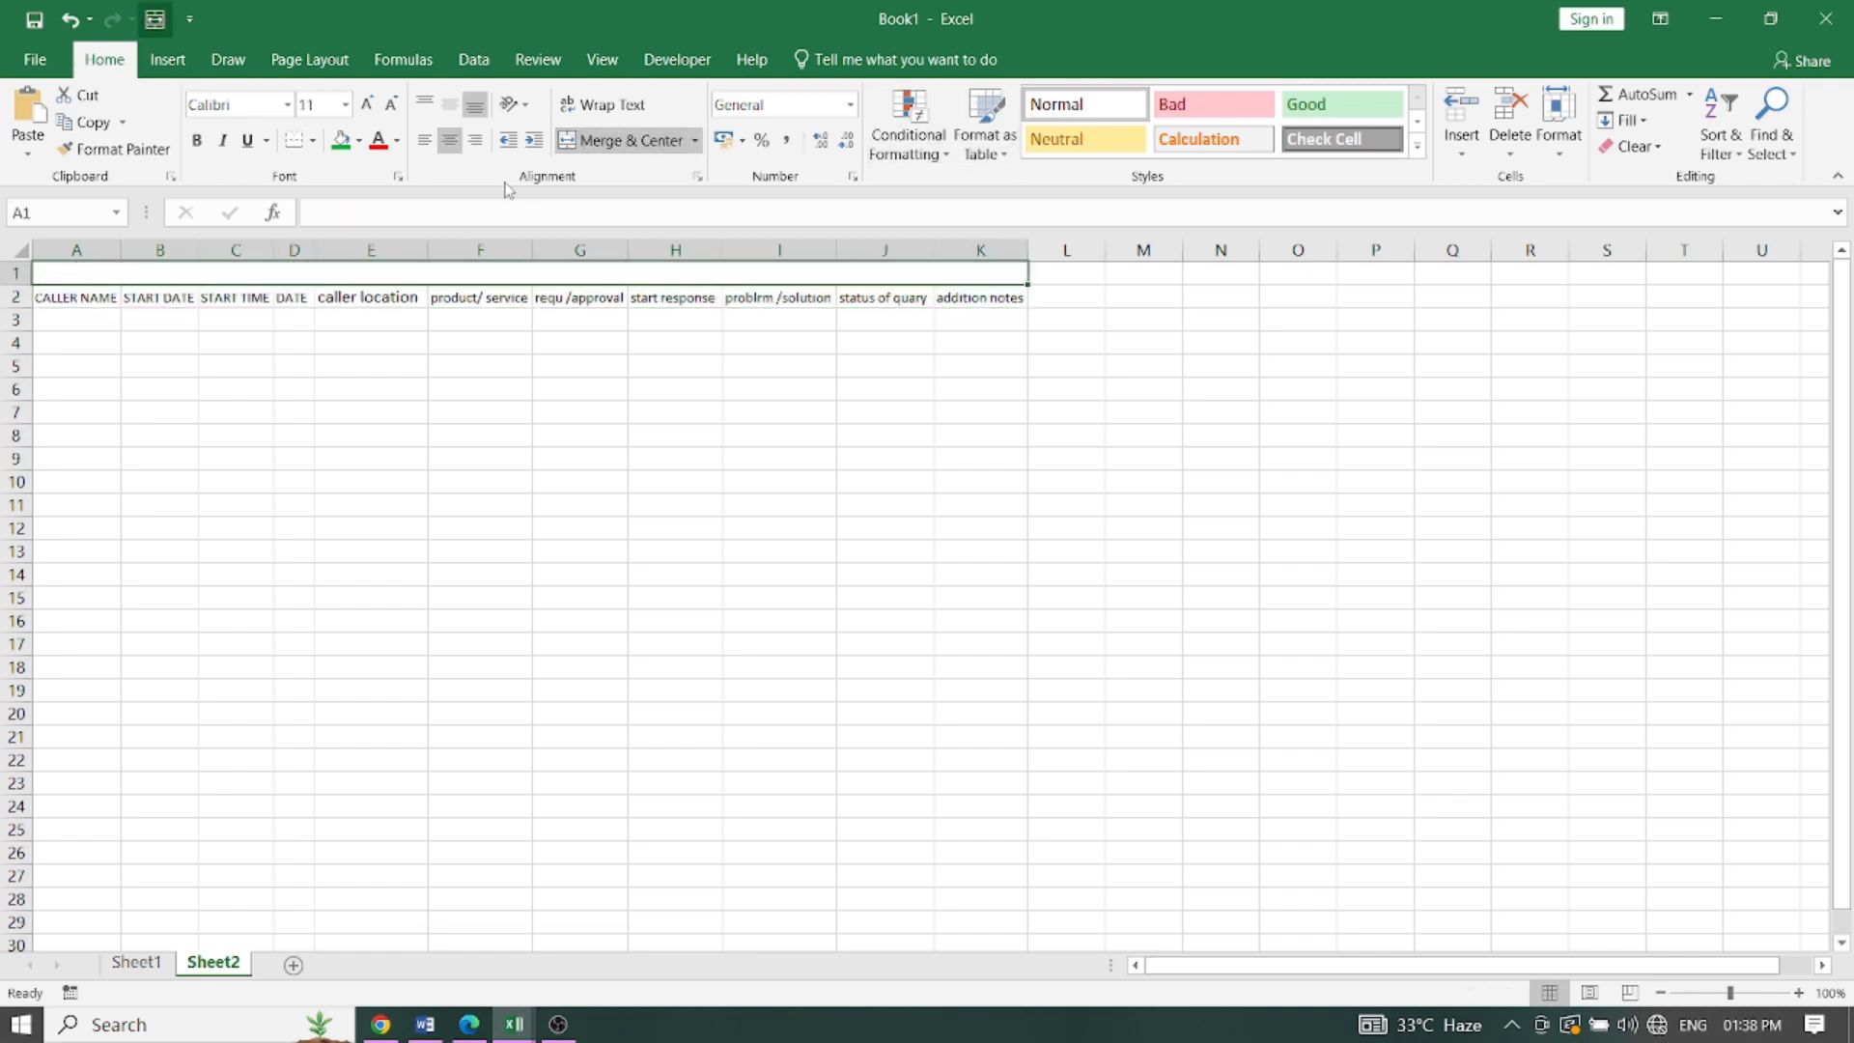
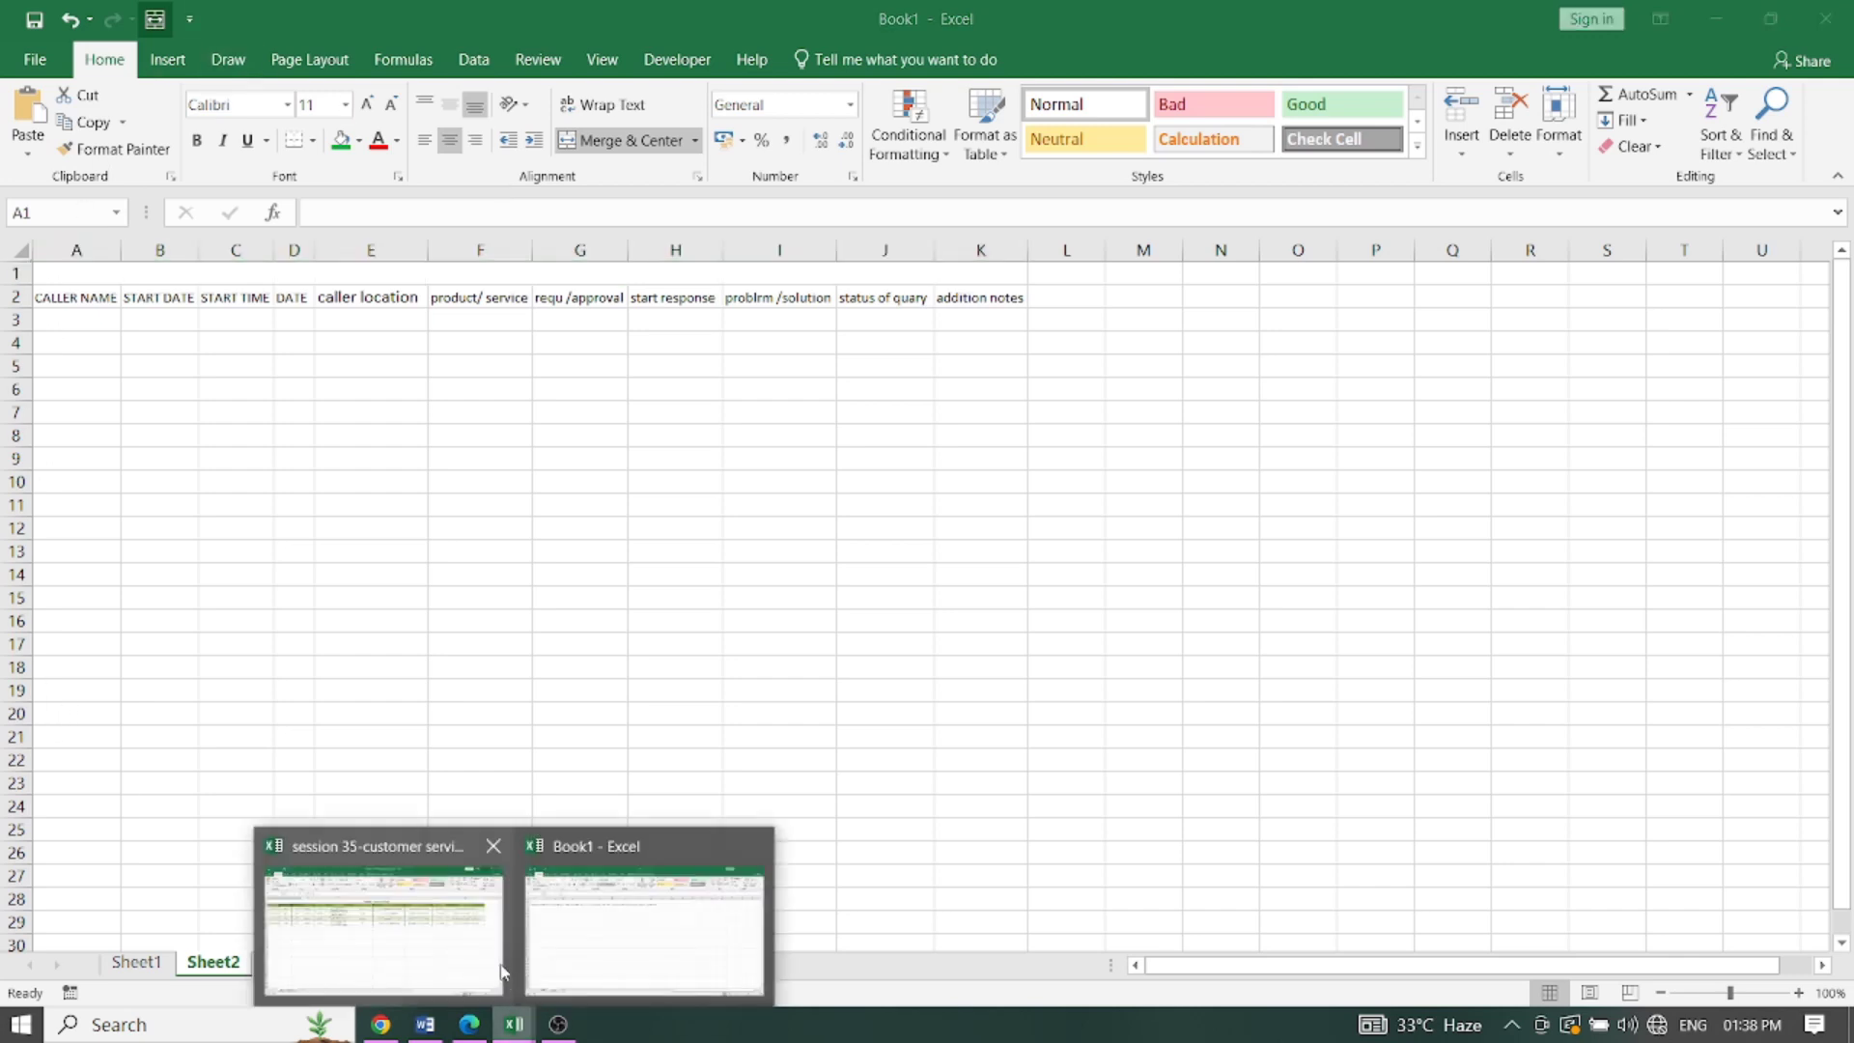
# Step: After a glance at the call log workbook, enter 'customer service call log' in Book1's merged A1
pyautogui.click(458, 938)
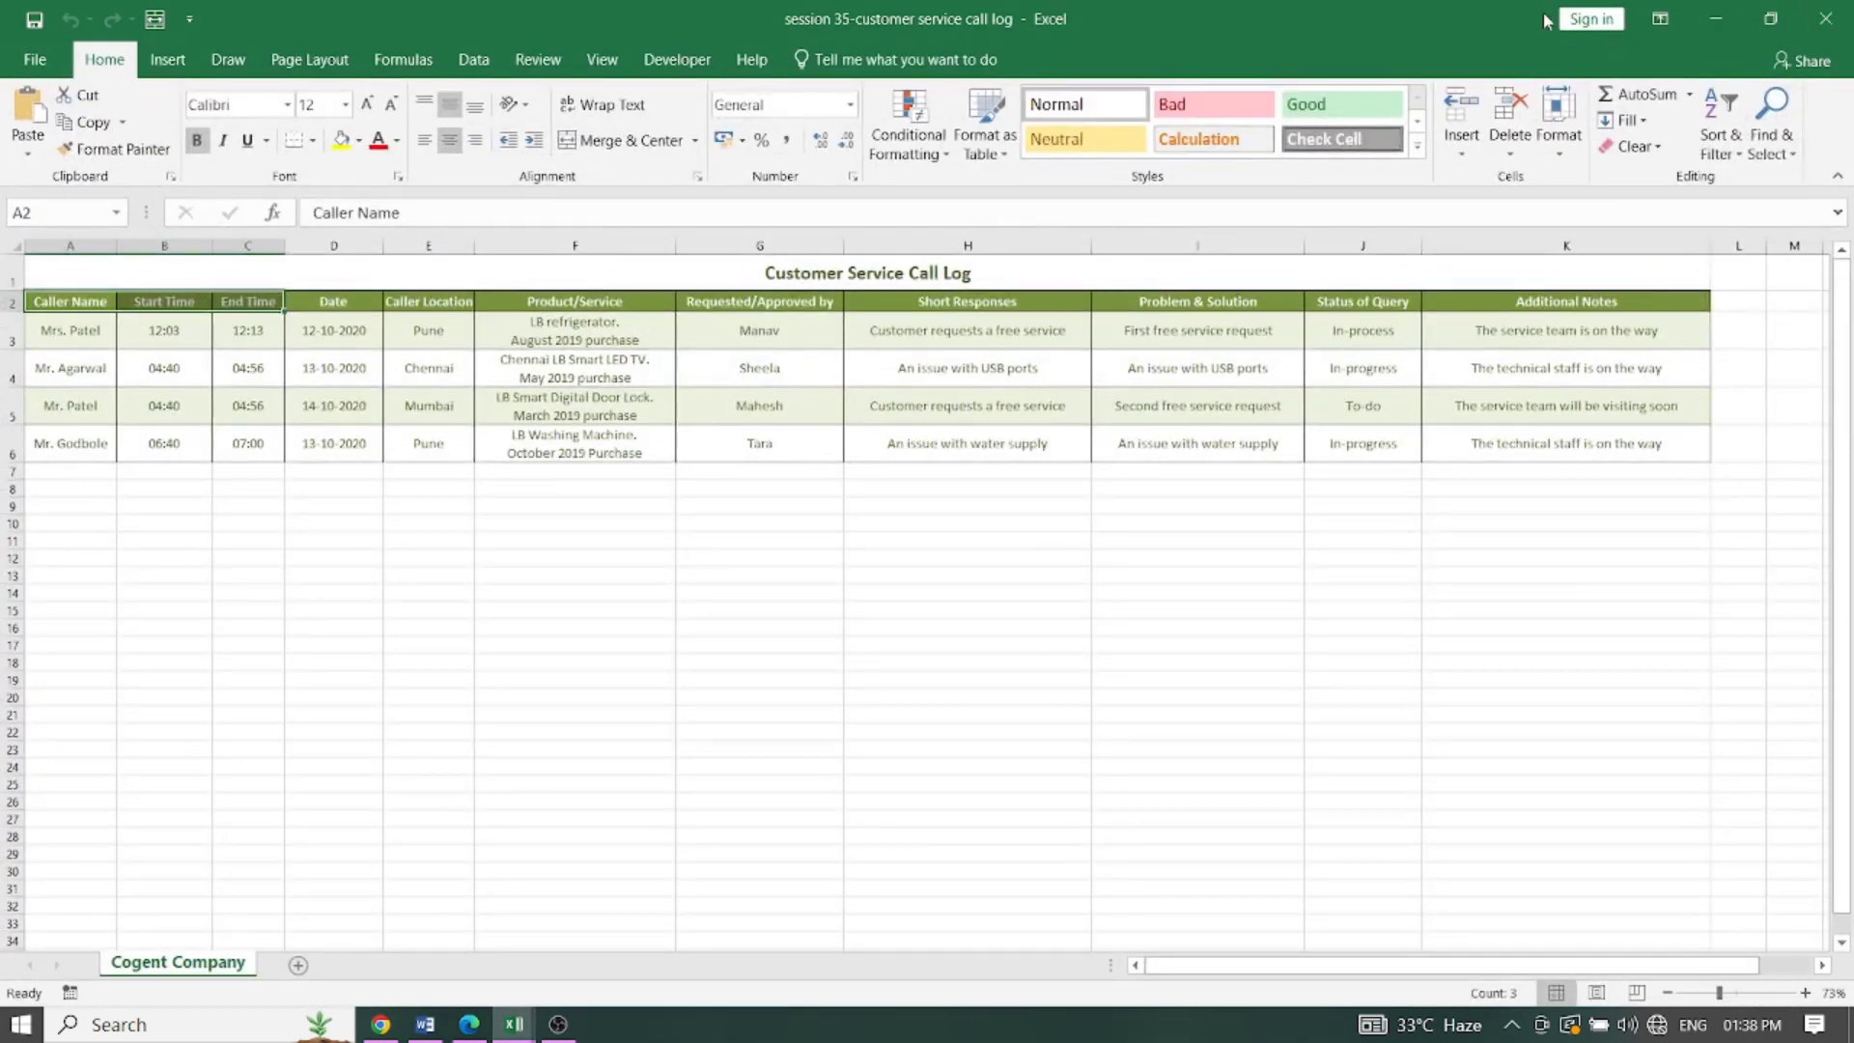
pyautogui.click(1716, 18)
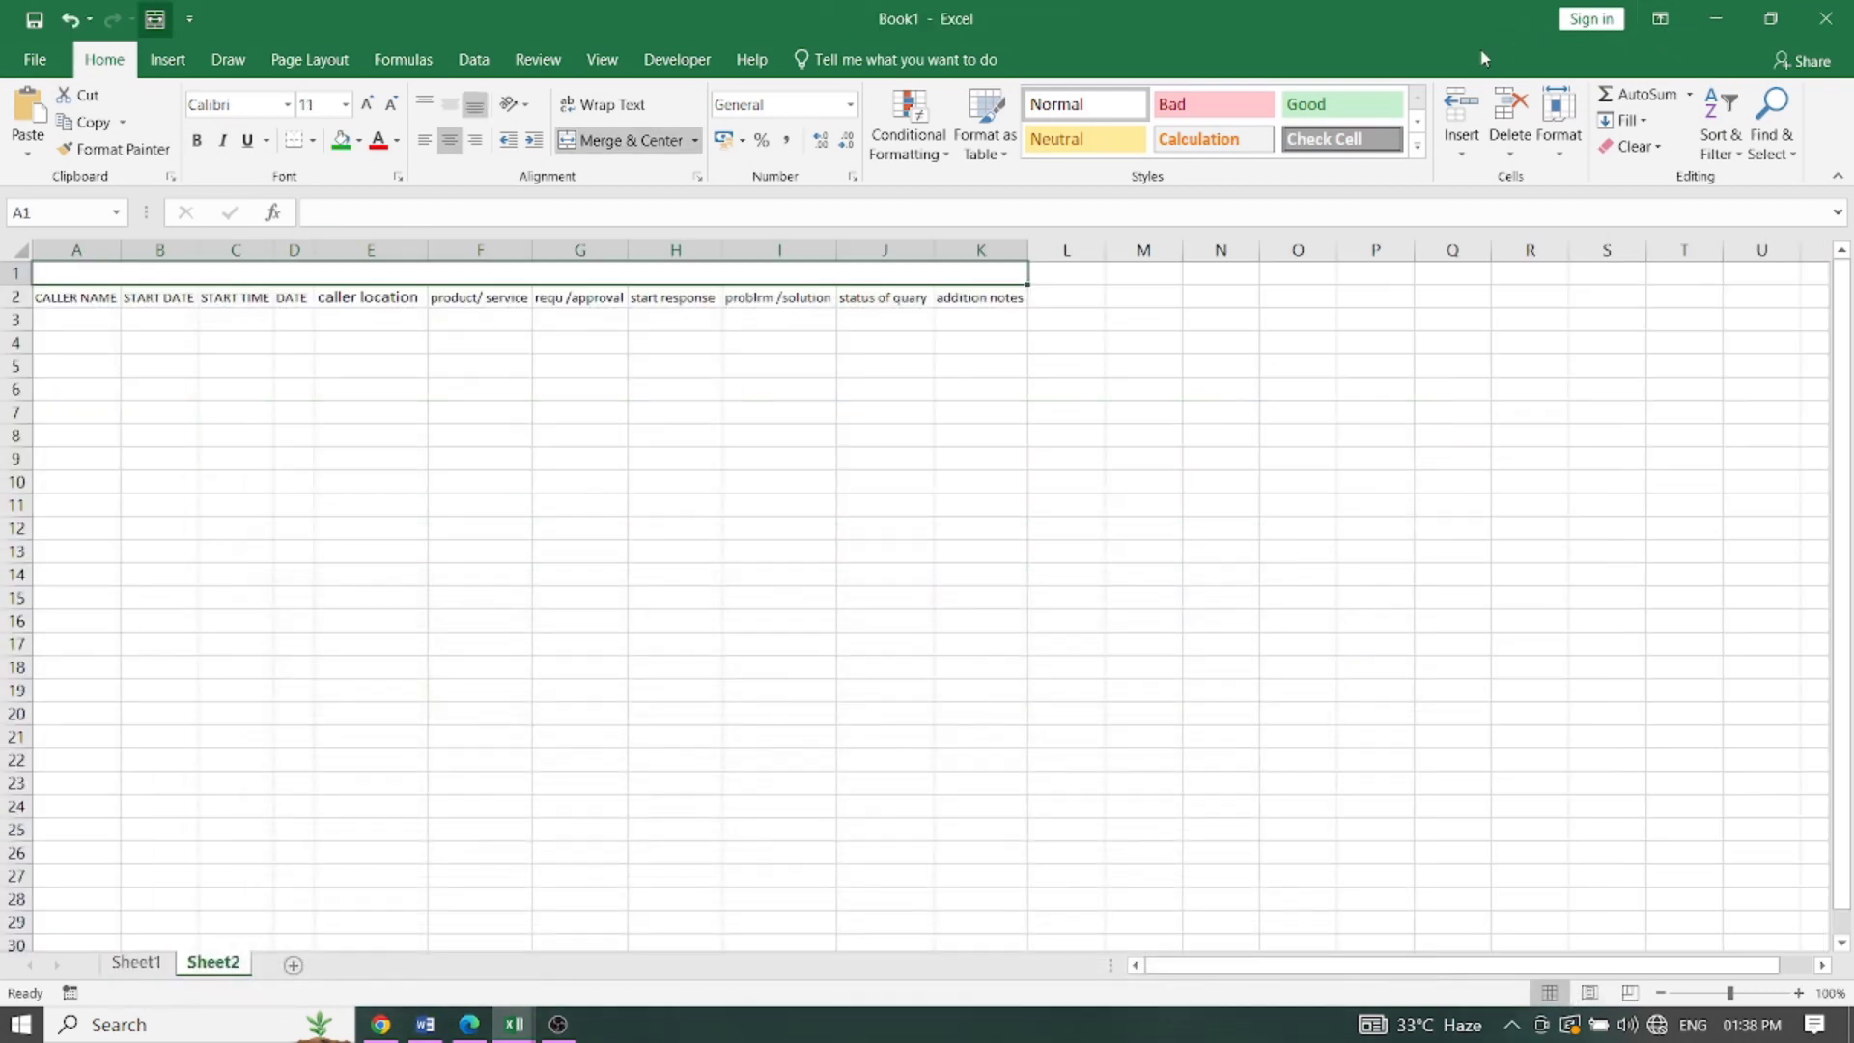
pyautogui.write('custo')
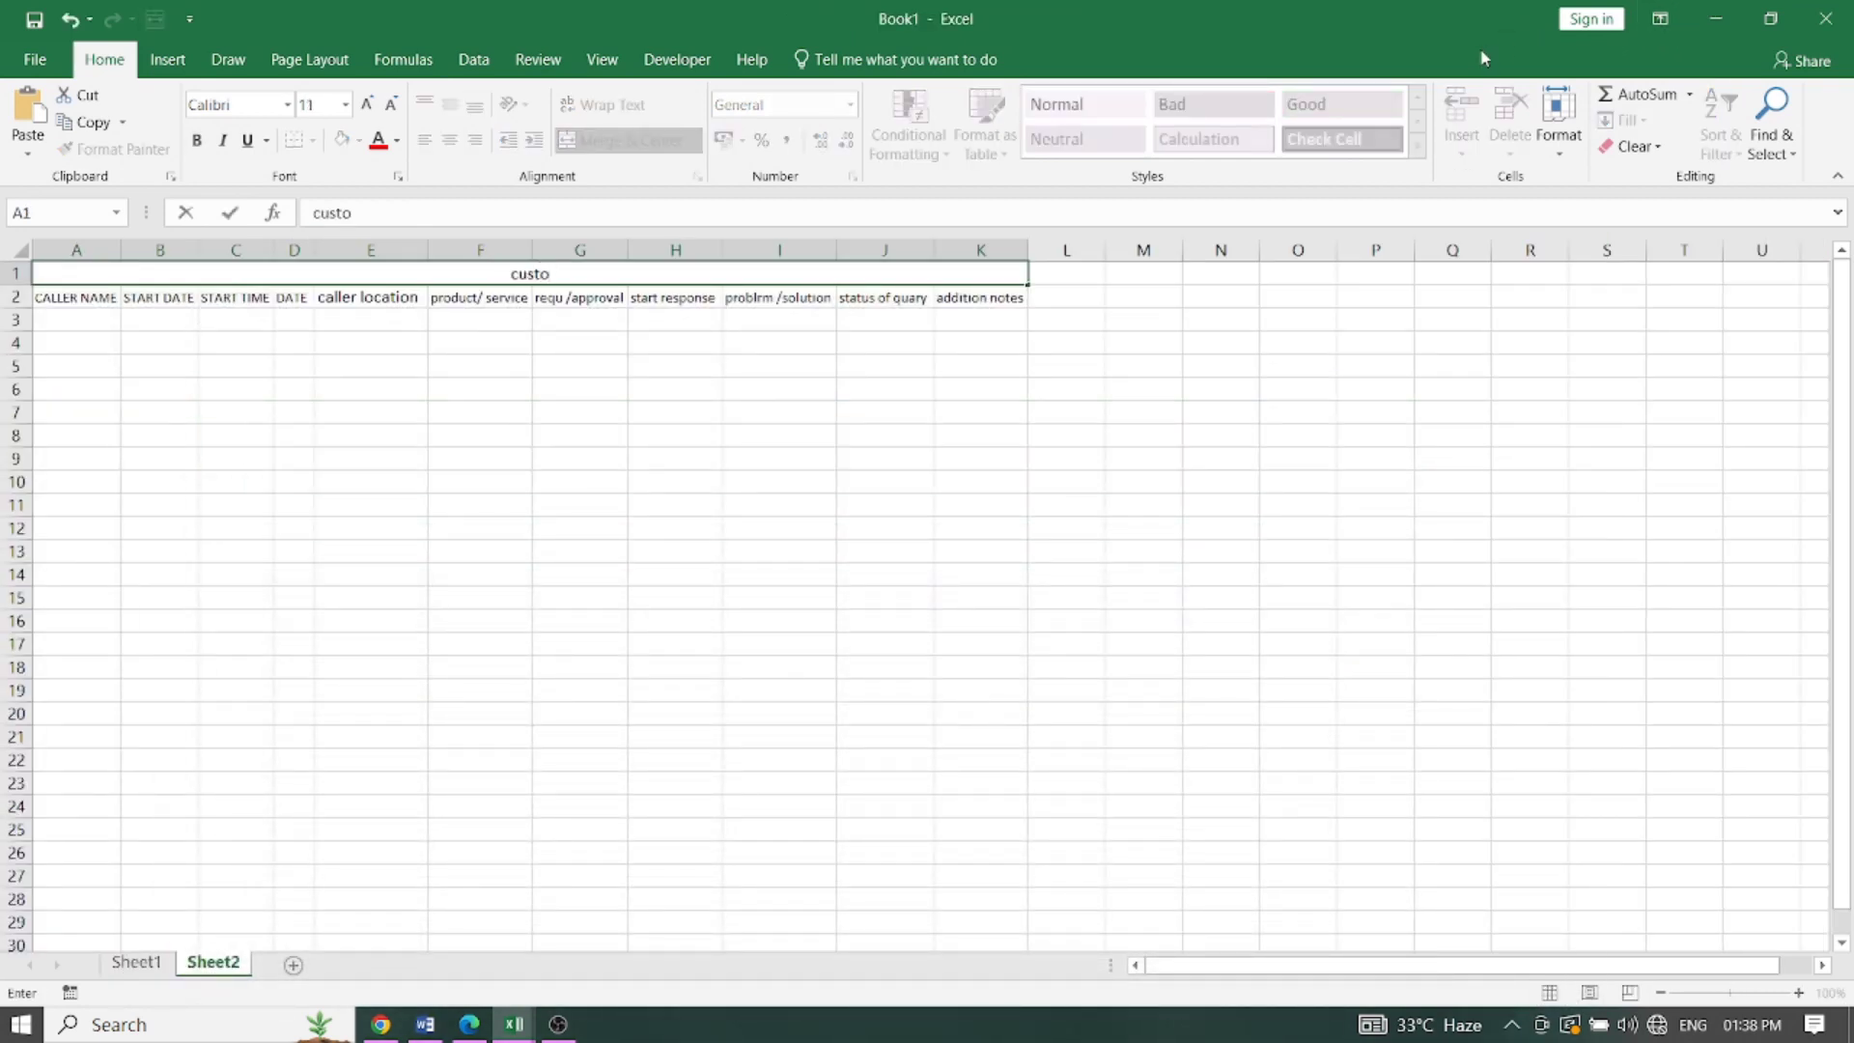
pyautogui.write('n')
pyautogui.press('BackSpace')
pyautogui.write('mer ')
pyautogui.write('service ')
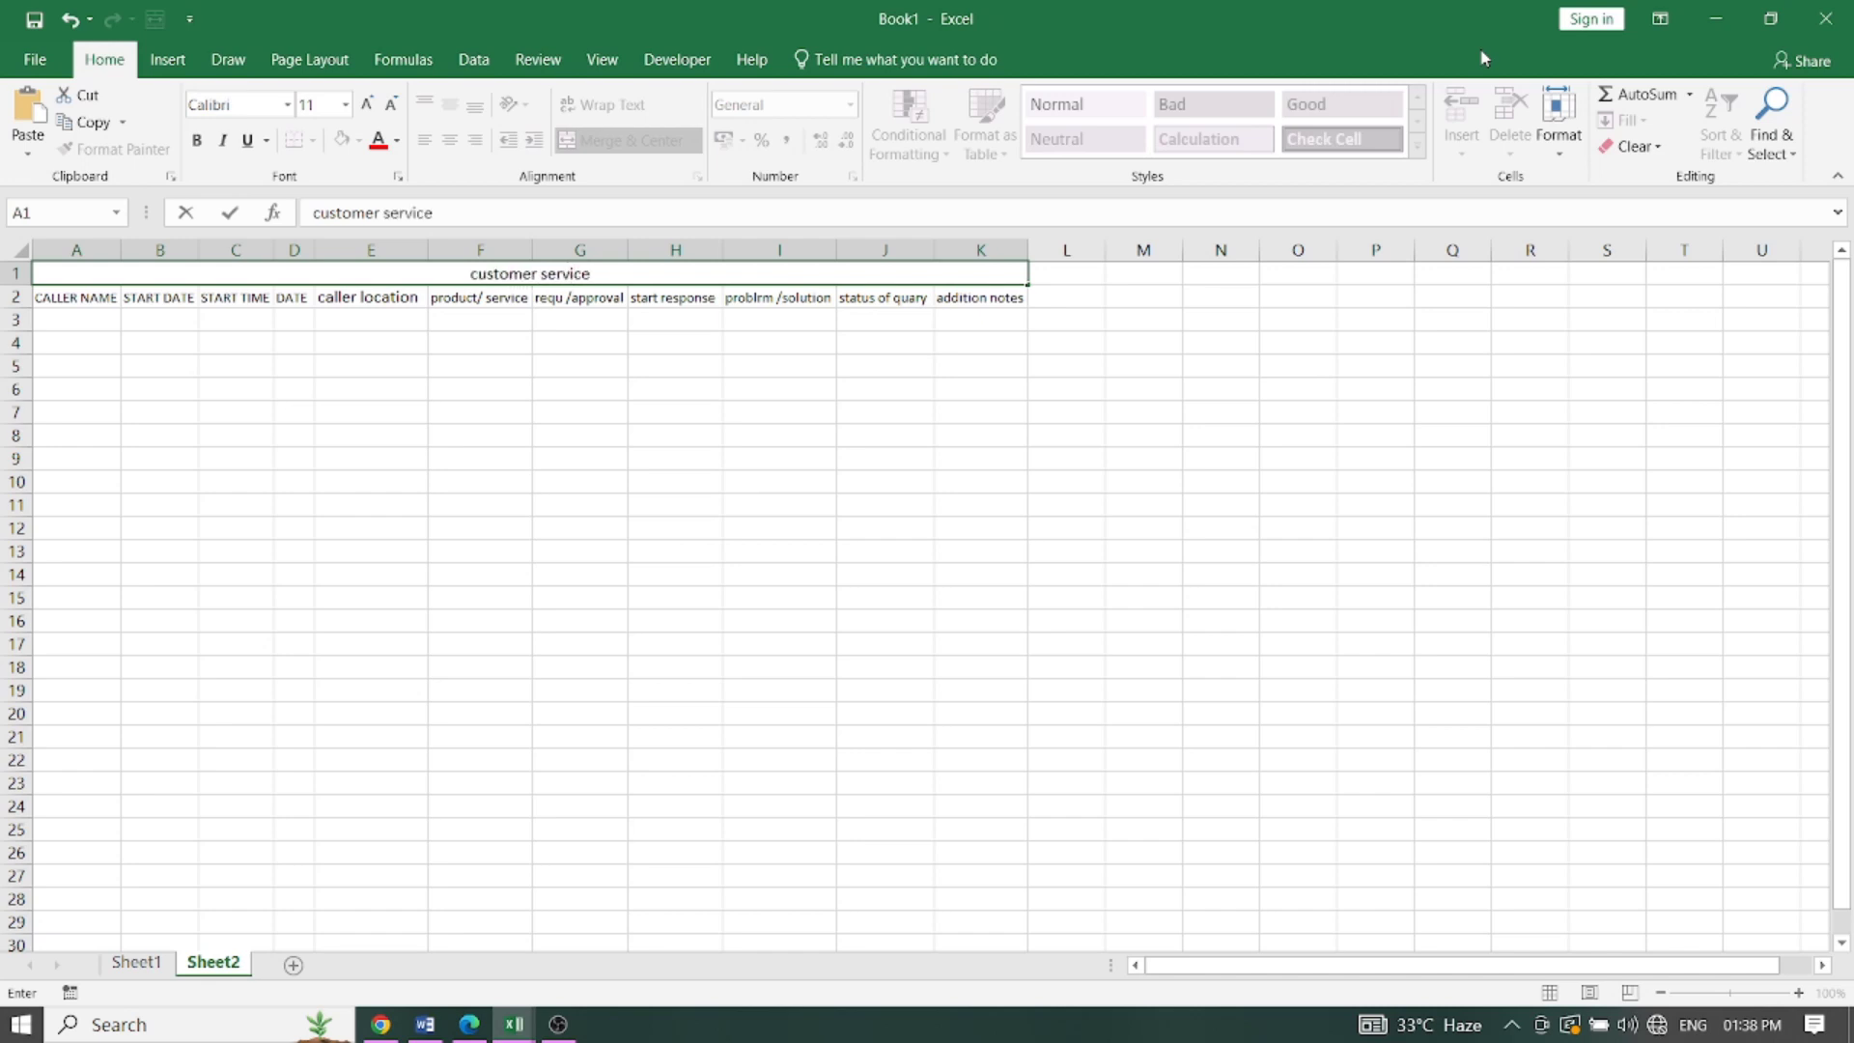
pyautogui.write('call')
pyautogui.write(' log')
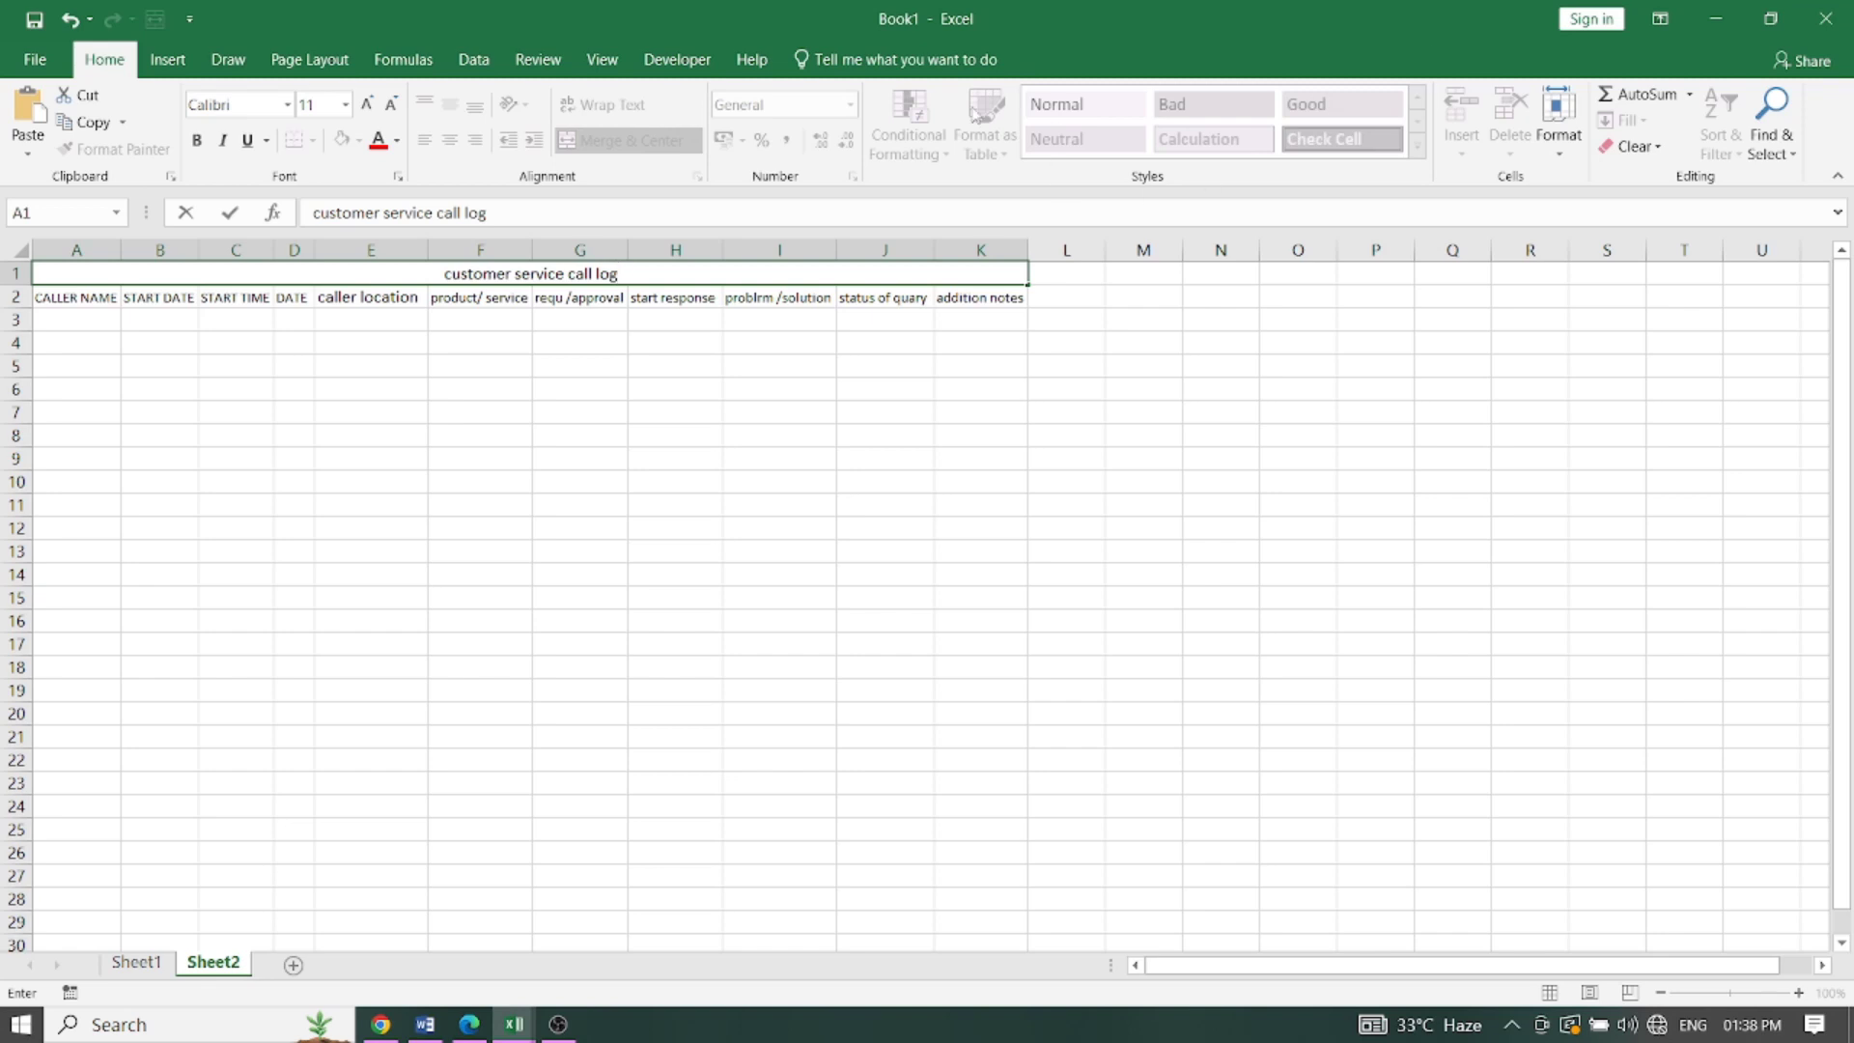
pyautogui.click(71, 320)
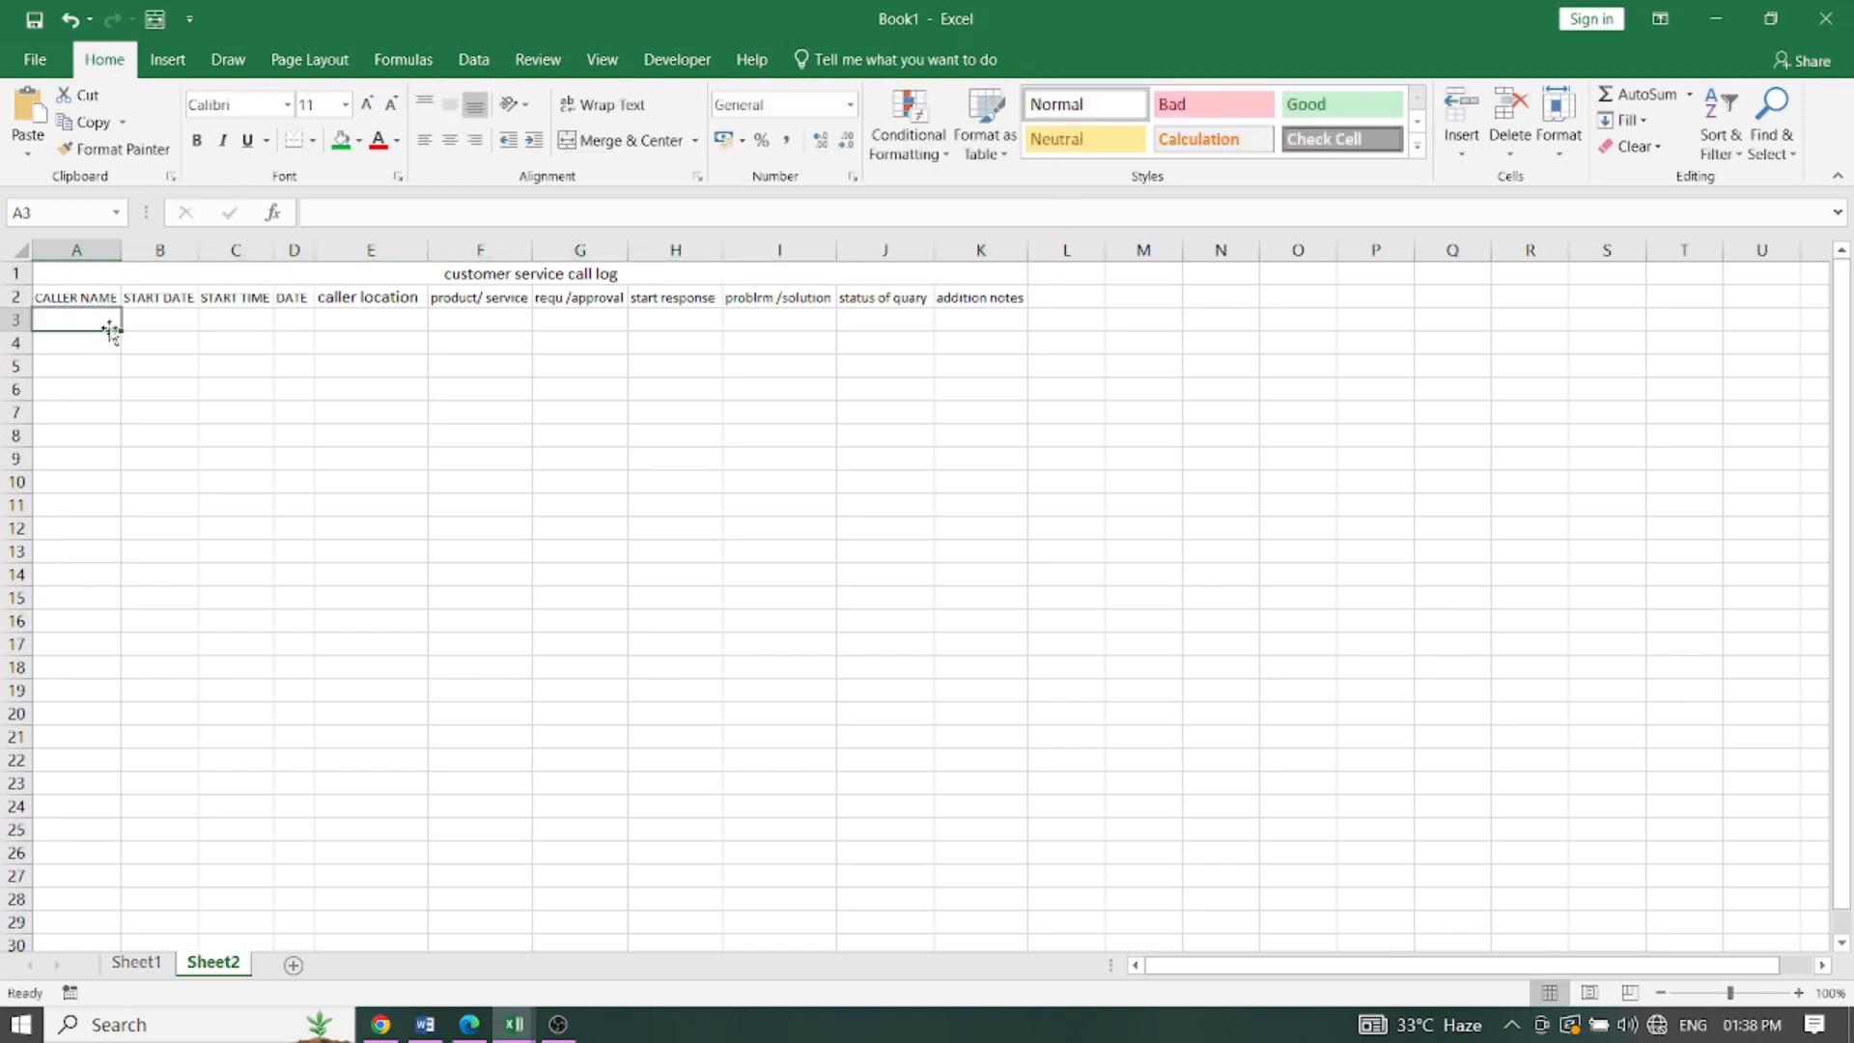
# Step: Enter the caller's name in A3, 1/4/23 in B3 and 12.00 in C3
pyautogui.write('ajay')
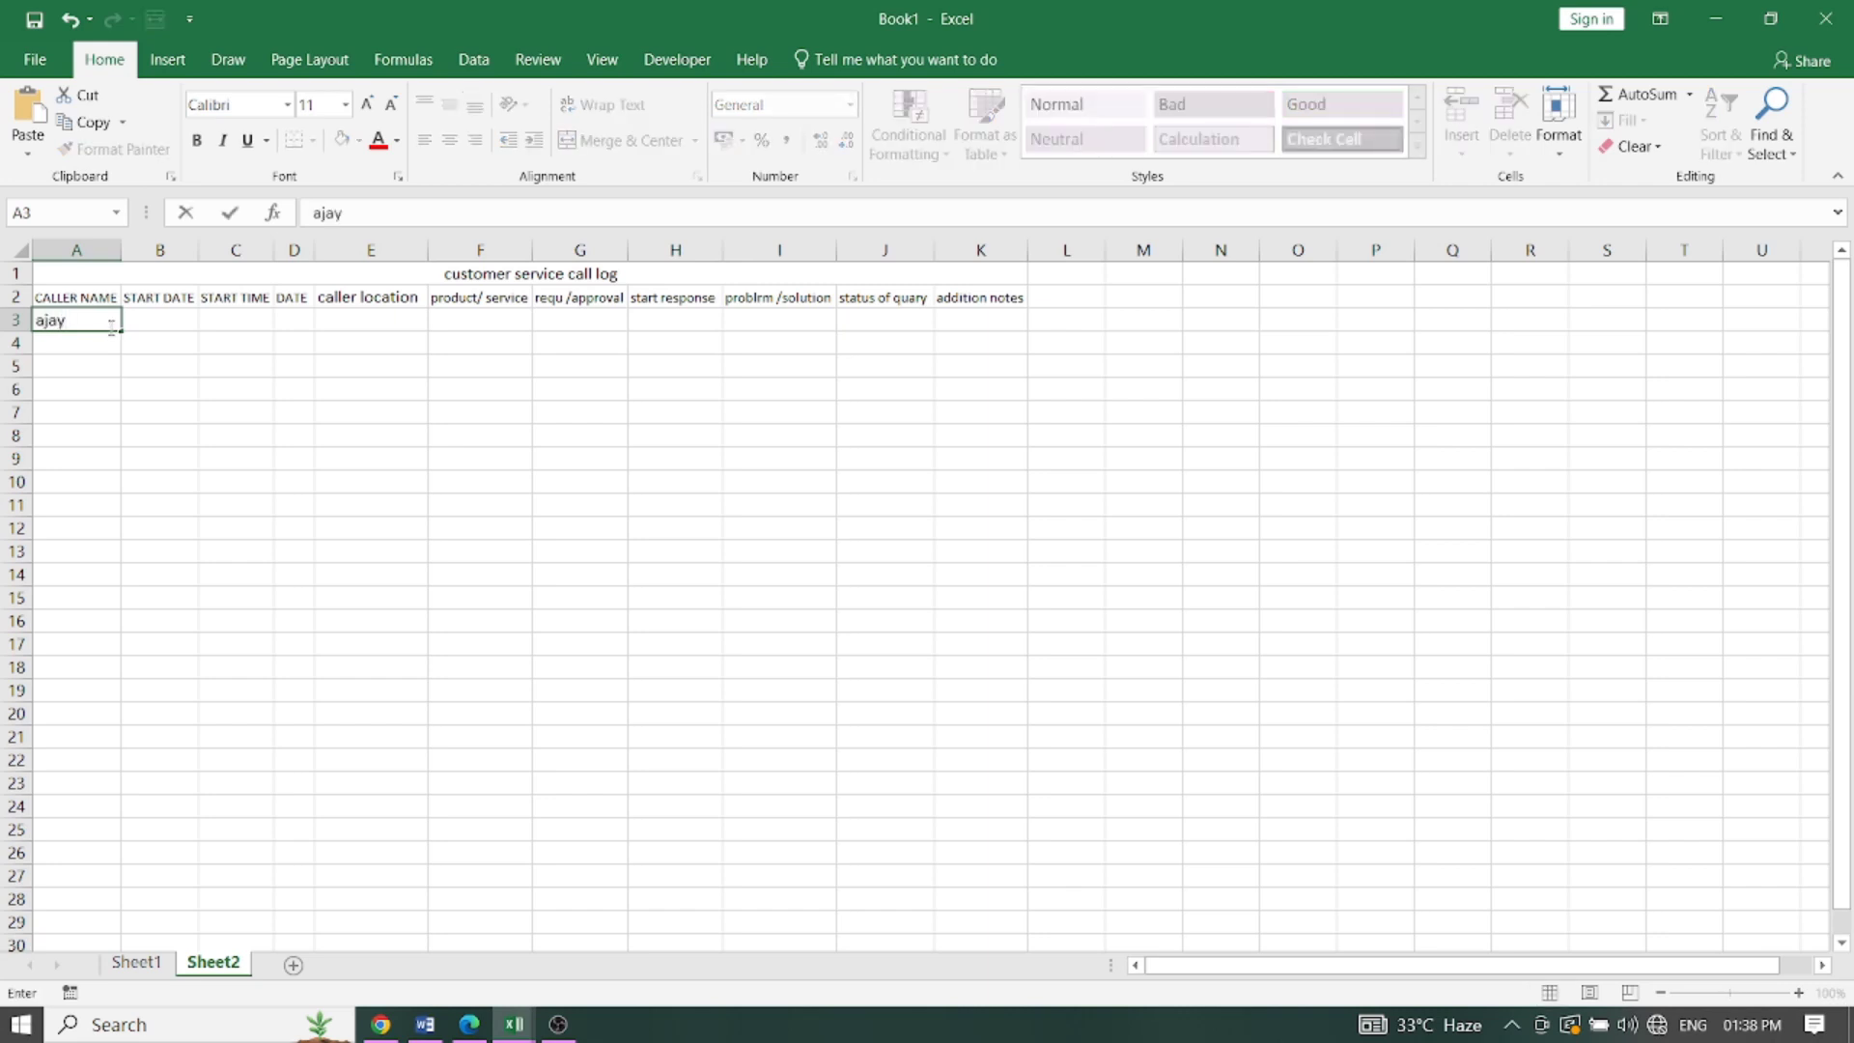
pyautogui.click(164, 320)
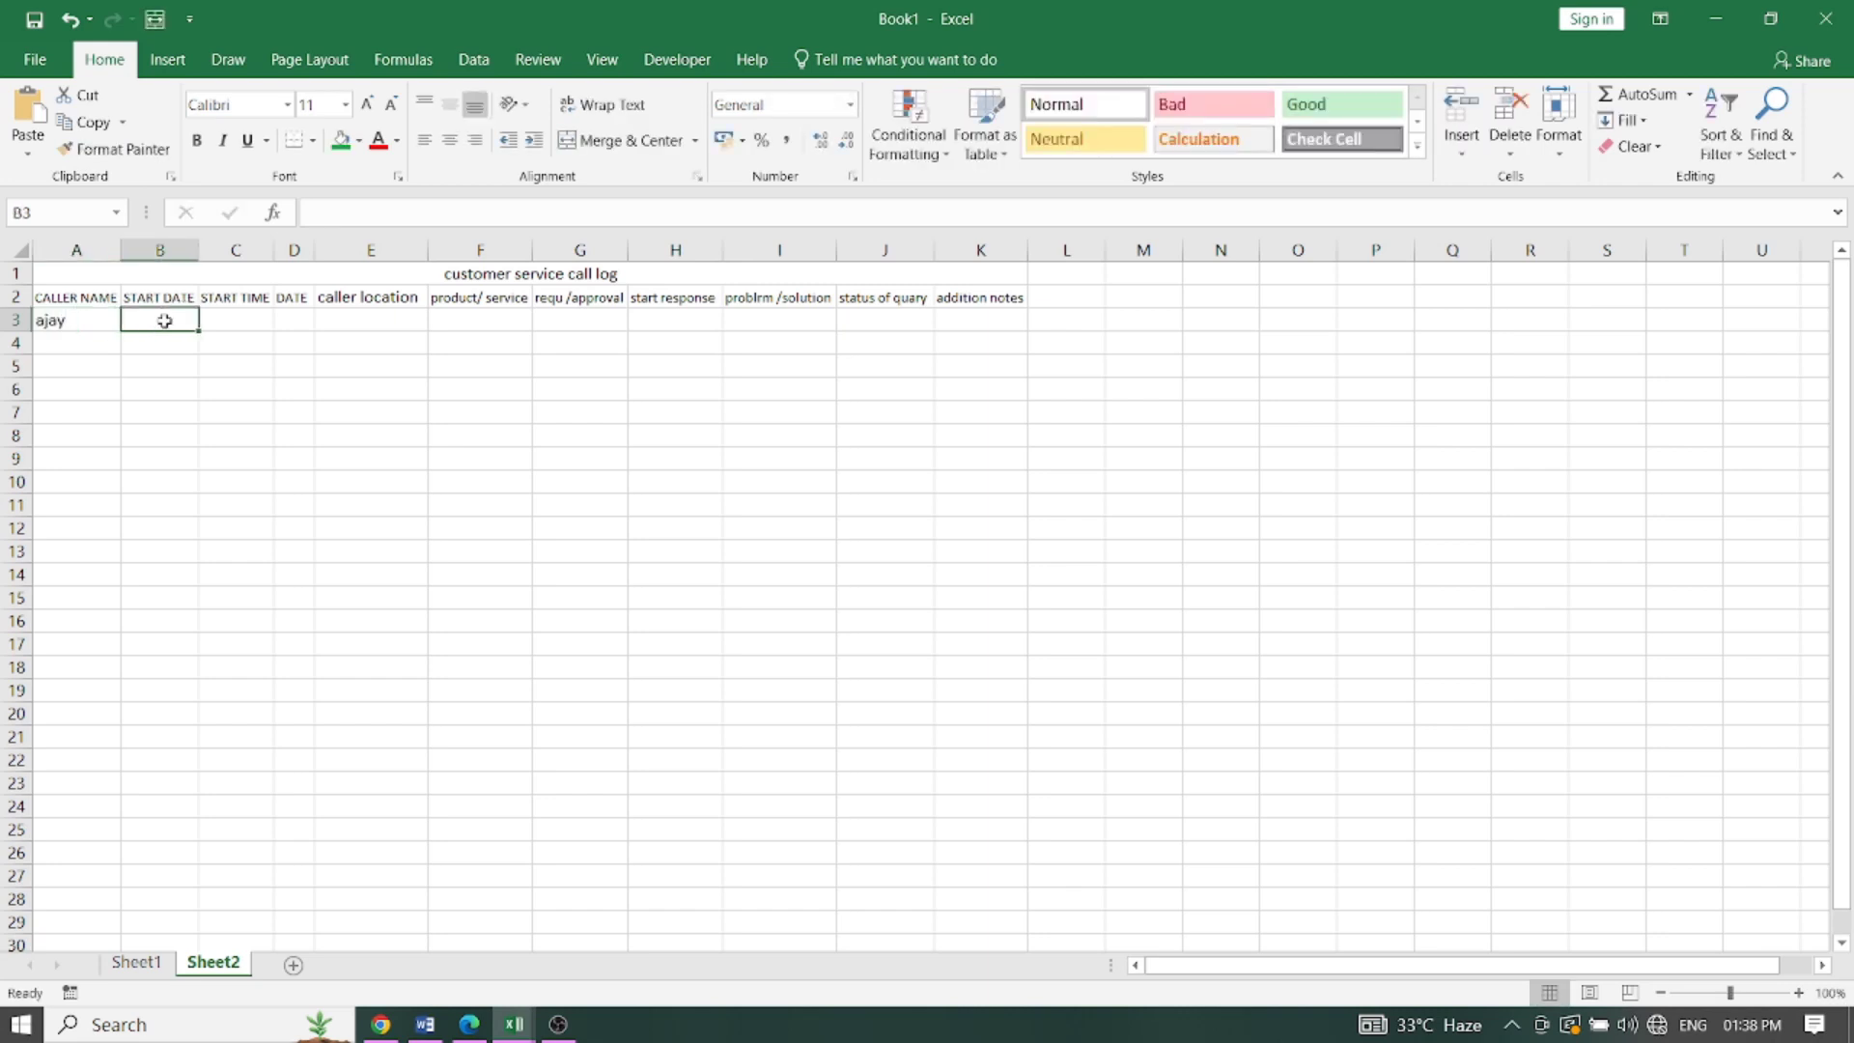
pyautogui.write('1/4/23')
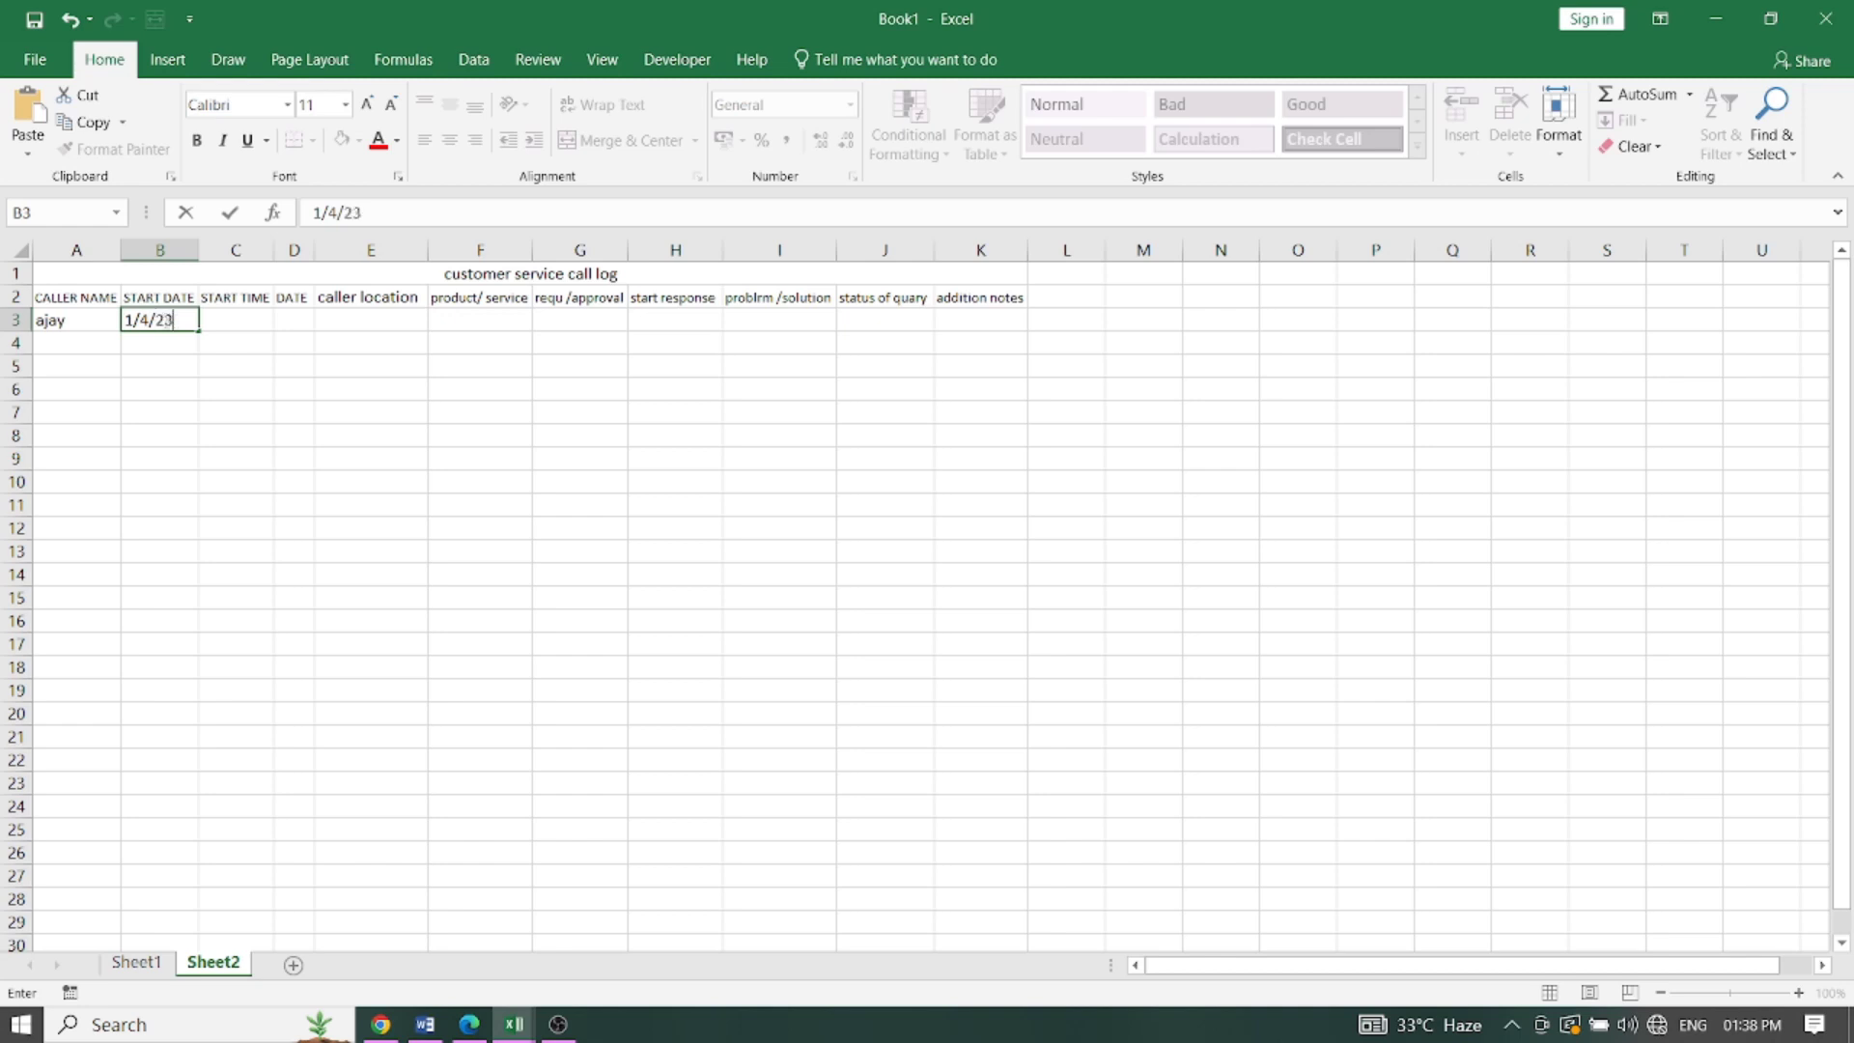
pyautogui.click(241, 326)
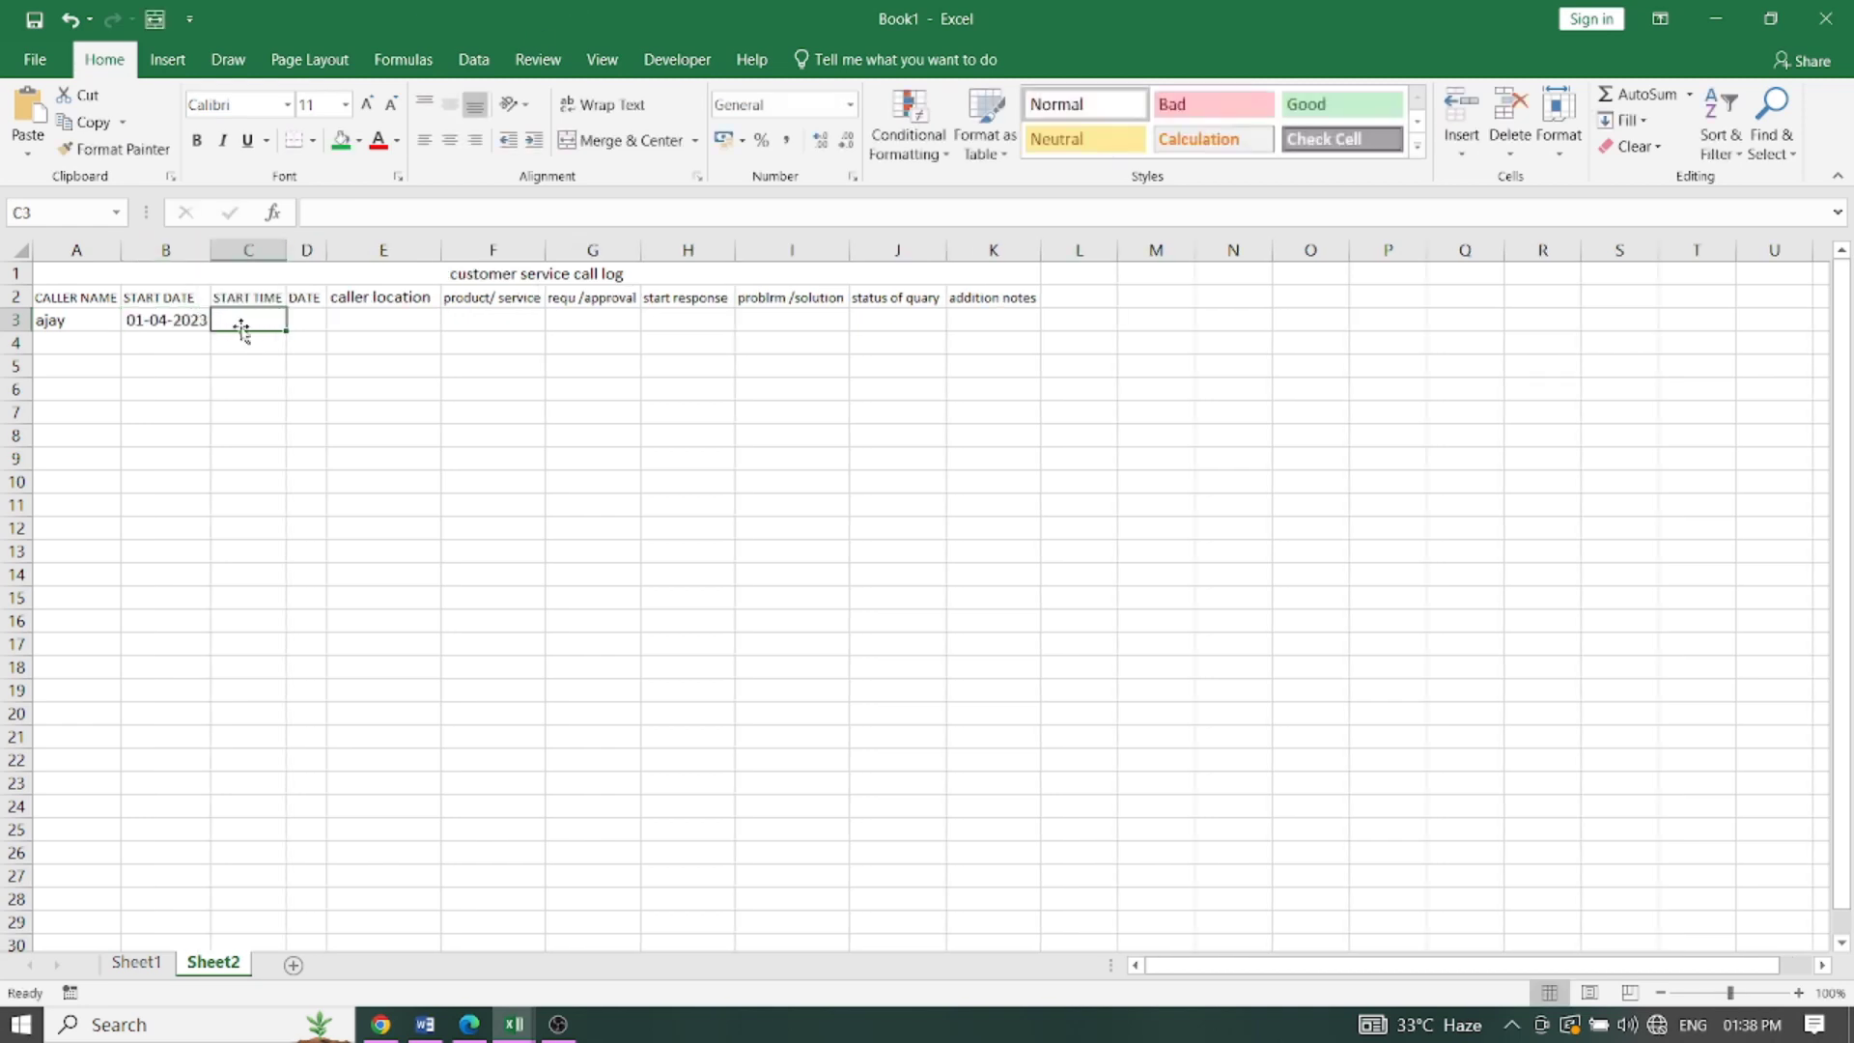
pyautogui.write('12.00')
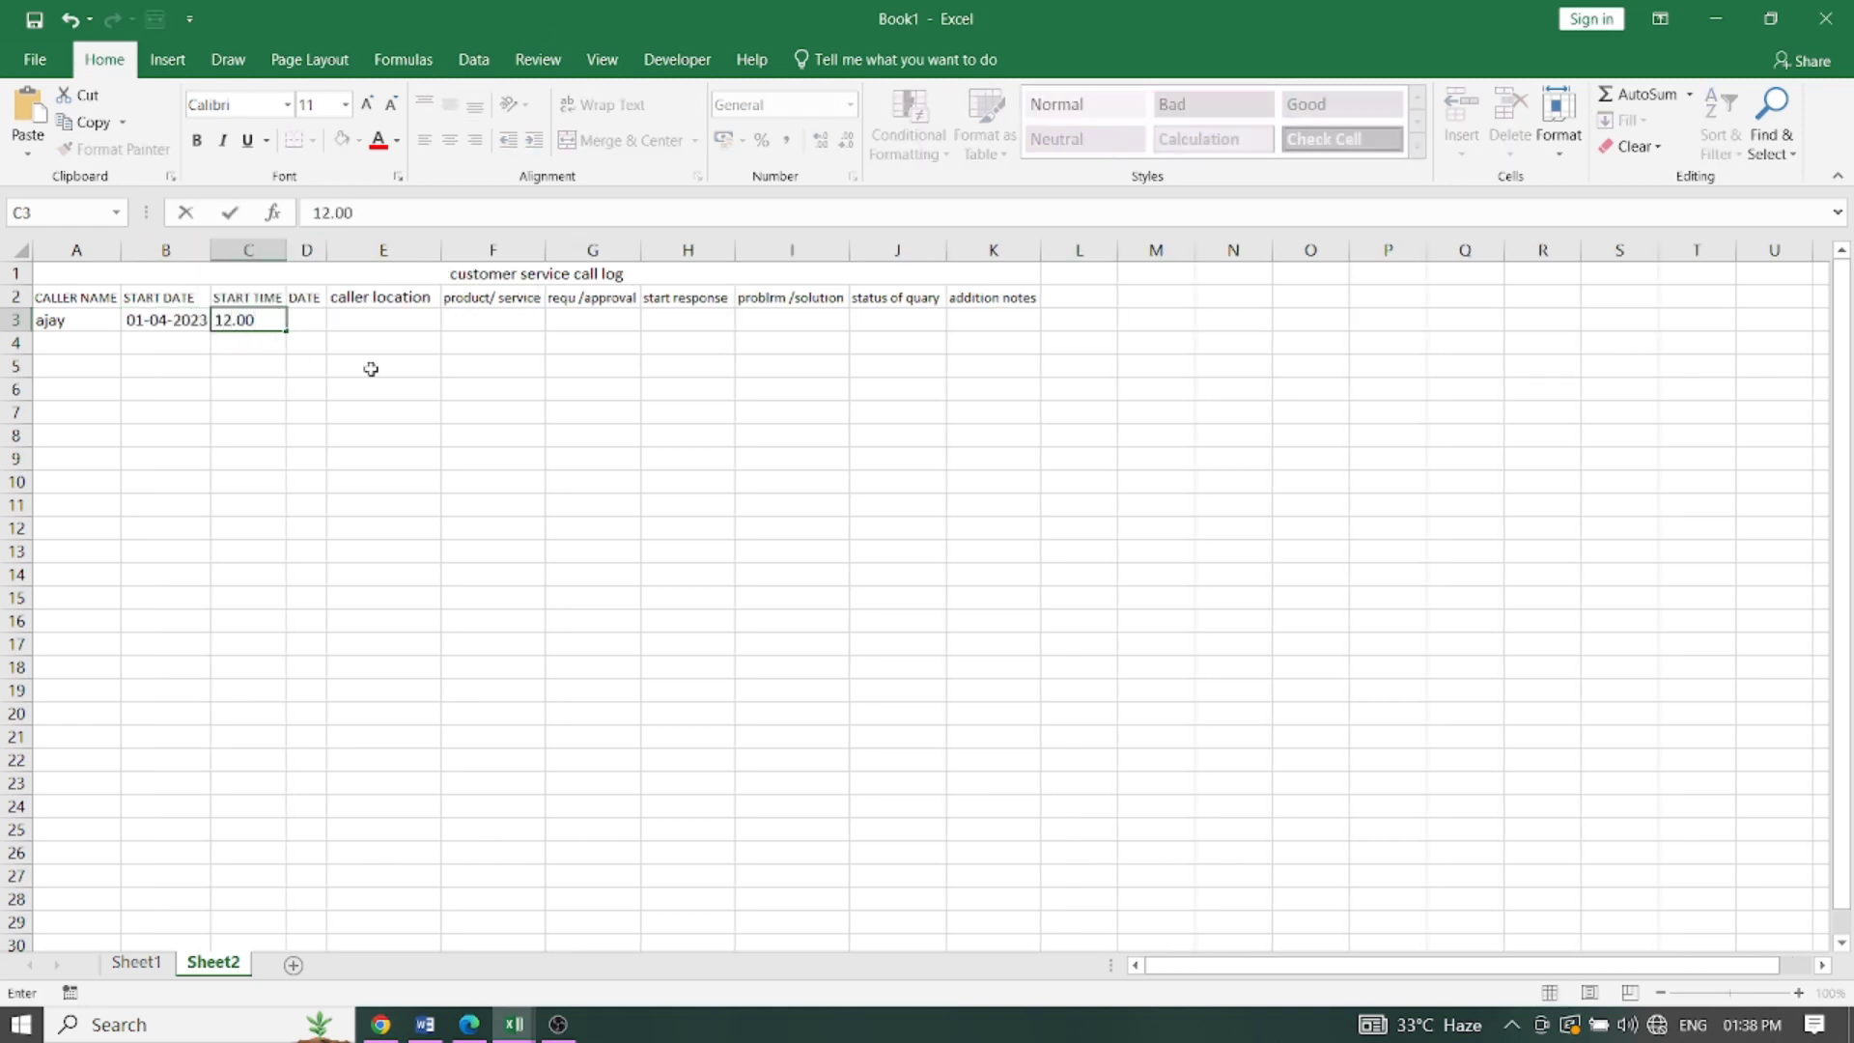
pyautogui.click(307, 322)
# Step: Enter the date 5/4/2 in D3 and widen column D so it shows fully
pyautogui.moveTo(327, 253); pyautogui.dragTo(357, 259)
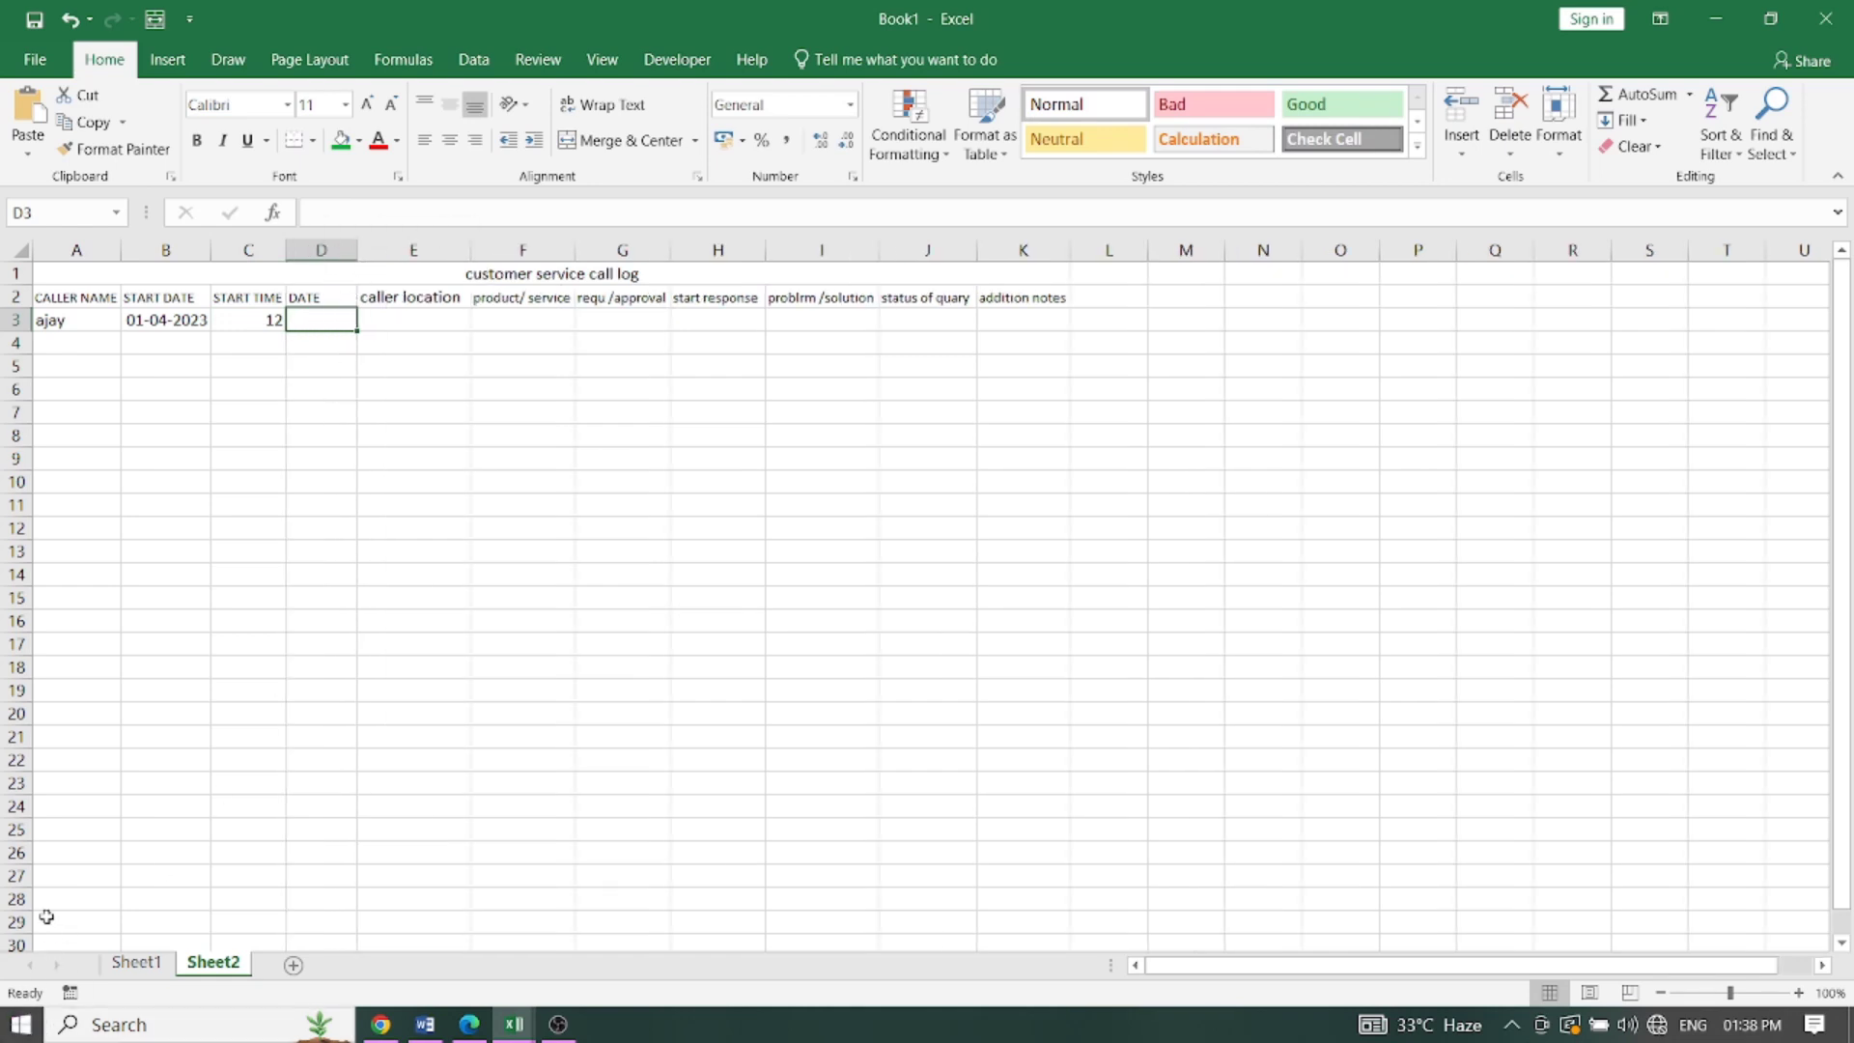
pyautogui.write('5/4/')
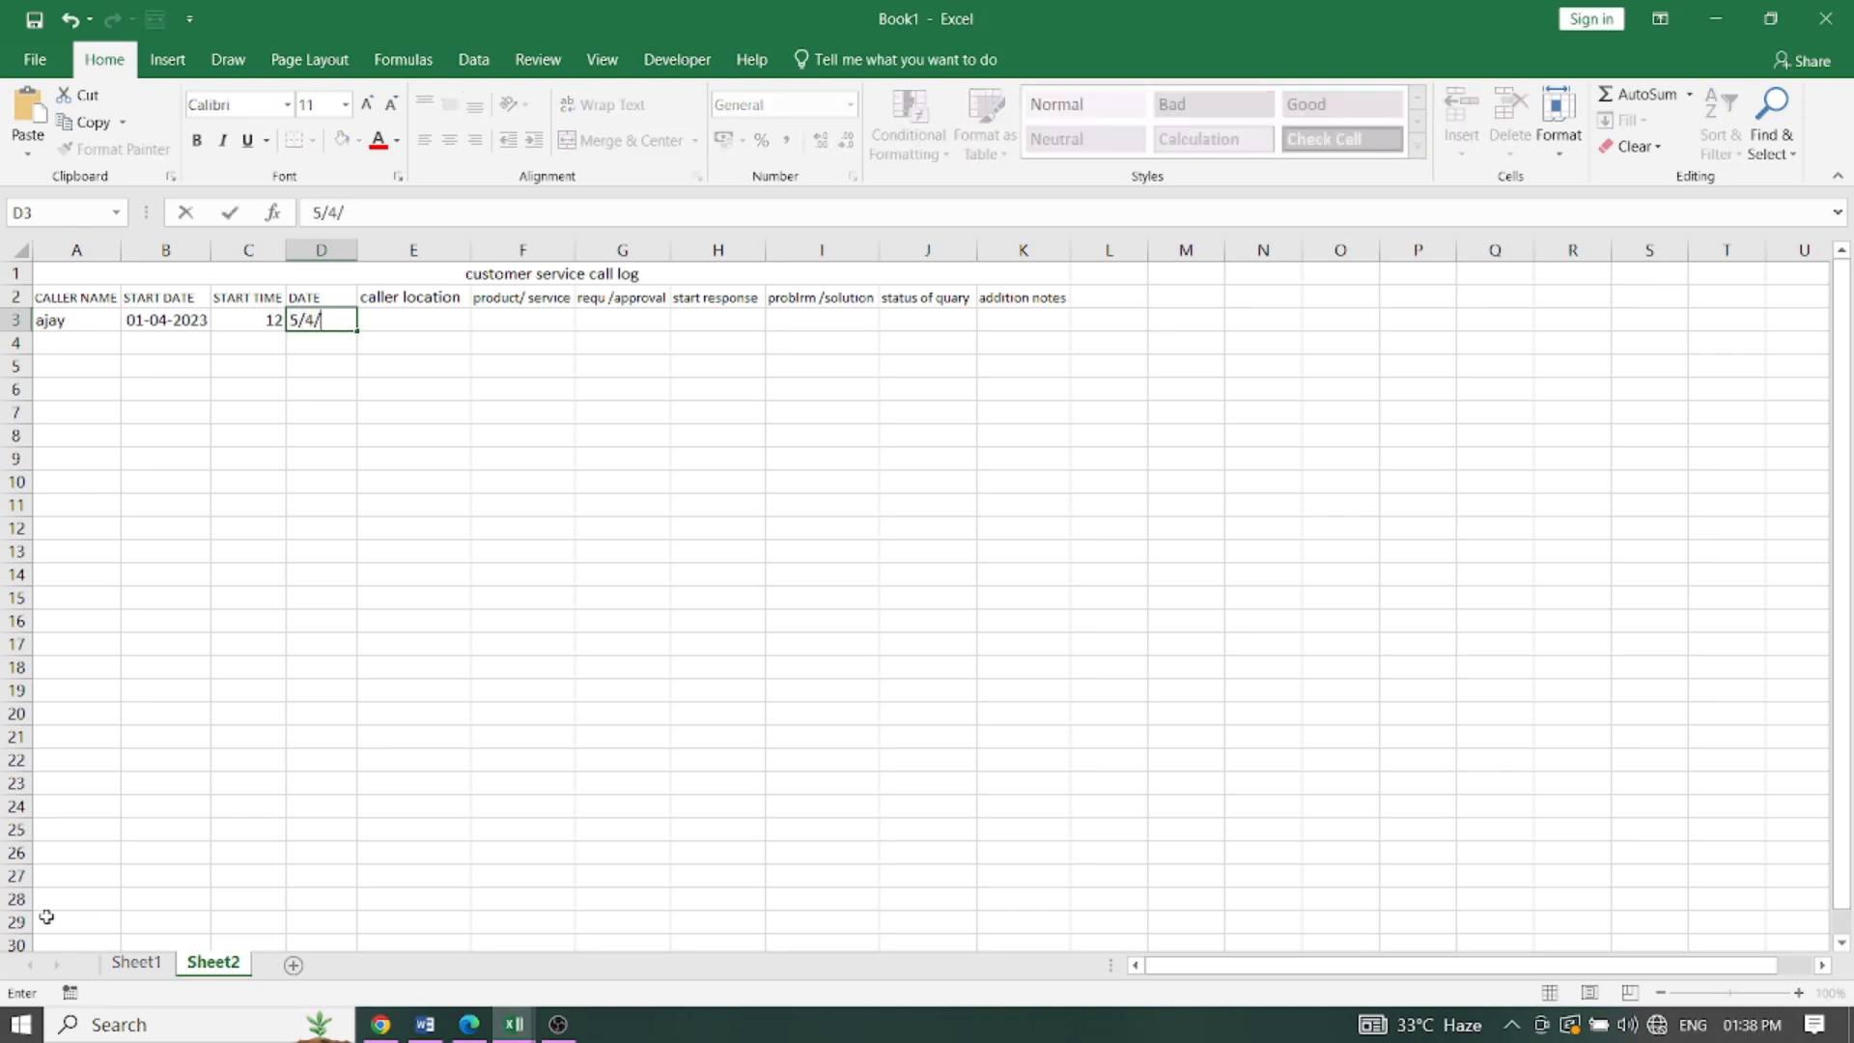
pyautogui.write('23')
pyautogui.click(437, 324)
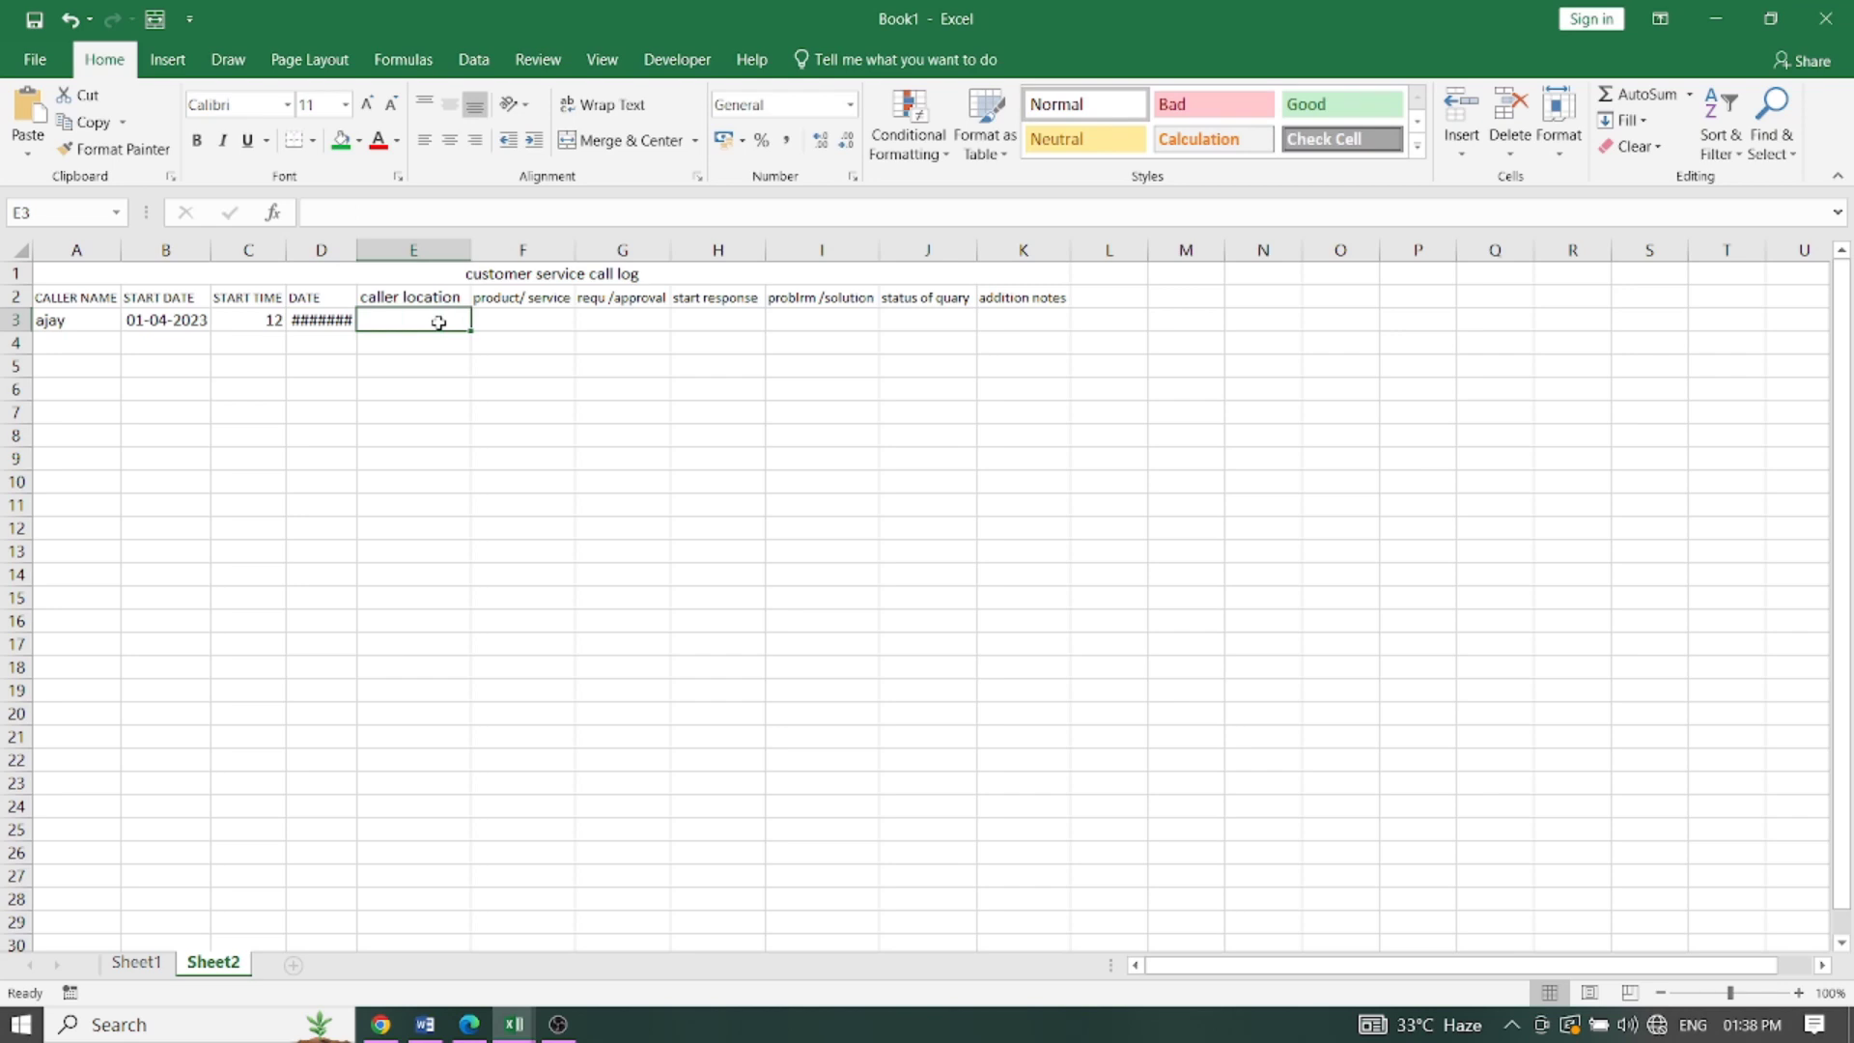
pyautogui.click(311, 323)
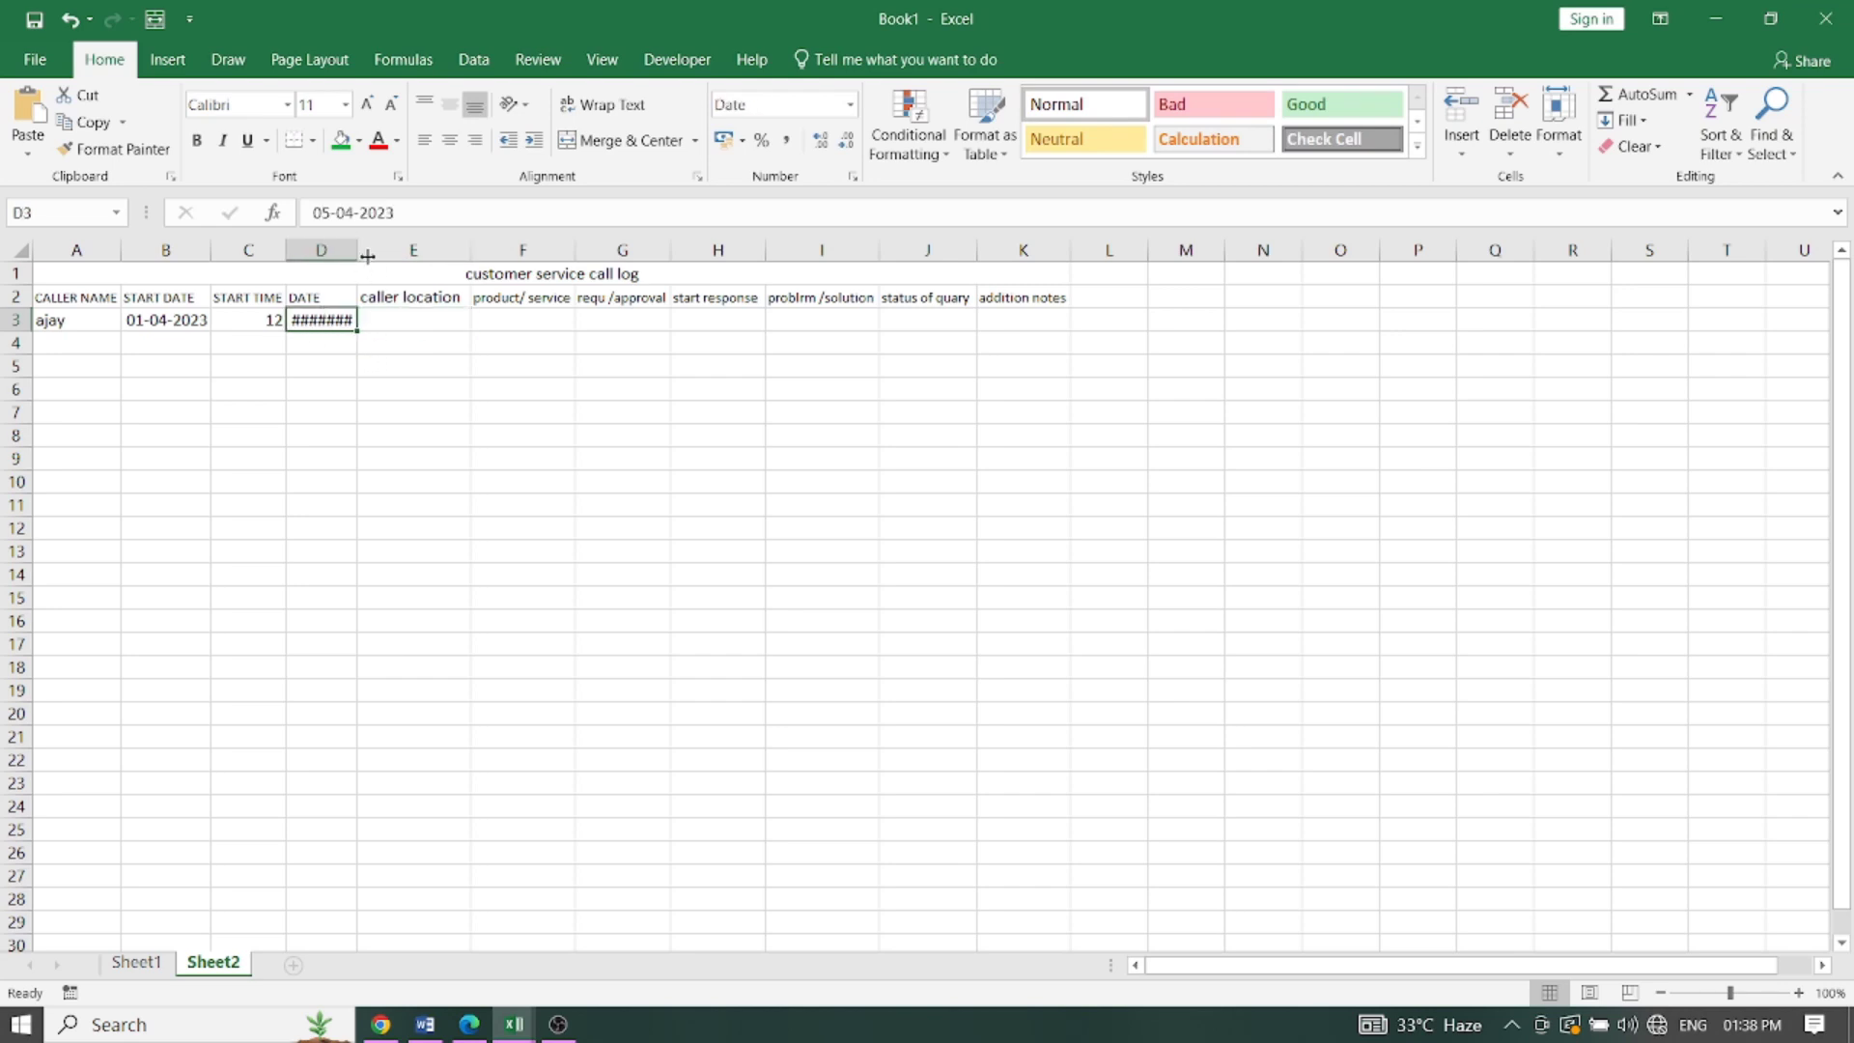
pyautogui.moveTo(367, 256); pyautogui.dragTo(390, 256)
# Step: Enter panvel in E3, air con purchase in F3 and servicing in G3
pyautogui.click(433, 325)
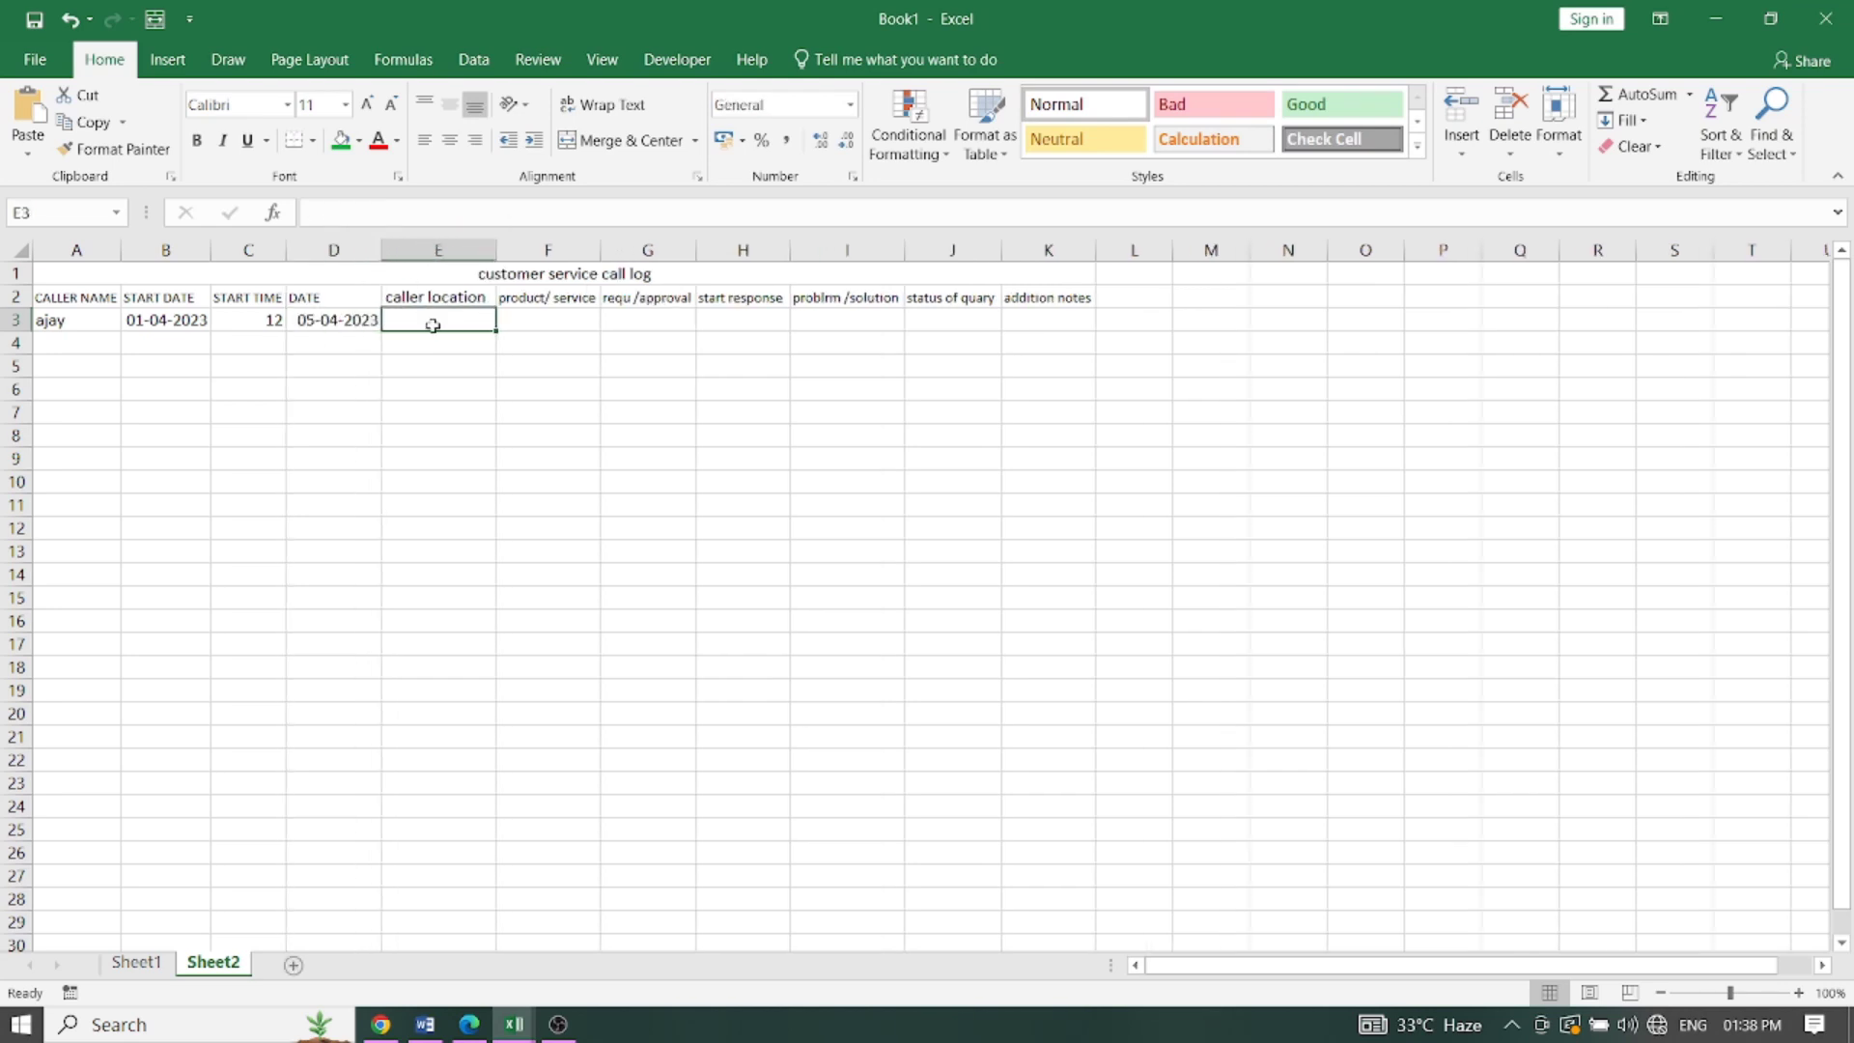
pyautogui.write('p')
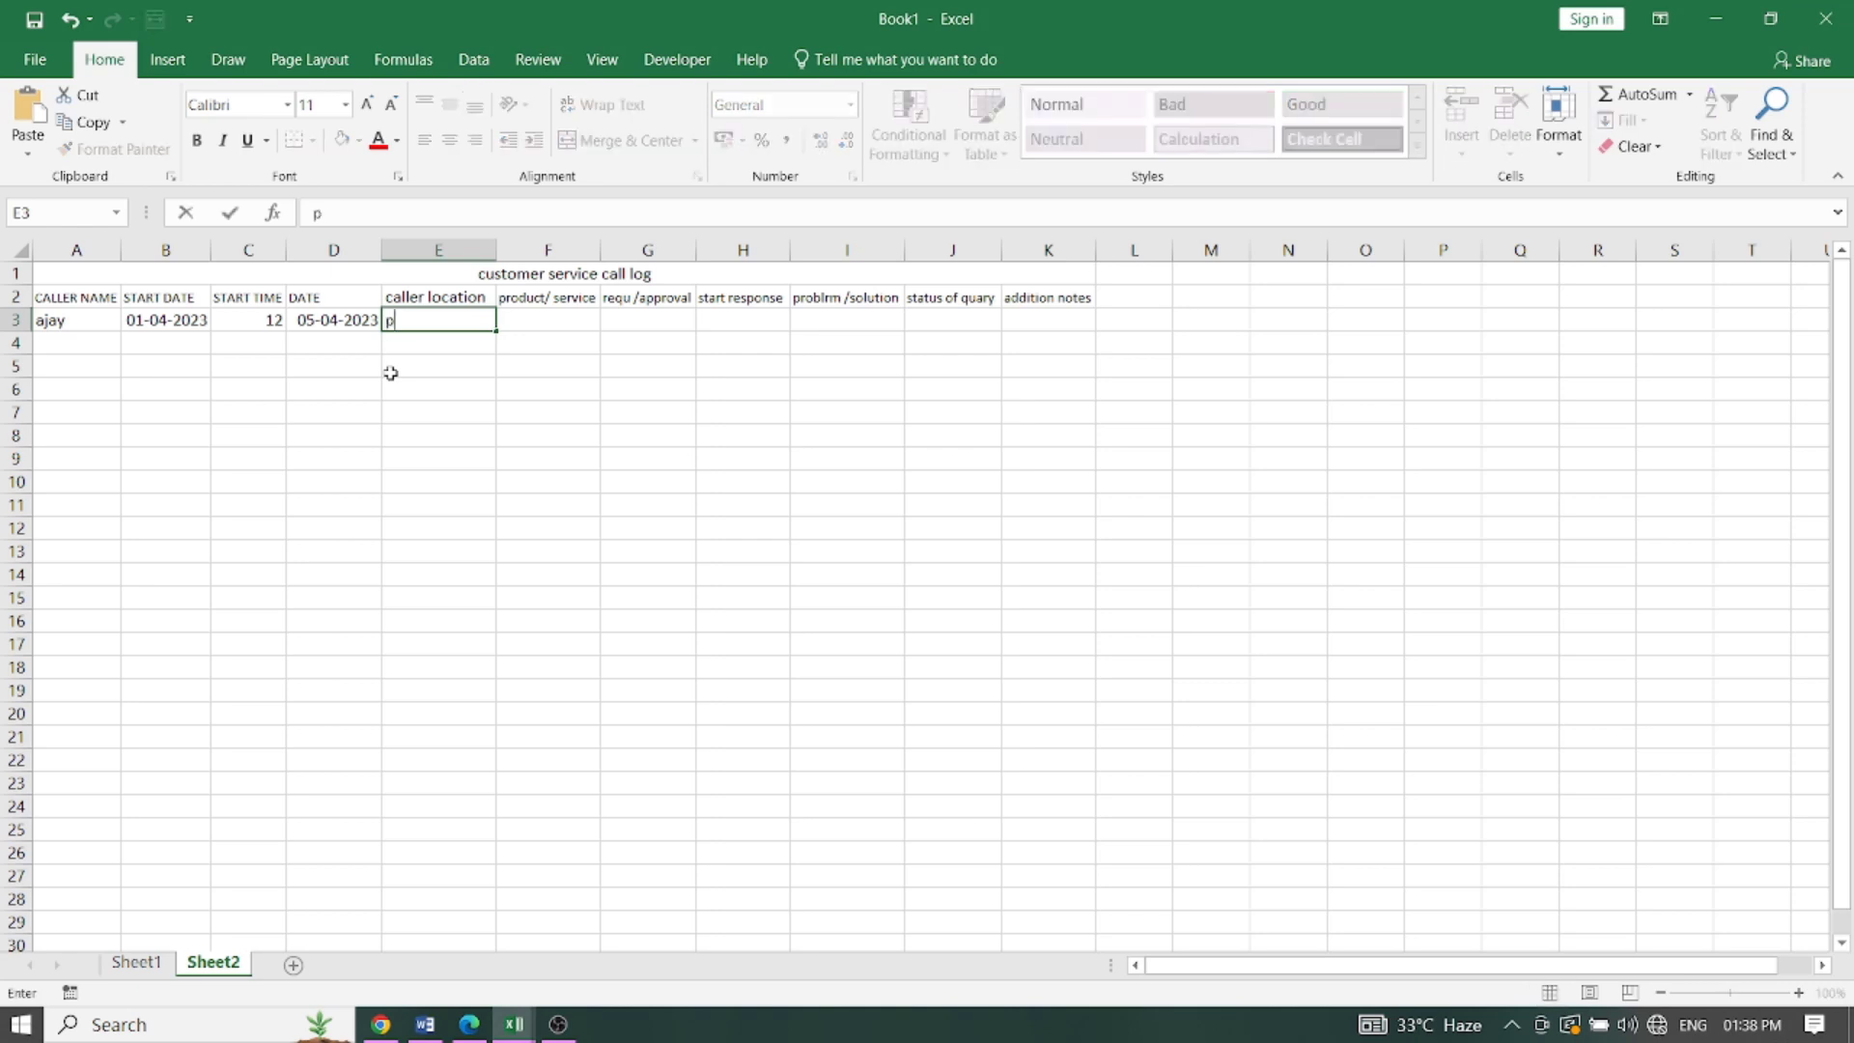
pyautogui.write('anvel')
pyautogui.click(536, 317)
pyautogui.write('se')
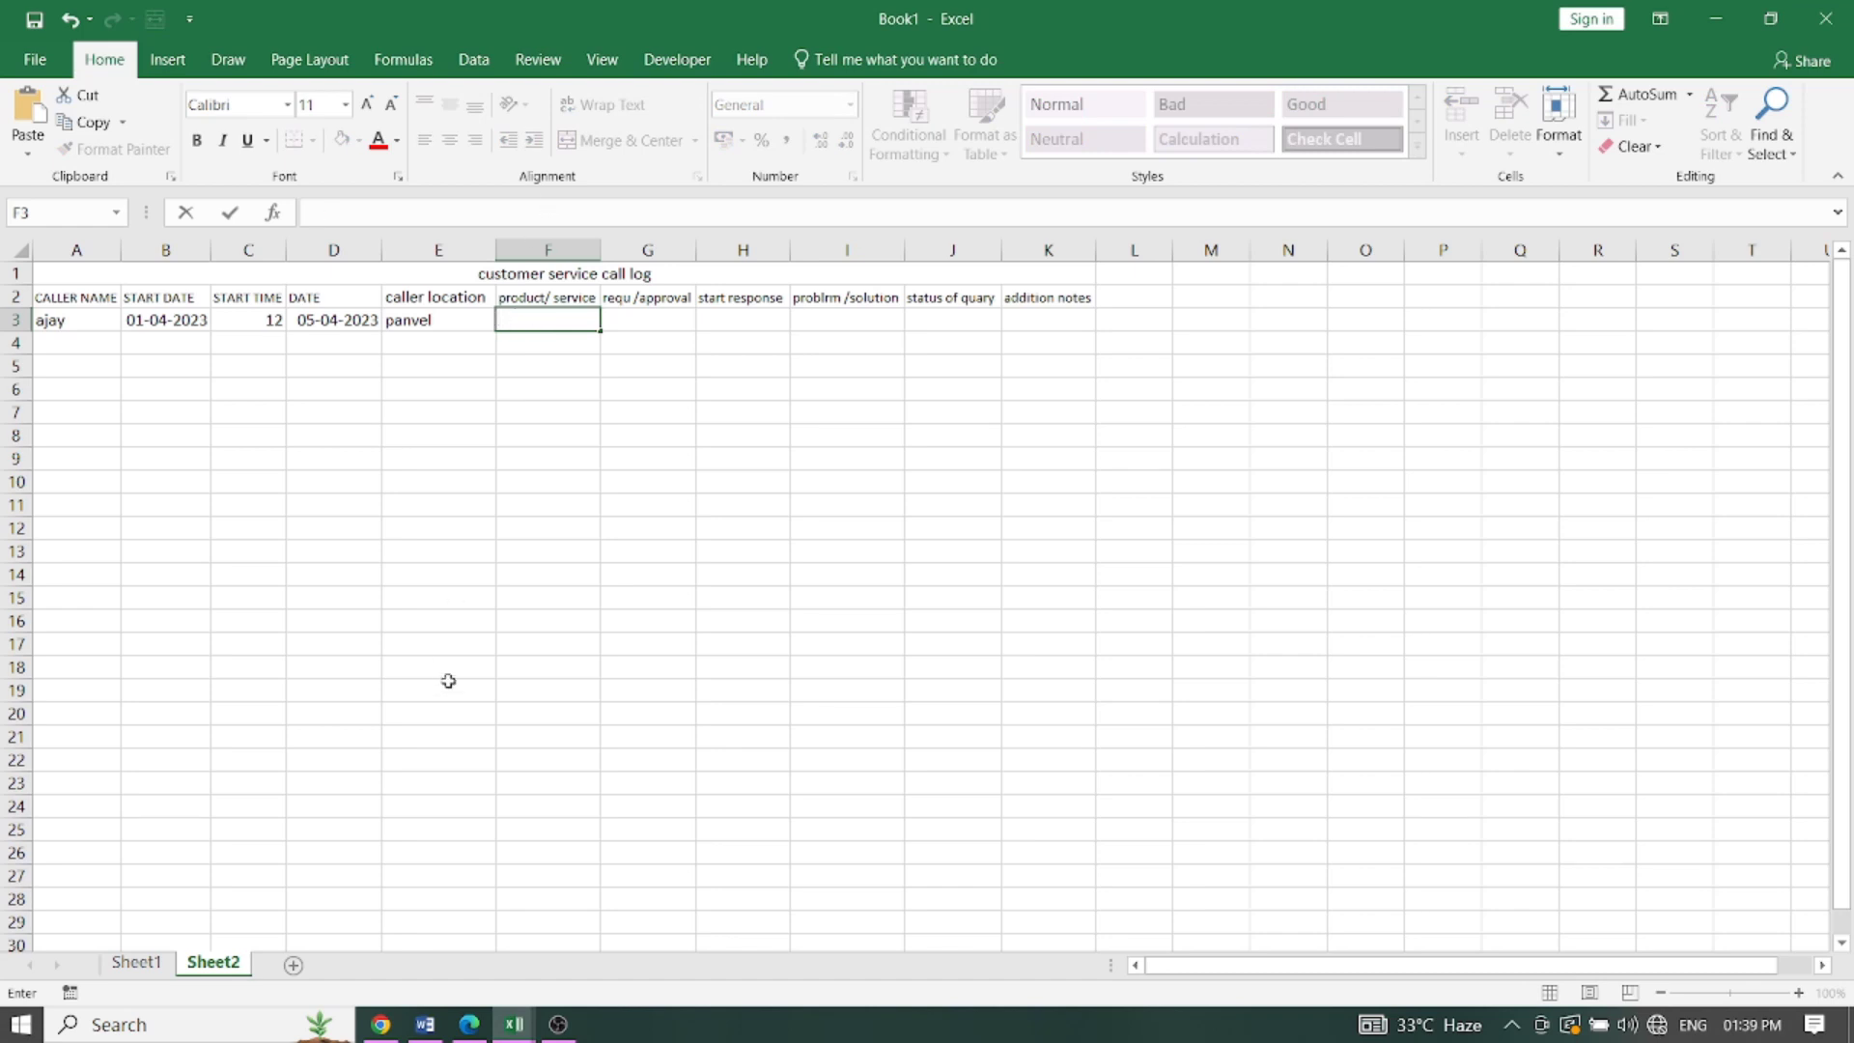
pyautogui.write('a')
pyautogui.write(' ser')
pyautogui.press('BackSpace')
pyautogui.press('BackSpace')
pyautogui.press('BackSpace')
pyautogui.press('BackSpace')
pyautogui.press('BackSpace')
pyautogui.press('BackSpace')
pyautogui.press('BackSpace')
pyautogui.press('BackSpace')
pyautogui.write('air ')
pyautogui.write('con ')
pyautogui.write('purcha')
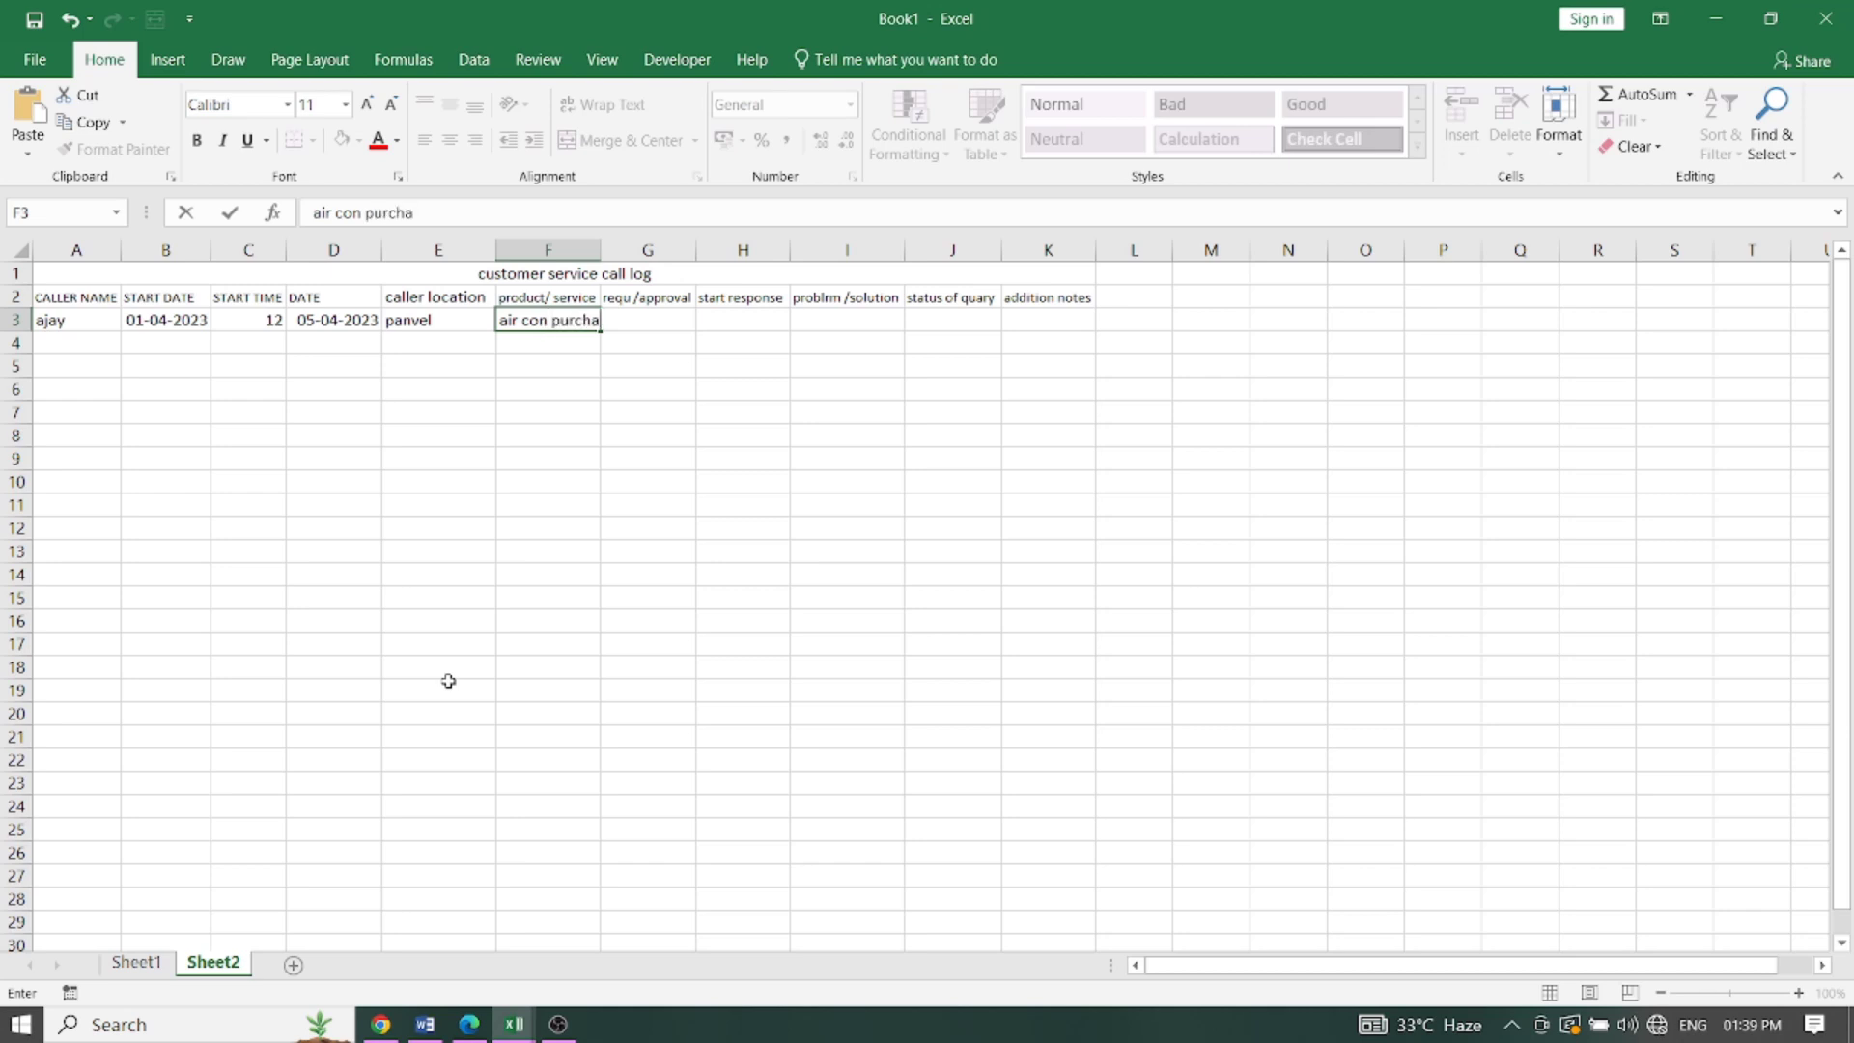
pyautogui.write('se')
pyautogui.click(713, 325)
pyautogui.click(654, 322)
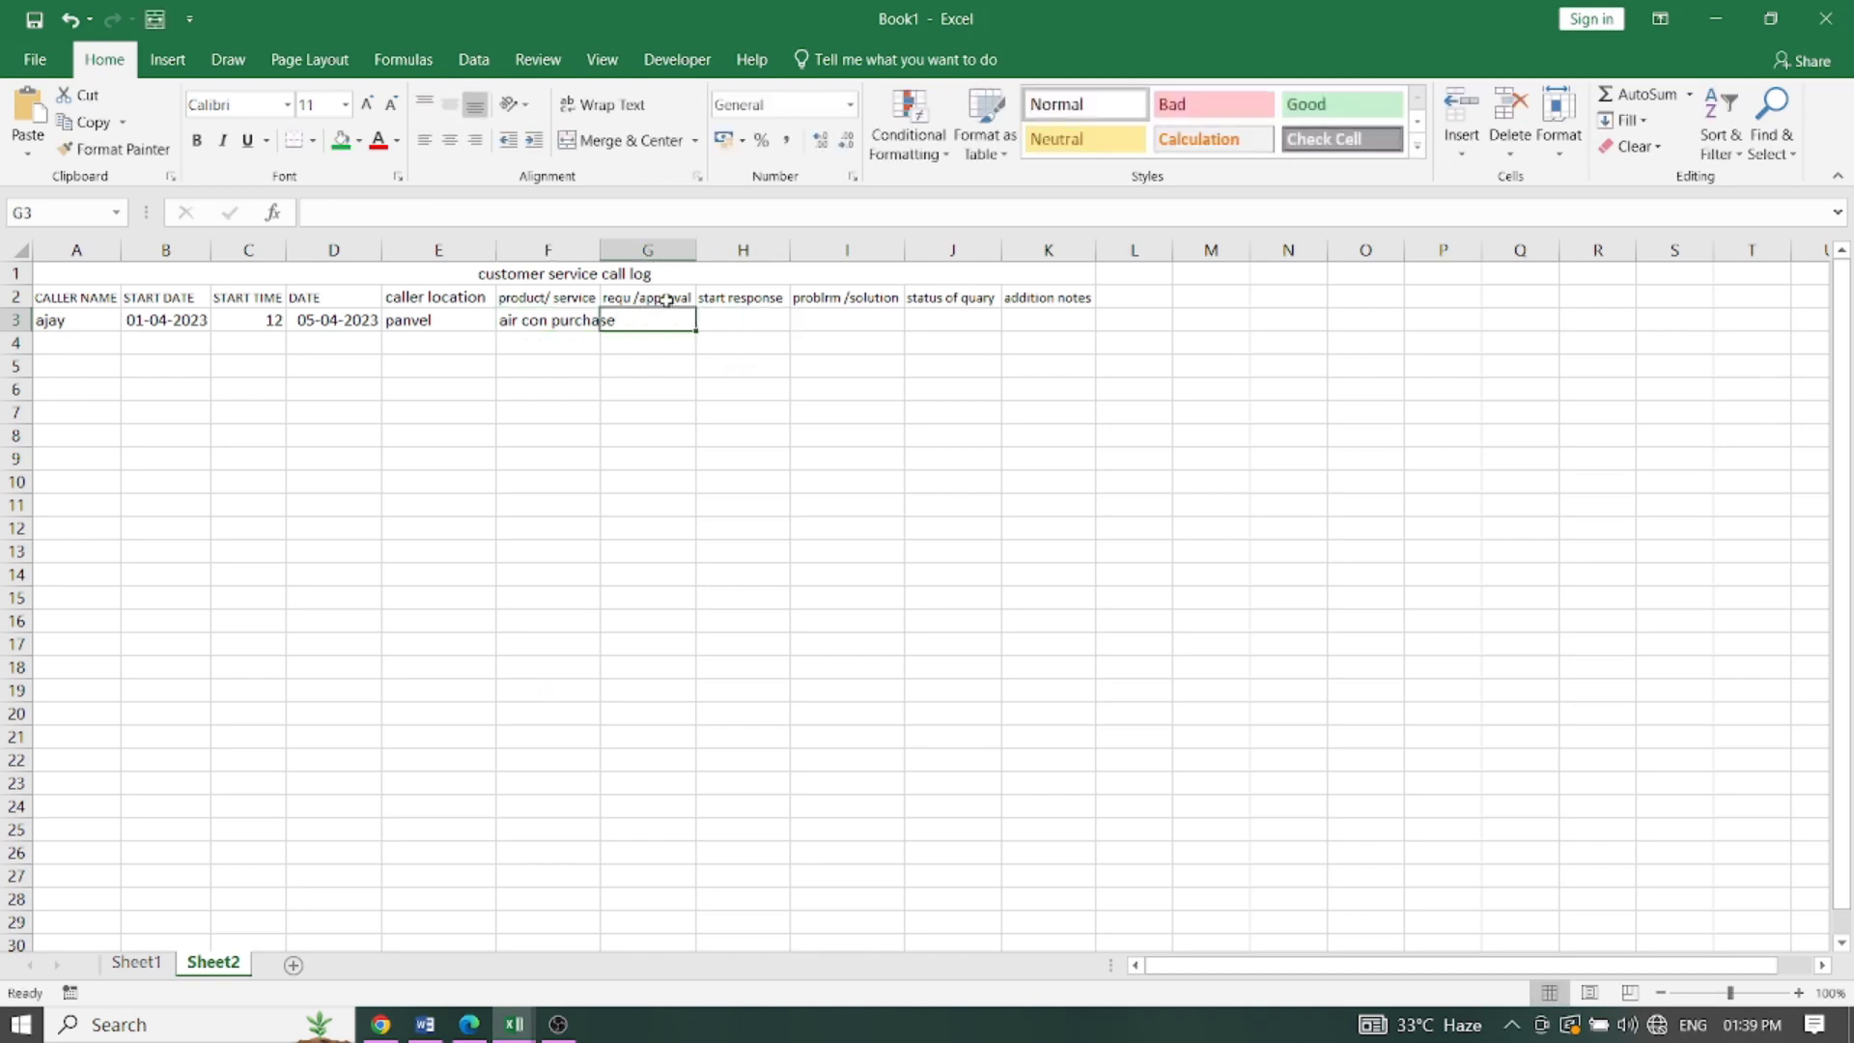
pyautogui.write('servicing')
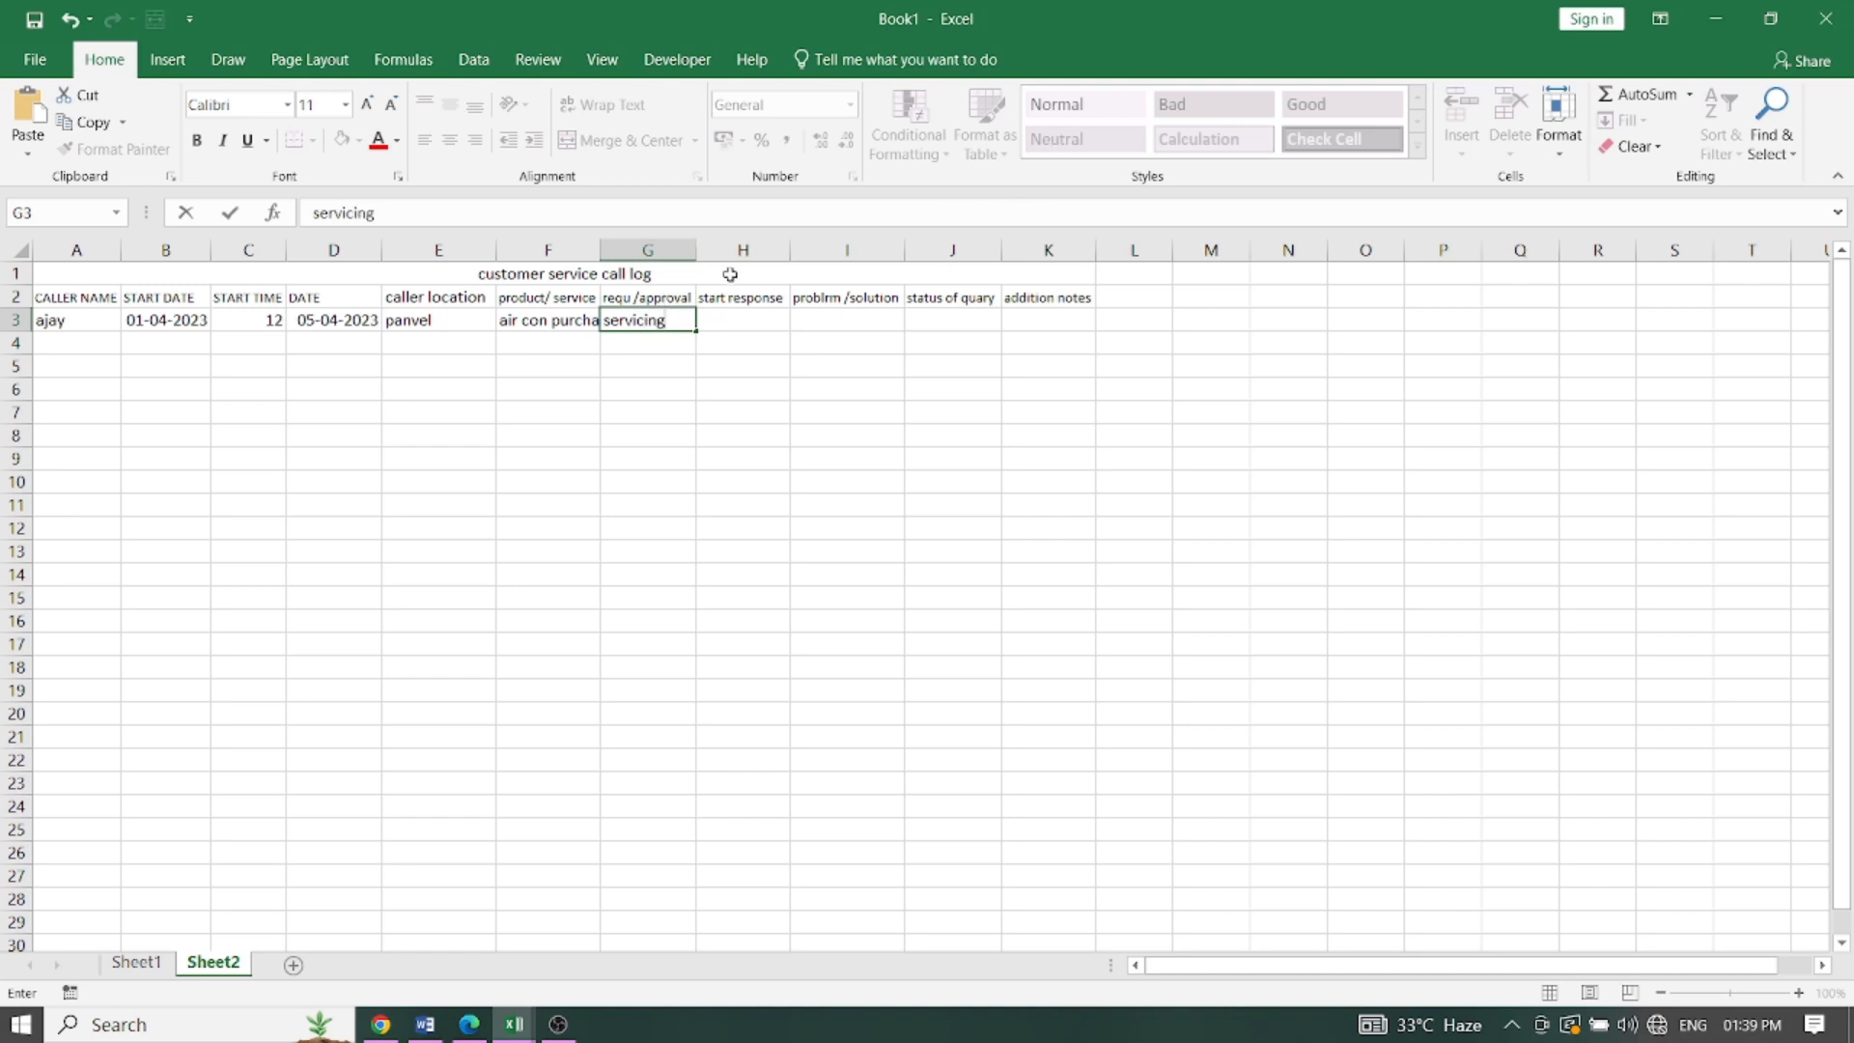
pyautogui.click(742, 320)
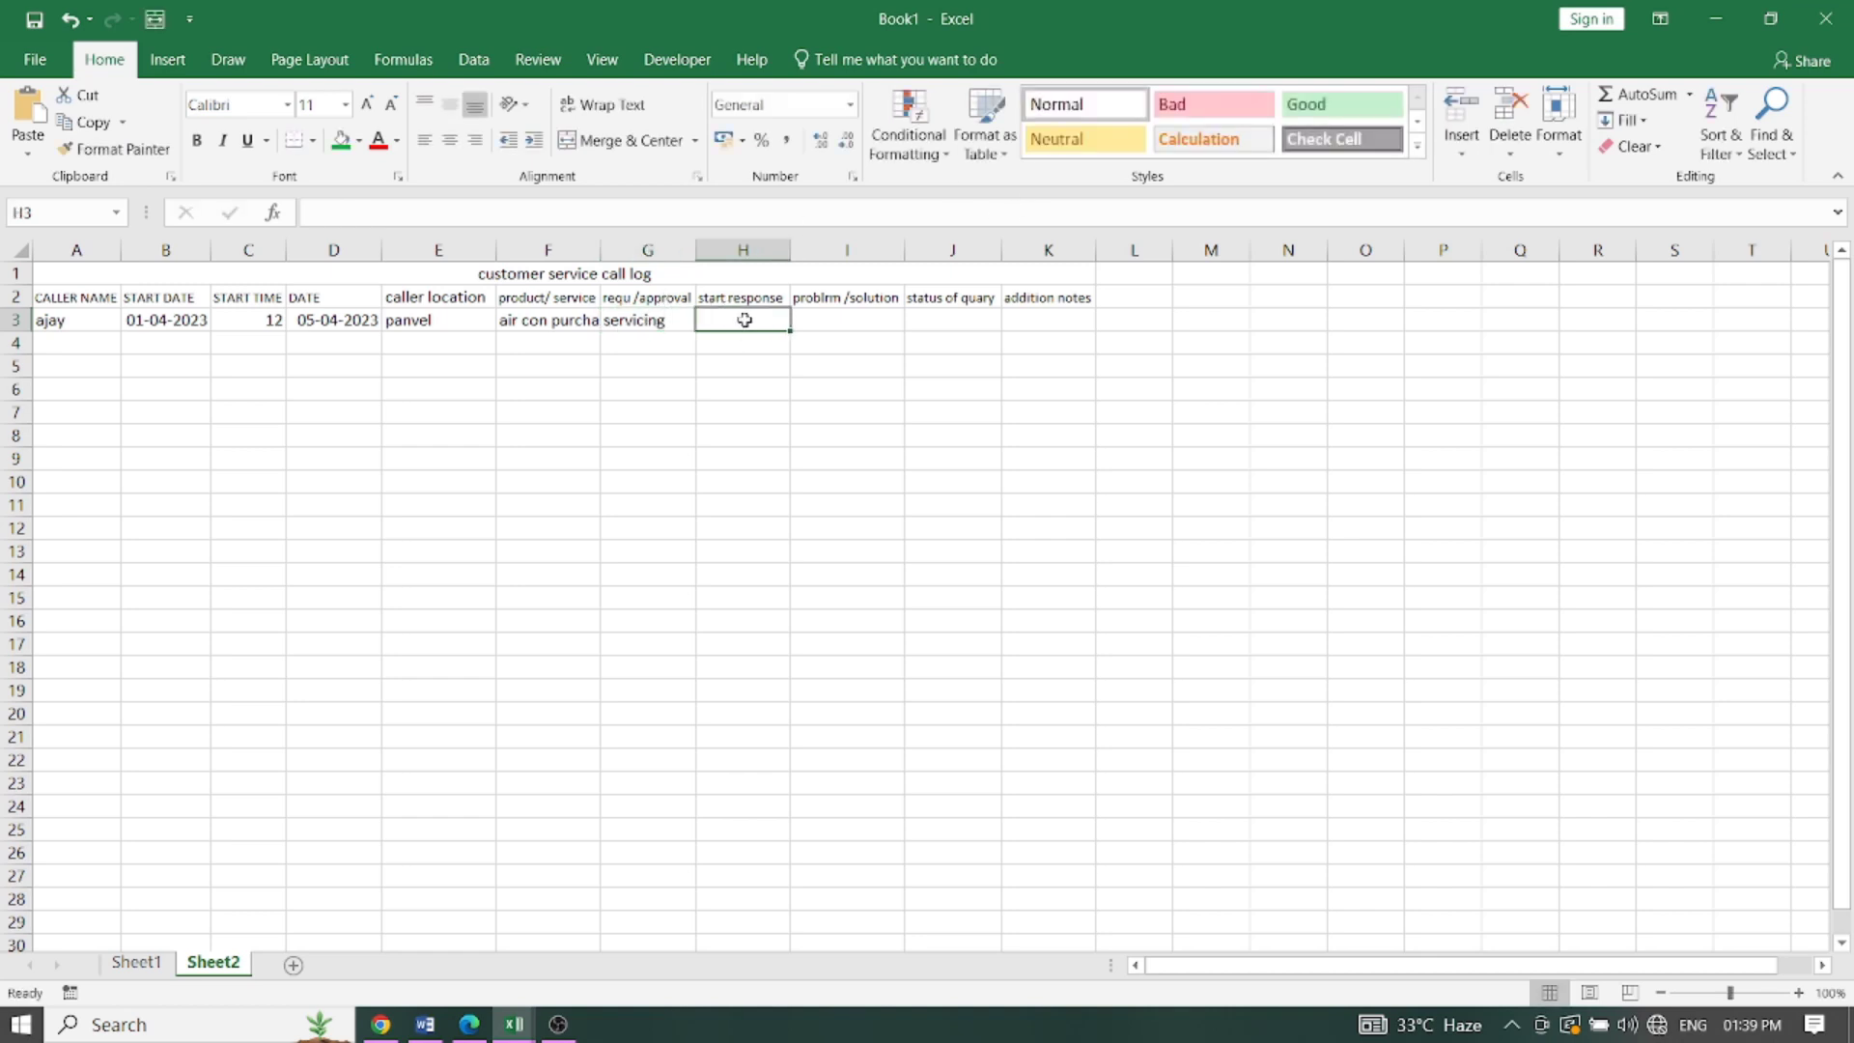
# Step: After checking the questions PDF, enter 'service free' in H3
pyautogui.write('4')
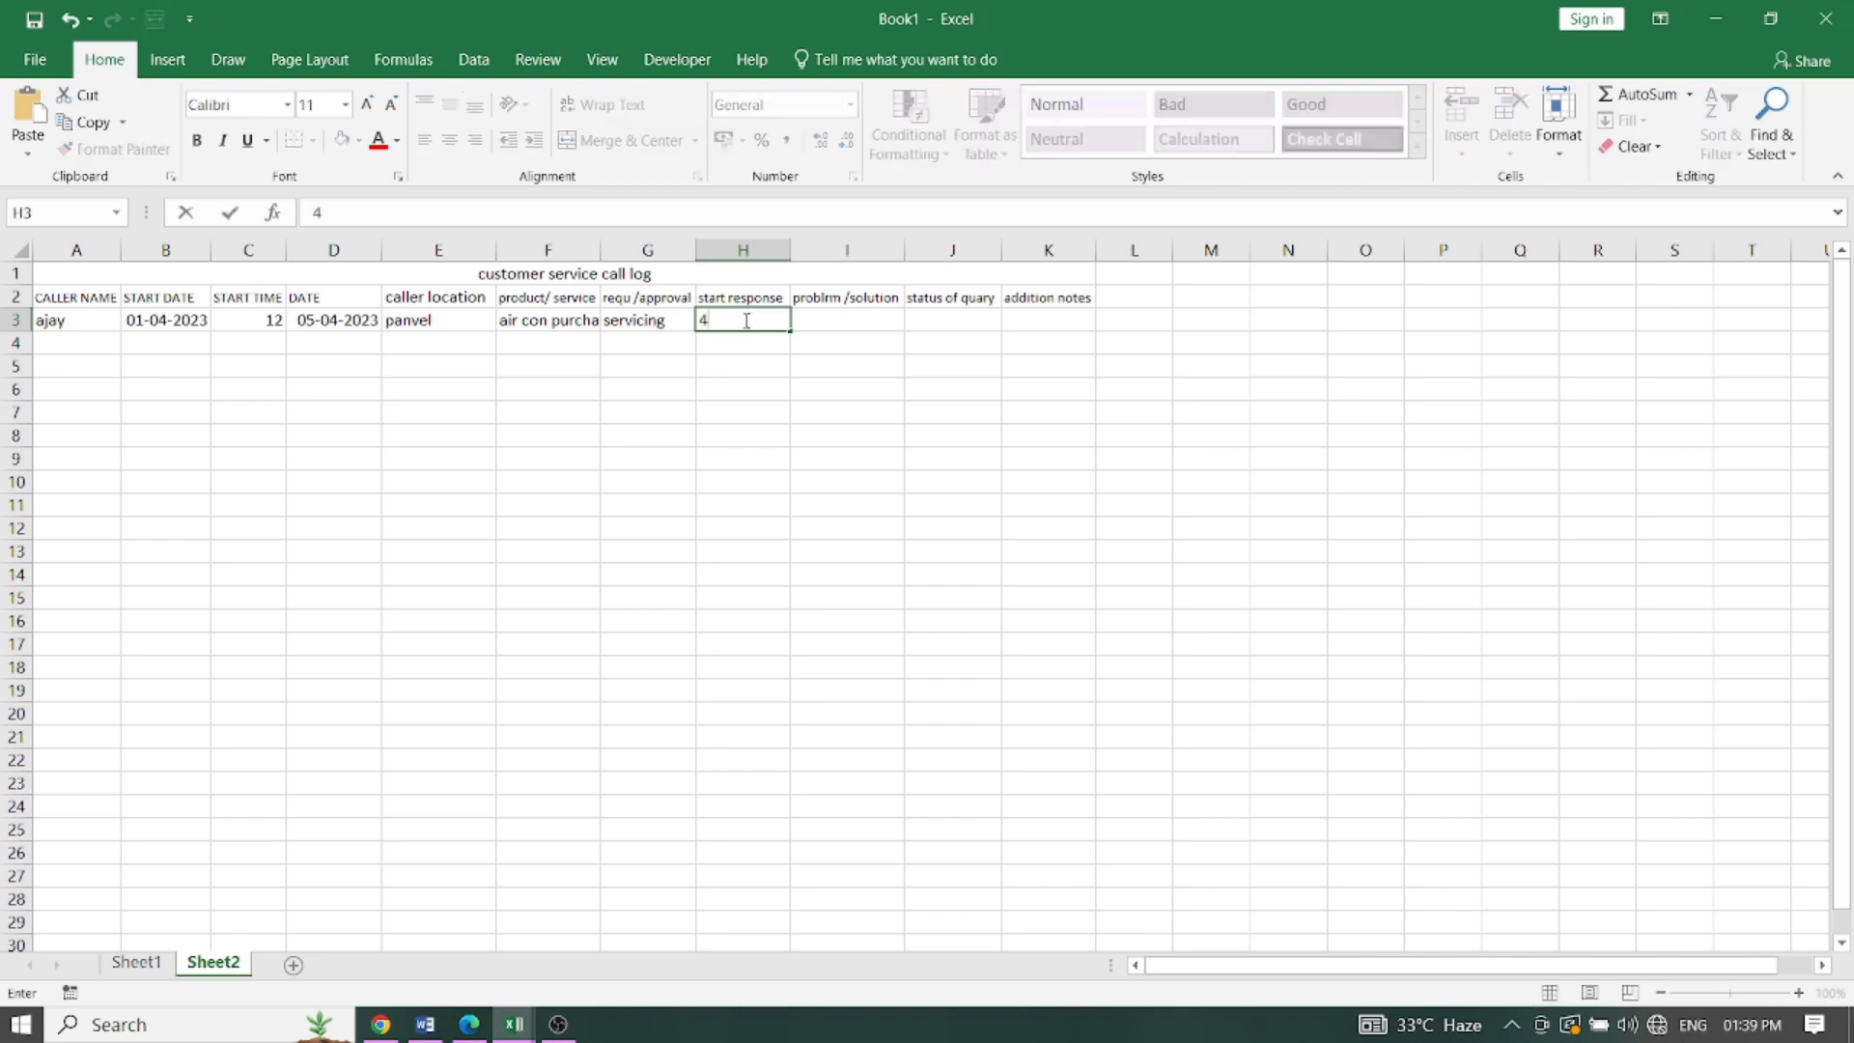
pyautogui.write('/23')
pyautogui.click(469, 1023)
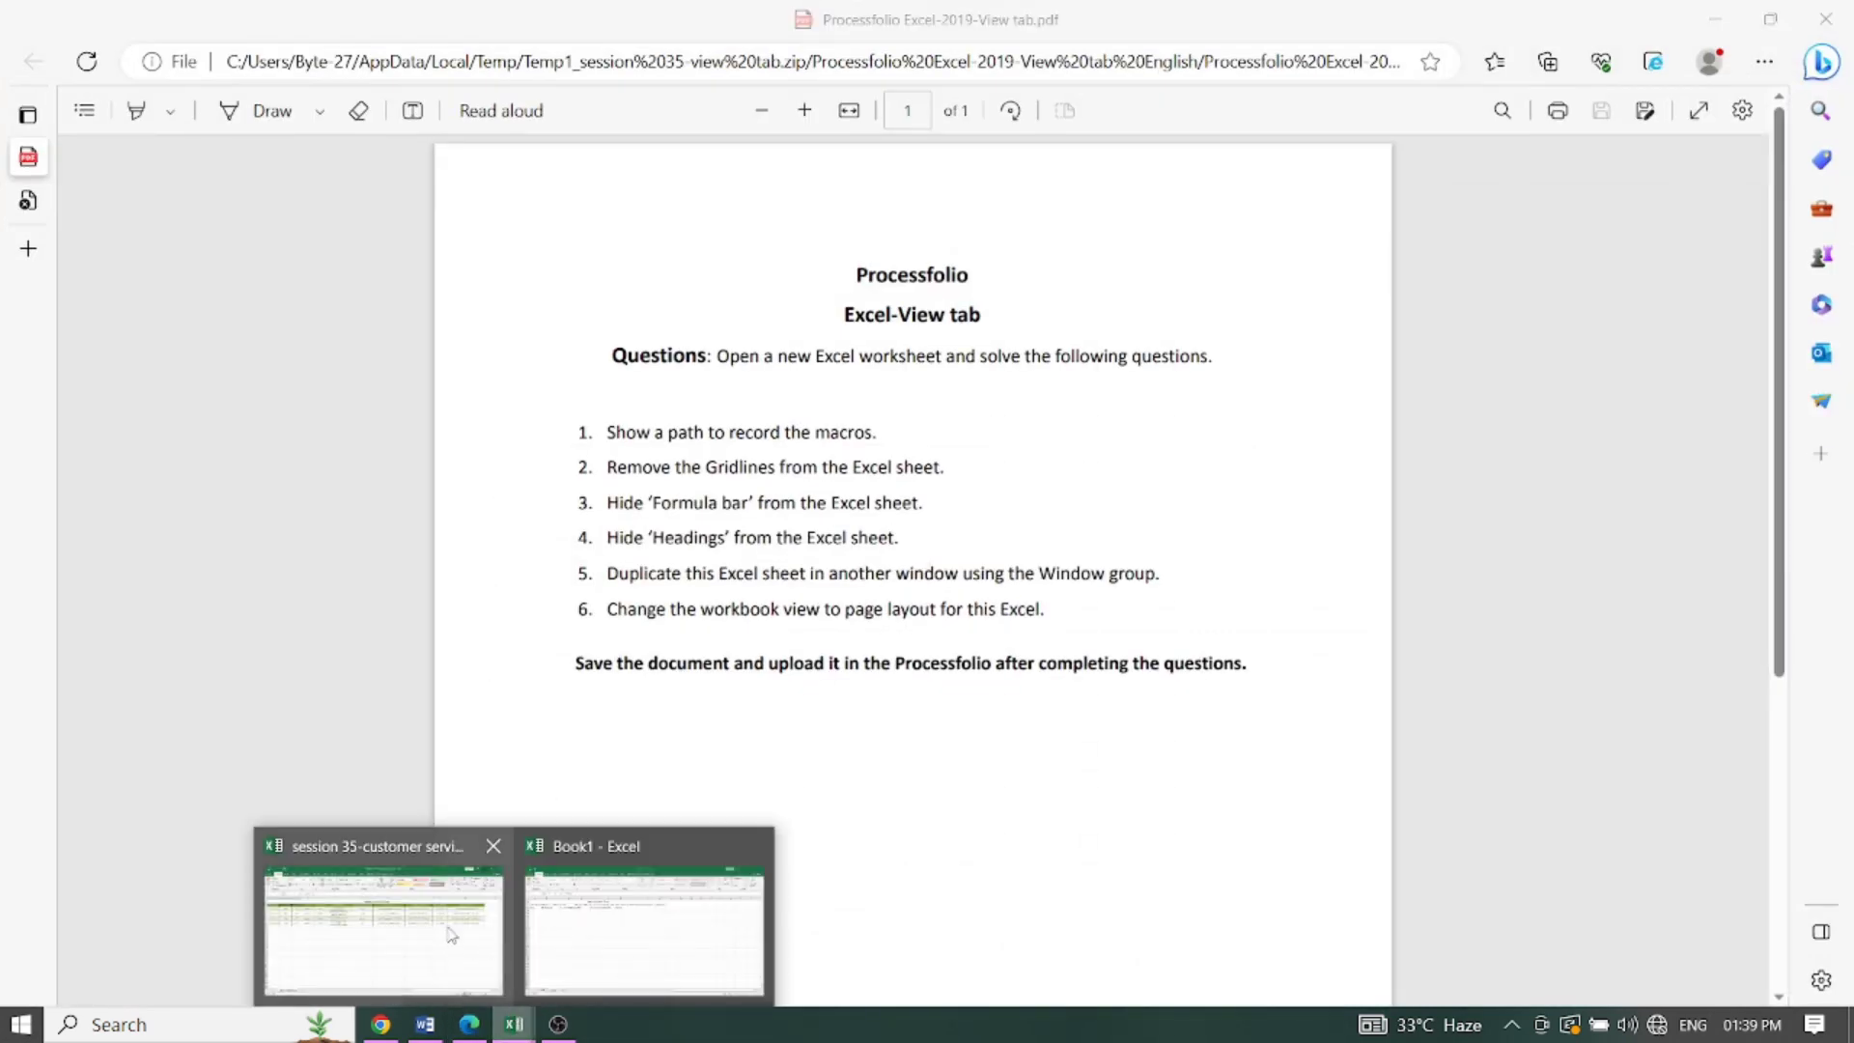
pyautogui.click(449, 931)
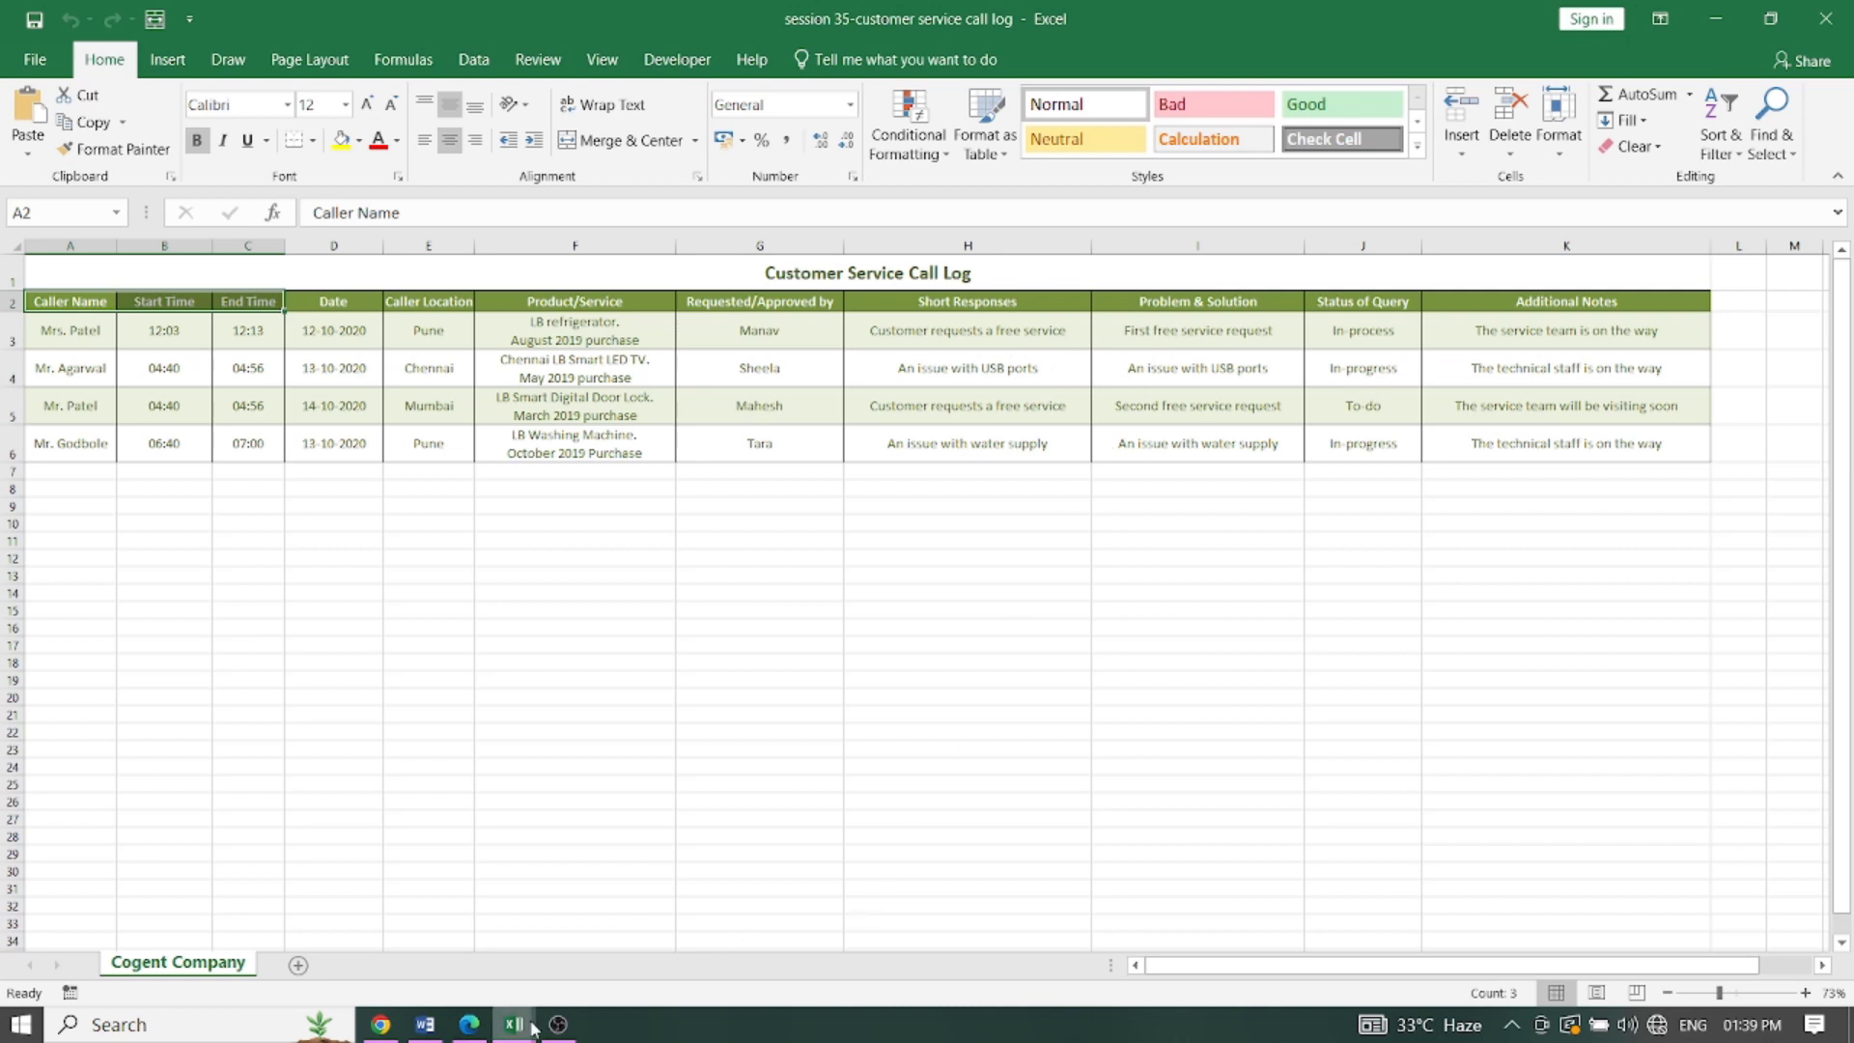
pyautogui.click(641, 926)
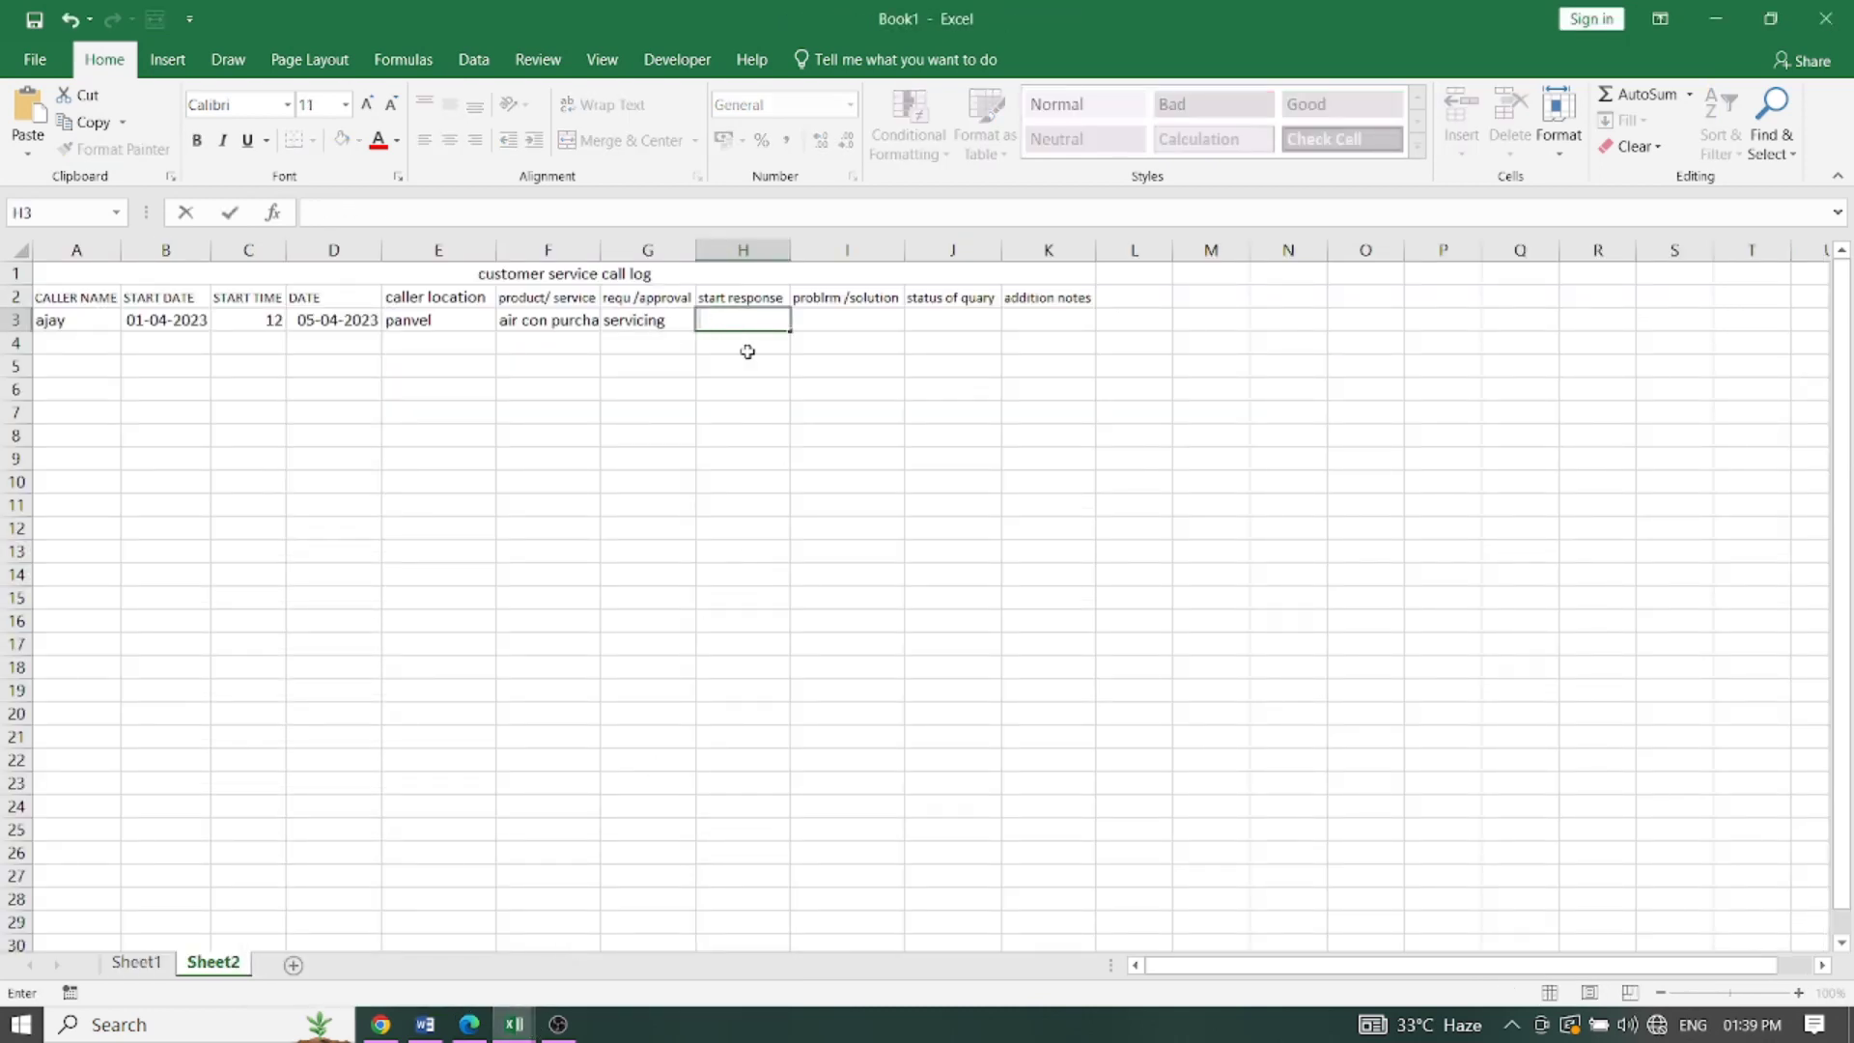
pyautogui.write('service free')
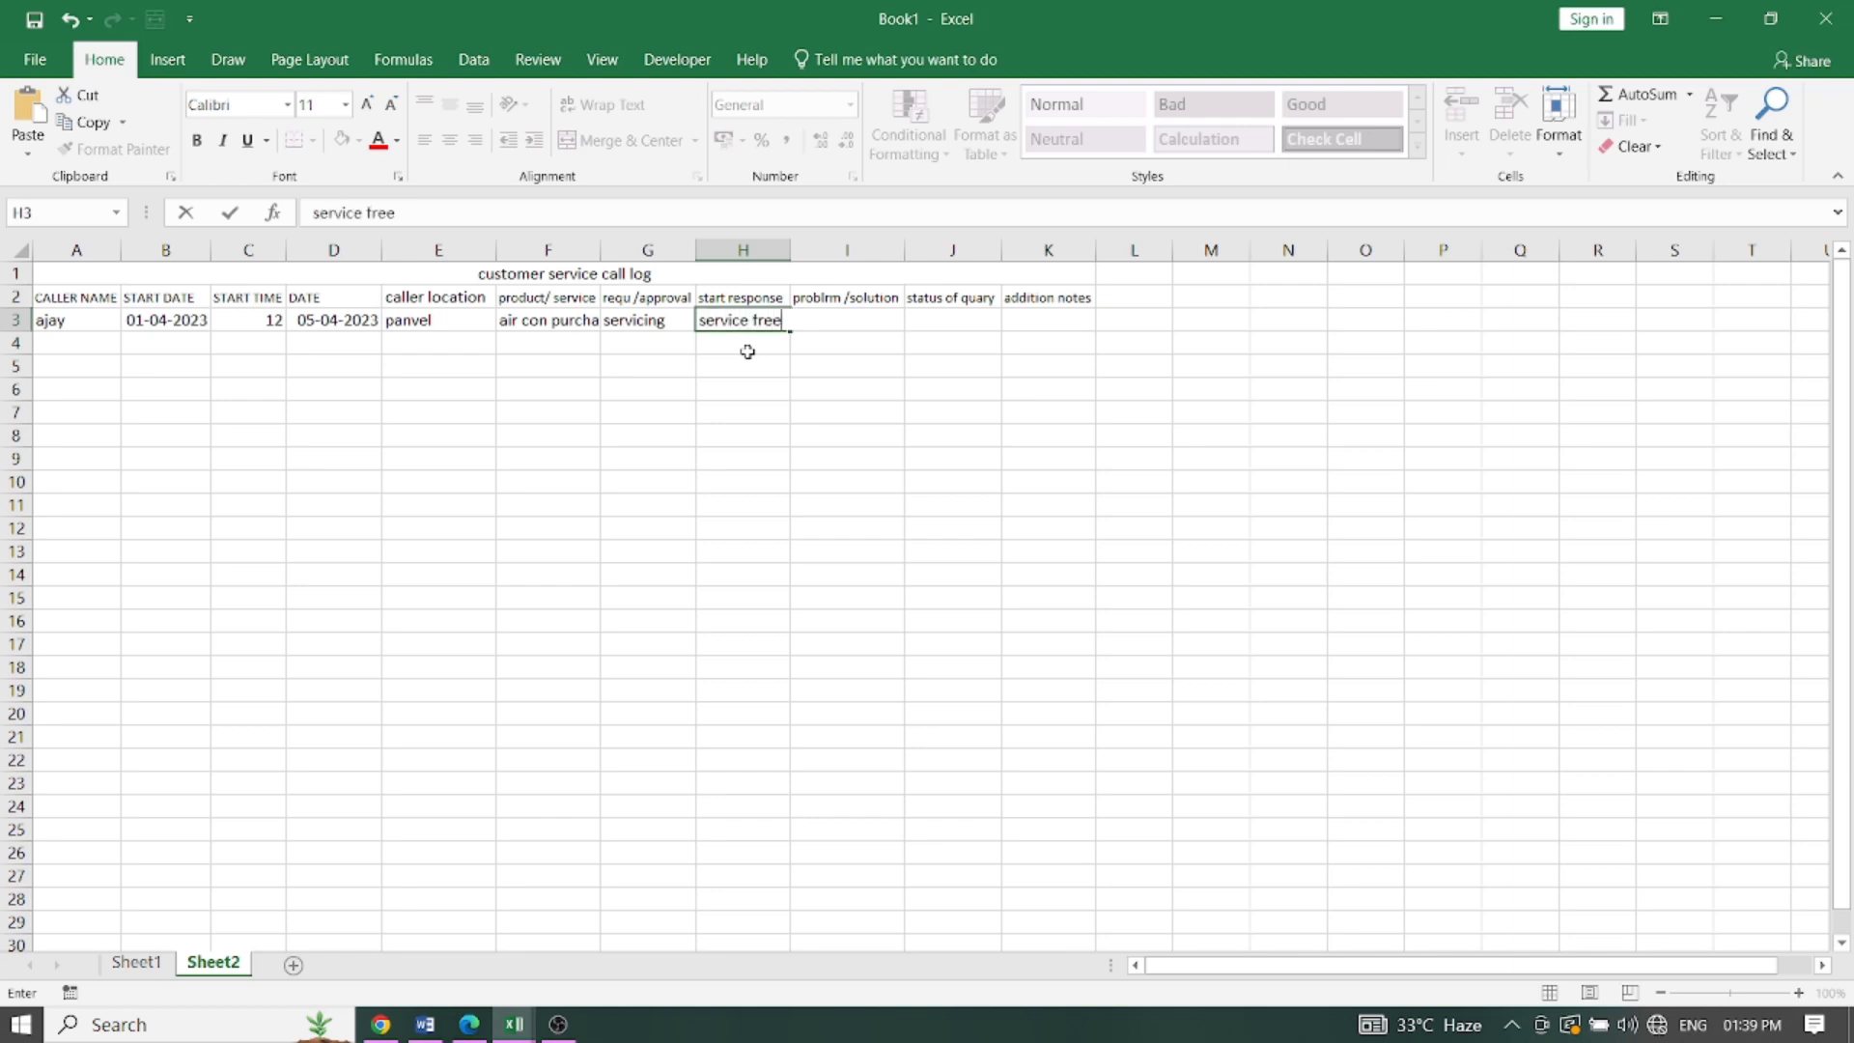
pyautogui.click(883, 410)
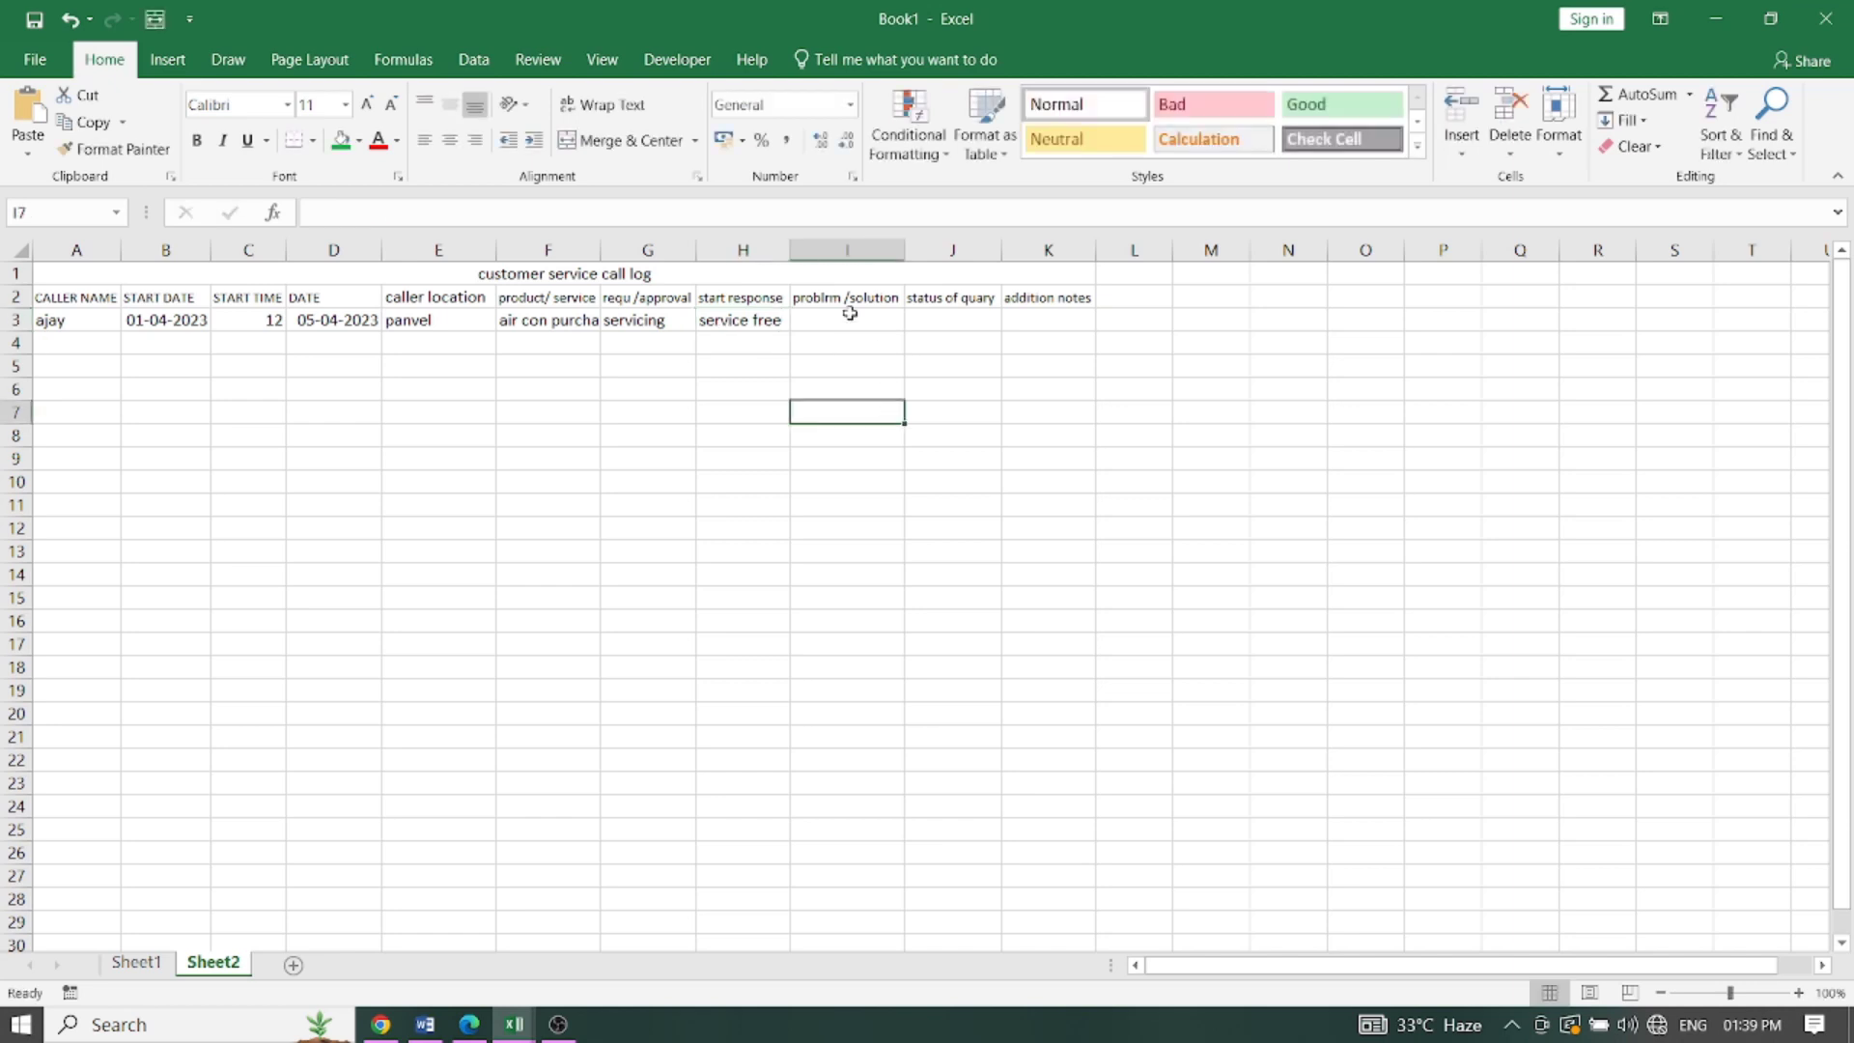
# Step: Enter 'servicing complete' in I3
pyautogui.click(849, 318)
pyautogui.write('servicing')
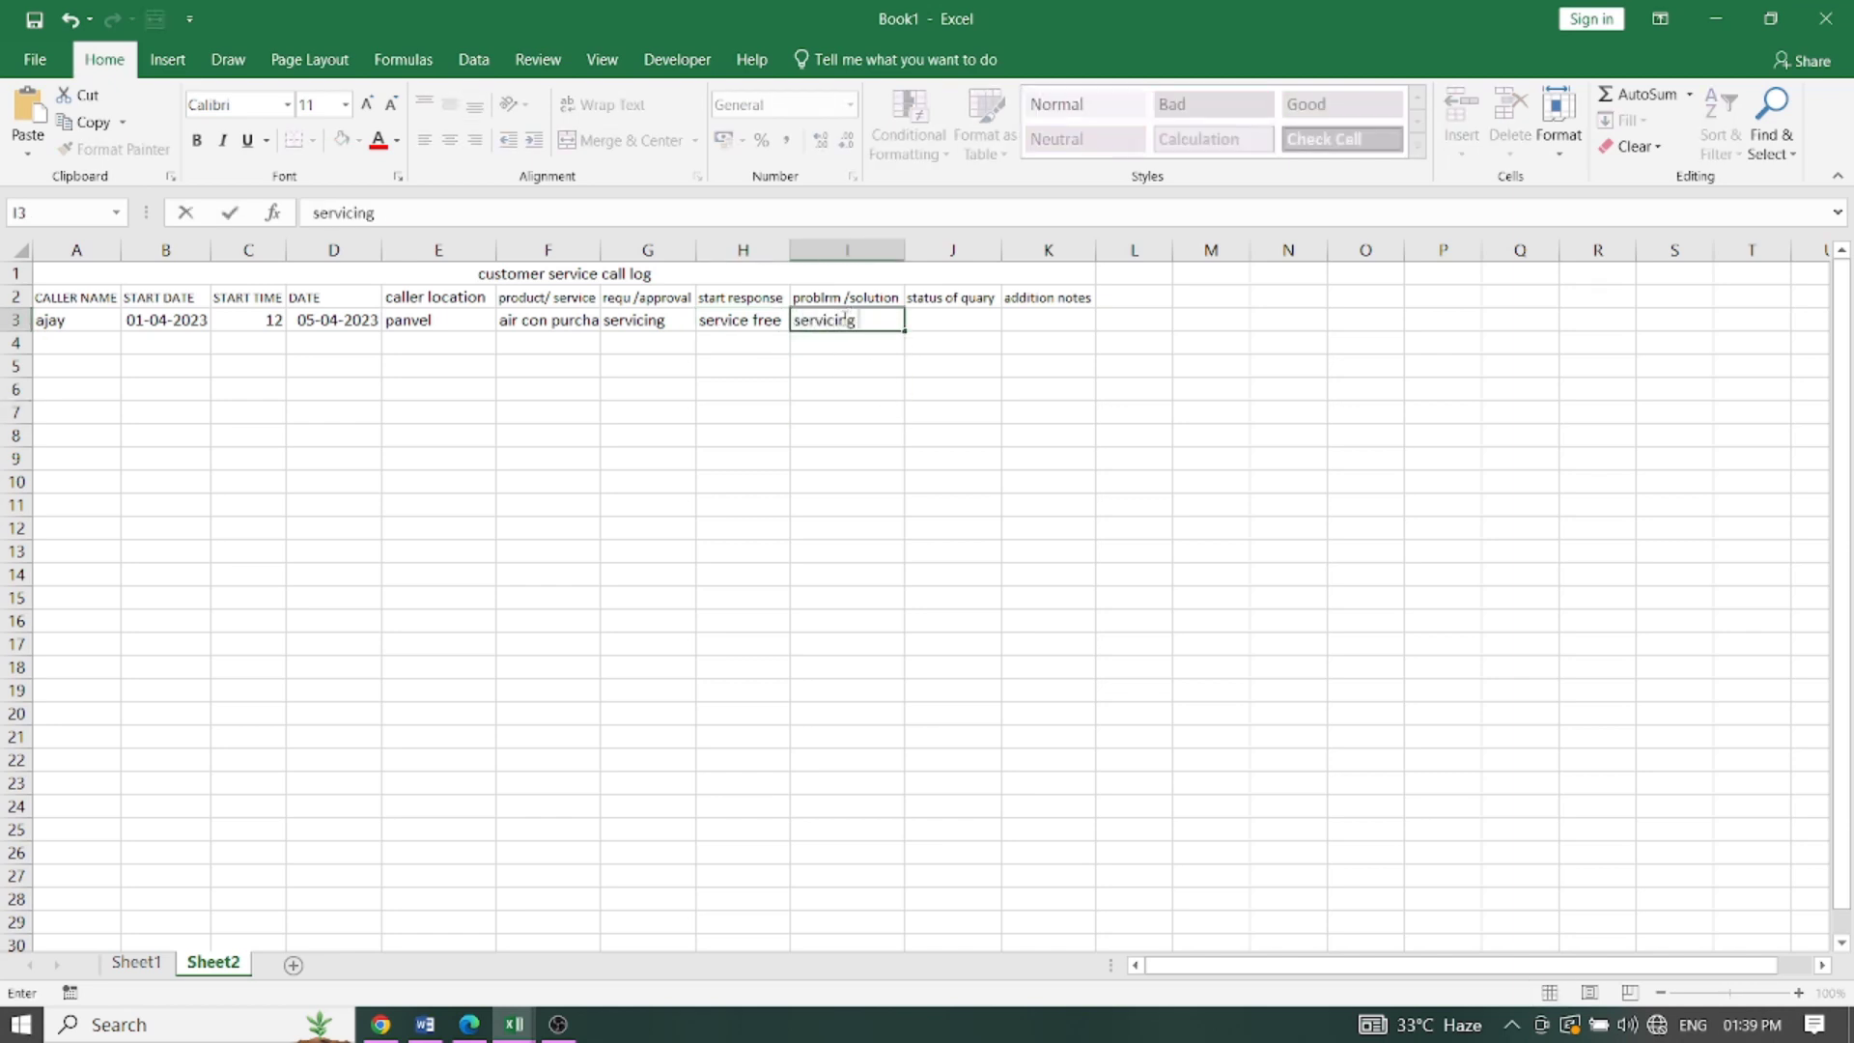
pyautogui.write(' complete')
pyautogui.click(949, 358)
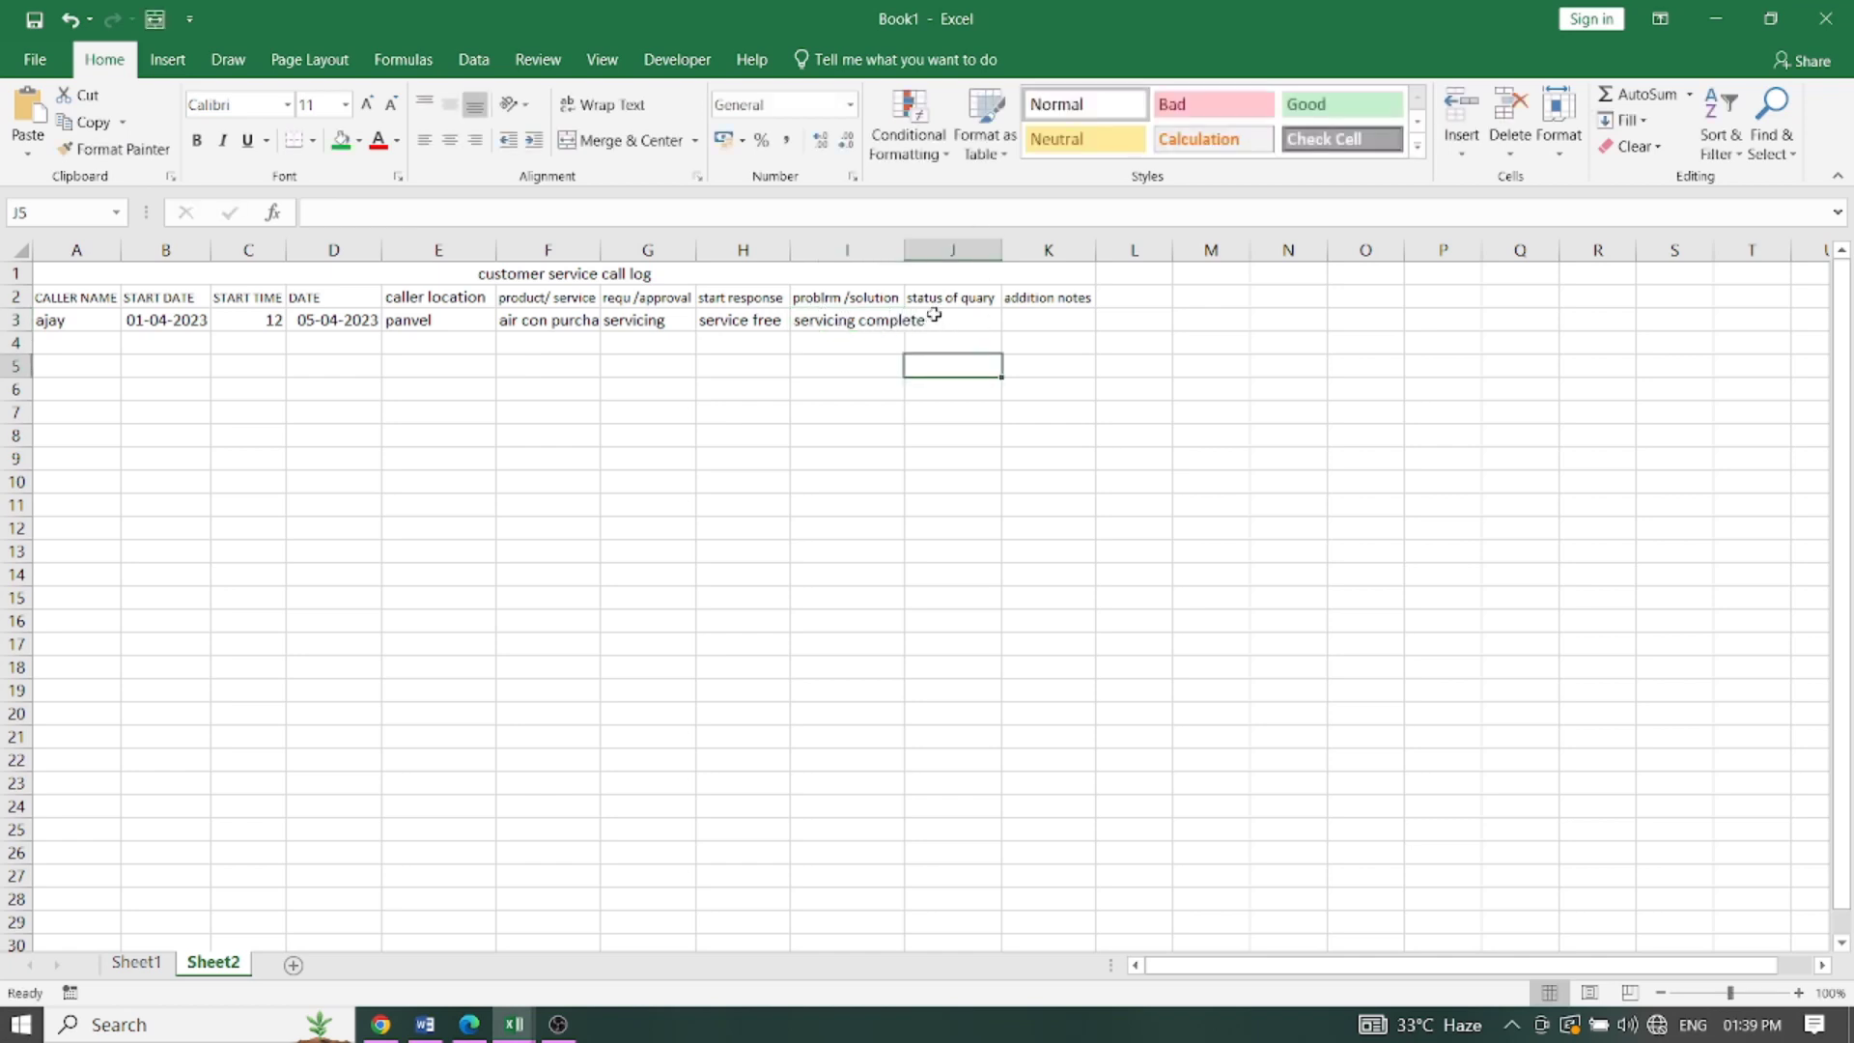
pyautogui.click(929, 321)
pyautogui.click(889, 324)
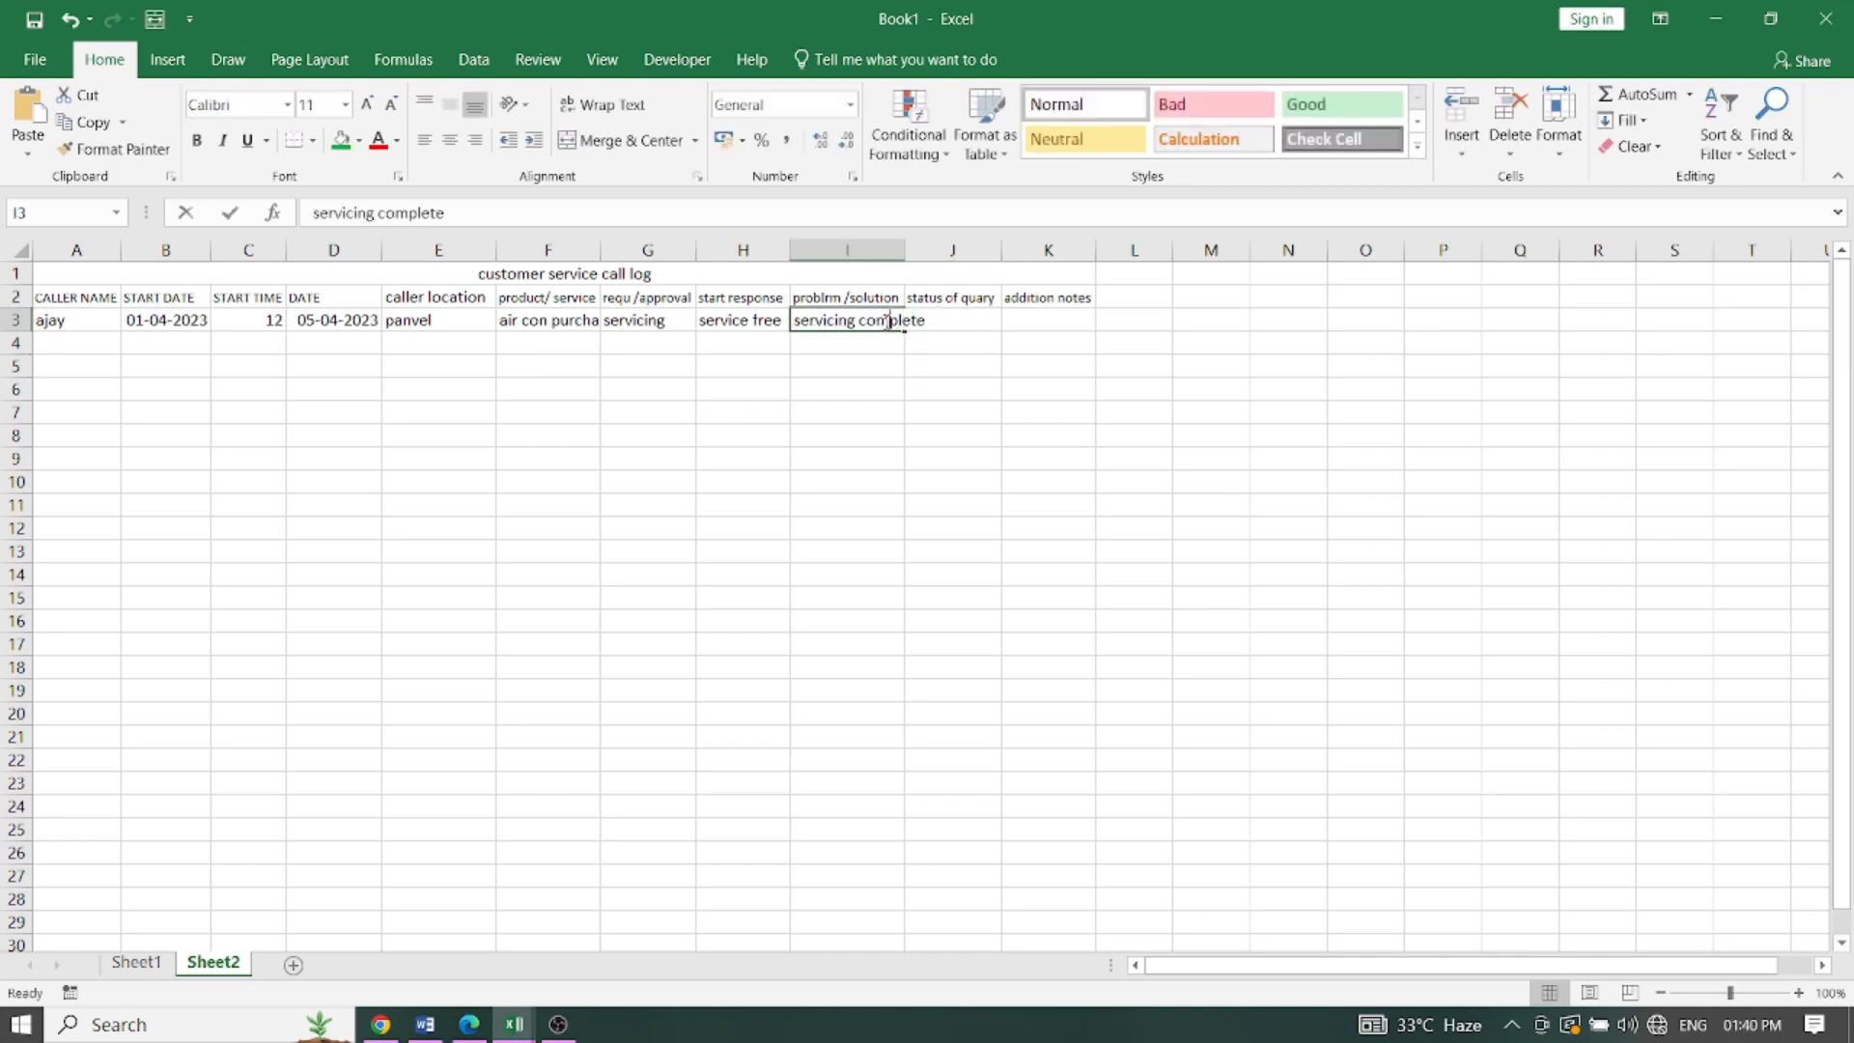
pyautogui.doubleClick(886, 322)
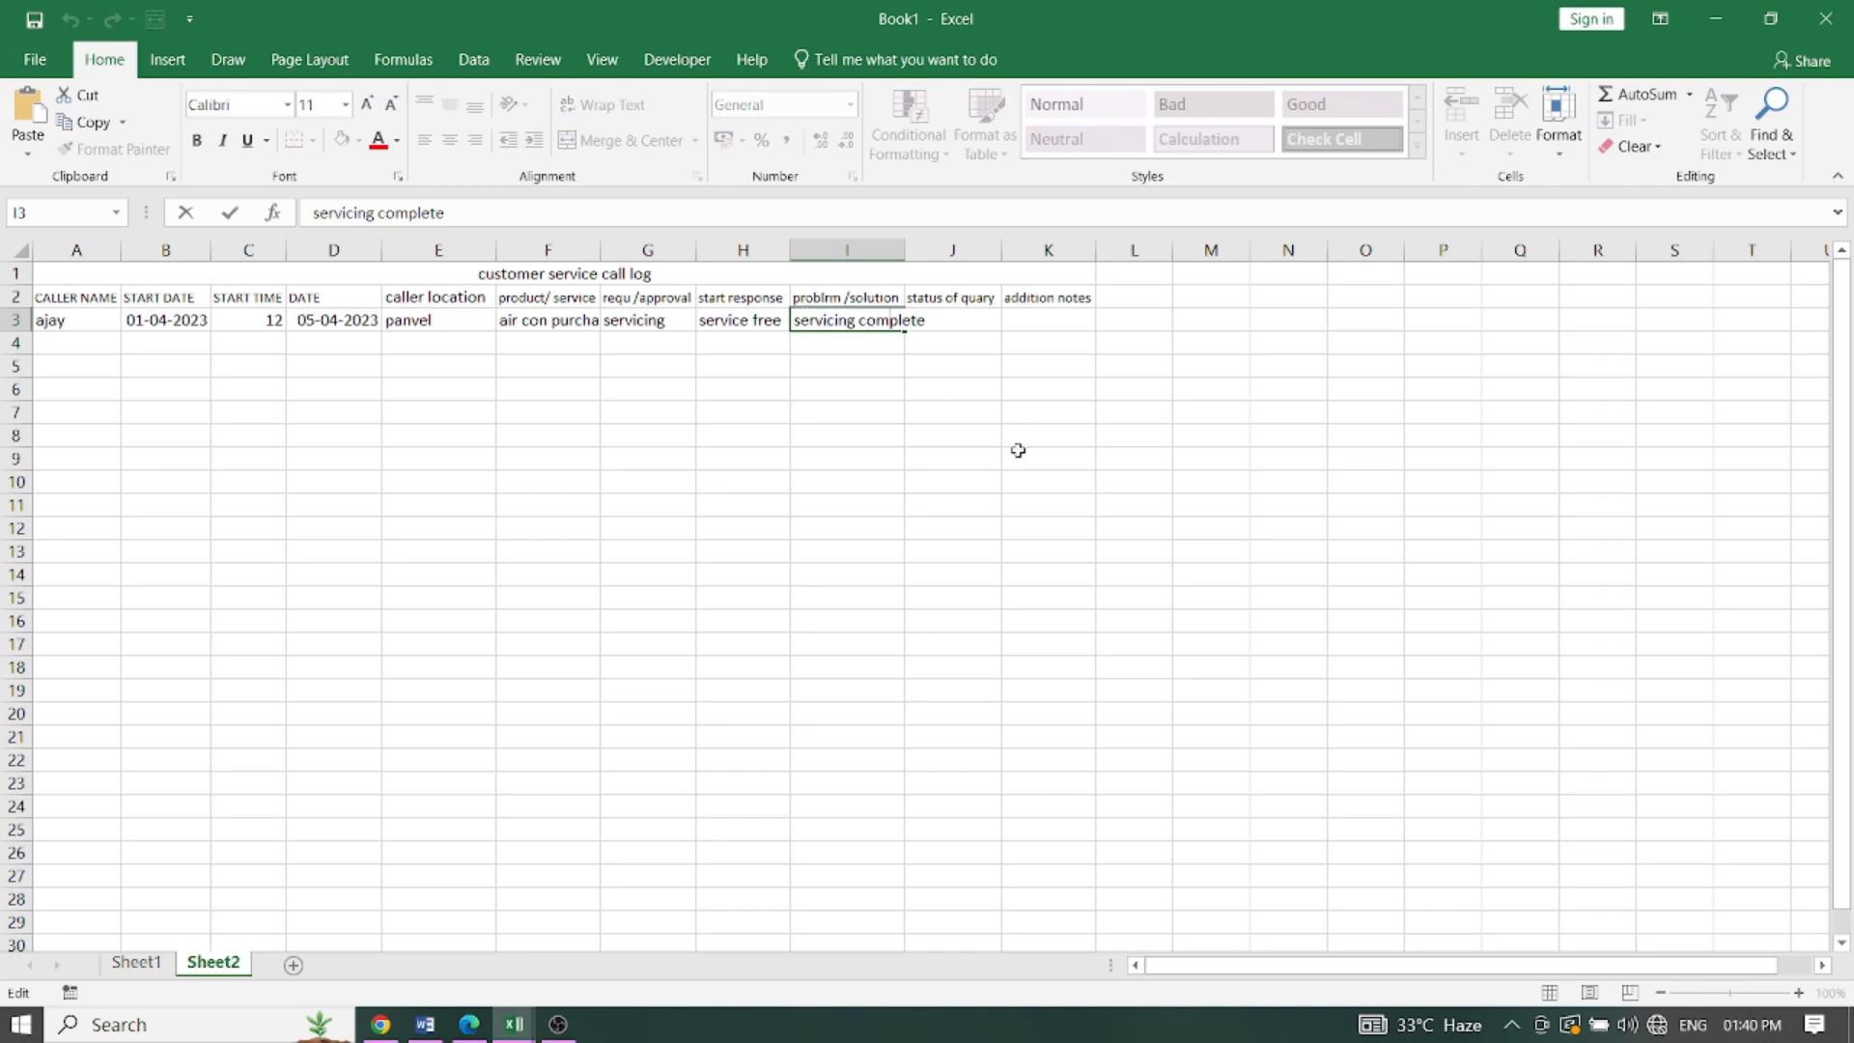
pyautogui.click(945, 462)
pyautogui.click(849, 340)
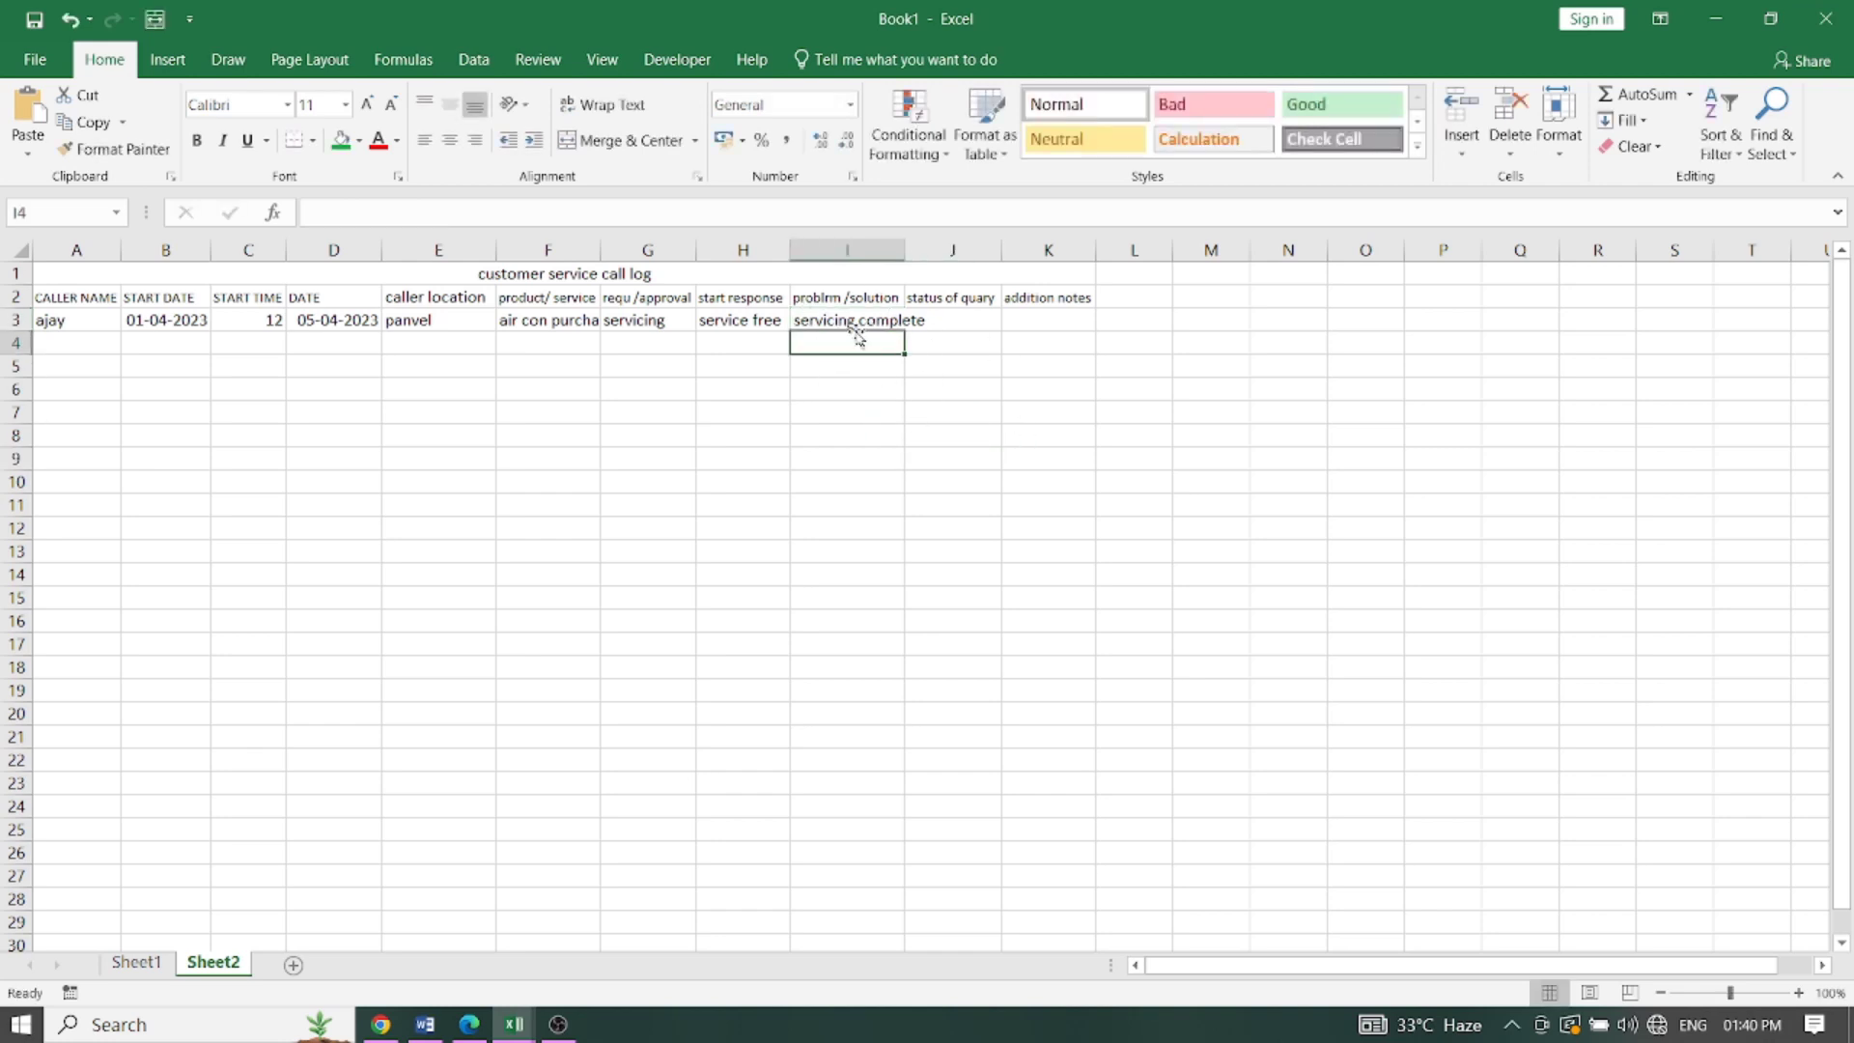
pyautogui.click(844, 325)
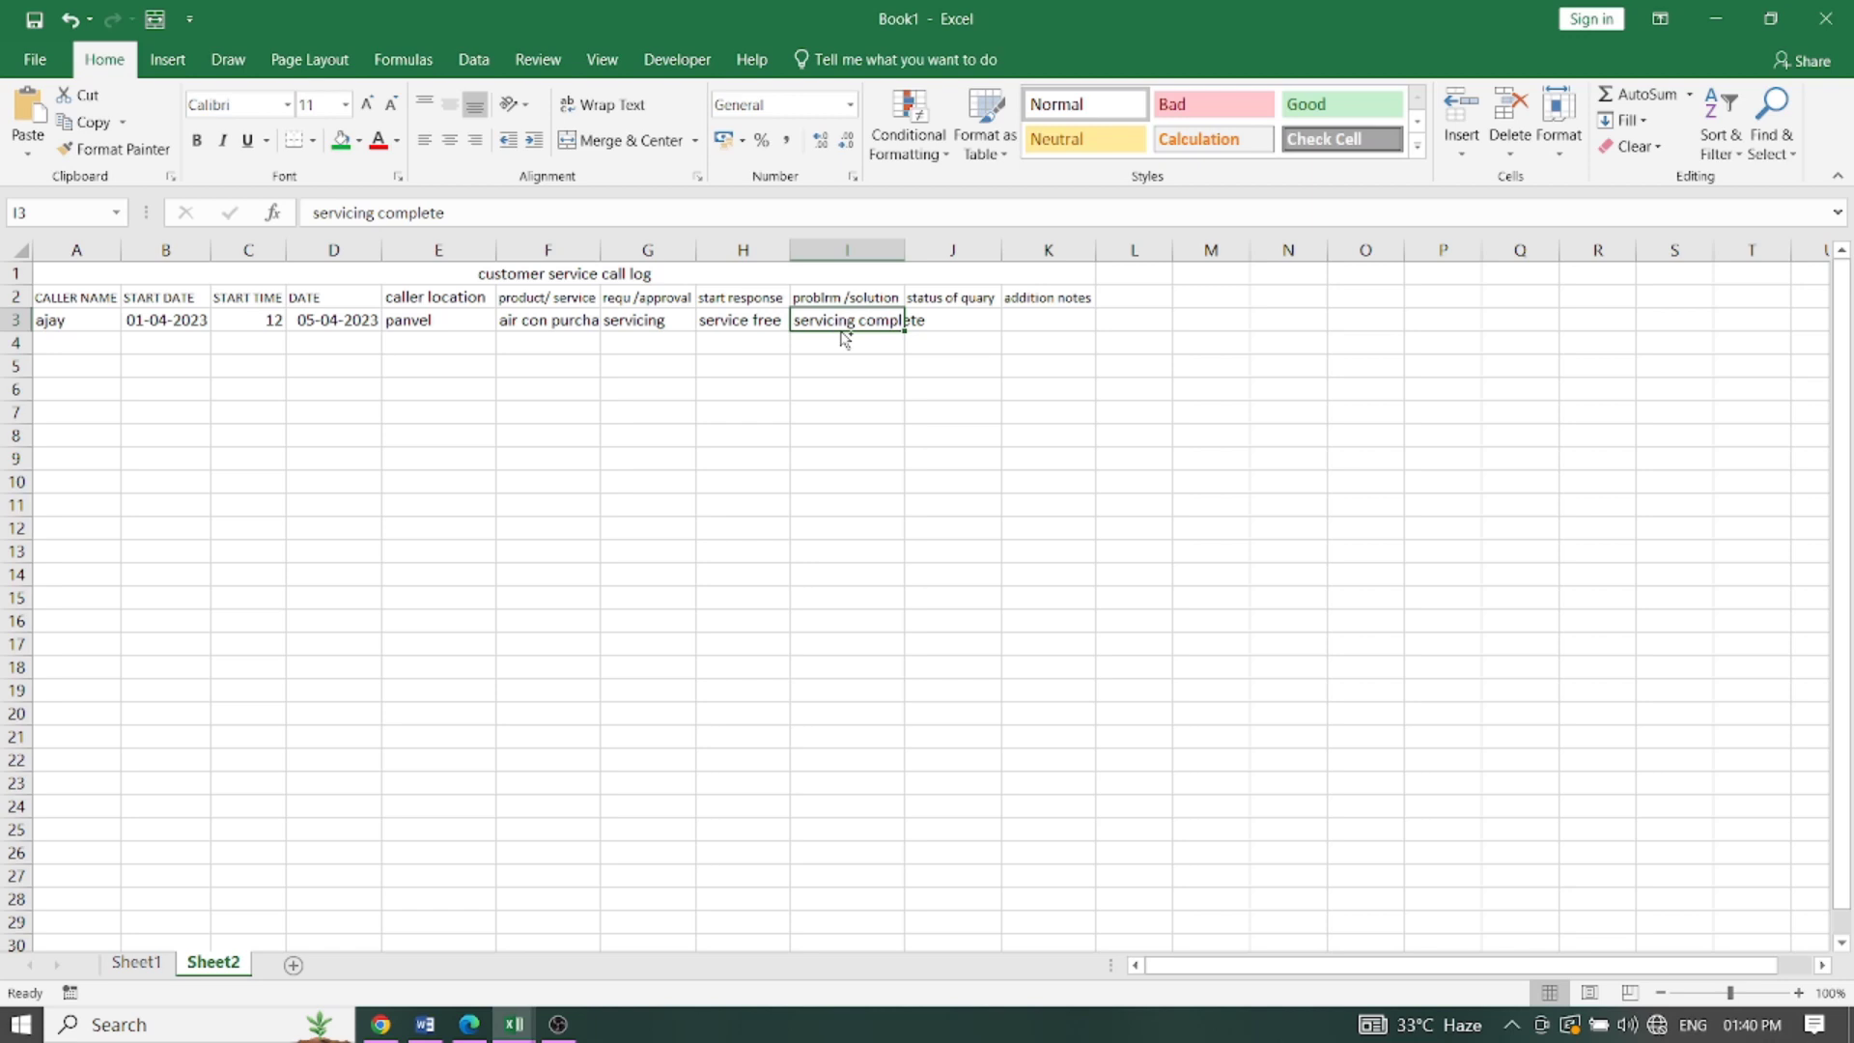
# Step: Copy 'servicing complete' from I3 into J3, then shorten I3 to 'servicing'
pyautogui.hotkey('ctrl', 'c')
pyautogui.click(952, 329)
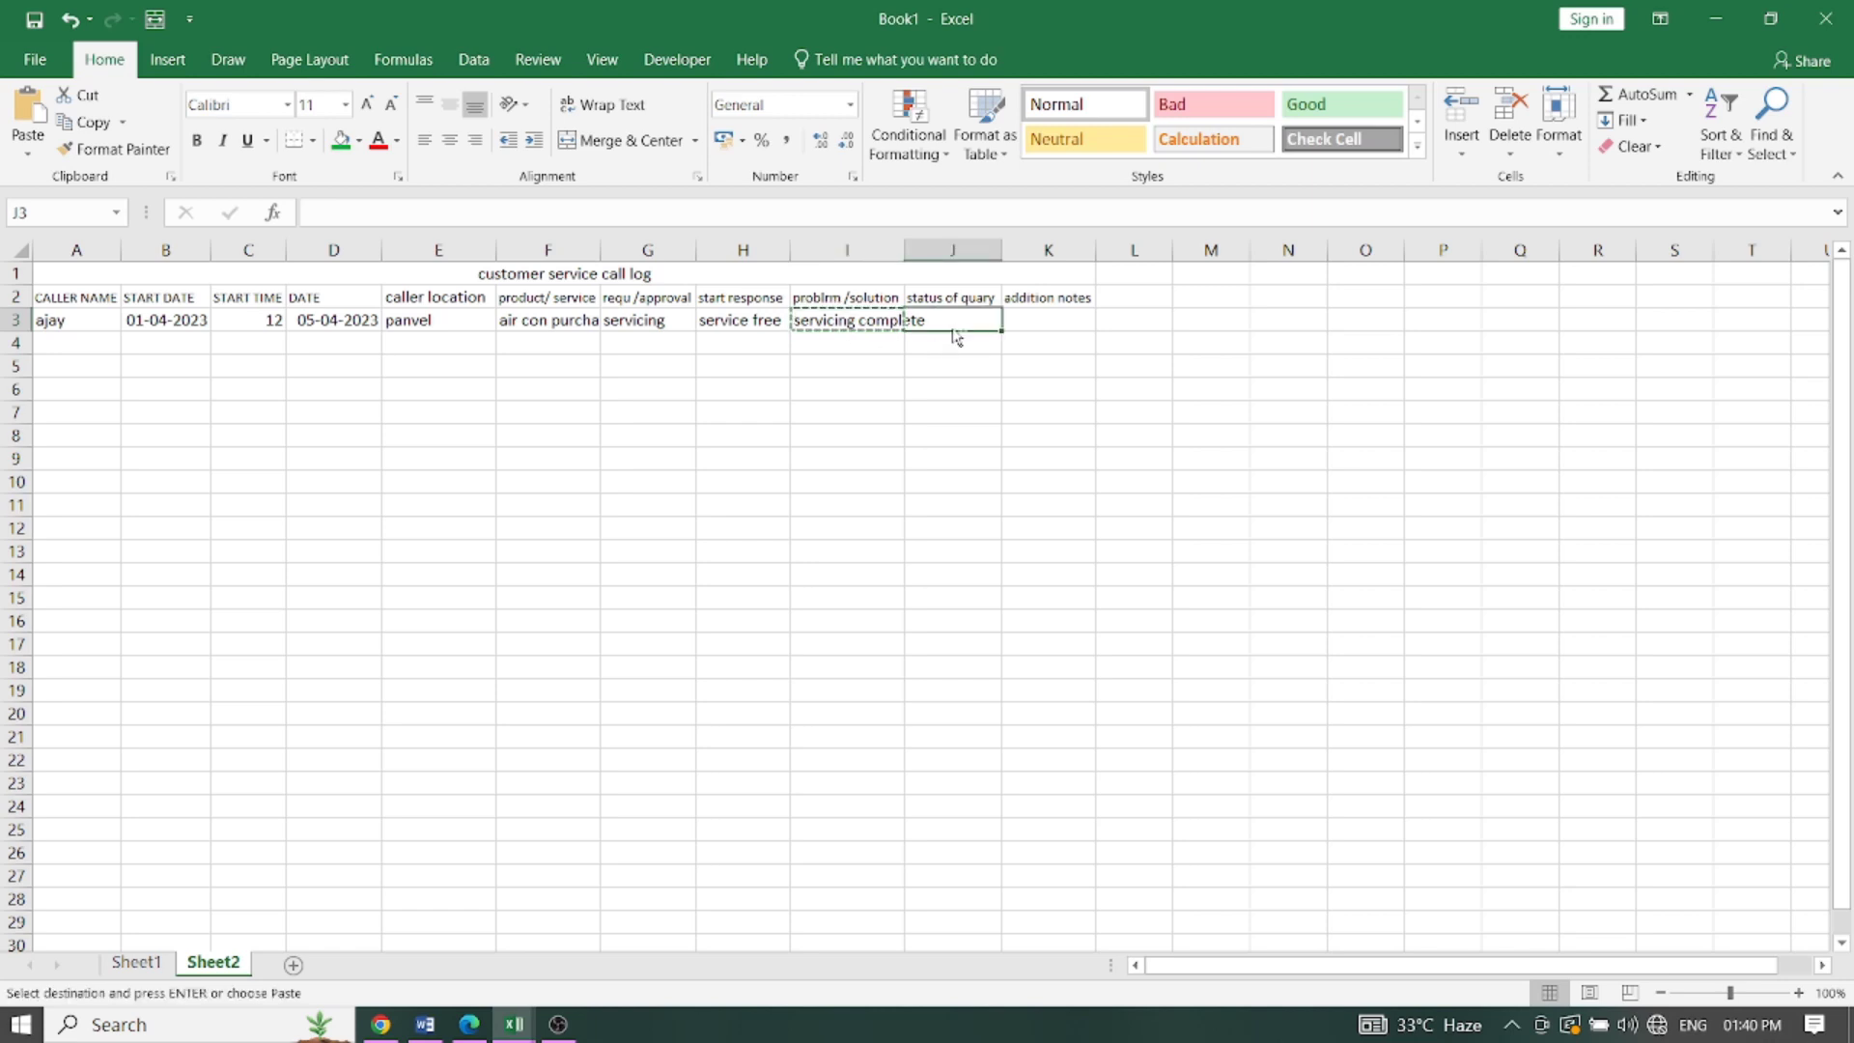
pyautogui.hotkey('ctrl', 'v')
pyautogui.click(893, 322)
pyautogui.doubleClick(859, 322)
pyautogui.moveTo(859, 321); pyautogui.dragTo(925, 325)
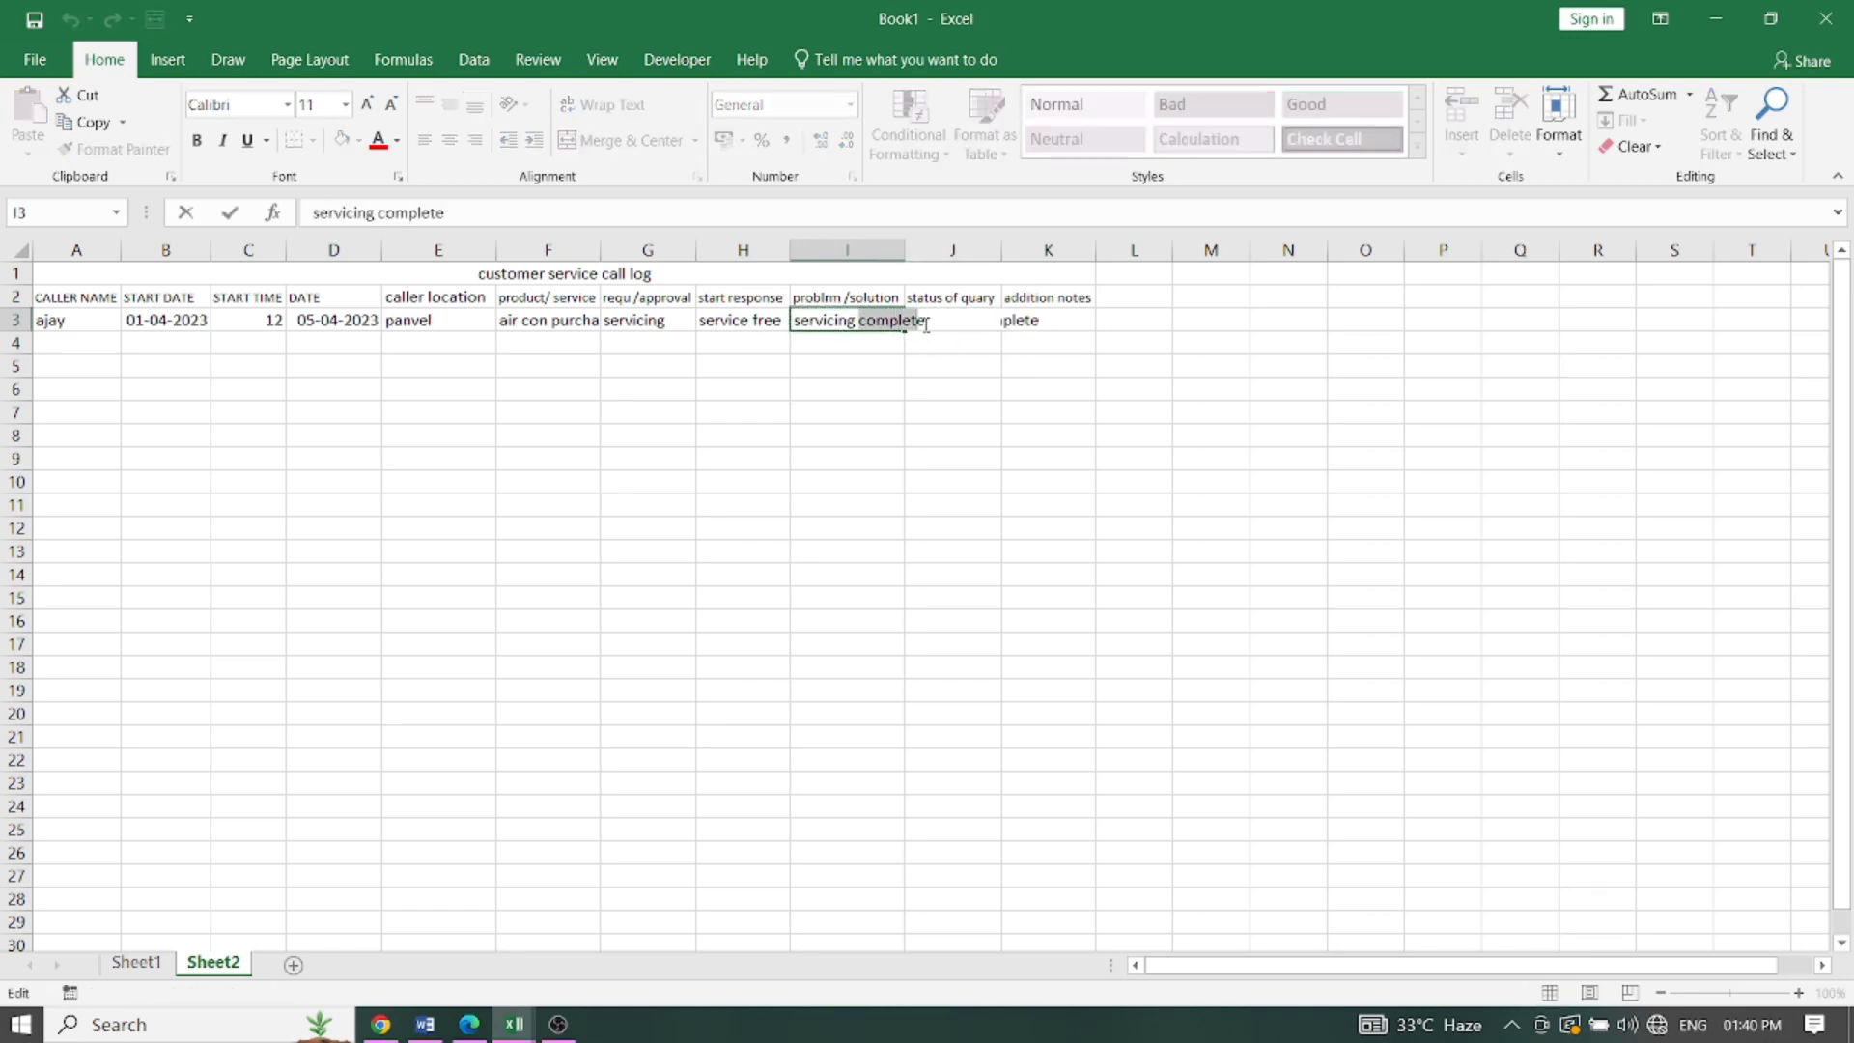
pyautogui.press('BackSpace')
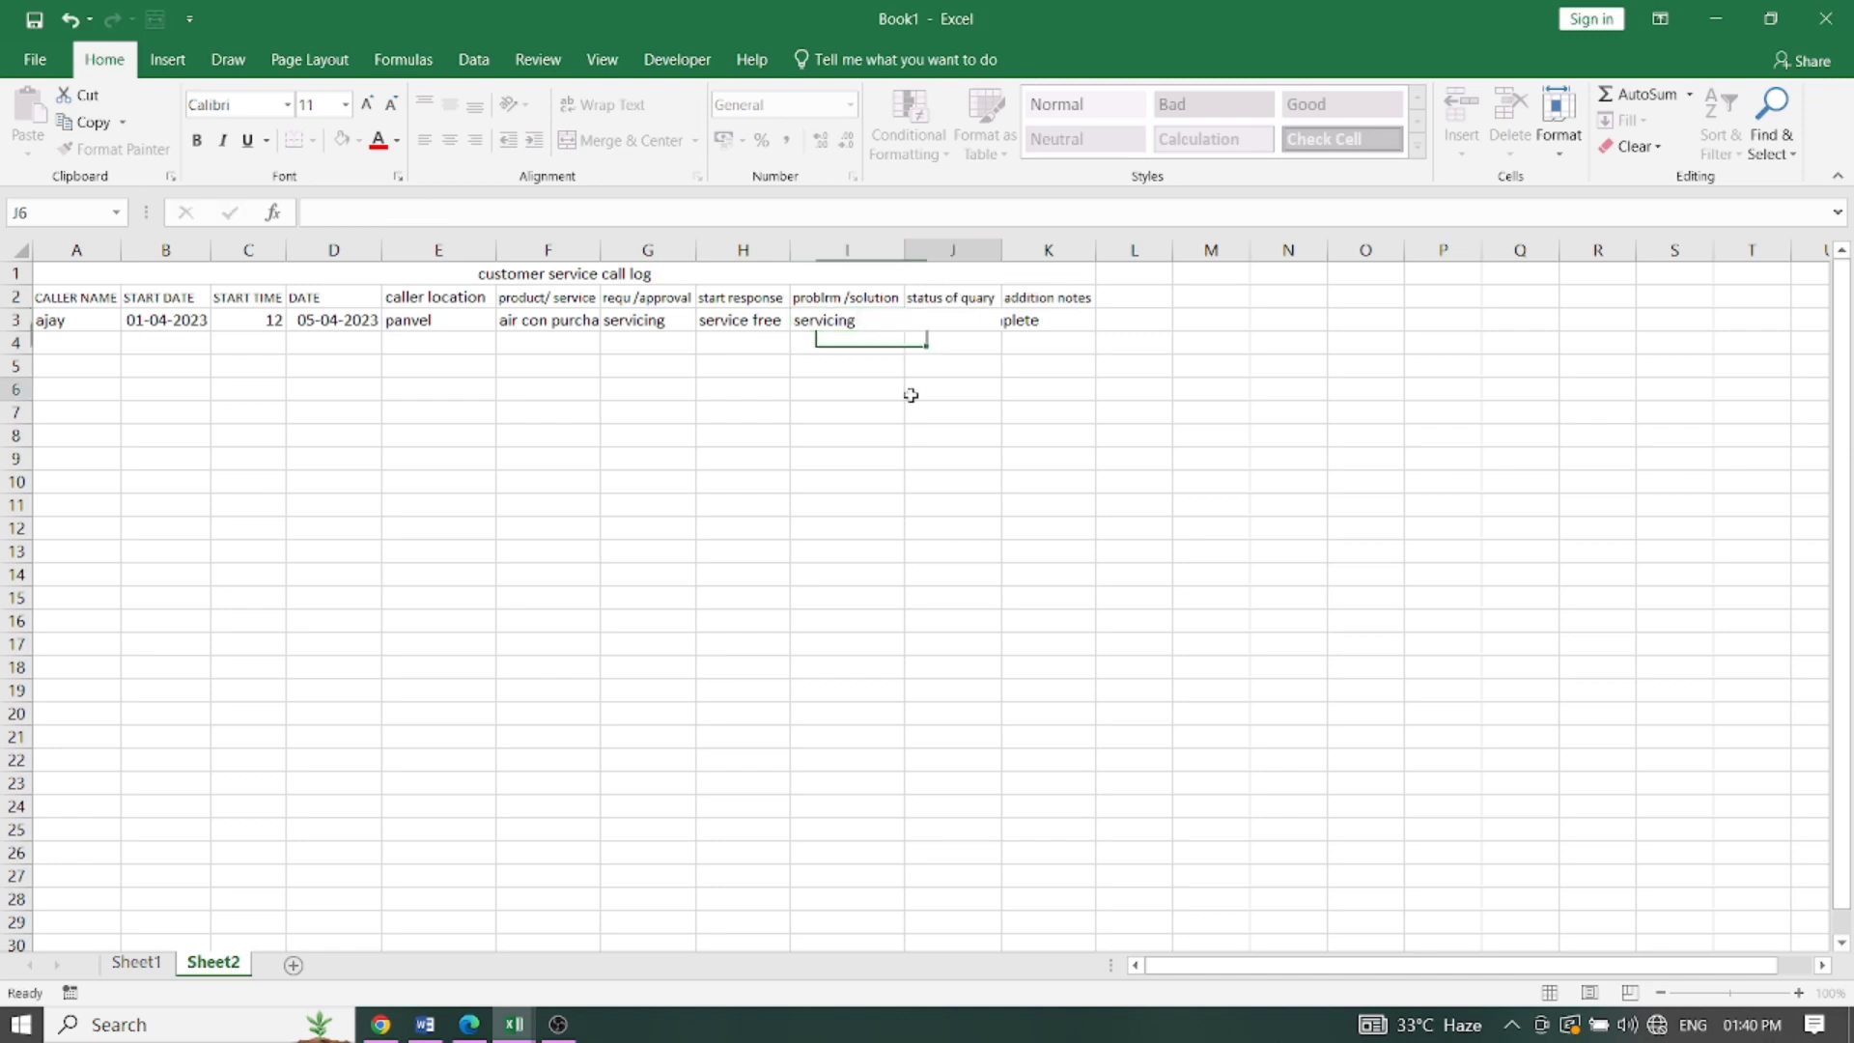
pyautogui.click(952, 372)
pyautogui.click(852, 319)
pyautogui.click(984, 321)
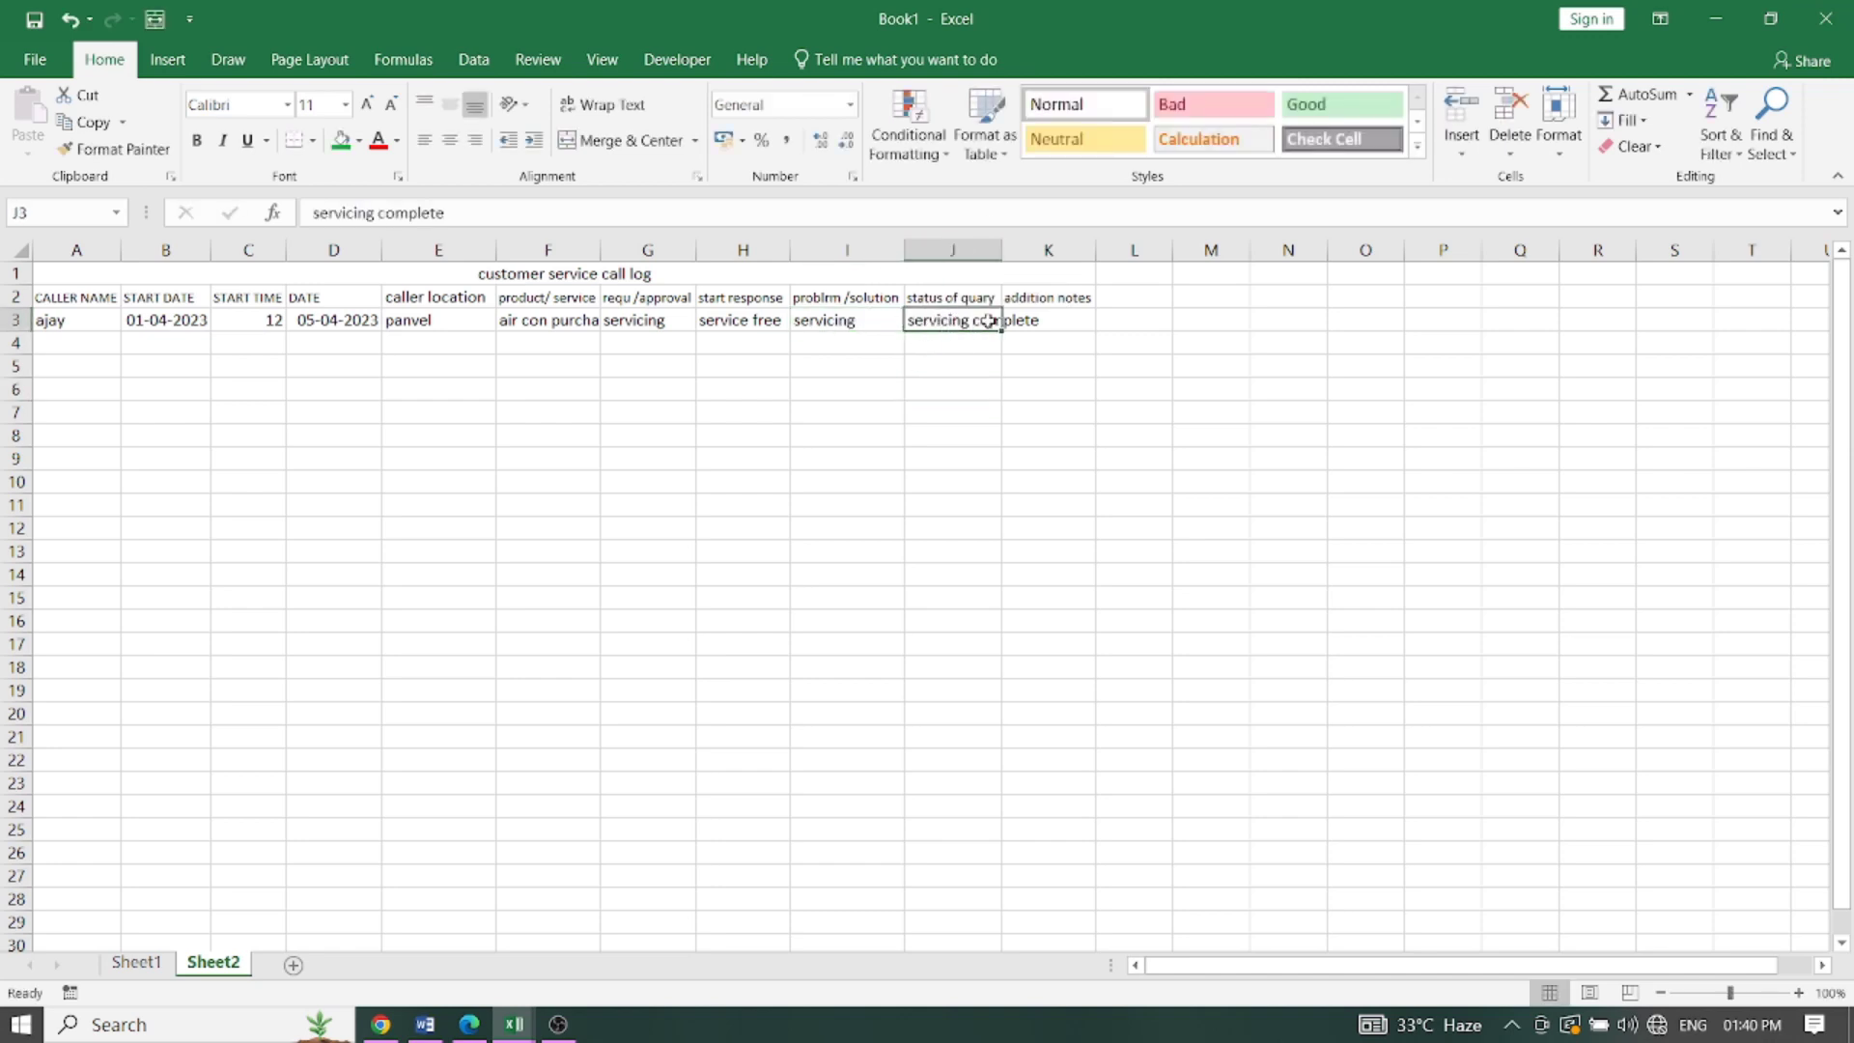
# Step: Widen column K and enter the note 'nice sevice' in K3
pyautogui.click(1046, 320)
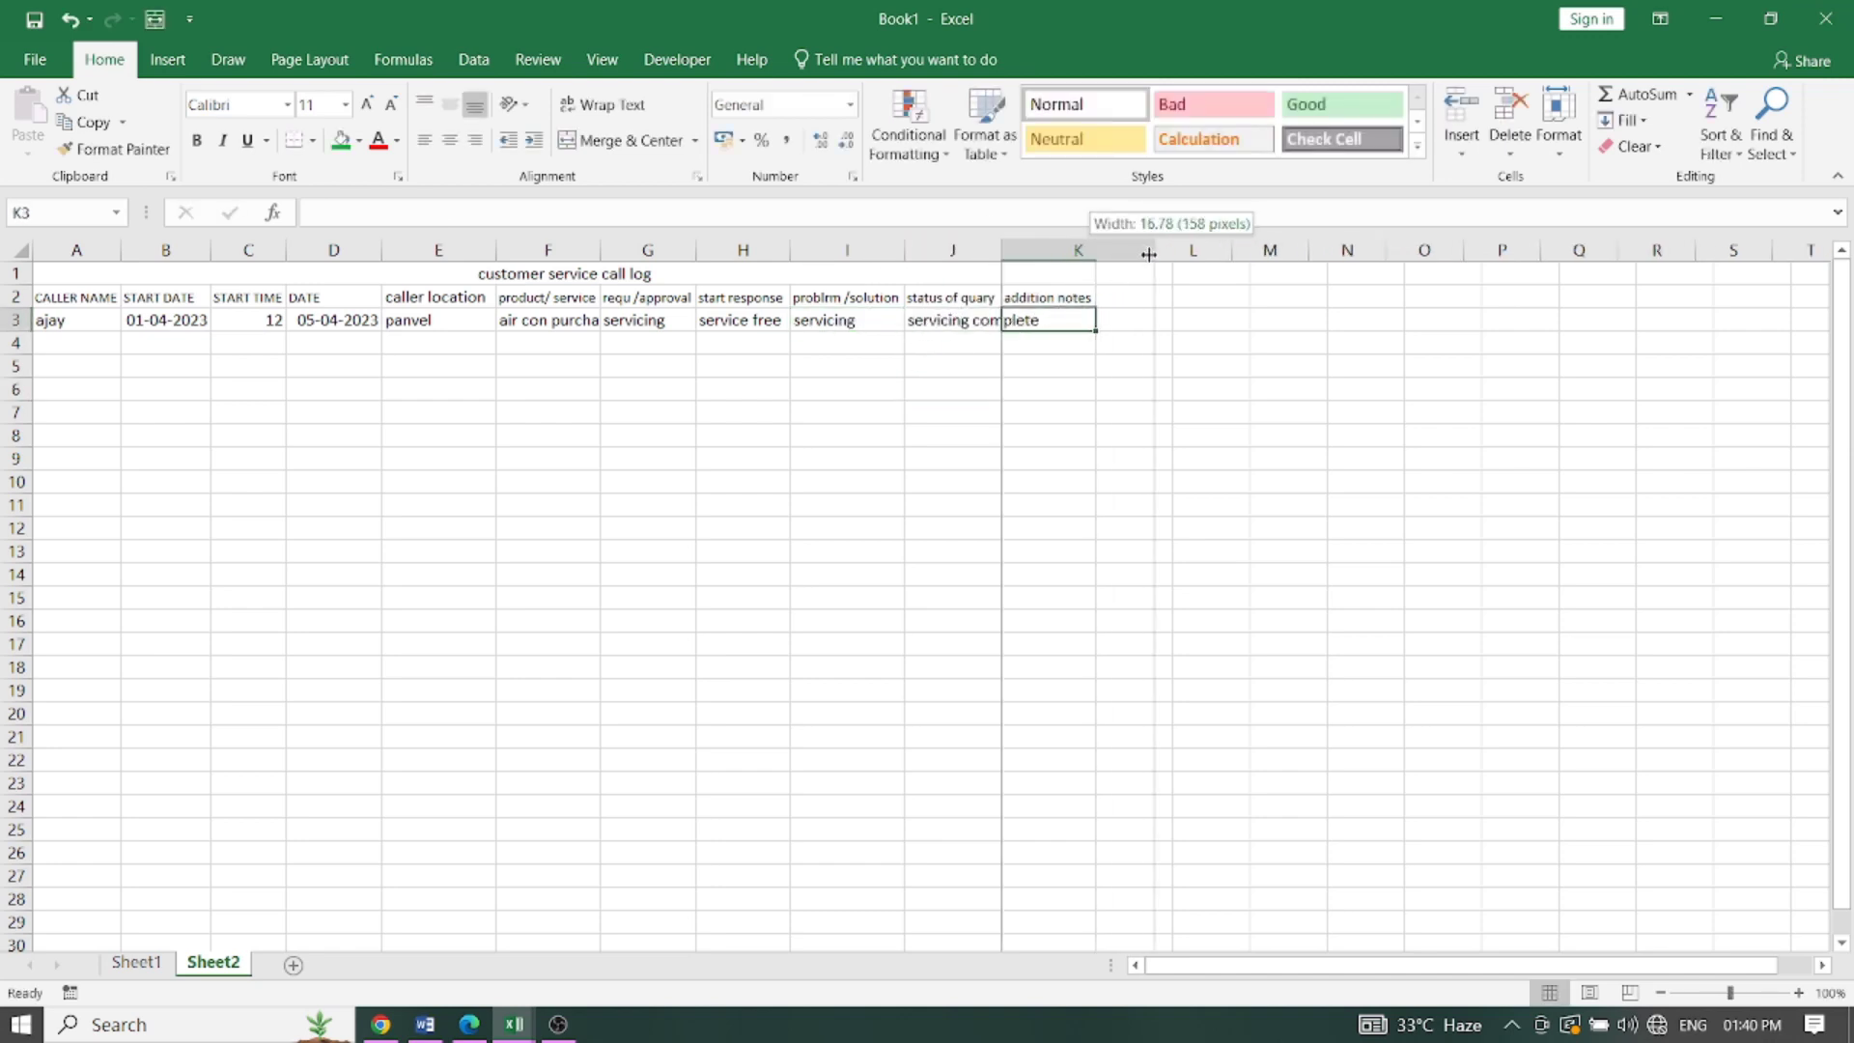
pyautogui.moveTo(1088, 250); pyautogui.dragTo(1148, 250)
pyautogui.write('nice sevice')
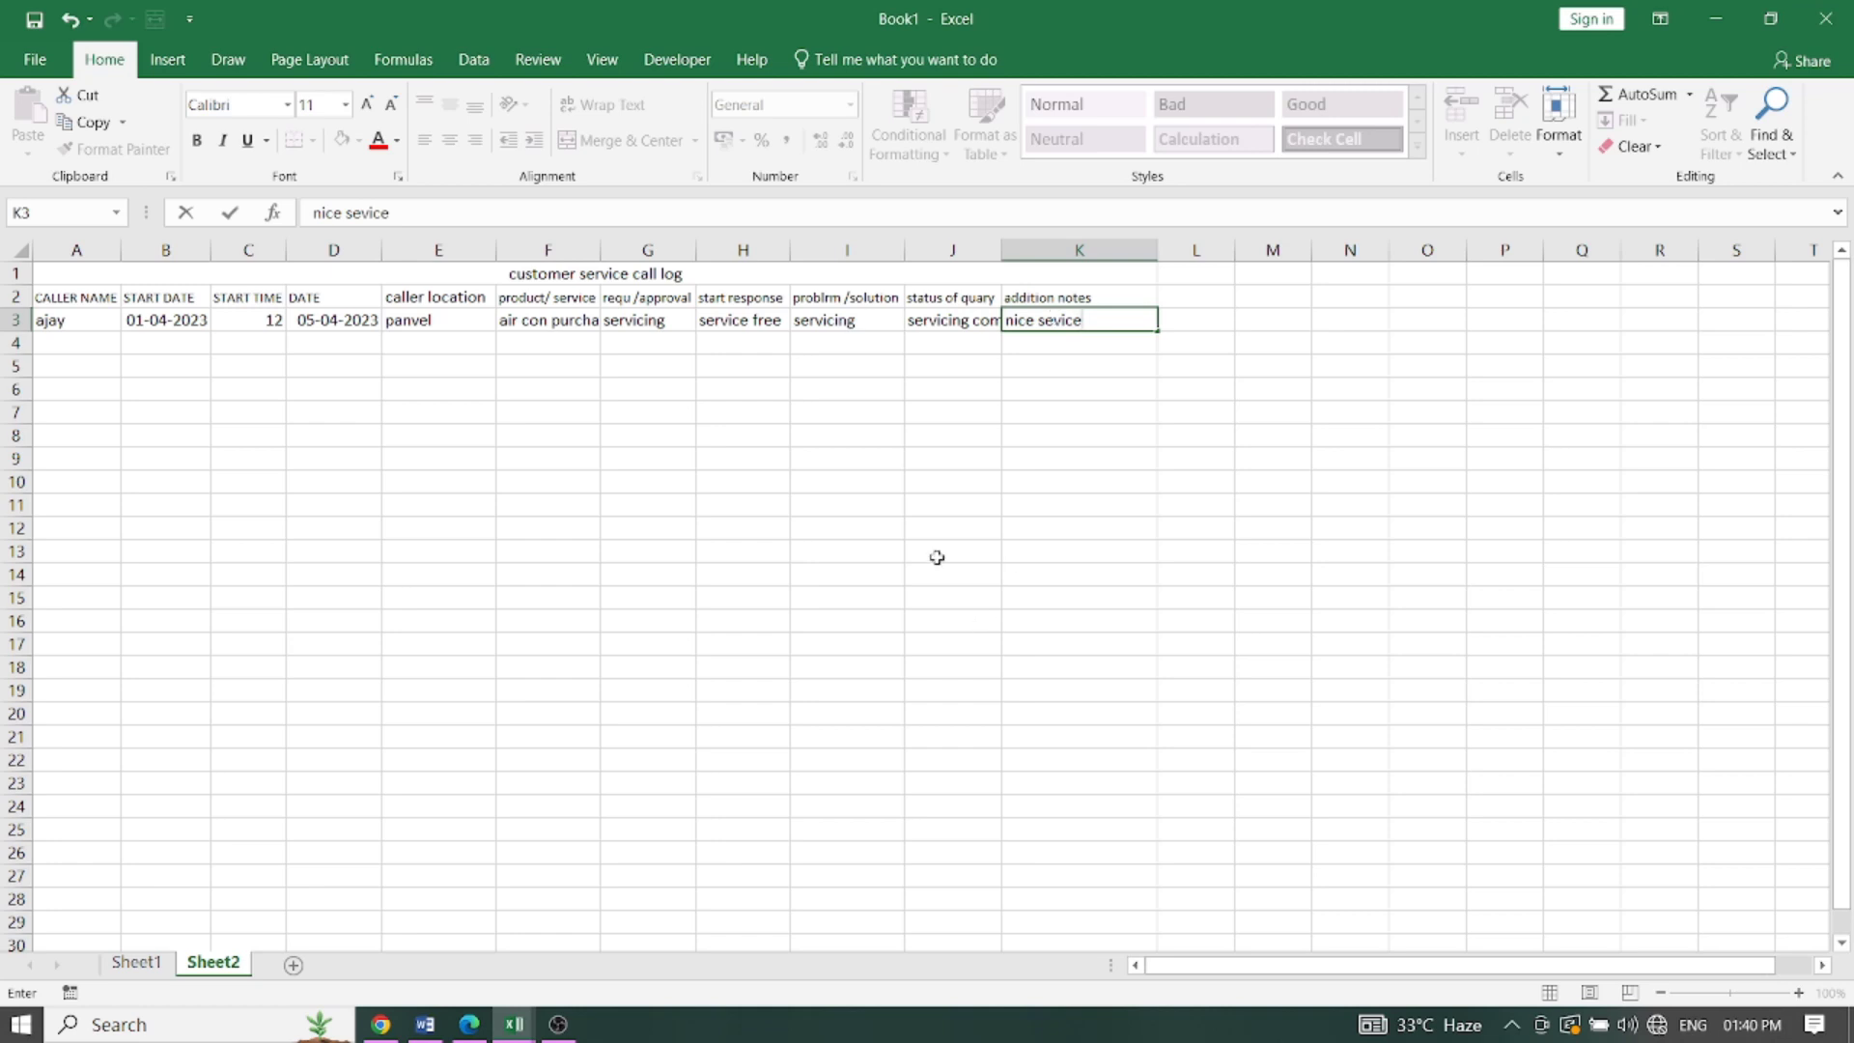
pyautogui.click(941, 481)
pyautogui.click(73, 342)
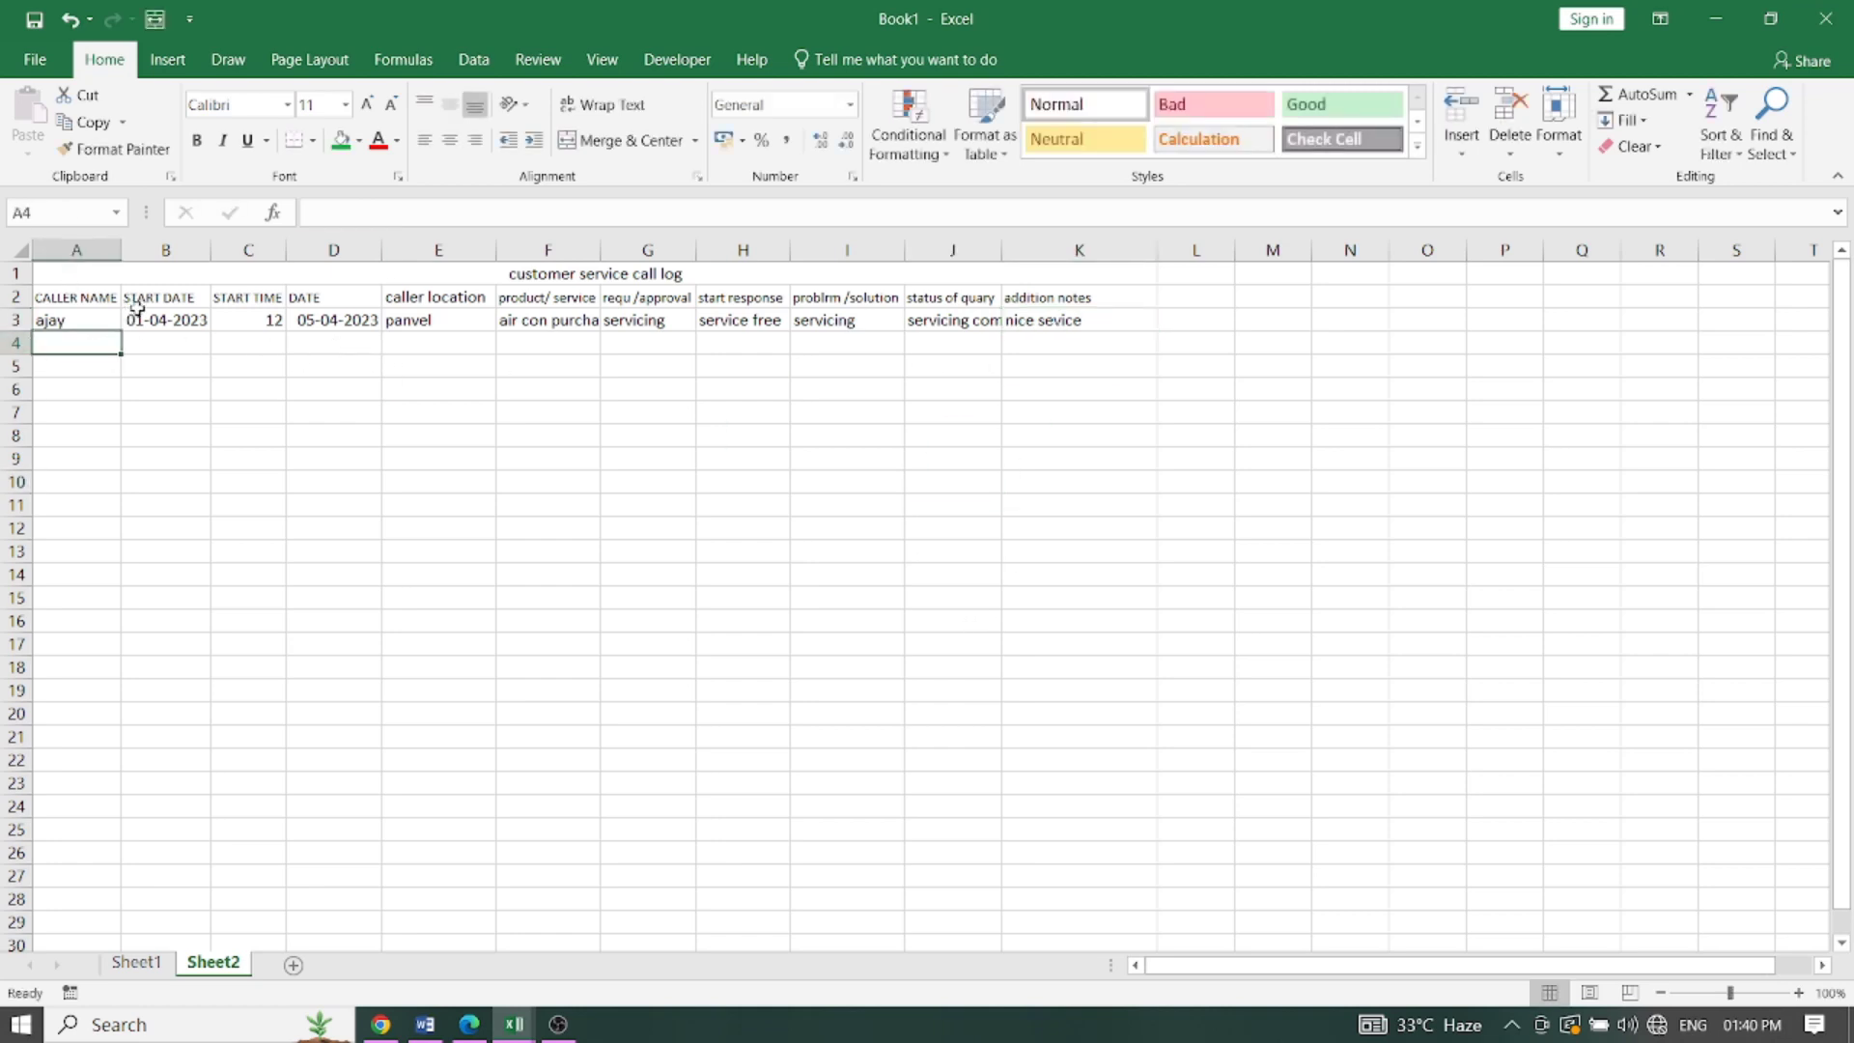
pyautogui.click(76, 320)
pyautogui.click(186, 322)
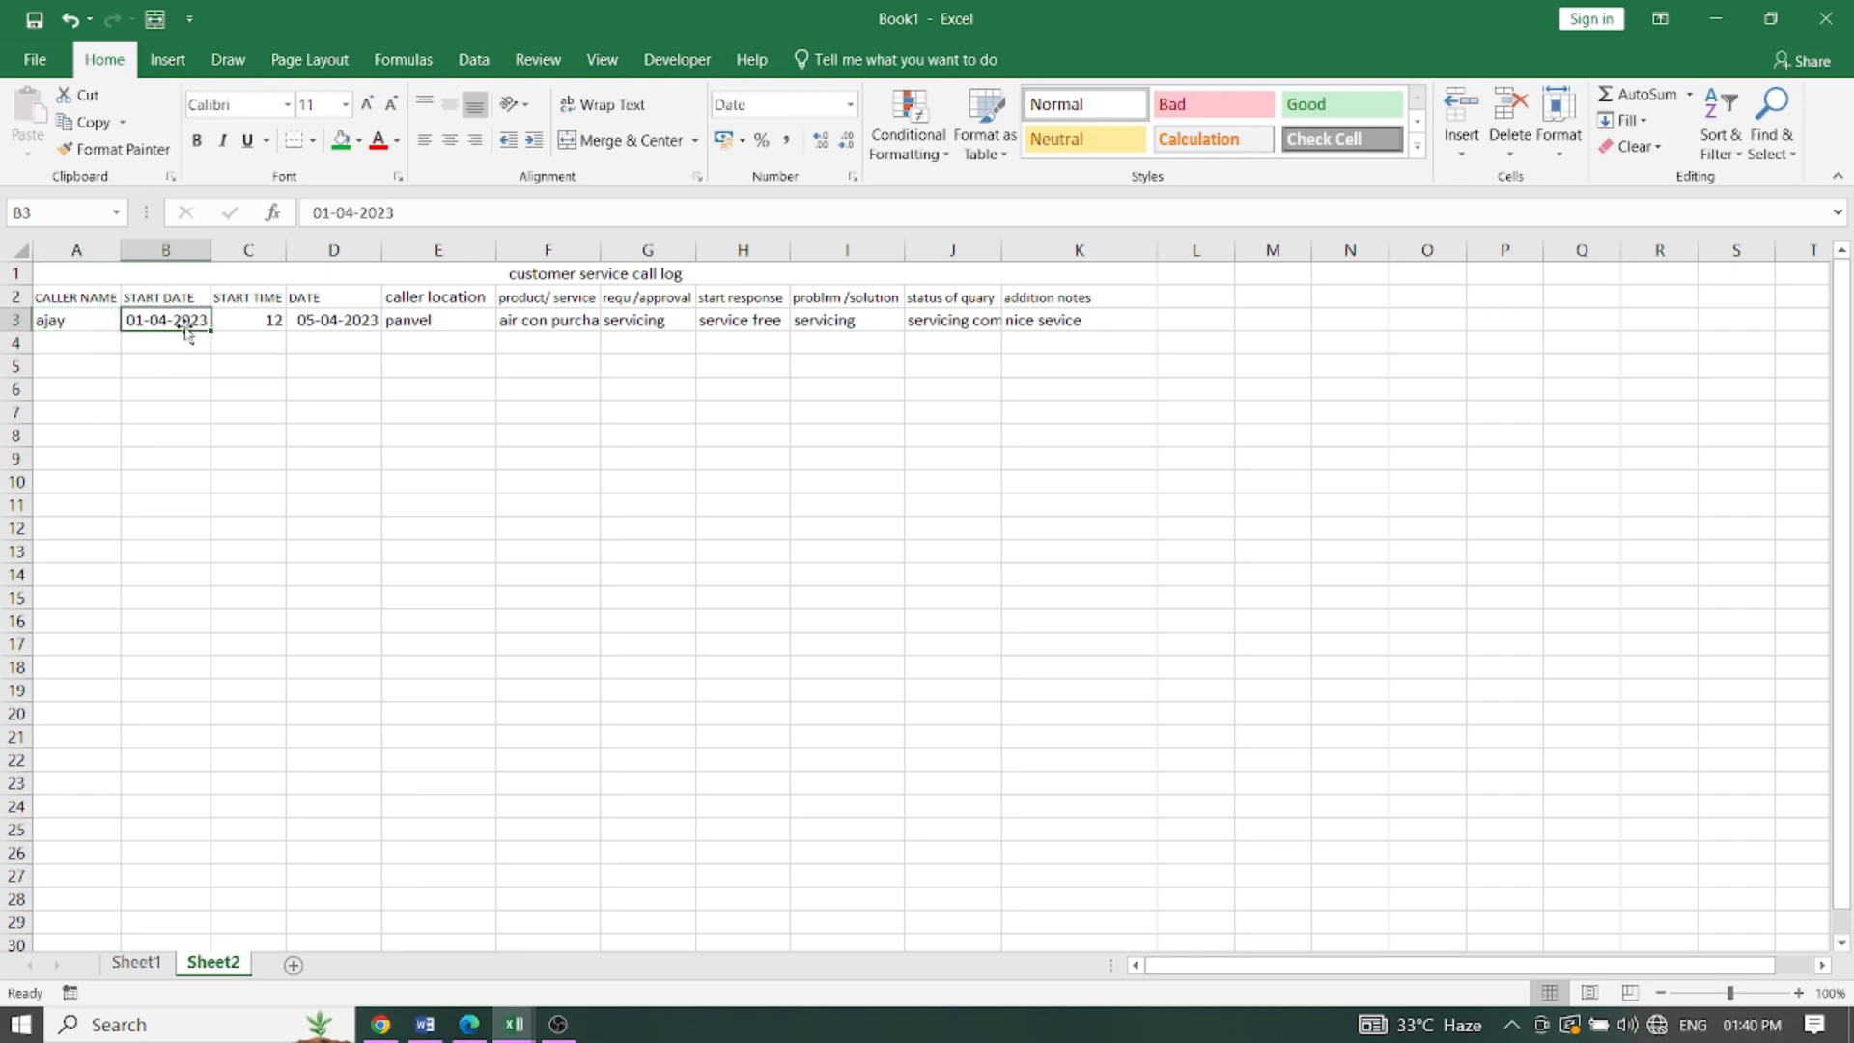
pyautogui.click(275, 316)
pyautogui.click(335, 318)
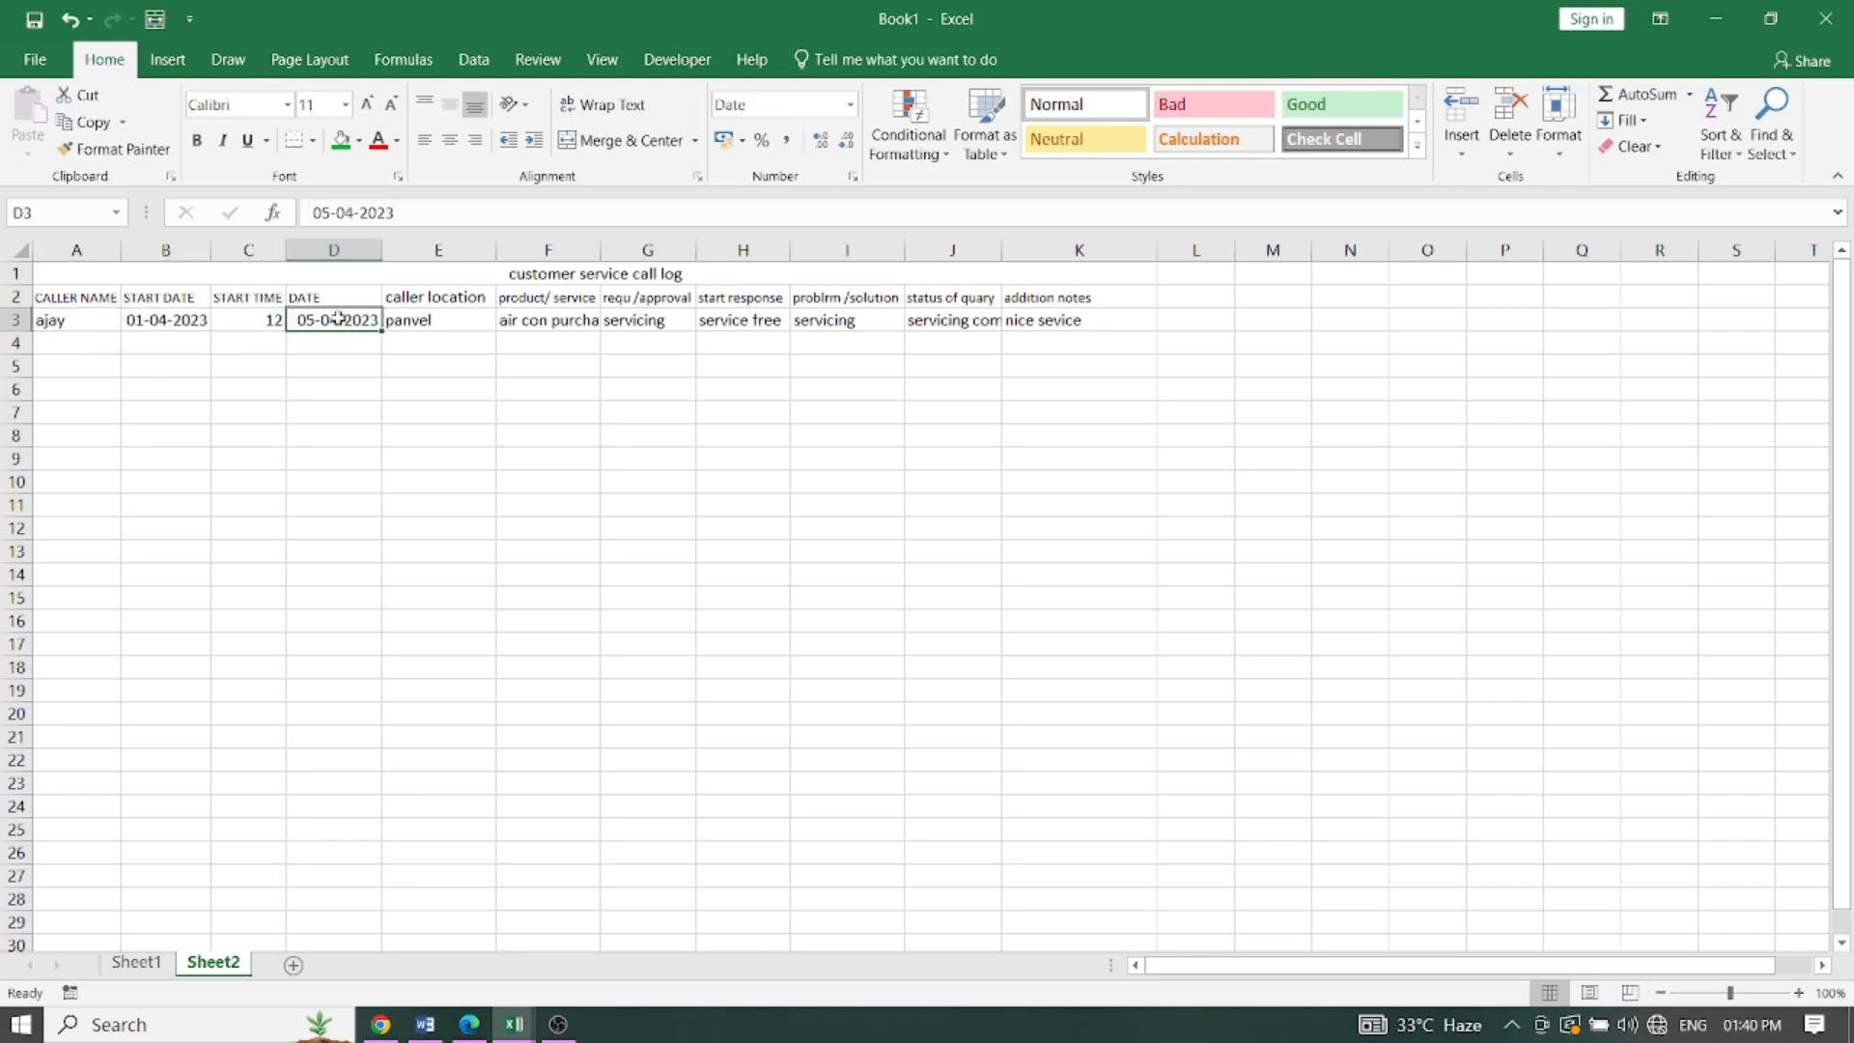
pyautogui.click(402, 321)
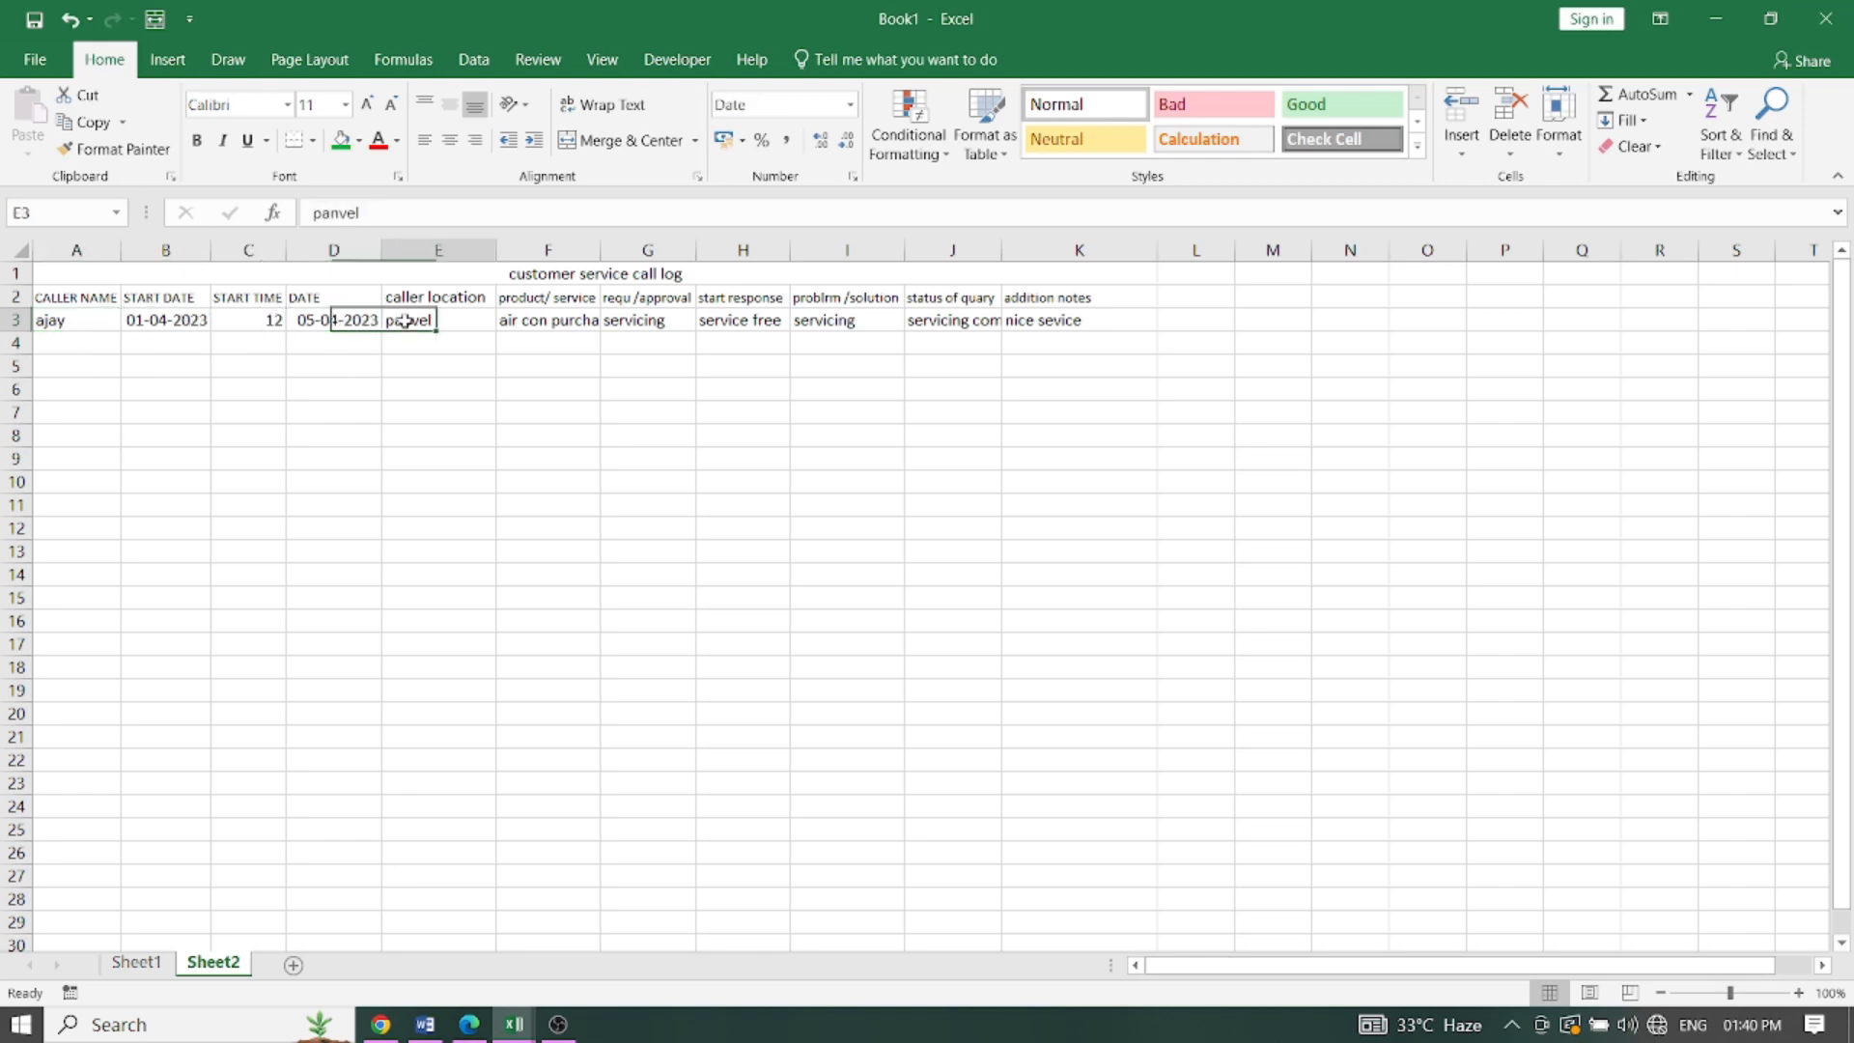
pyautogui.click(546, 322)
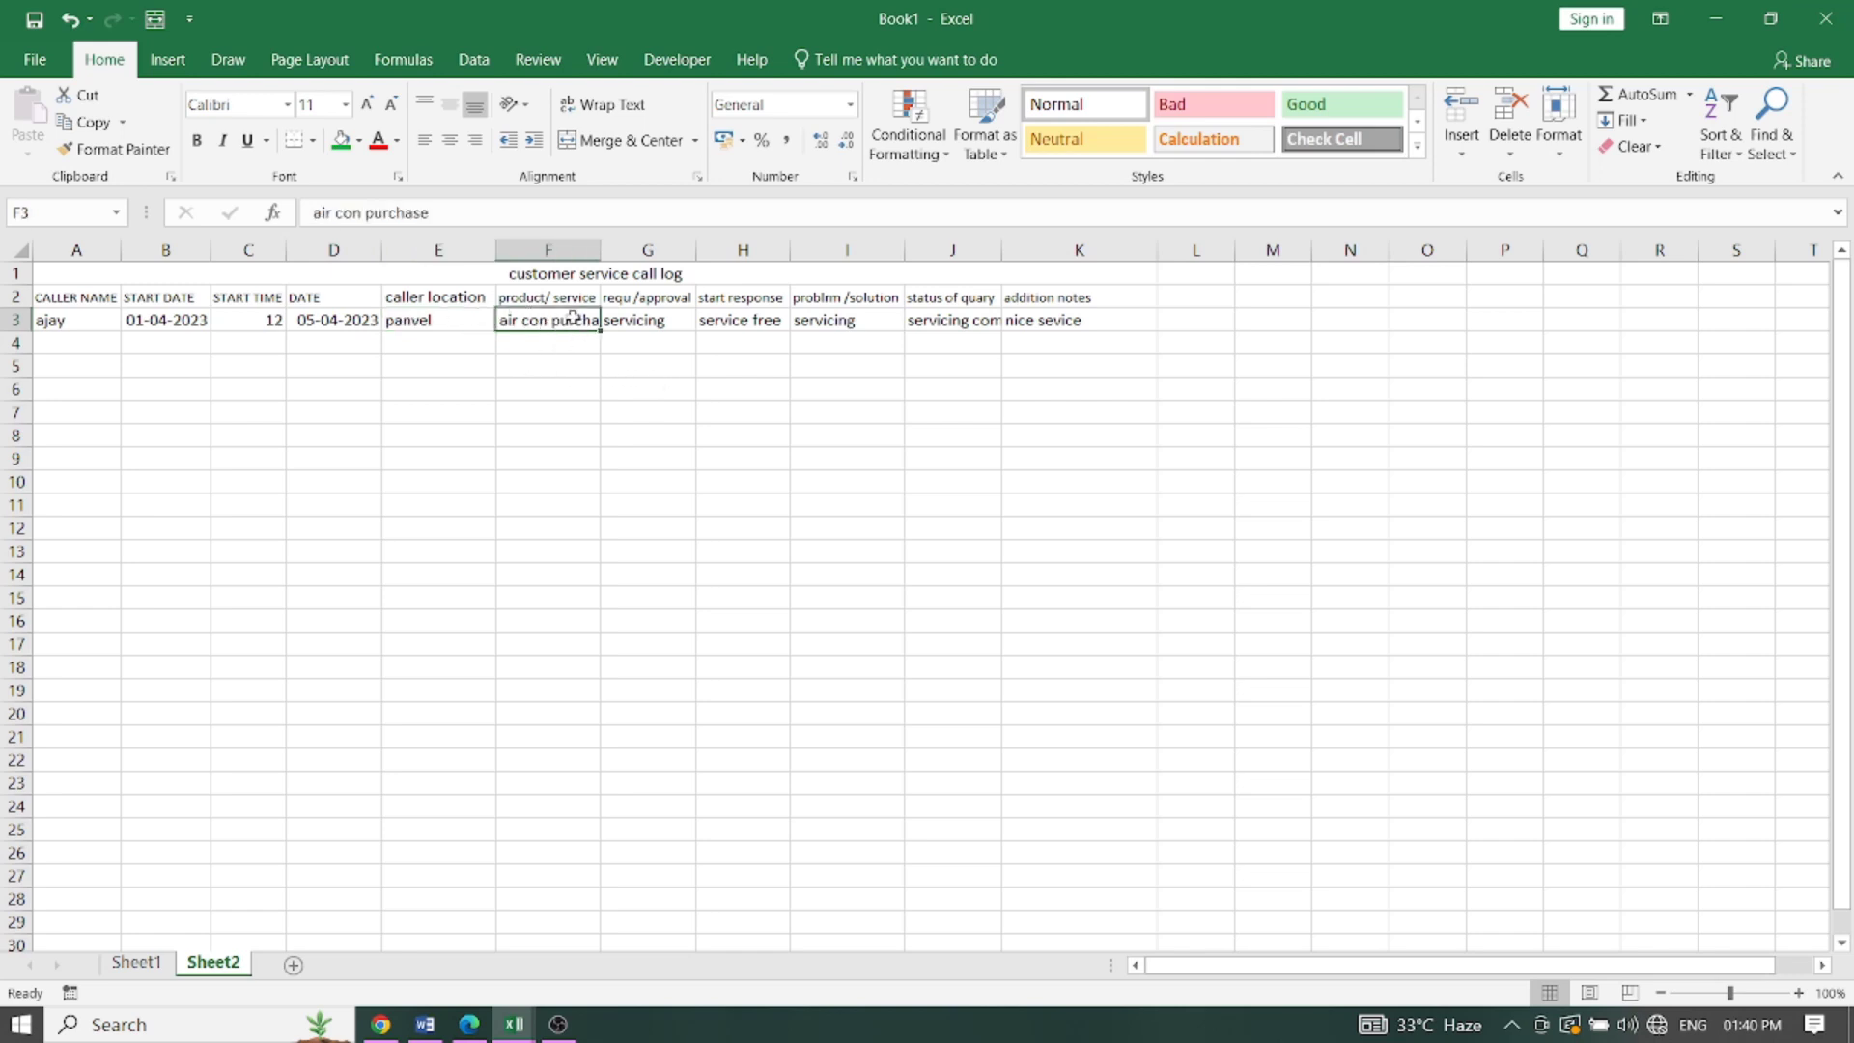
pyautogui.click(644, 326)
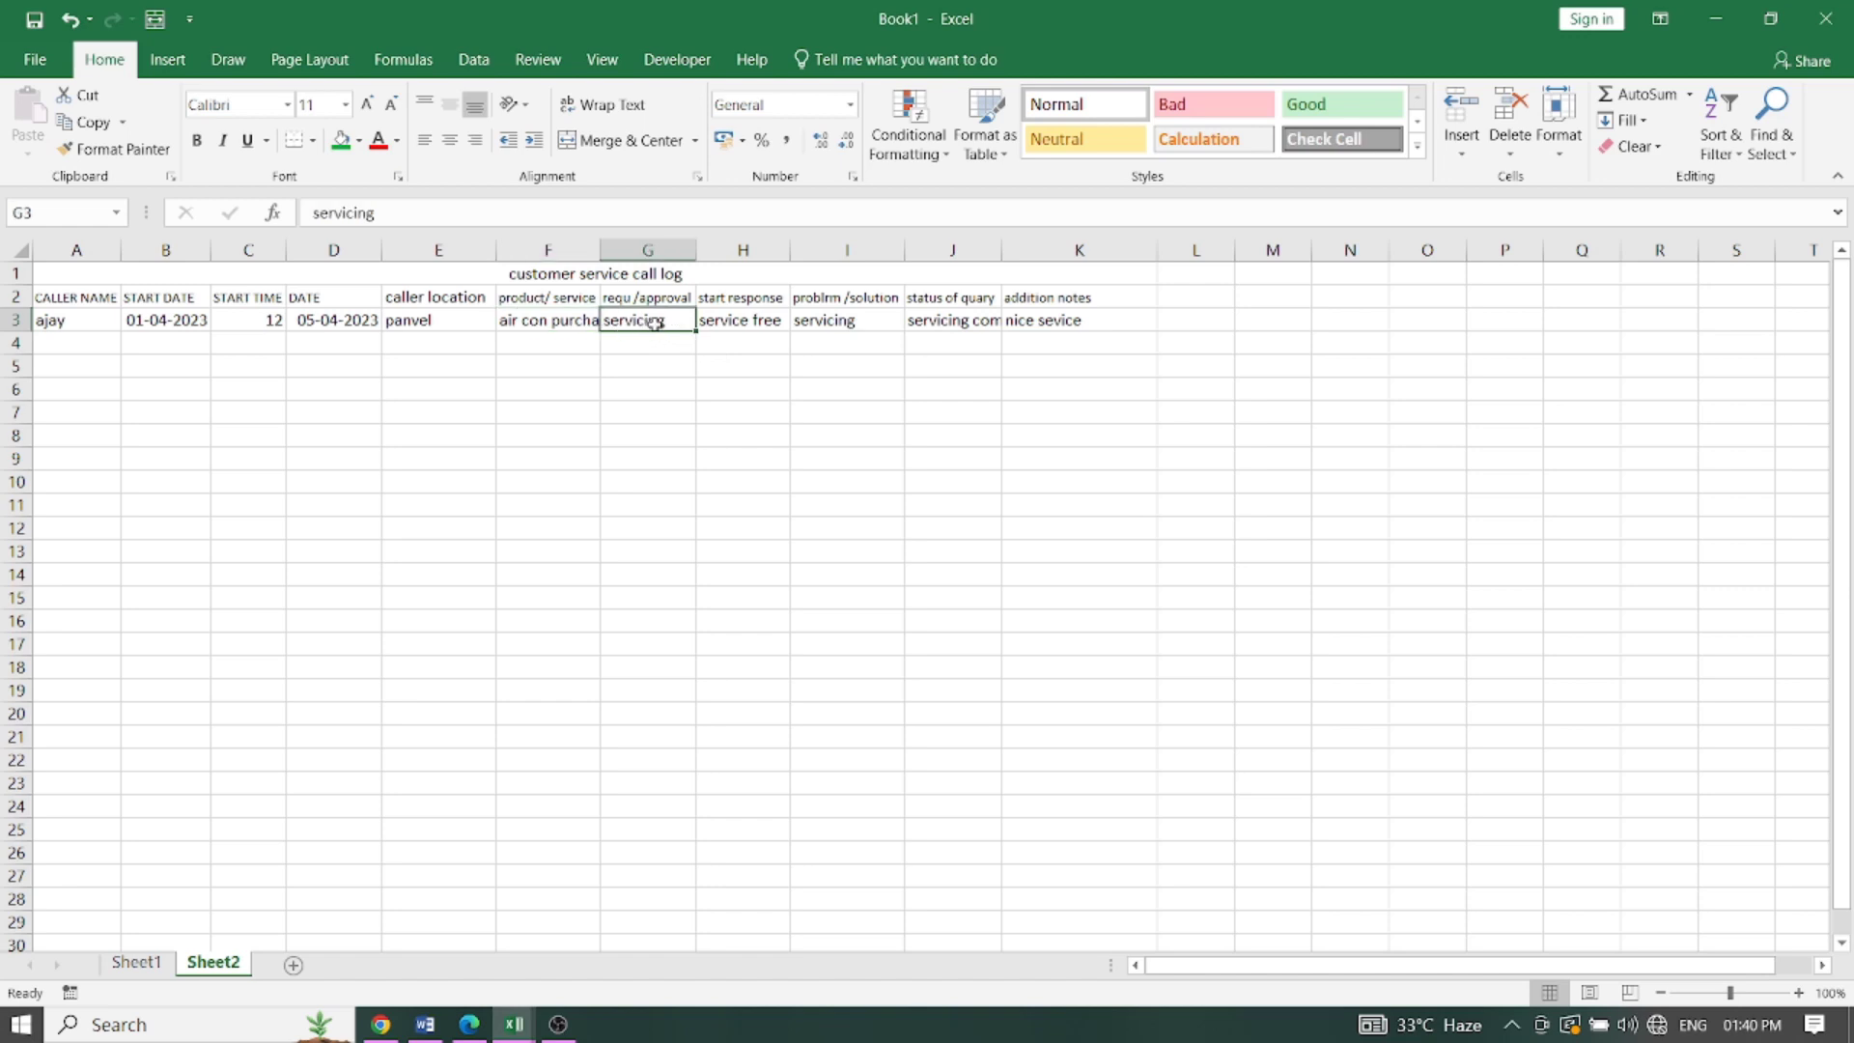
pyautogui.click(740, 329)
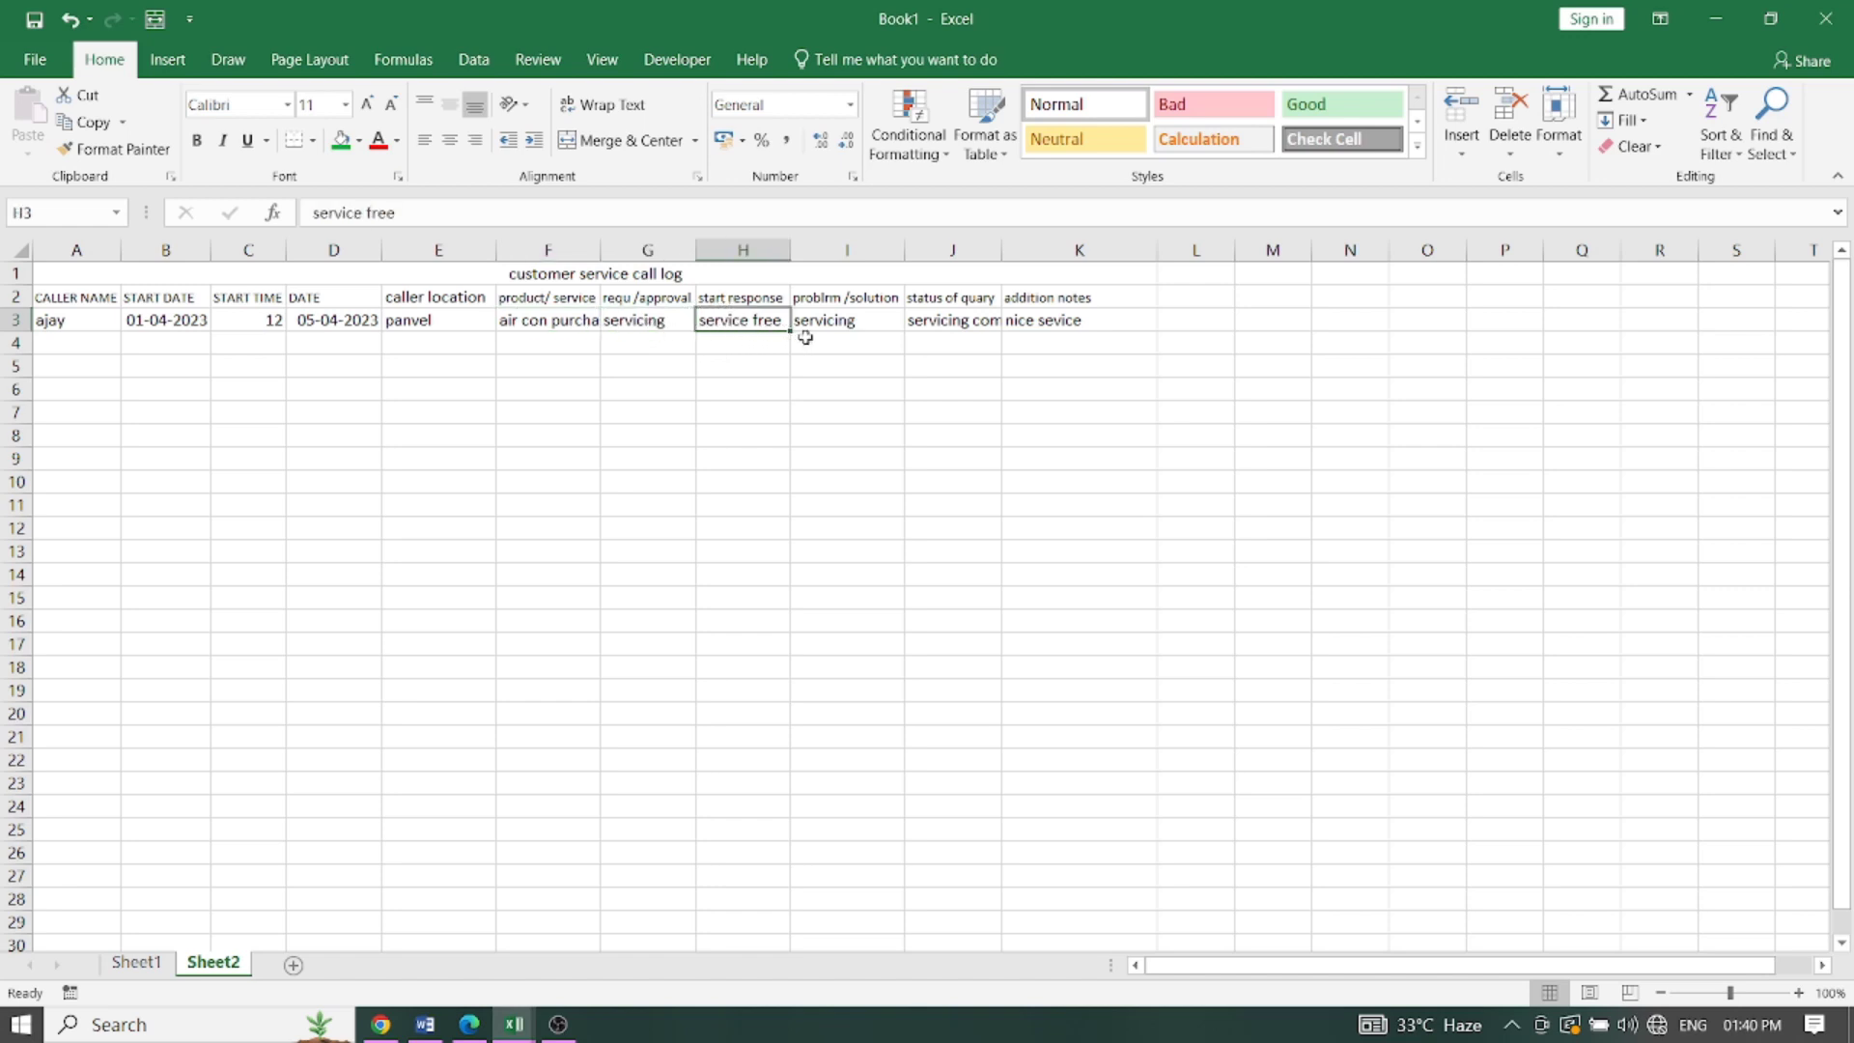
pyautogui.click(852, 324)
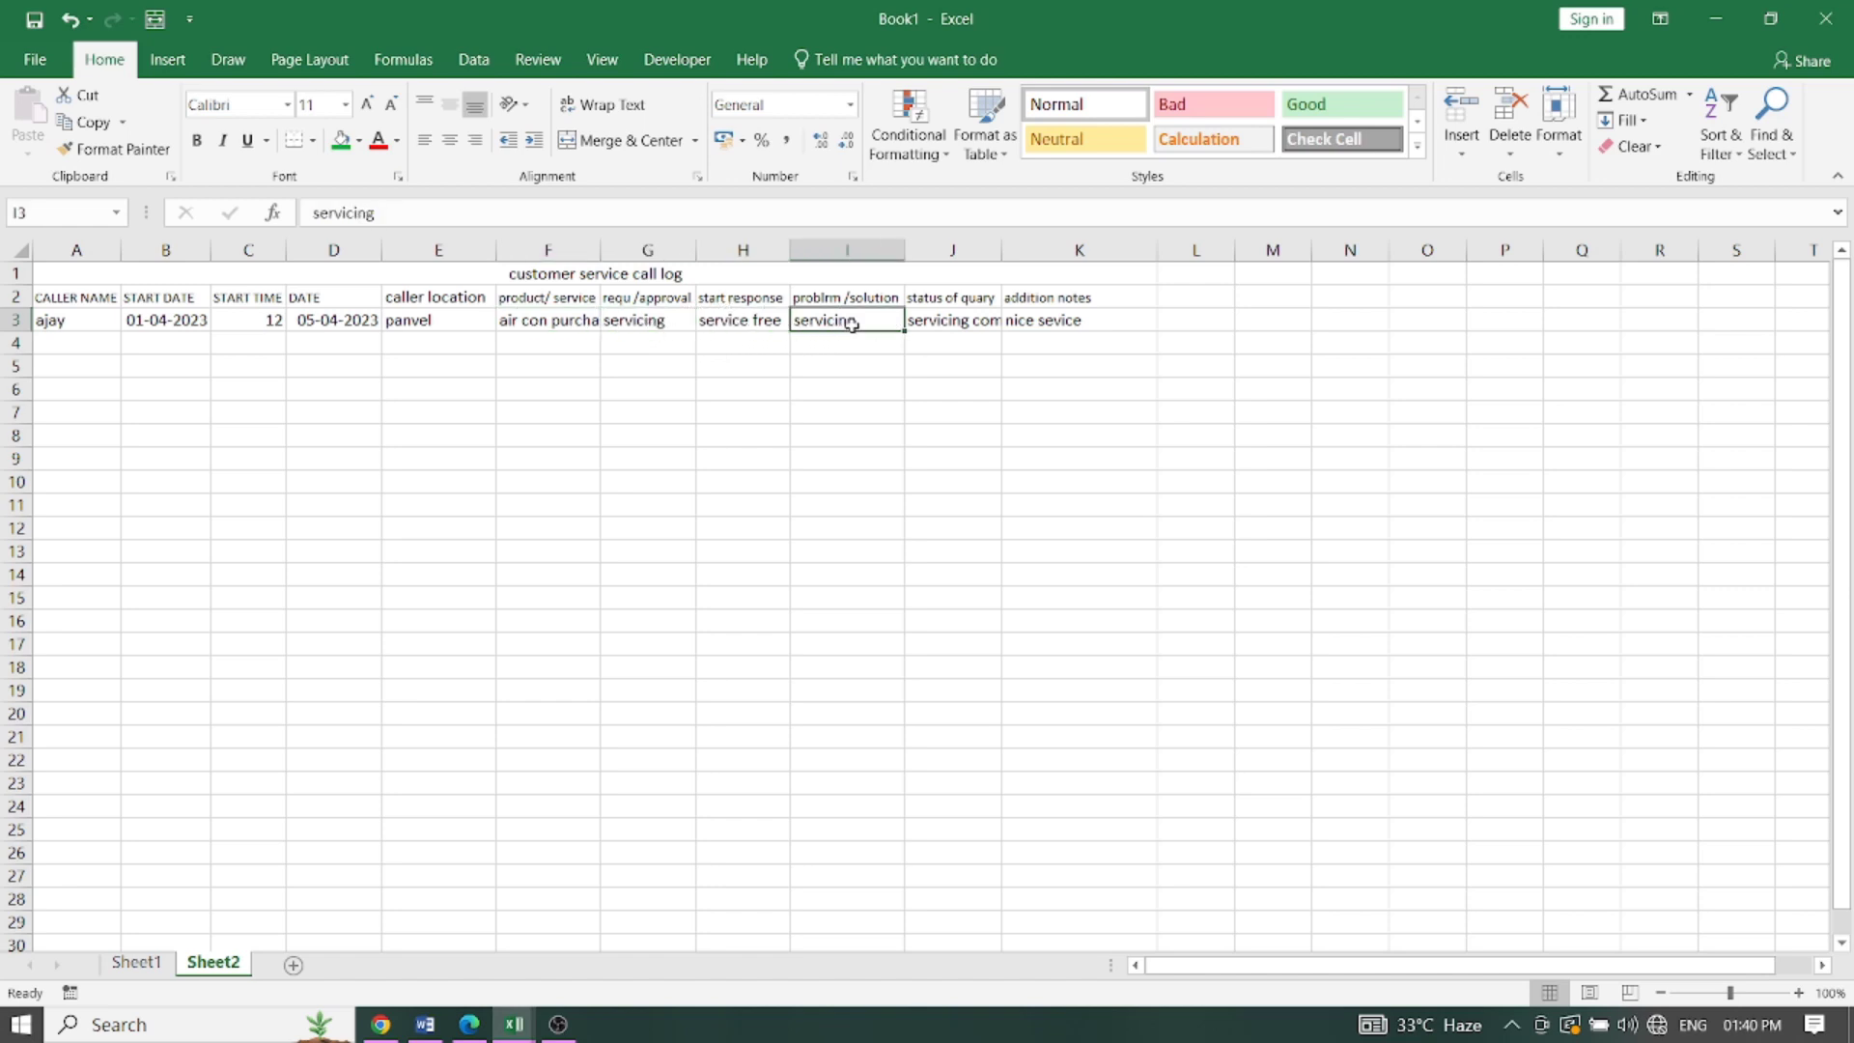
pyautogui.click(967, 322)
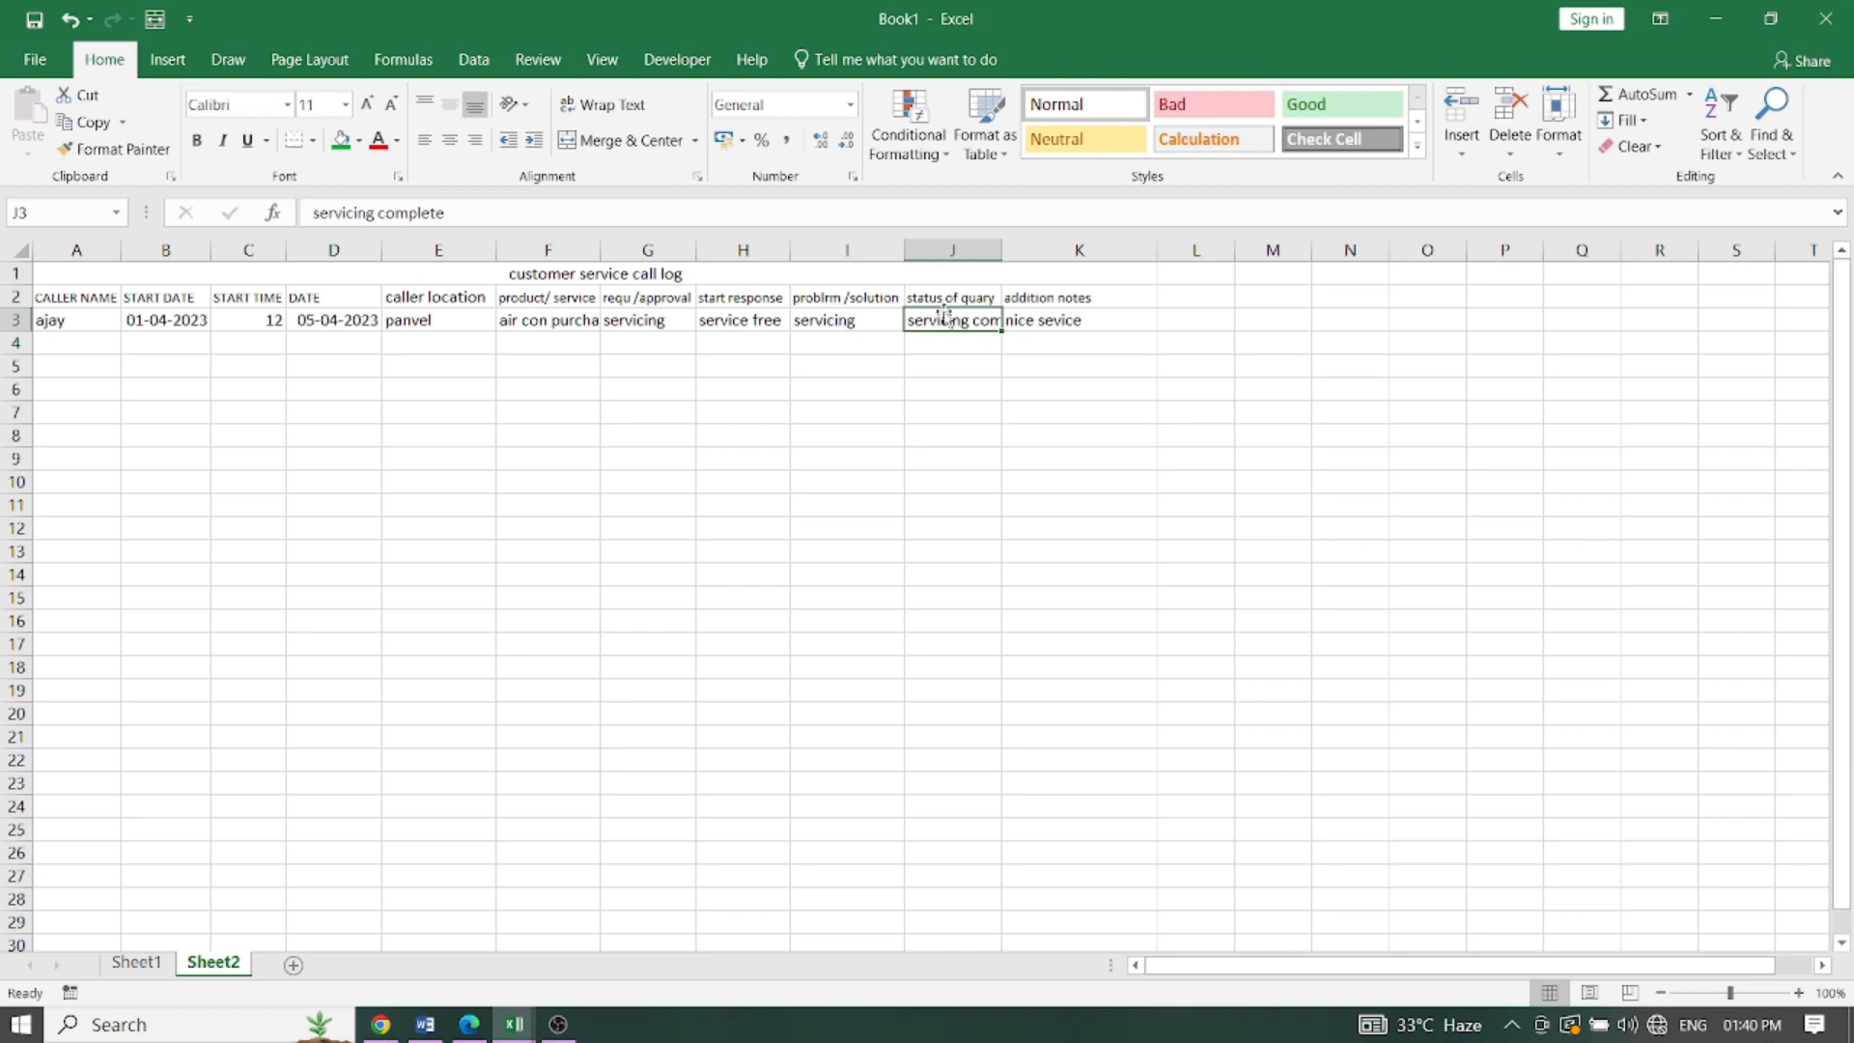
pyautogui.click(1050, 327)
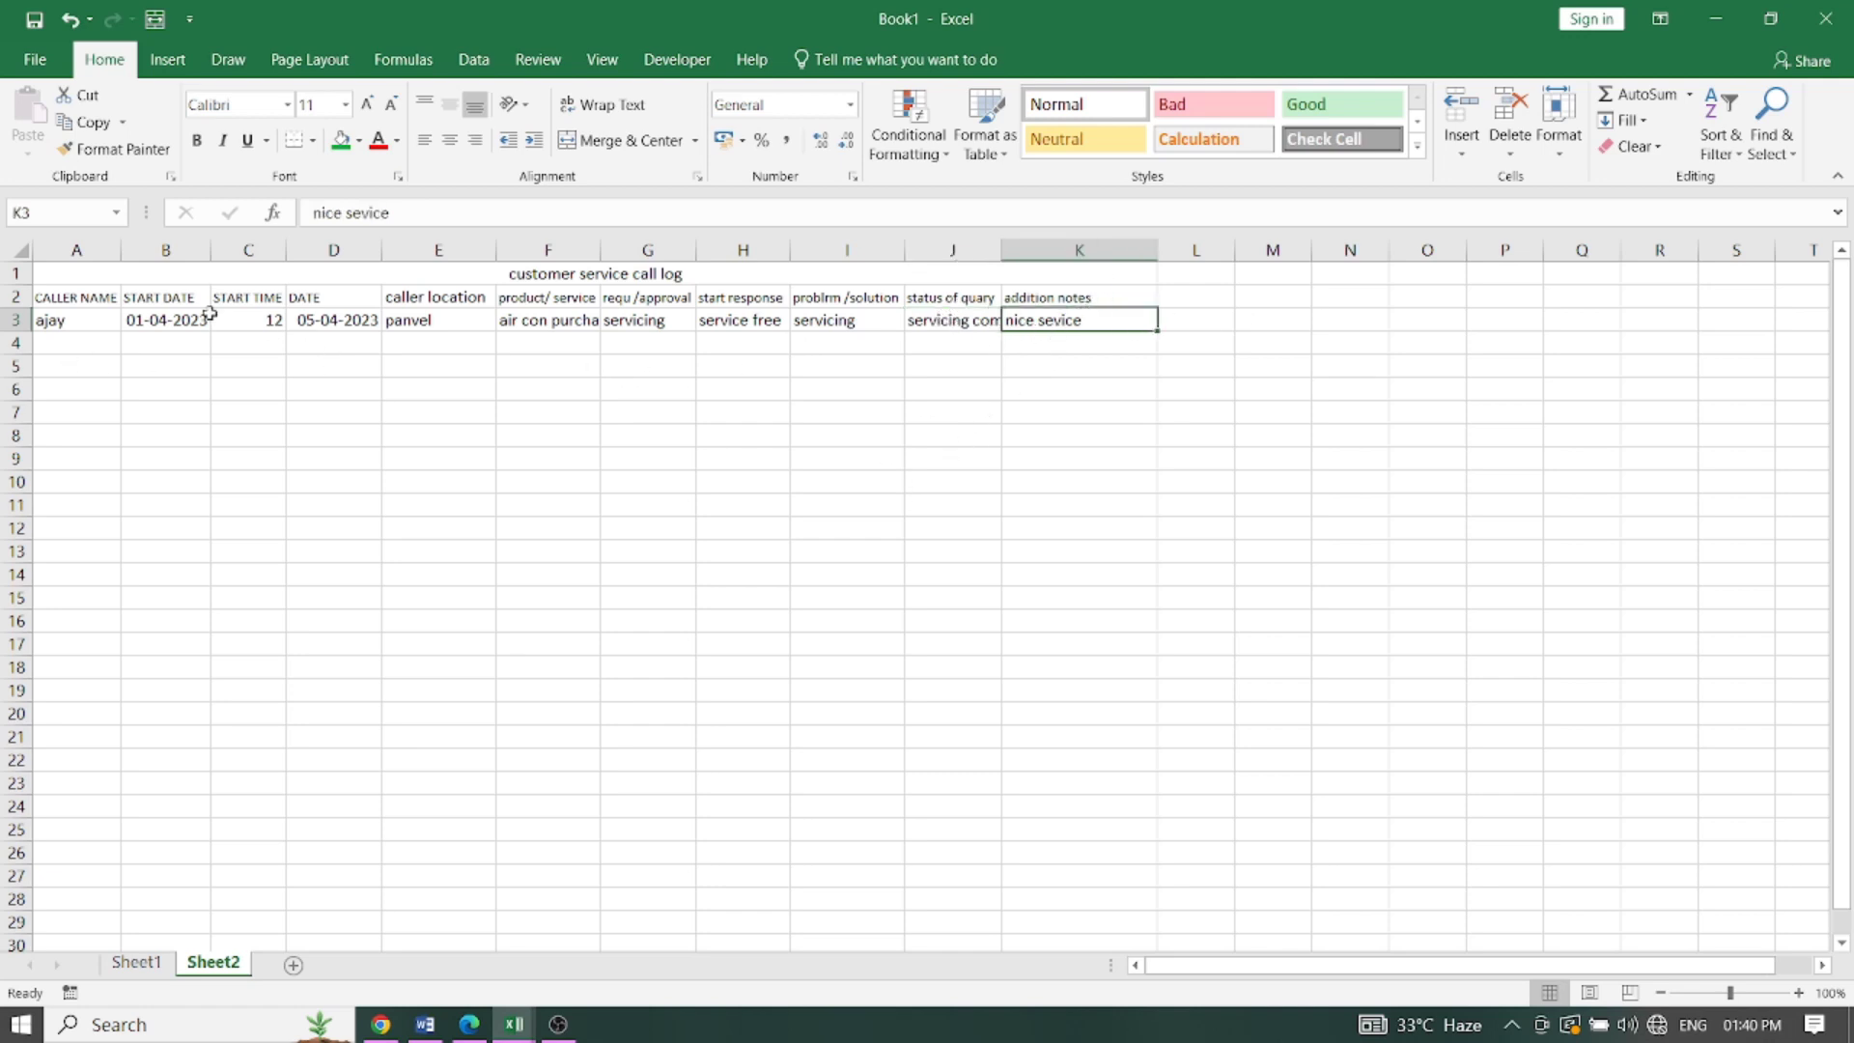
# Step: Apply All Borders to the call log table A1:K3
pyautogui.moveTo(77, 276); pyautogui.dragTo(87, 314)
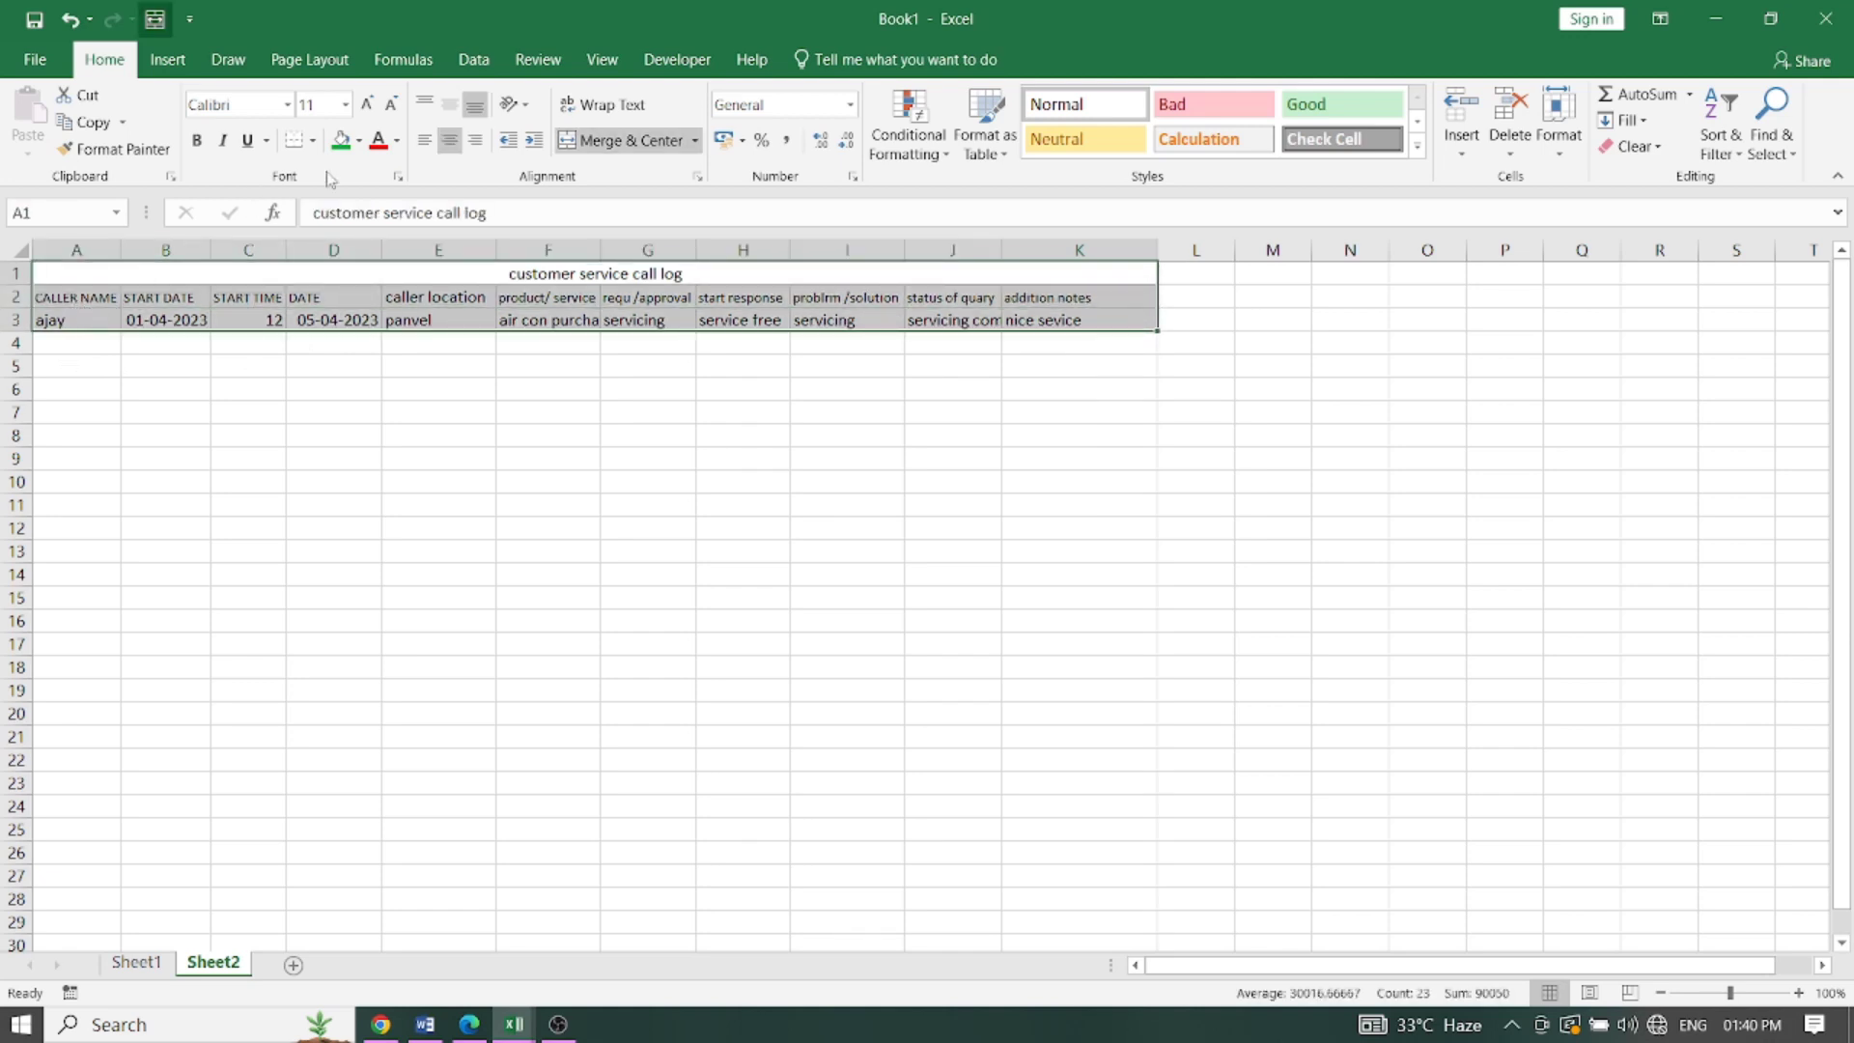
pyautogui.click(312, 140)
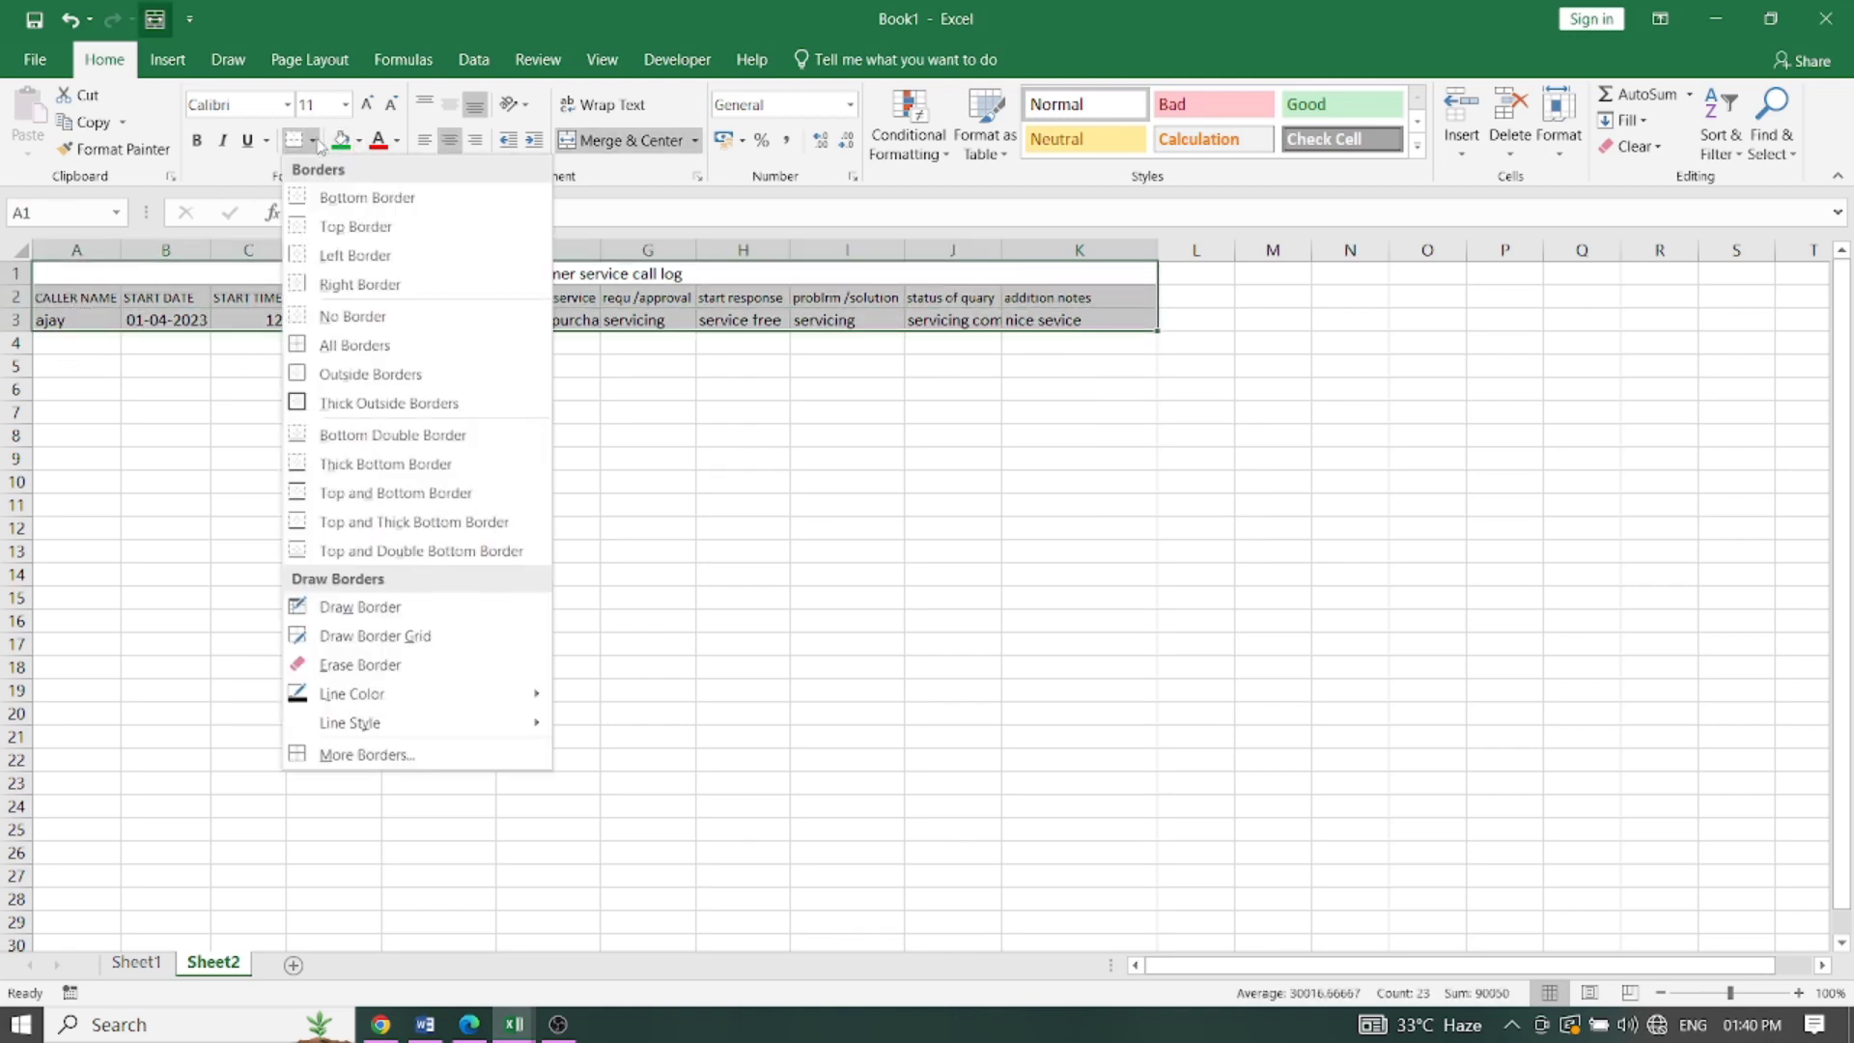
pyautogui.click(344, 343)
pyautogui.click(506, 498)
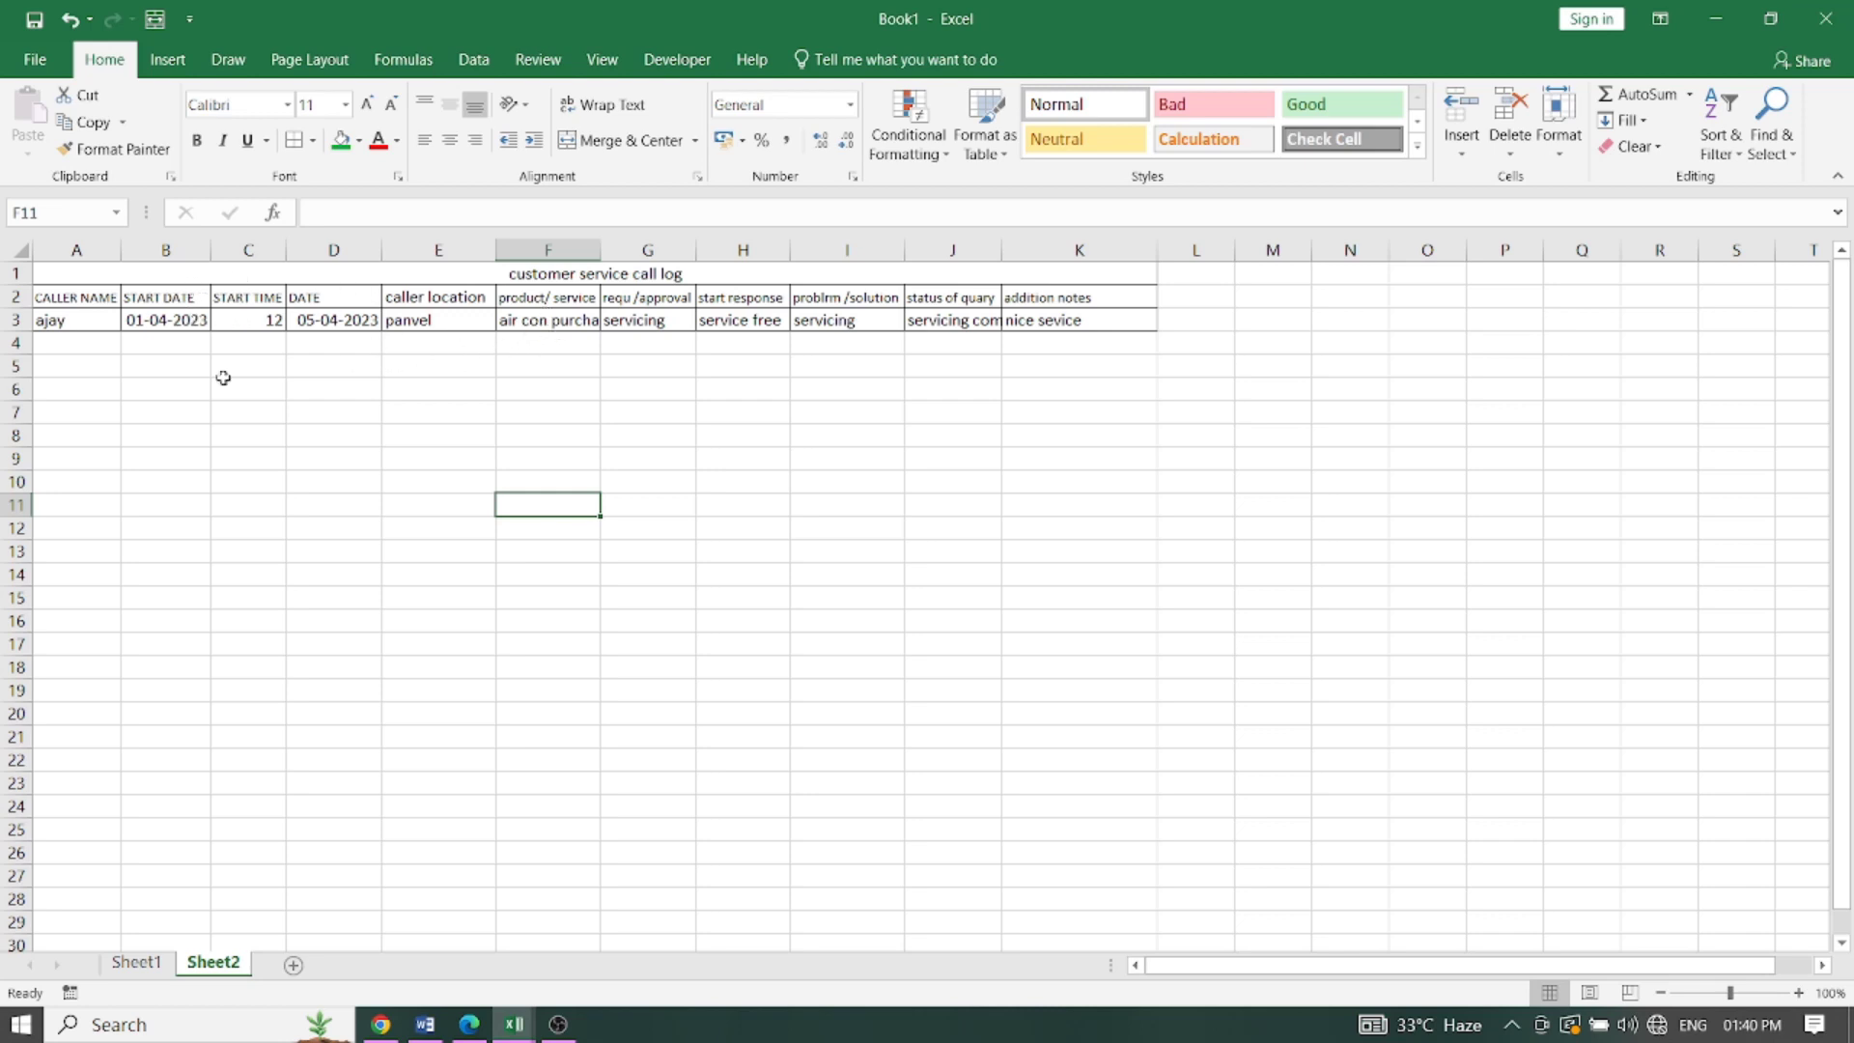
pyautogui.click(77, 345)
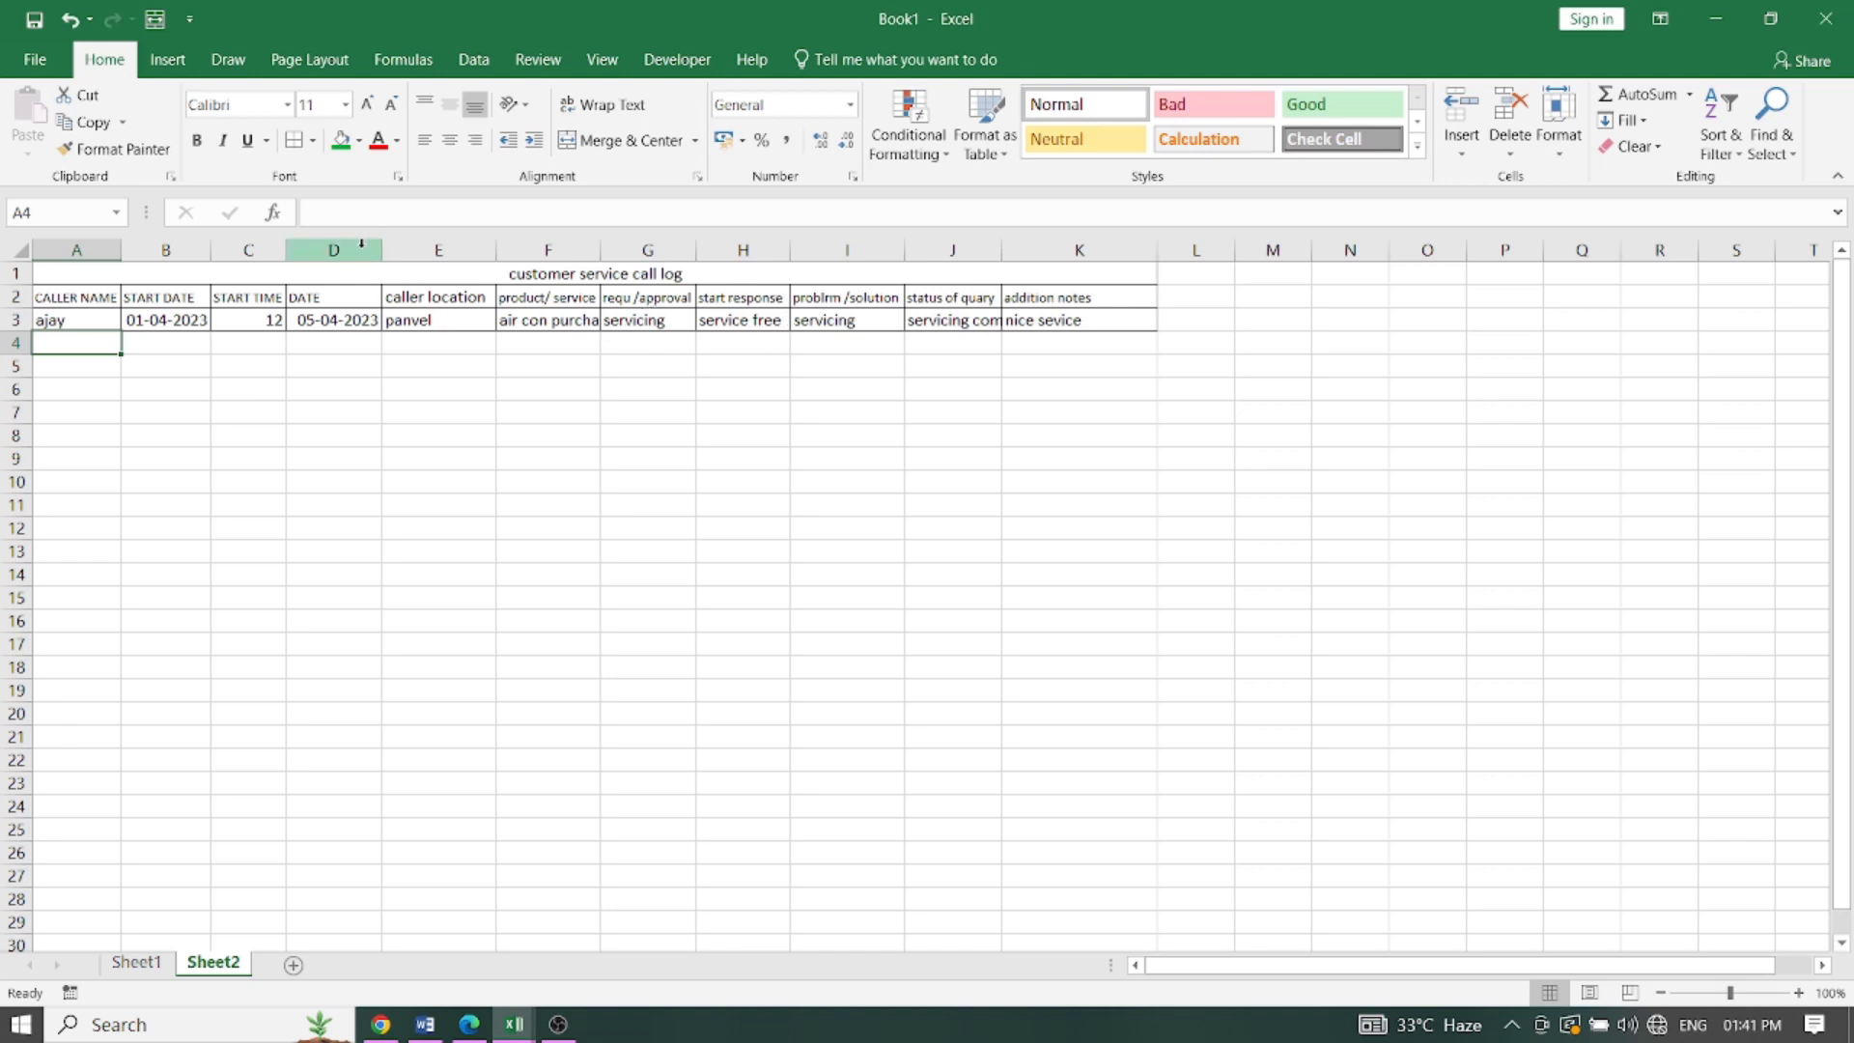
# Step: Enlarge the A1 title to size 20 and capitalise it to 'Customer service call log'
pyautogui.click(388, 273)
pyautogui.click(367, 104)
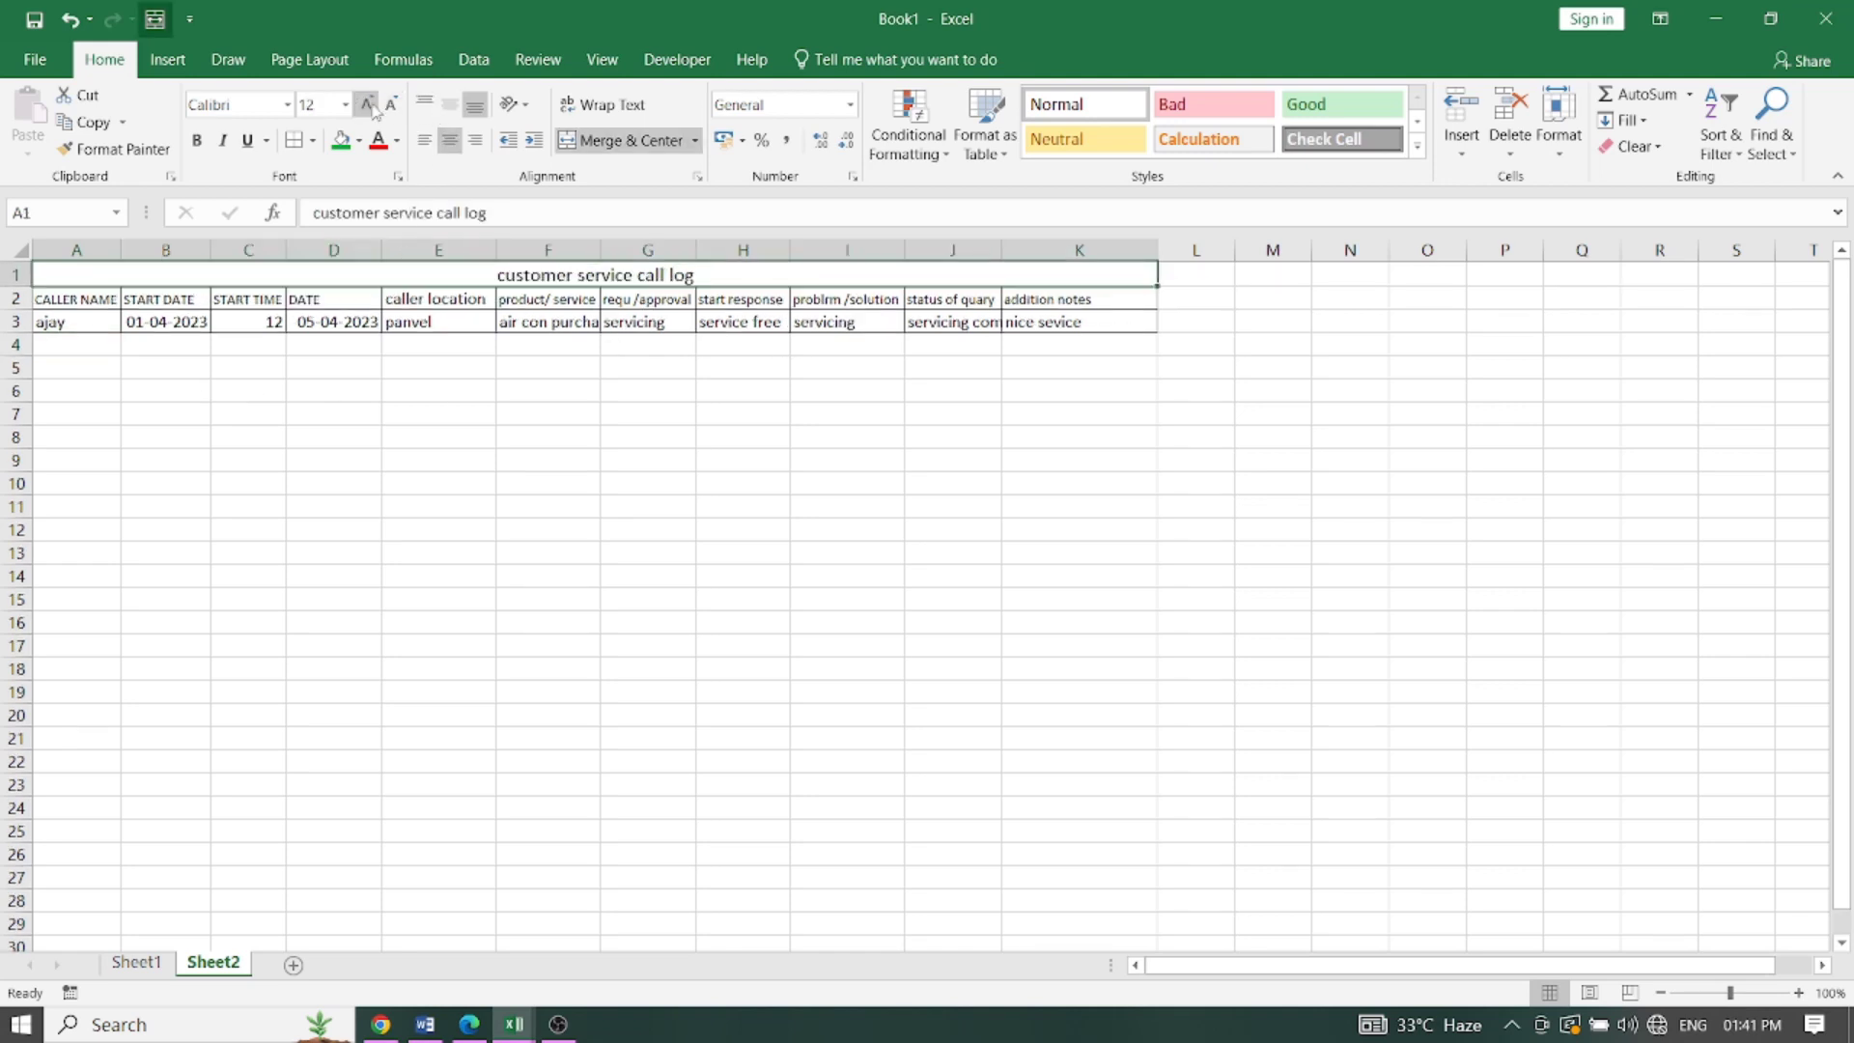
pyautogui.click(367, 104)
pyautogui.click(367, 105)
pyautogui.click(367, 104)
pyautogui.click(367, 104)
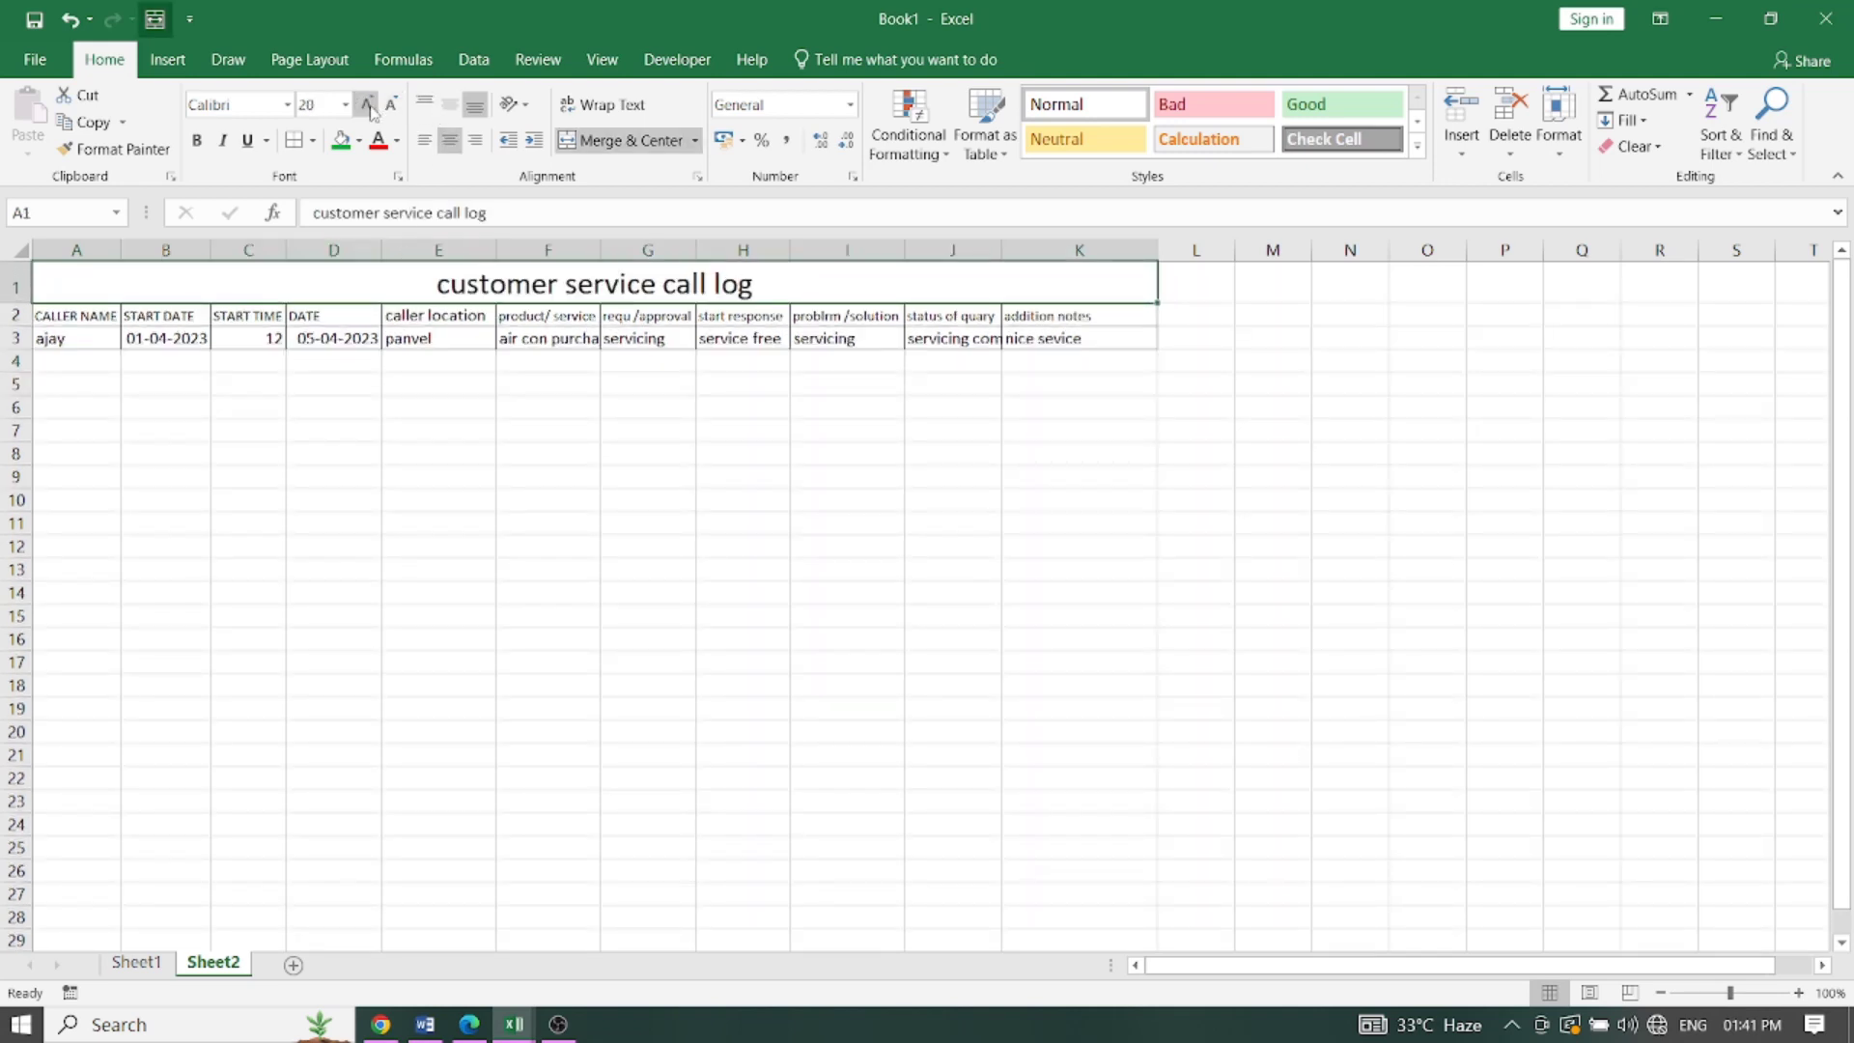
pyautogui.doubleClick(454, 282)
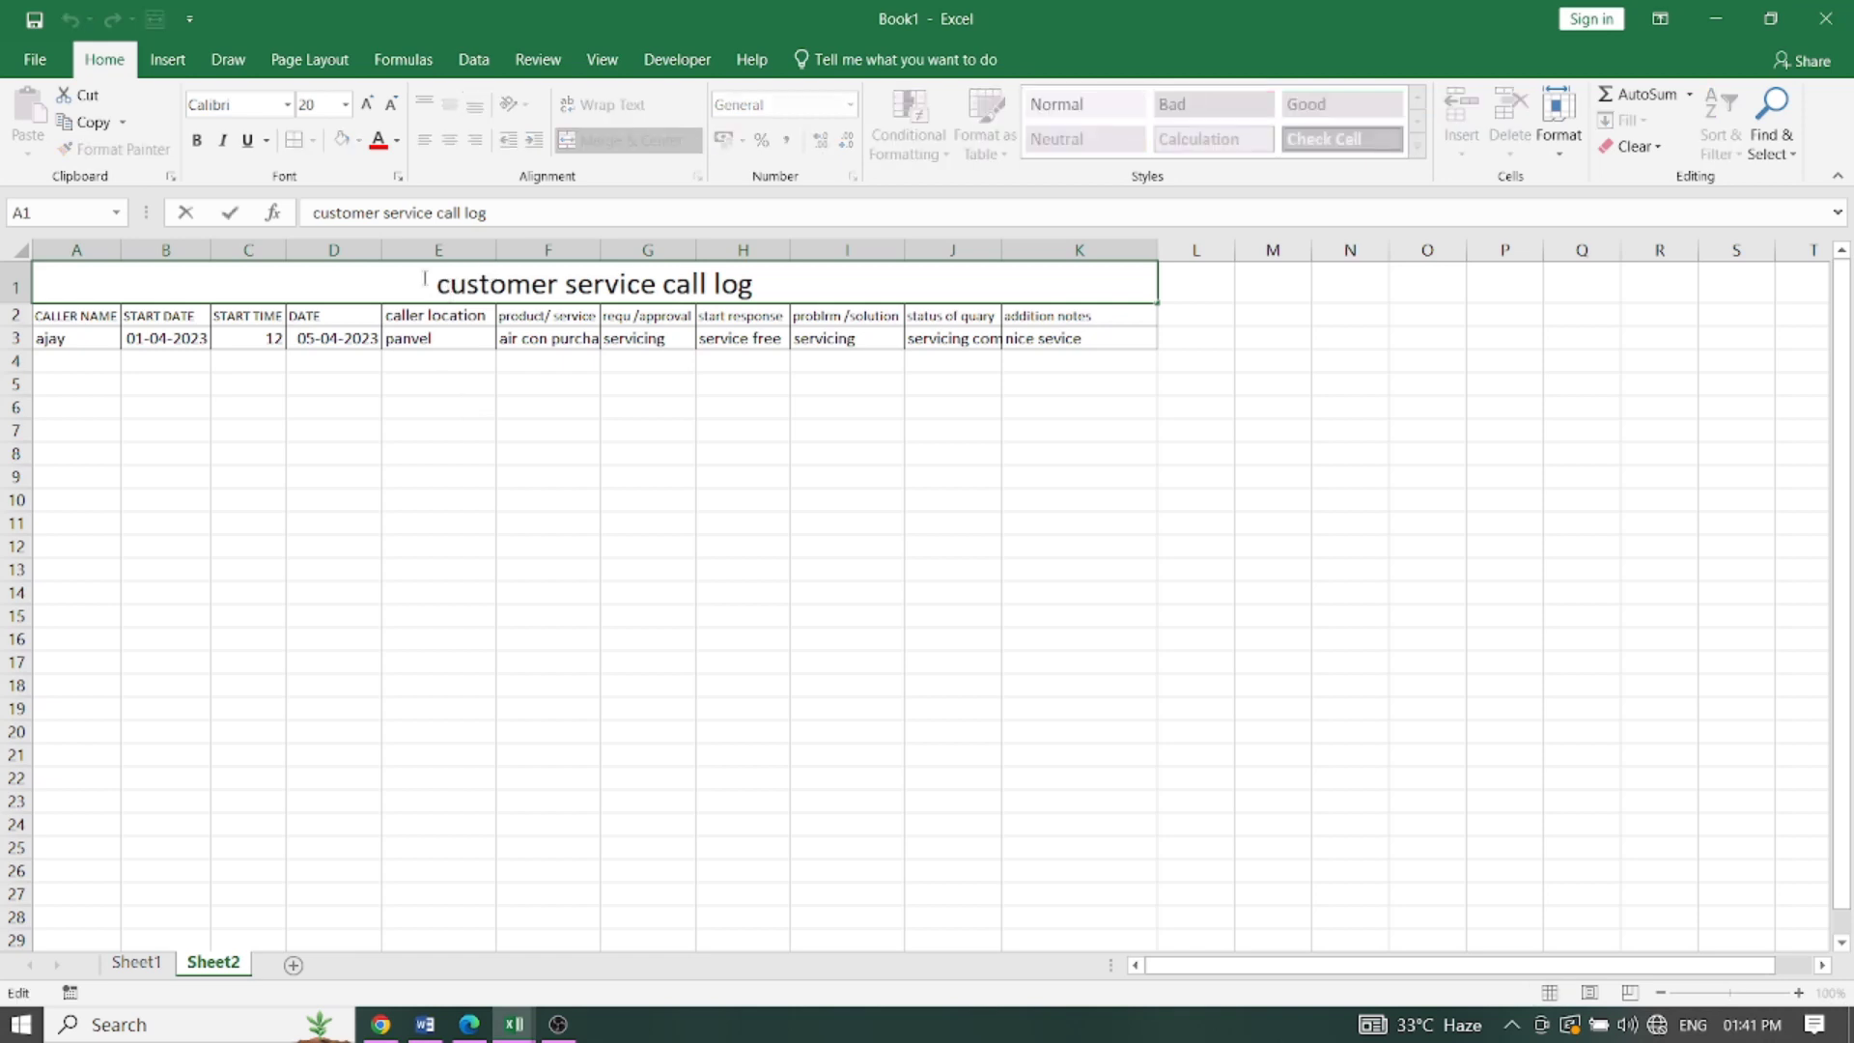
pyautogui.press('BackSpace')
pyautogui.write('C')
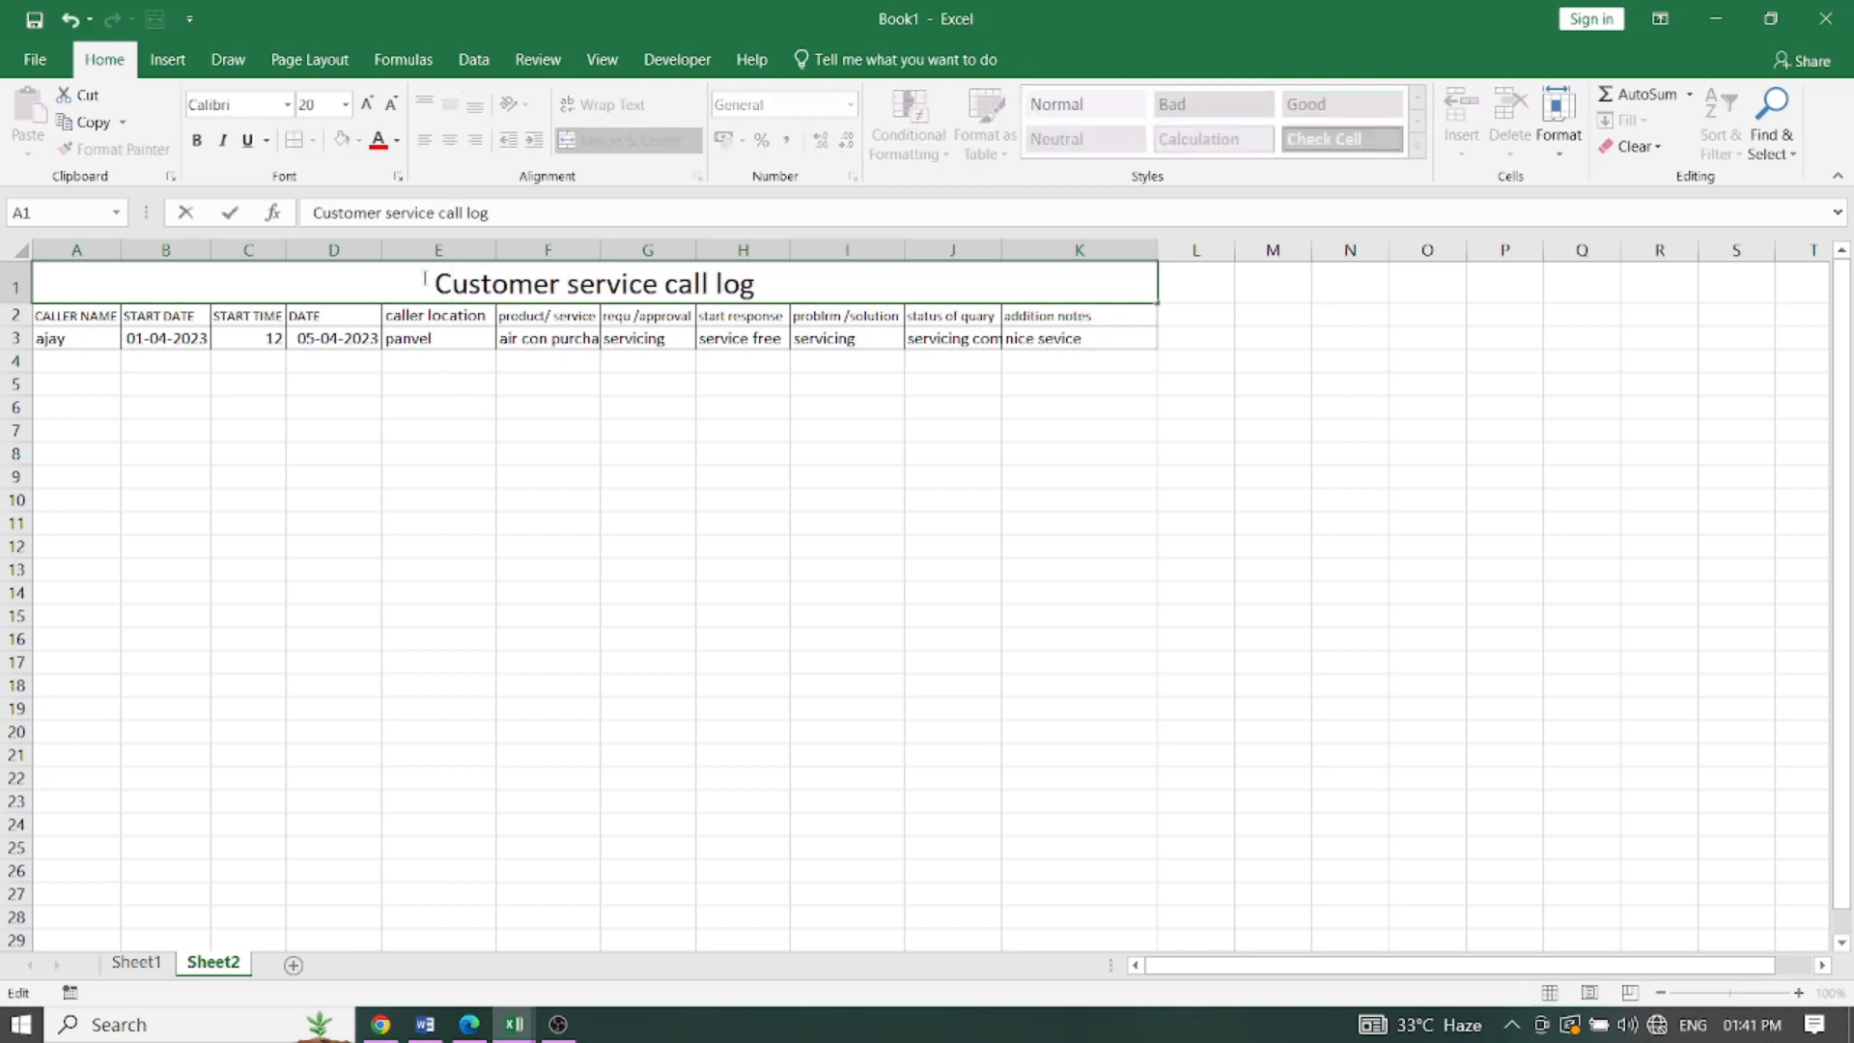
pyautogui.click(253, 460)
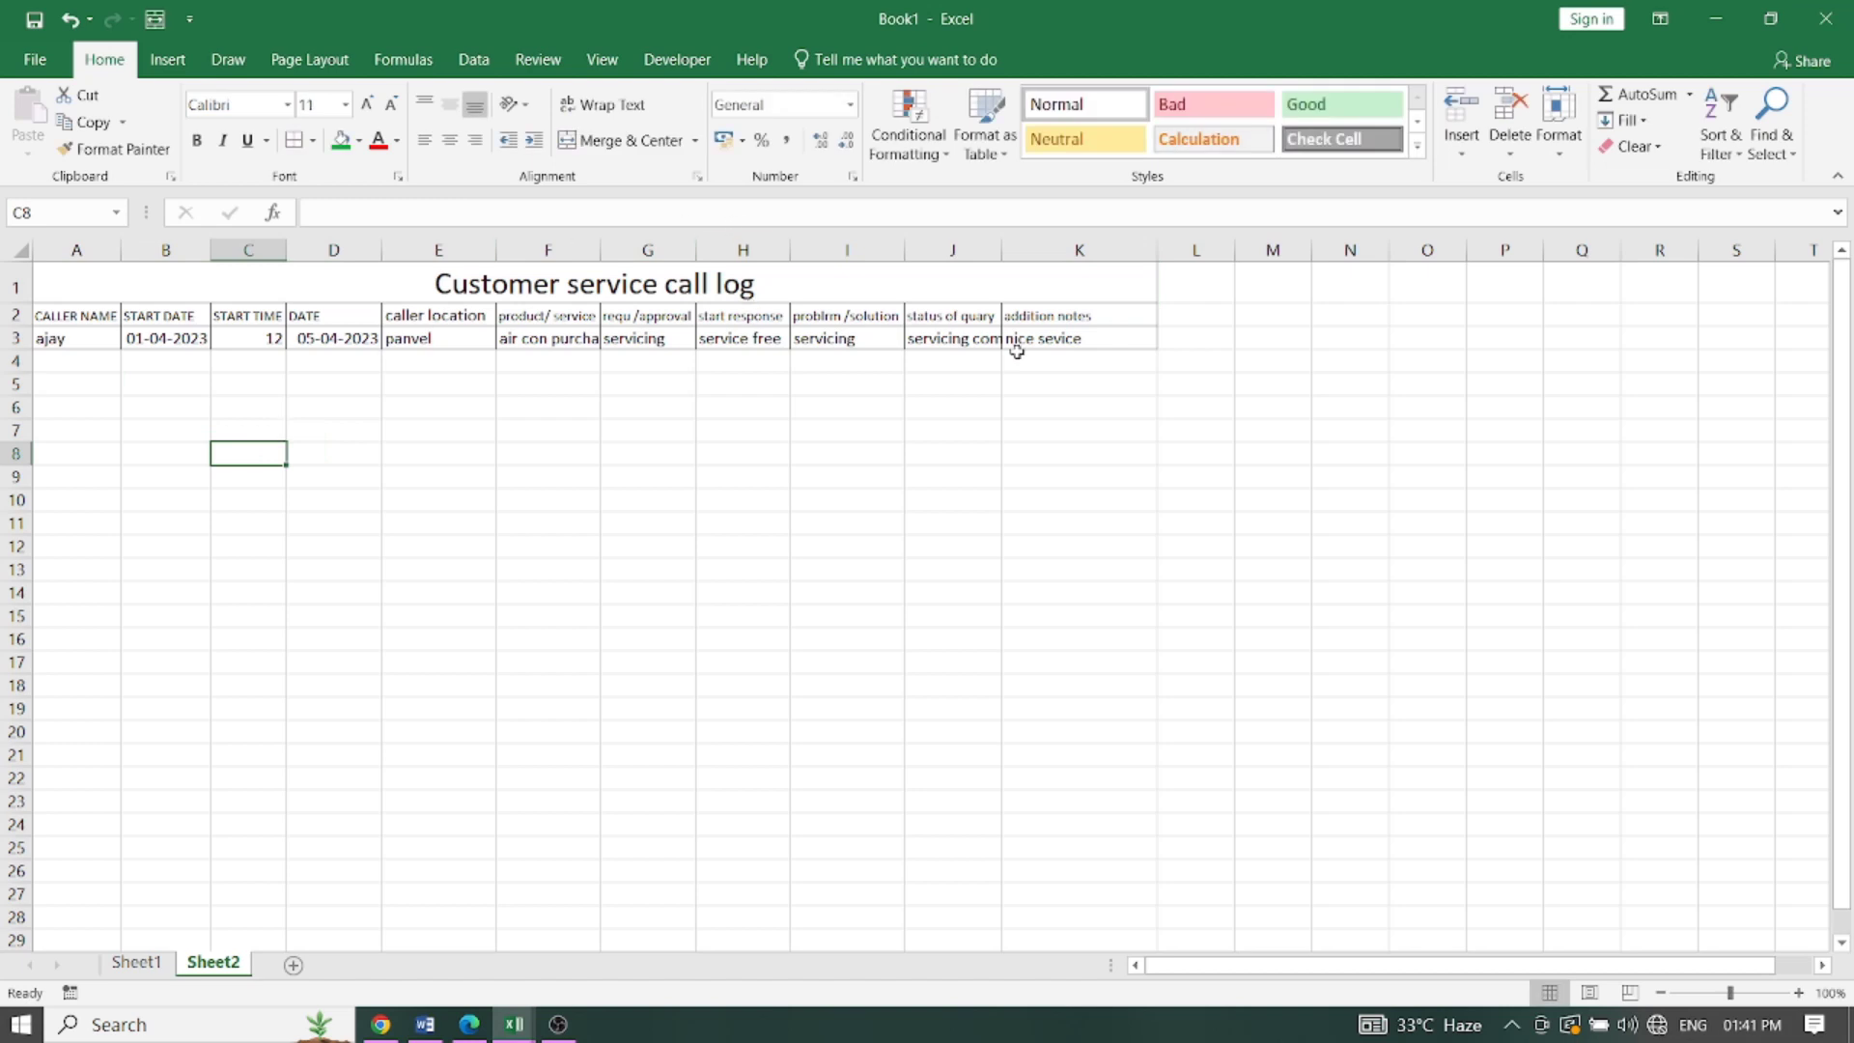
# Step: Widen column J to fit its text, then bring the questions PDF to the front
pyautogui.moveTo(1001, 256); pyautogui.dragTo(1026, 257)
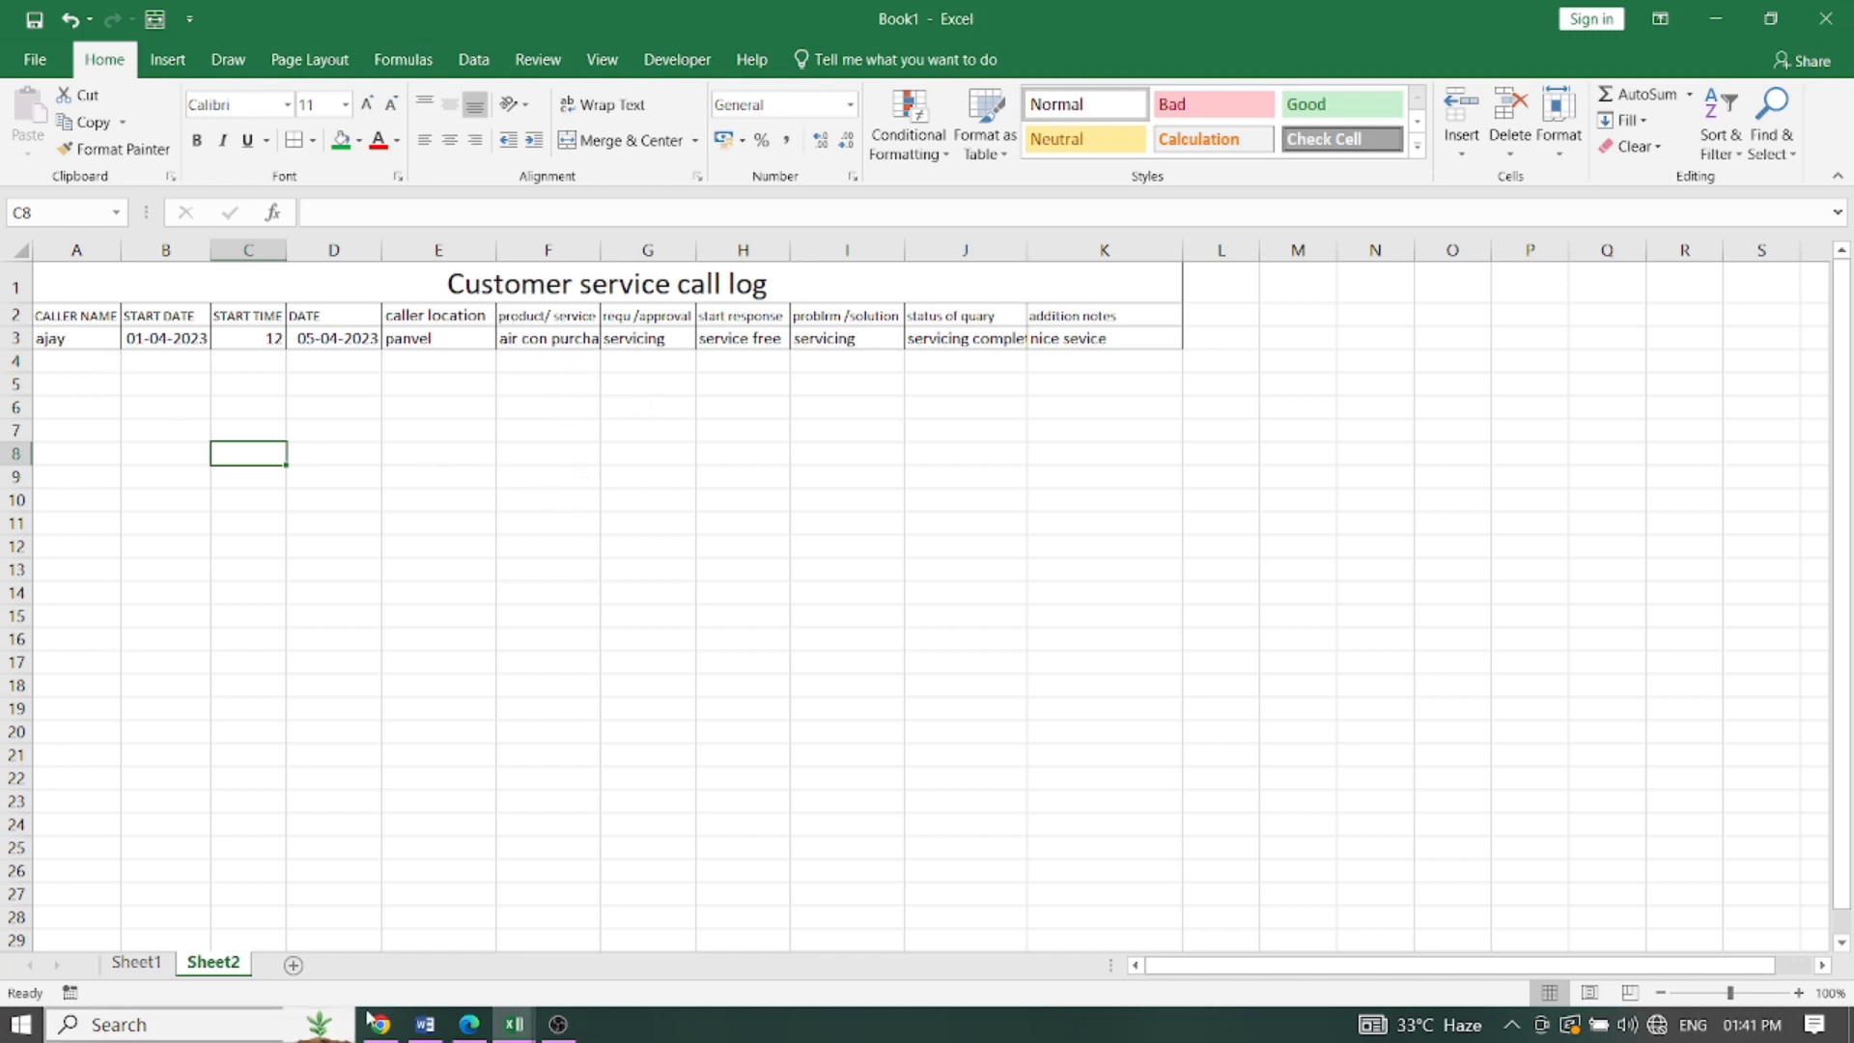
pyautogui.click(469, 1023)
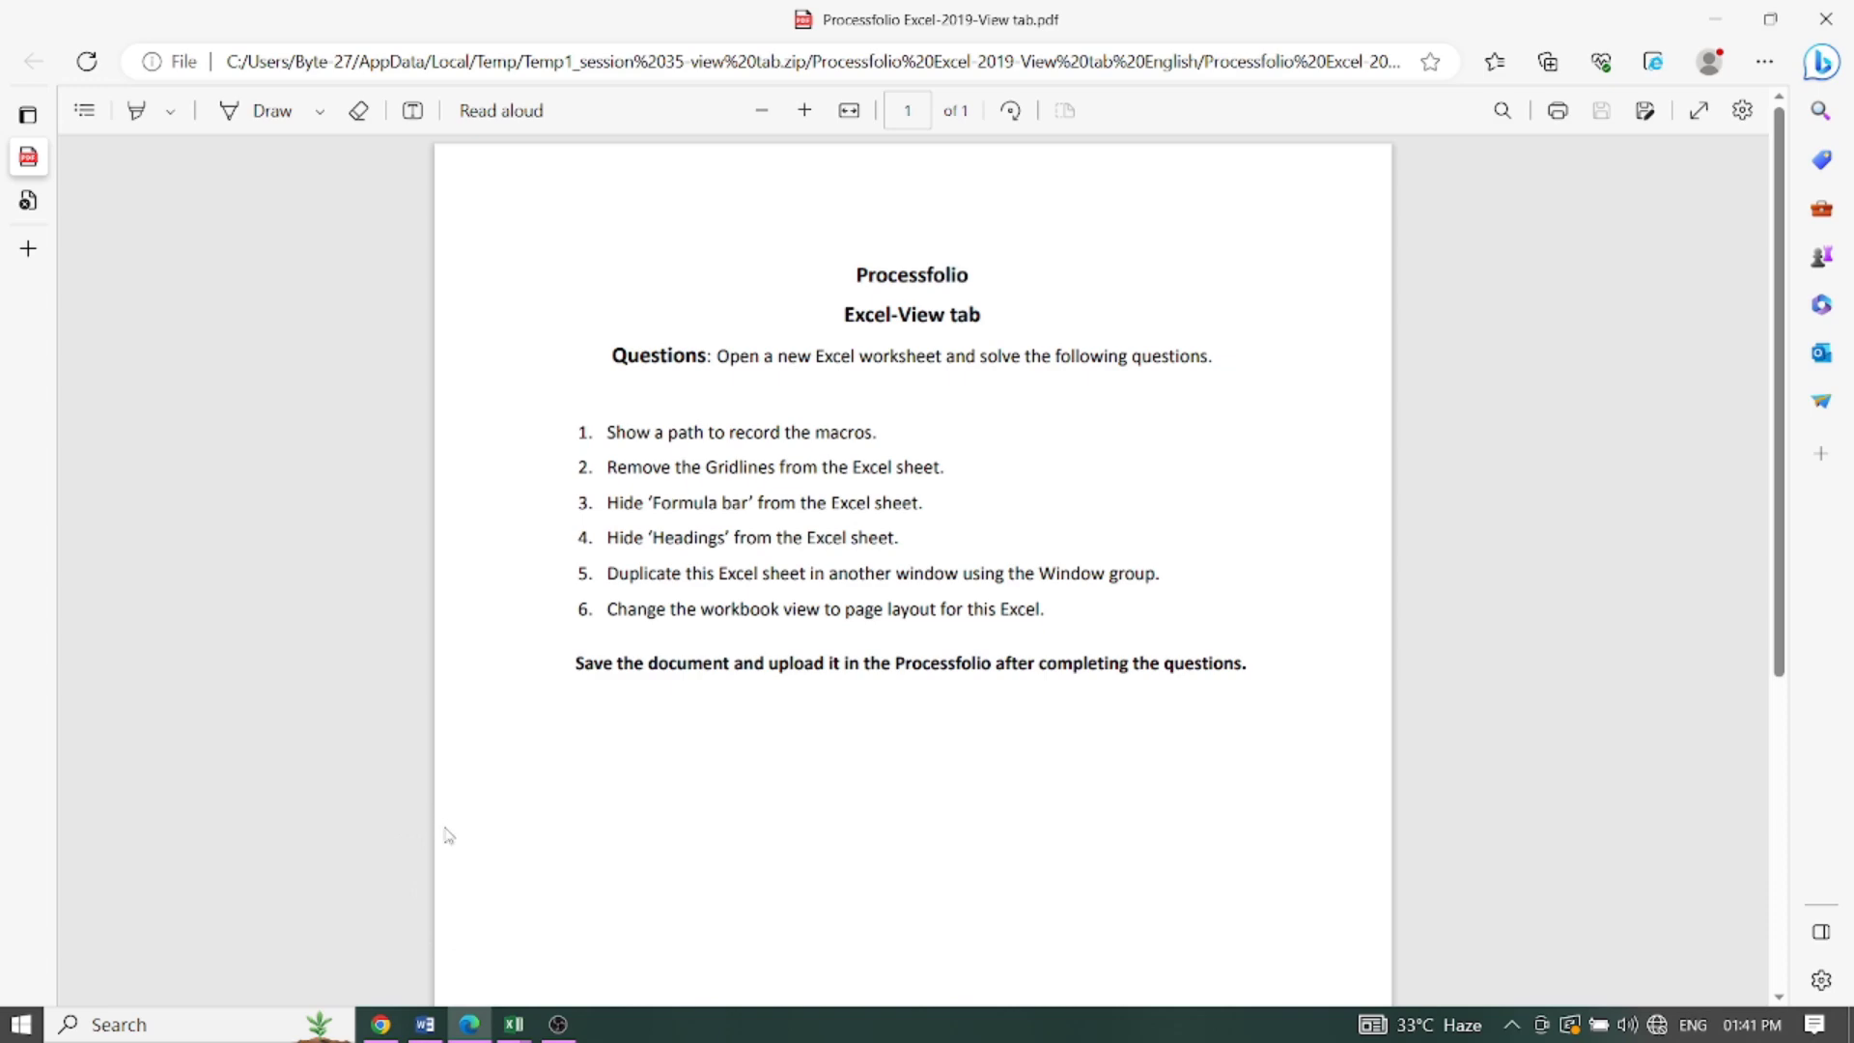
# Step: Return to Book1 in Excel and open Sheet1 with the SR NO, NAME, DEP table
pyautogui.click(426, 1025)
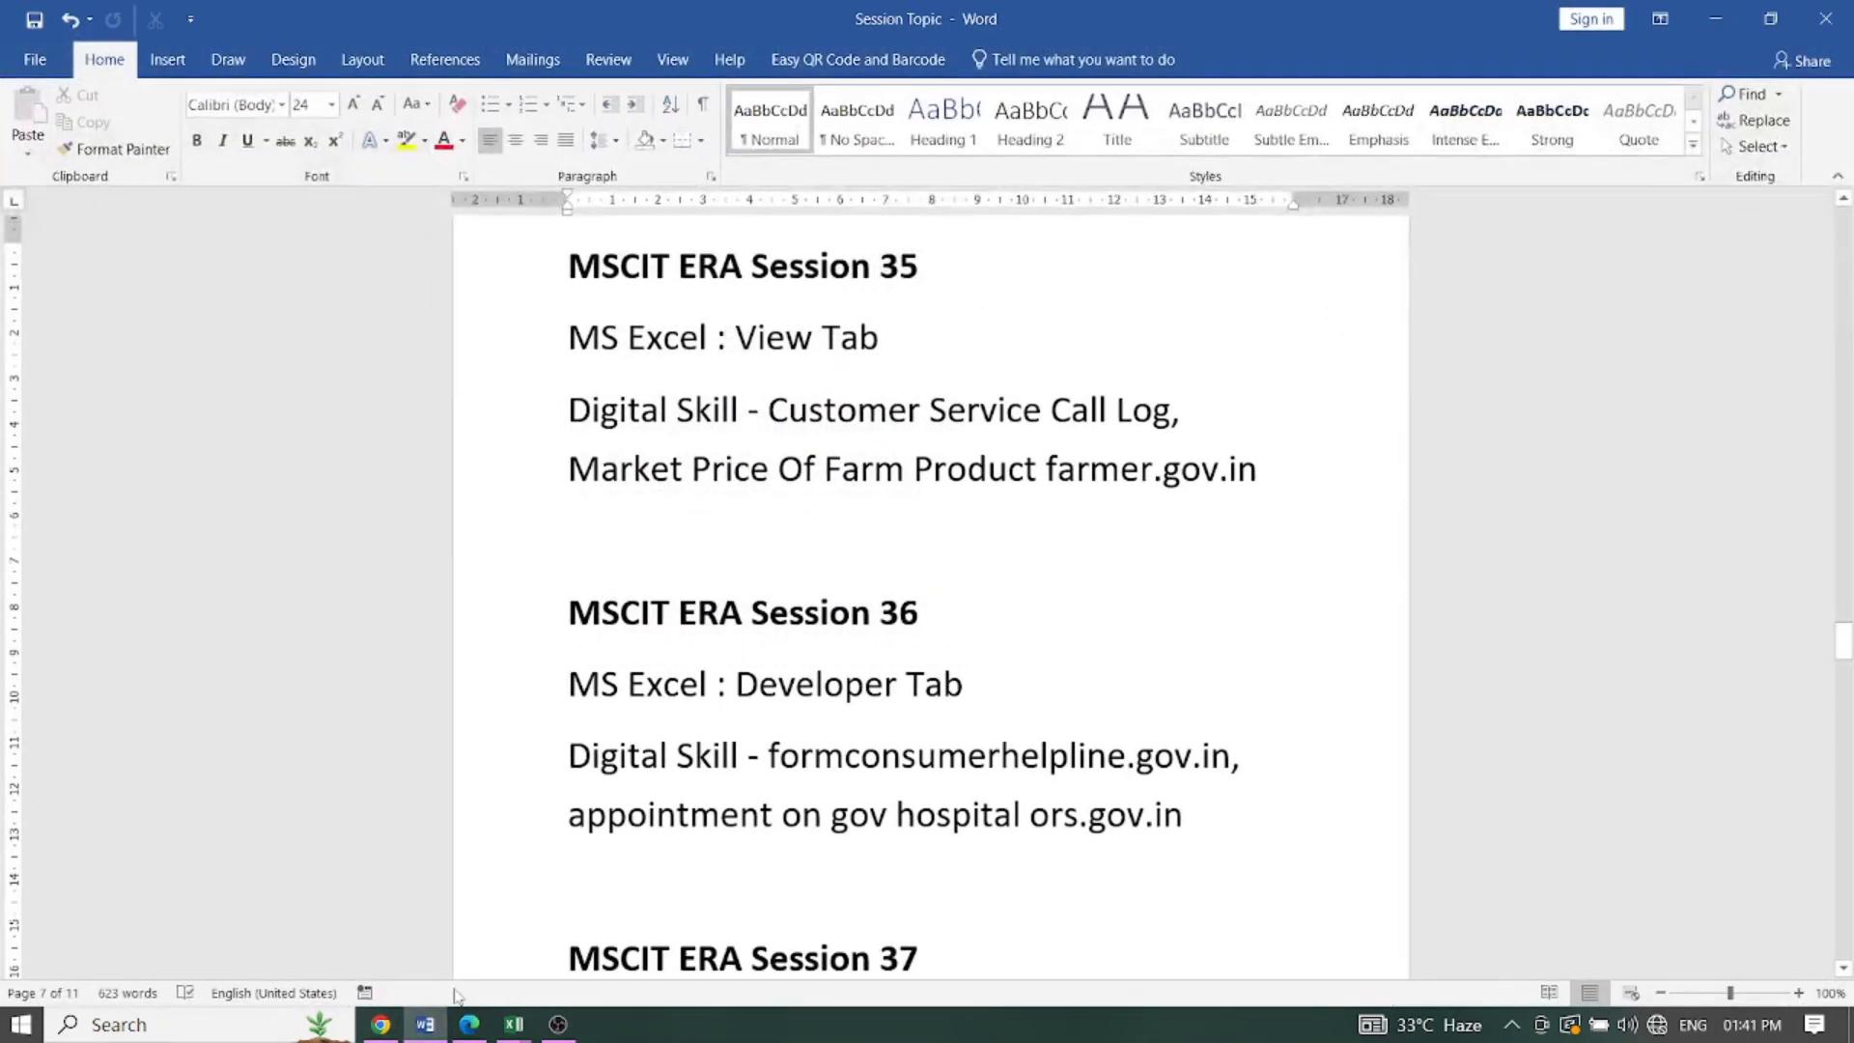
pyautogui.click(441, 1030)
pyautogui.moveTo(513, 1024)
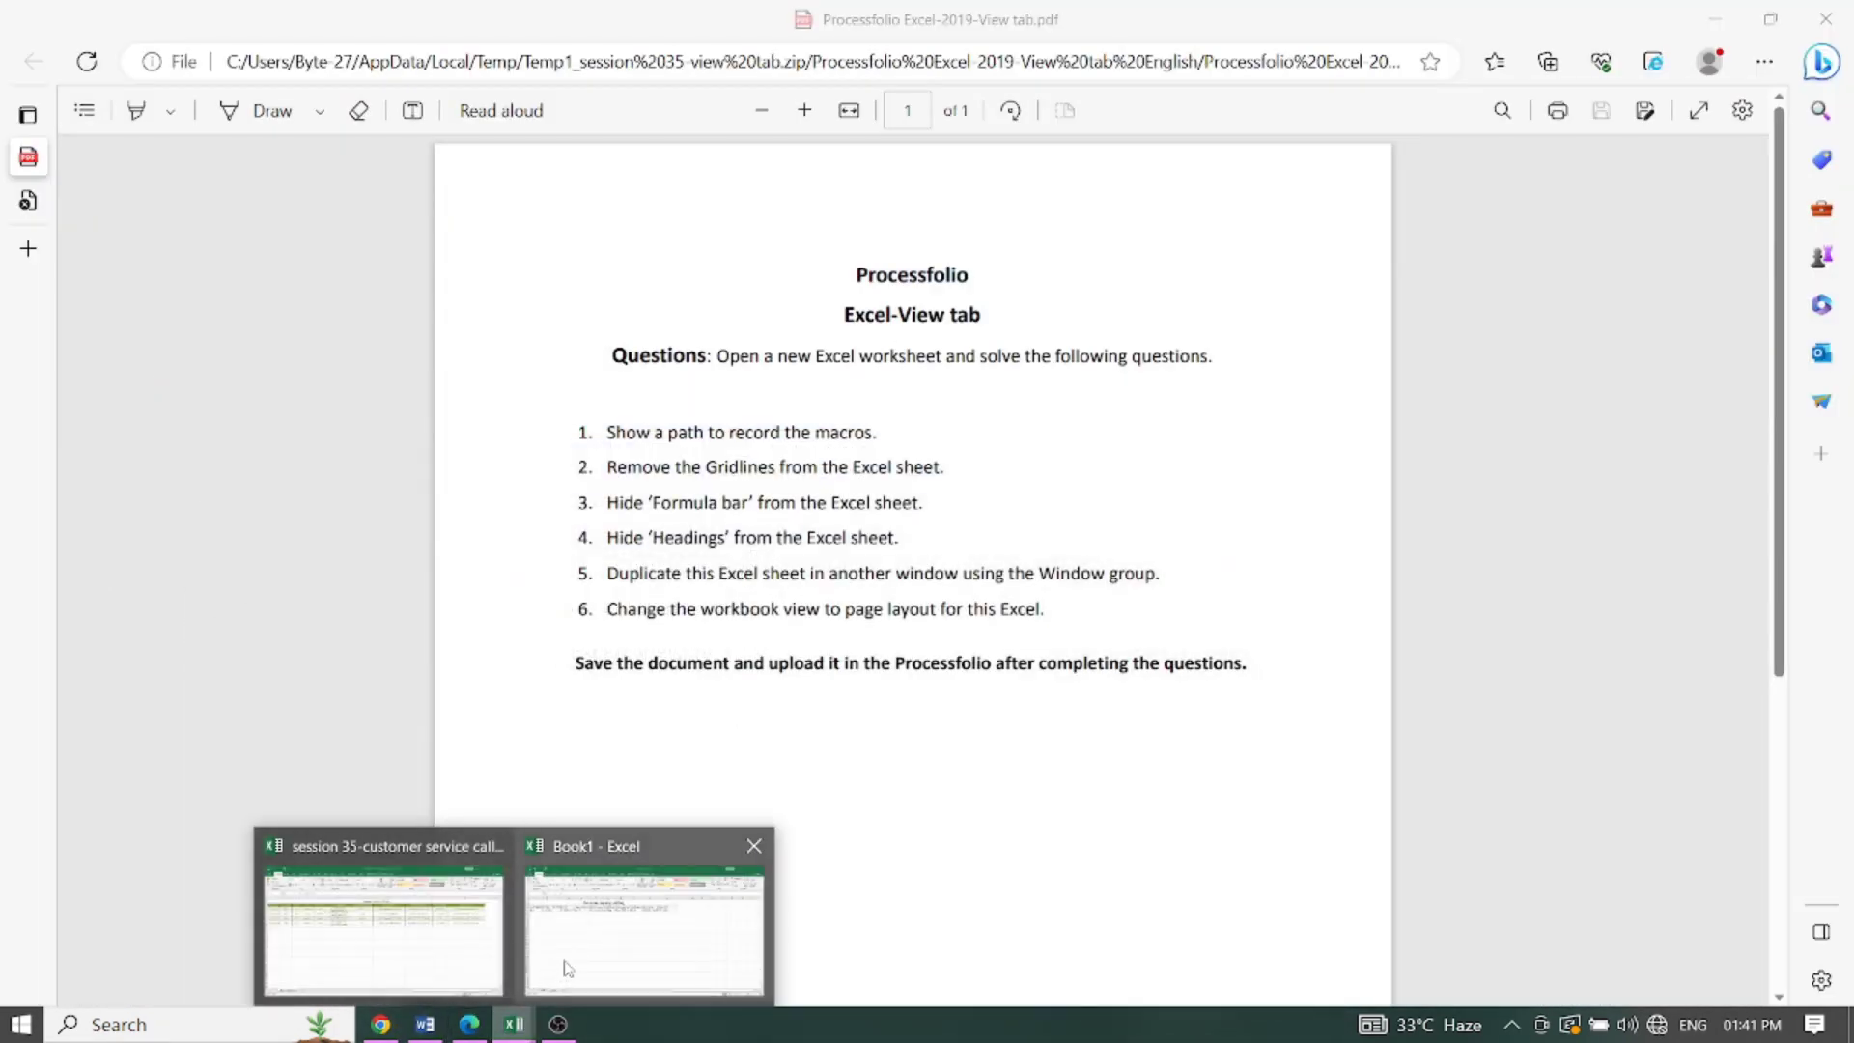
pyautogui.click(565, 961)
pyautogui.click(140, 961)
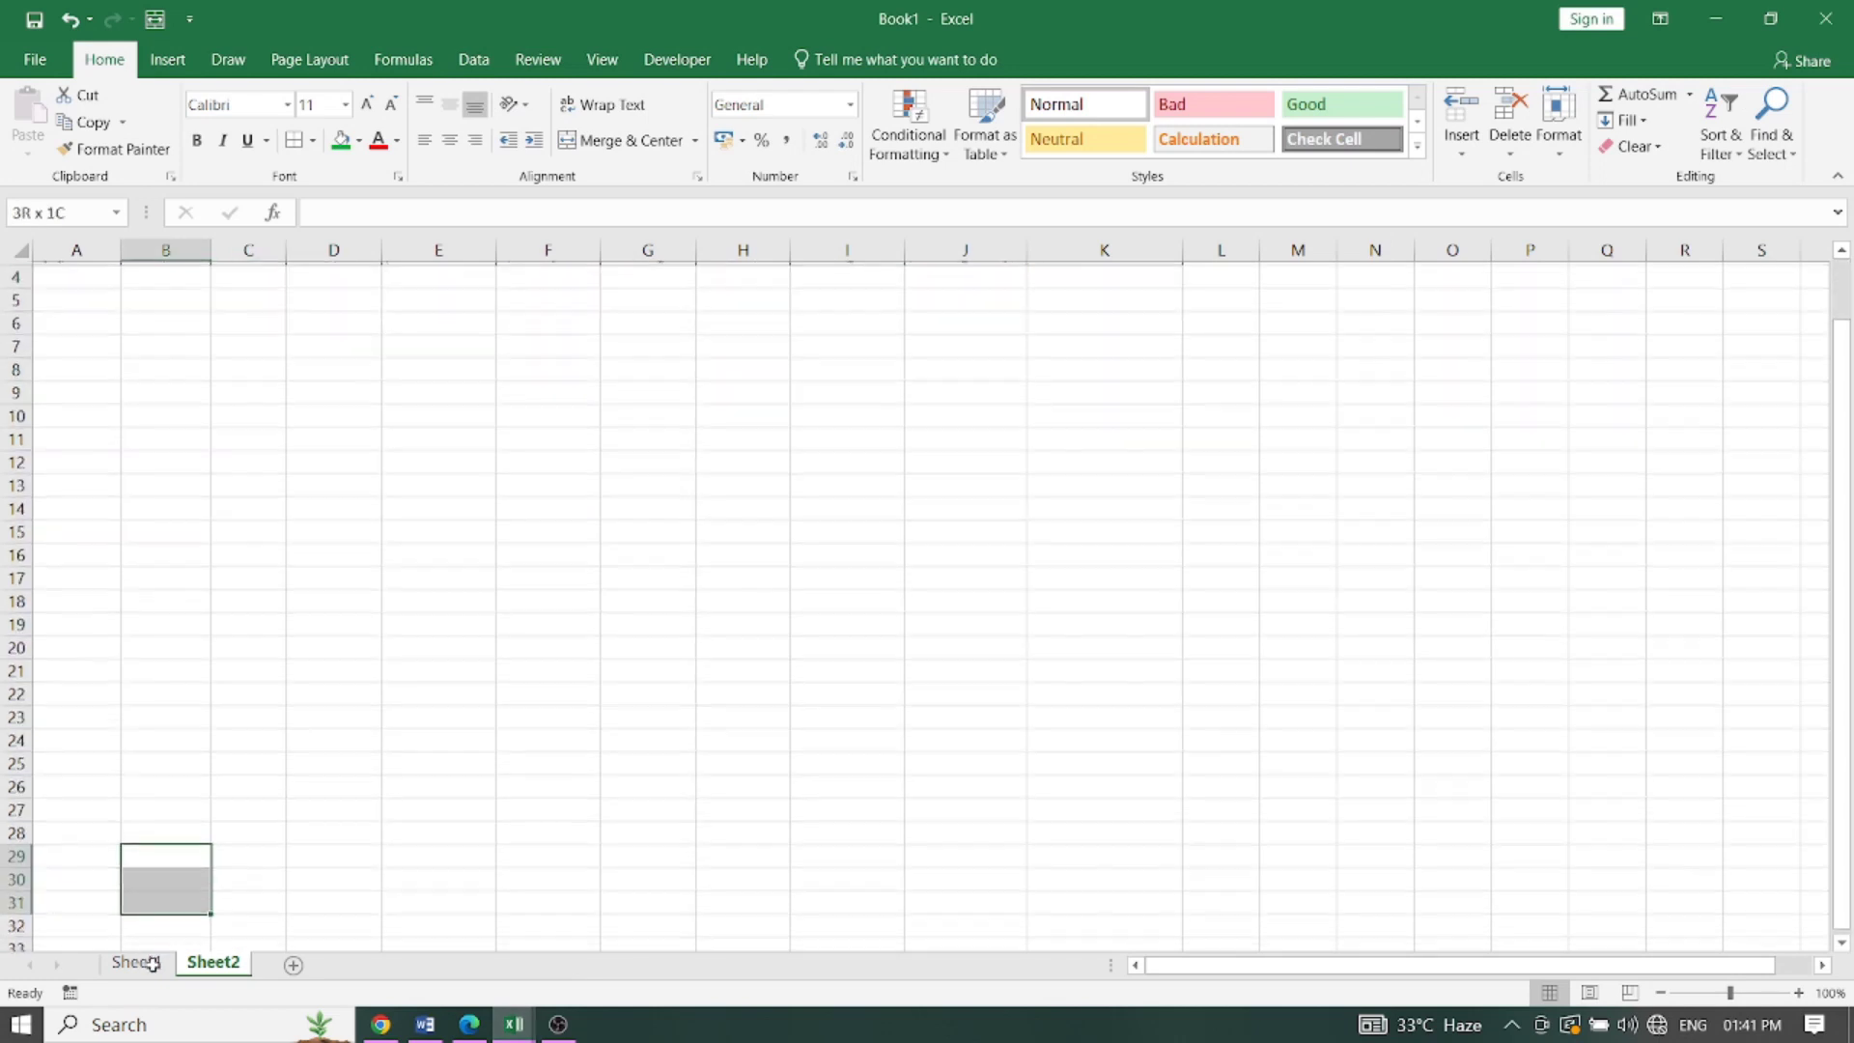
# Step: Record Macro4 that fills the selected cell J9 dark blue
pyautogui.click(784, 461)
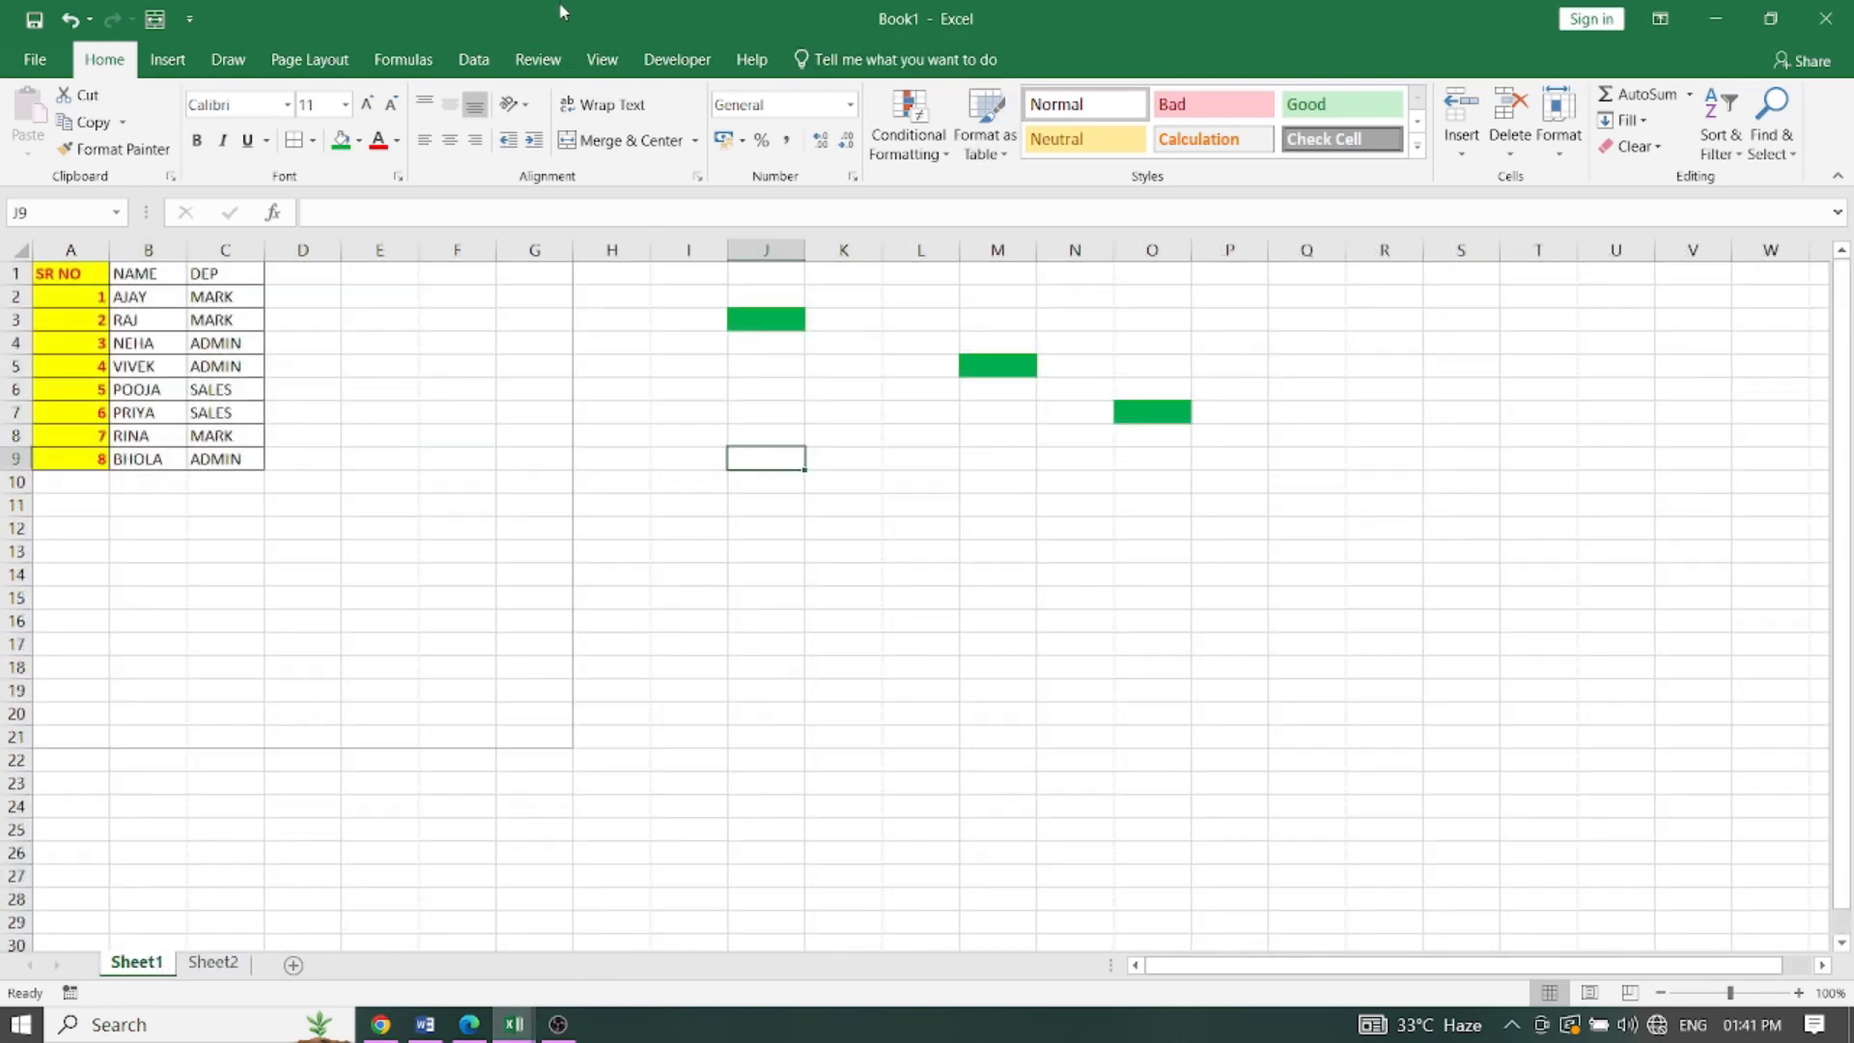
pyautogui.click(601, 60)
pyautogui.click(1160, 153)
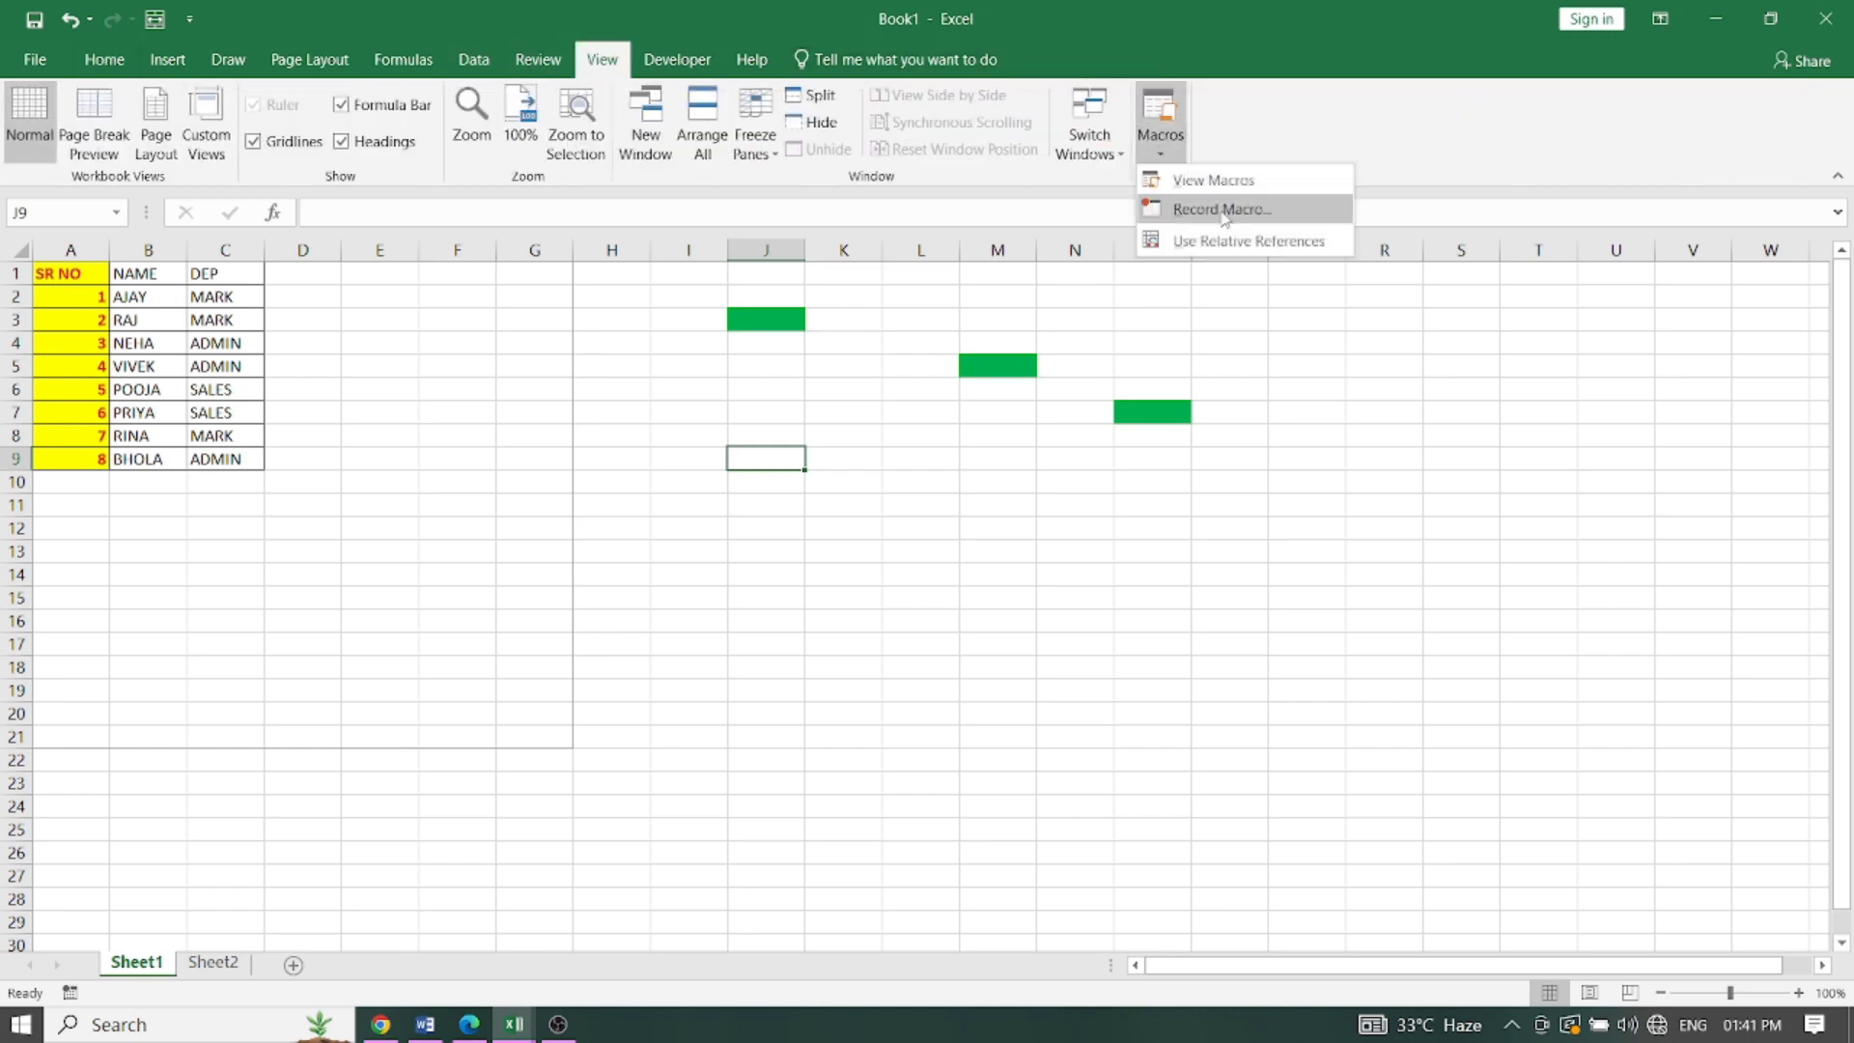
pyautogui.click(1183, 206)
pyautogui.click(562, 459)
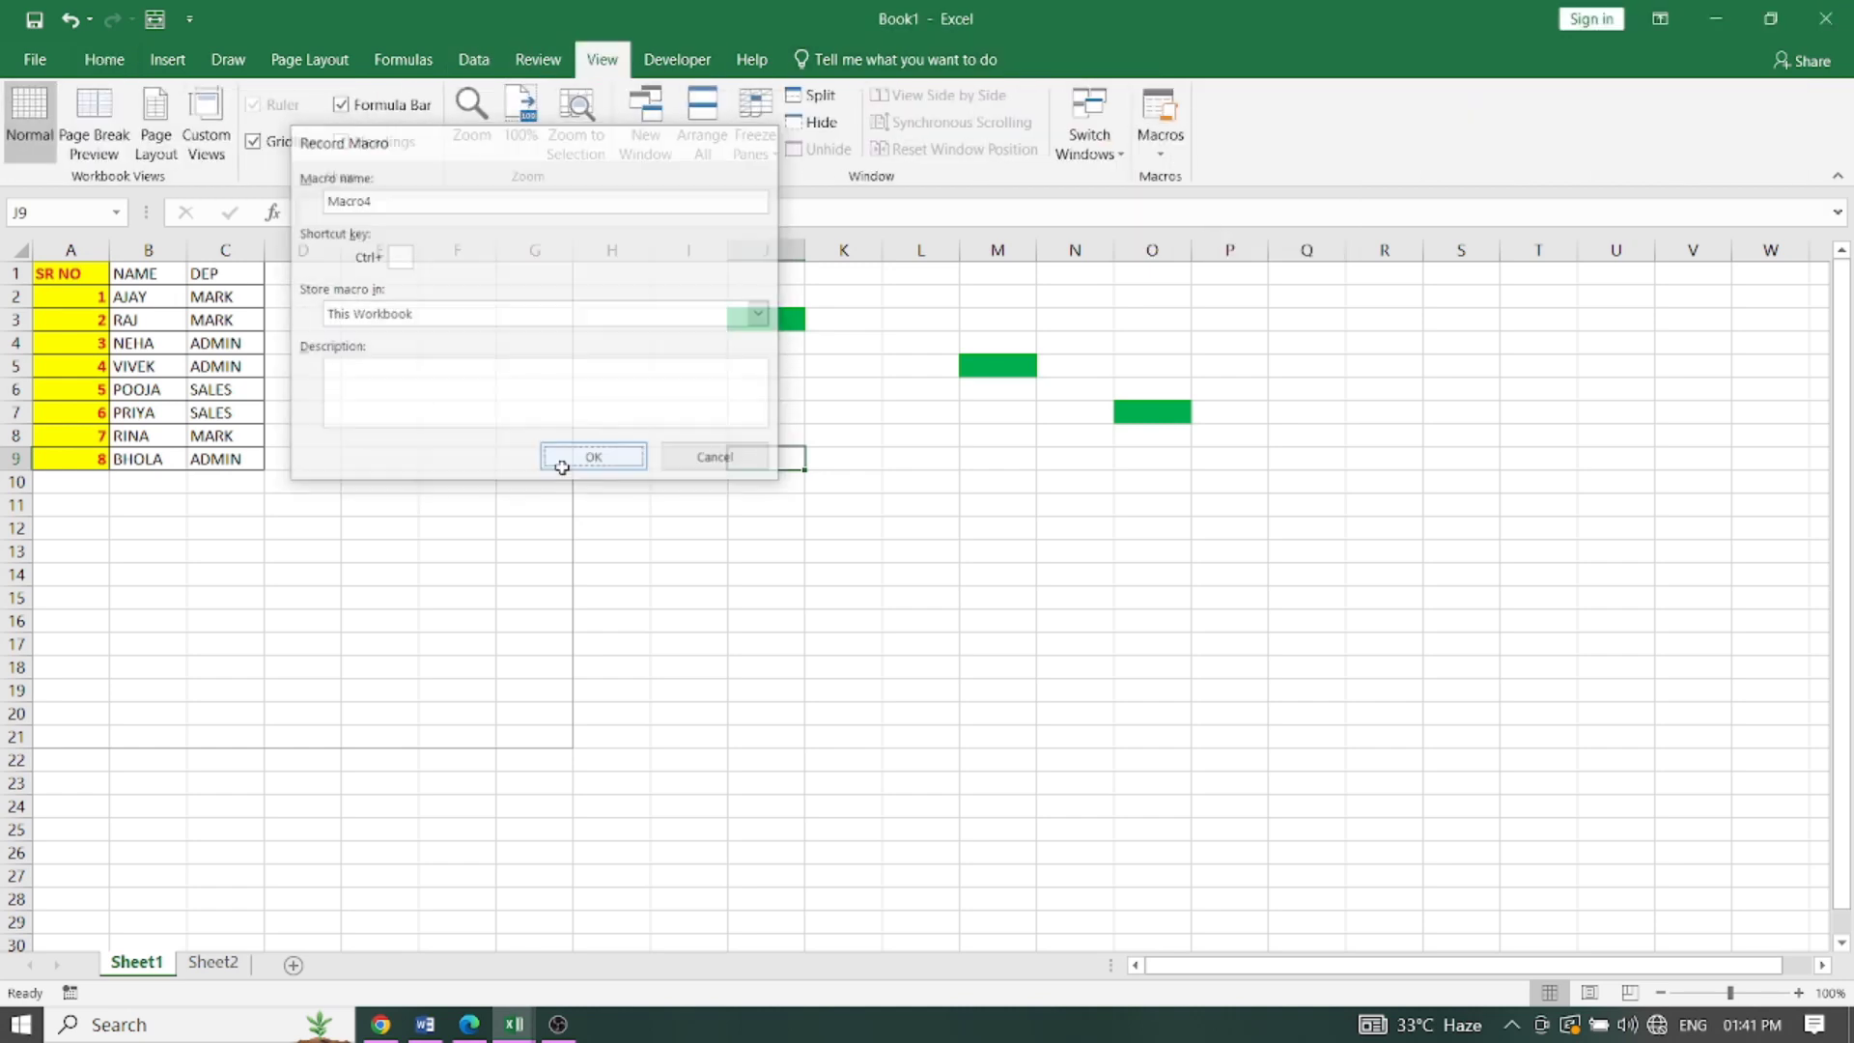
pyautogui.click(103, 60)
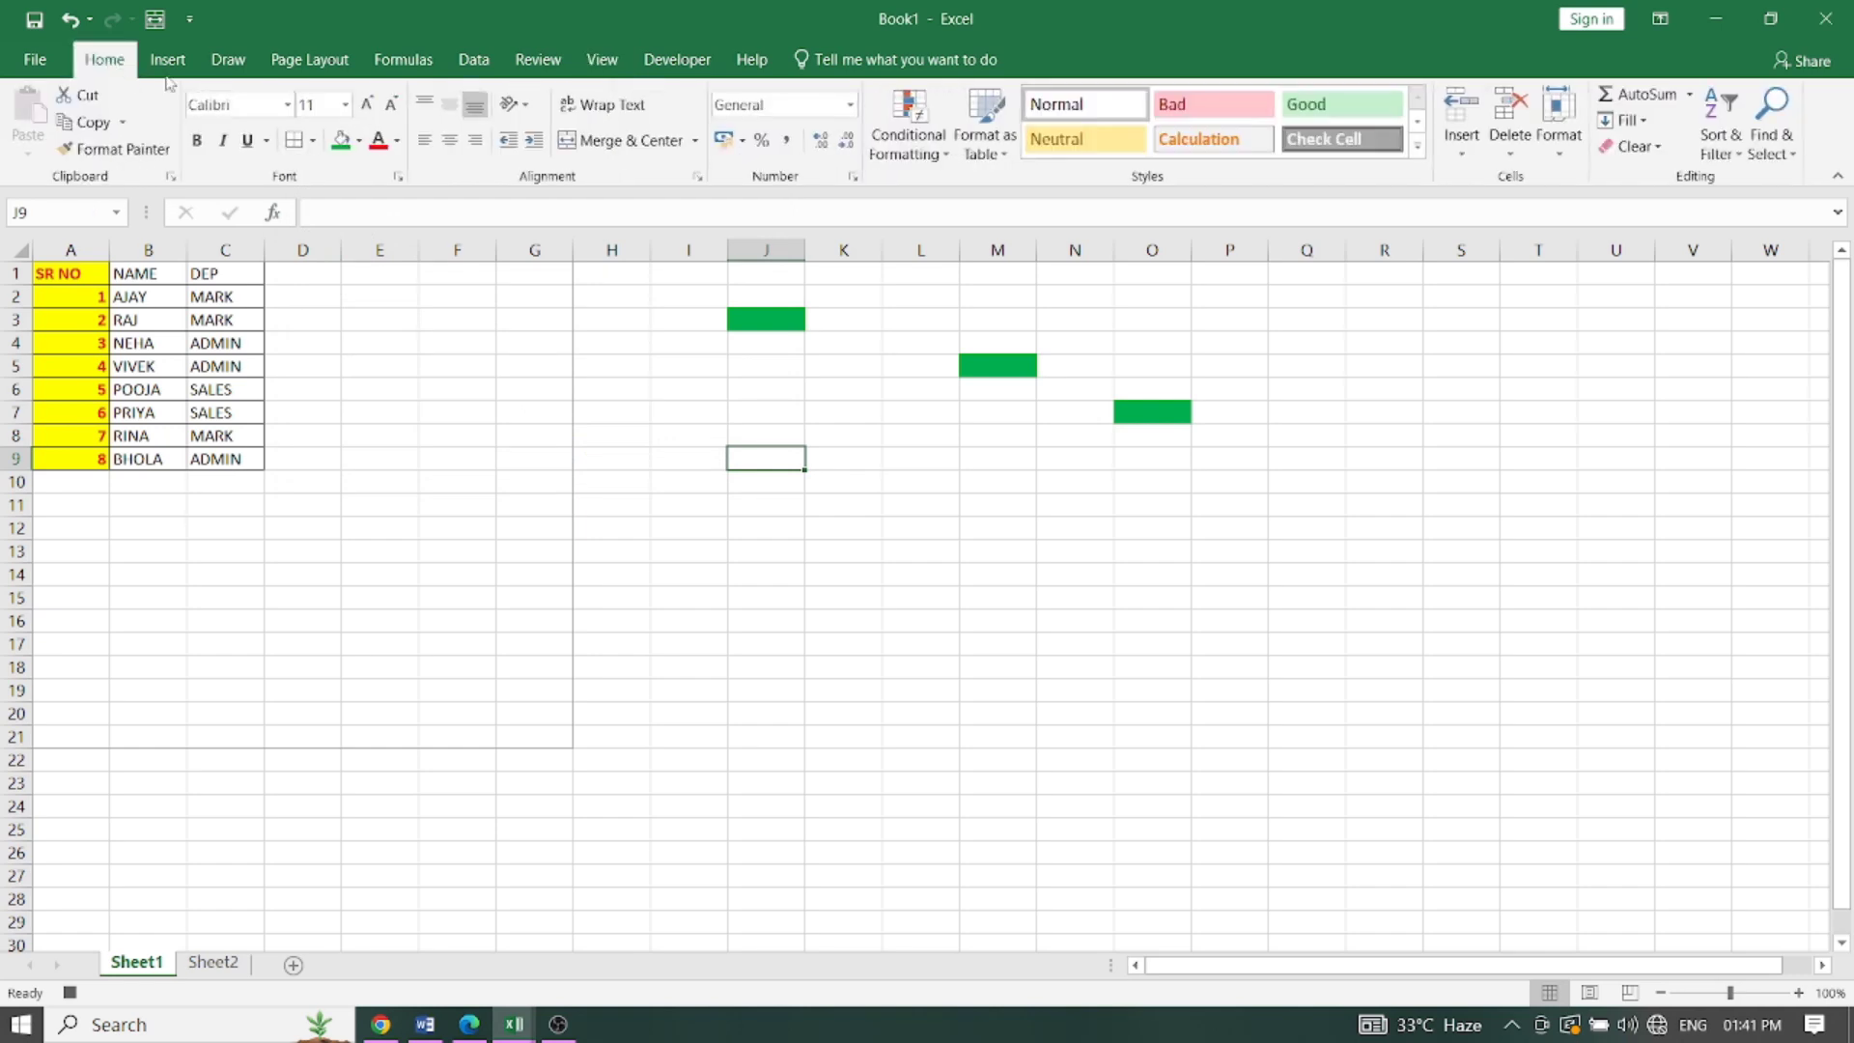
pyautogui.click(358, 140)
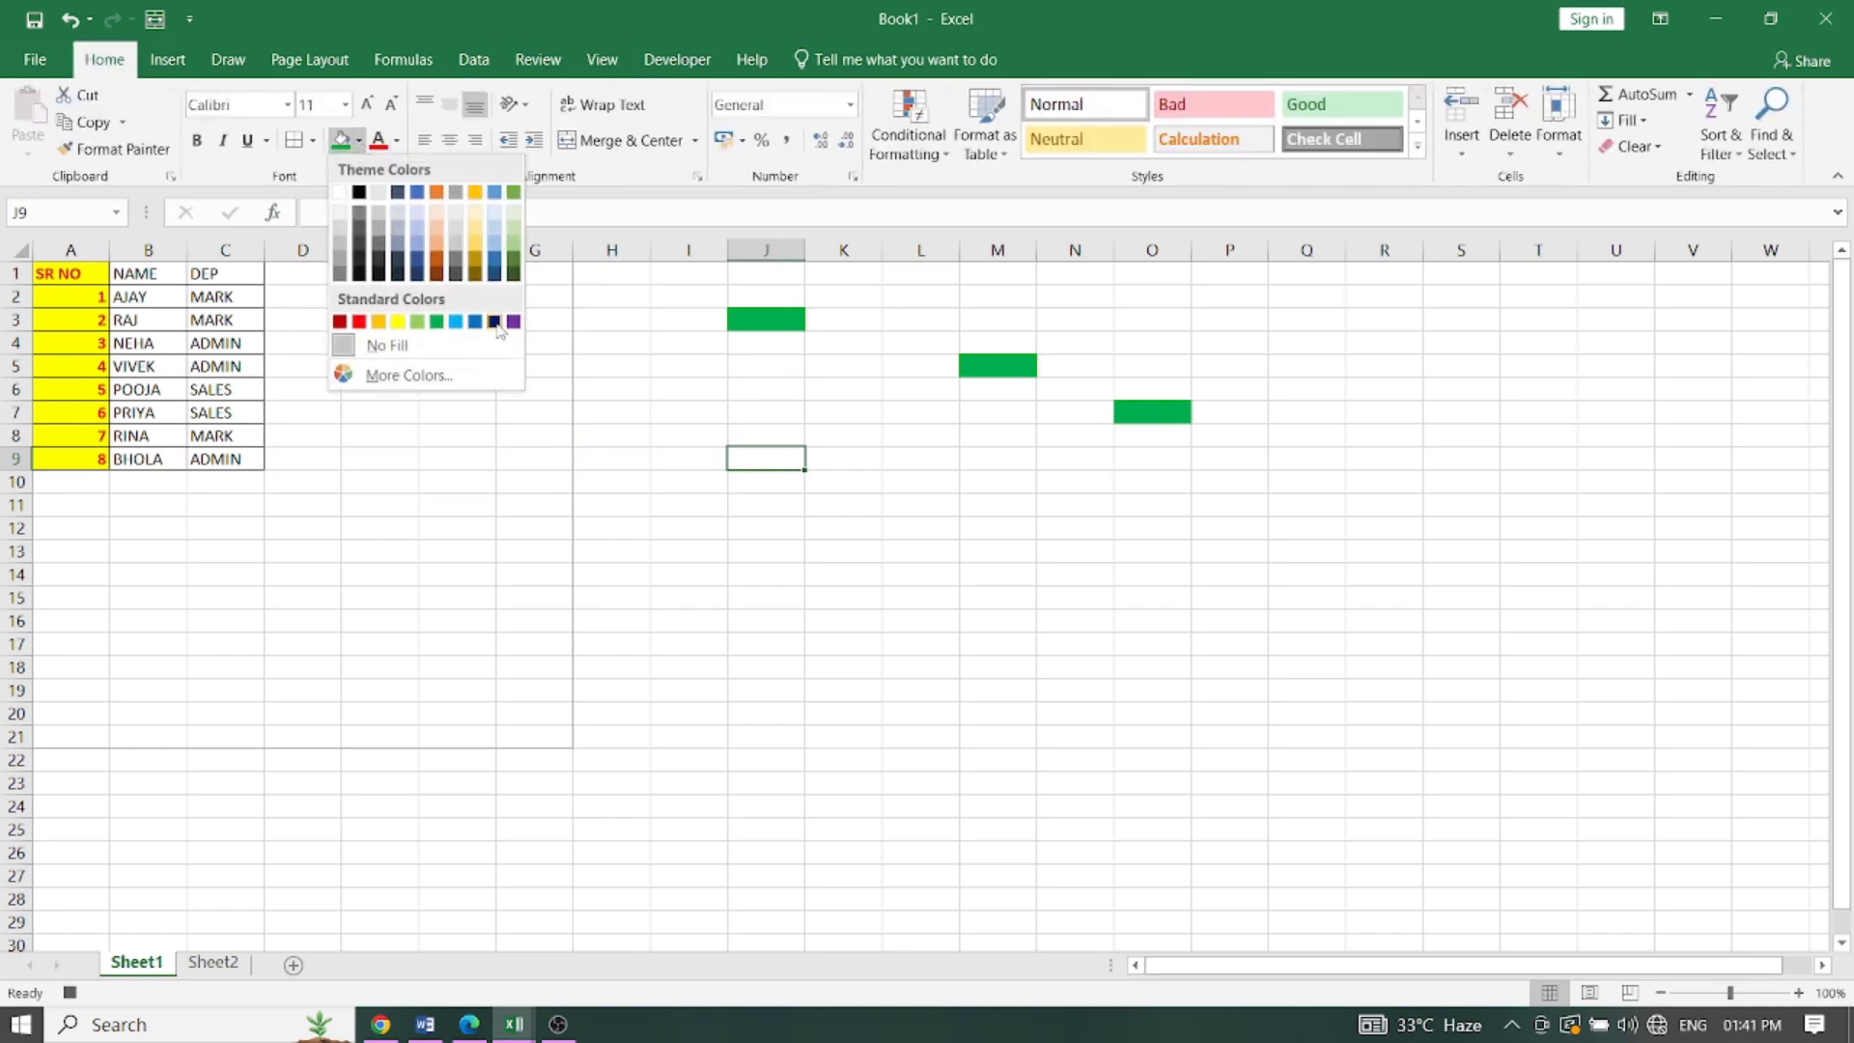
pyautogui.click(493, 320)
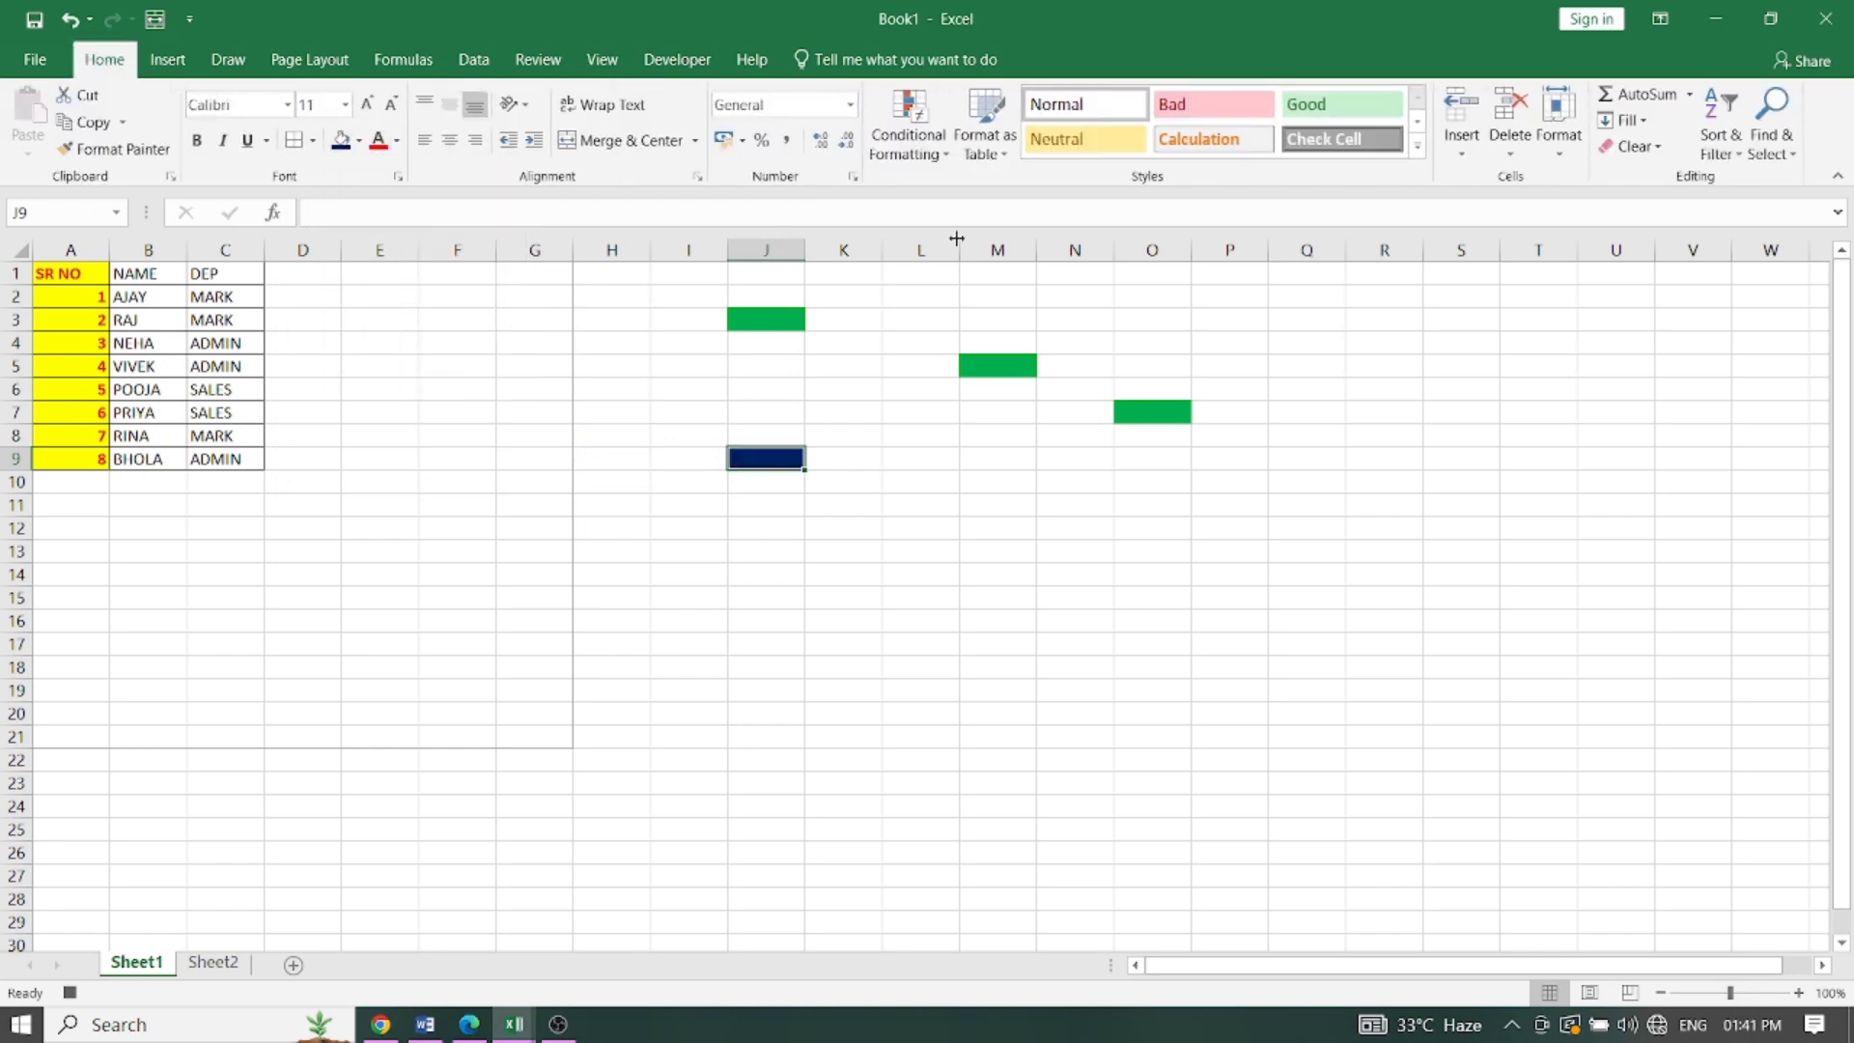
pyautogui.click(601, 59)
pyautogui.click(1158, 140)
pyautogui.click(1221, 184)
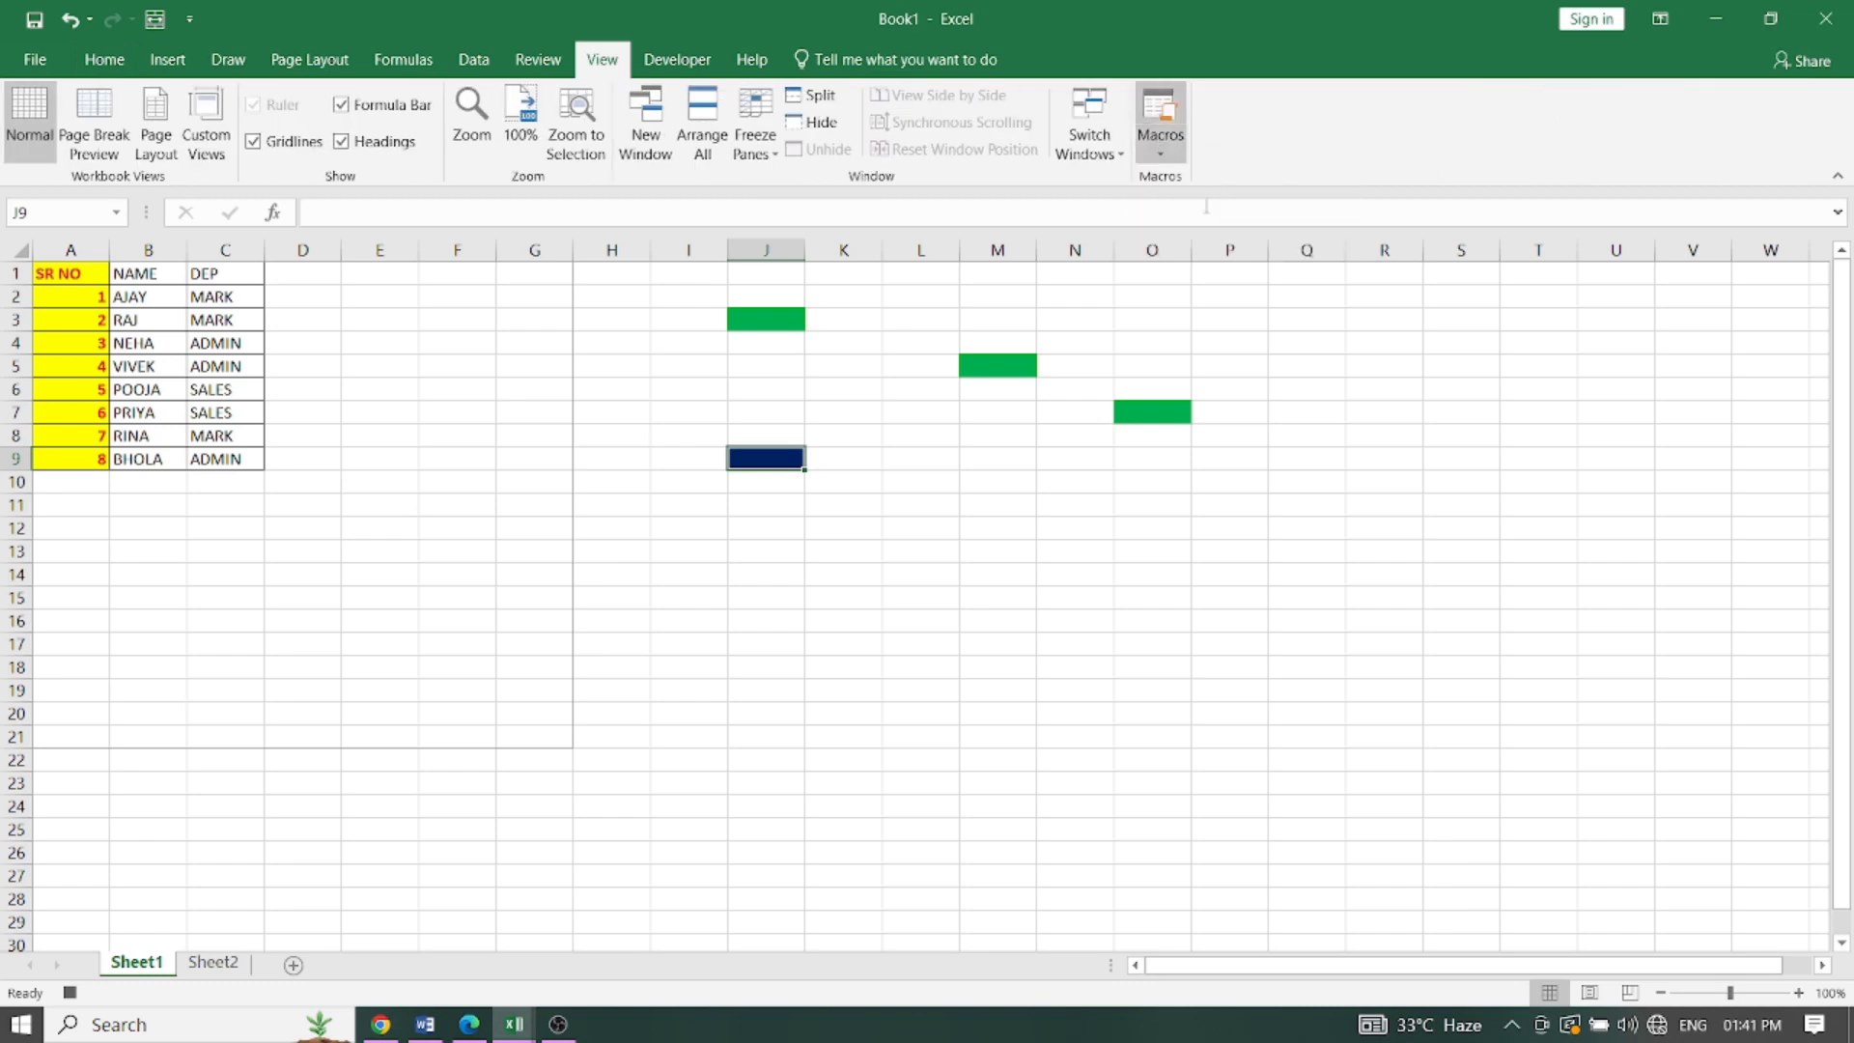
# Step: Run Macro4 on L9 to fill it dark blue, then view the questions PDF
pyautogui.click(912, 459)
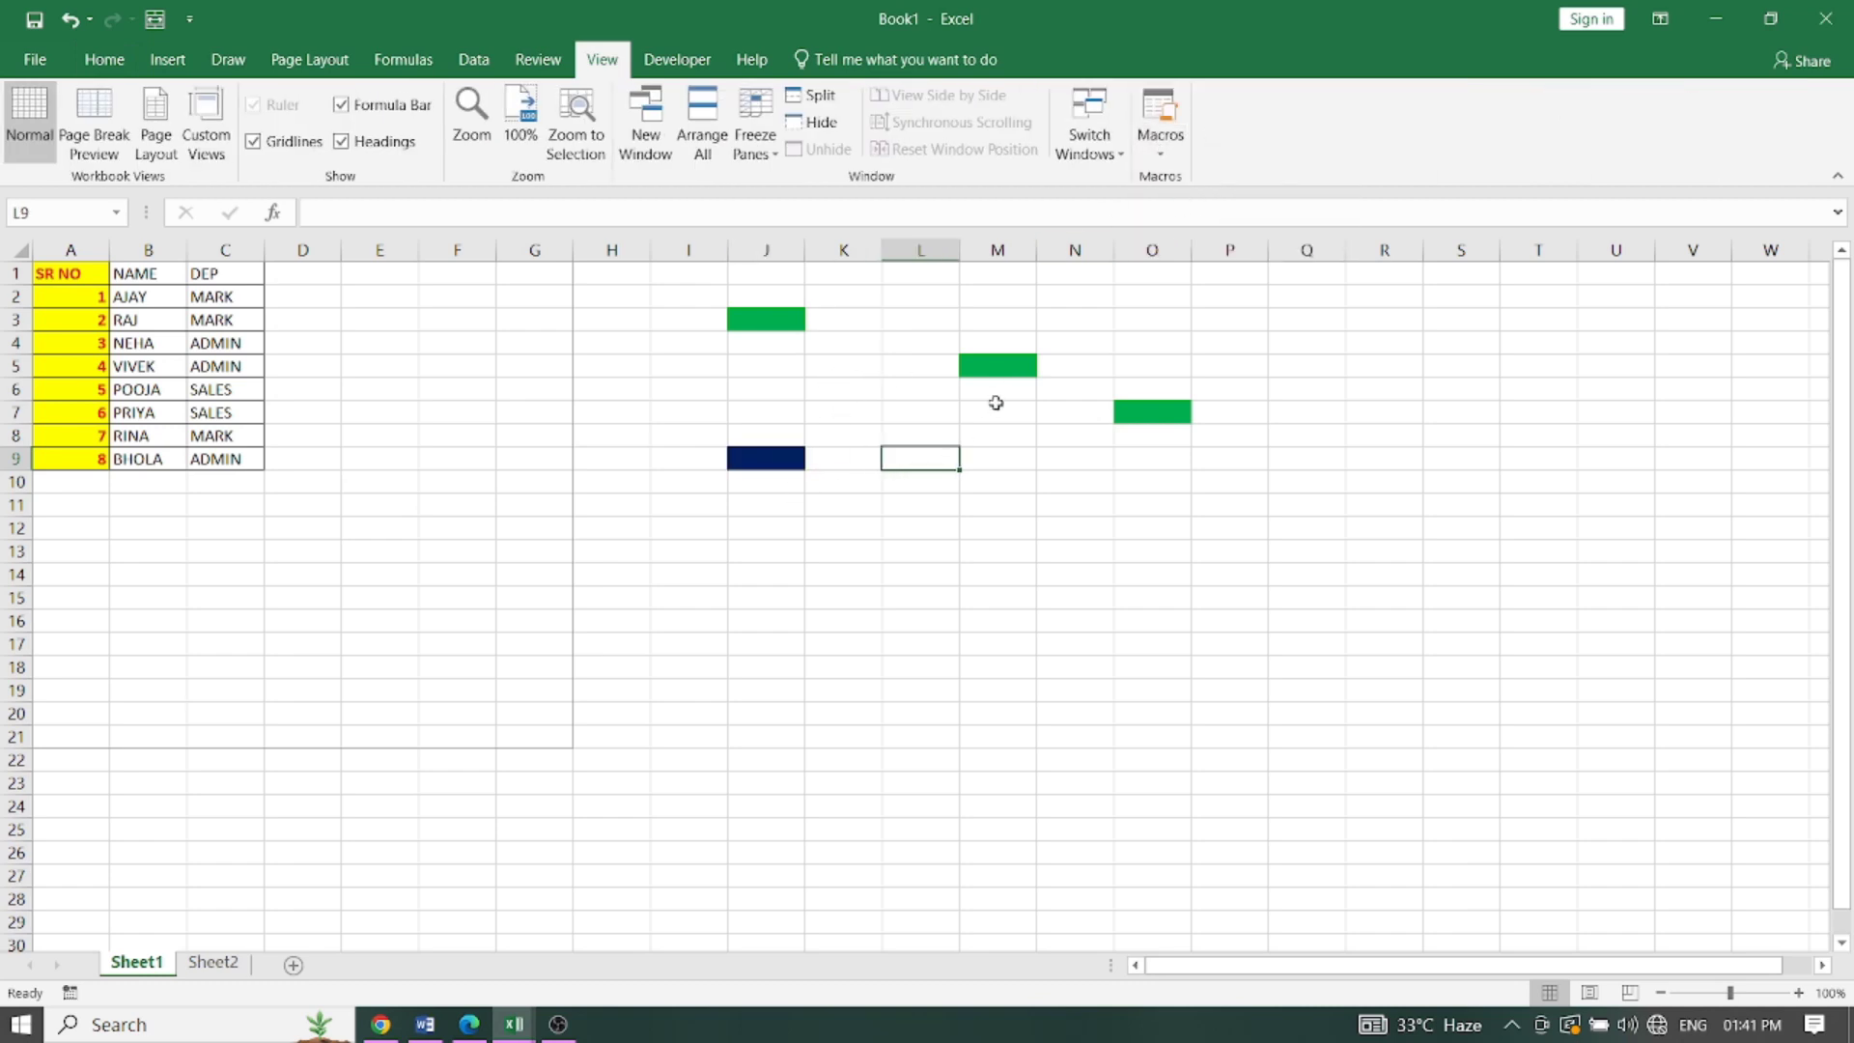
pyautogui.click(1159, 135)
pyautogui.click(1217, 181)
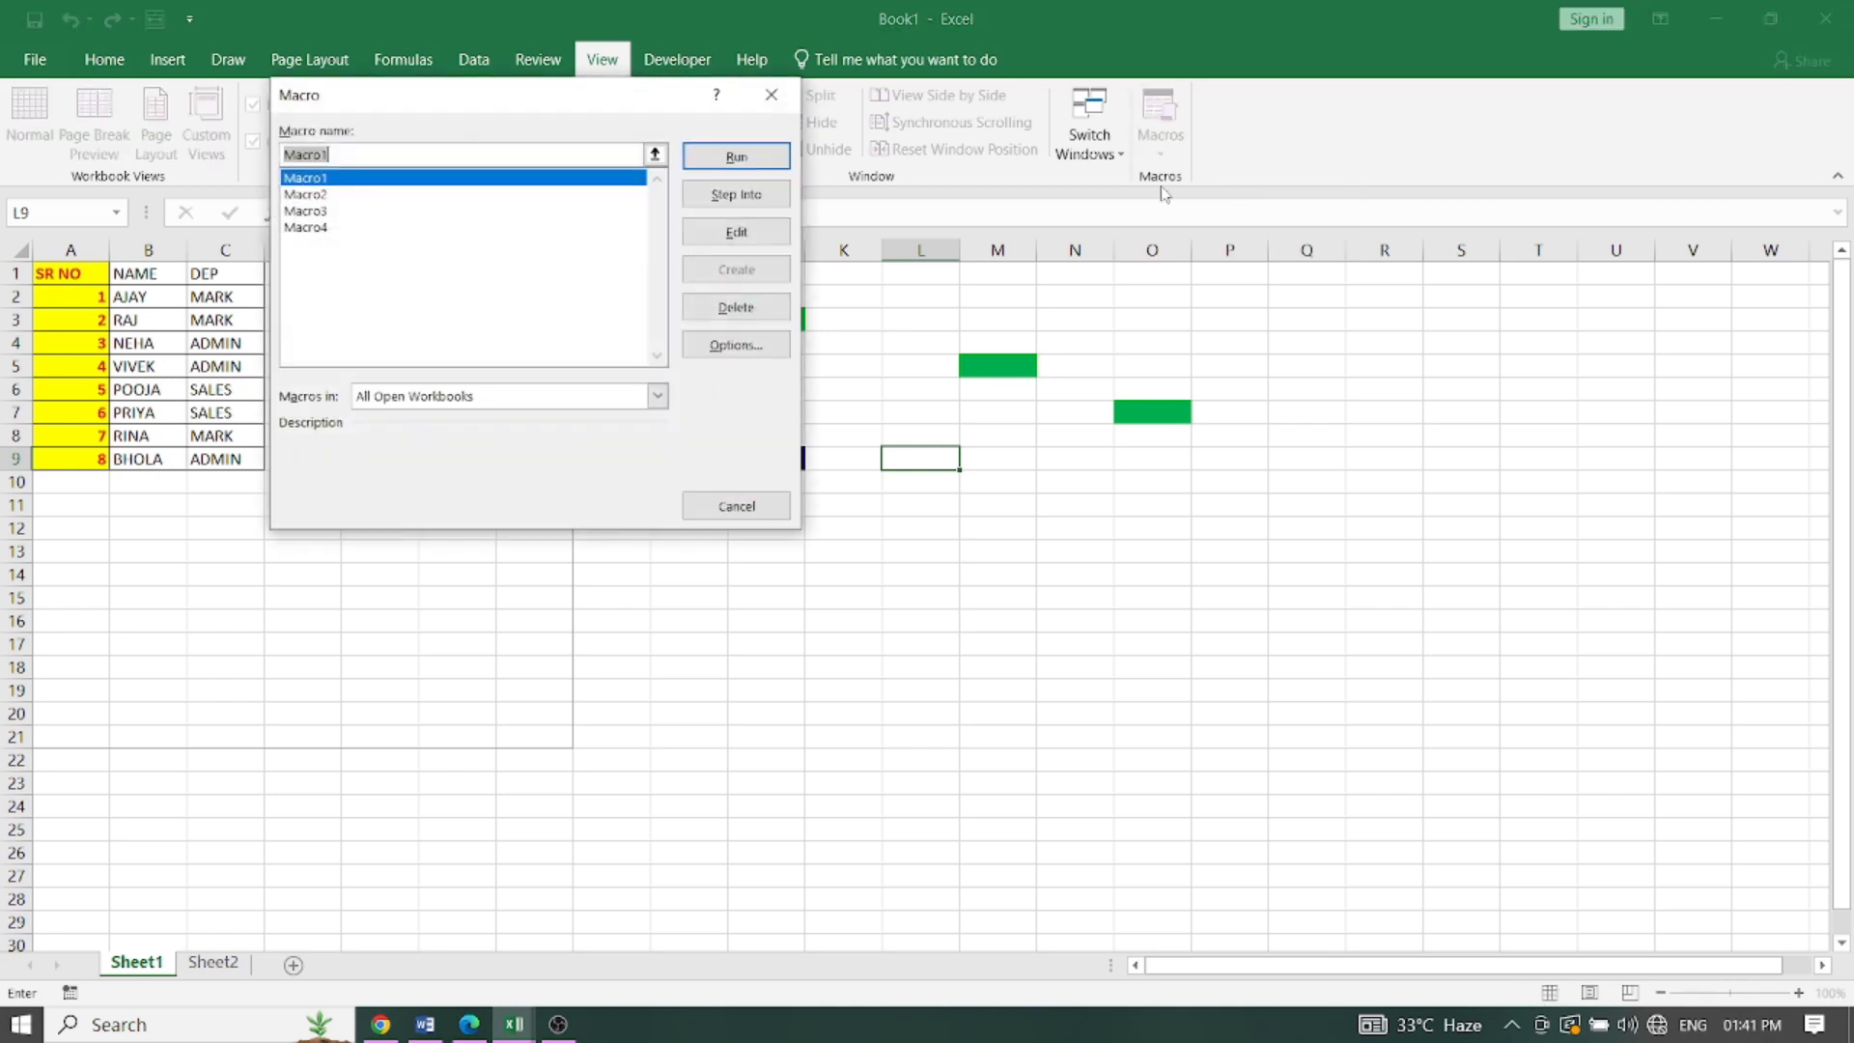
pyautogui.click(305, 227)
pyautogui.click(736, 157)
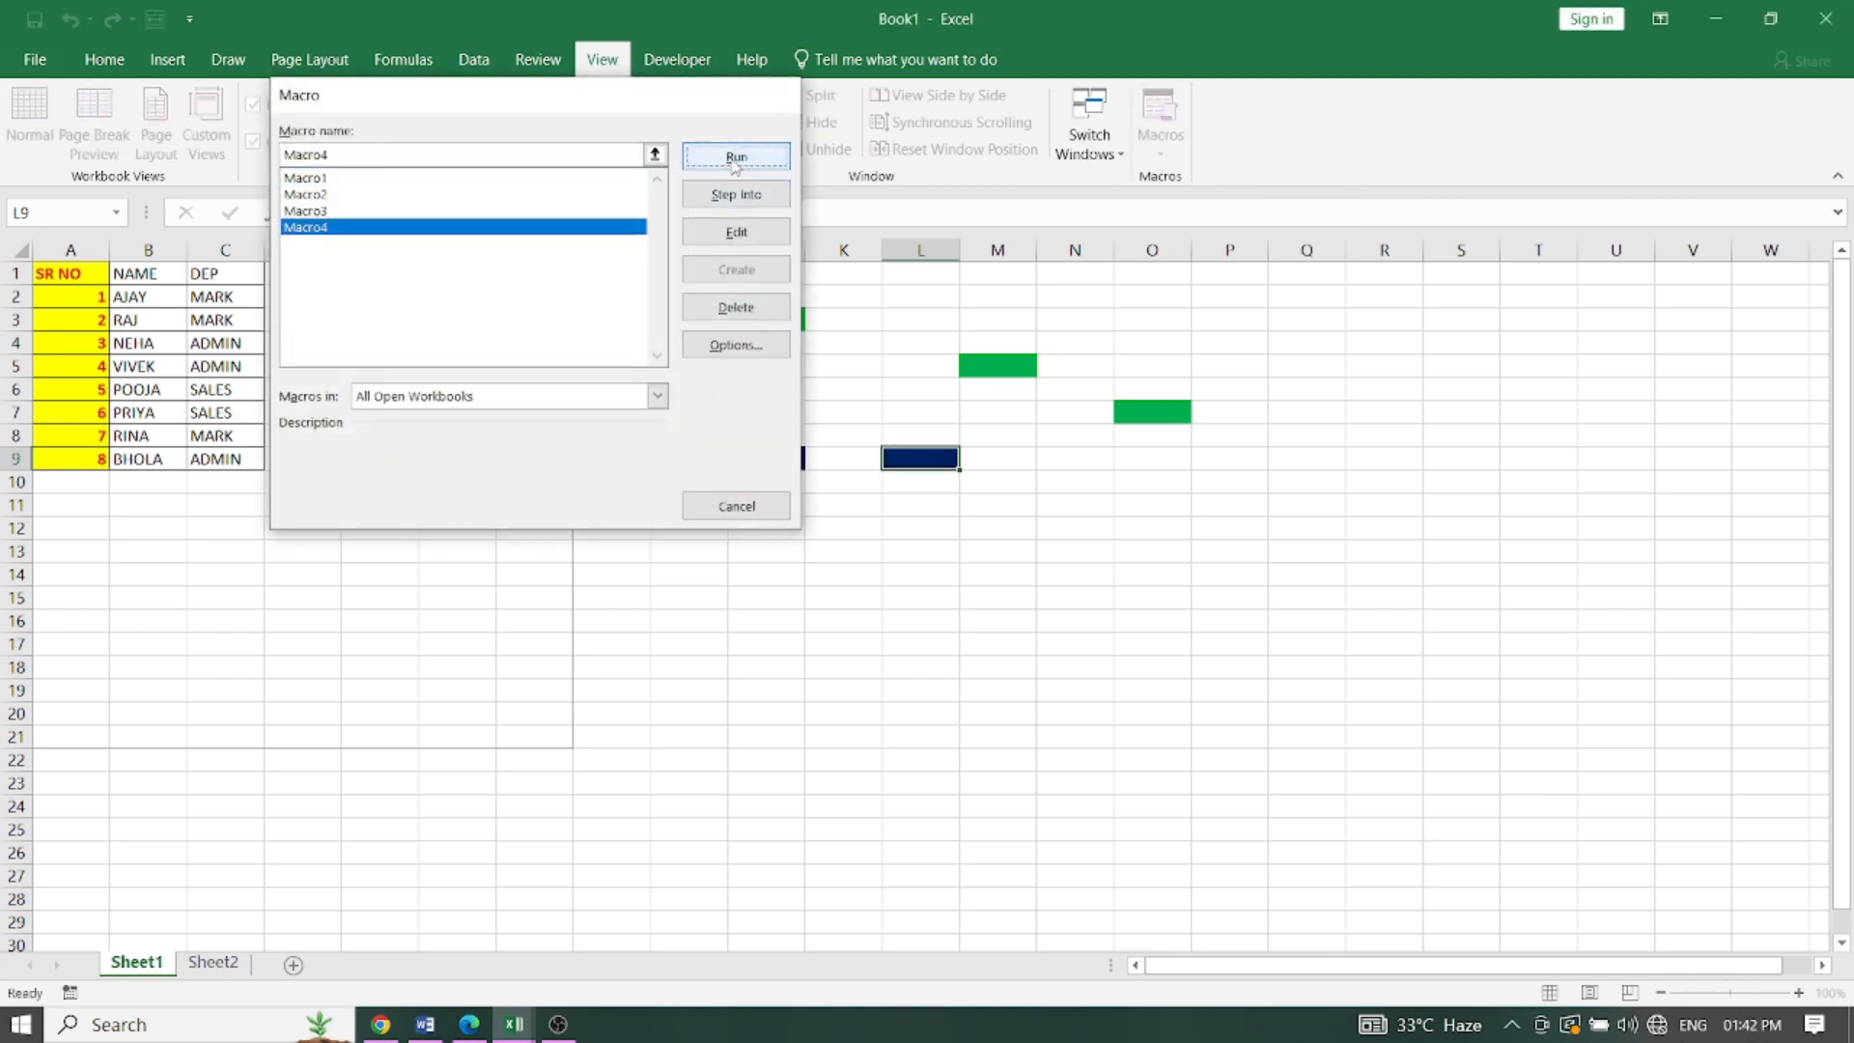
pyautogui.click(469, 1024)
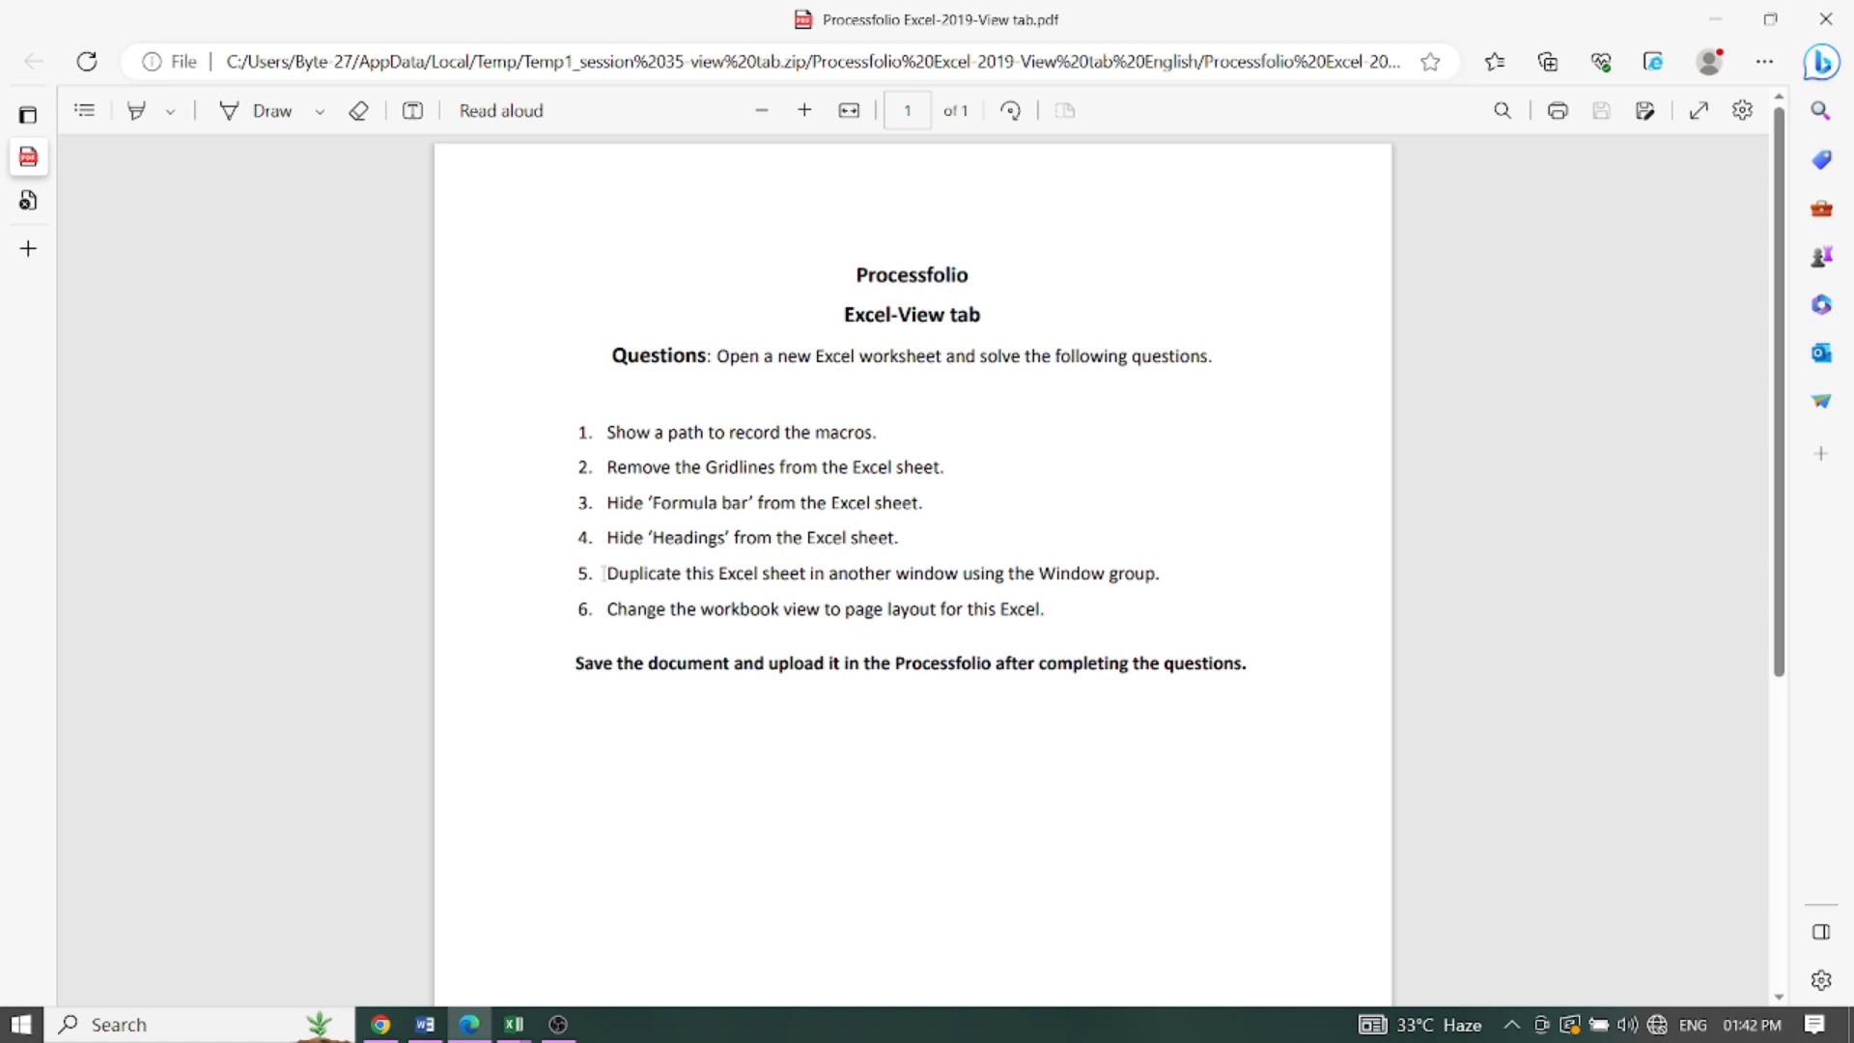
# Step: Turn off gridlines, the formula bar and row/column headings for Sheet1
pyautogui.moveTo(514, 1023)
pyautogui.click(563, 970)
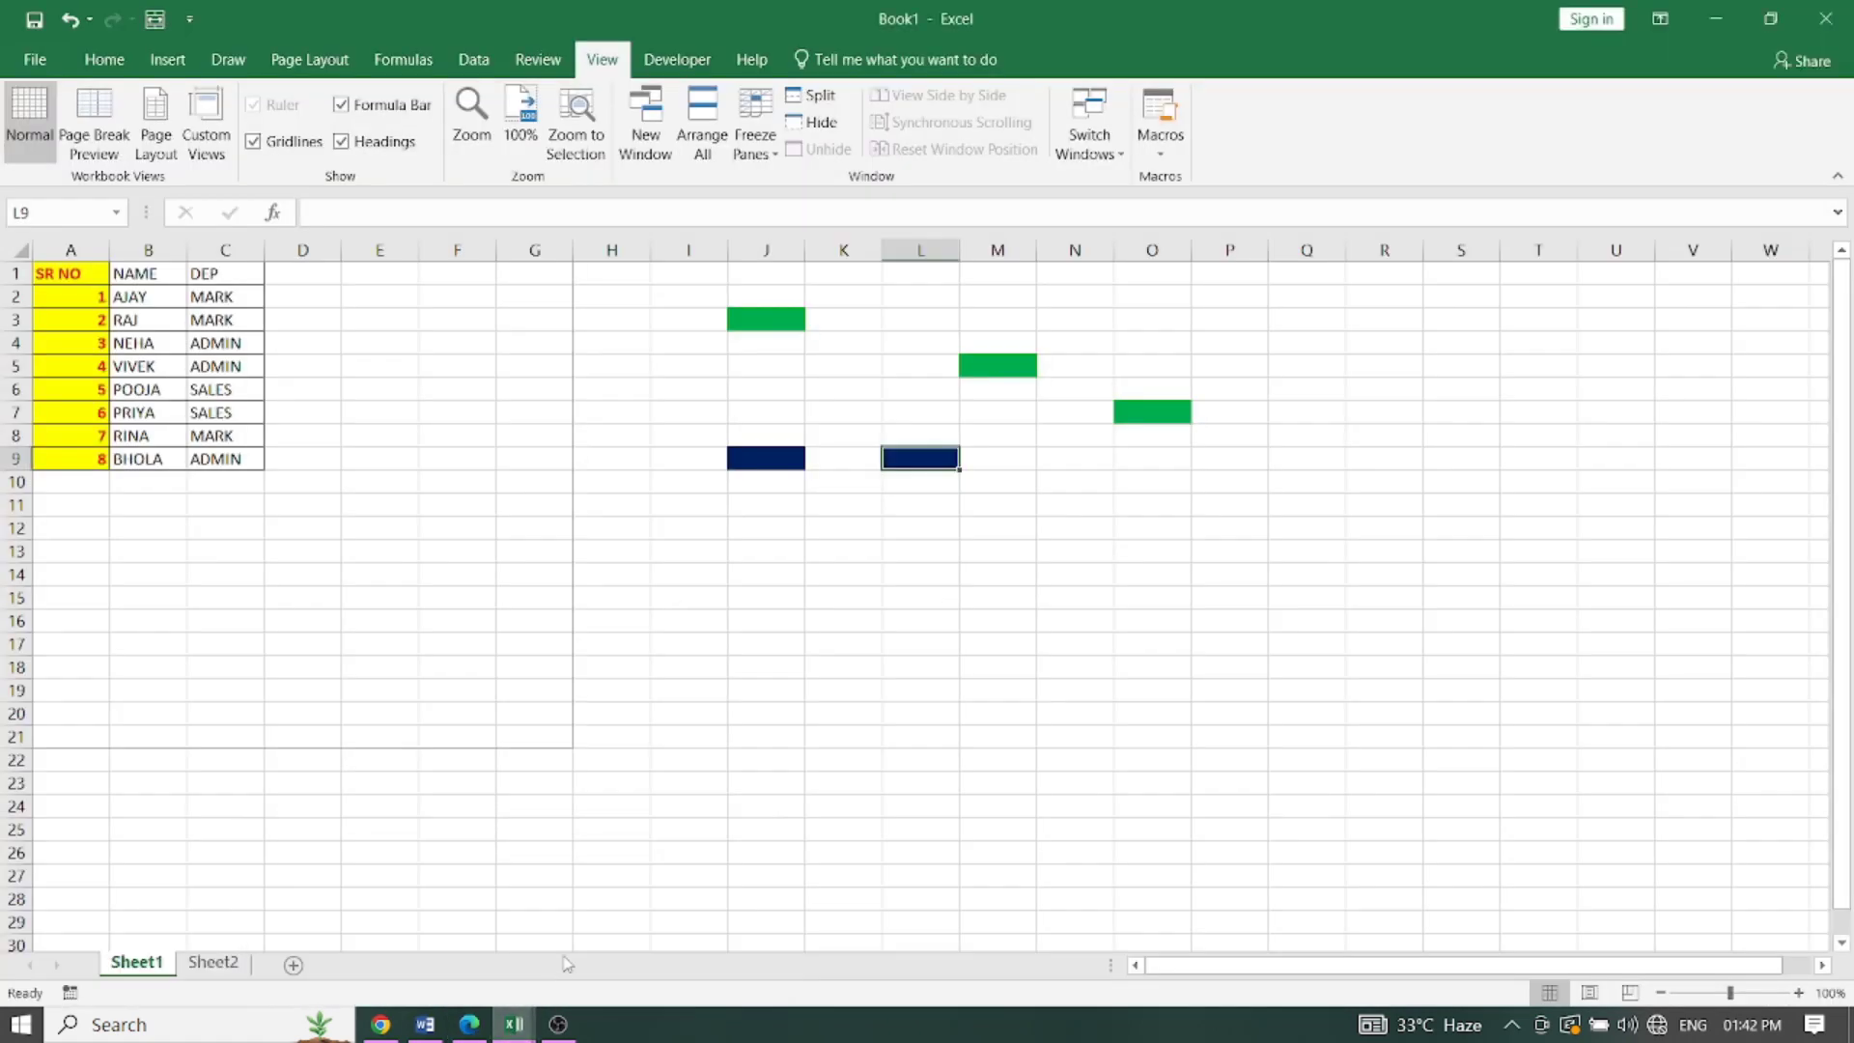
pyautogui.click(279, 145)
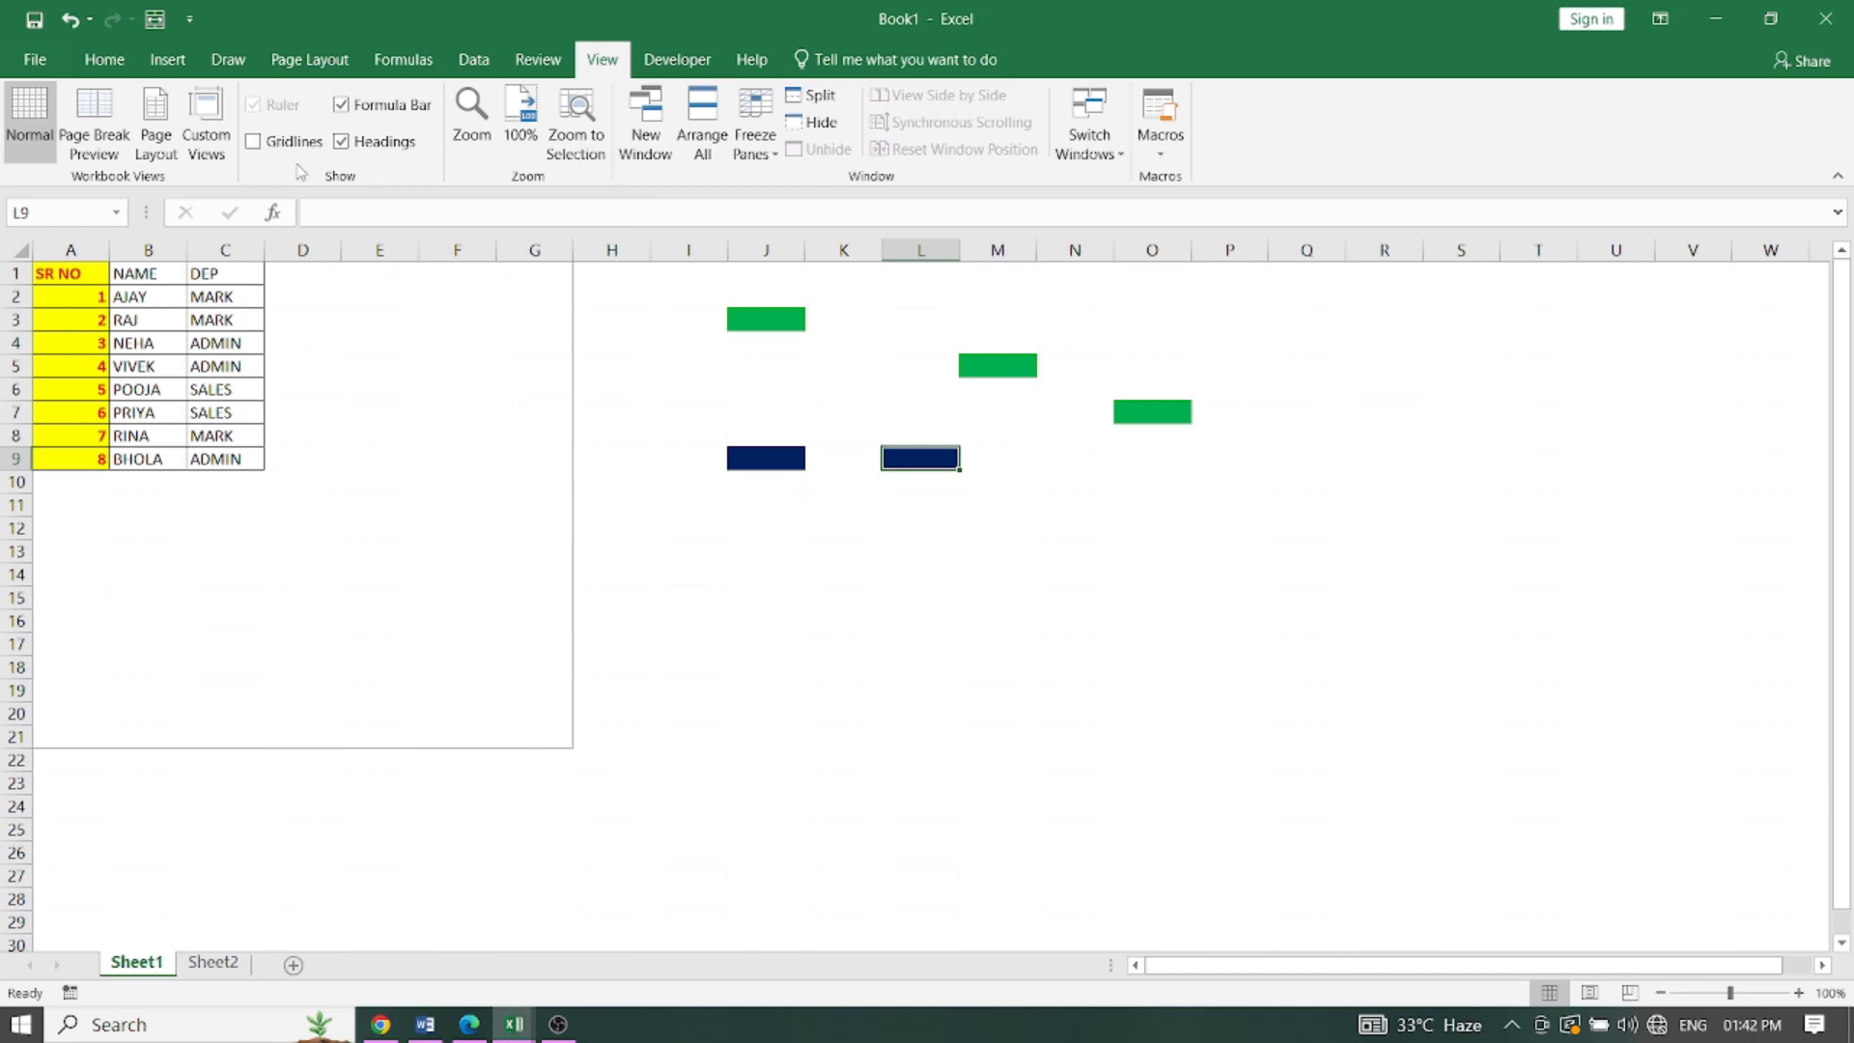
pyautogui.click(470, 1024)
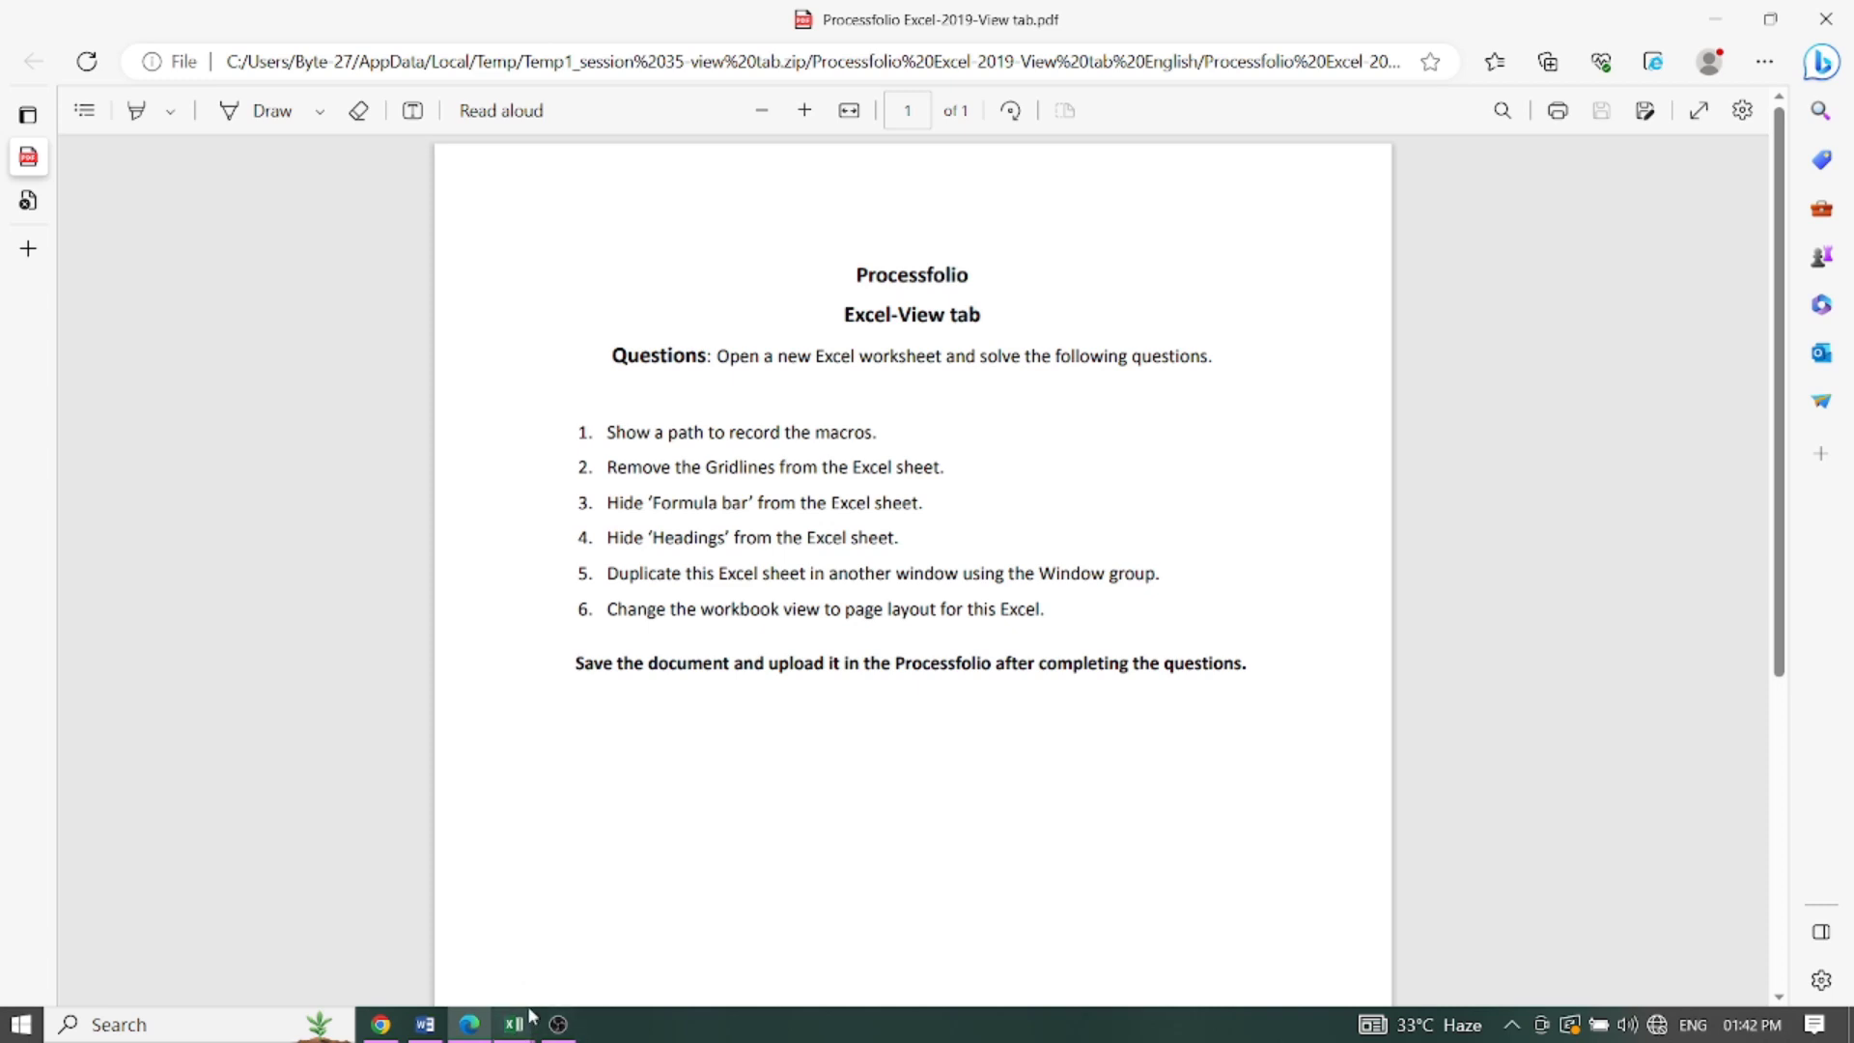
pyautogui.moveTo(514, 1023)
pyautogui.click(569, 951)
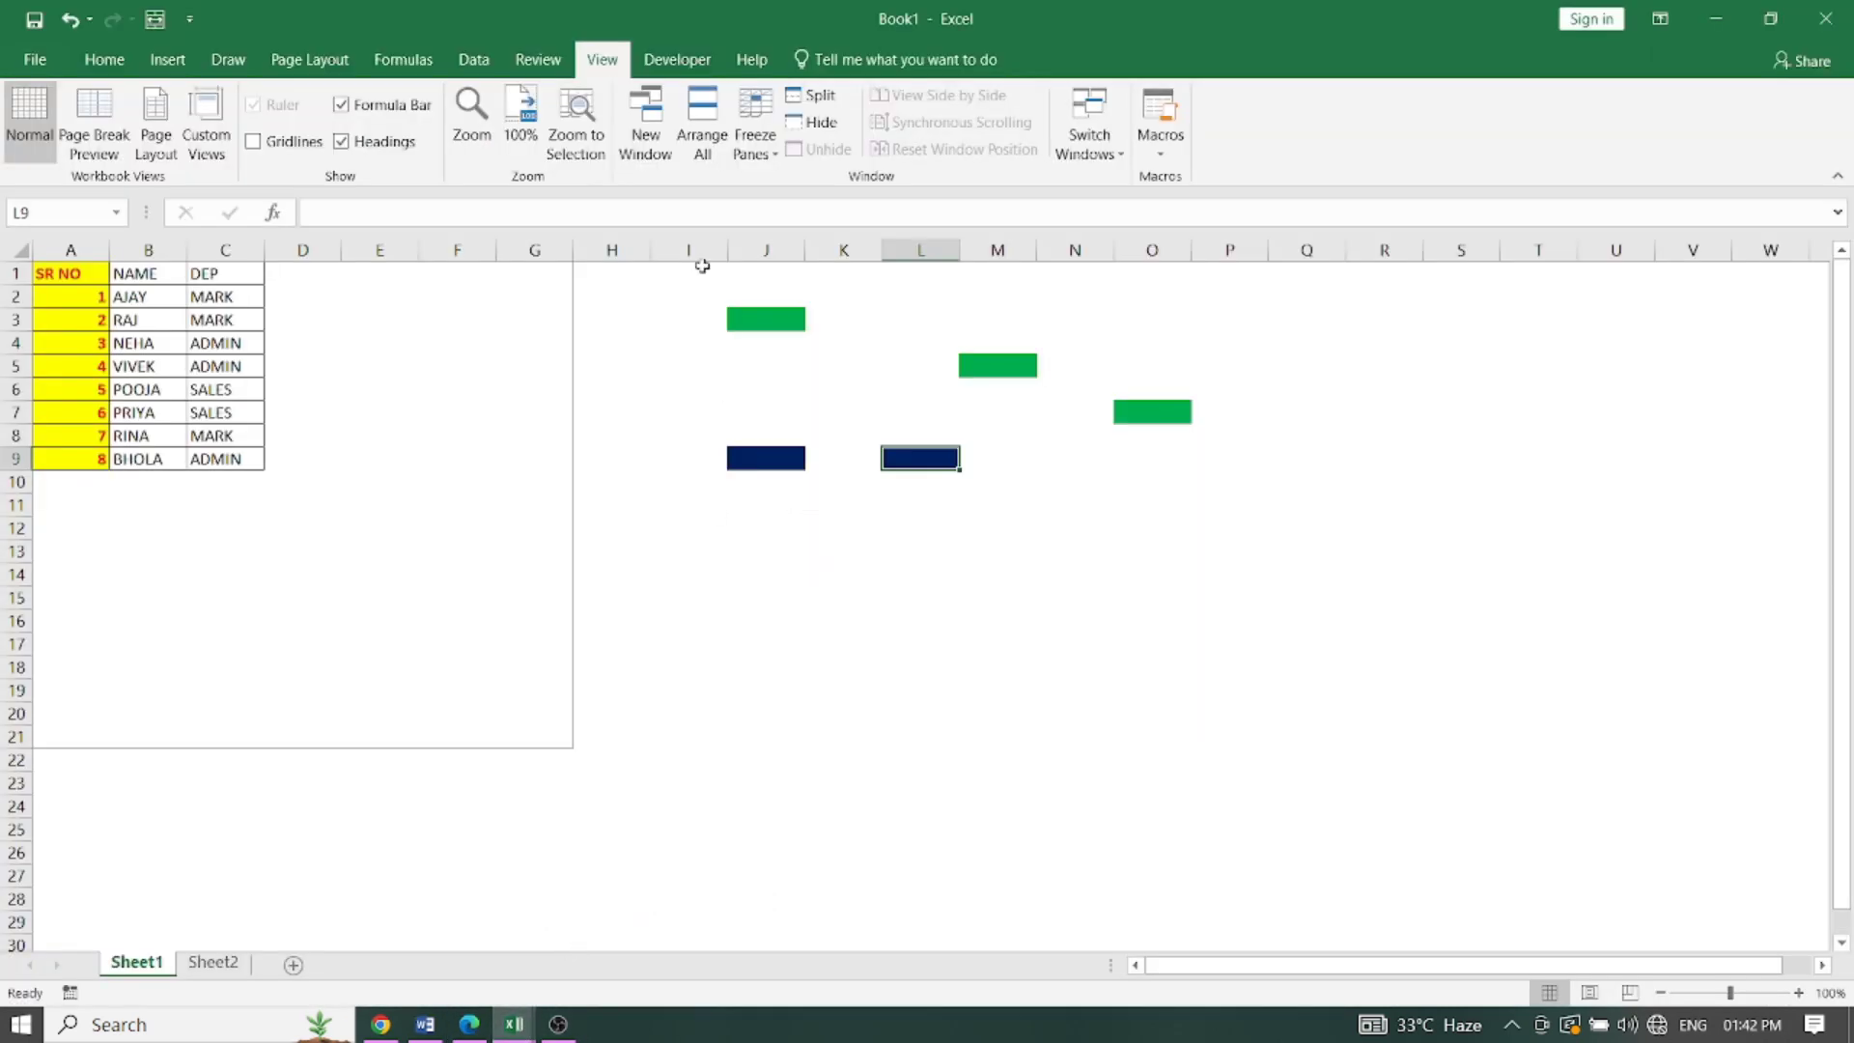
pyautogui.click(341, 104)
pyautogui.click(341, 142)
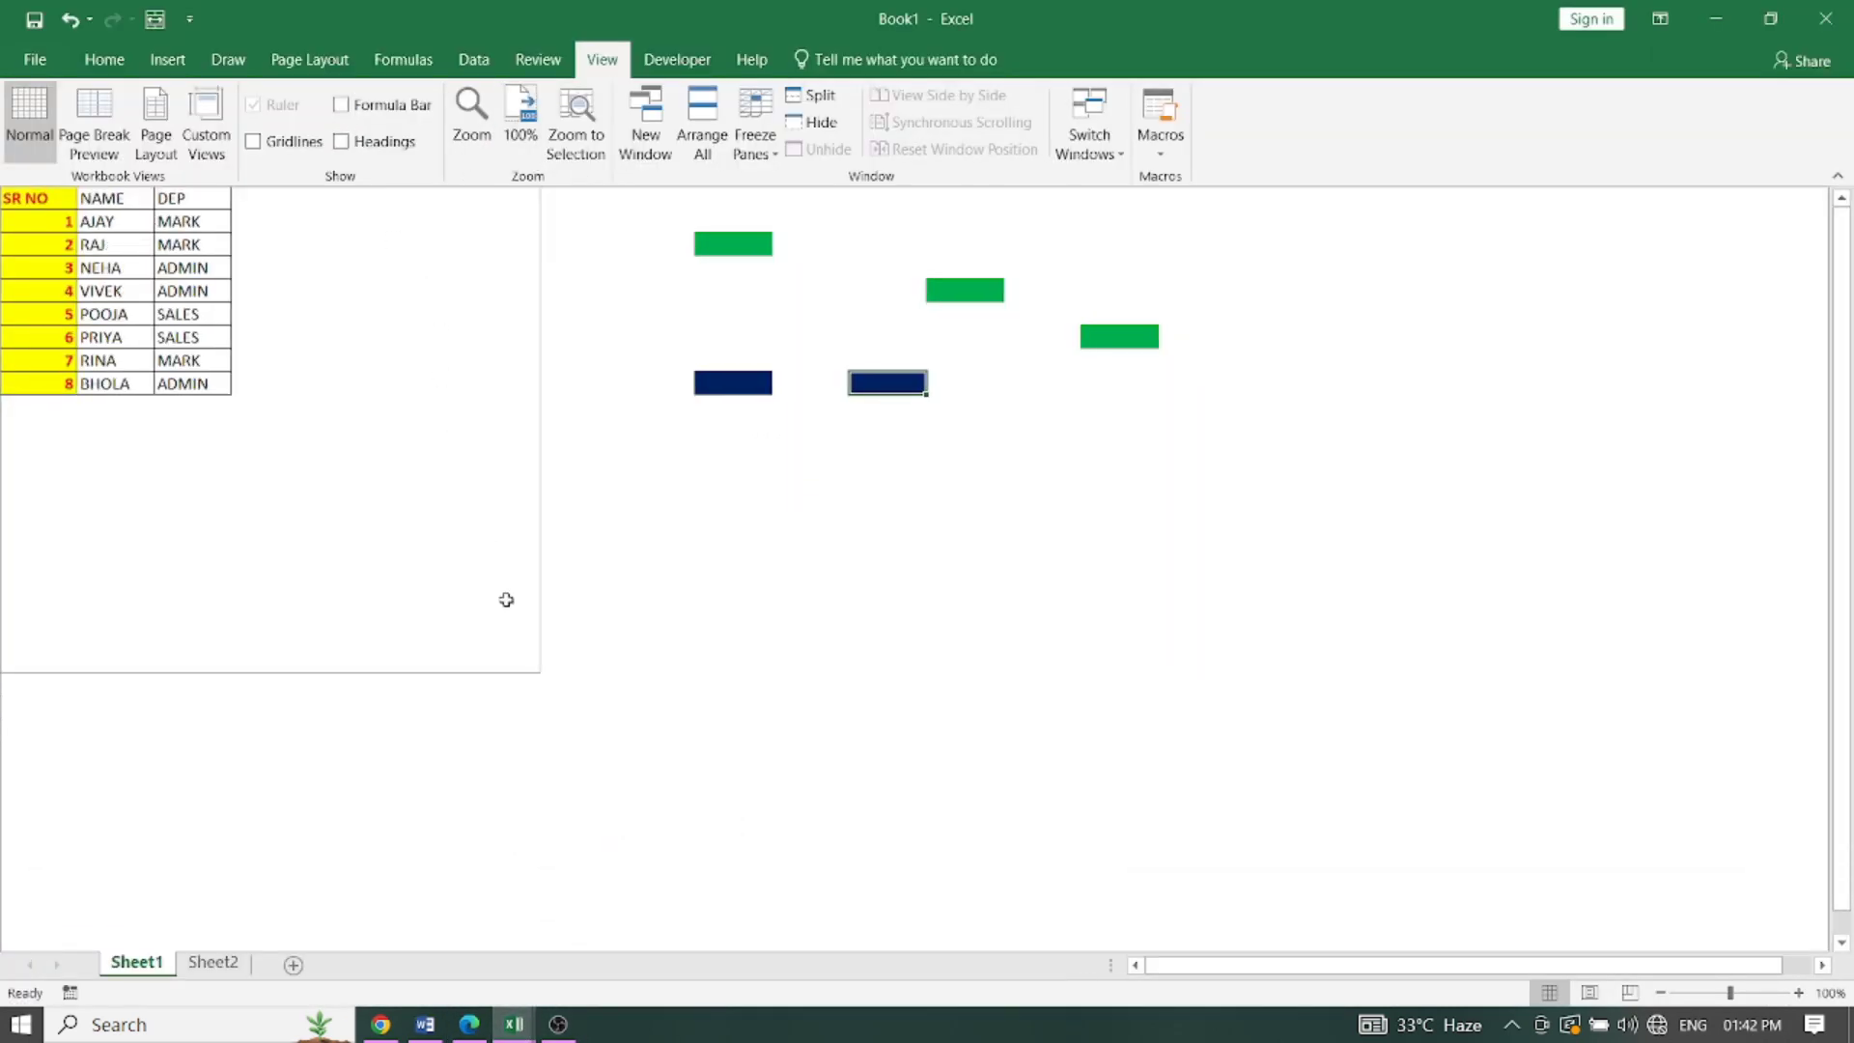
pyautogui.hotkey('alt', 'Tab')
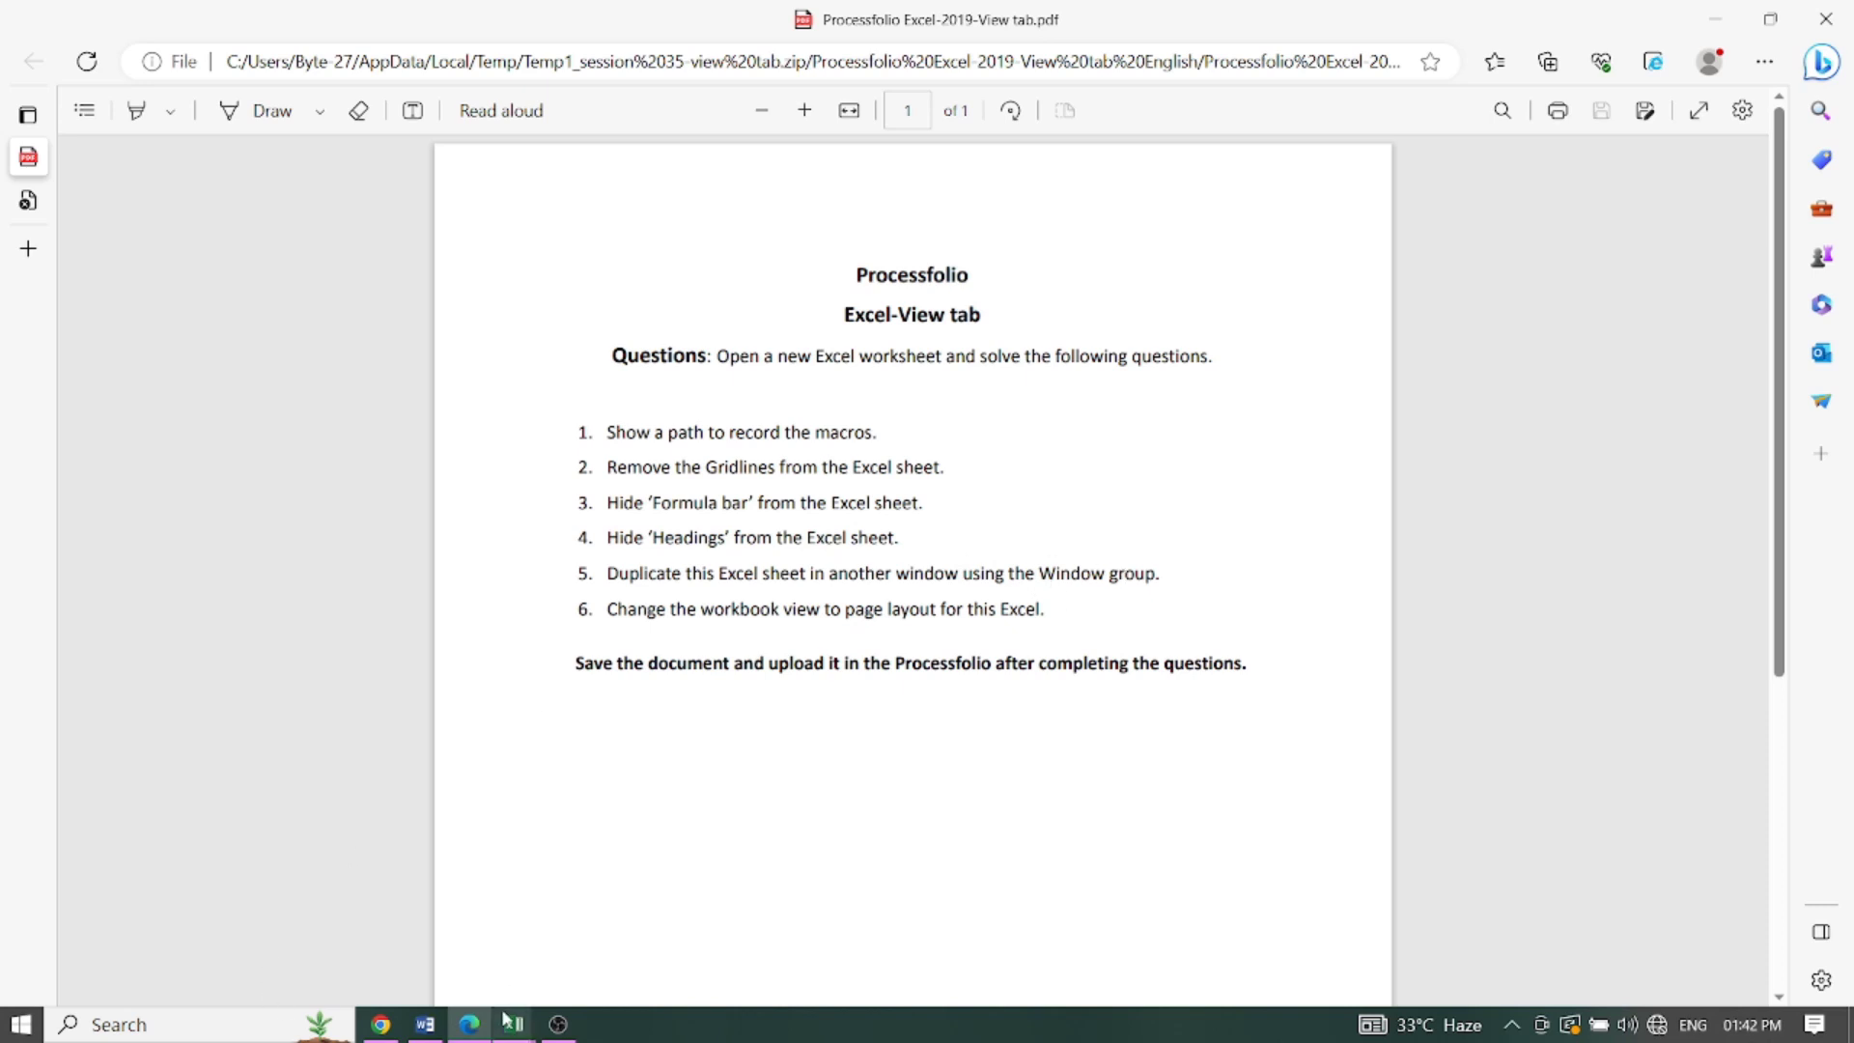
pyautogui.moveTo(512, 1023)
pyautogui.click(605, 893)
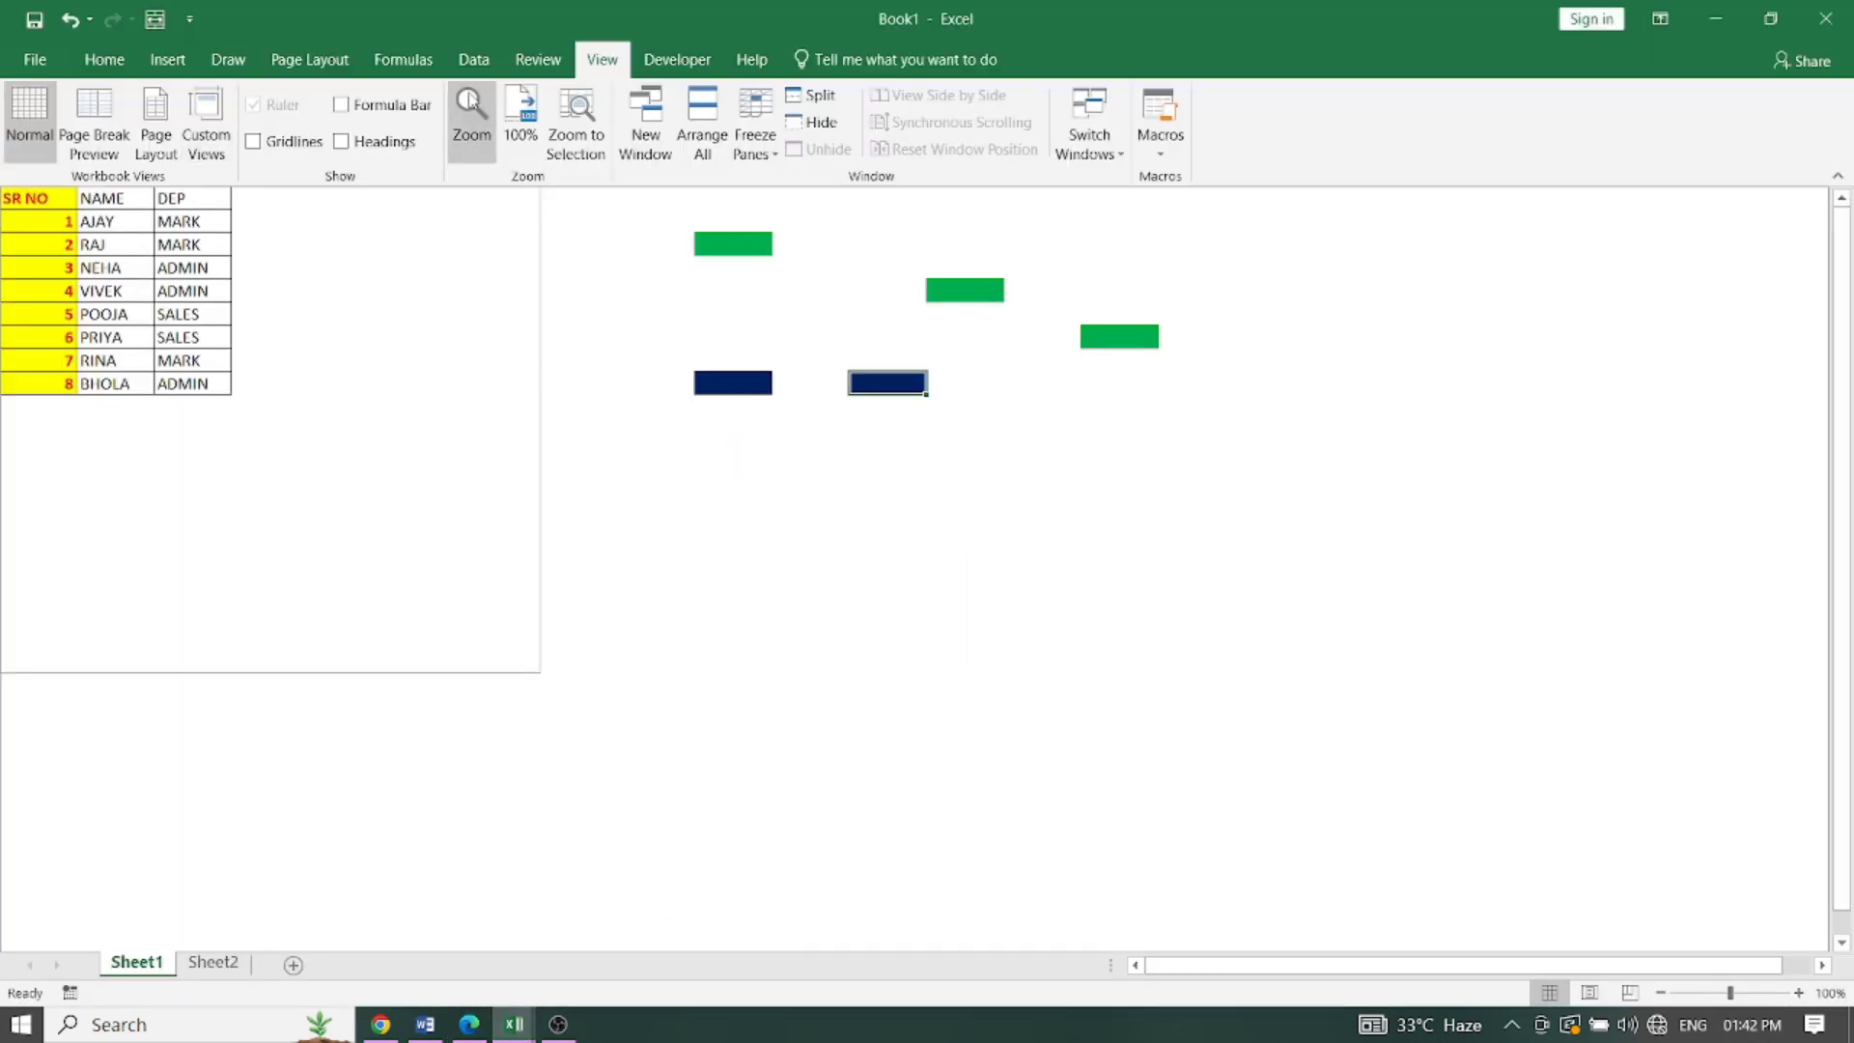
# Step: Open a second window, Book1:2, of the workbook and maximize it
pyautogui.click(644, 120)
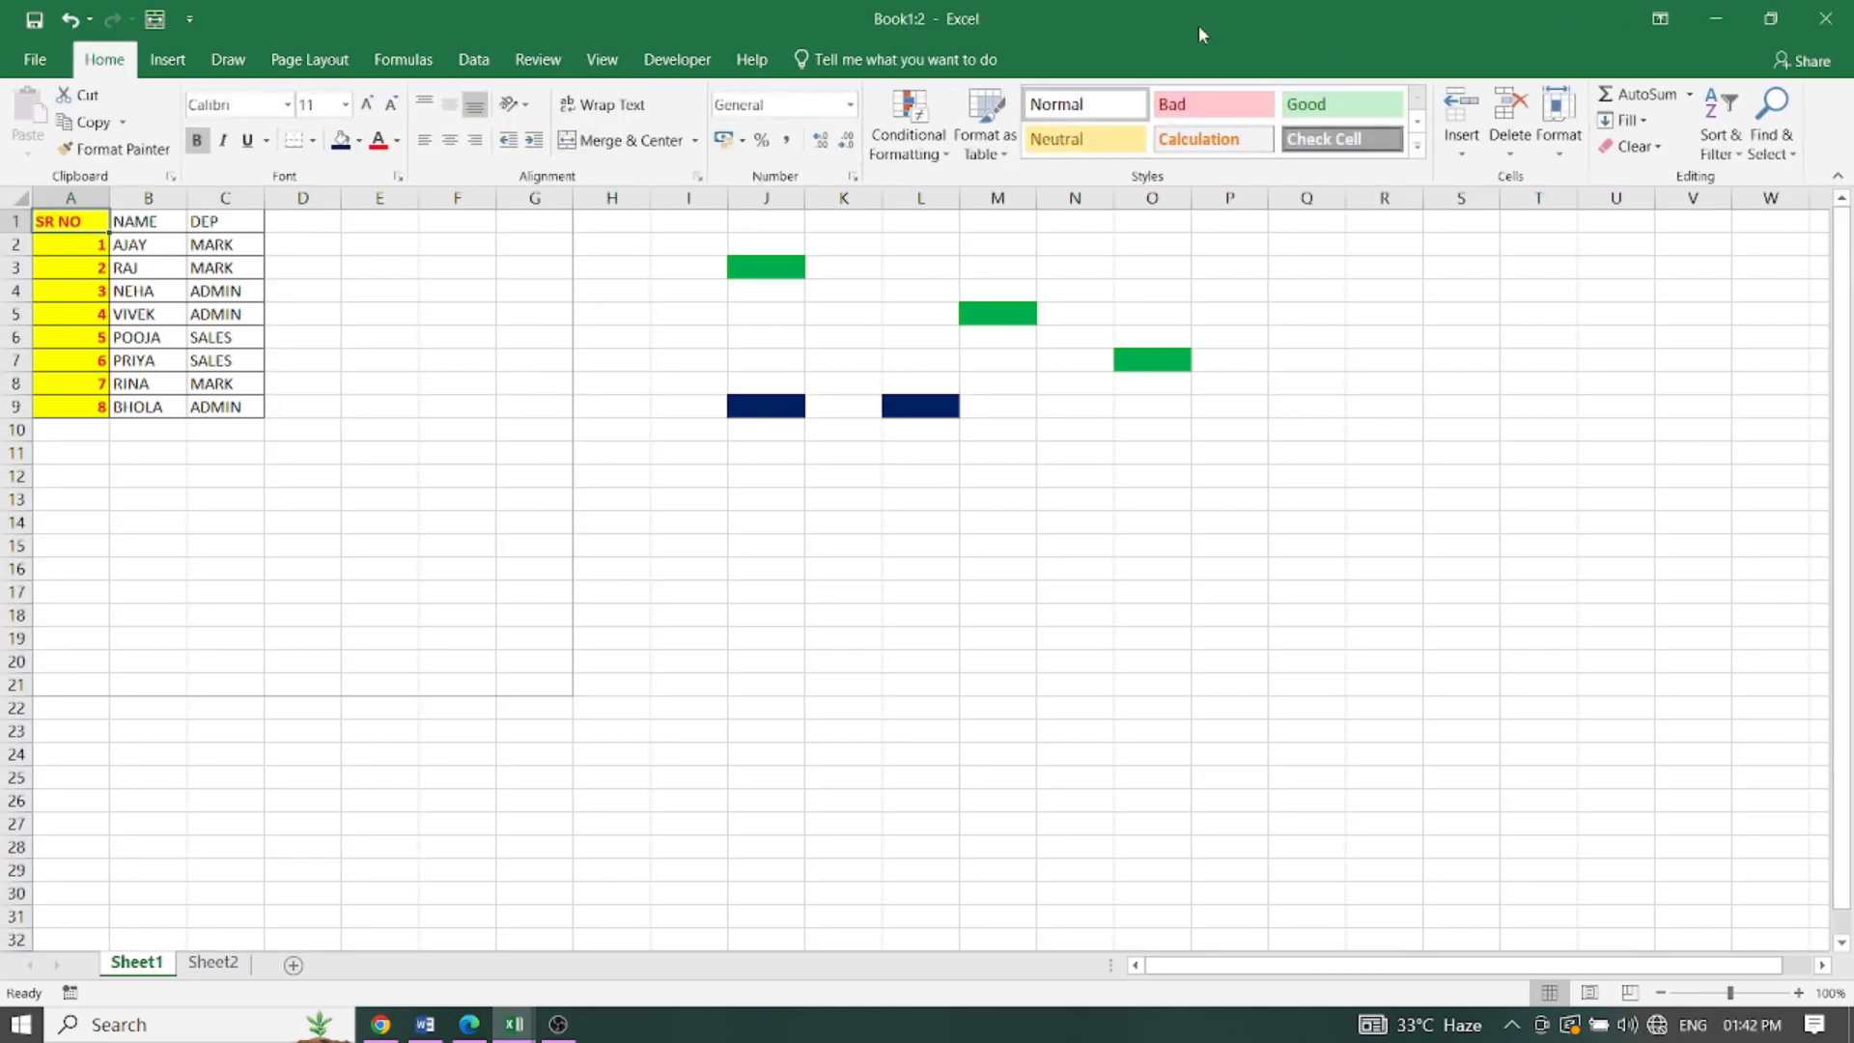
pyautogui.moveTo(1197, 25)
pyautogui.mouseDown()
pyautogui.moveTo(1422, 136)
pyautogui.moveTo(1343, 153)
pyautogui.mouseUp()
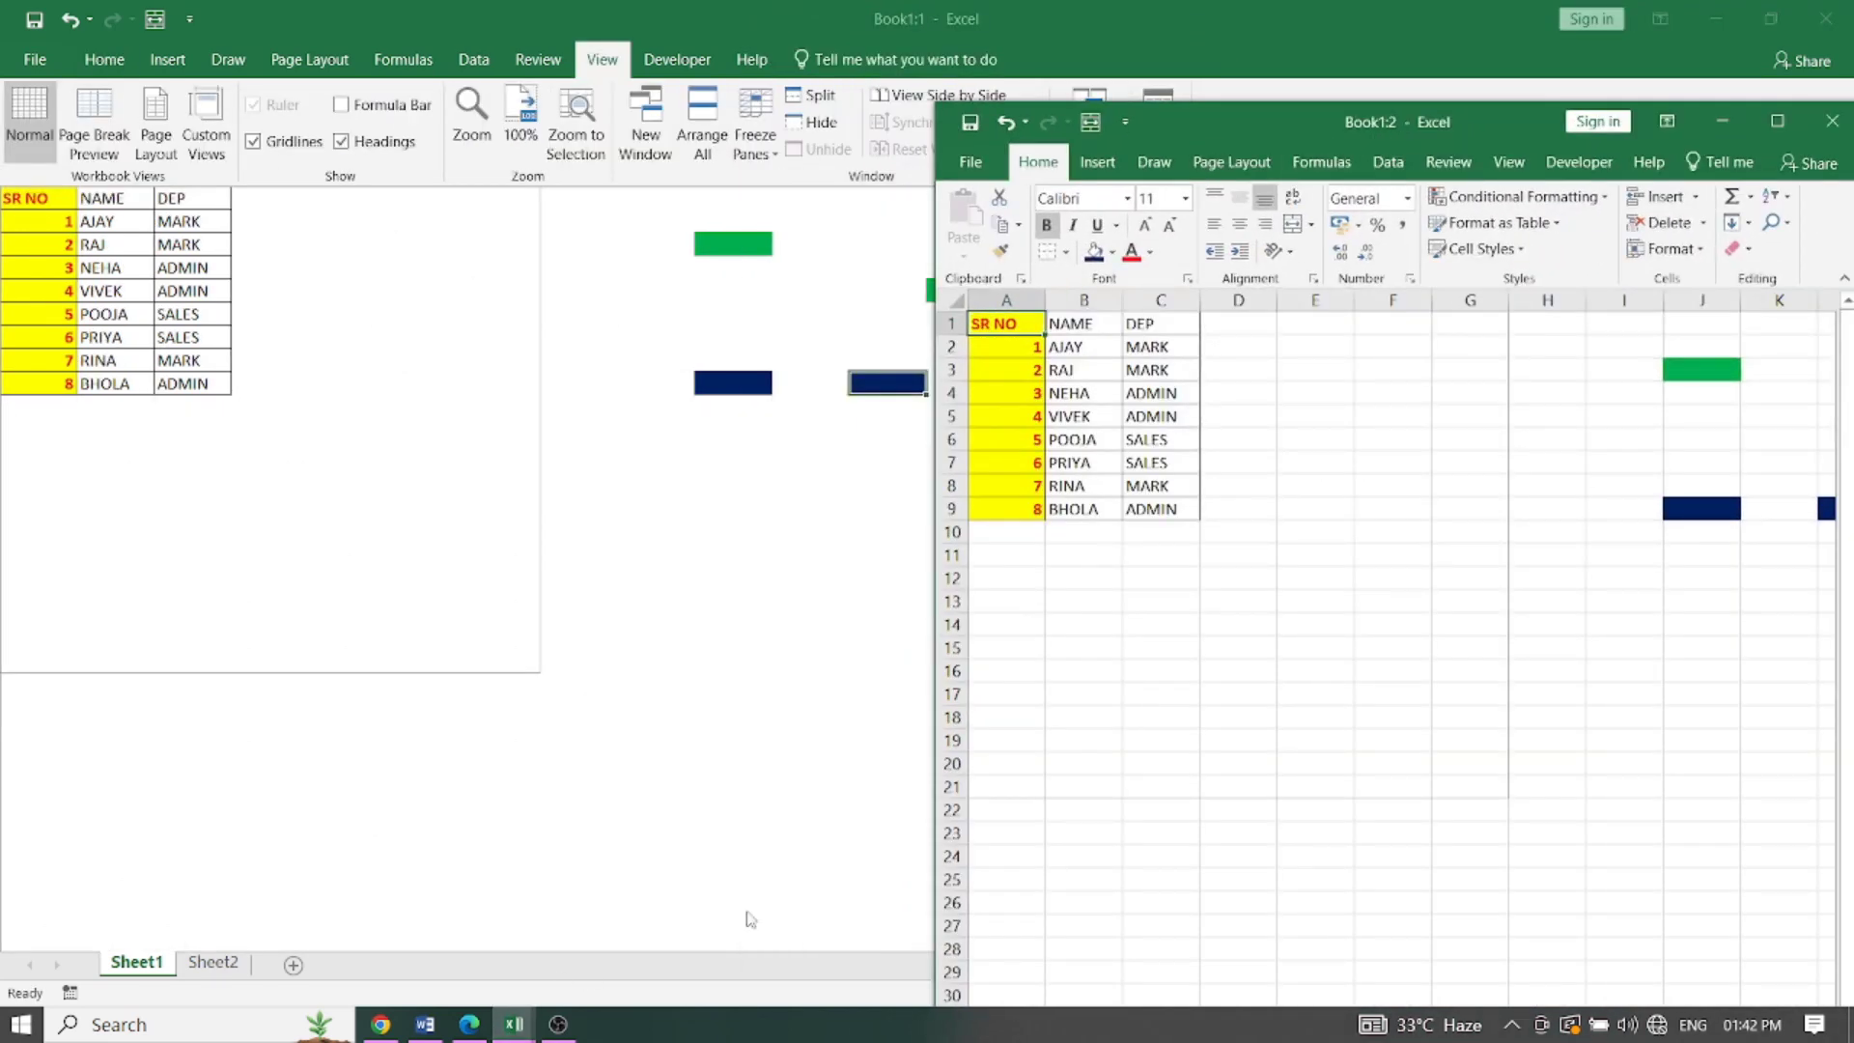
pyautogui.click(1775, 124)
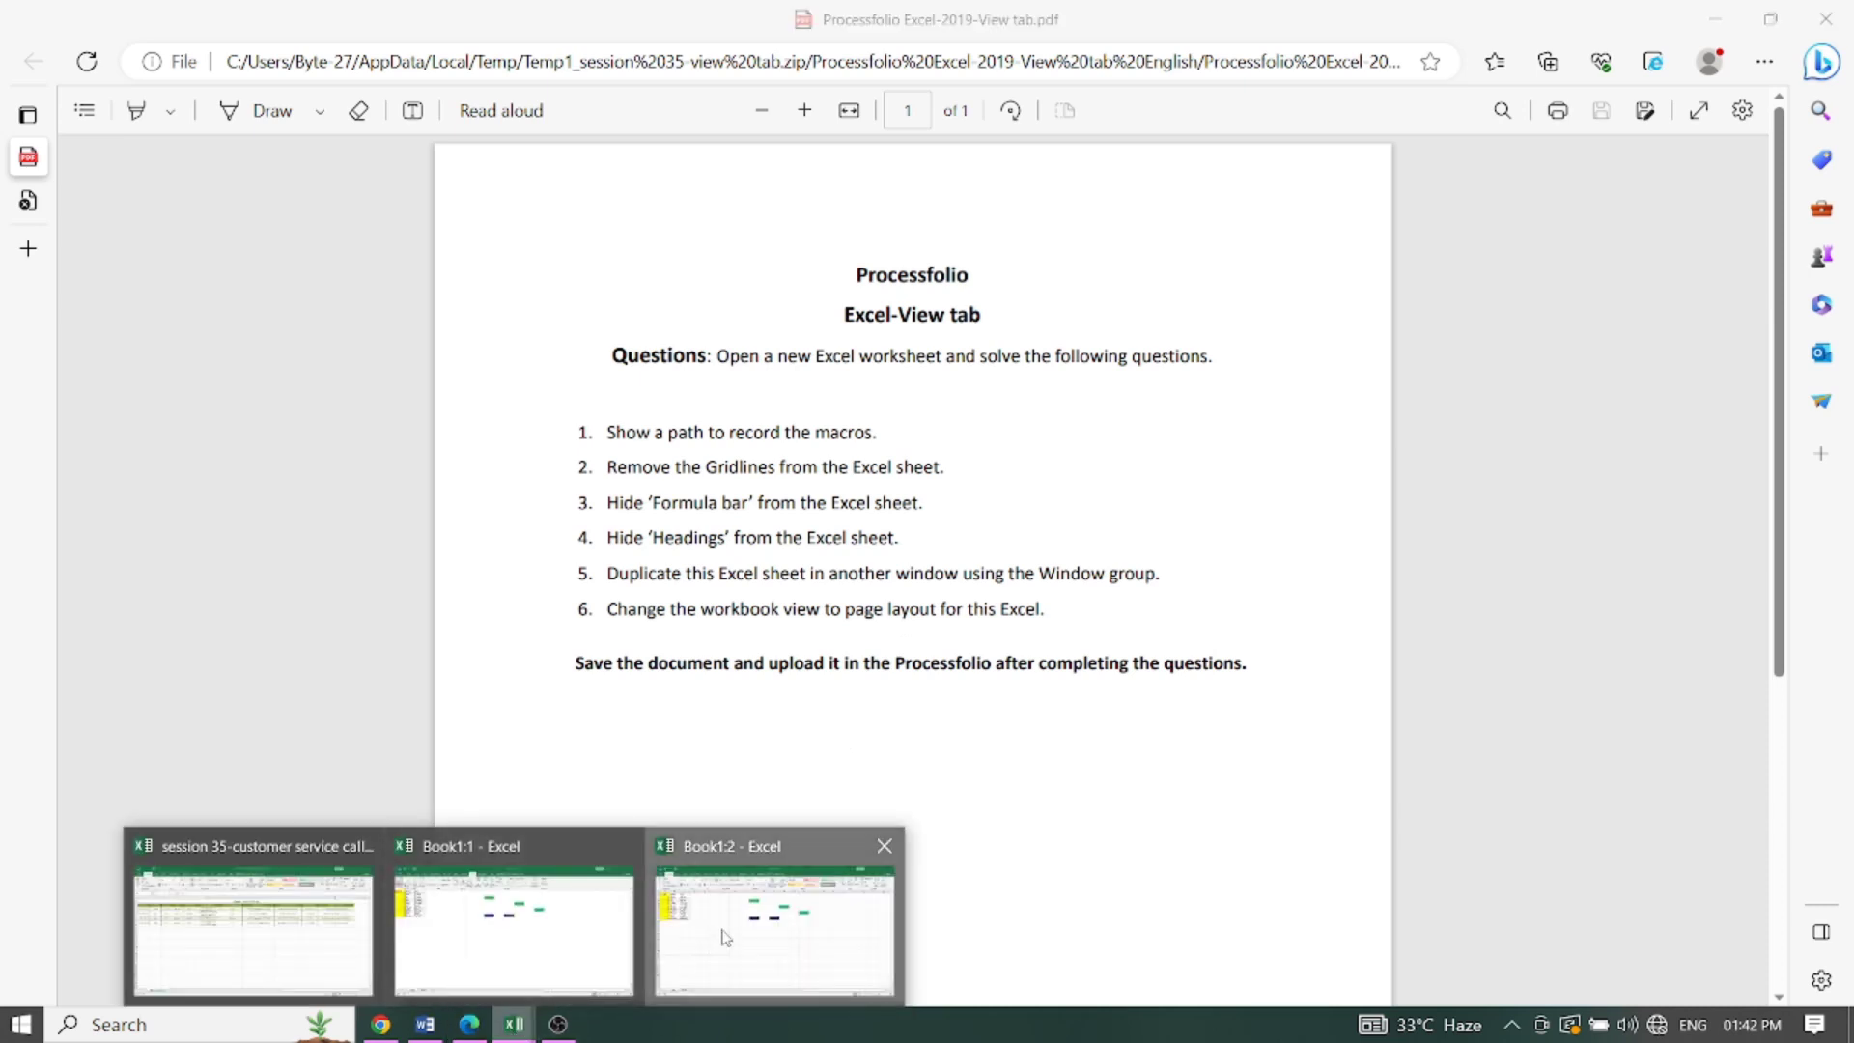
pyautogui.click(724, 943)
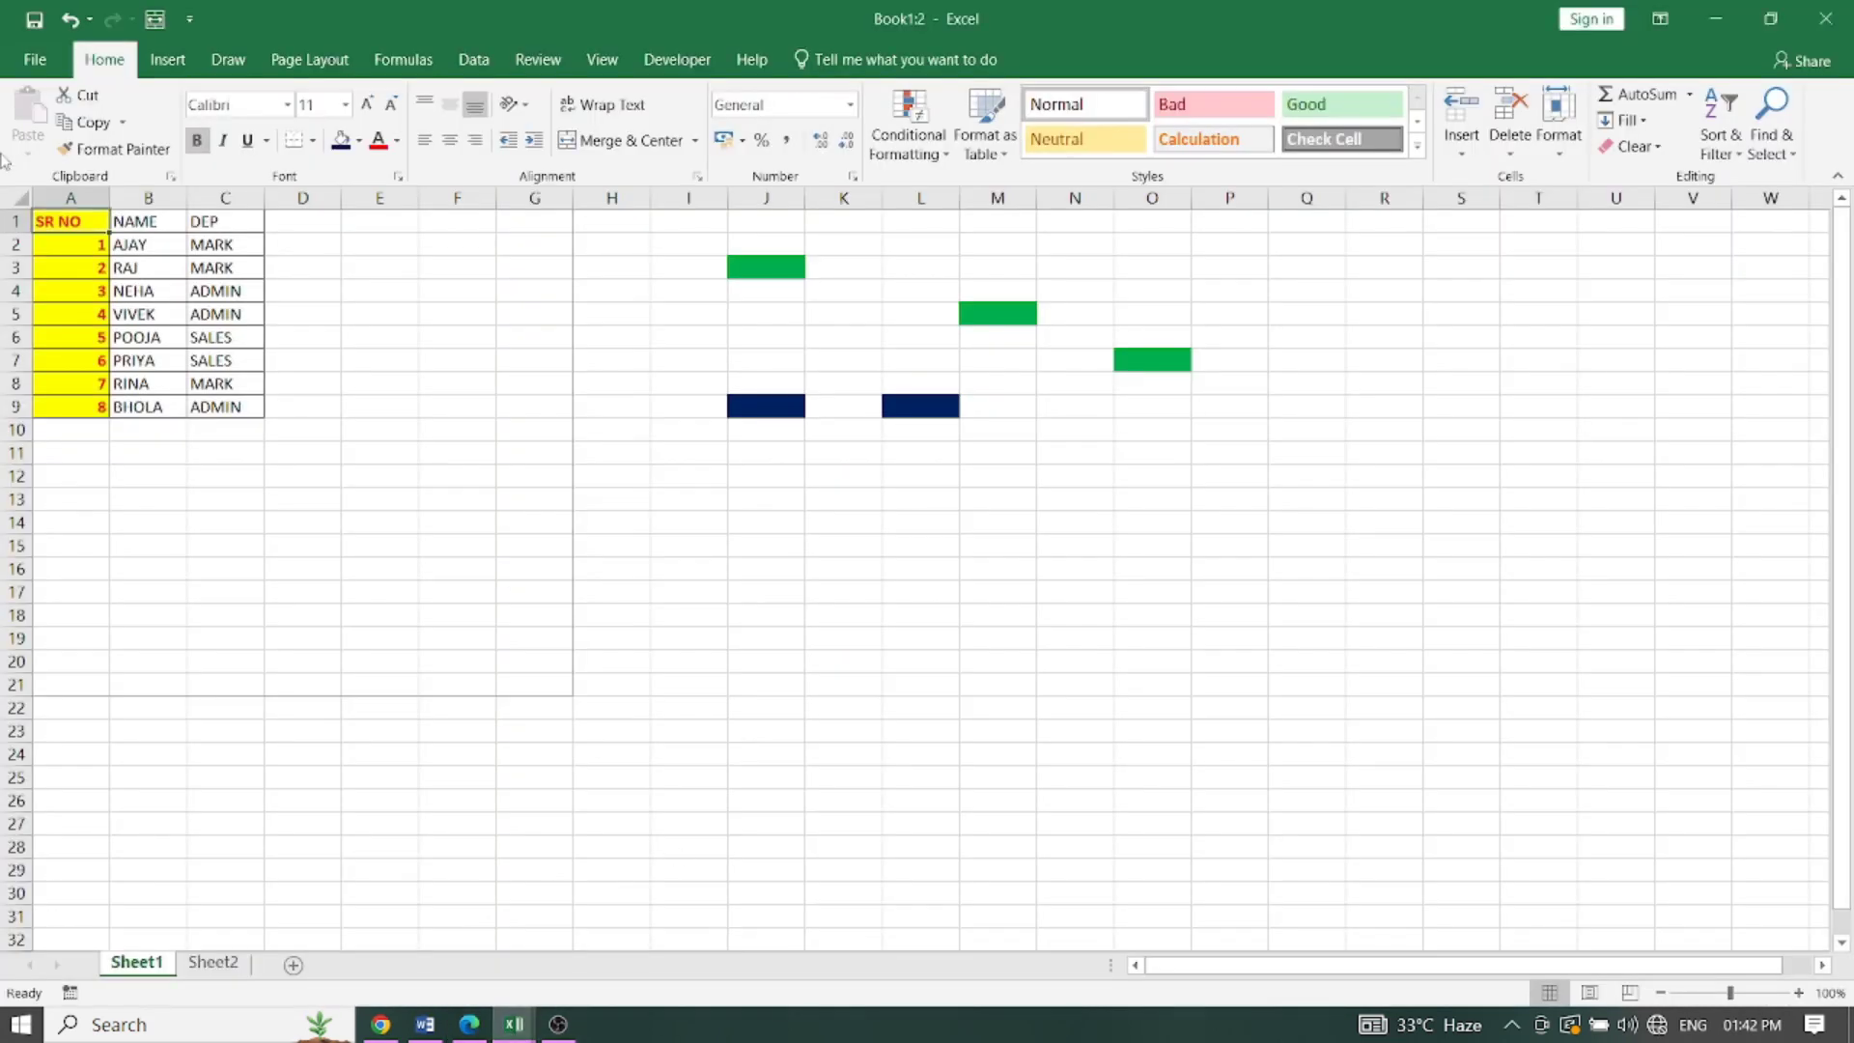
# Step: Switch Book1:2 to Page Layout view, check the questions document, then select cell J13
pyautogui.click(601, 59)
pyautogui.click(156, 126)
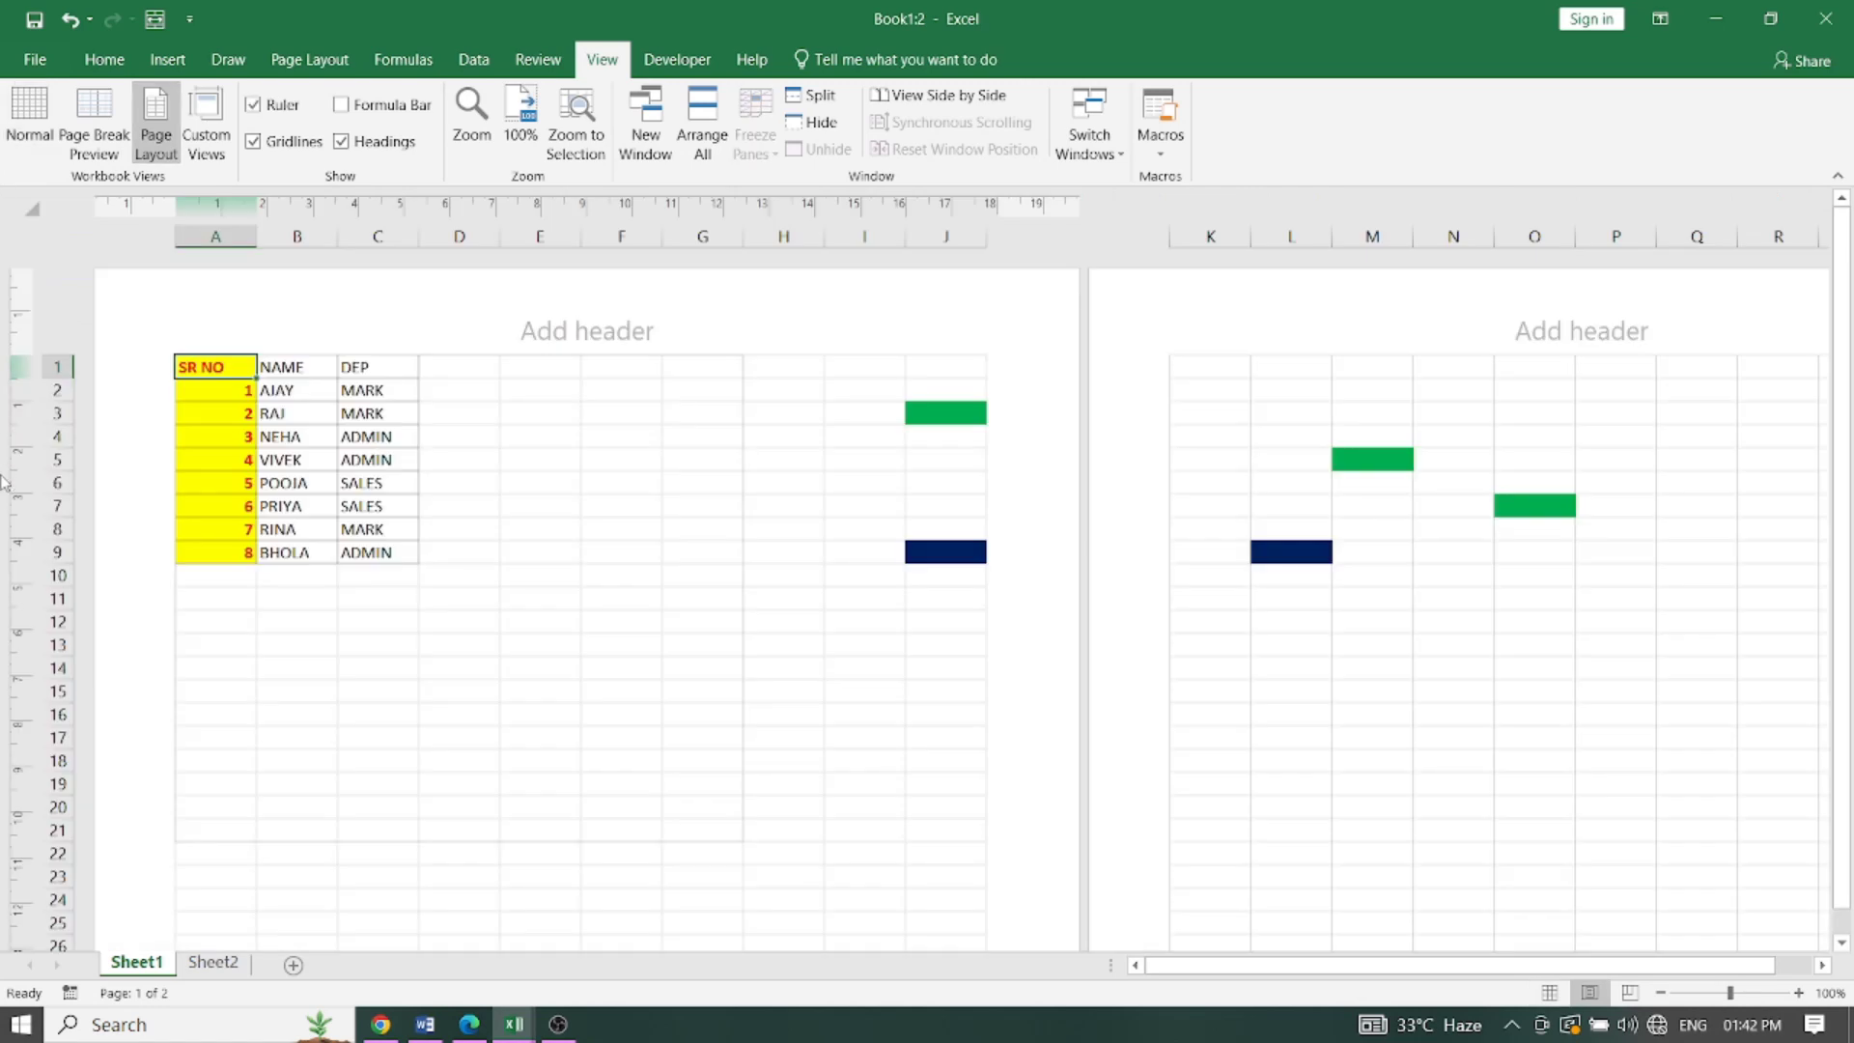
pyautogui.click(469, 1023)
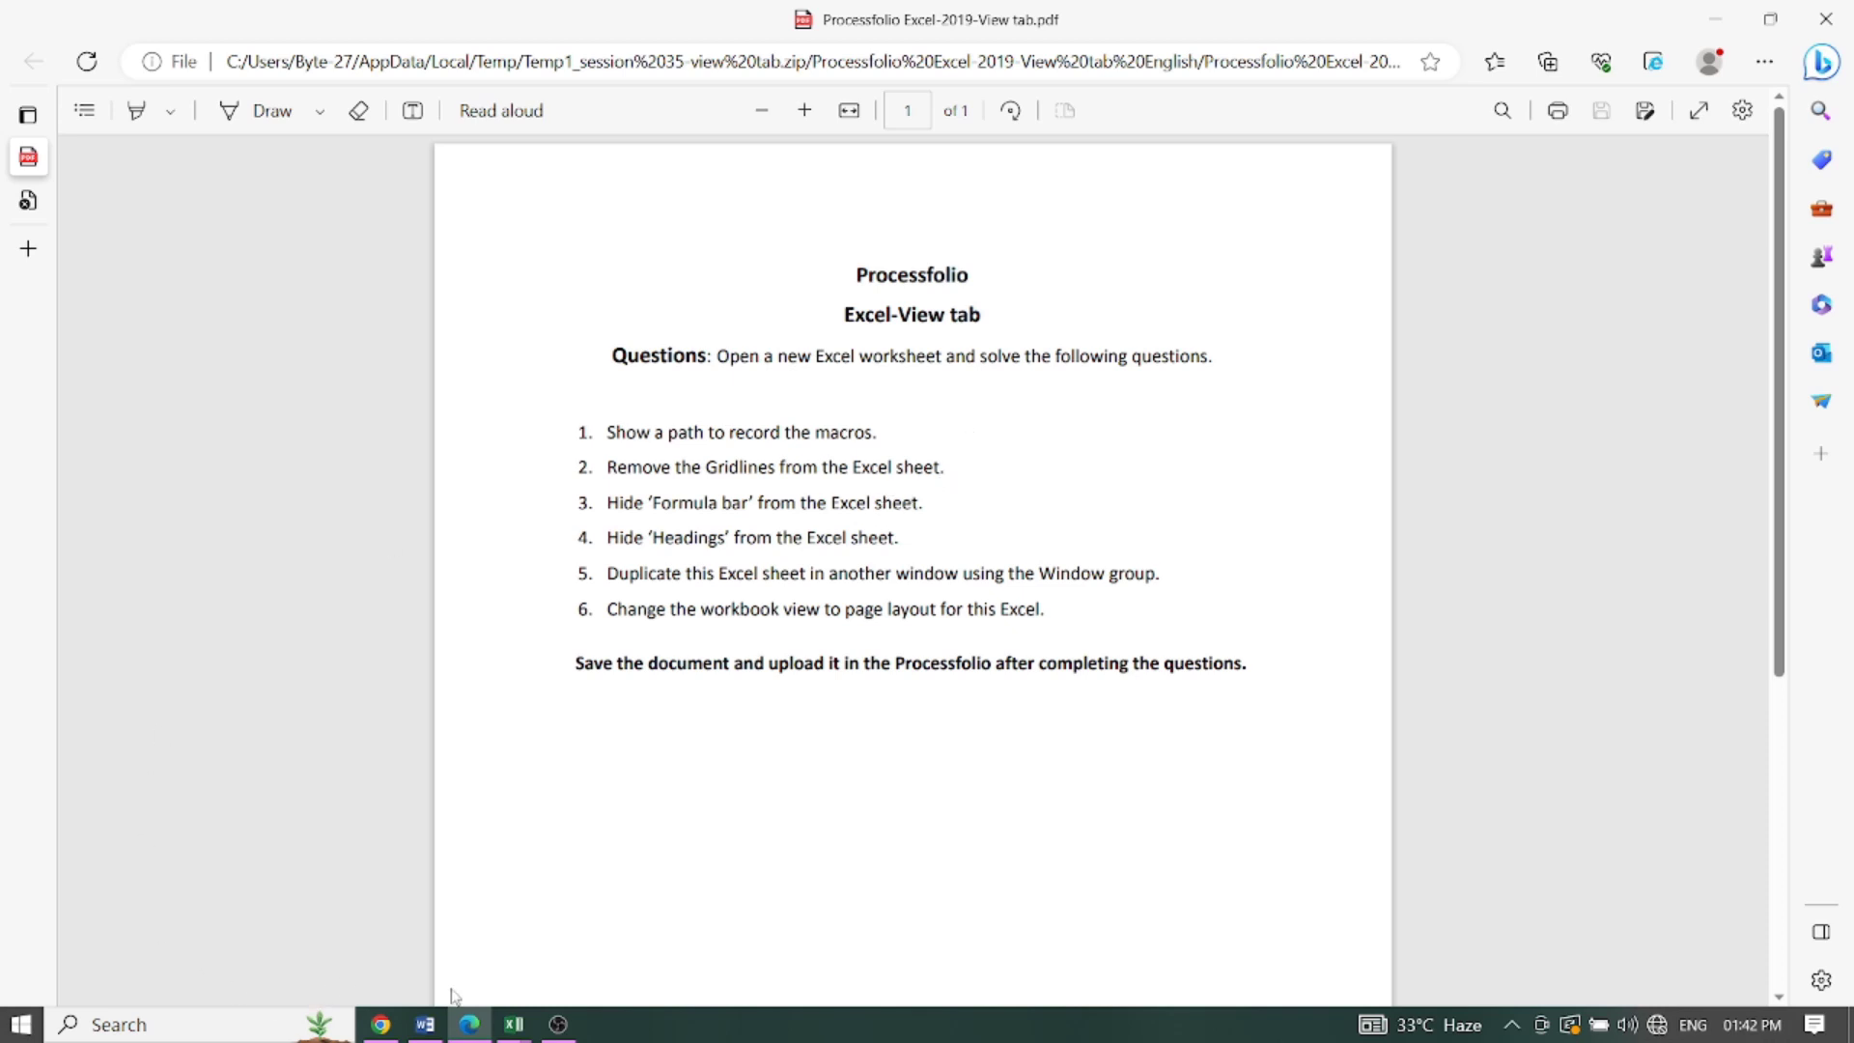
pyautogui.moveTo(513, 1023)
pyautogui.click(772, 917)
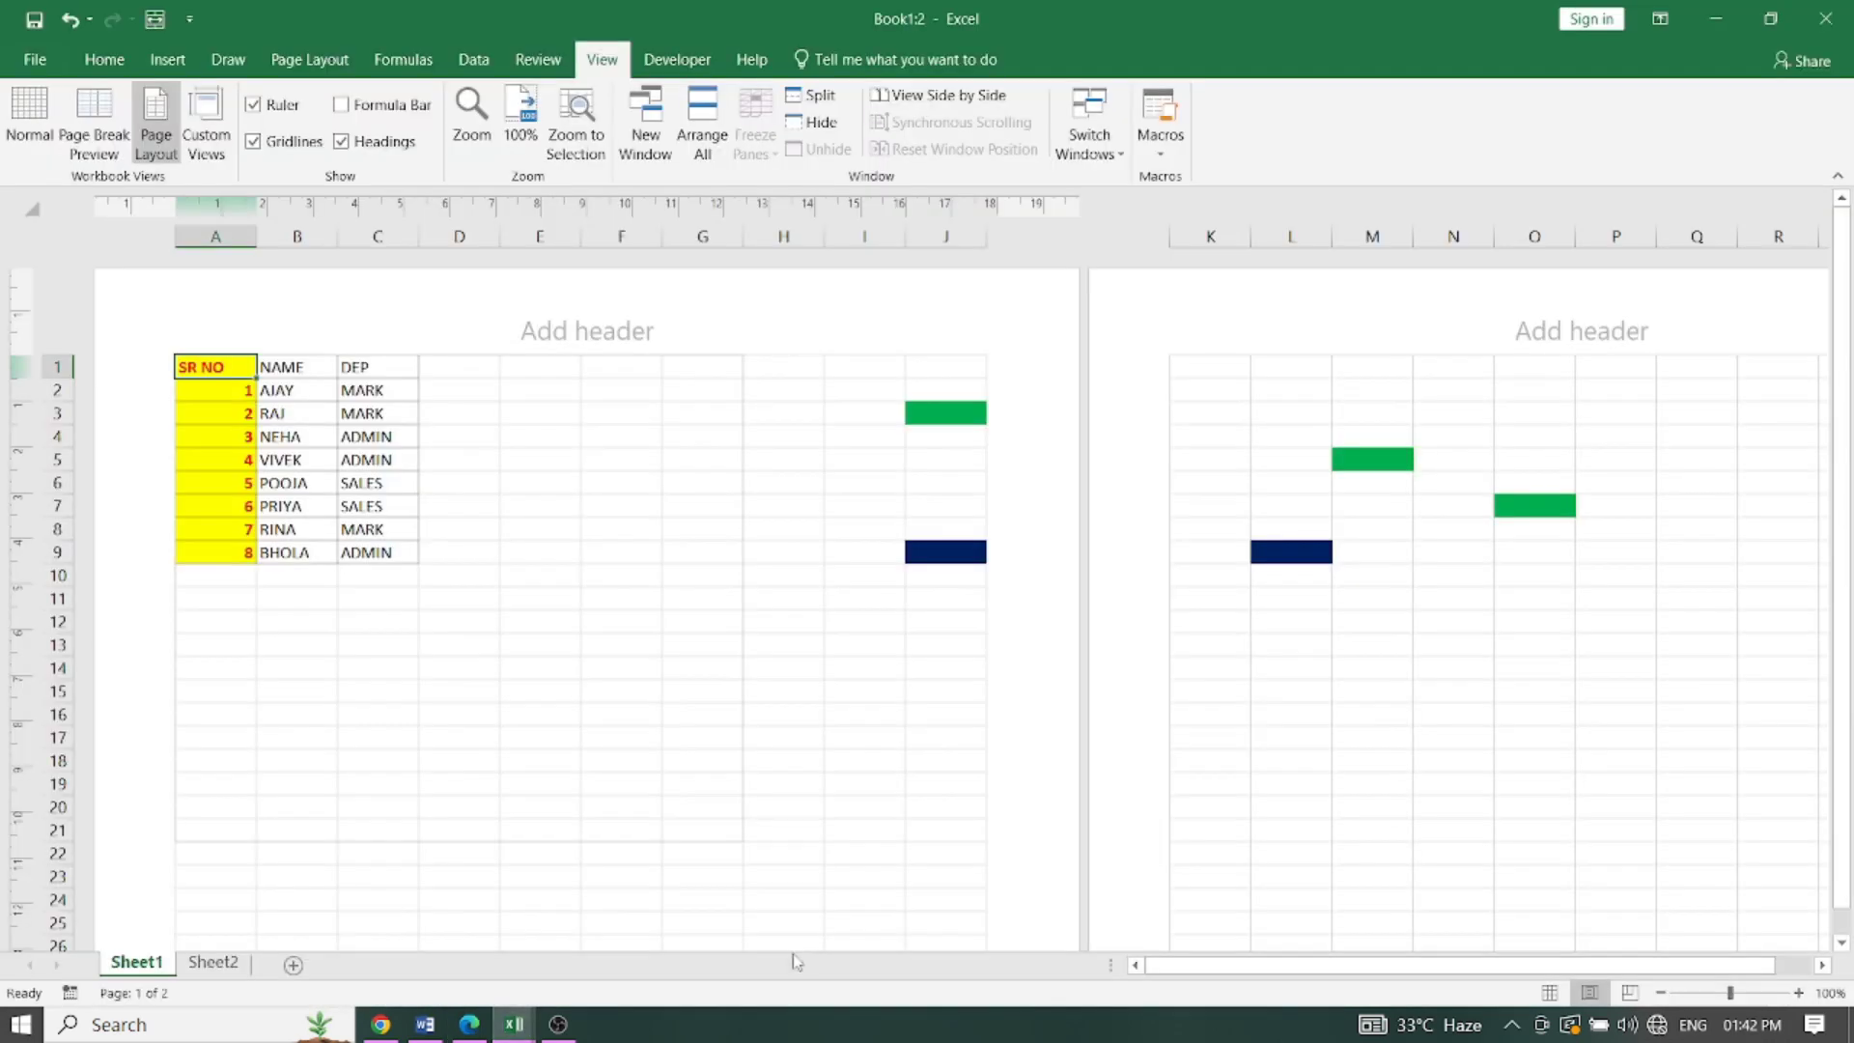
pyautogui.click(959, 650)
# Step: Record Macro5 that fills cell J13 dark orange, then stop recording
pyautogui.click(1159, 145)
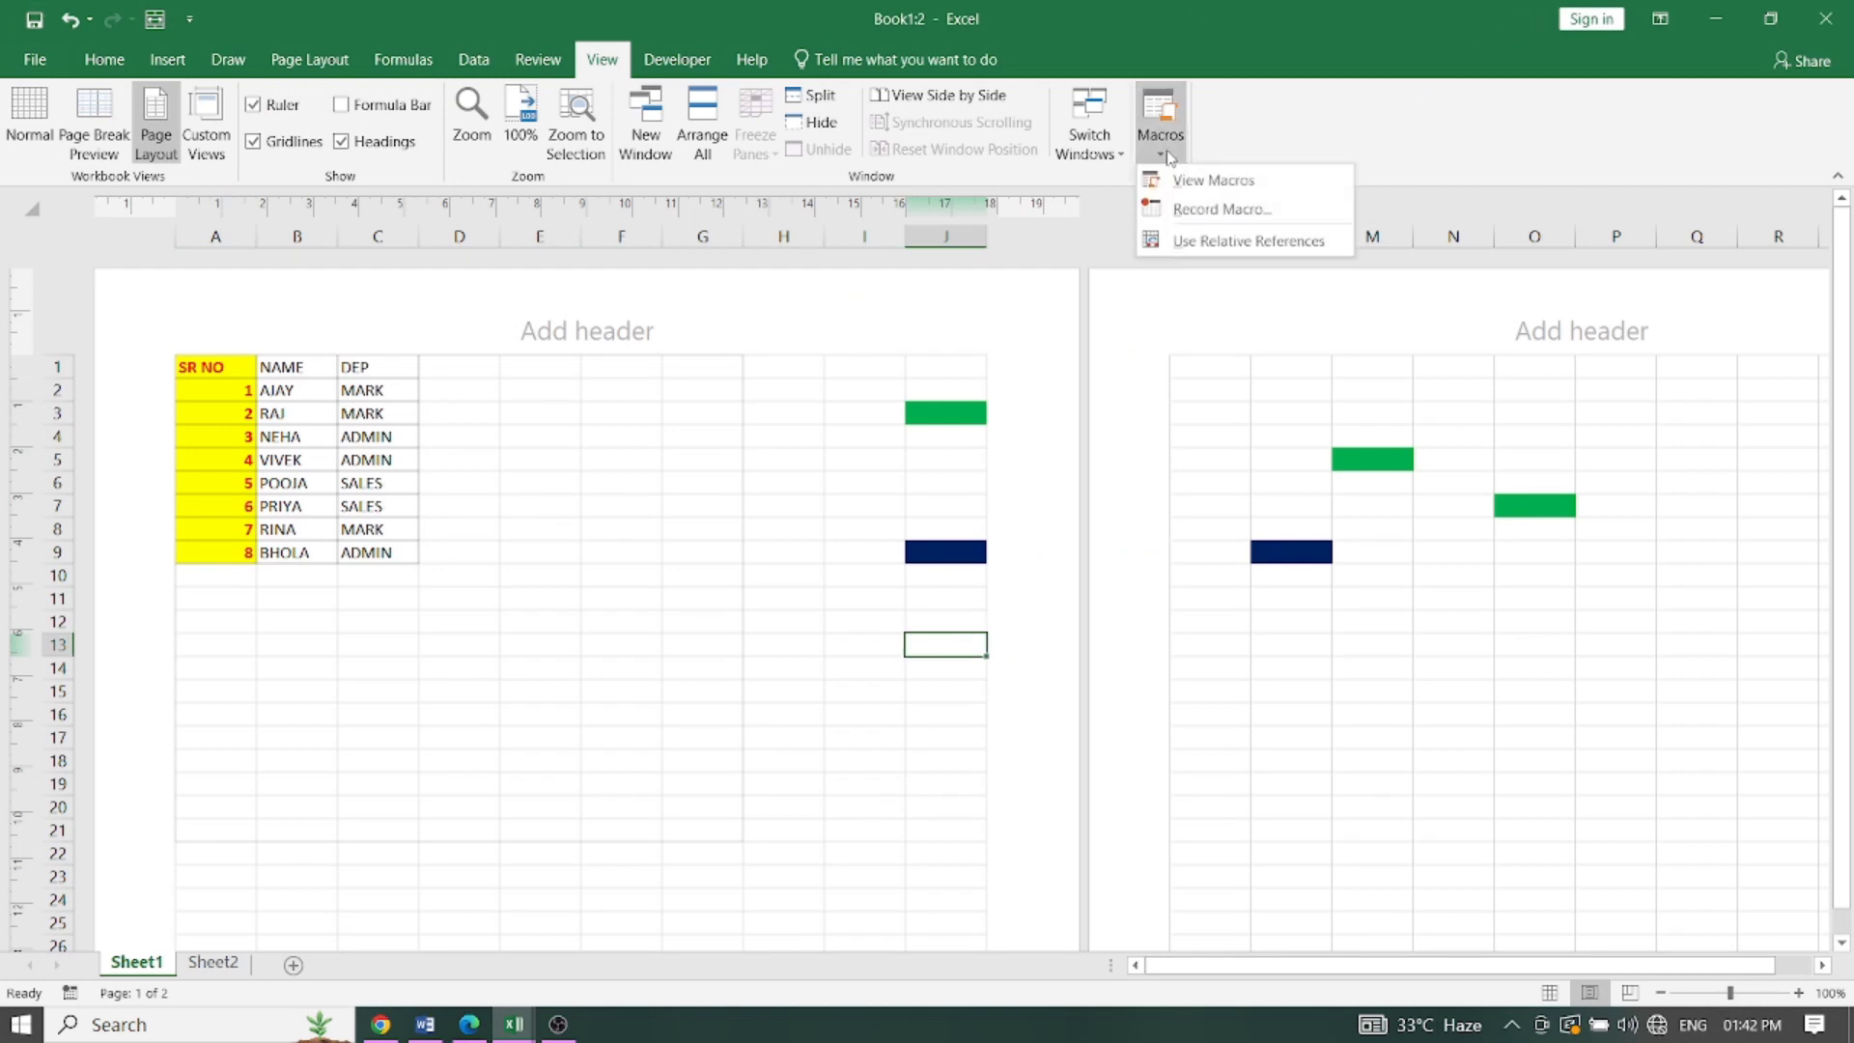
pyautogui.click(1221, 209)
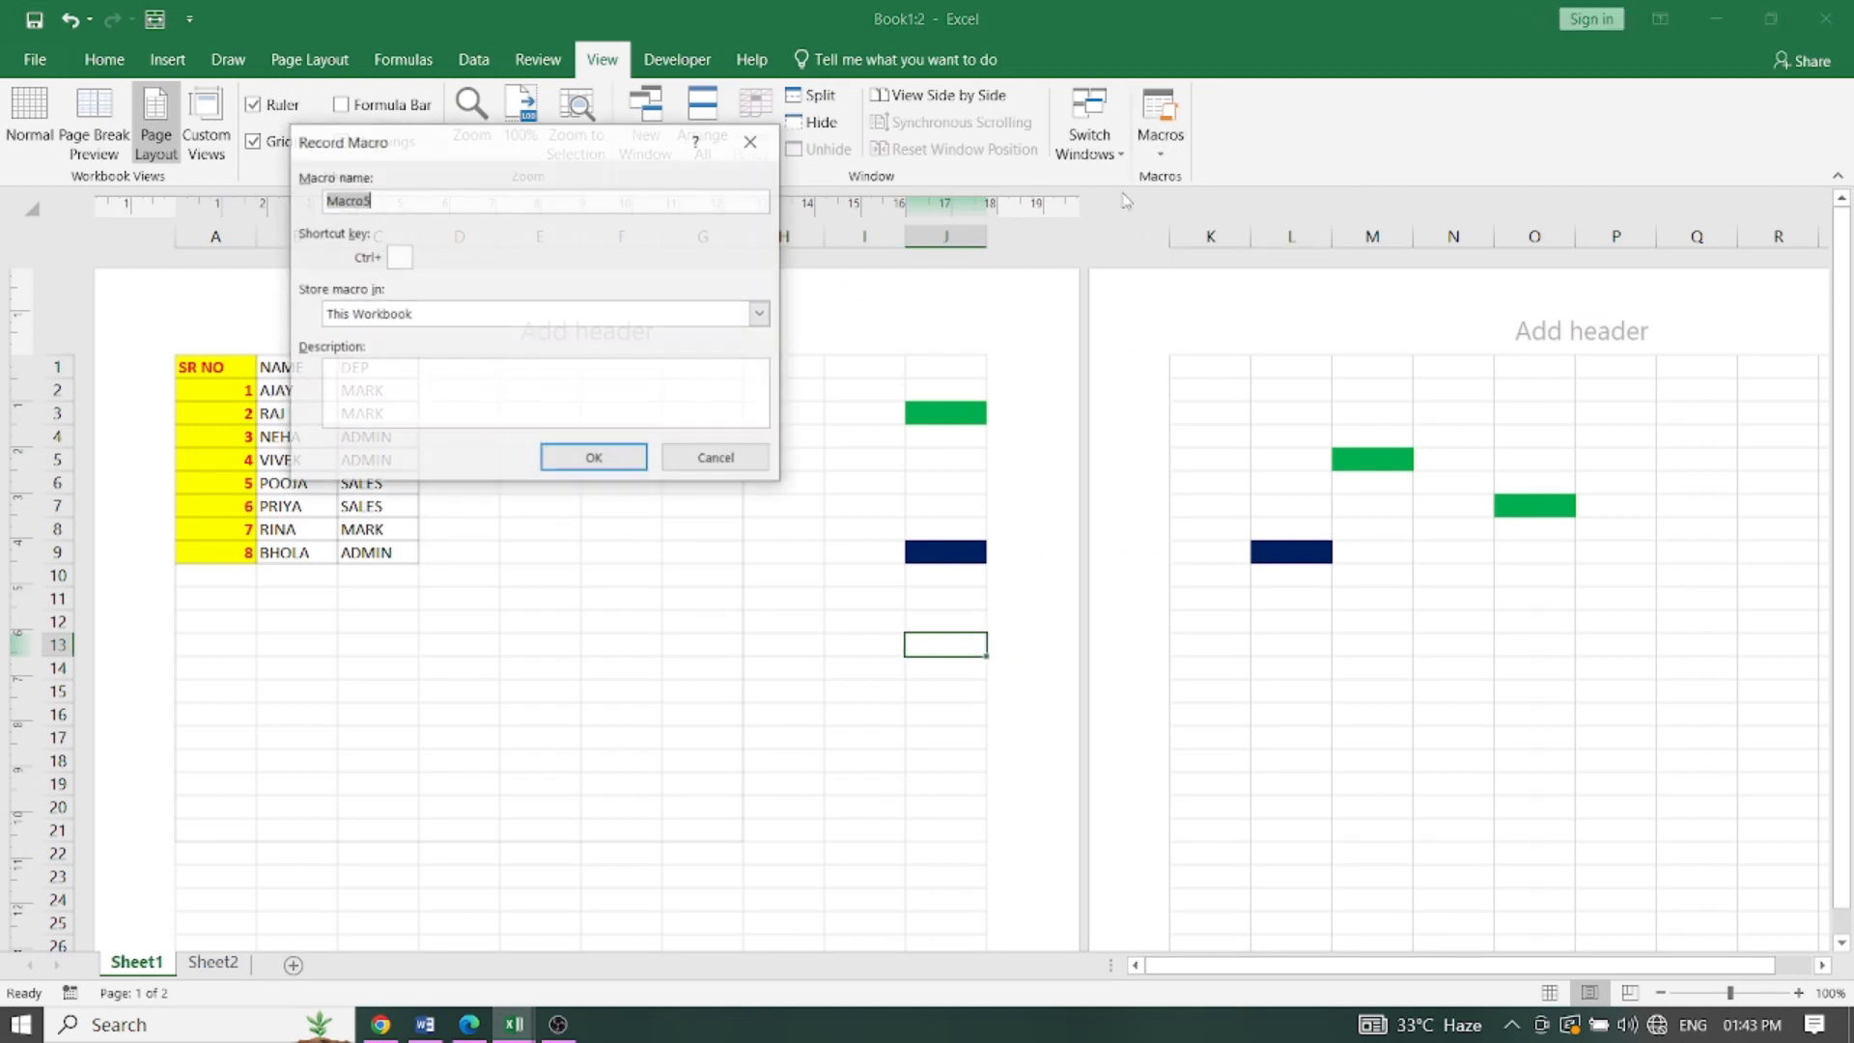
pyautogui.click(593, 459)
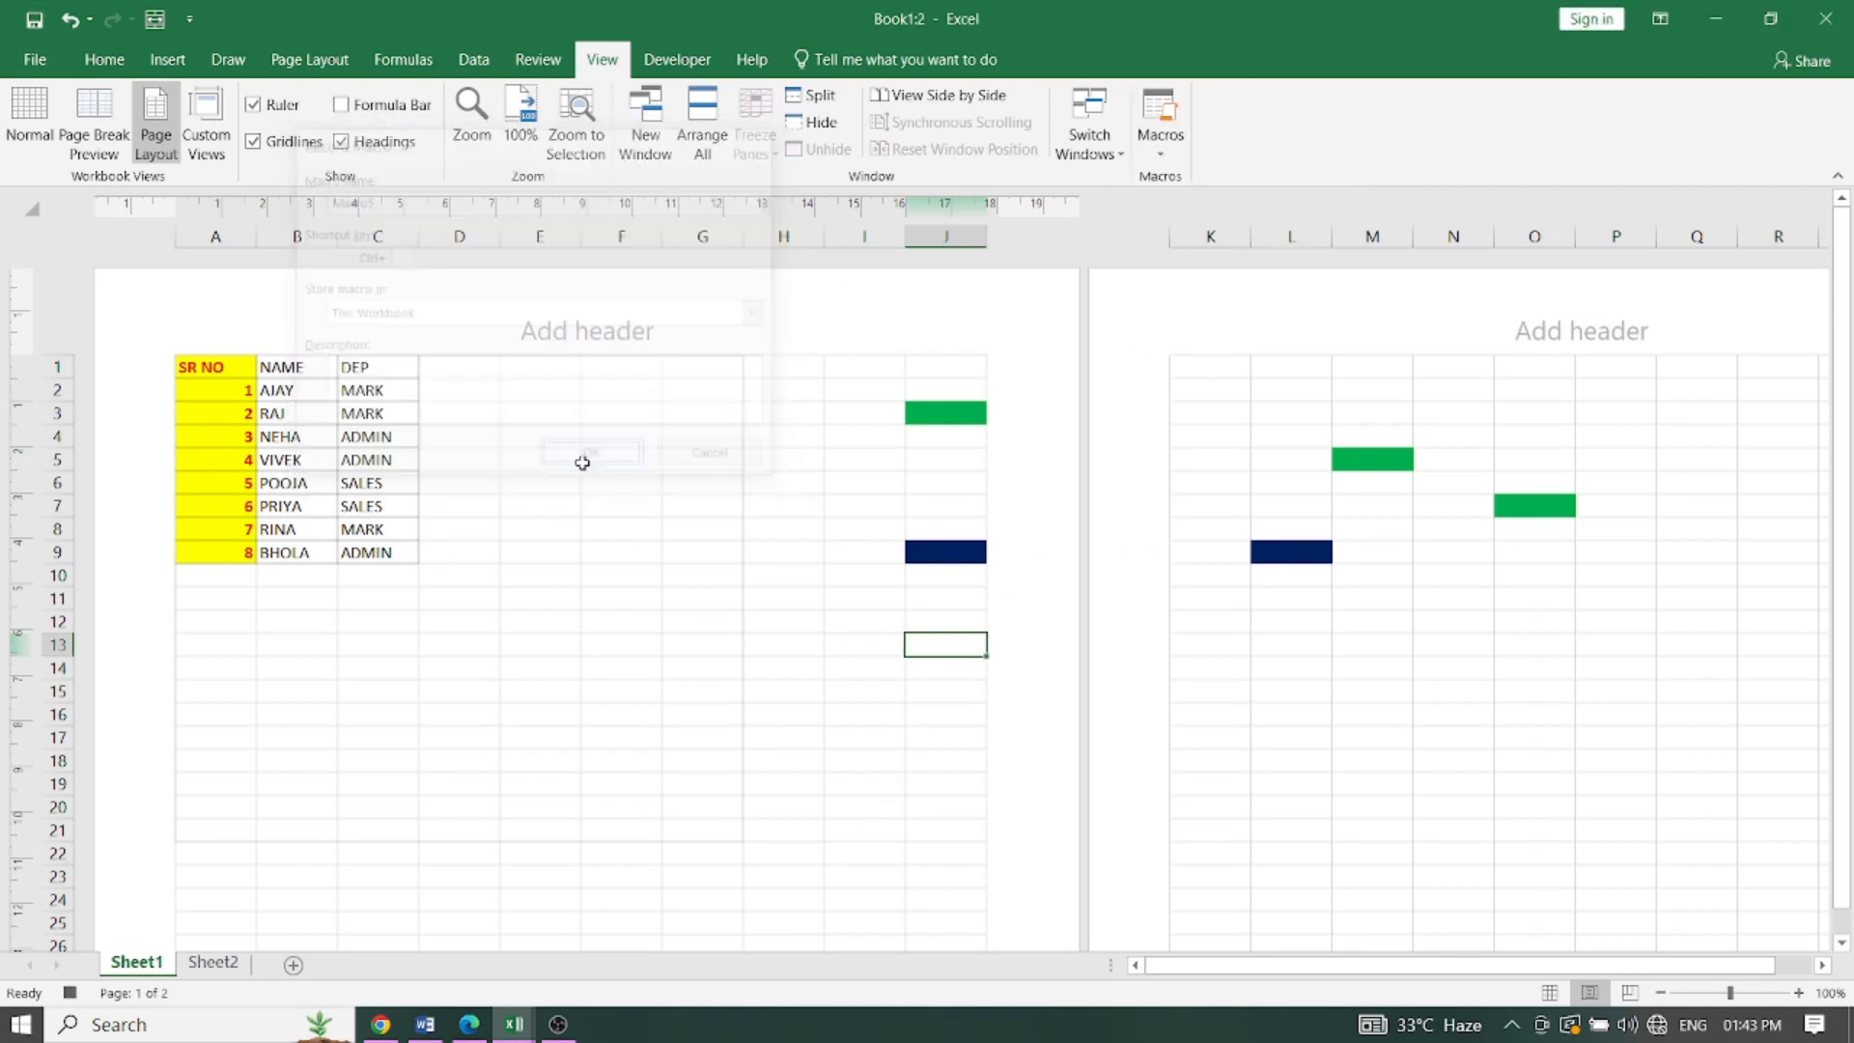
pyautogui.click(104, 59)
pyautogui.click(359, 145)
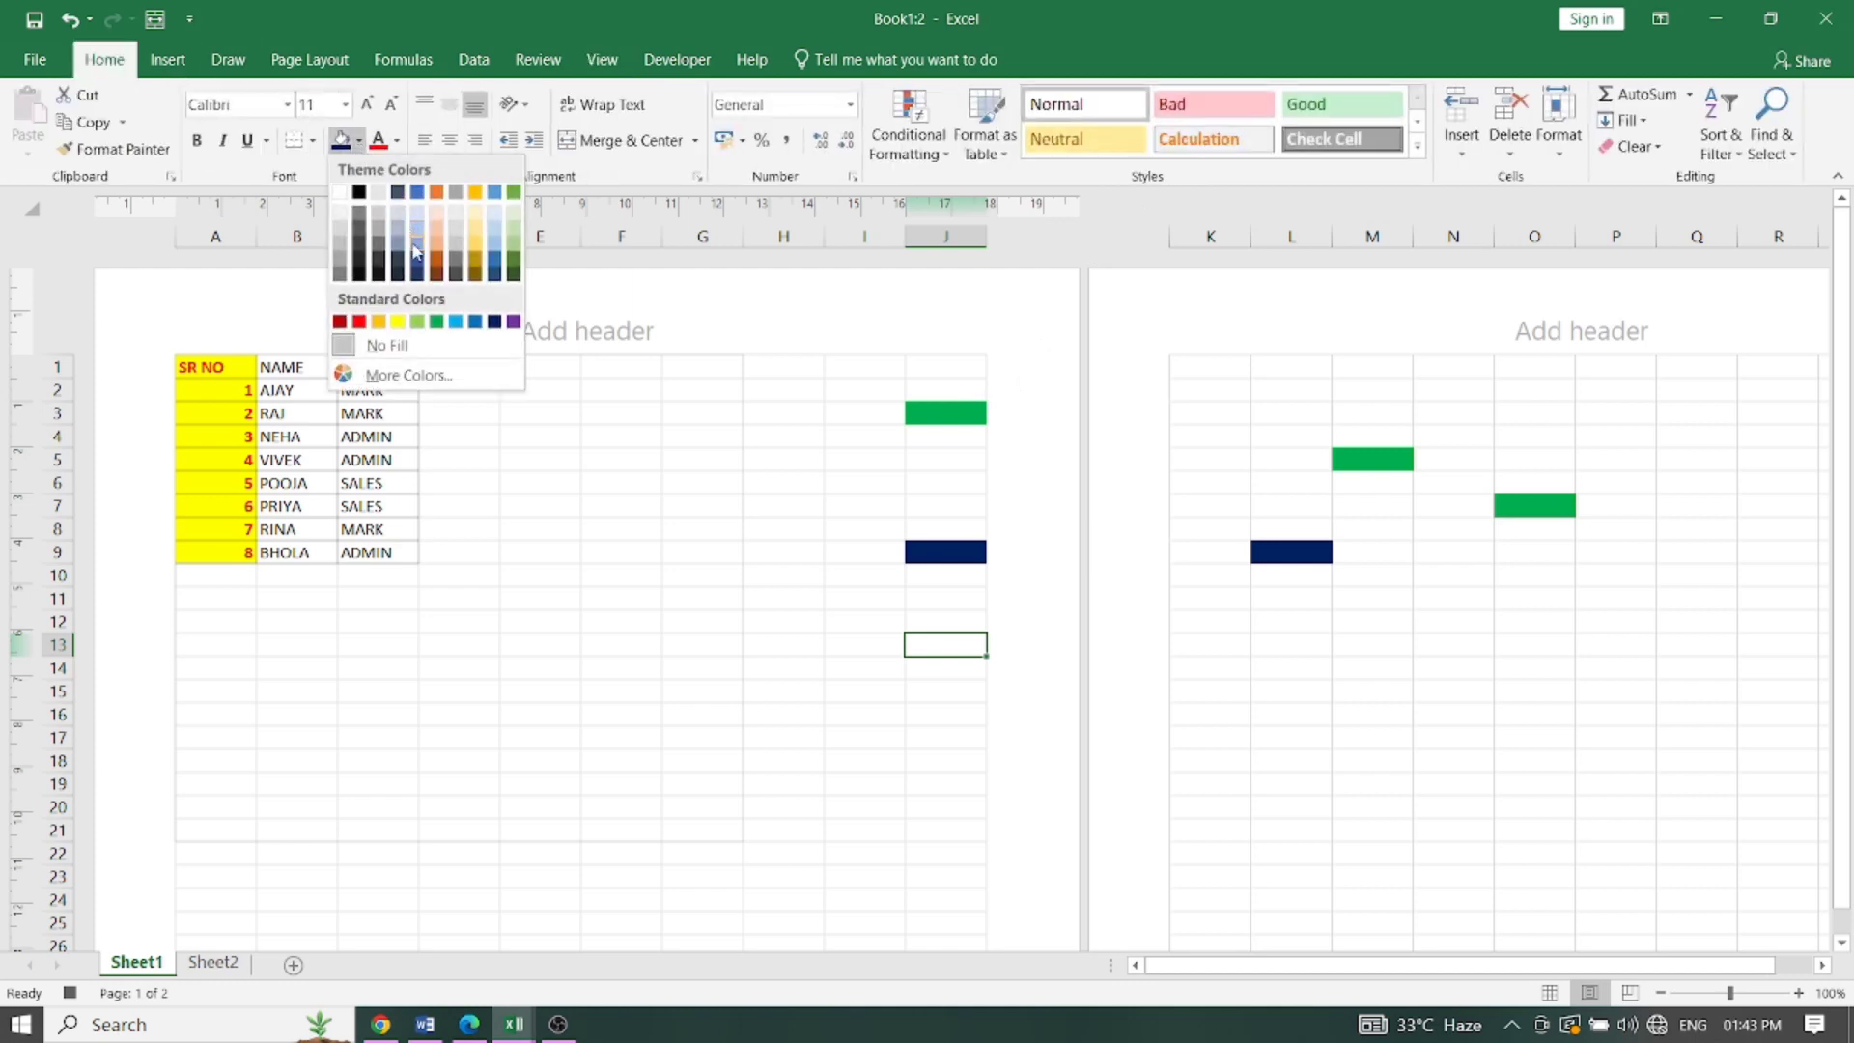
pyautogui.click(442, 272)
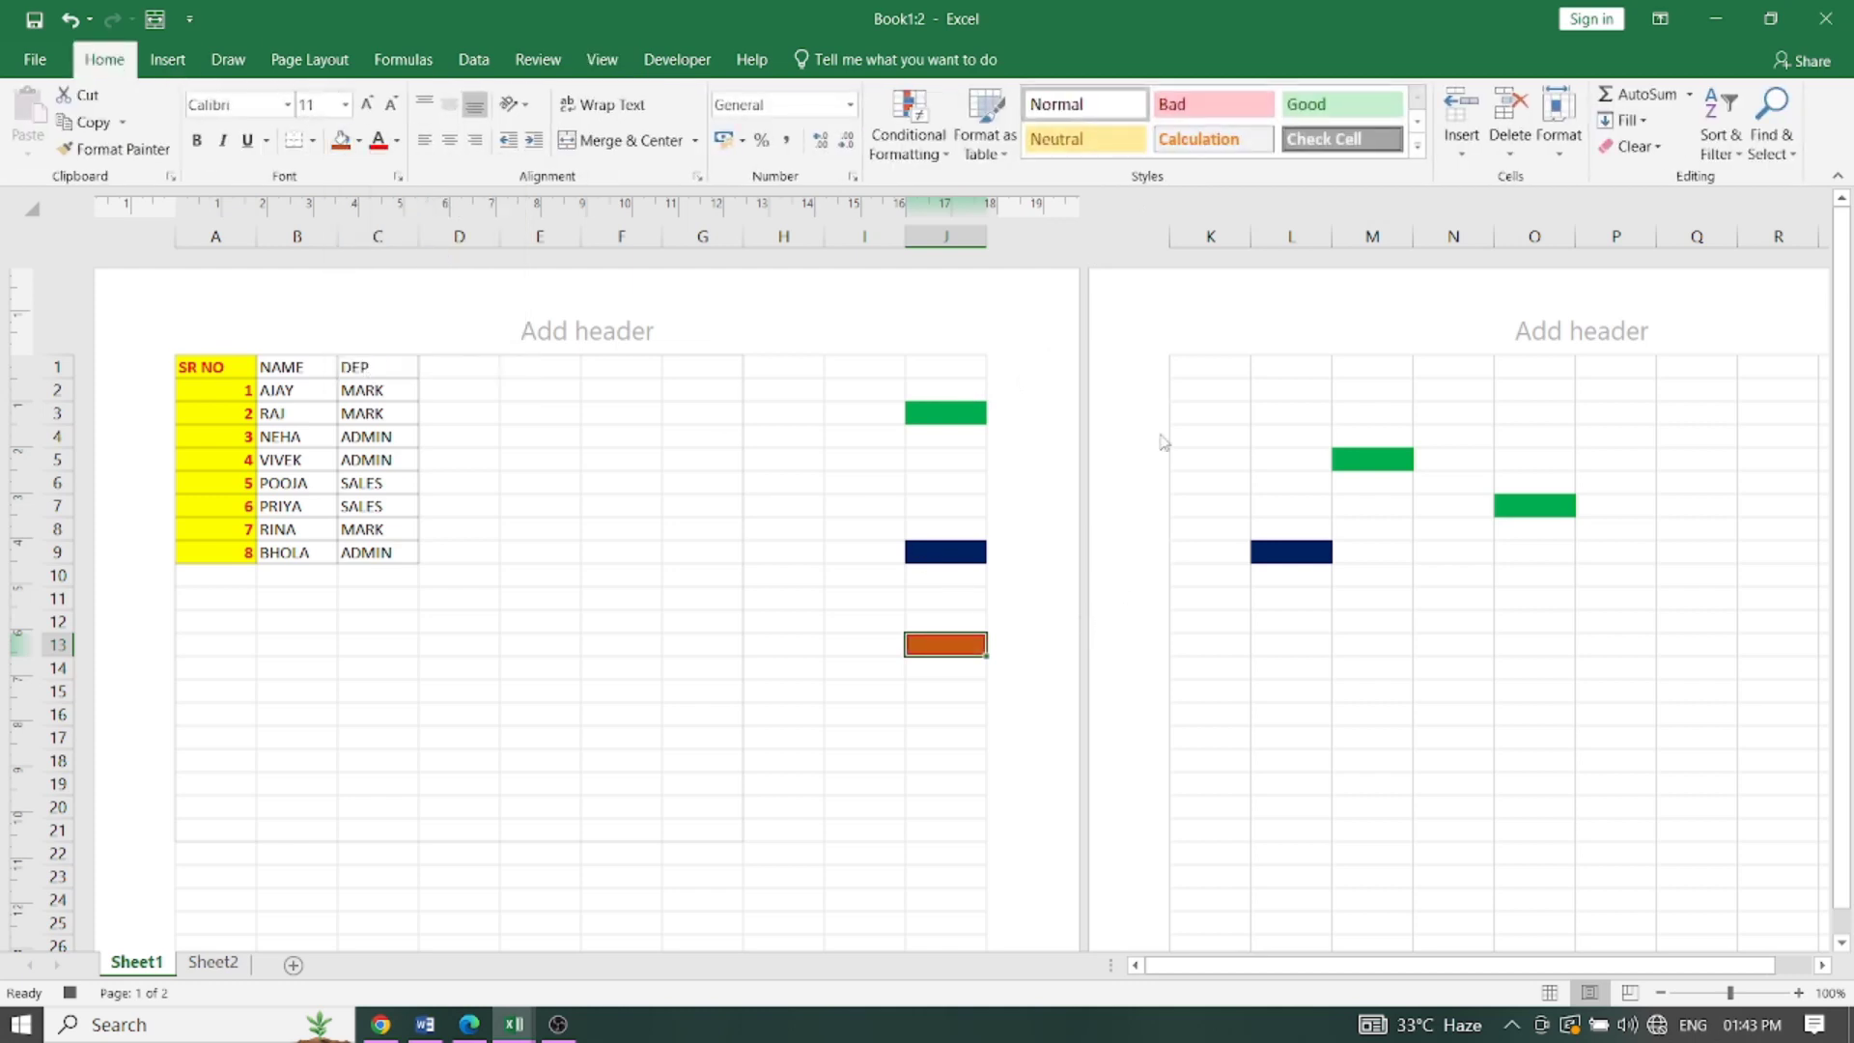
pyautogui.click(601, 59)
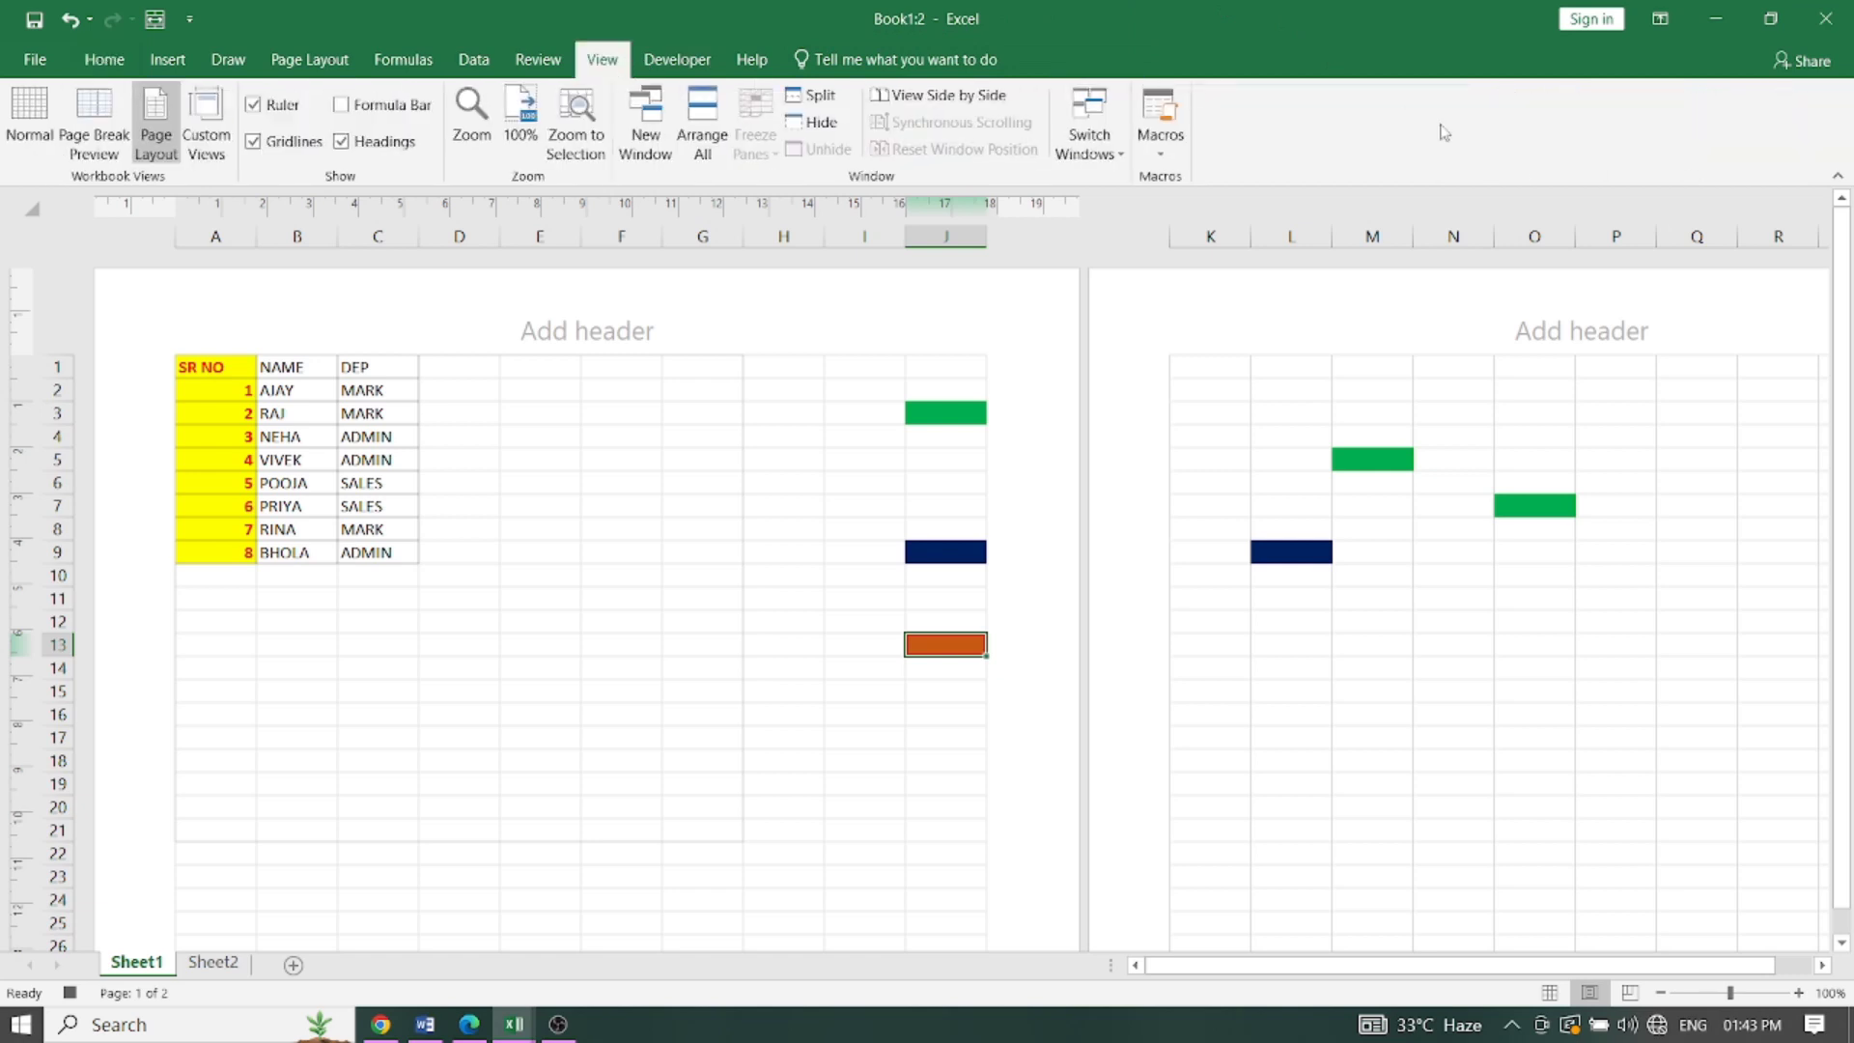
pyautogui.click(1161, 150)
pyautogui.click(1219, 210)
# Step: Select cell K13 and run Macro5 to fill it orange
pyautogui.click(1175, 654)
pyautogui.click(1160, 145)
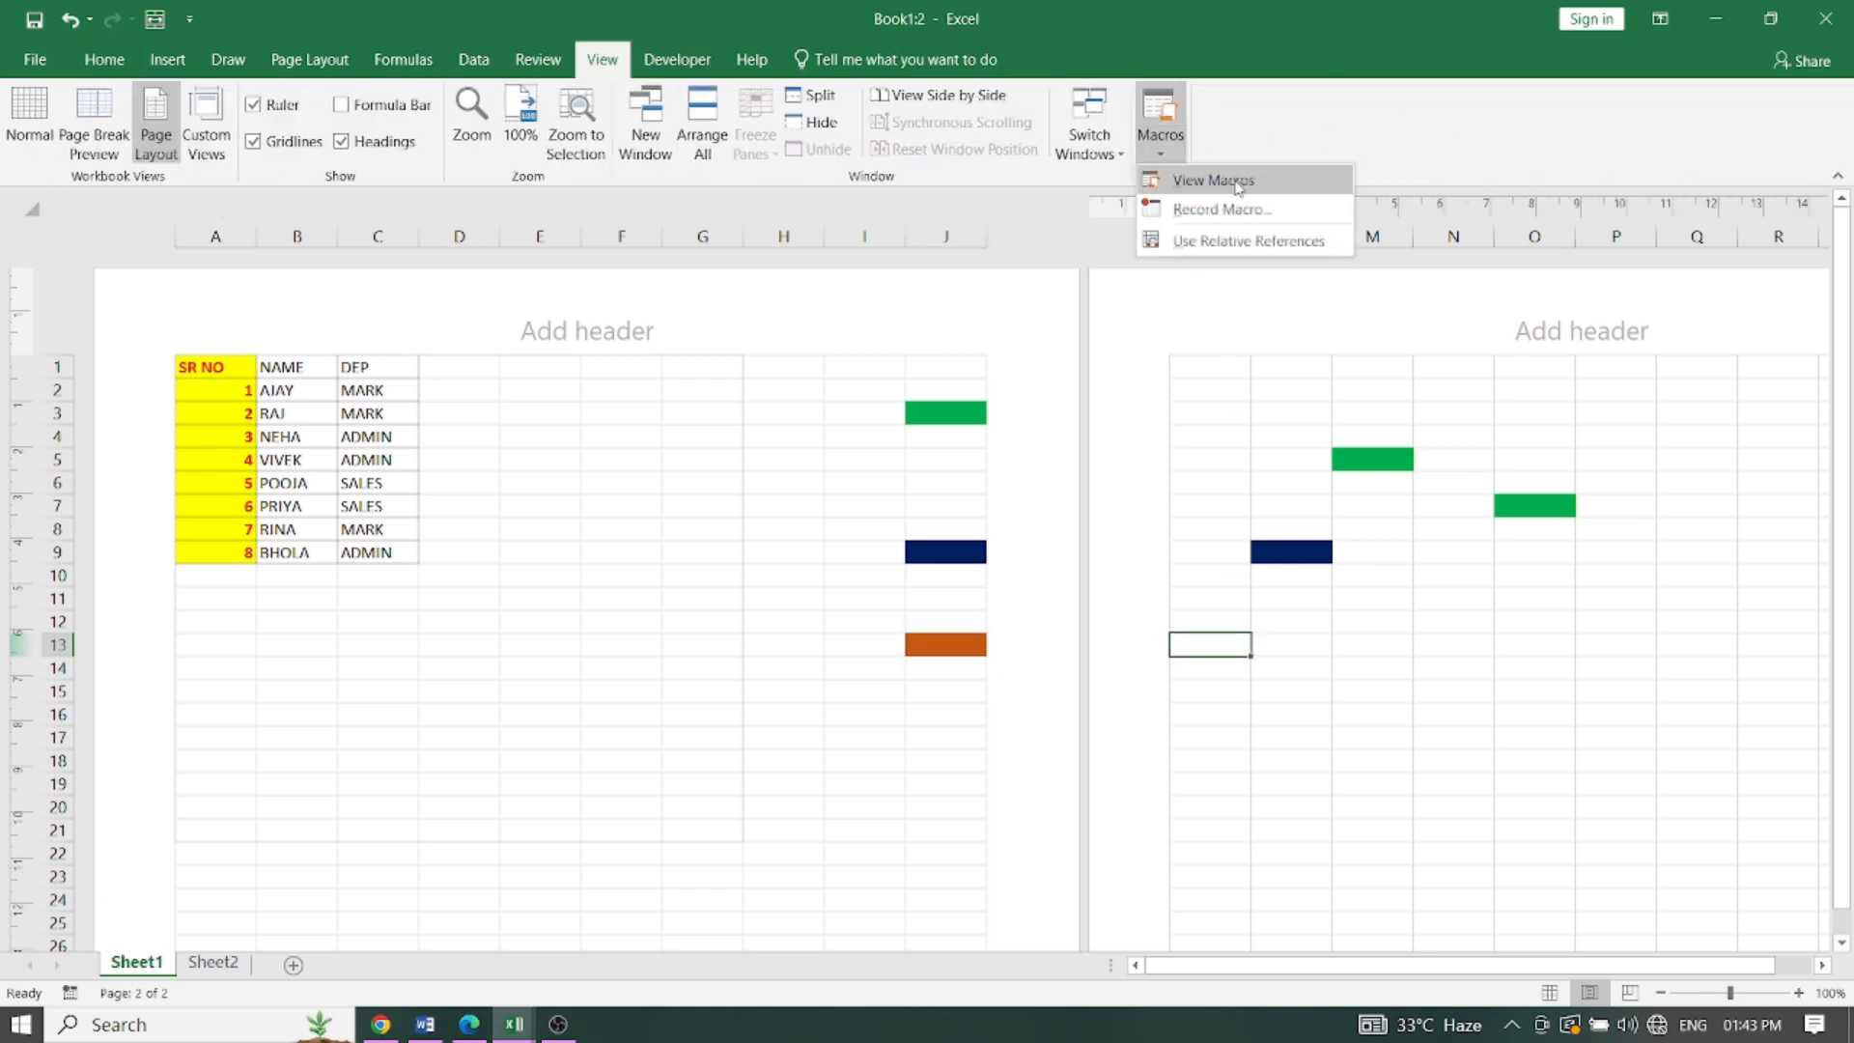
pyautogui.click(1213, 181)
pyautogui.click(307, 243)
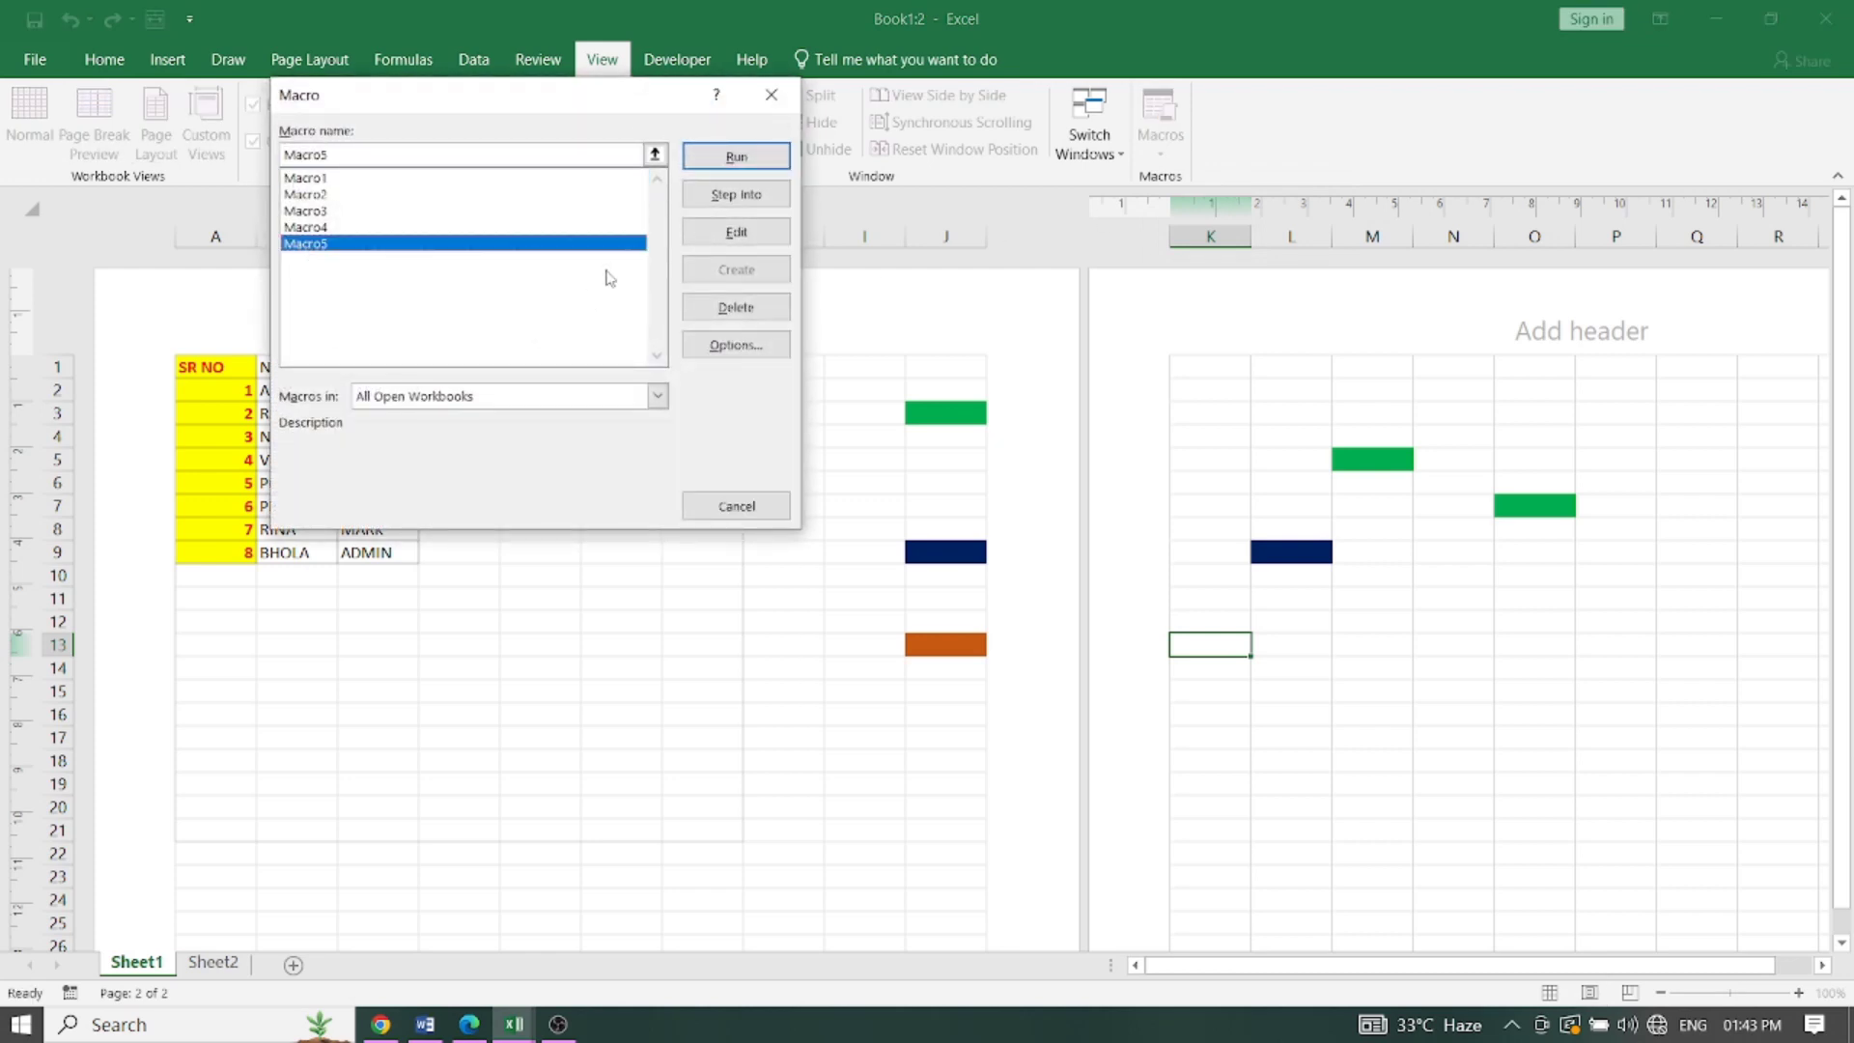
pyautogui.click(732, 166)
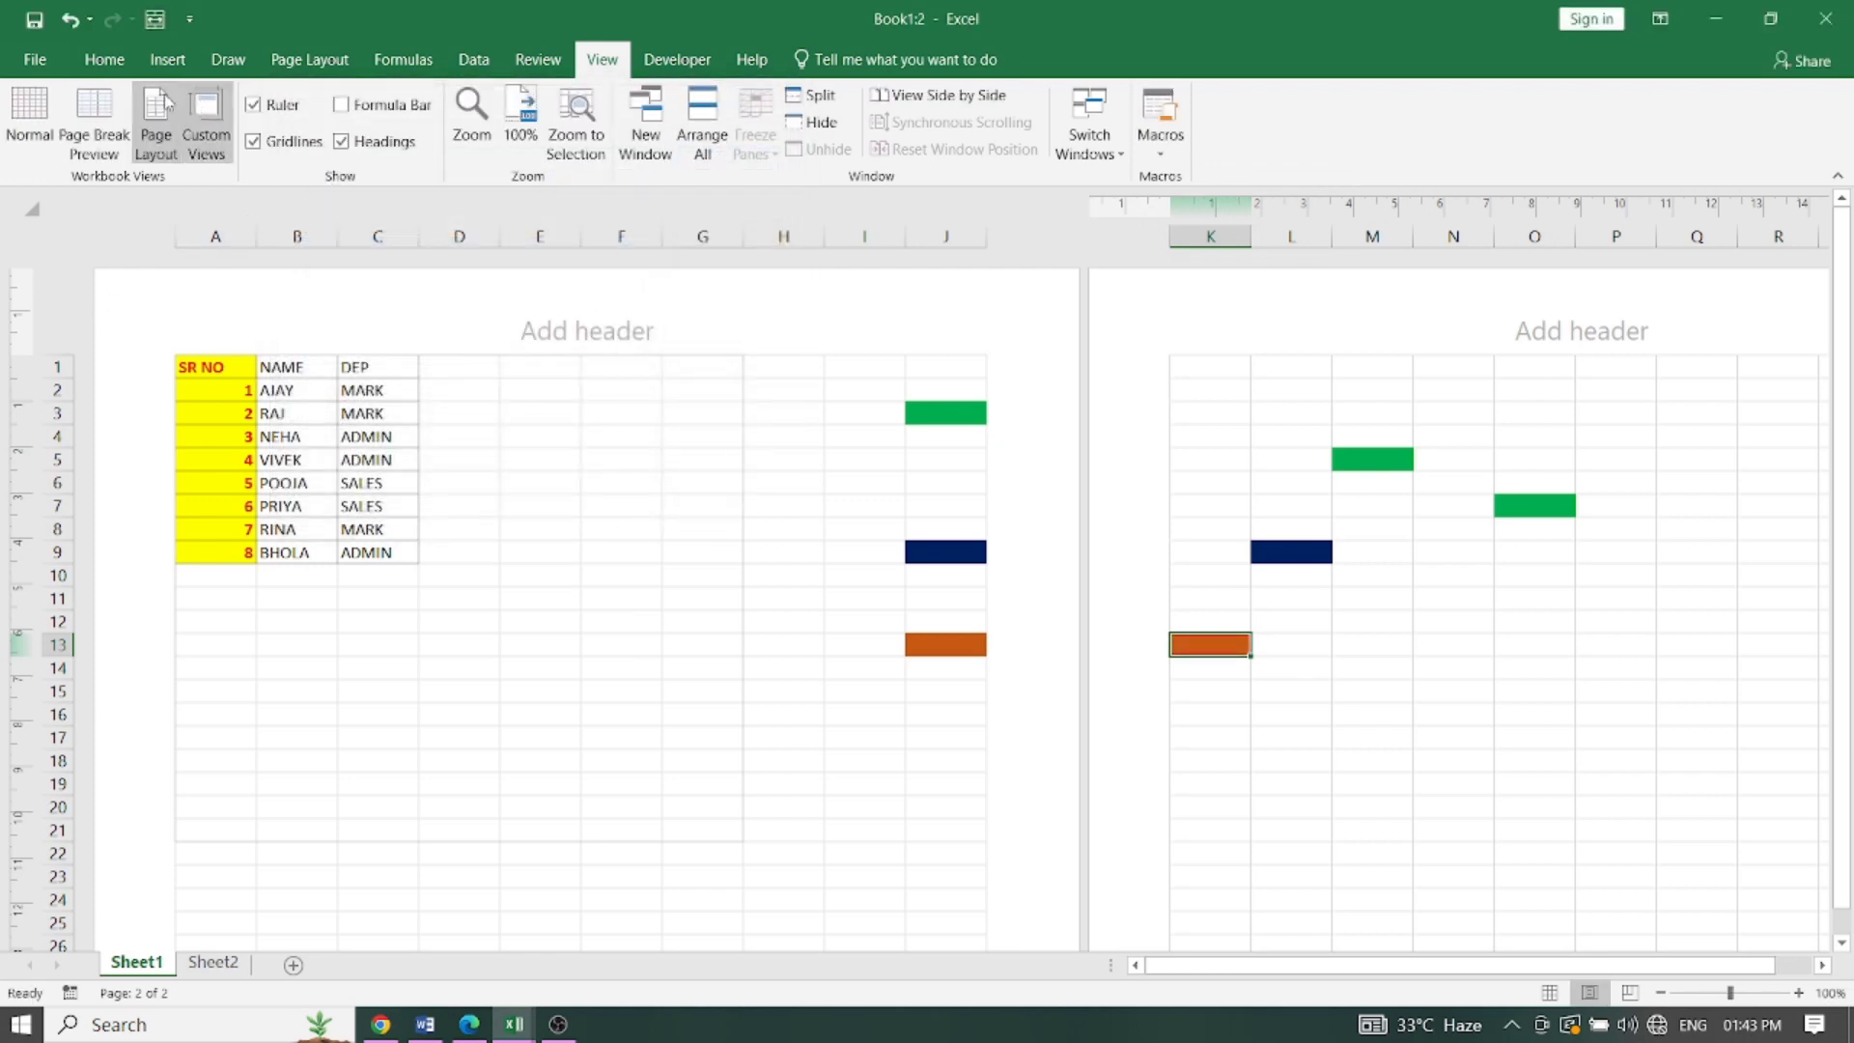
# Step: Turn the Formula Bar back on and return Sheet1 to Normal view
pyautogui.click(341, 106)
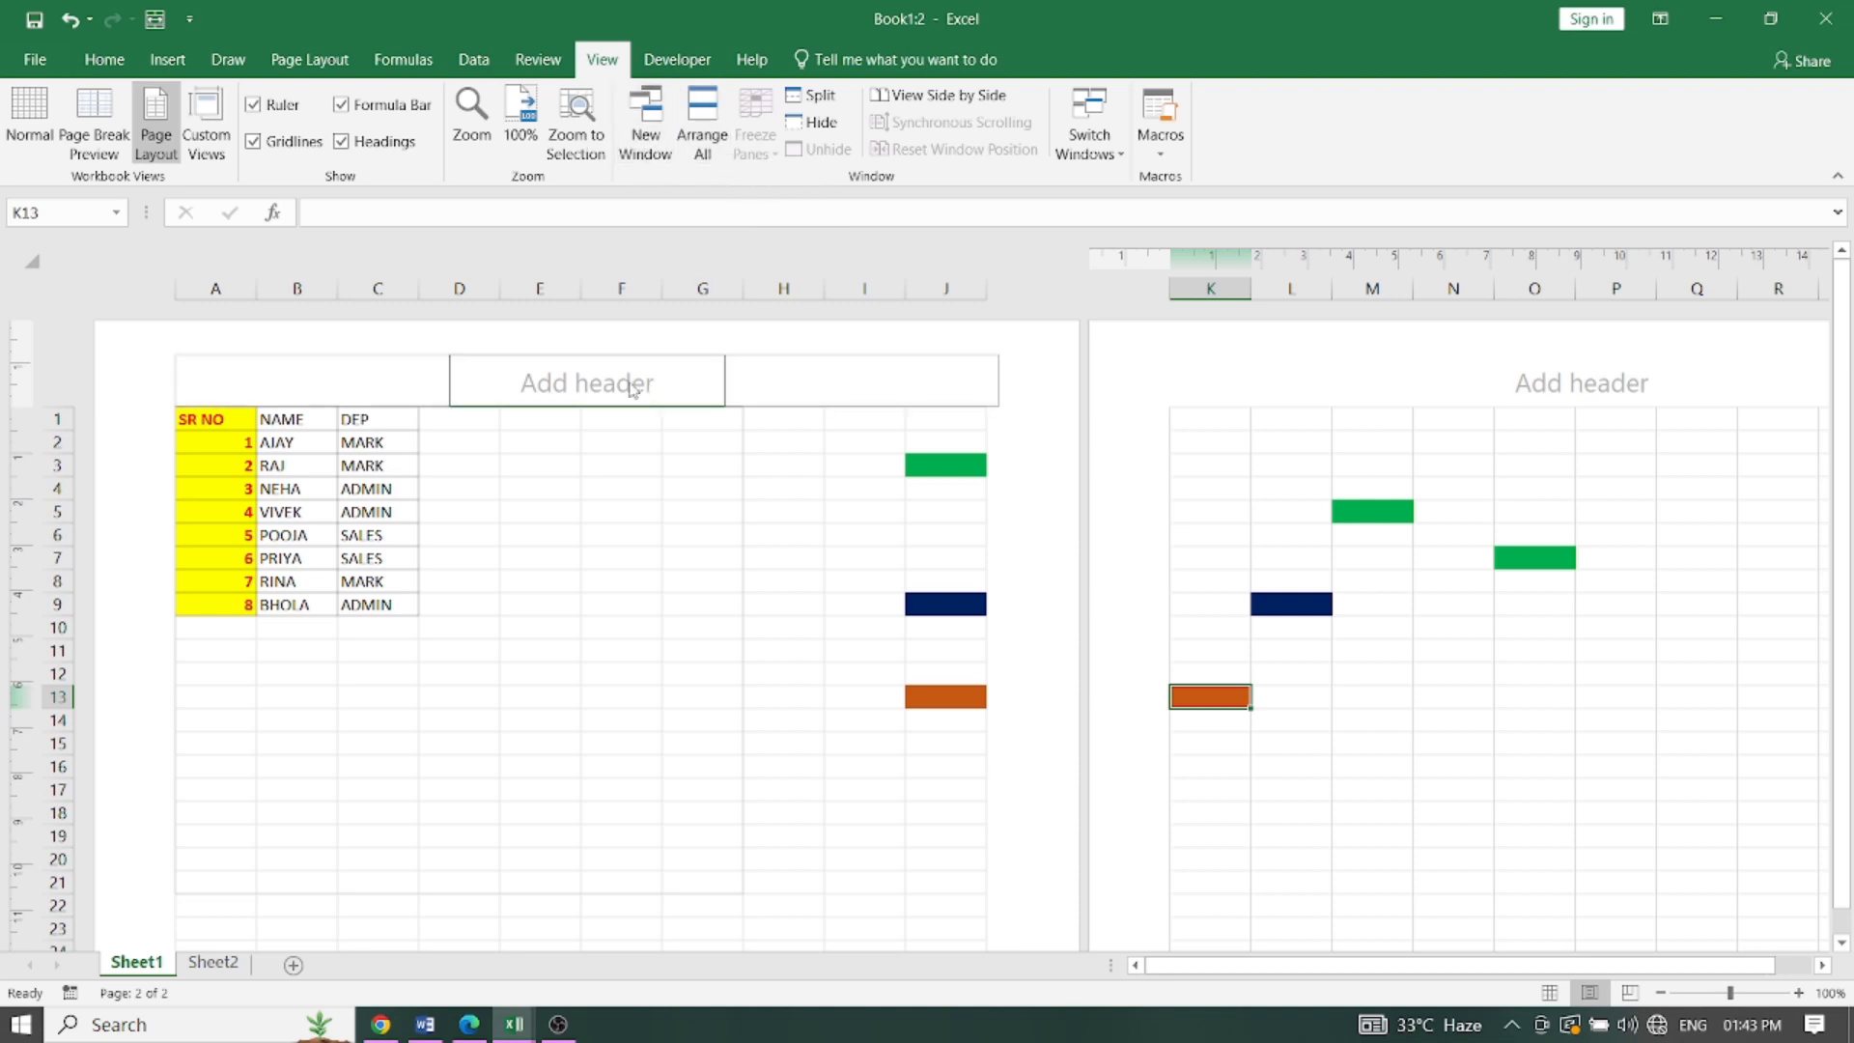
pyautogui.click(30, 124)
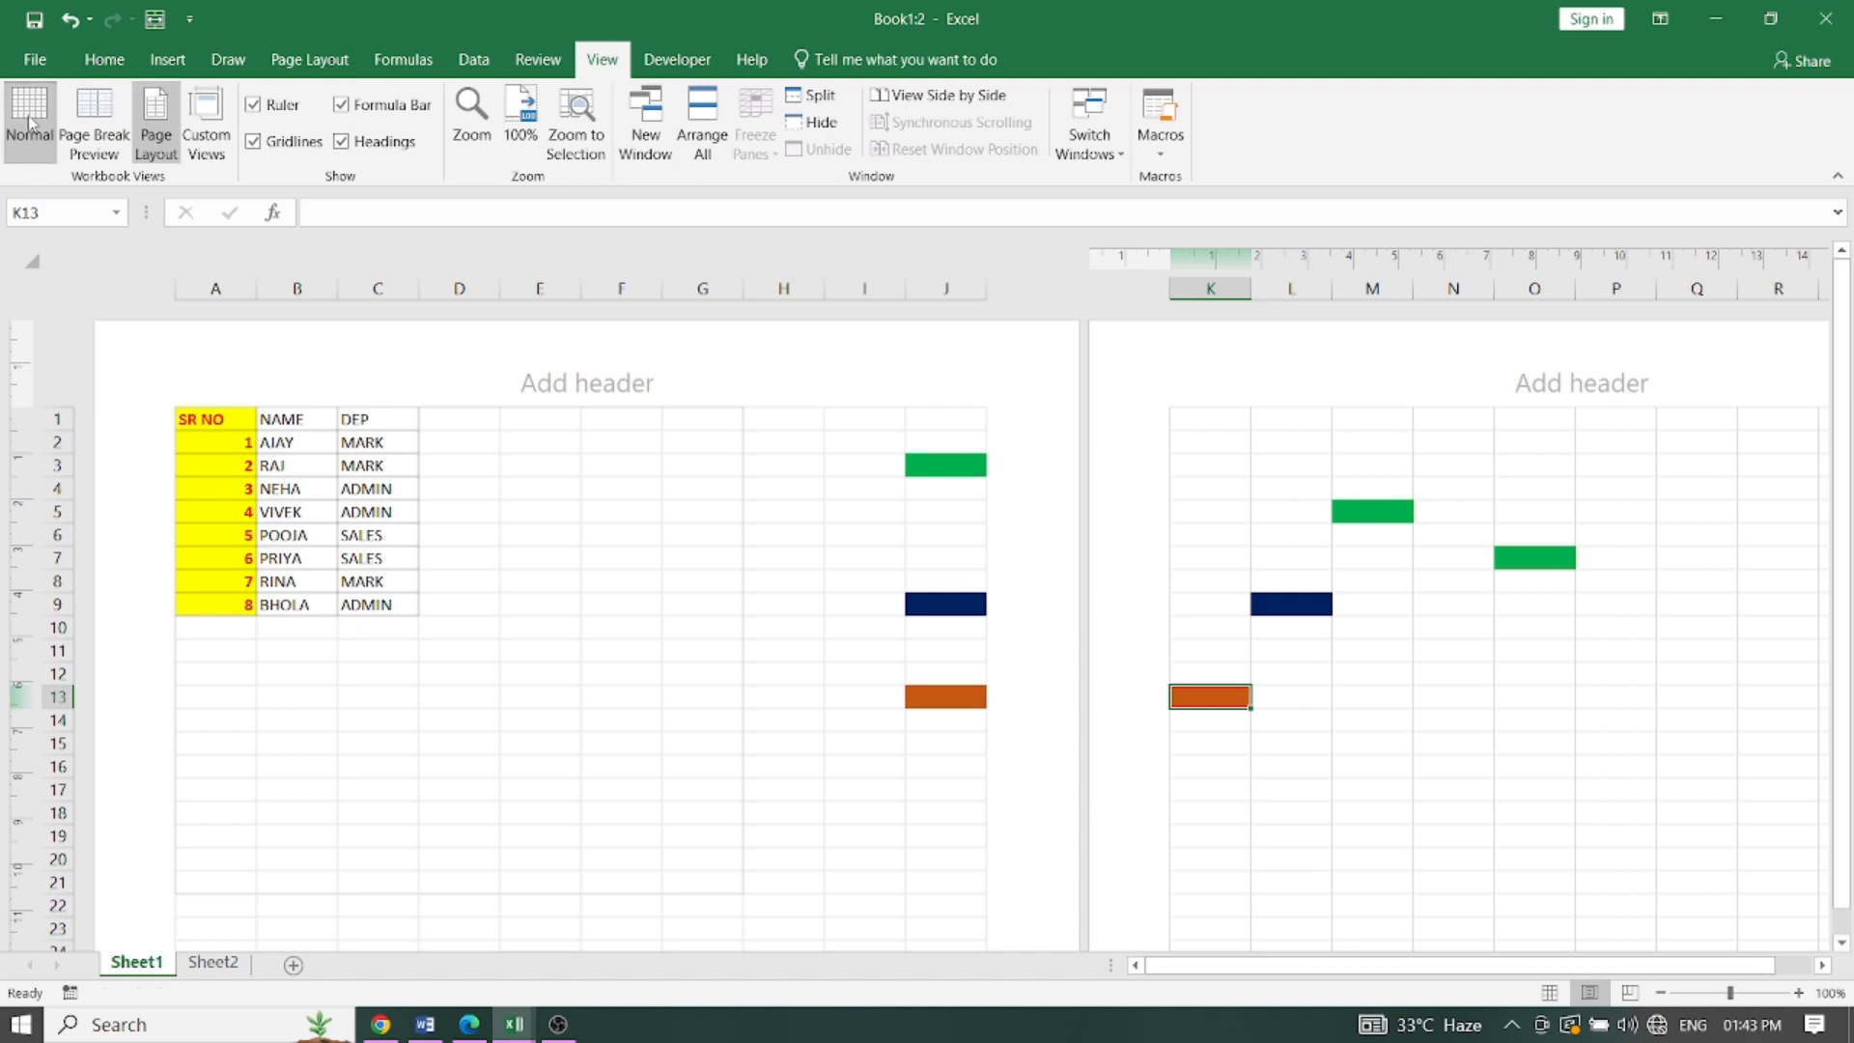